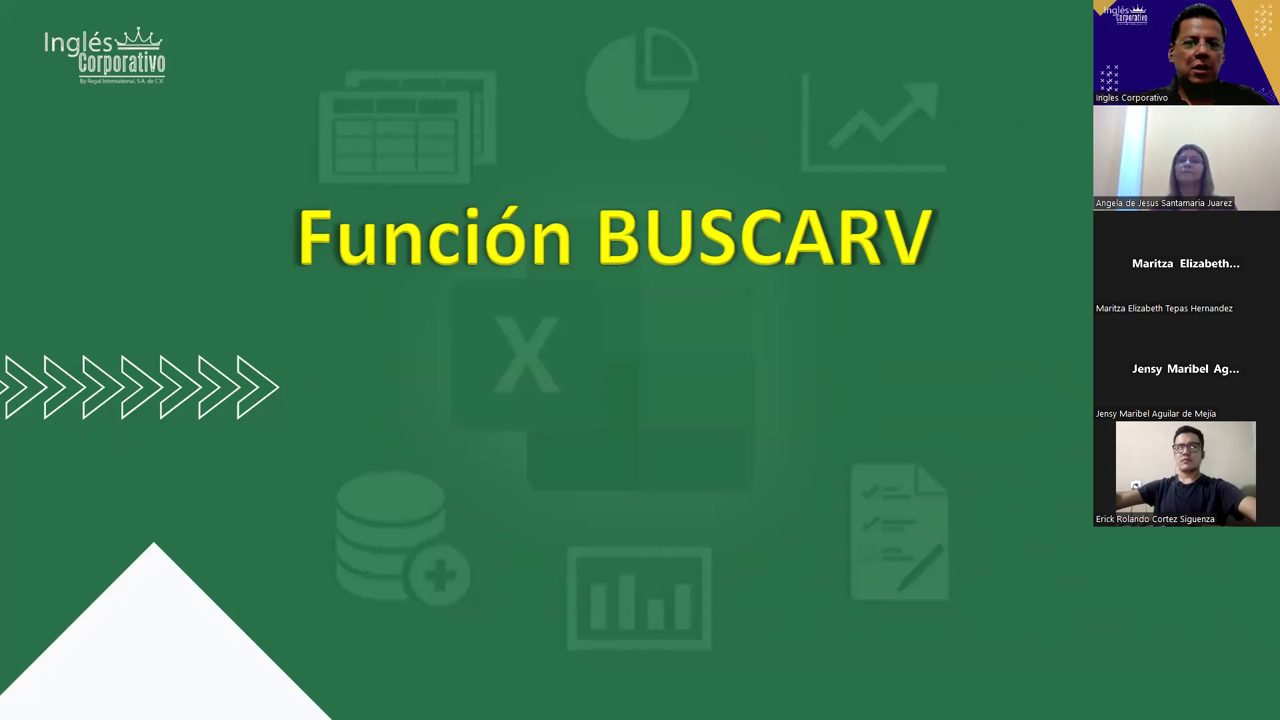
Advance to the Objetivo slide, then switch to Excel's Función BUSCAR sheet.
click(451, 401)
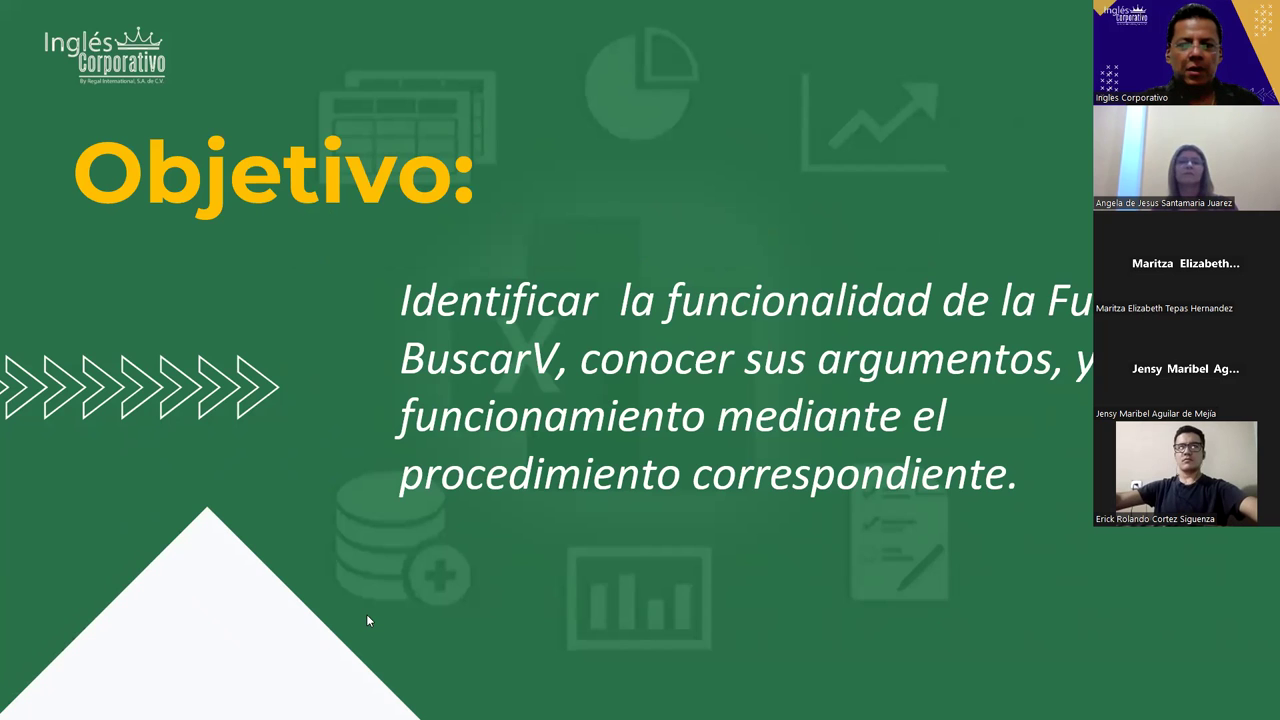
key(alt+Tab)
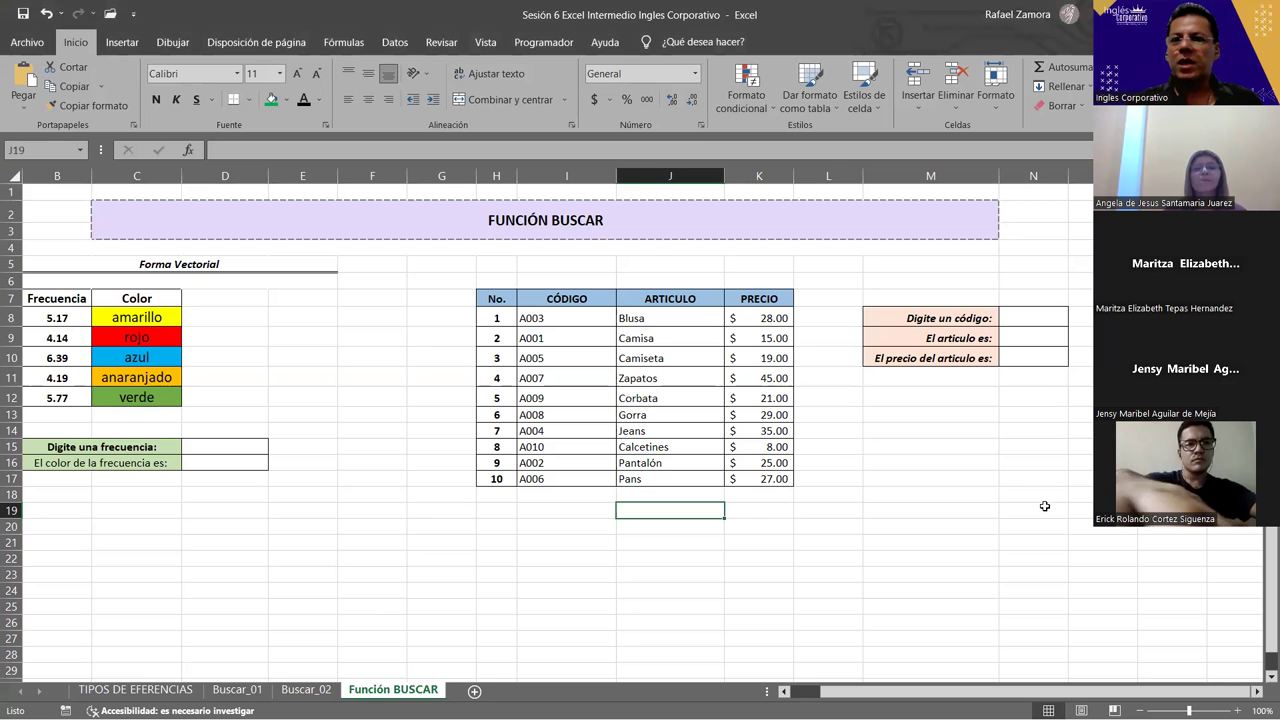
click(880, 495)
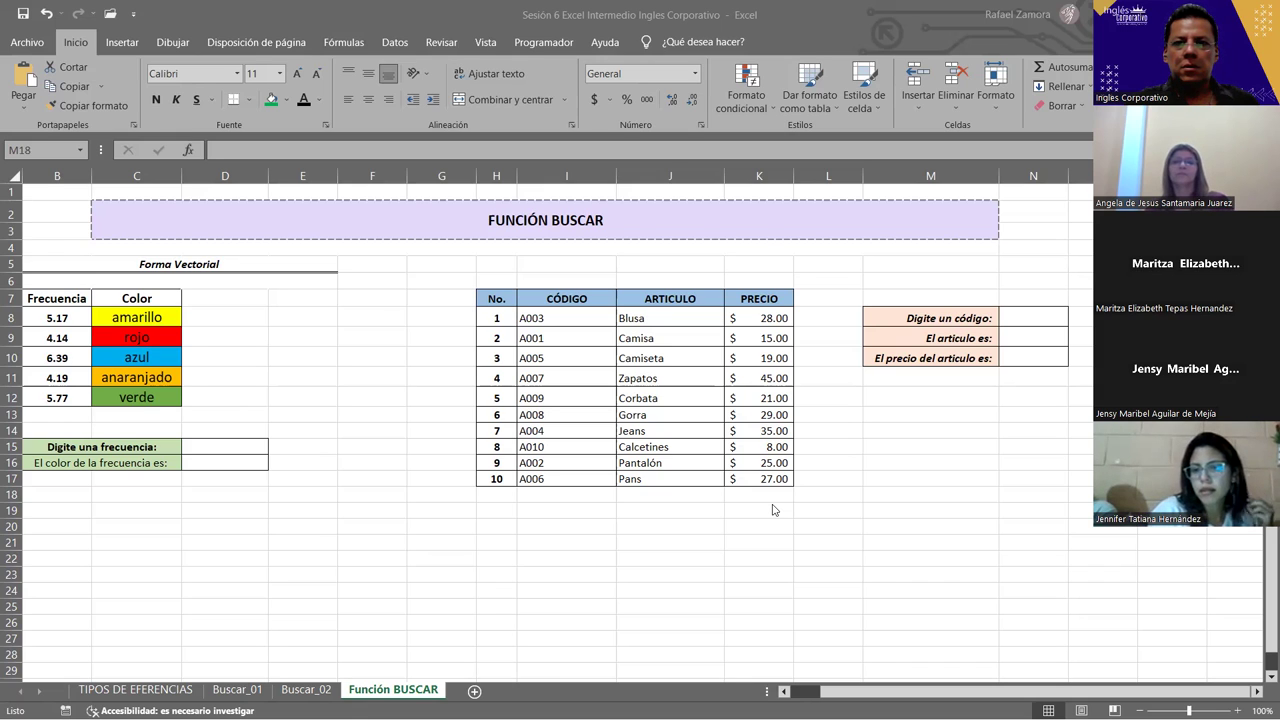
click(676, 544)
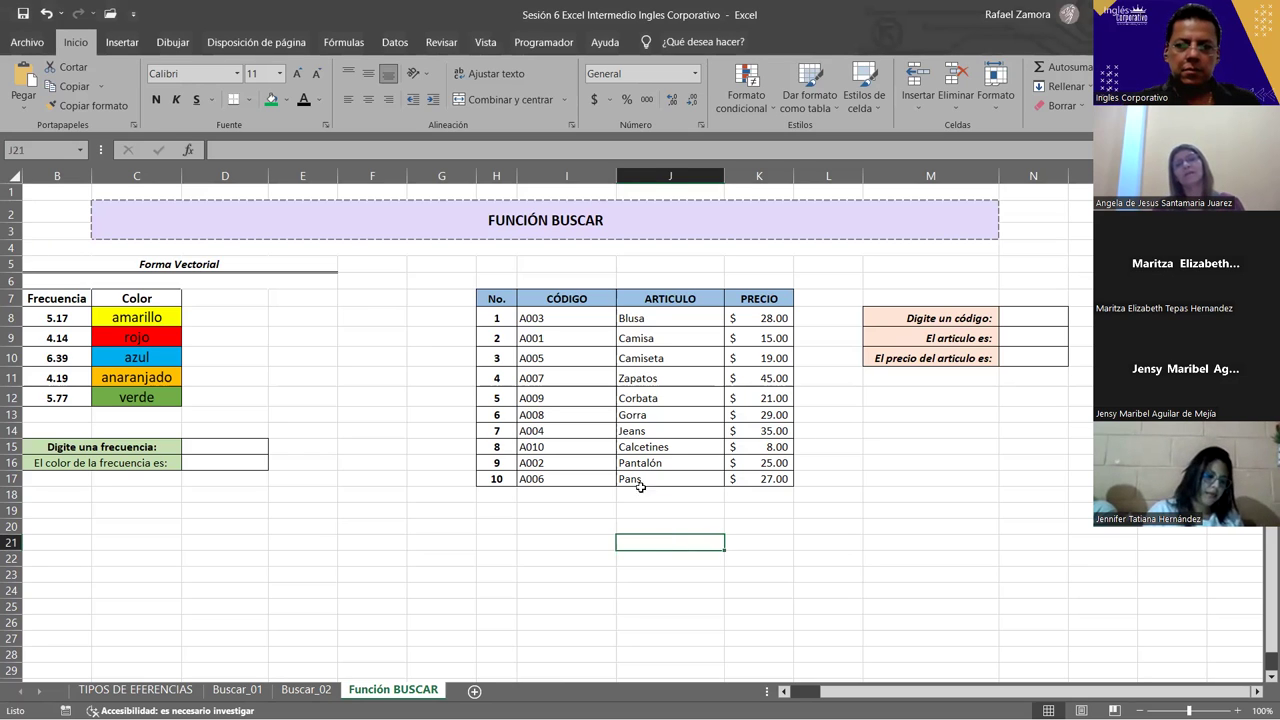
click(838, 530)
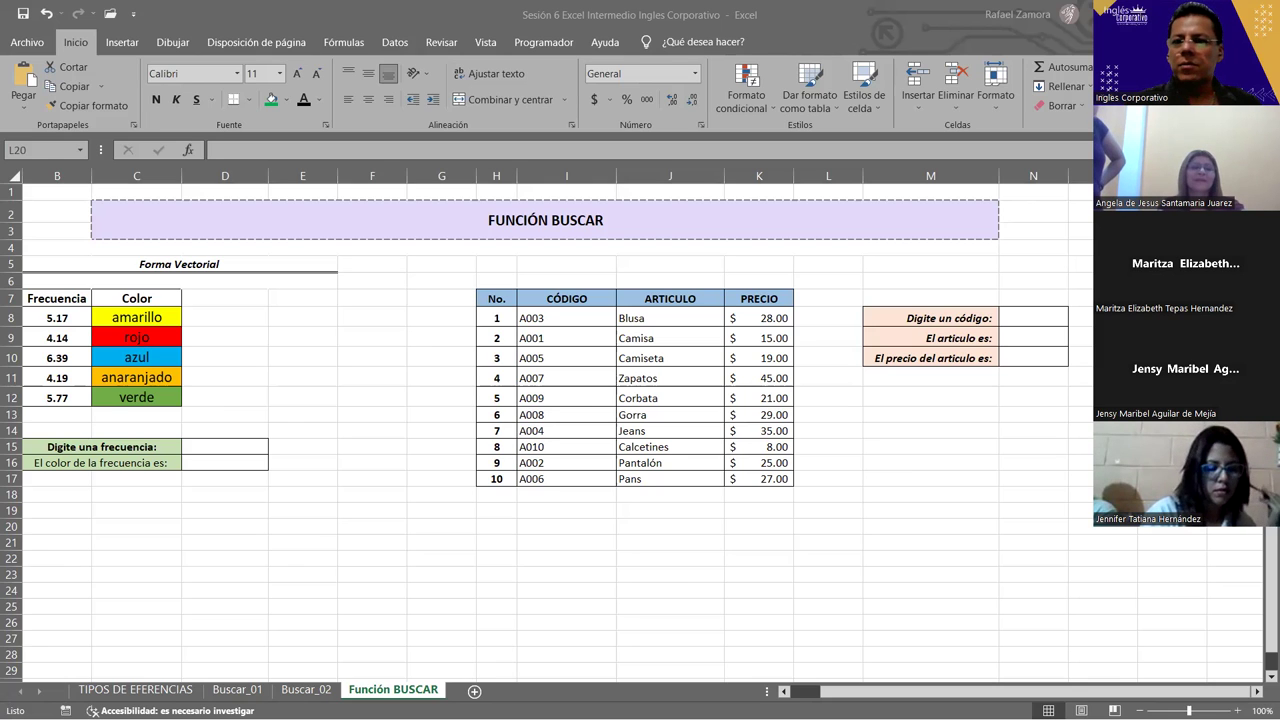
click(431, 604)
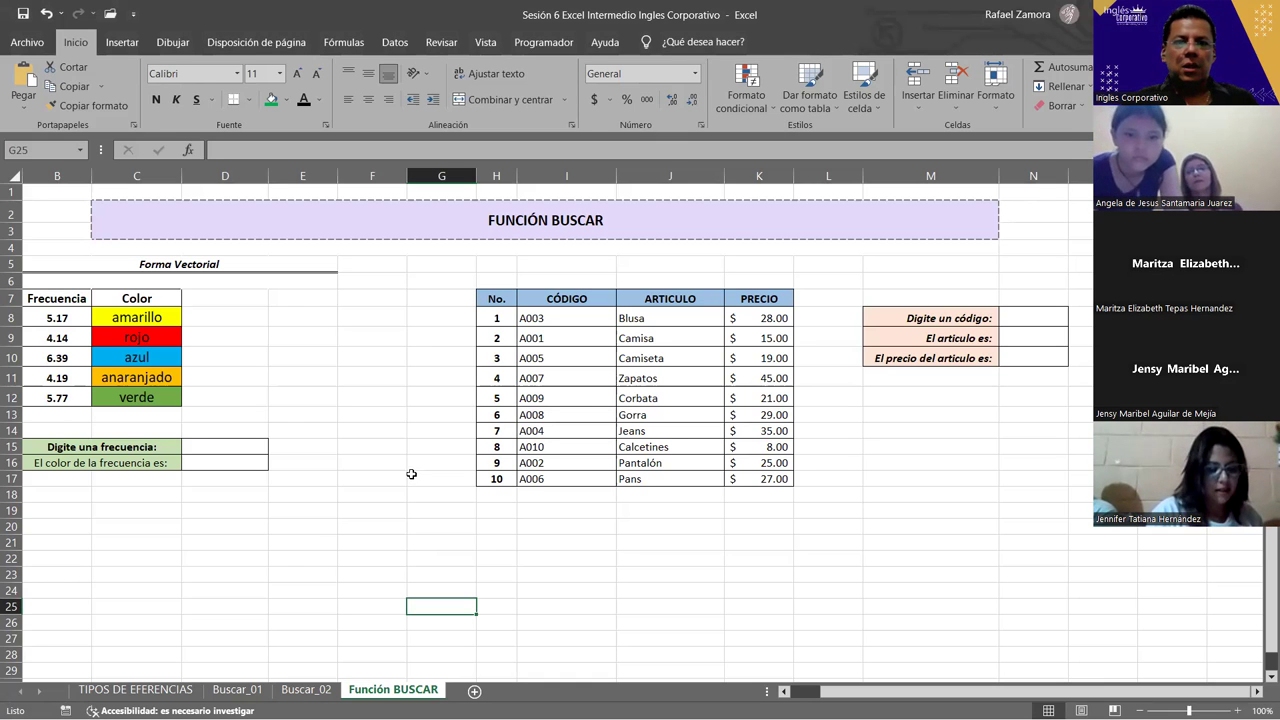
click(355, 485)
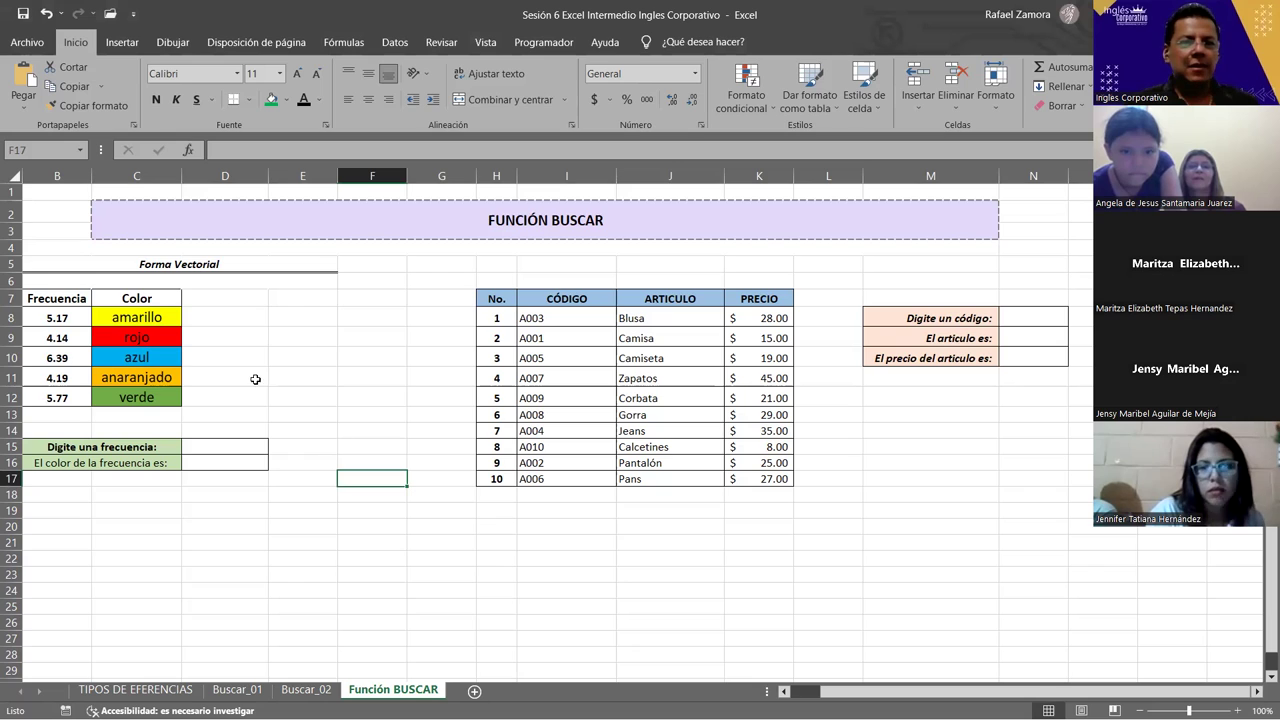
click(250, 451)
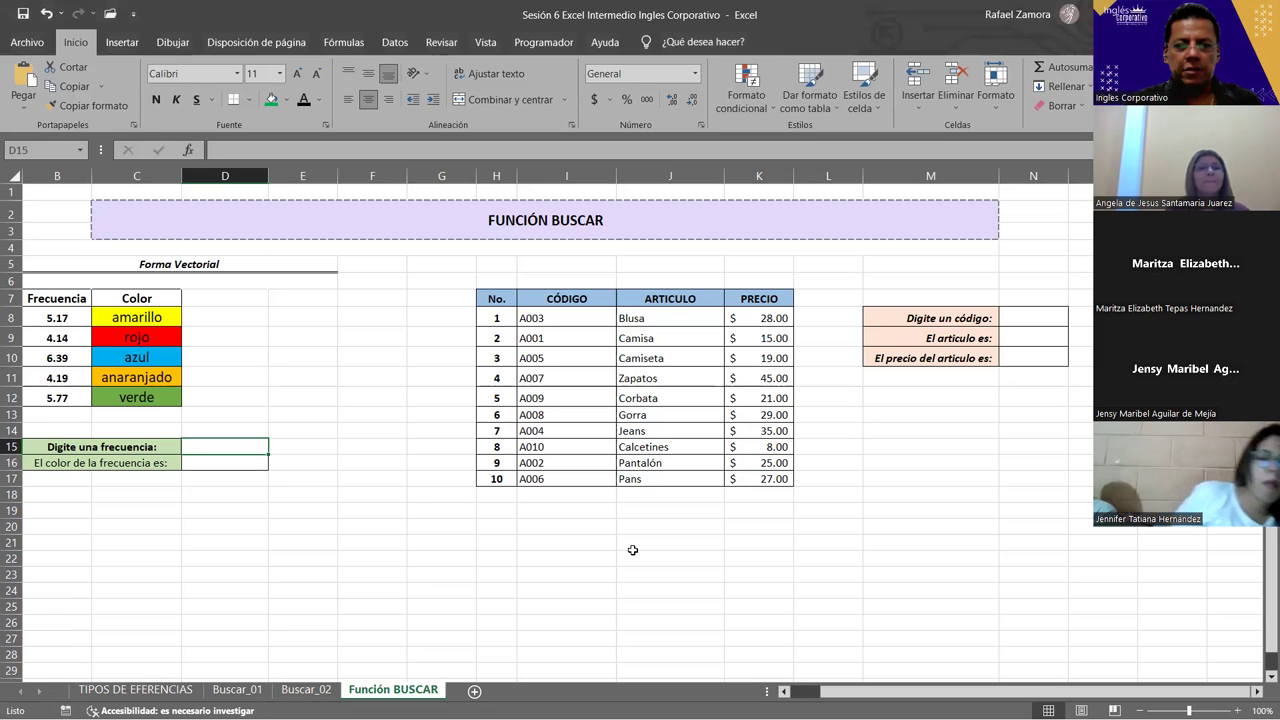
click(372, 377)
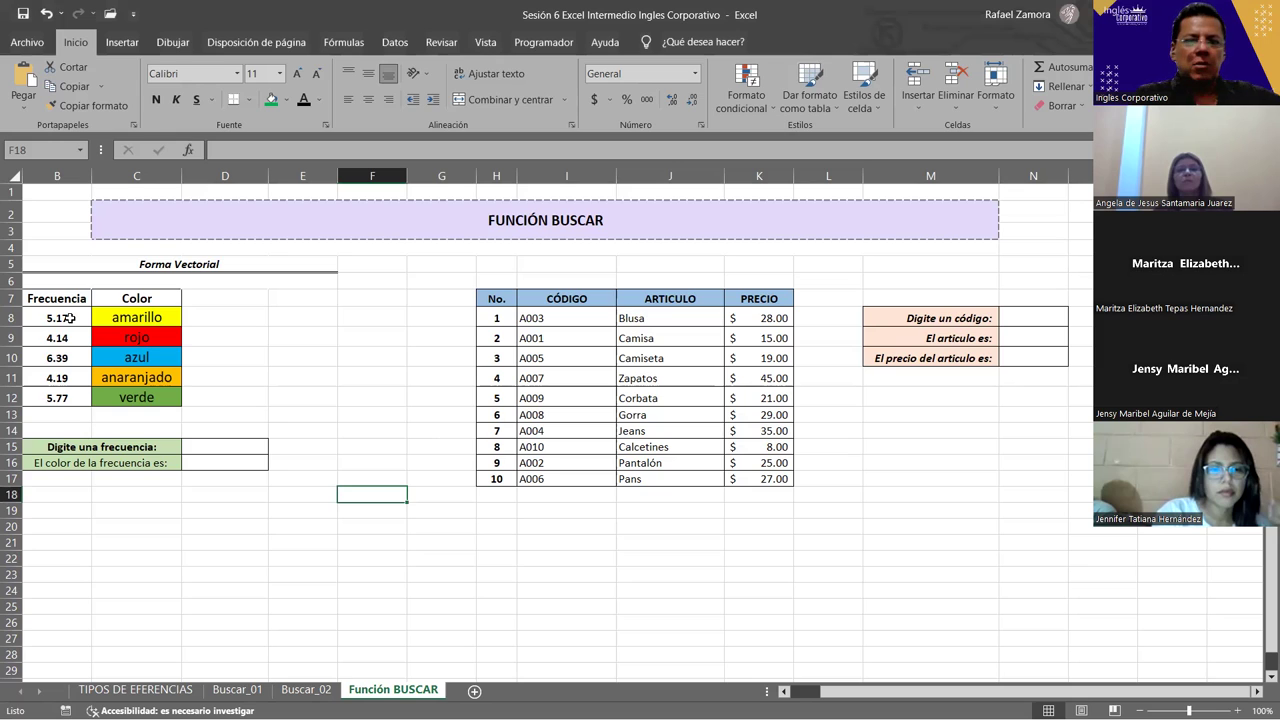
Enter the frequency 5.17 in D15.
click(225, 449)
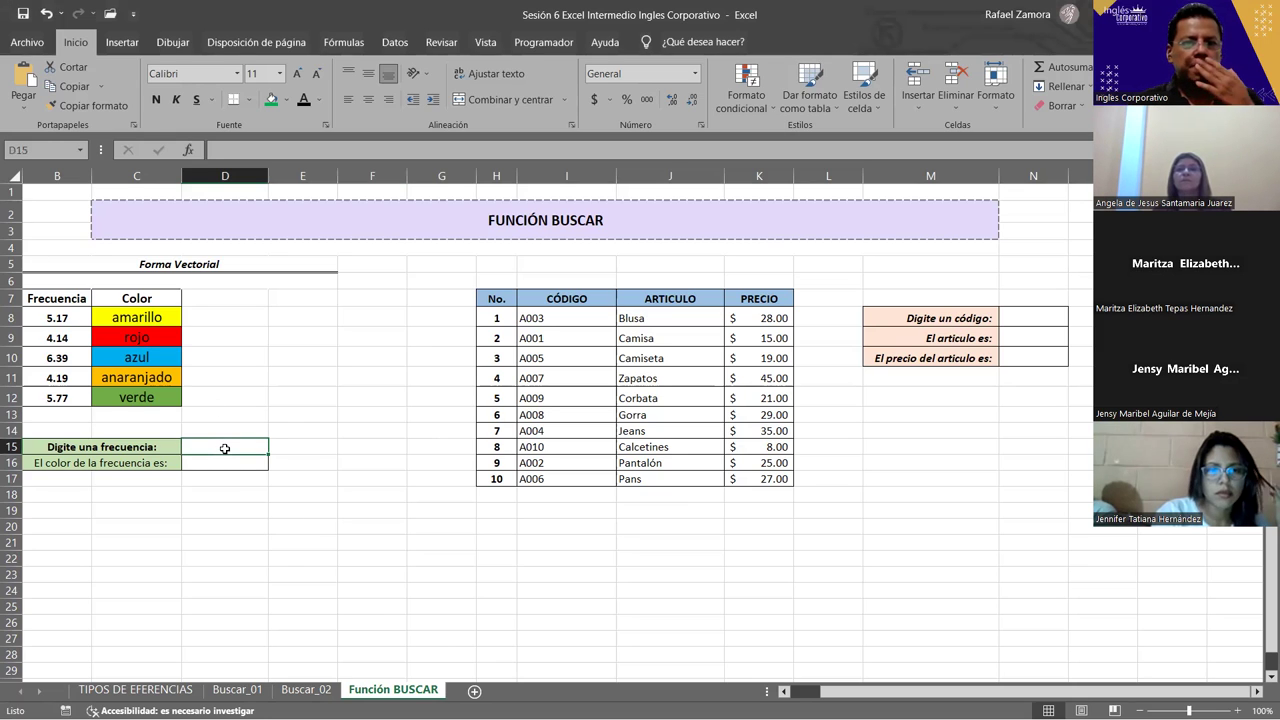
text(4)
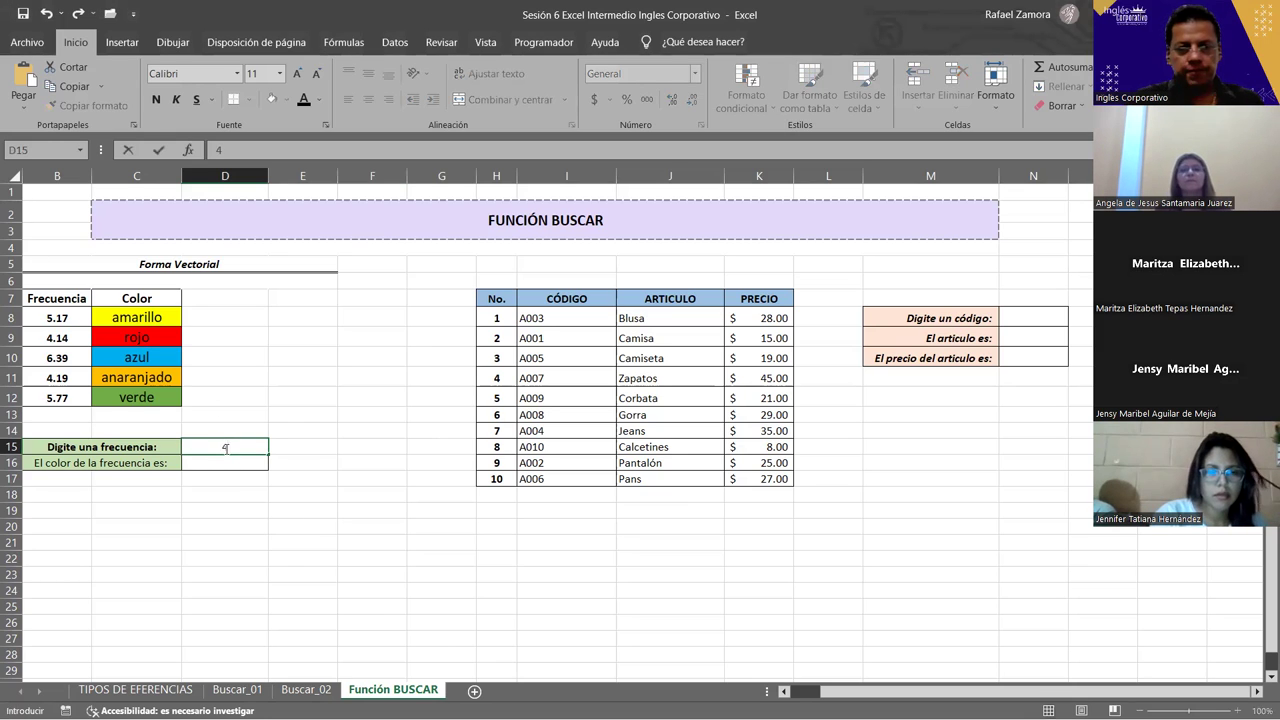
text(7)
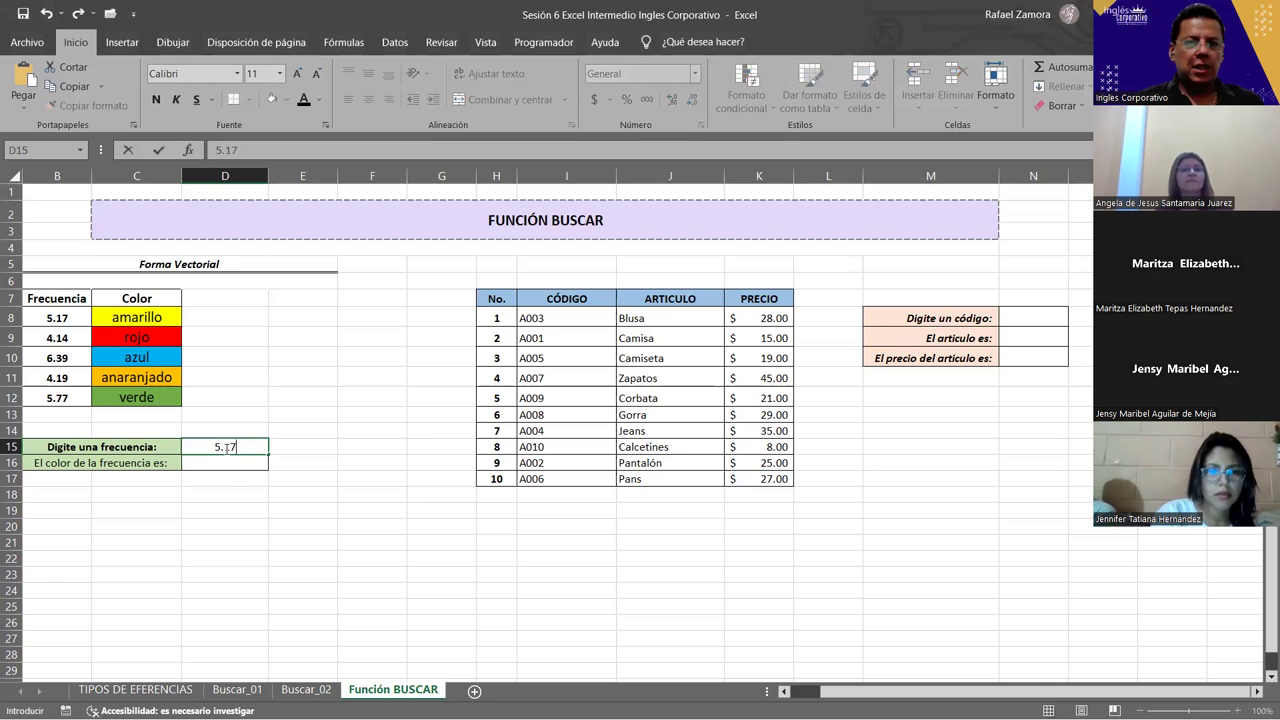
key(Return)
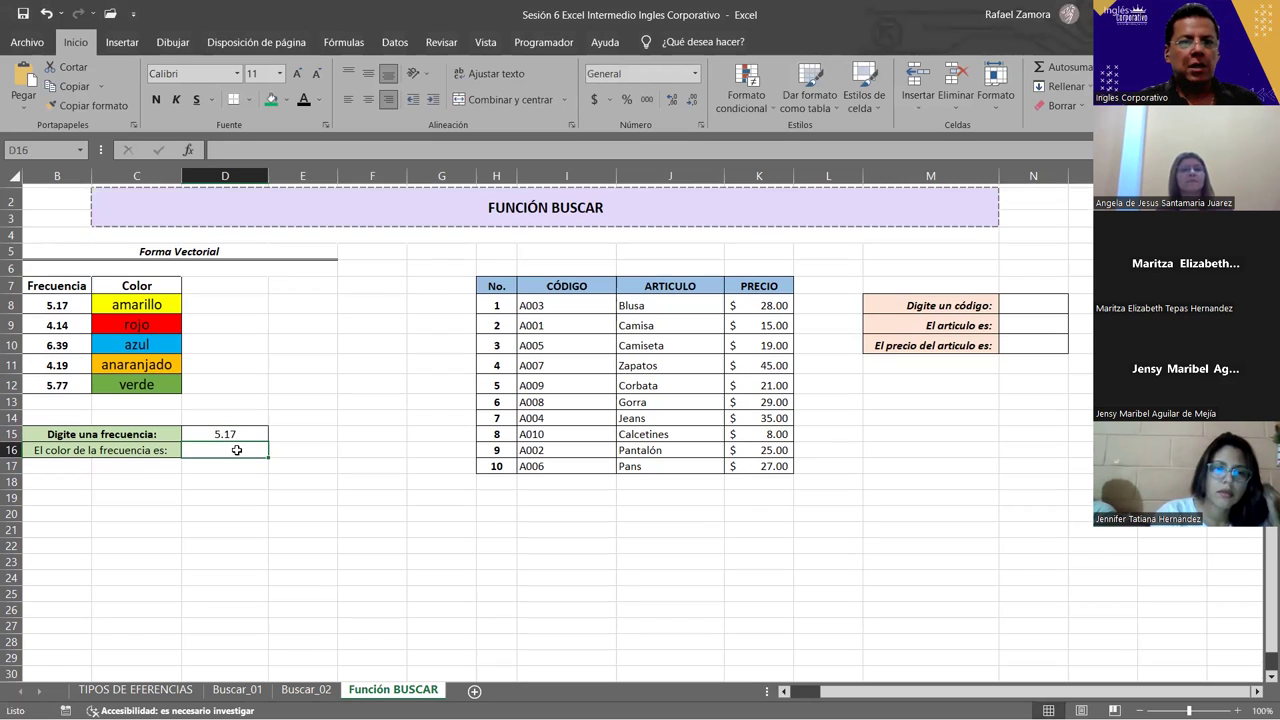
Enter =BUSCAR(D15,B8:B12,C8:C12) in D16 so it returns the colour amarillo.
scroll(259, 523, down, 1)
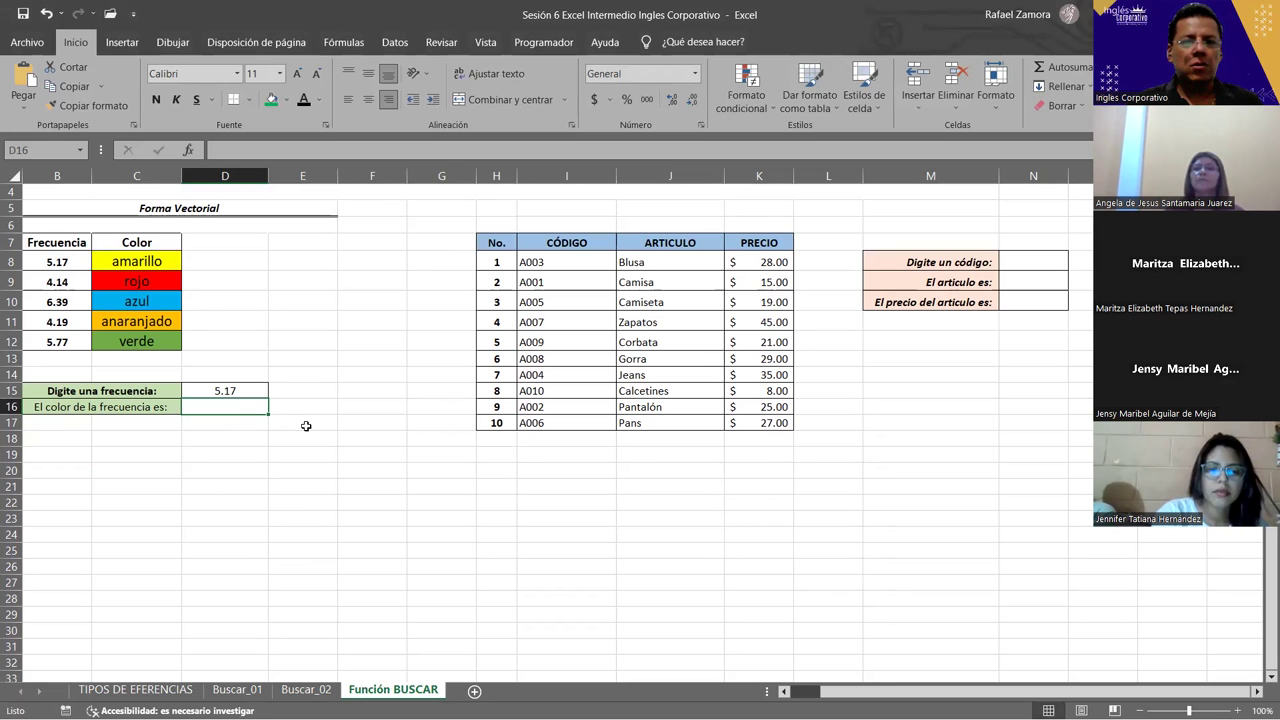
text(=)
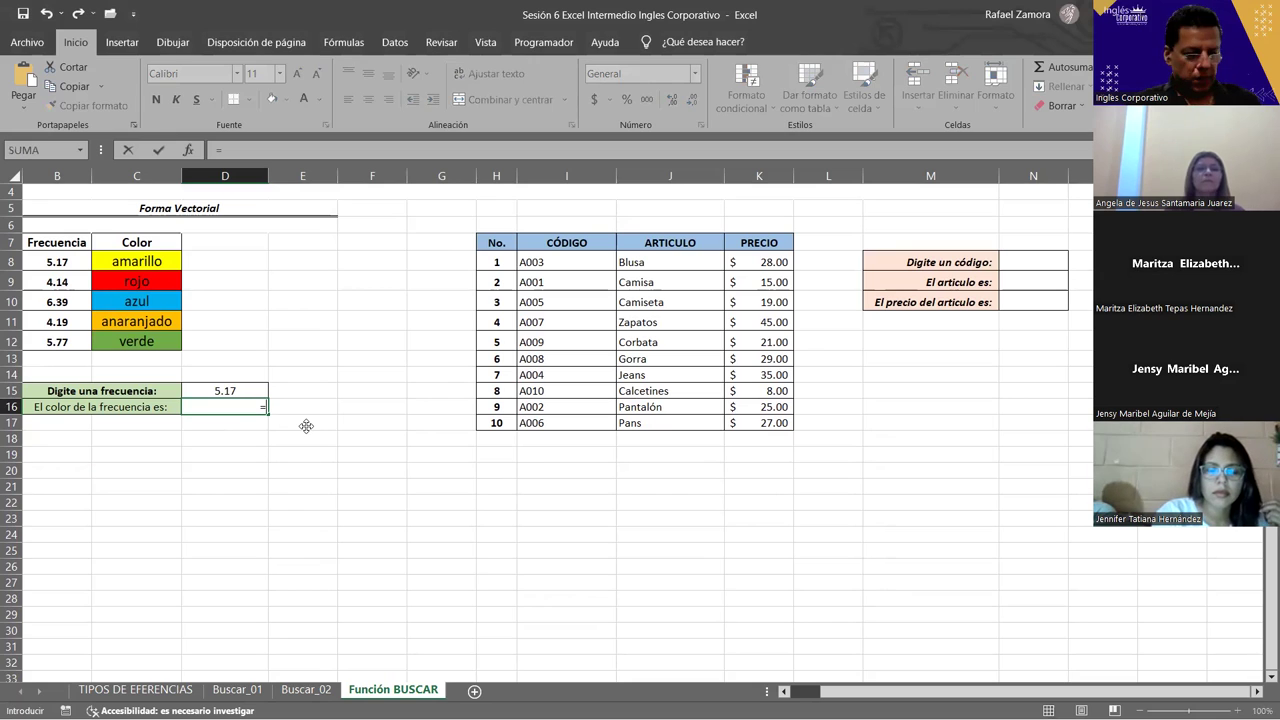
text(BUSCAR()
click(213, 388)
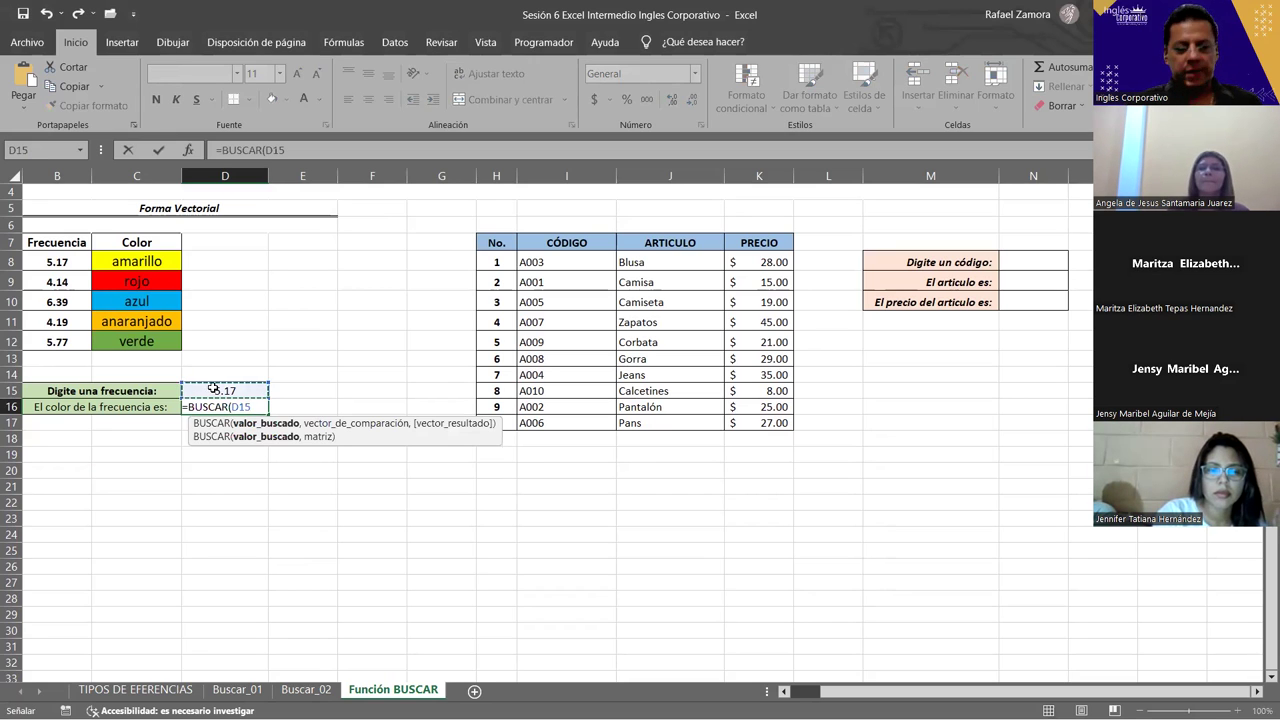
text(,)
drag(57, 262, 54, 292)
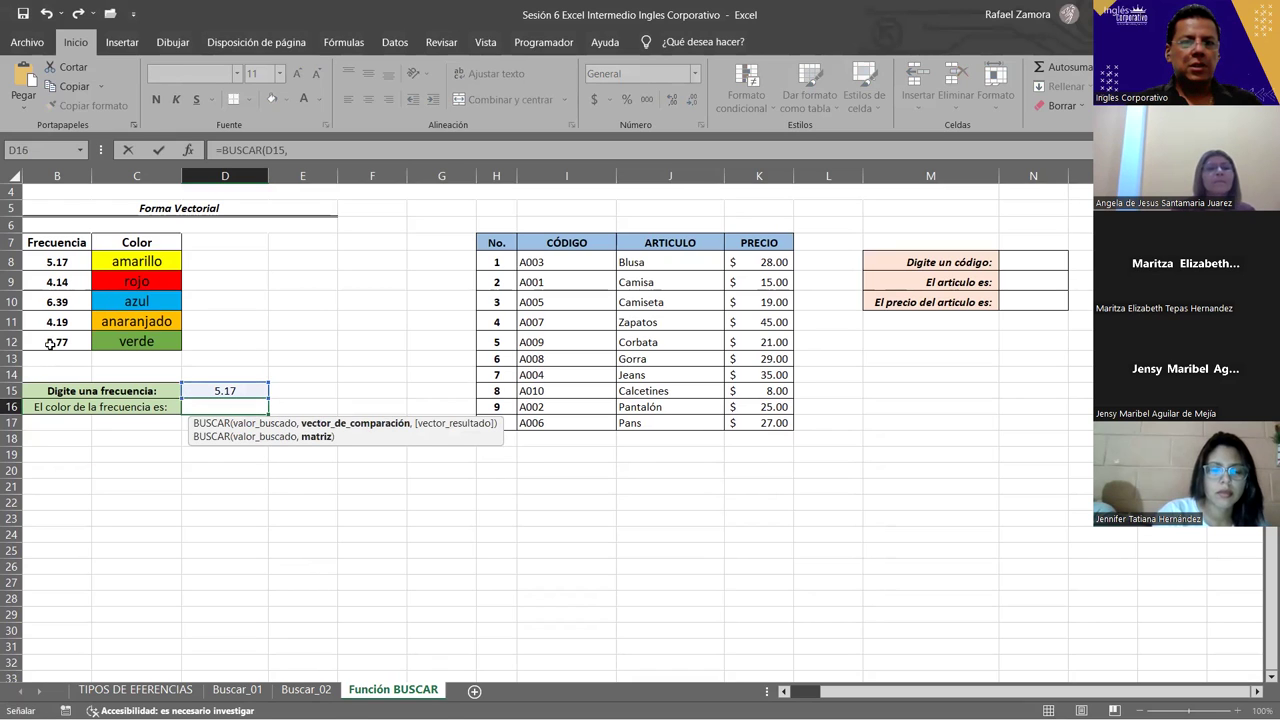
text(B8:B12,)
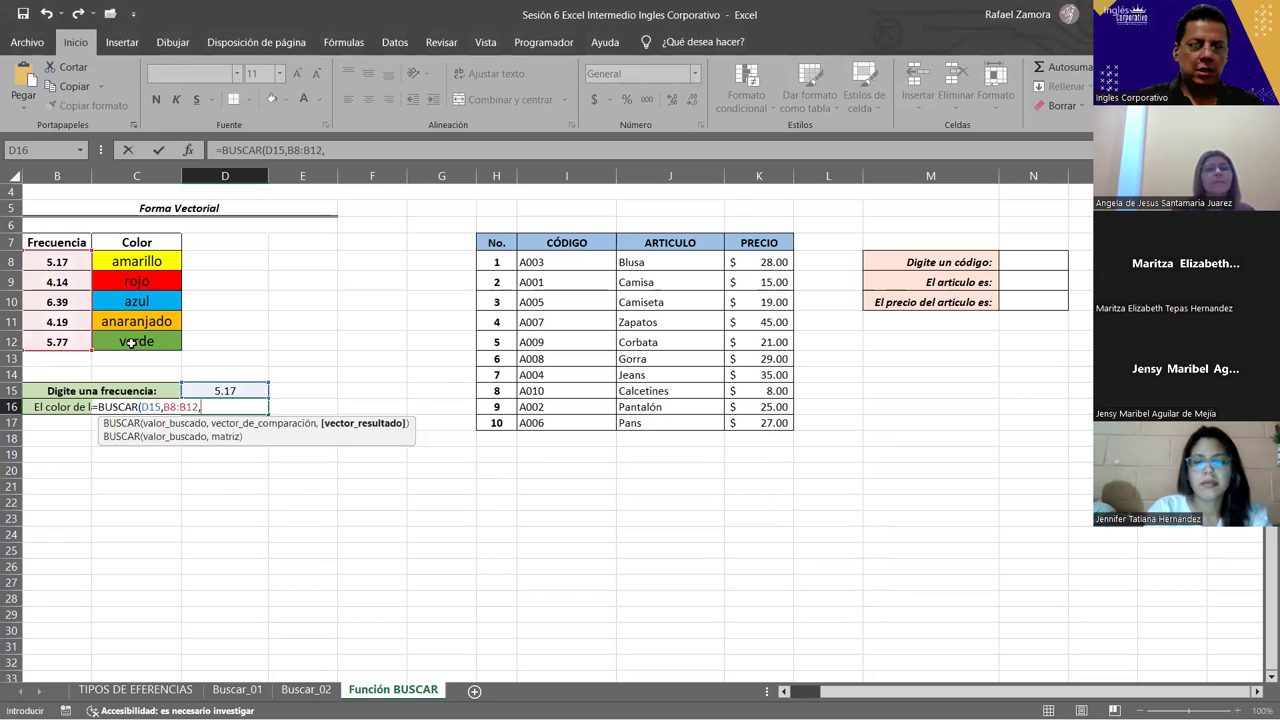
drag(131, 262, 131, 343)
text())
key(Return)
Centre the amarillo result in D16.
click(245, 407)
click(369, 100)
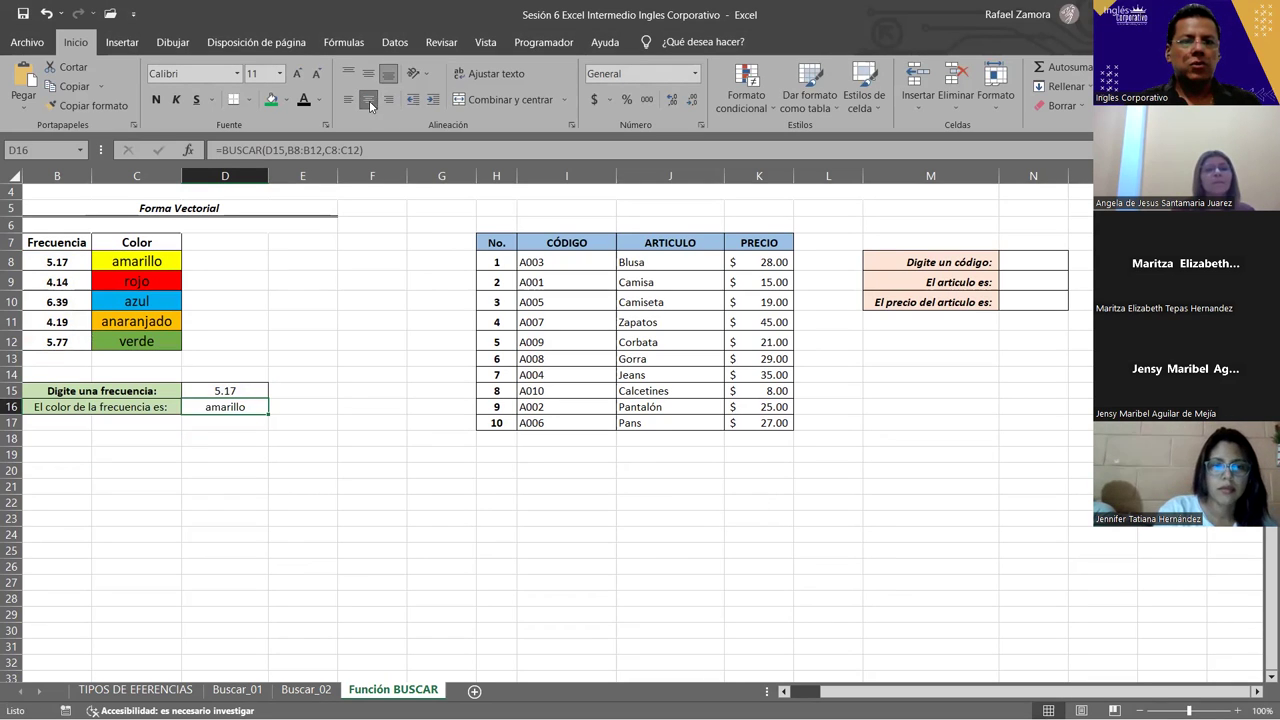
click(250, 391)
Change D15 to 4.14 and sort the frequency table ascending so D16 shows rojo.
text(4.14)
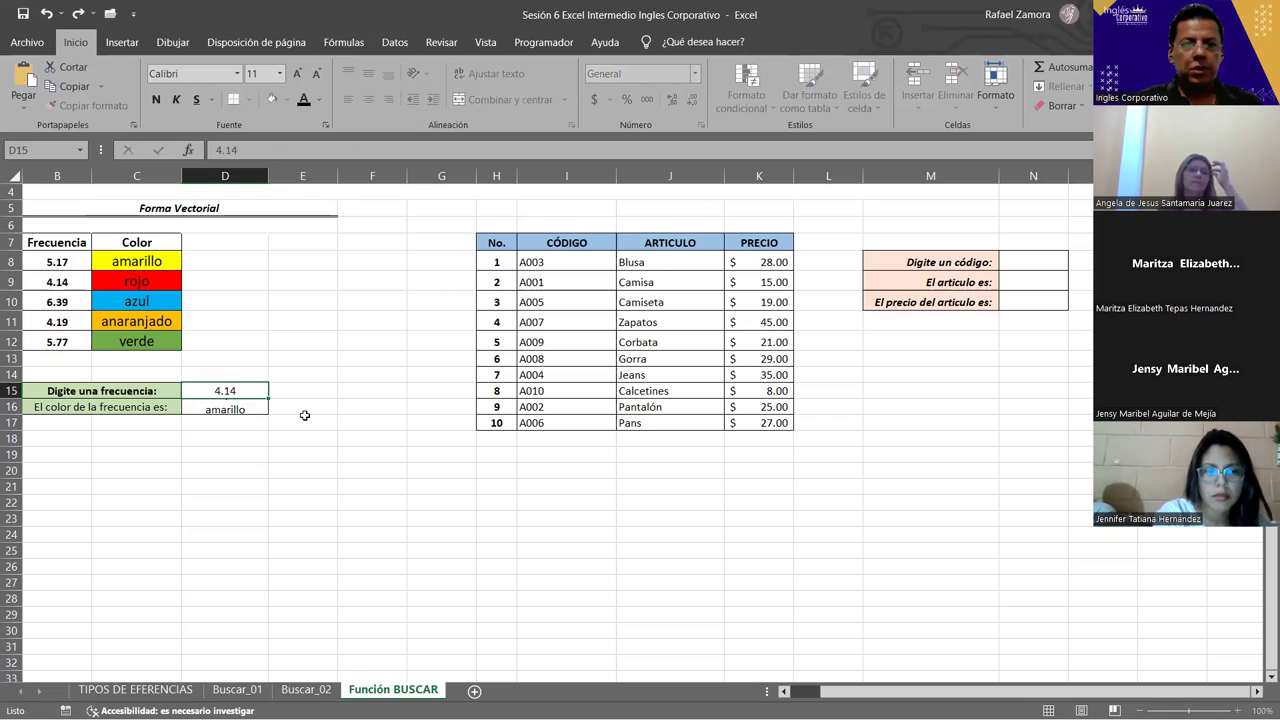
key(Return)
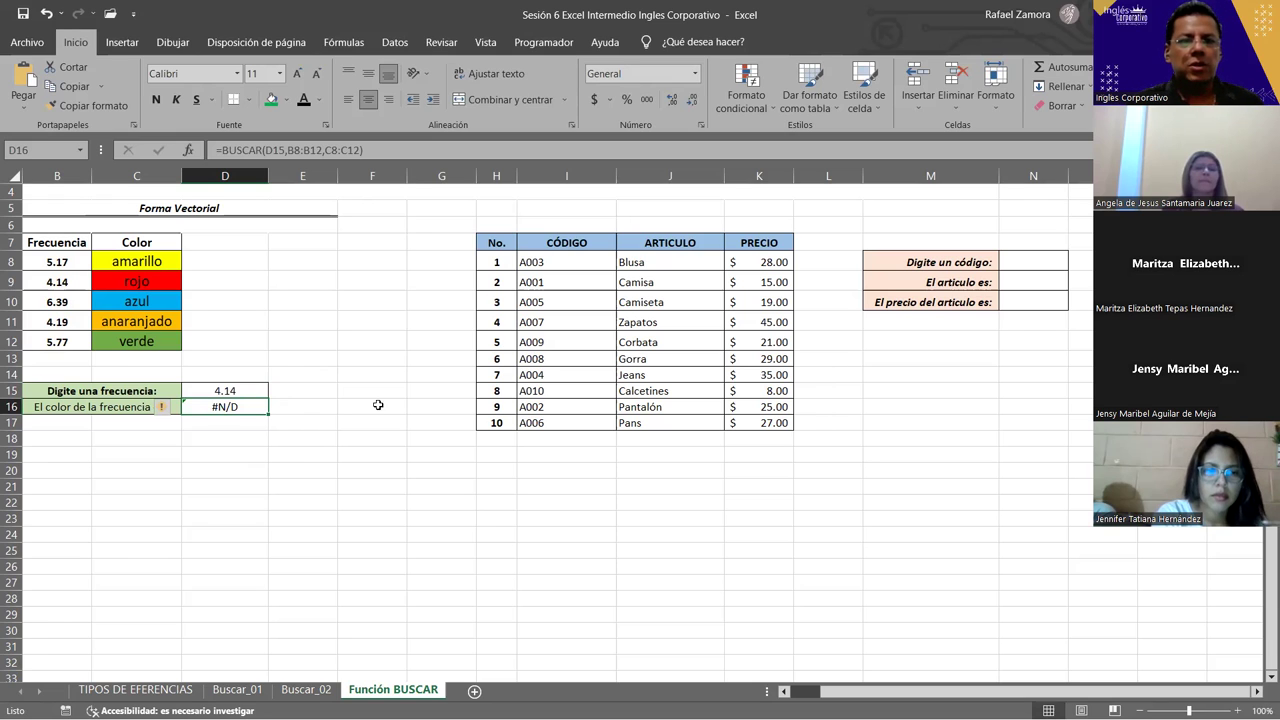
click(94, 300)
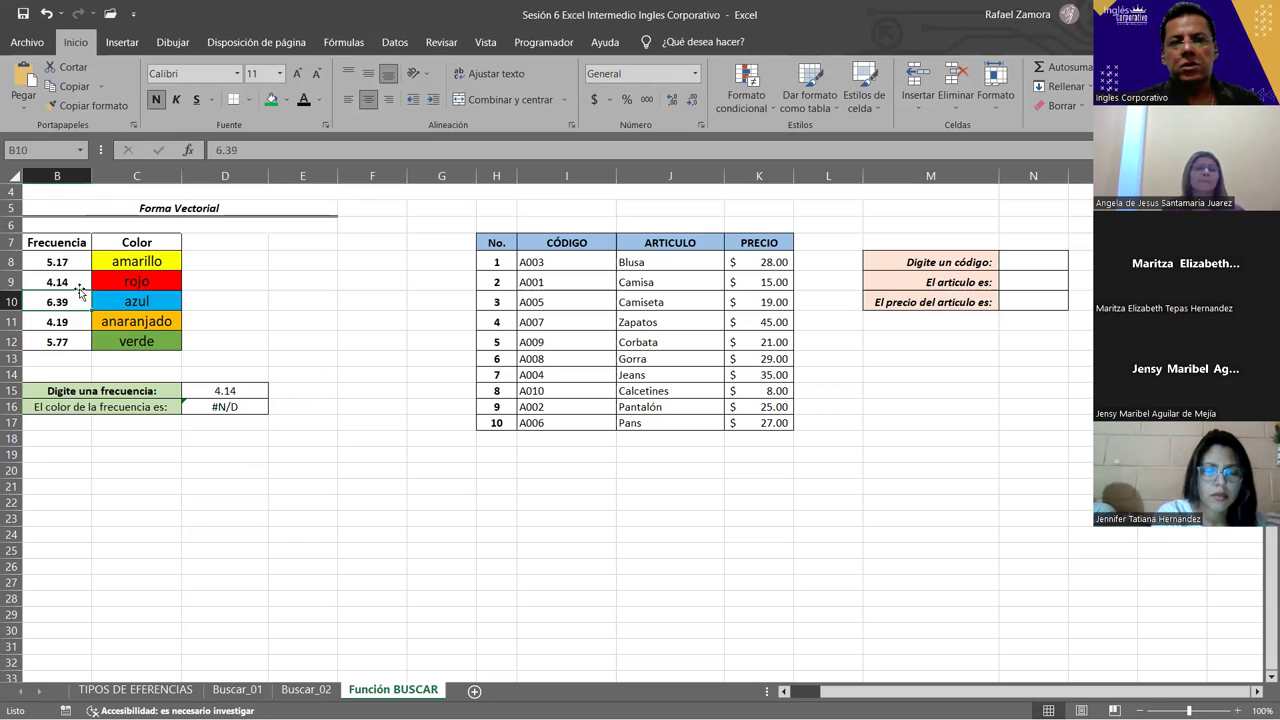
click(395, 43)
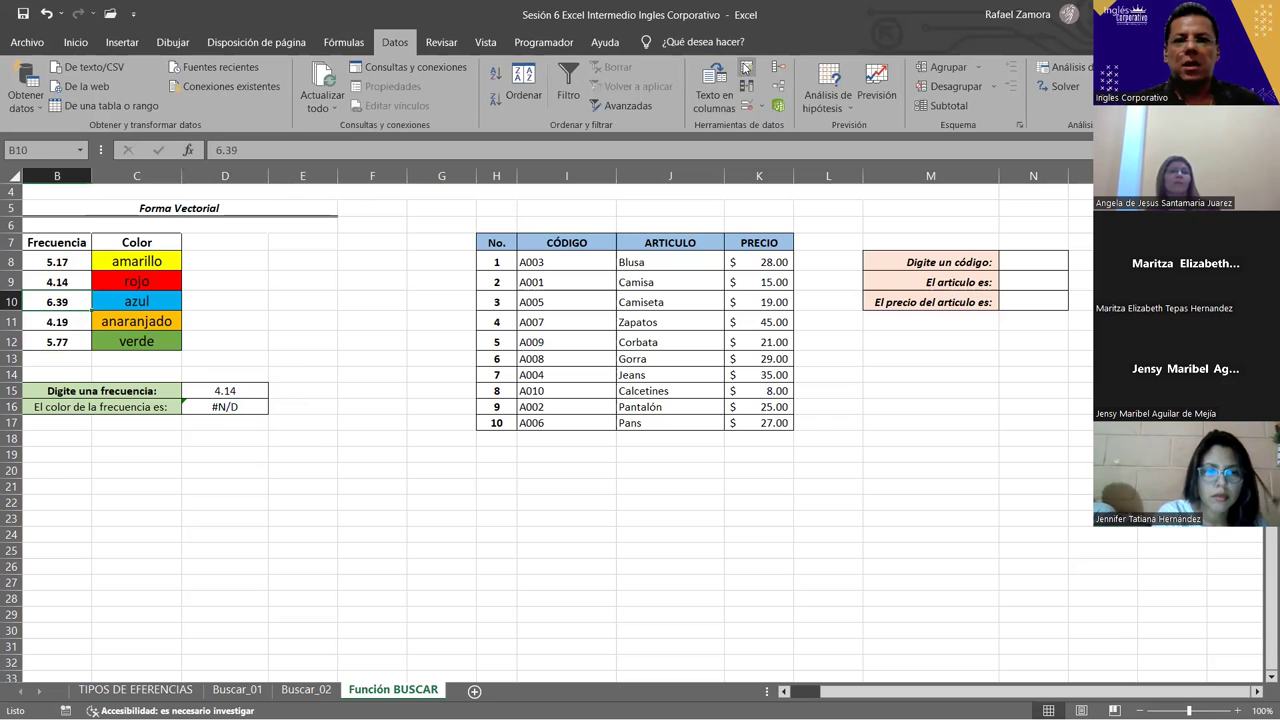
click(501, 72)
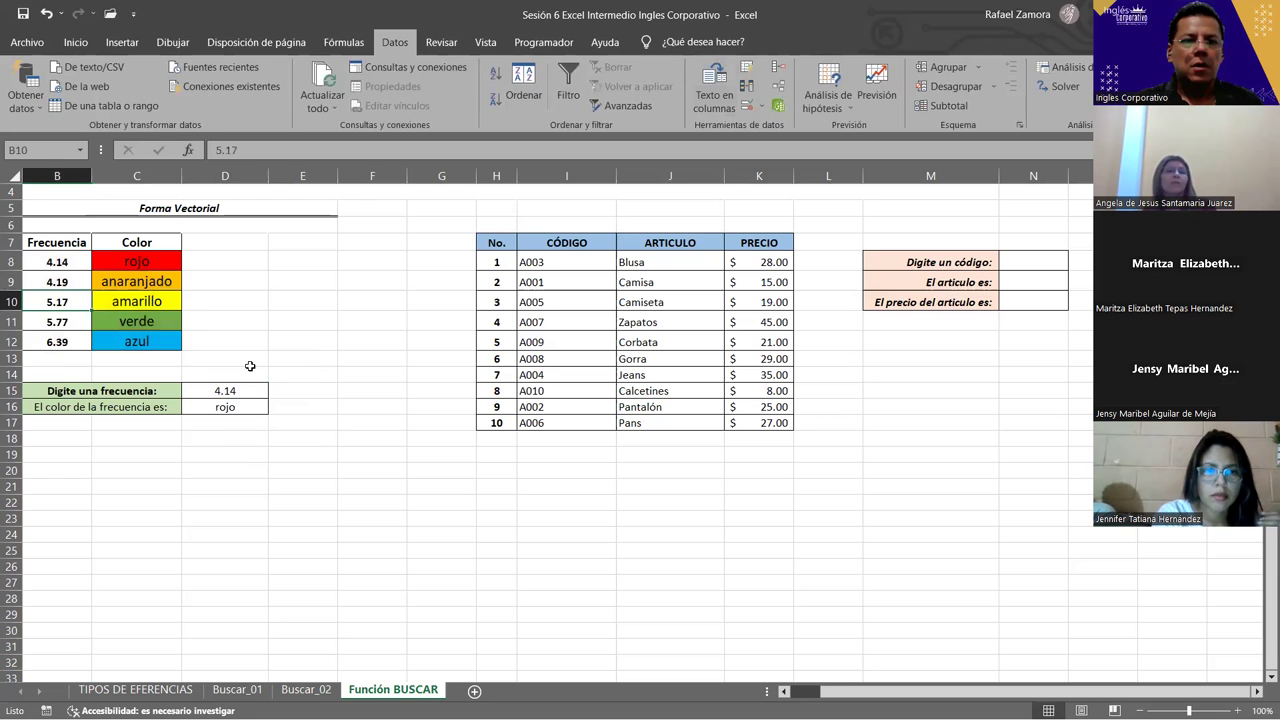
Re-enter frequency 4.19, then 5.17, in D15 to check the returned colour.
click(328, 378)
click(258, 396)
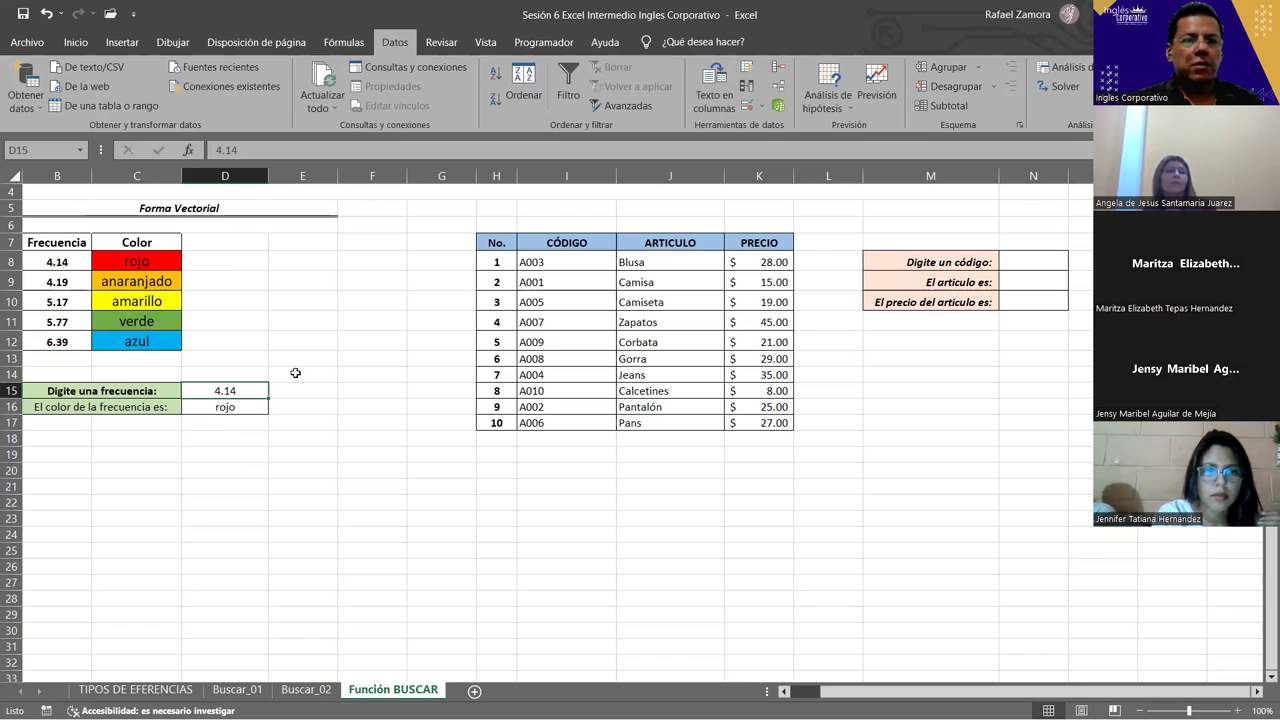
key(BackSpace)
text(9)
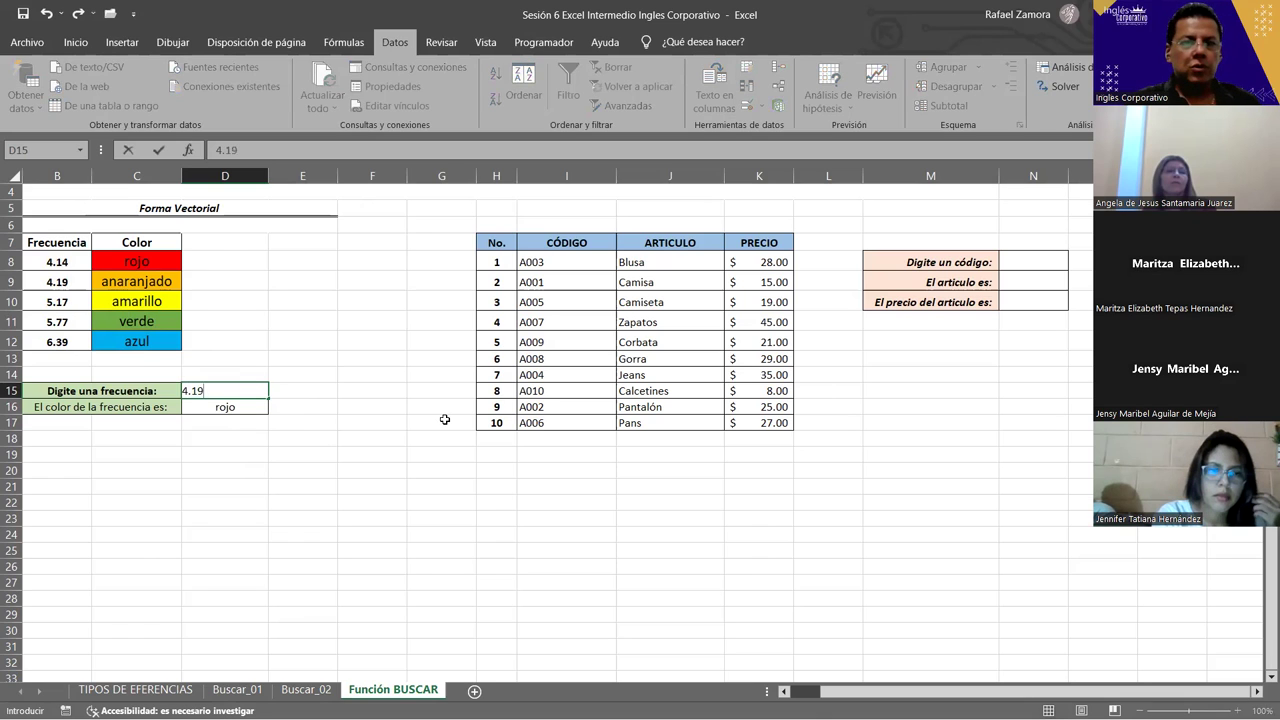
key(ctrl+Return)
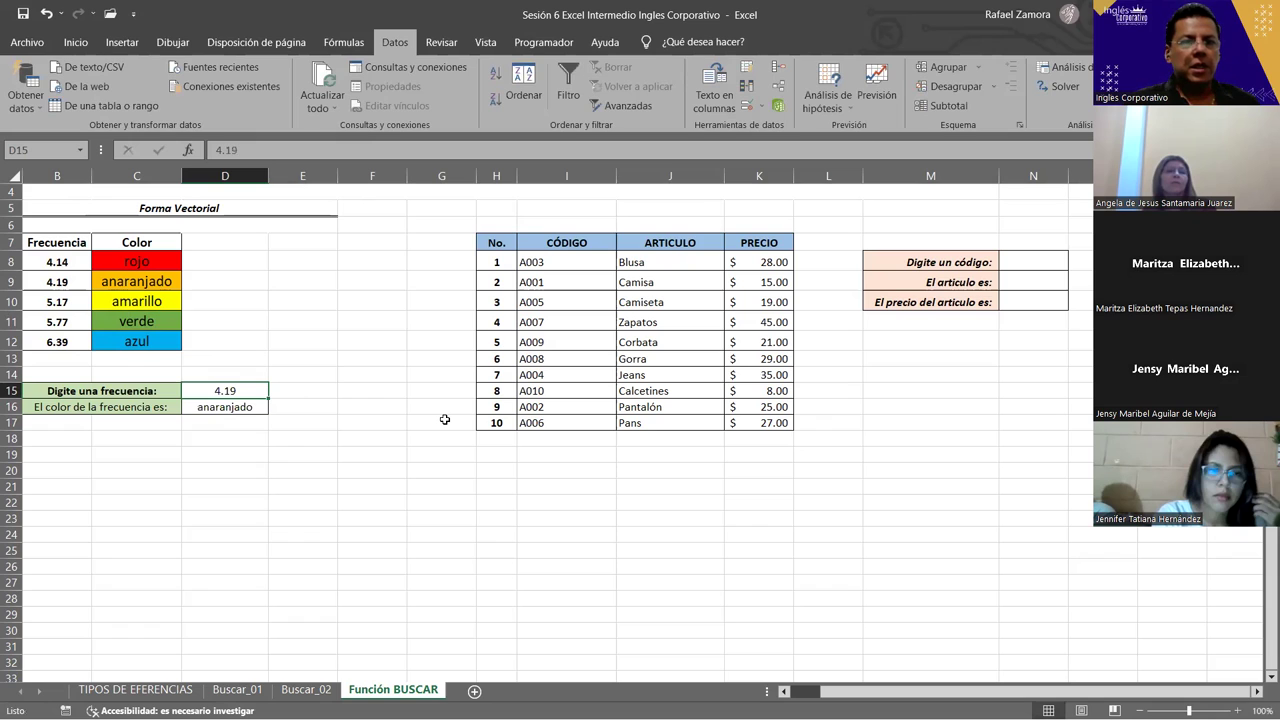
text(5.)
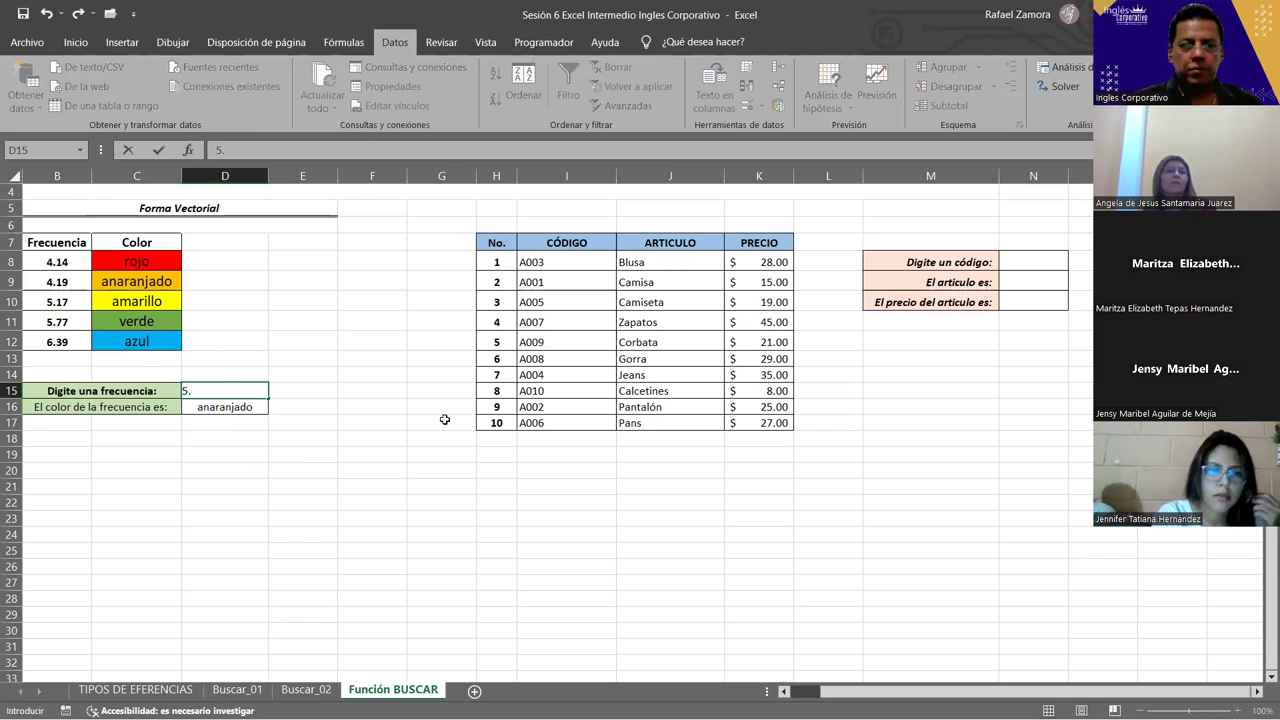
text(.)
key(BackSpace)
text(17)
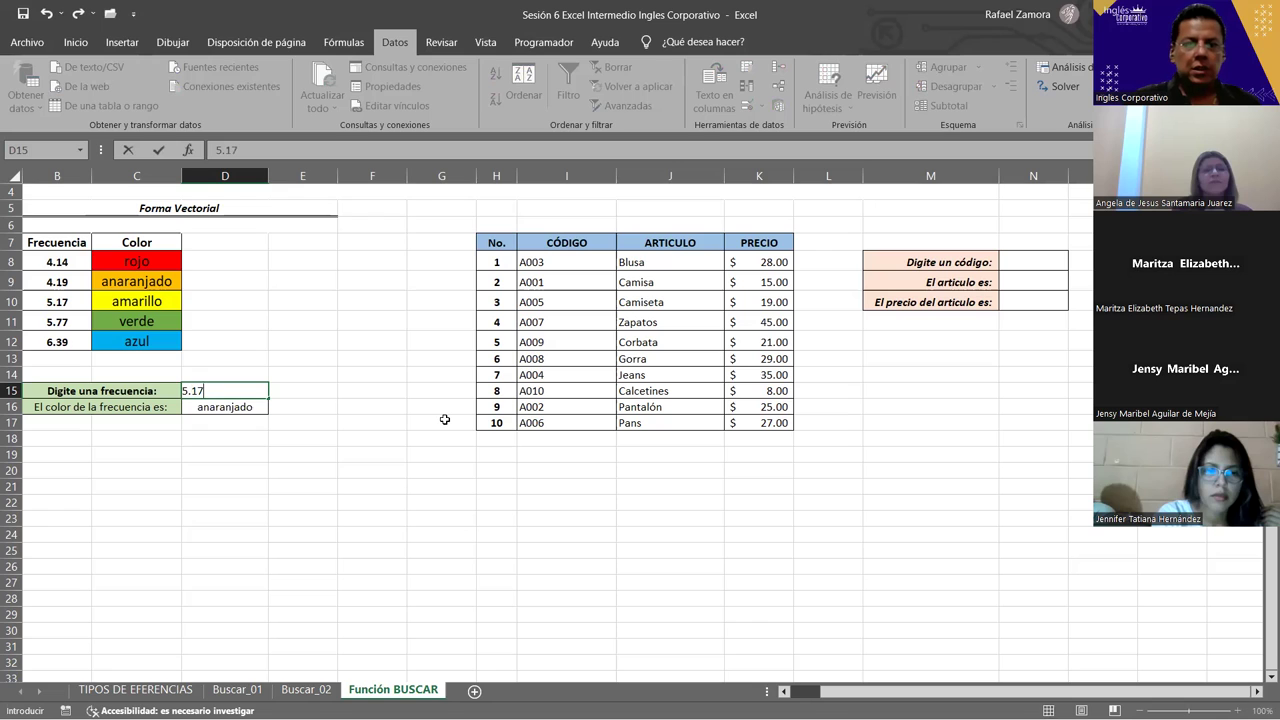
key(ctrl+Return)
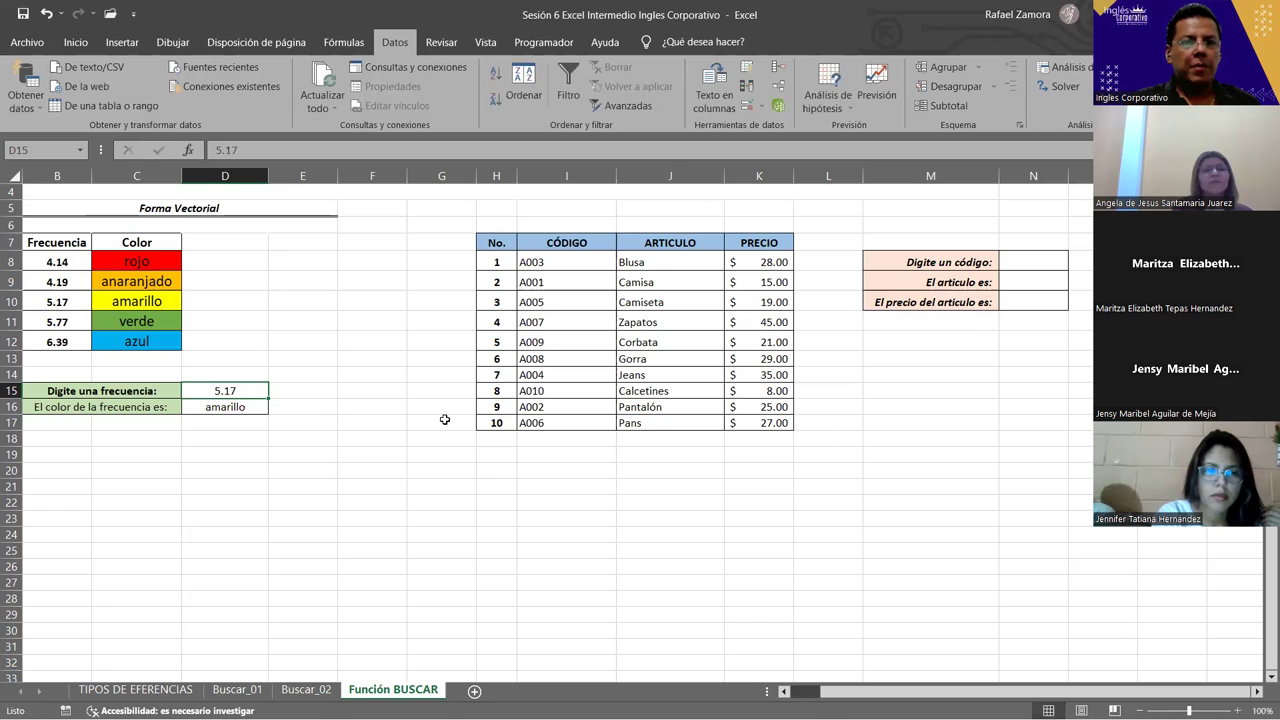
Try frequencies 5.77 (verde) and then 6.39 (azul) in D15.
text(5.)
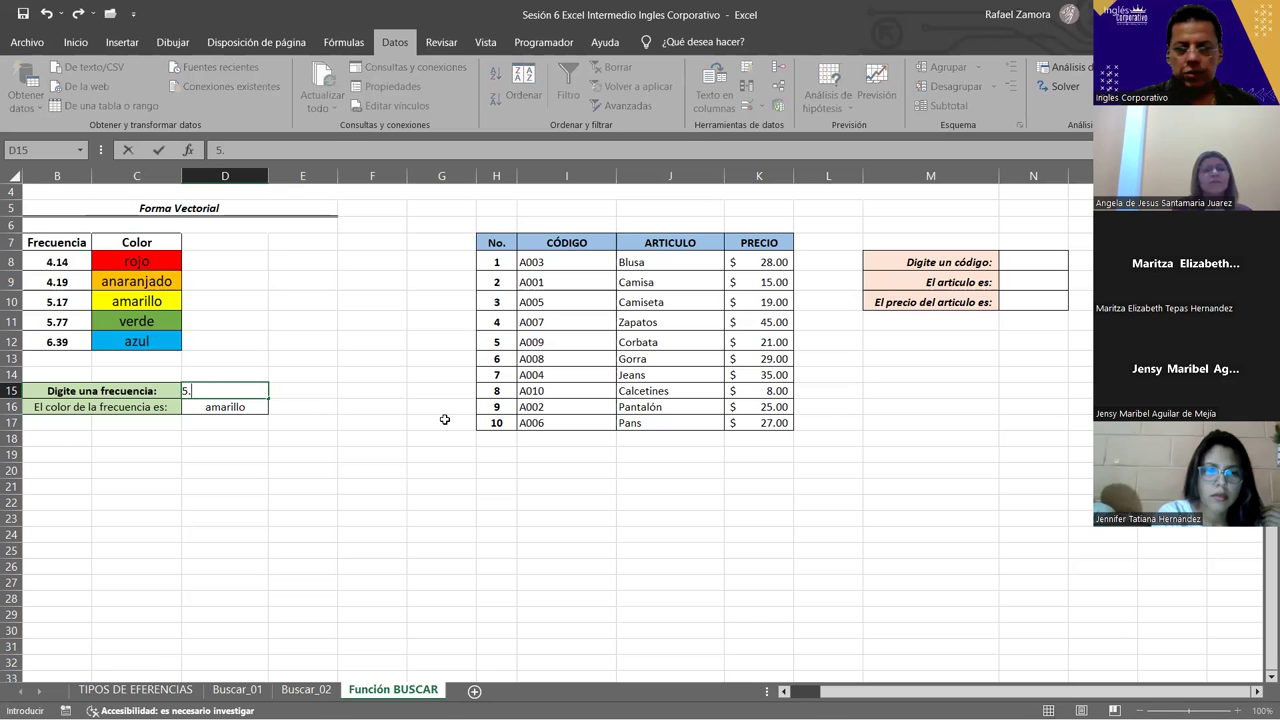
key(ctrl+Return)
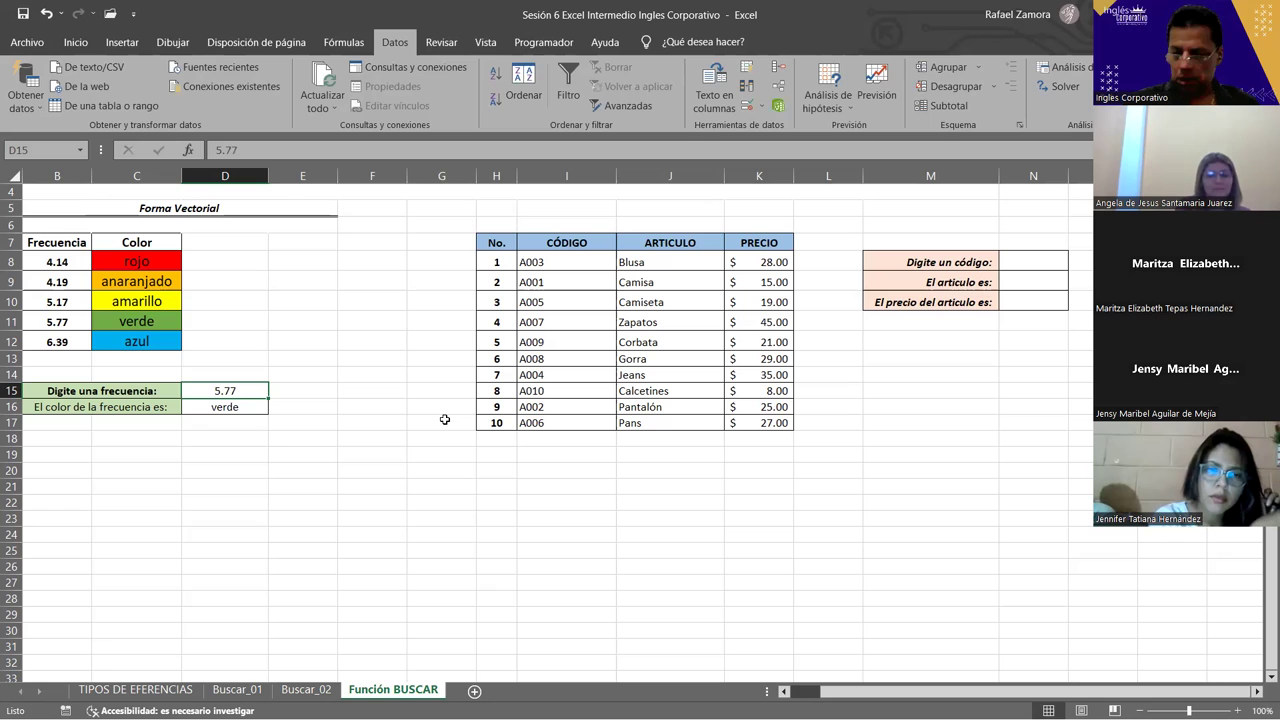
text(6.3)
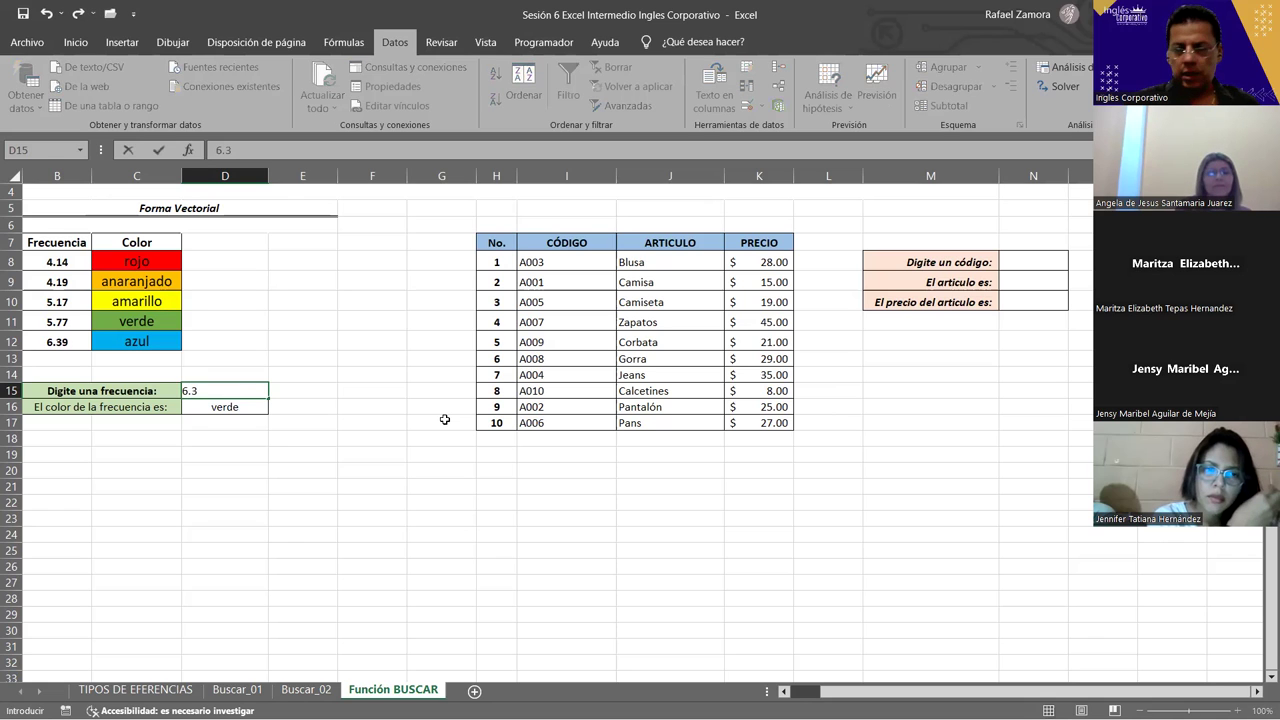
text(9)
key(ctrl+Return)
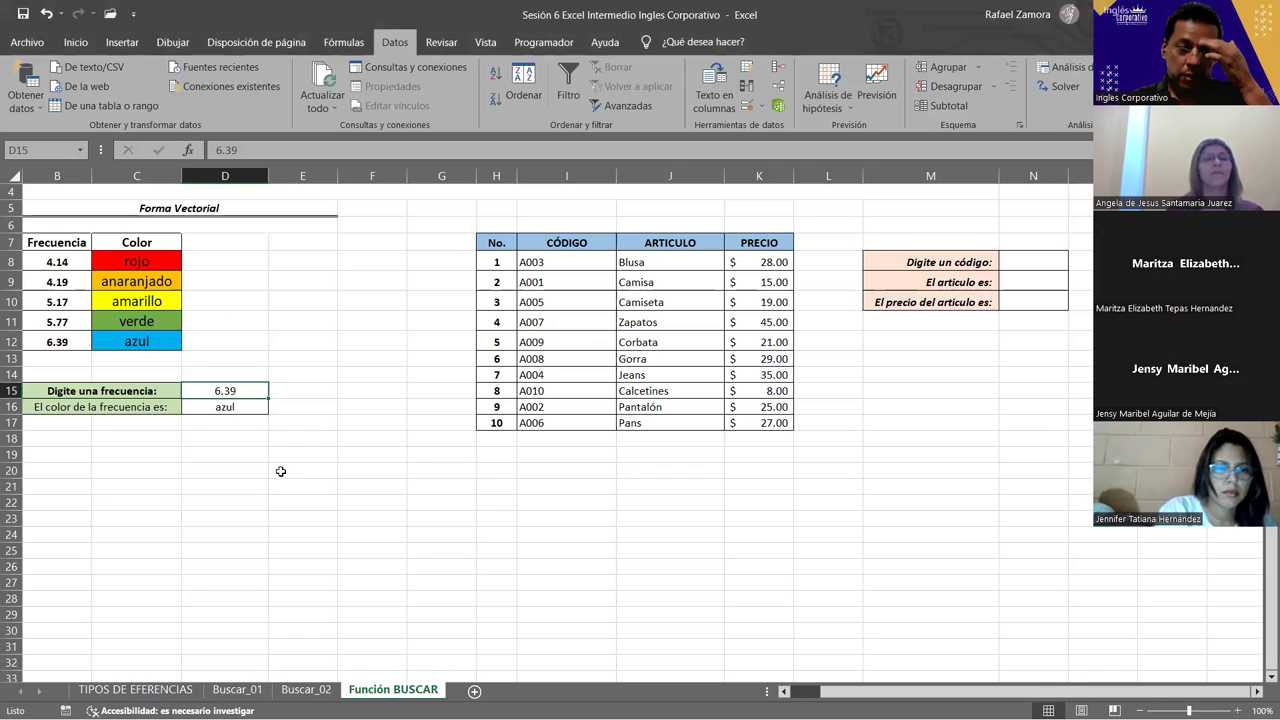
click(845, 453)
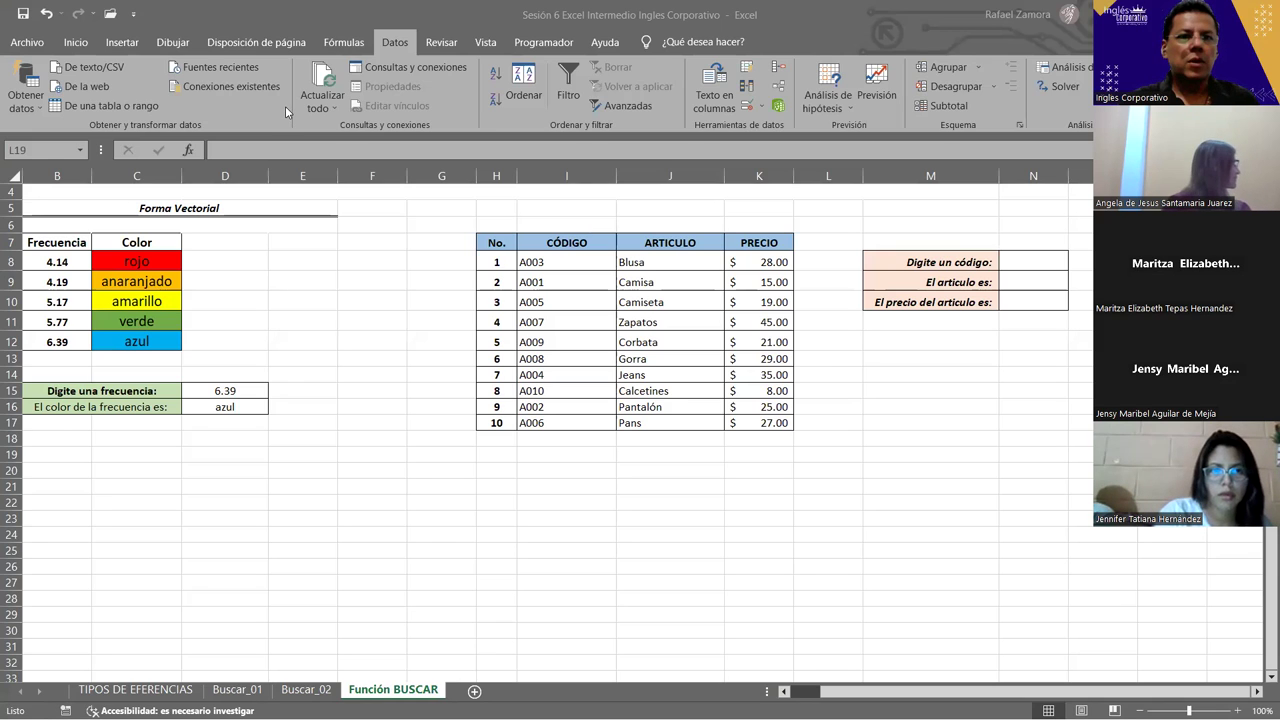
key(Left)
key(Left)
key(Left)
key(Down)
key(Down)
key(Down)
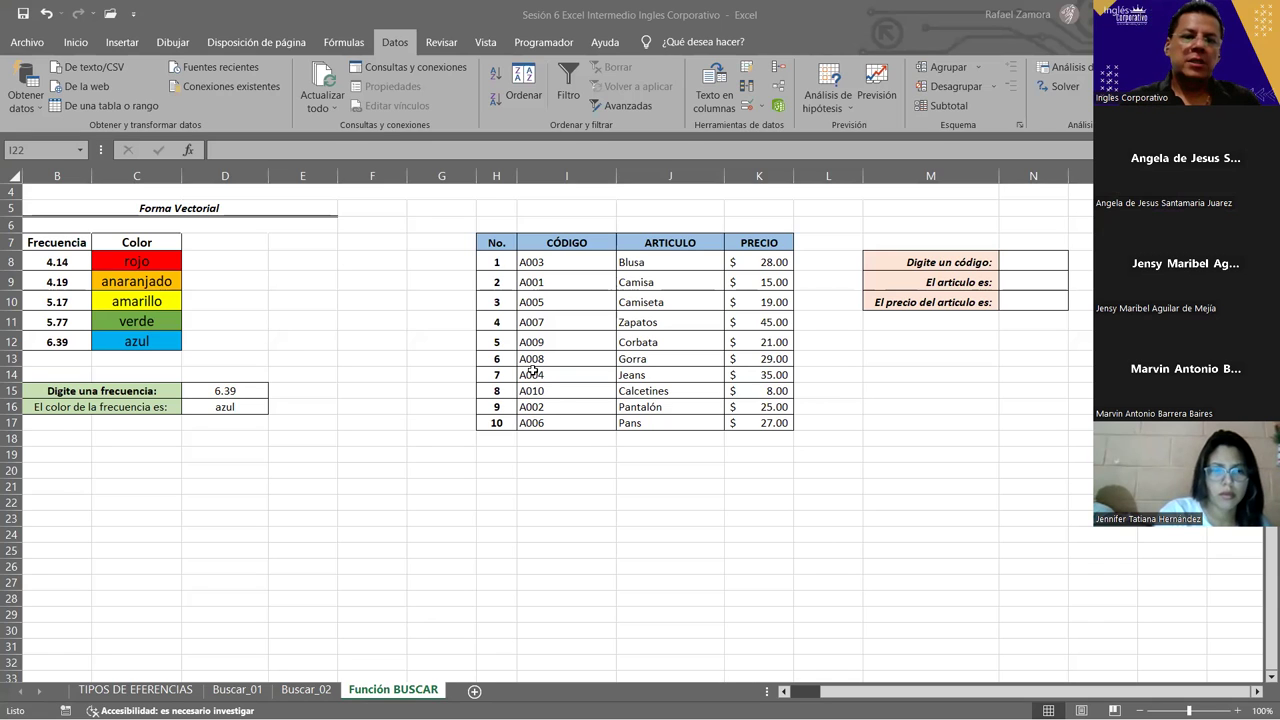
click(285, 15)
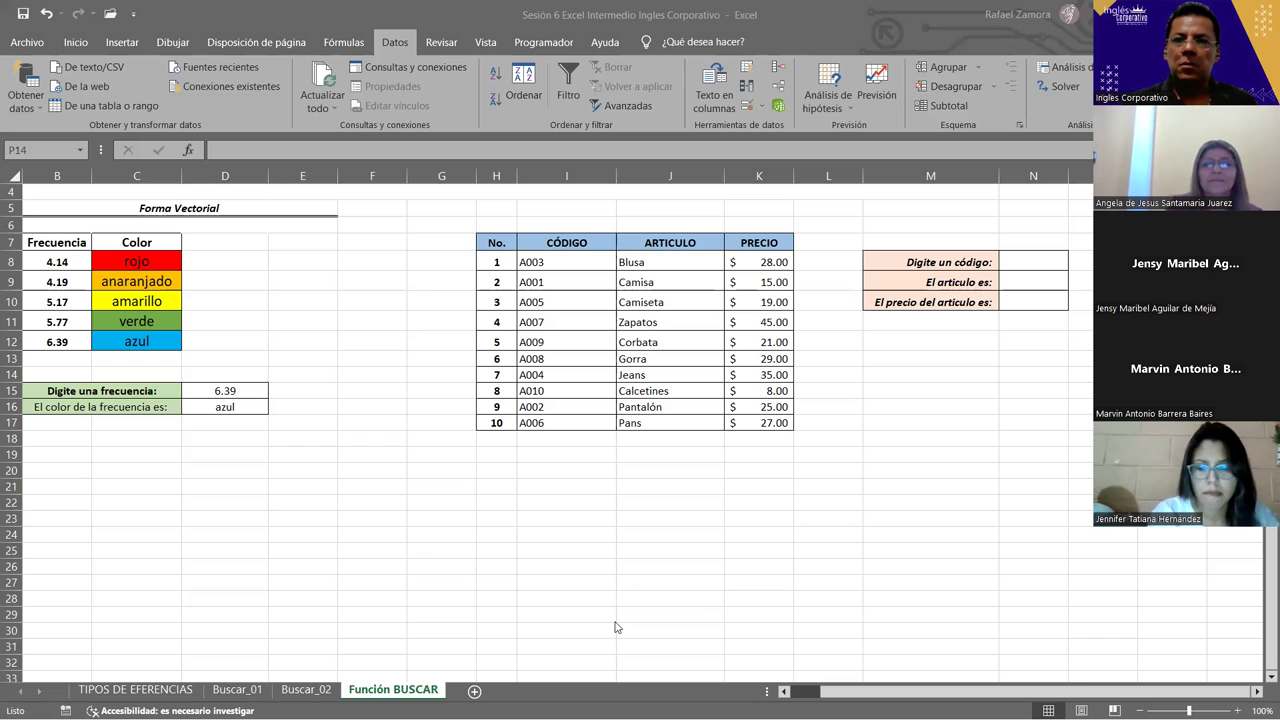
click(151, 486)
click(145, 262)
shift+click(156, 348)
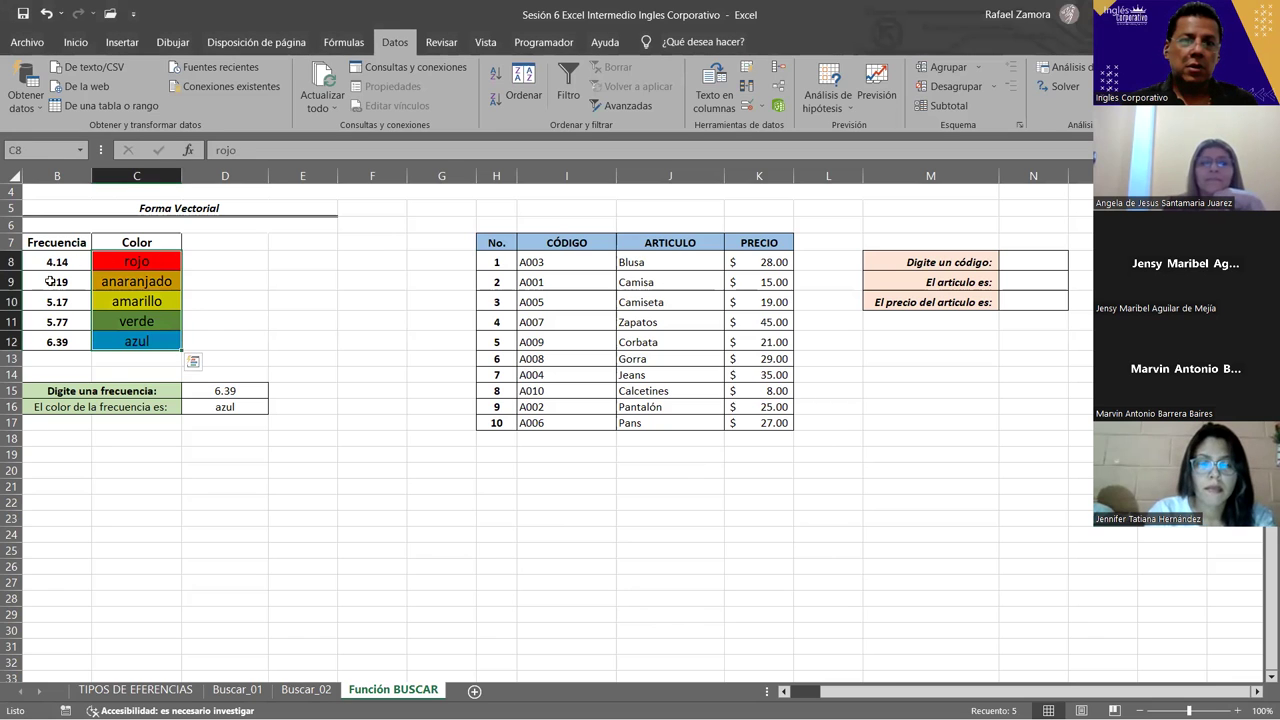
click(112, 516)
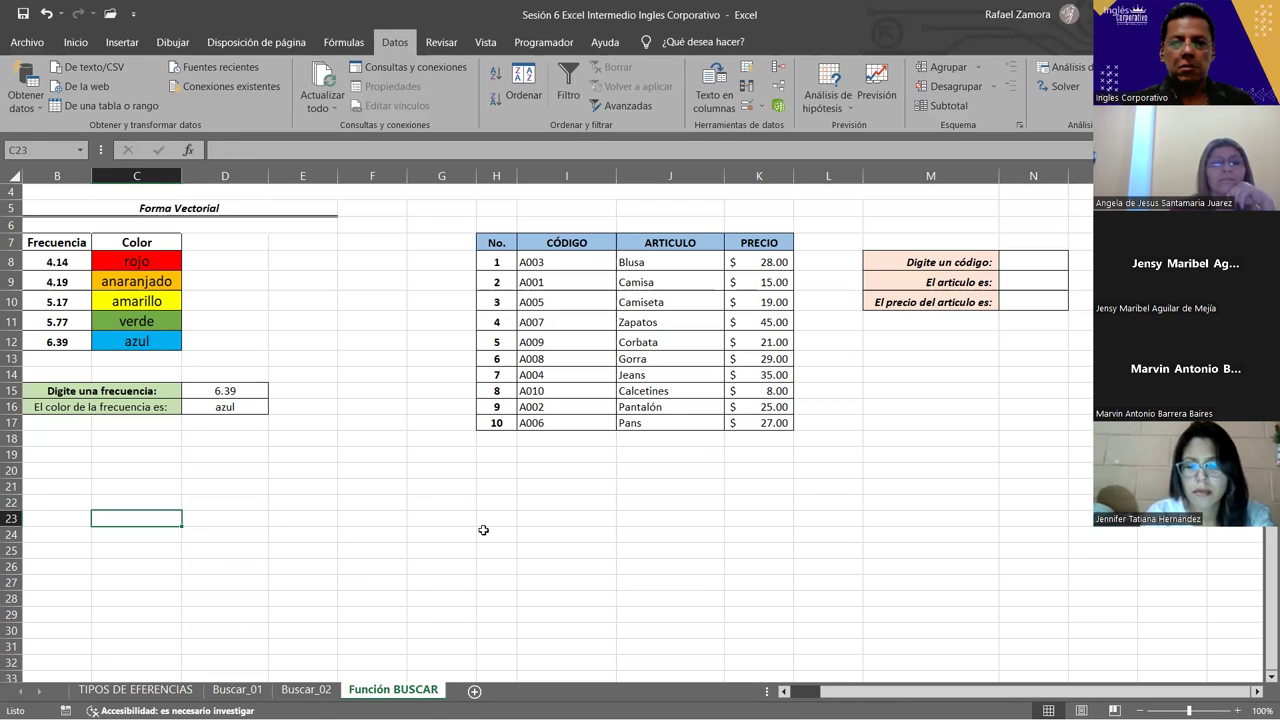
key(Right)
key(Right)
key(Right)
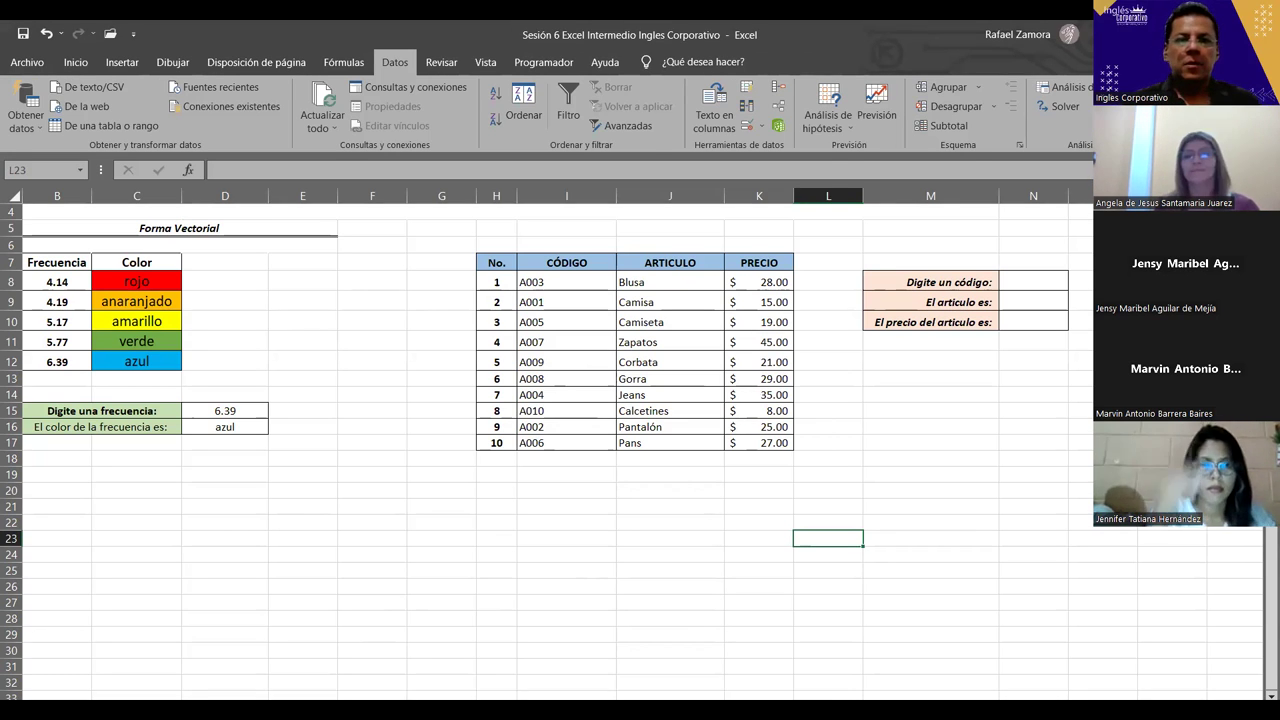
click(1064, 462)
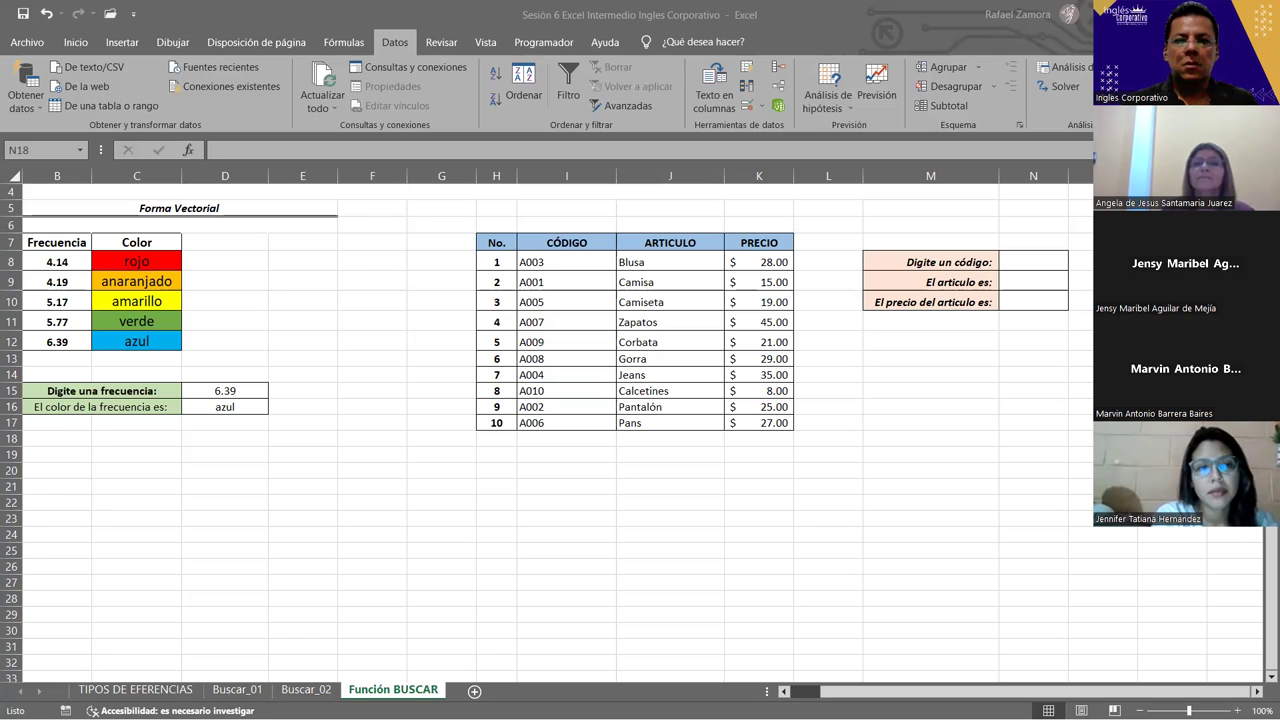
click(455, 472)
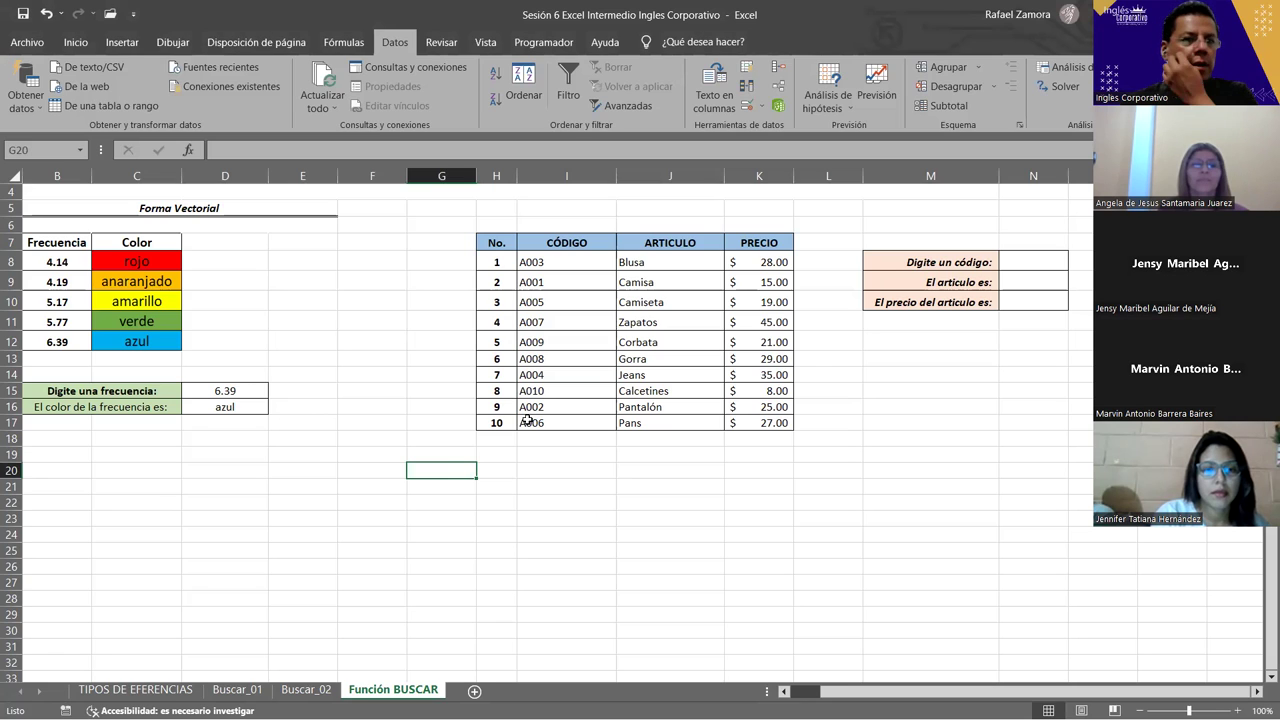
click(226, 391)
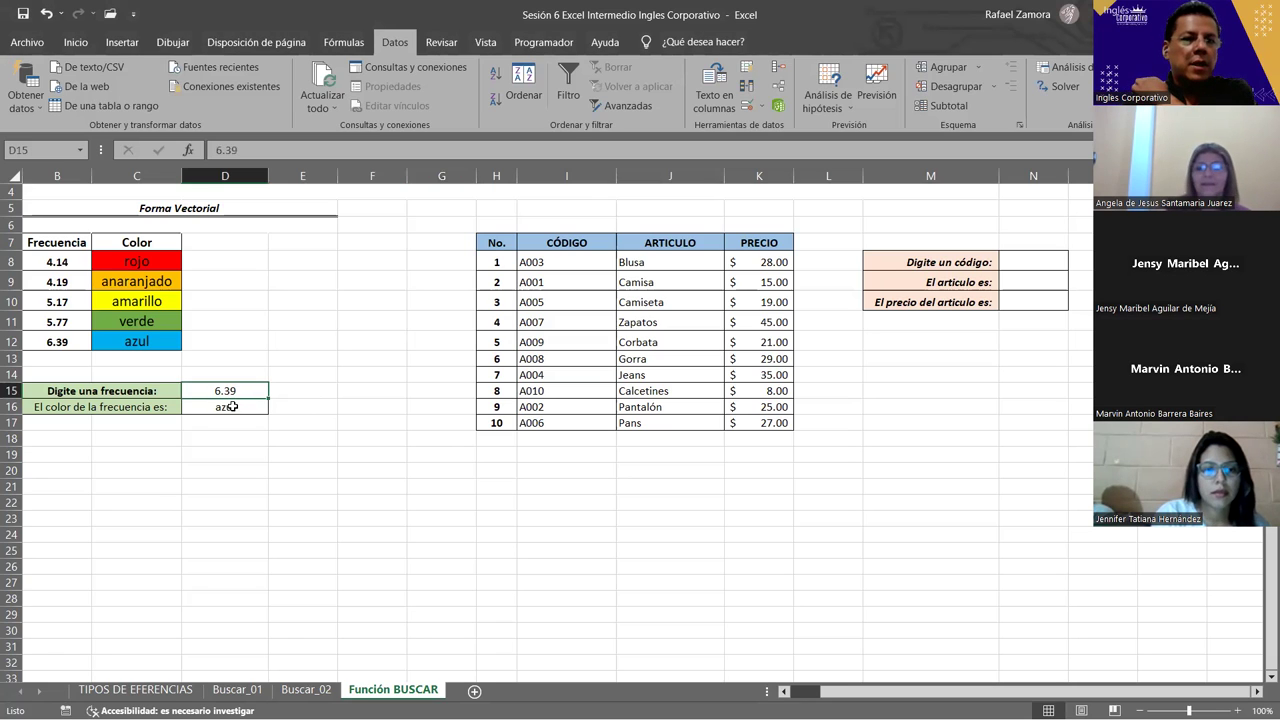
click(72, 263)
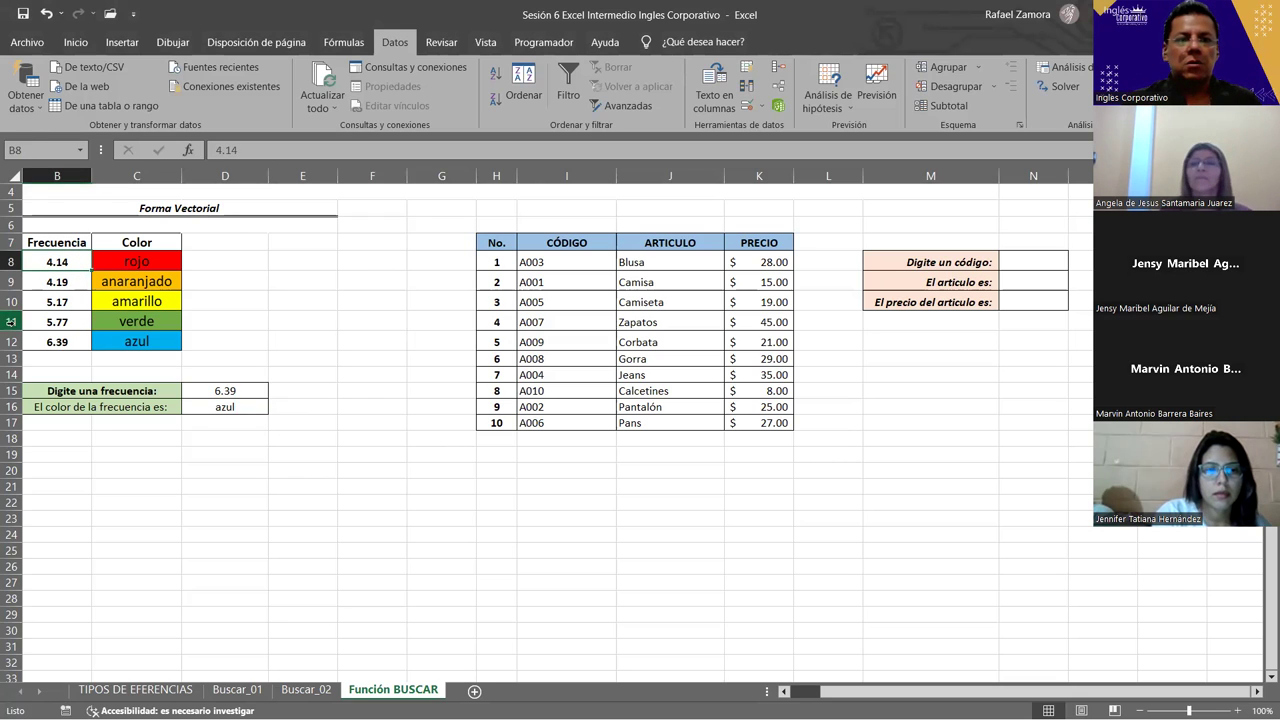
click(67, 343)
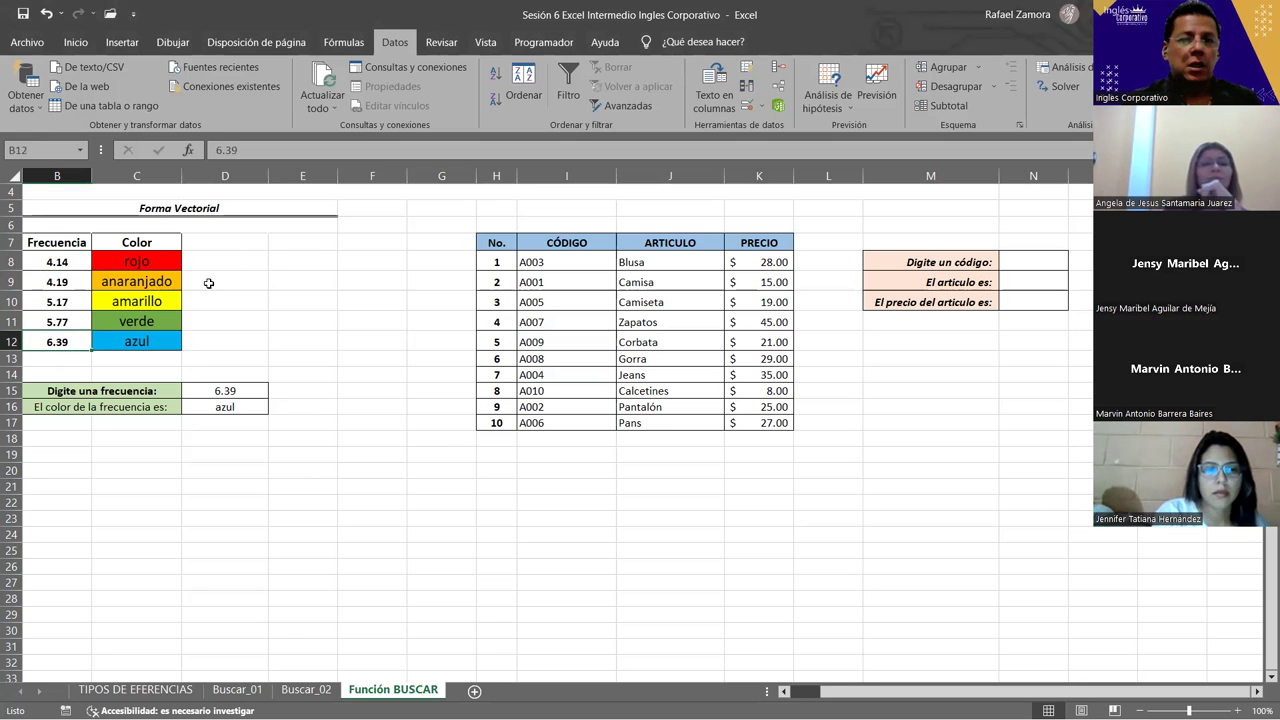
Sort frequencies descending and enter 5.77 in D15, which wrongly returns rojo.
click(496, 101)
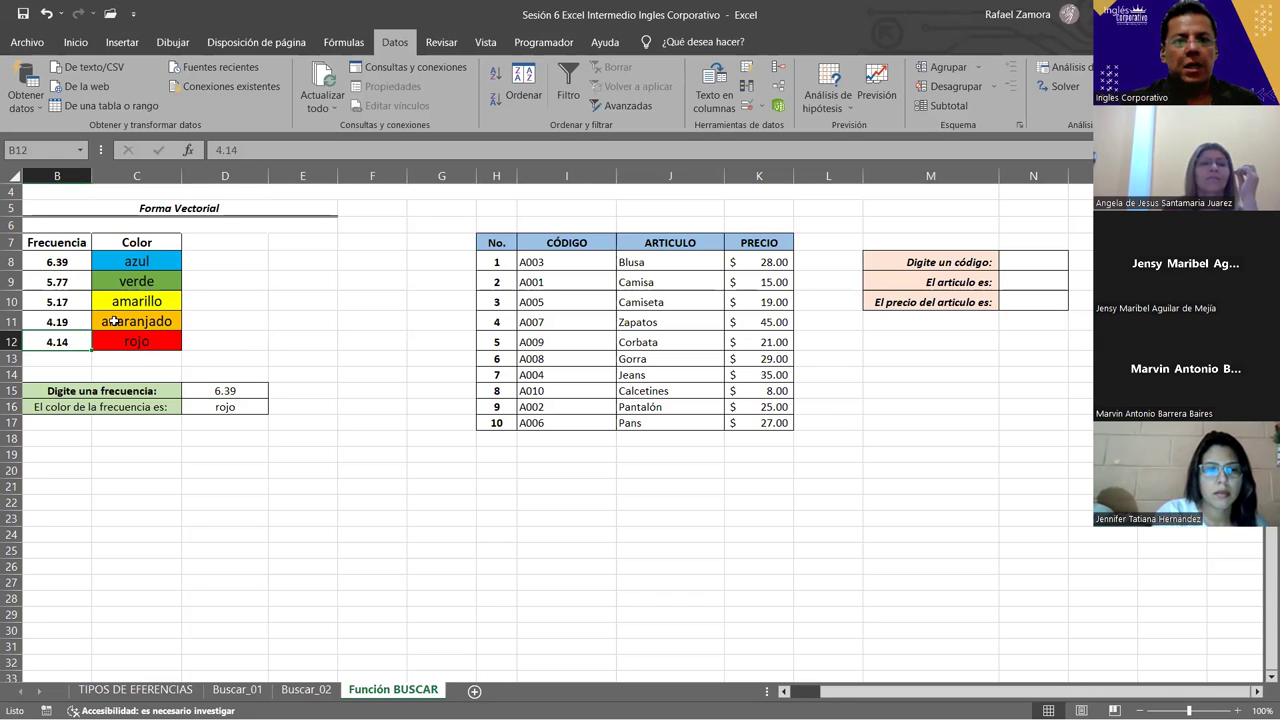
click(251, 389)
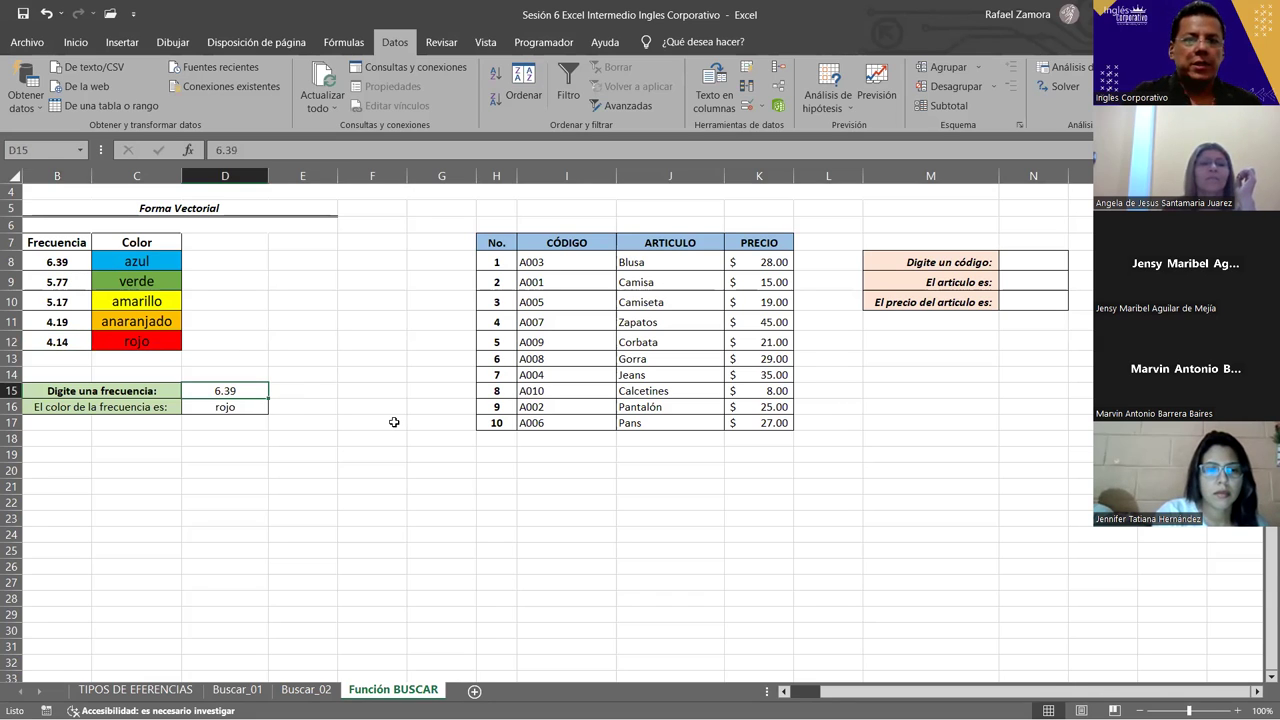
text(5.77)
key(Return)
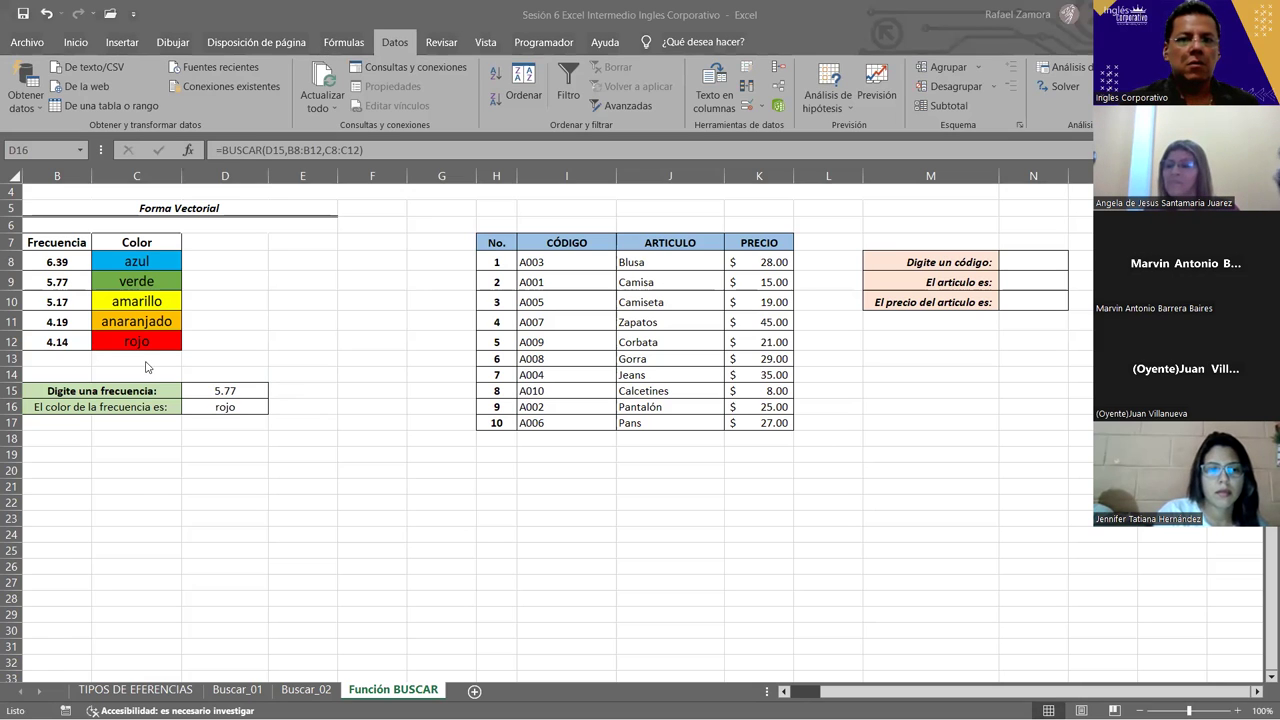
Re-sort the frequency table ascending so 5.77 returns verde.
click(40, 261)
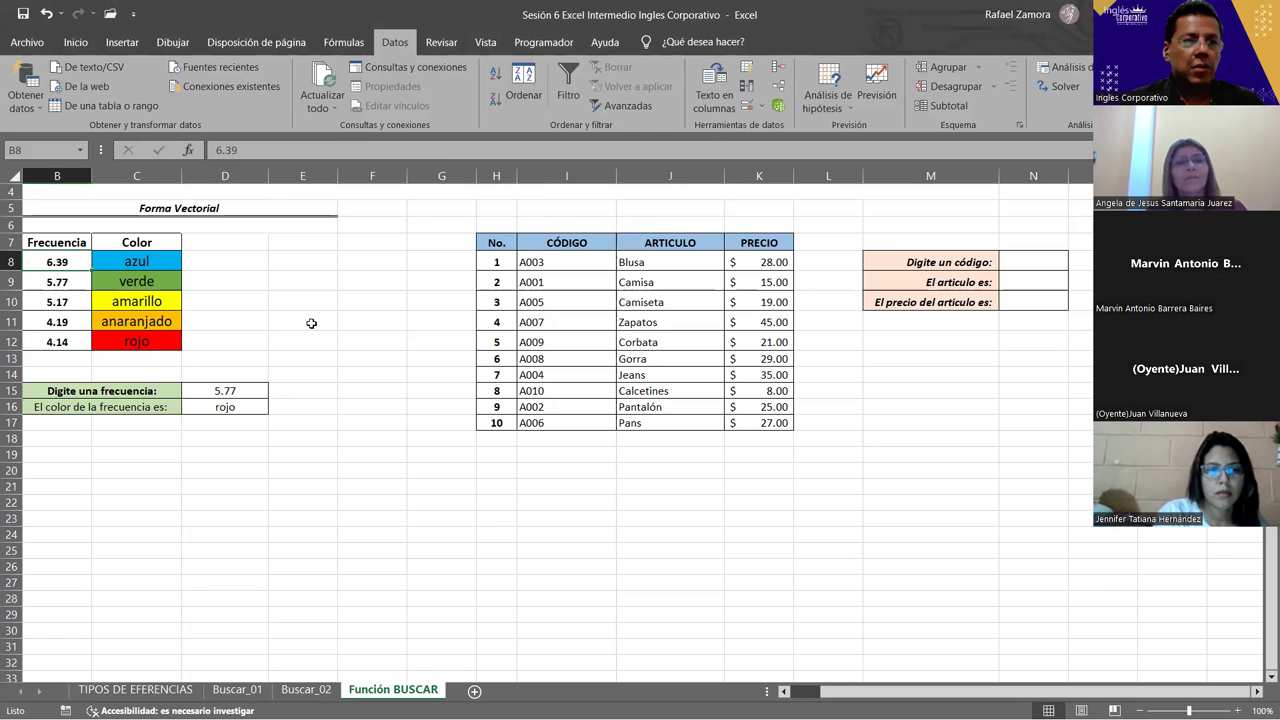
click(495, 73)
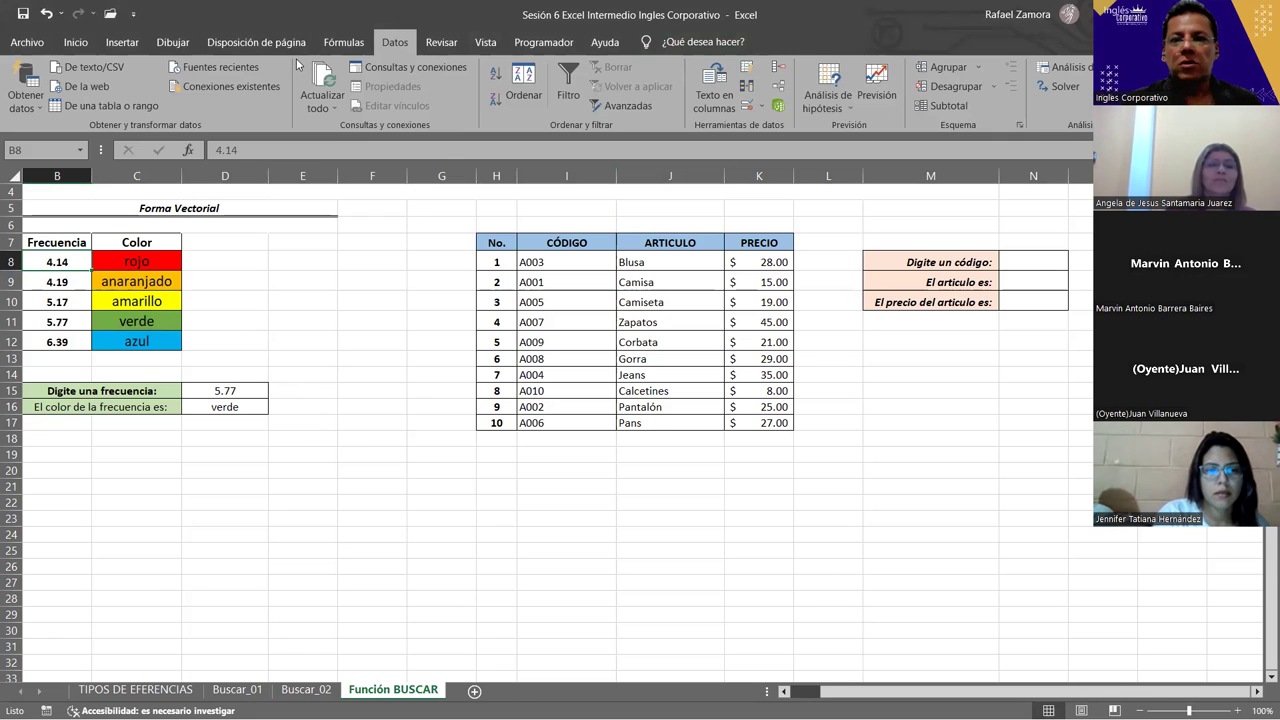
click(1035, 260)
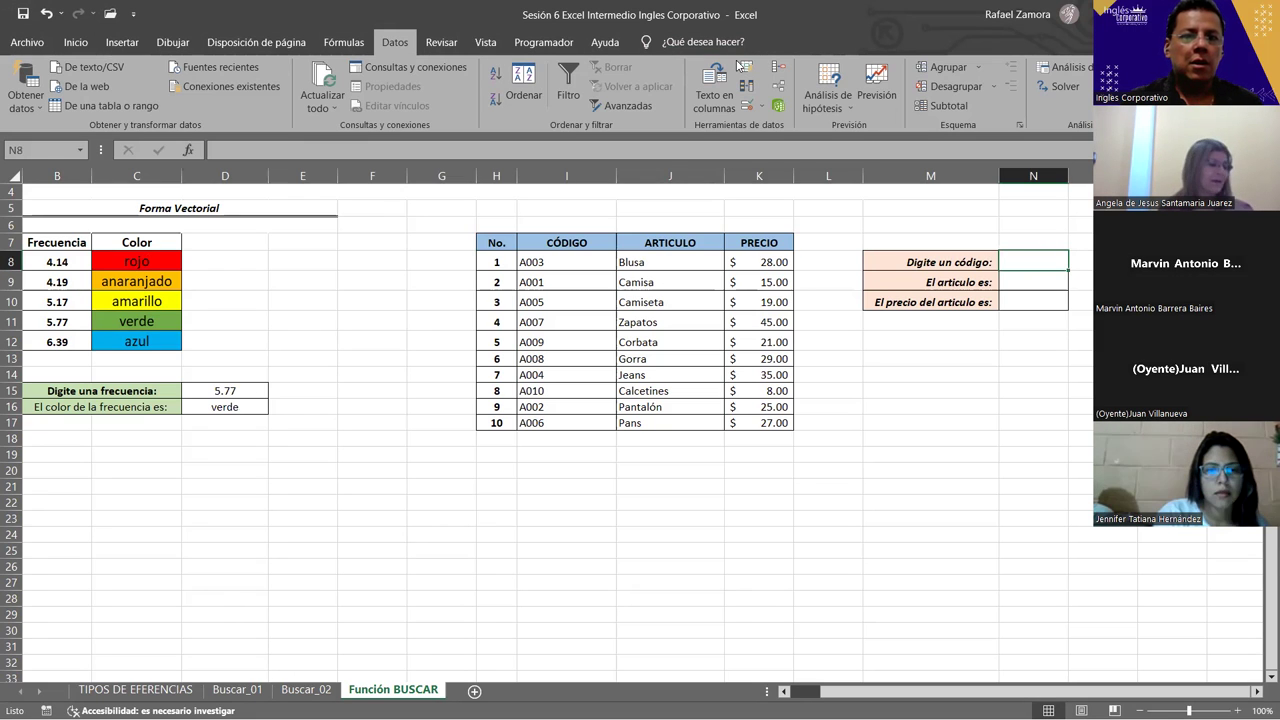
Review the arguments of D16's BUSCAR formula, leaving it unchanged.
click(244, 394)
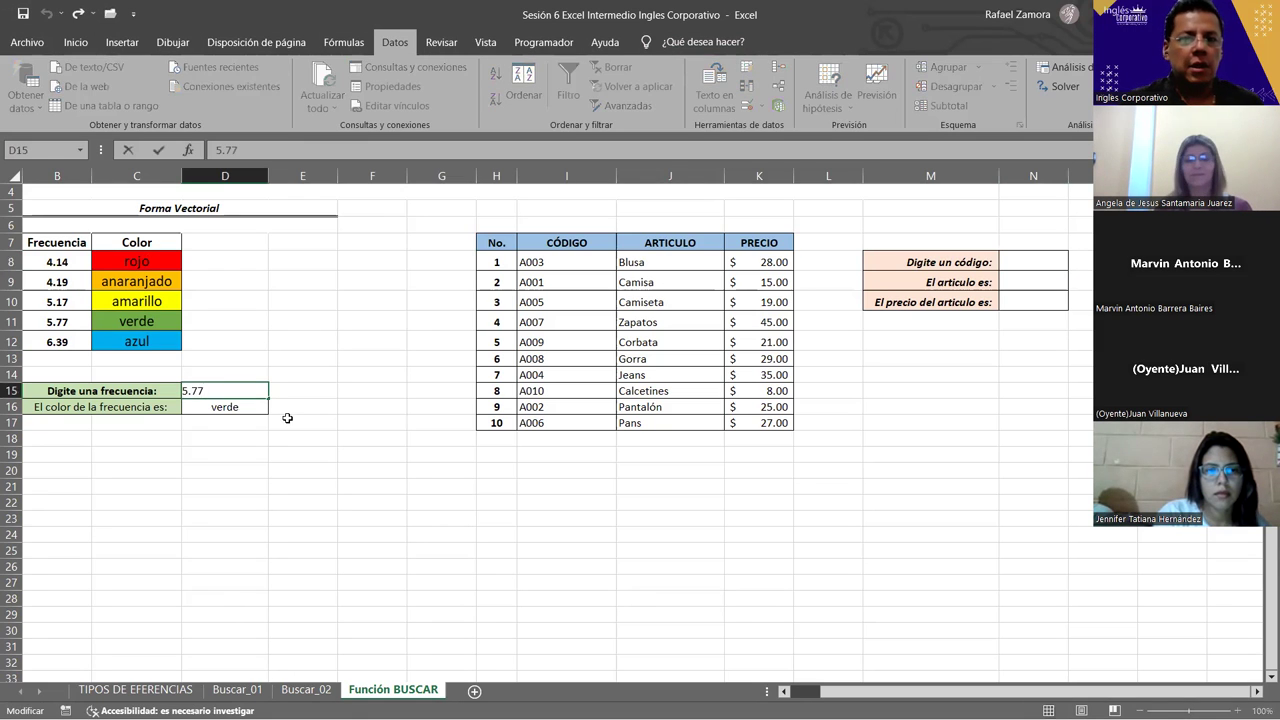
click(257, 408)
double_click(257, 408)
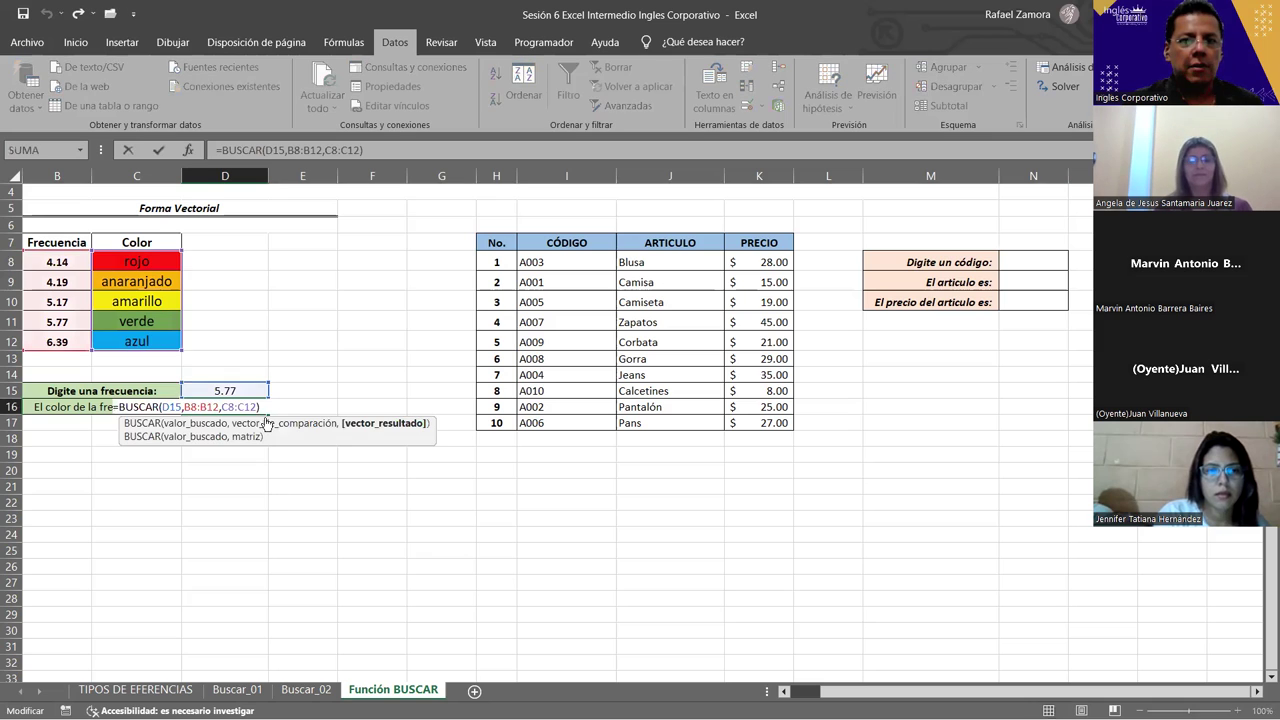
click(269, 407)
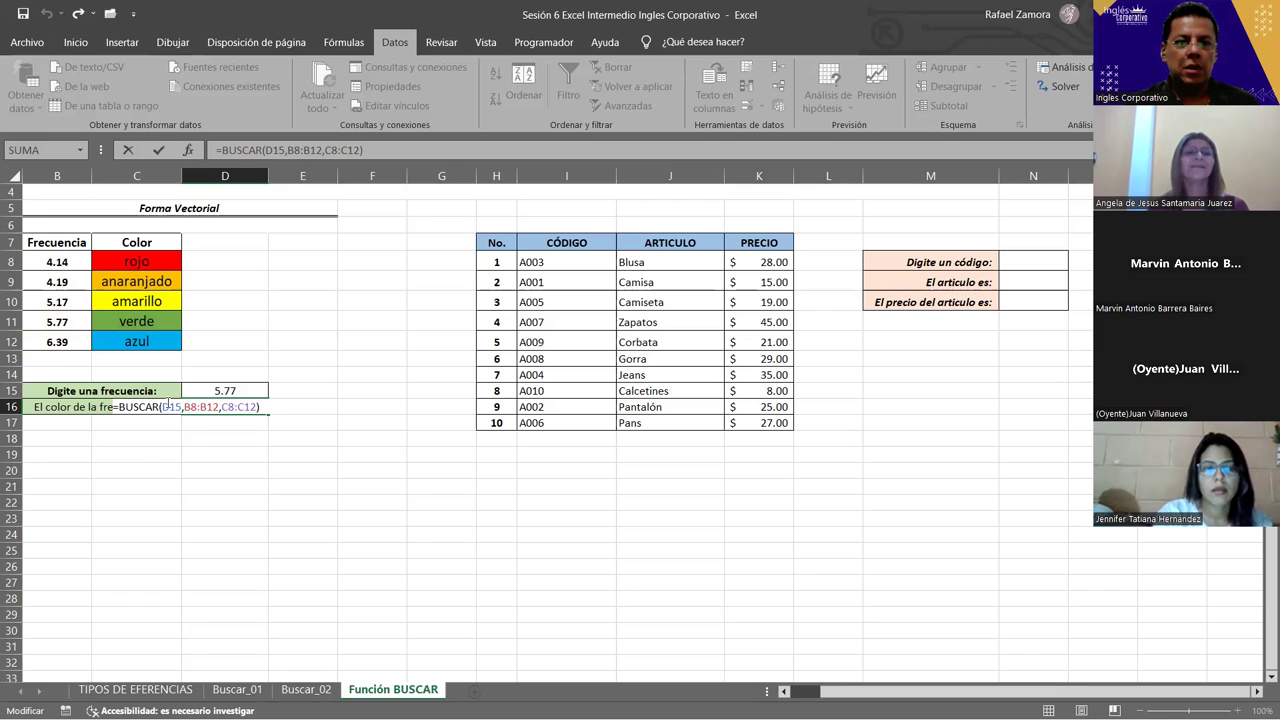
click(213, 407)
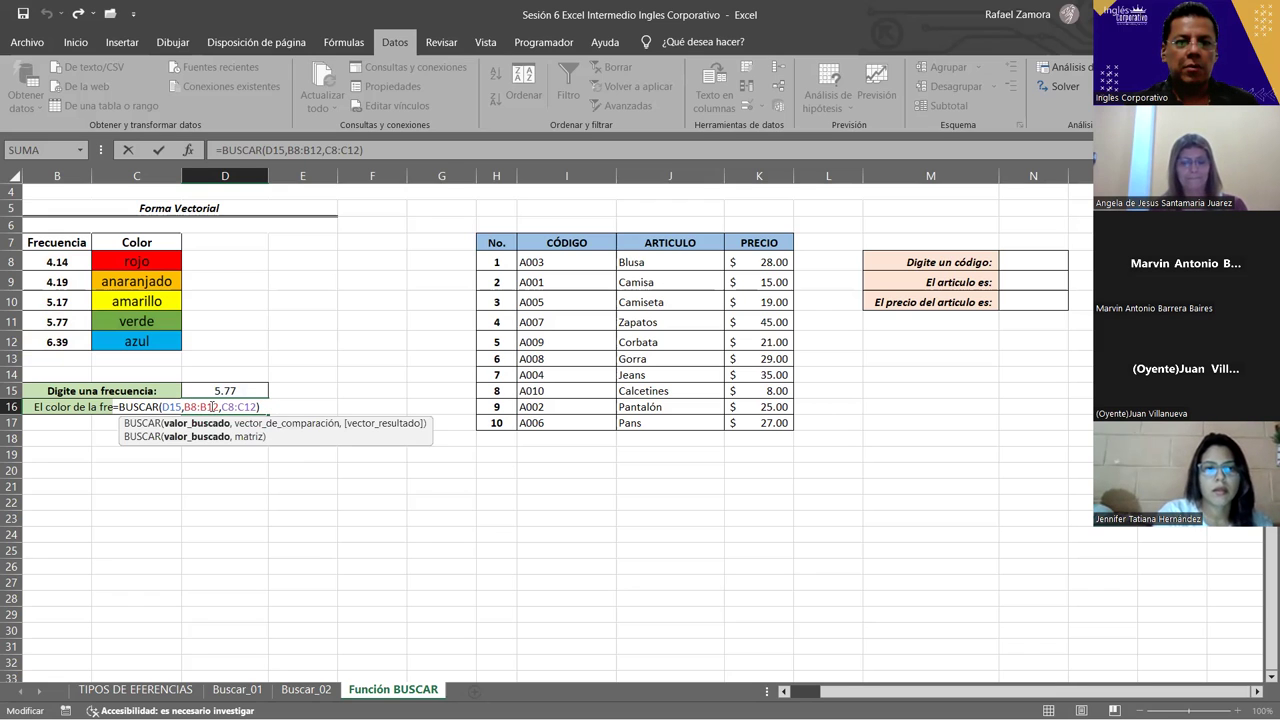
click(251, 406)
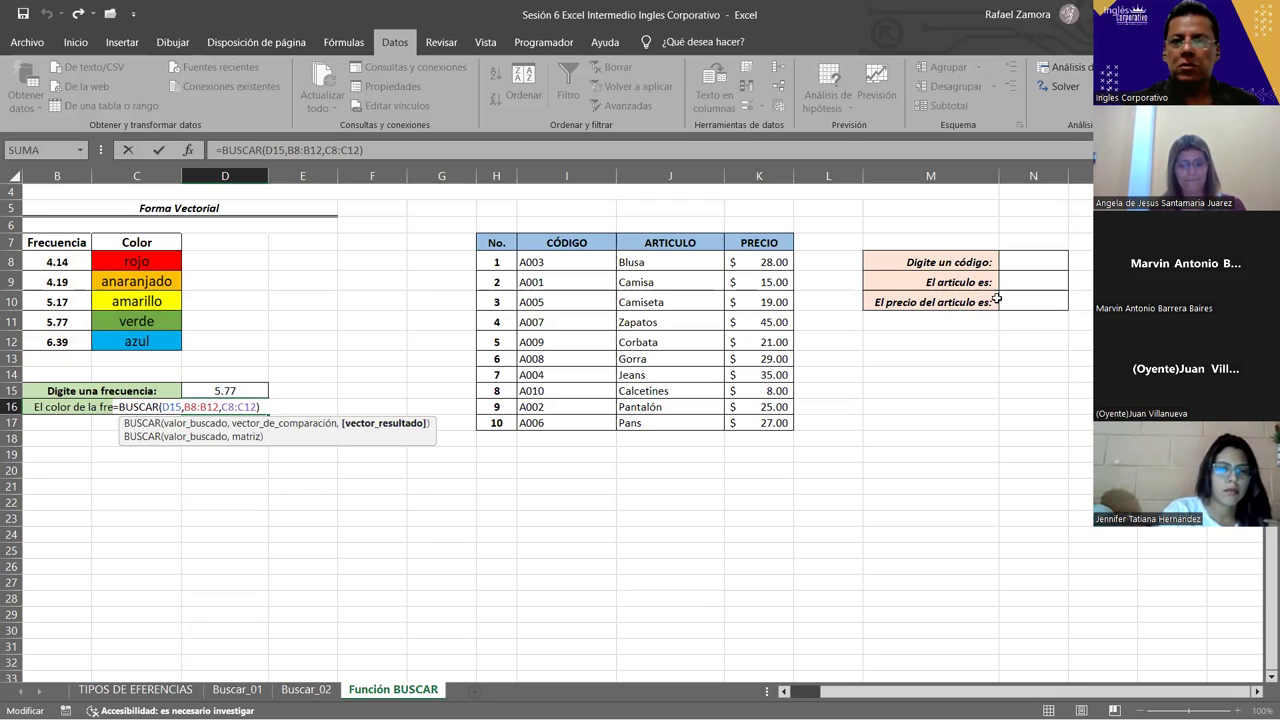
key(ctrl+Return)
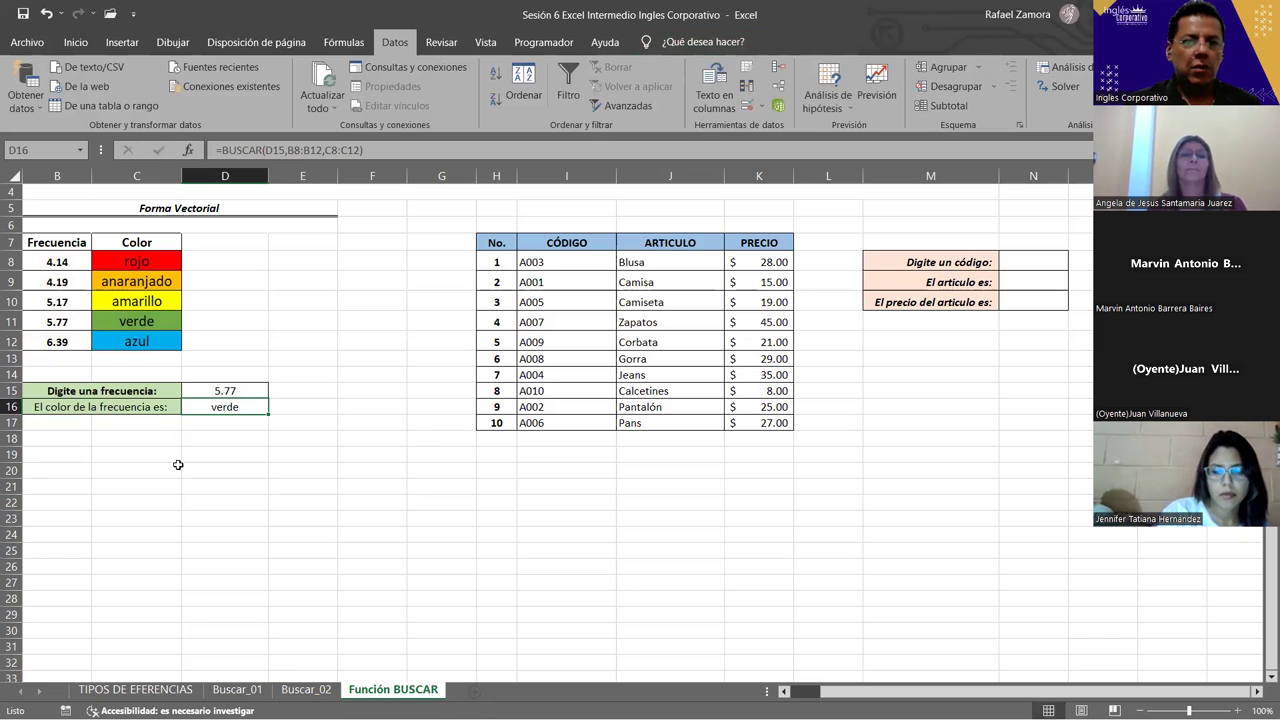
Enter =FORMULATEXTO(D16) in C19 to display the BUSCAR formula text.
click(136, 455)
text(=)
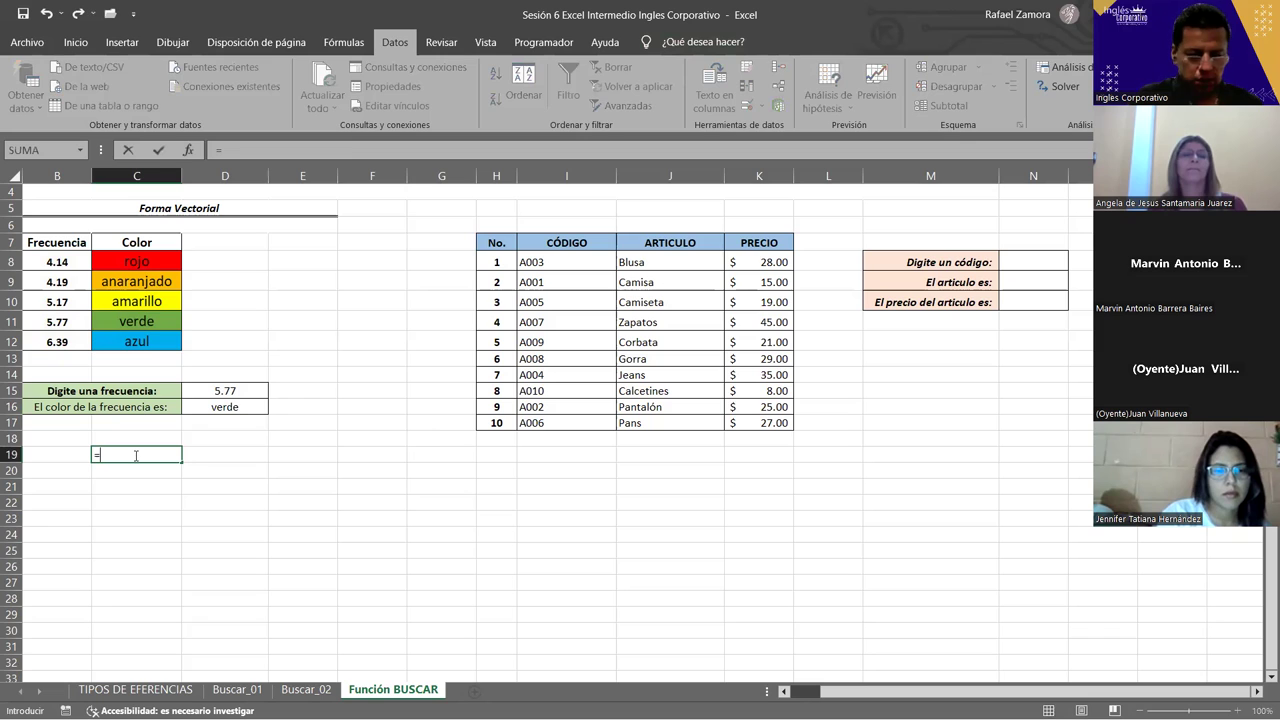
text(FORMULATEXTO()
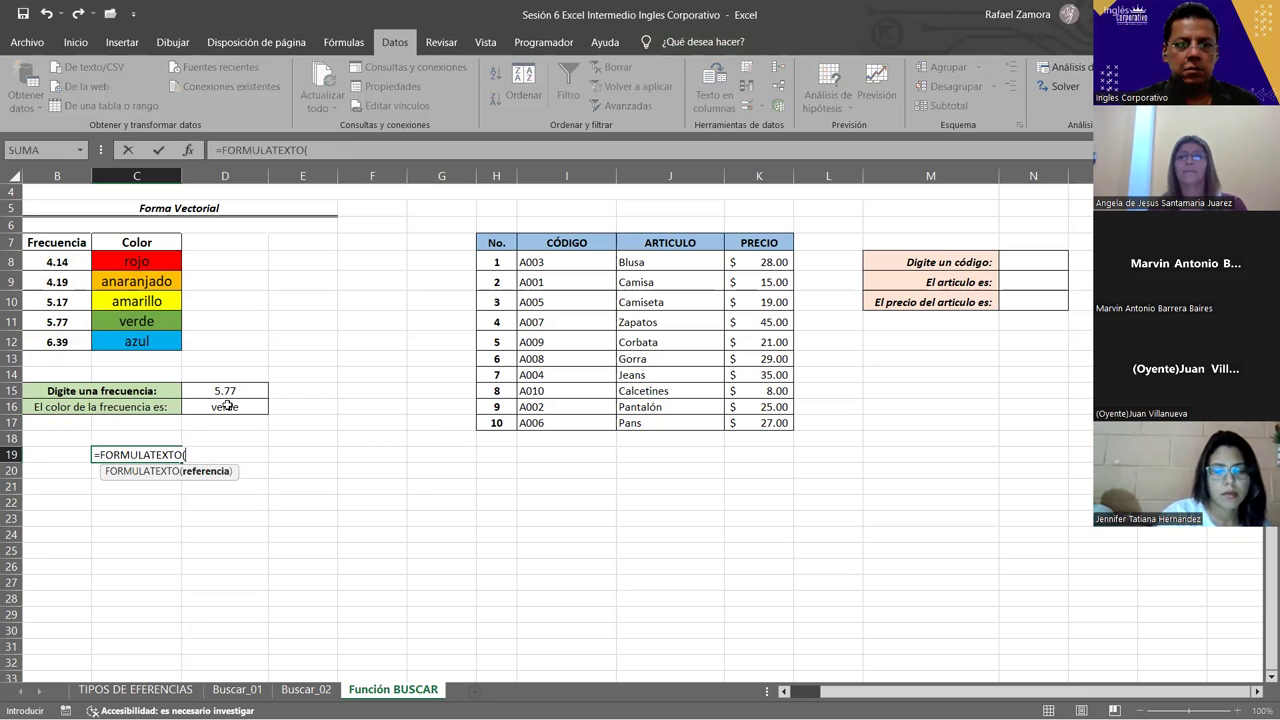
click(227, 405)
key(Return)
click(290, 470)
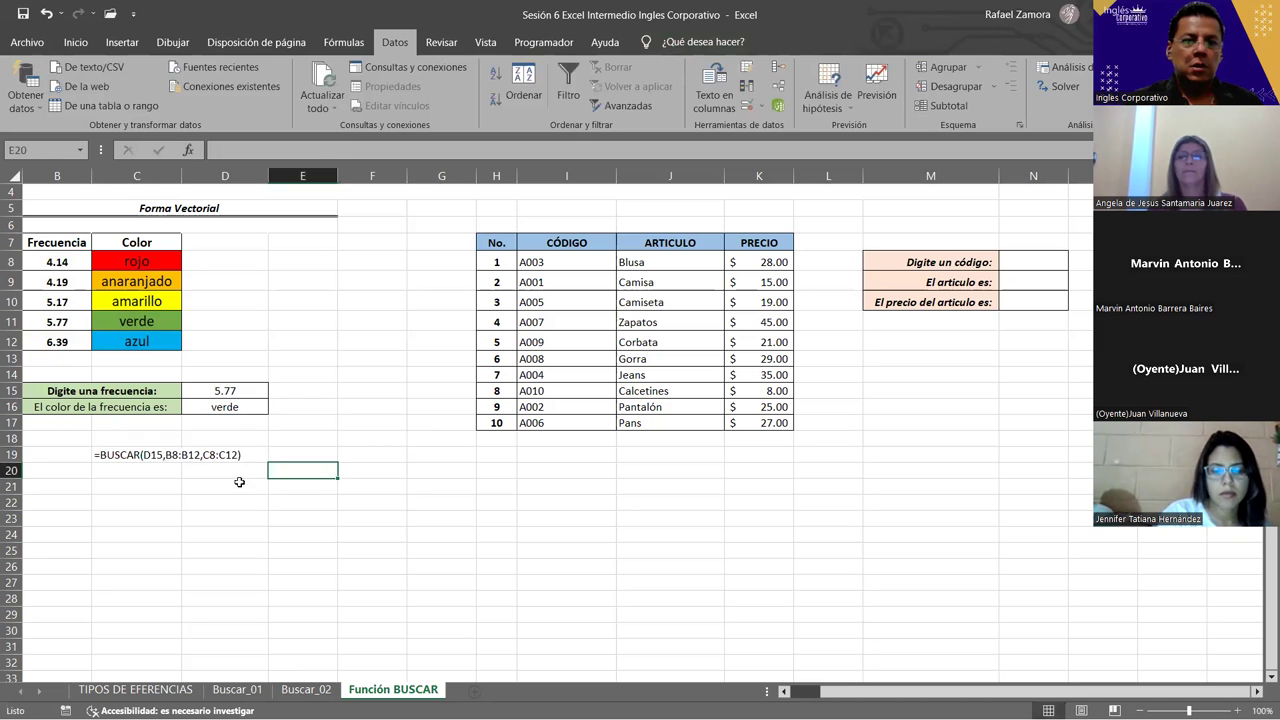
click(158, 453)
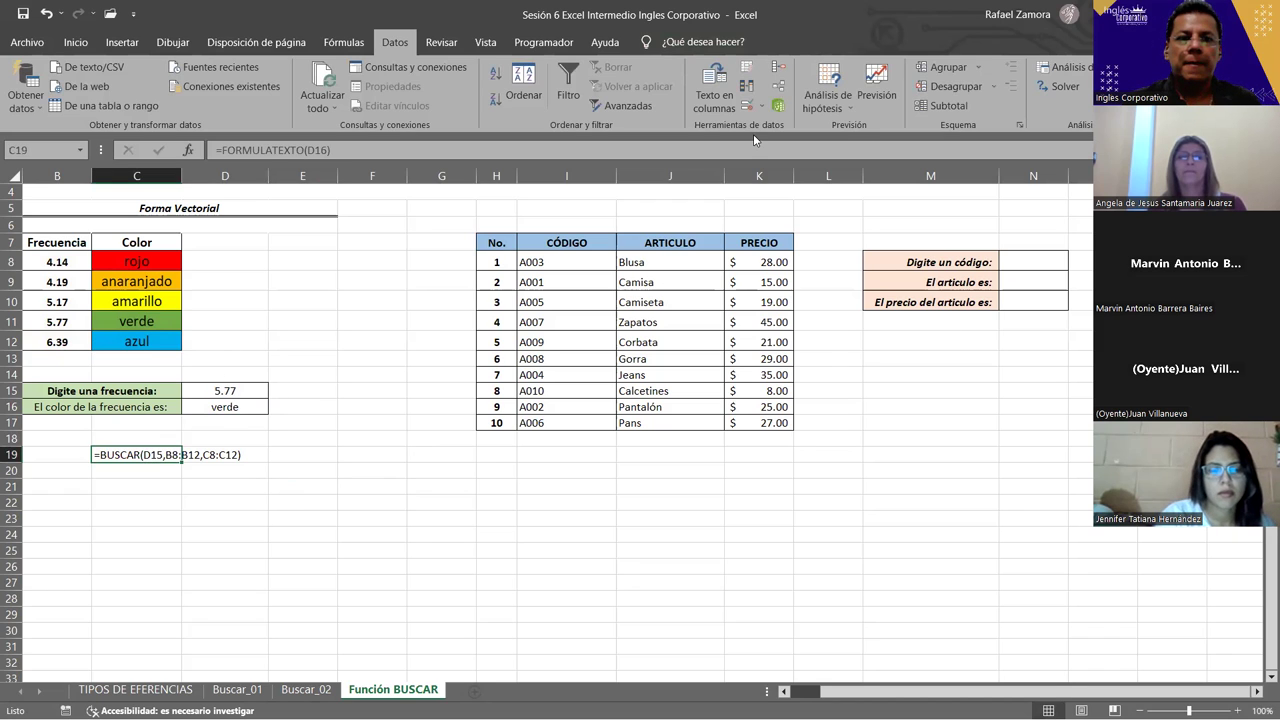
click(551, 297)
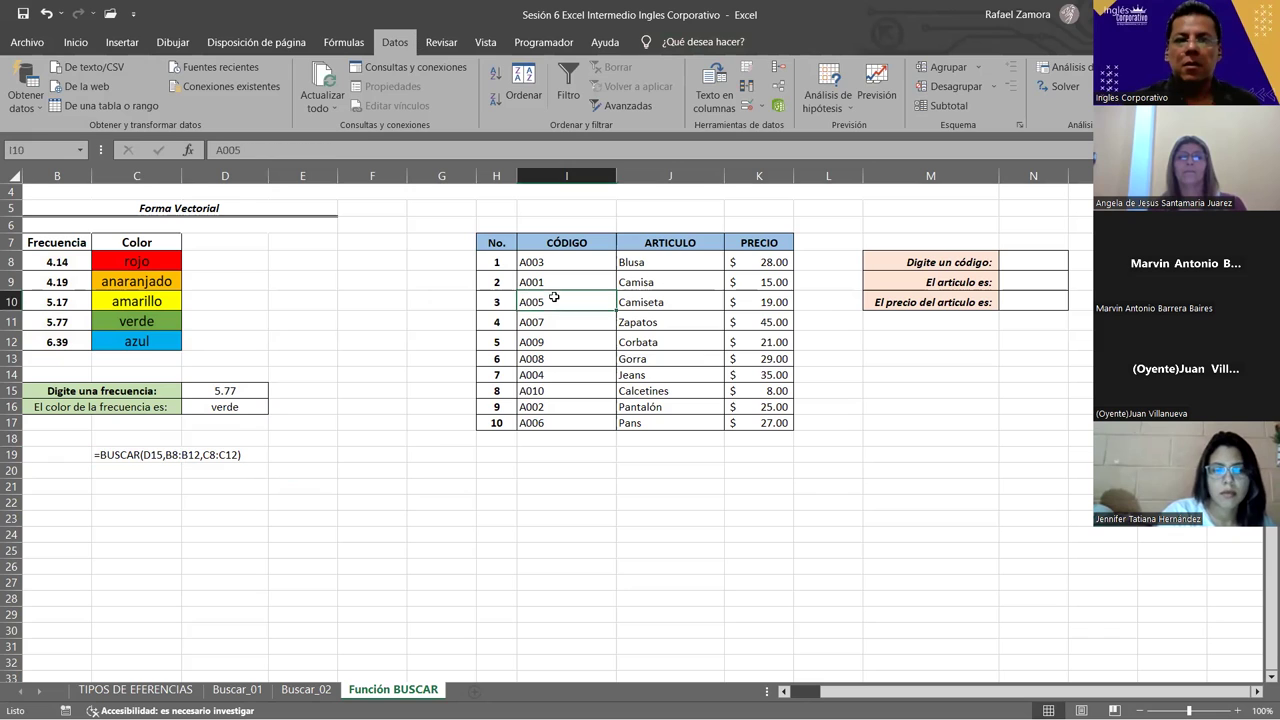
click(608, 260)
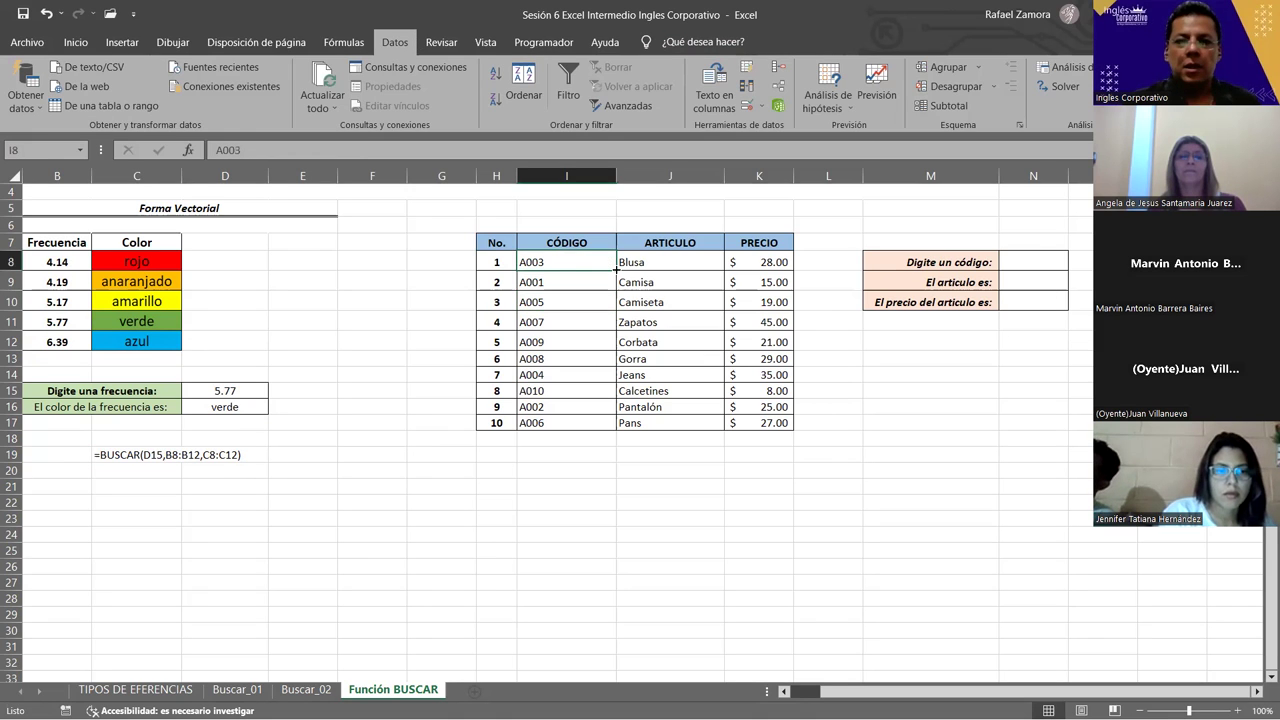
click(1031, 258)
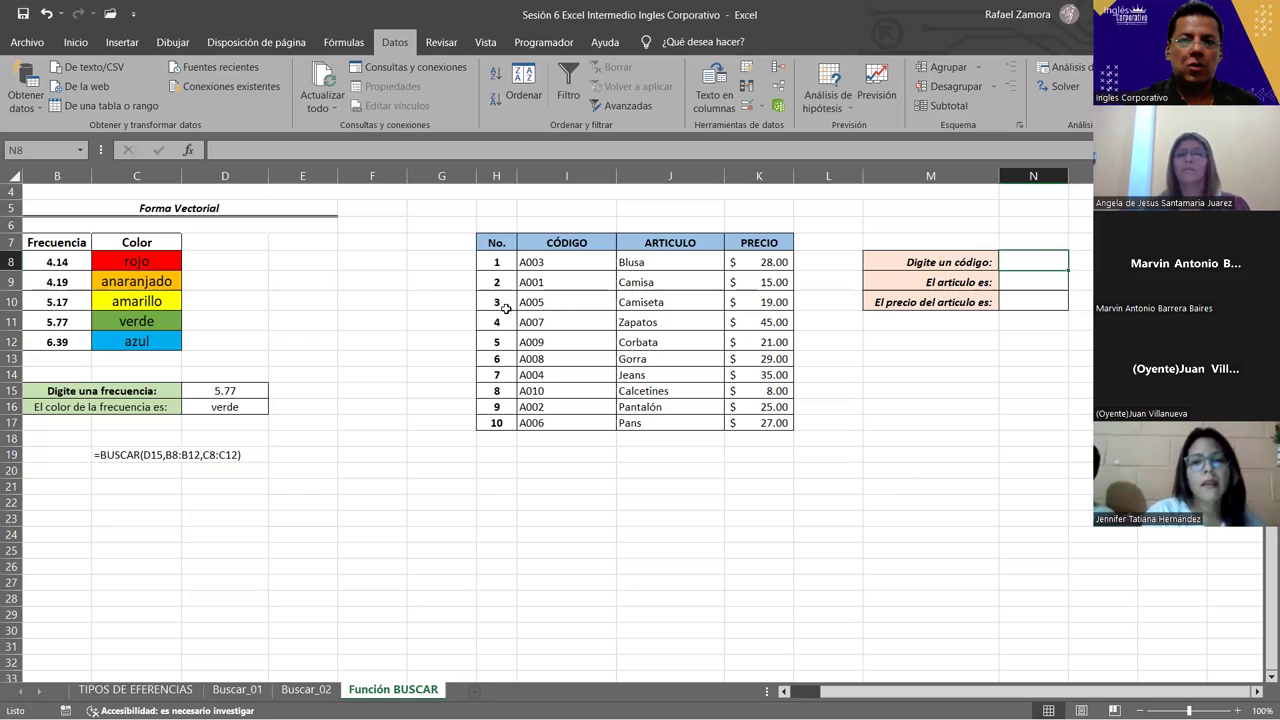
click(585, 263)
drag(575, 317, 563, 425)
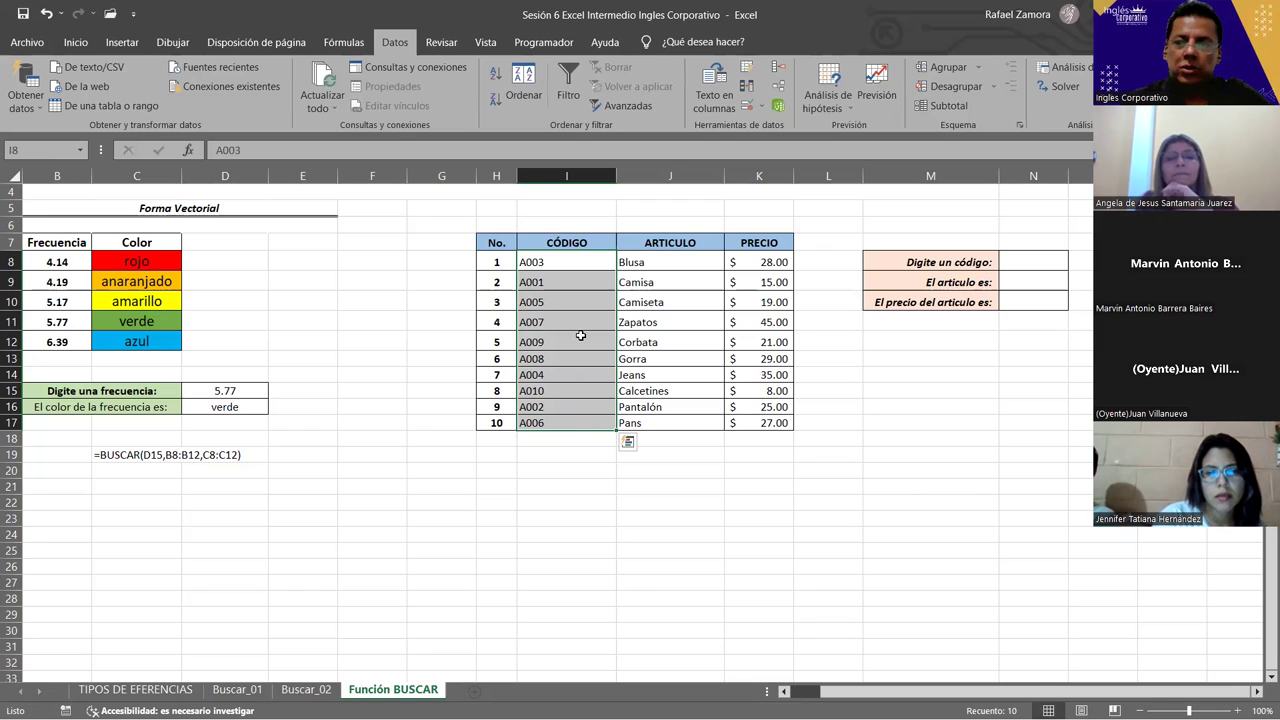
click(640, 265)
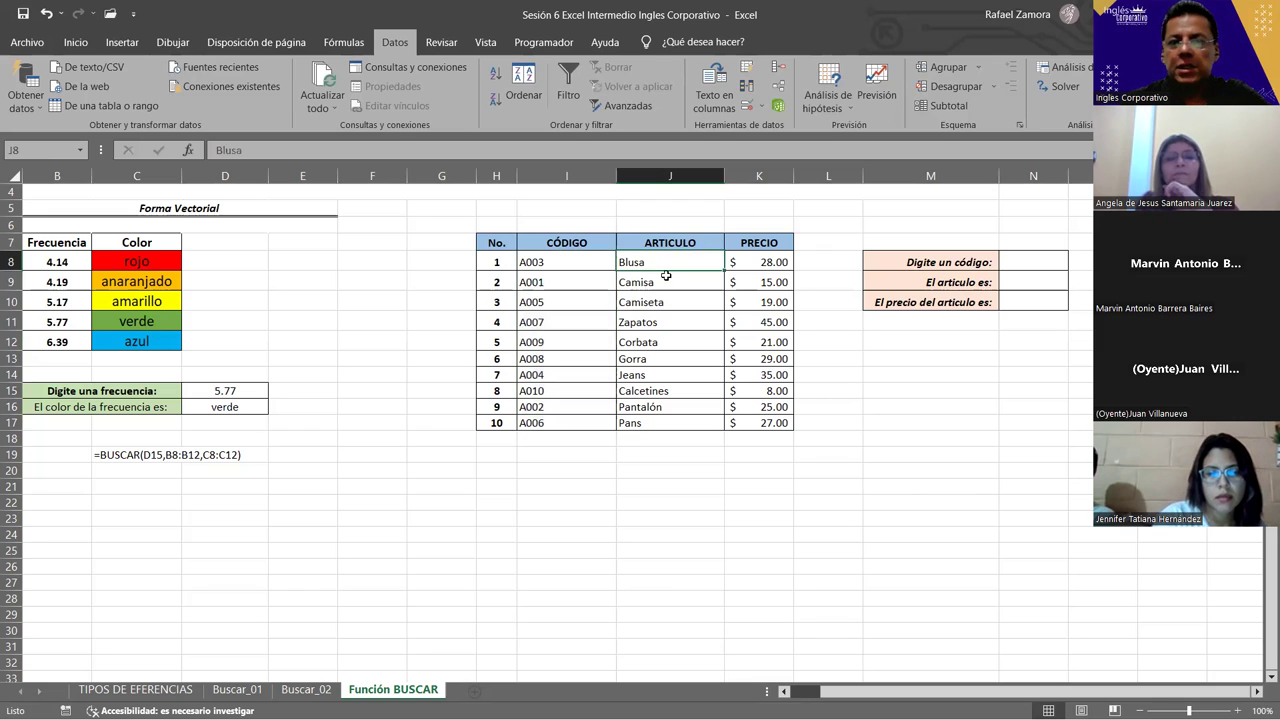
click(609, 286)
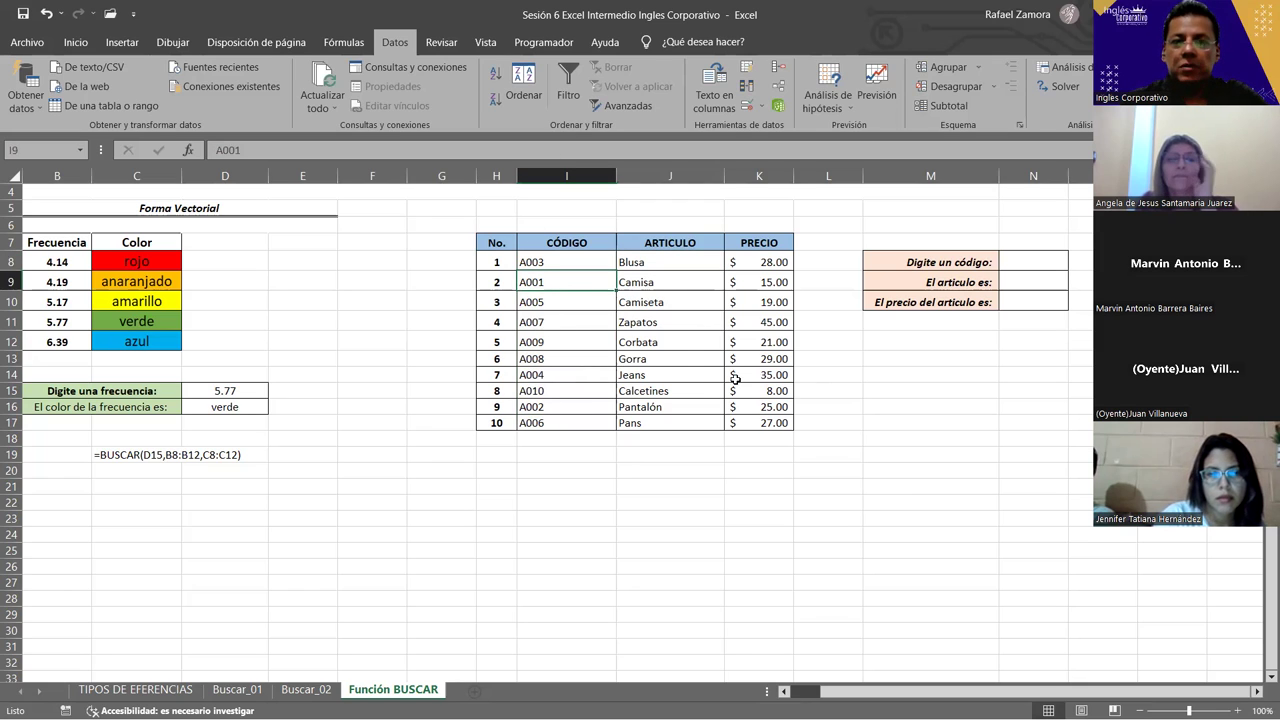
click(583, 323)
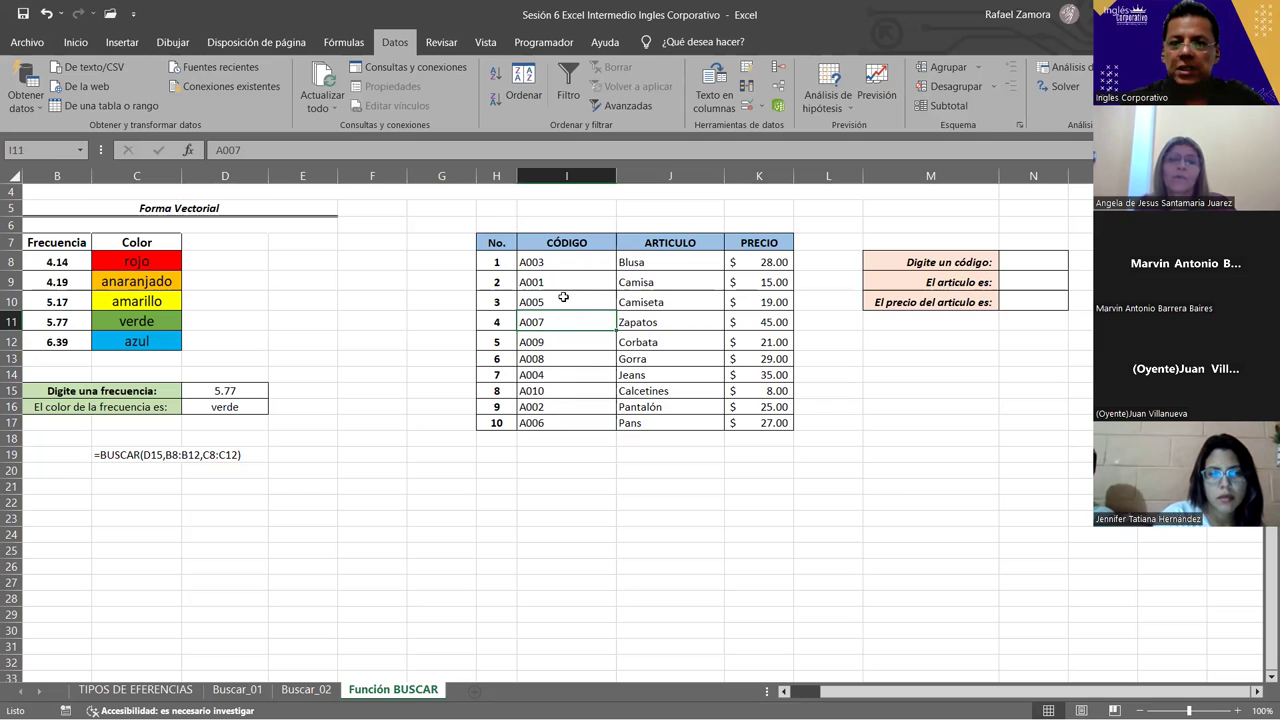
click(494, 75)
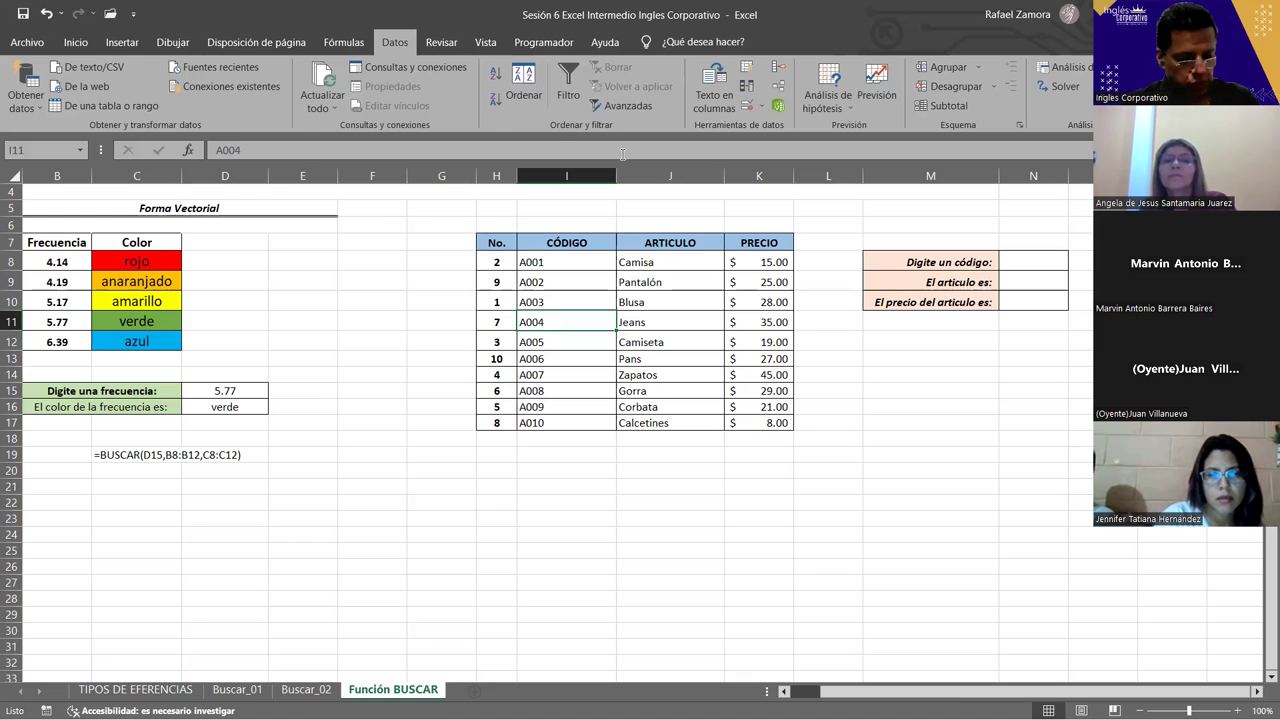
key(ctrl+z)
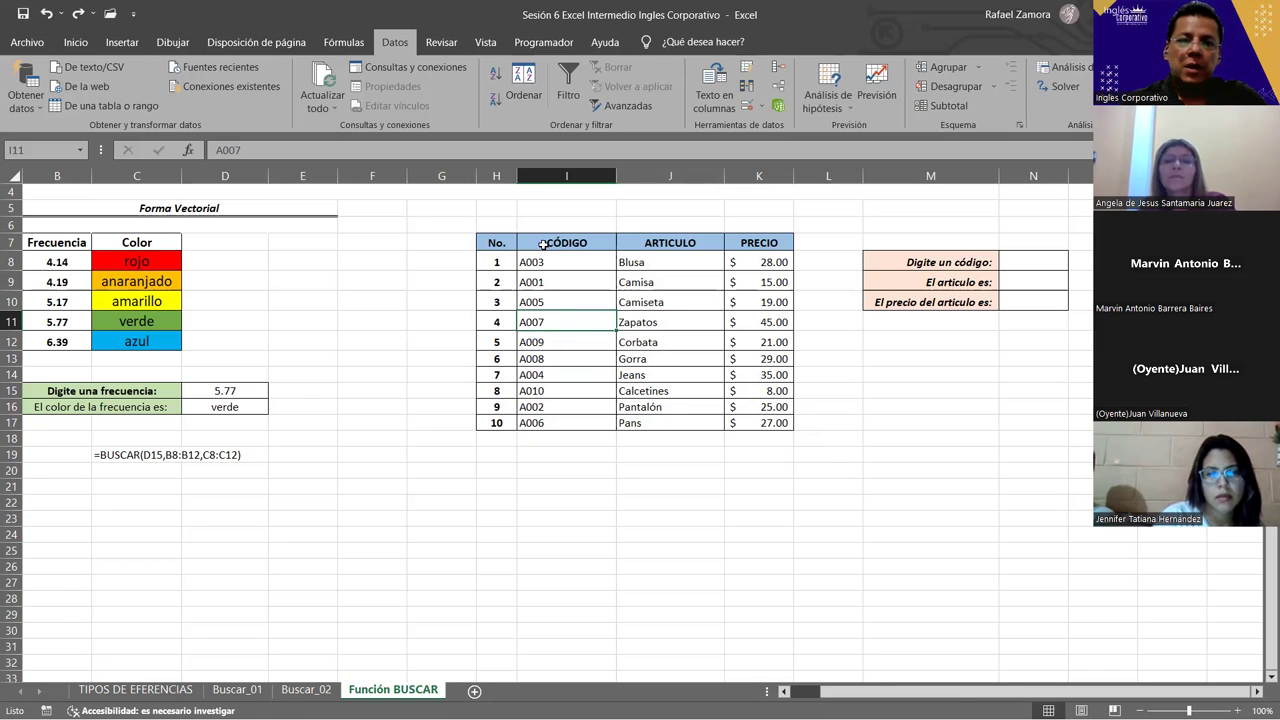
drag(543, 244, 759, 416)
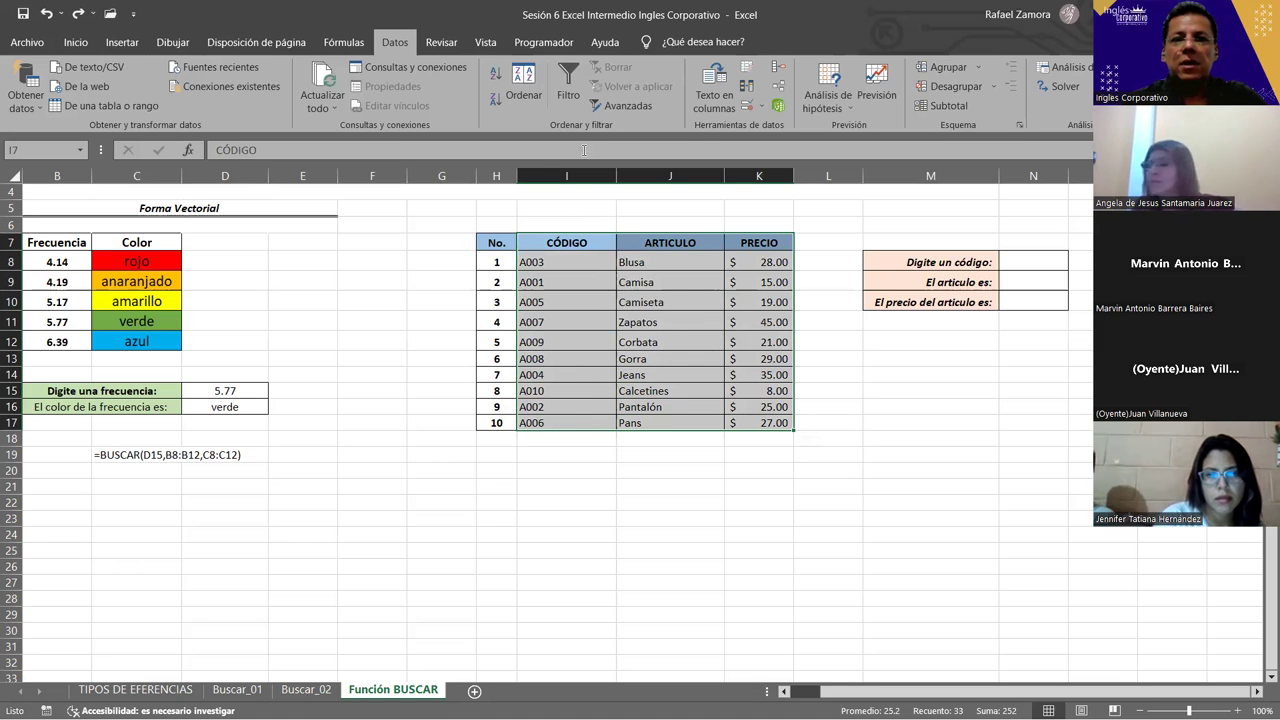
click(529, 82)
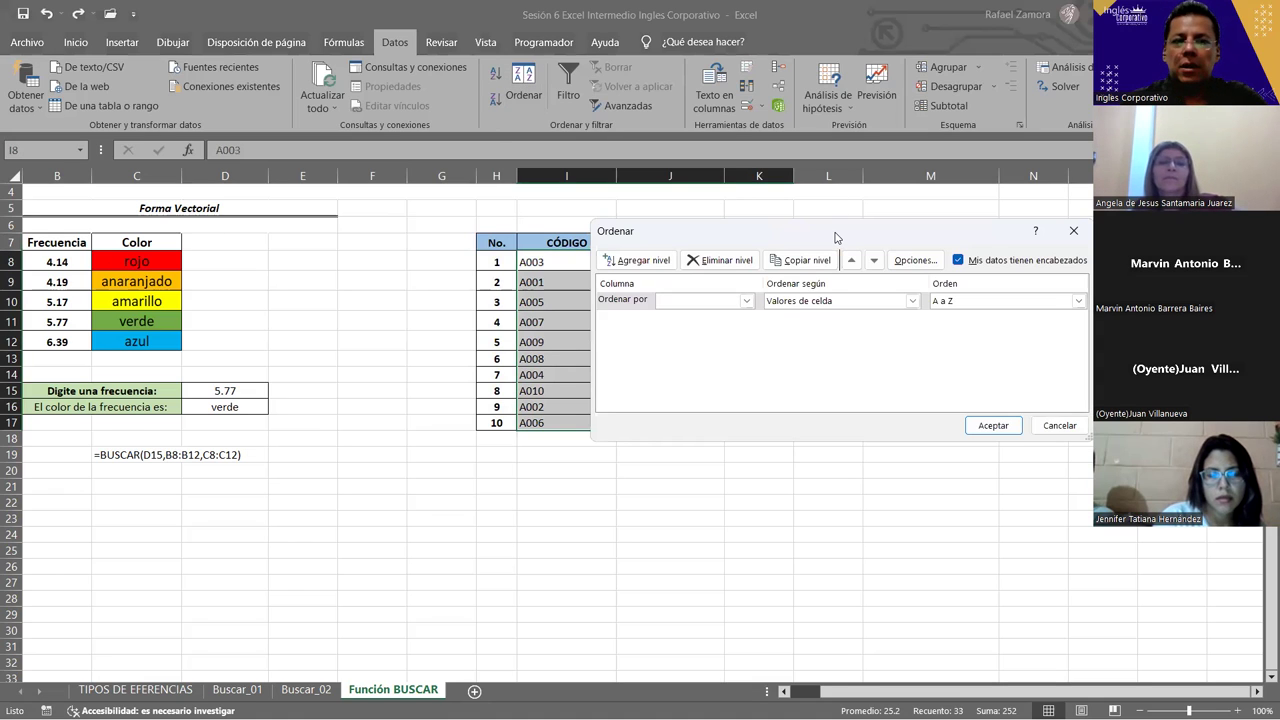
drag(836, 237, 871, 417)
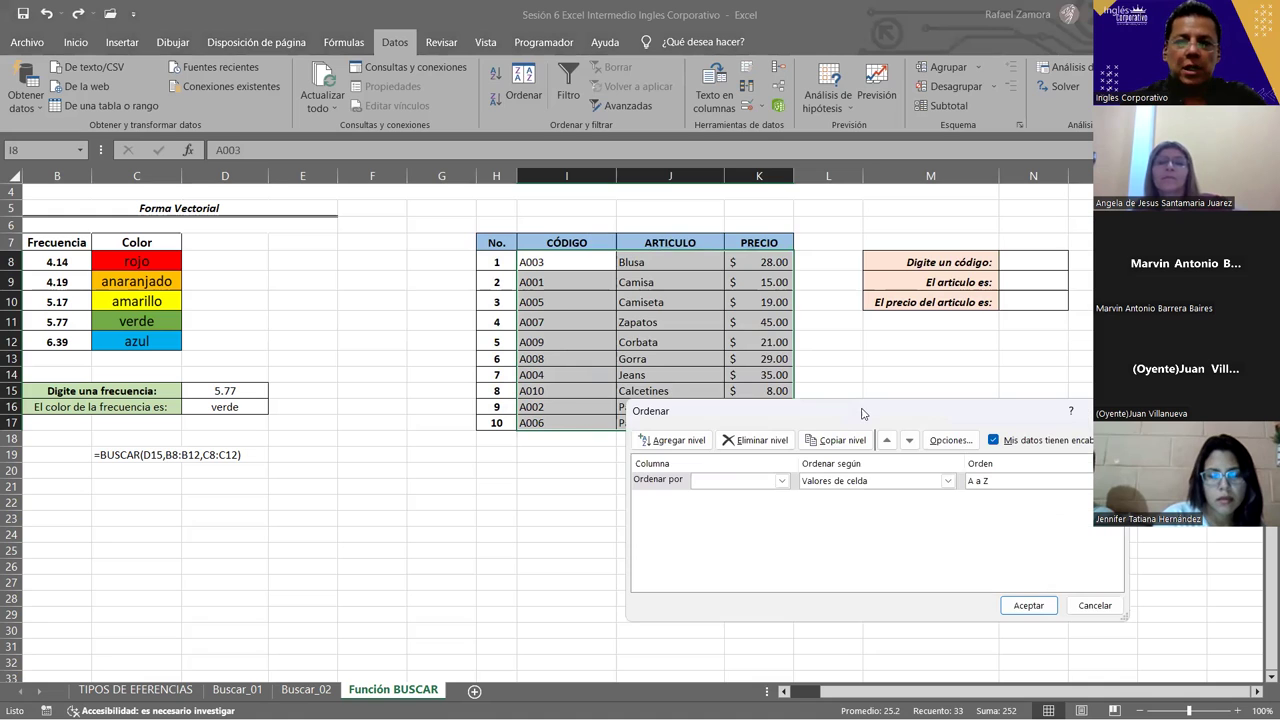
click(782, 481)
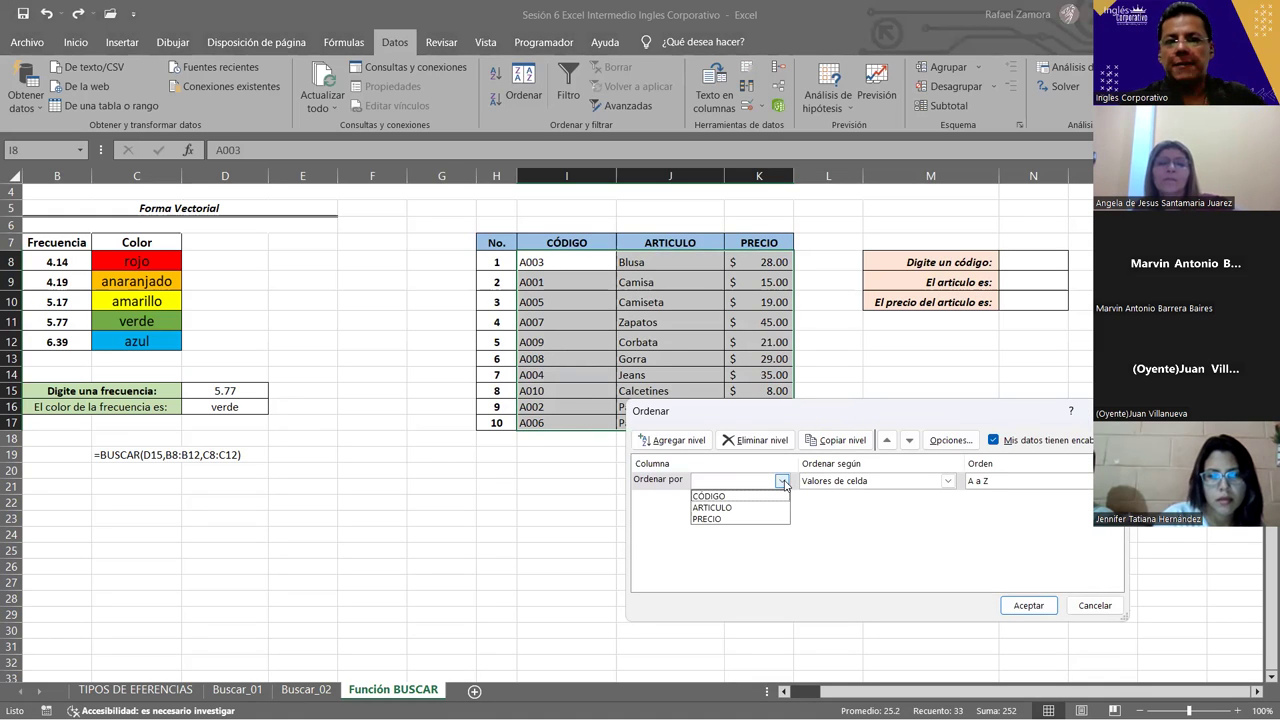
click(730, 496)
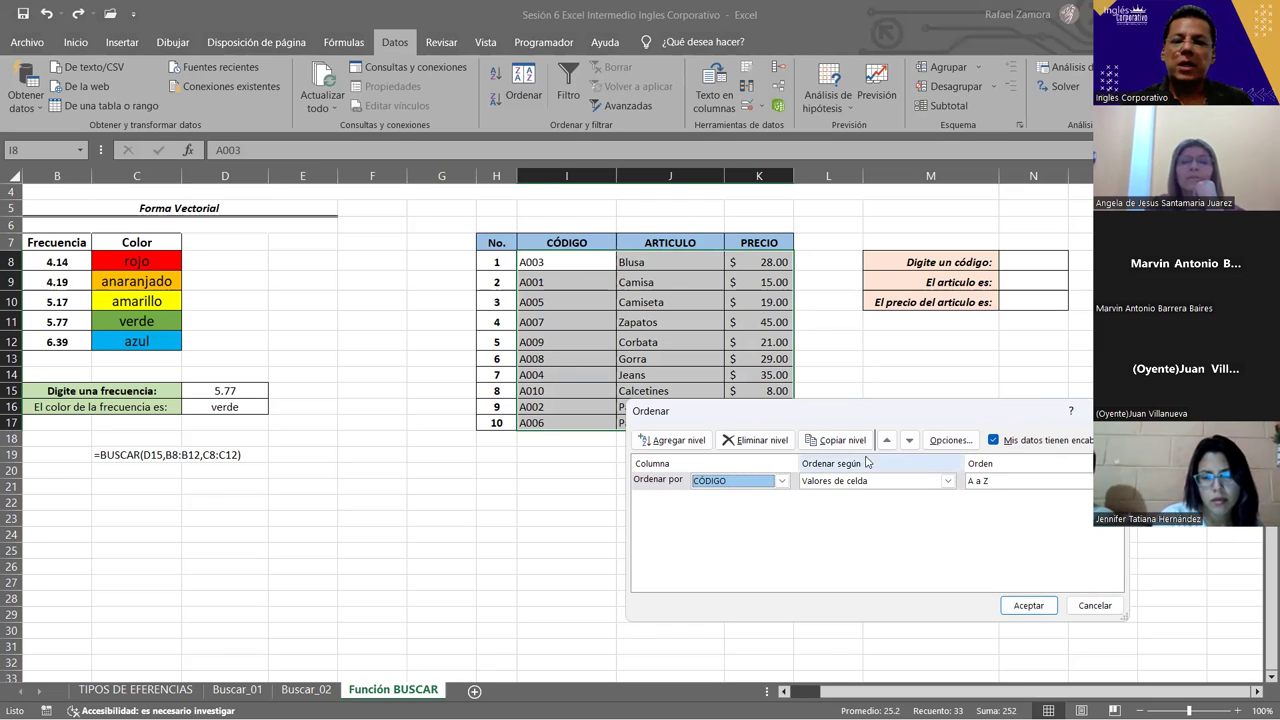
click(1030, 607)
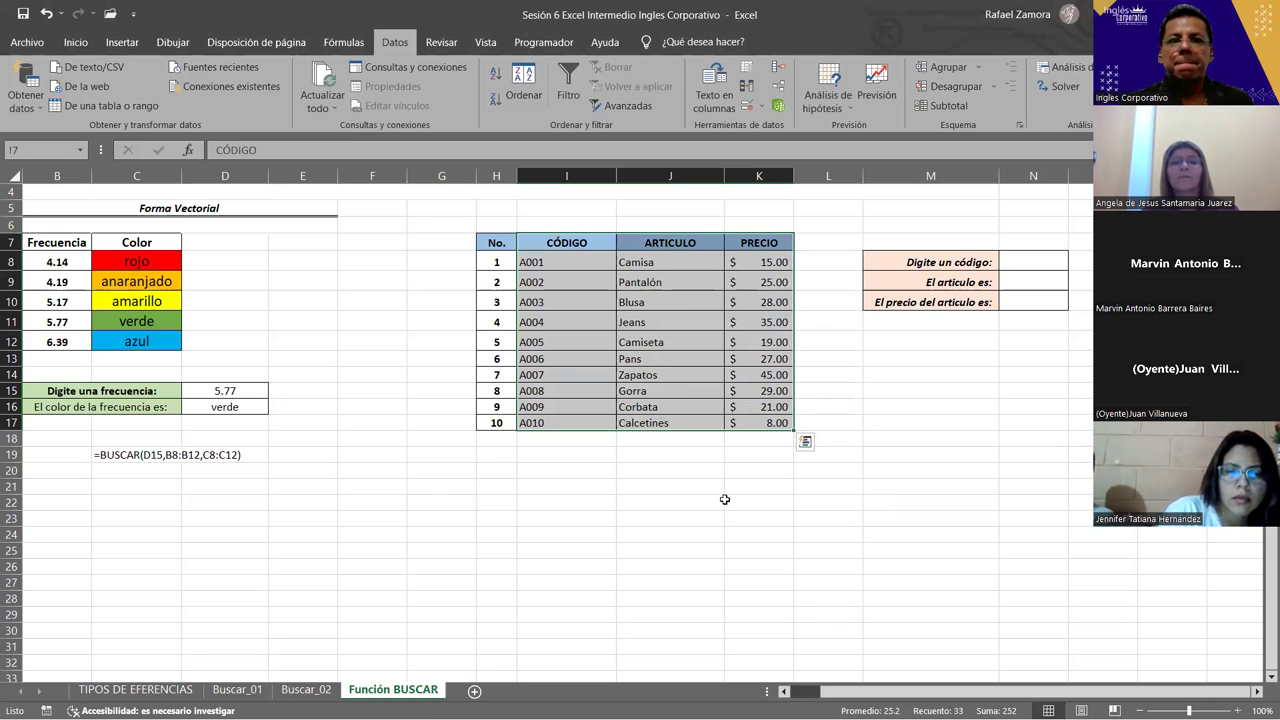
key(ctrl+z)
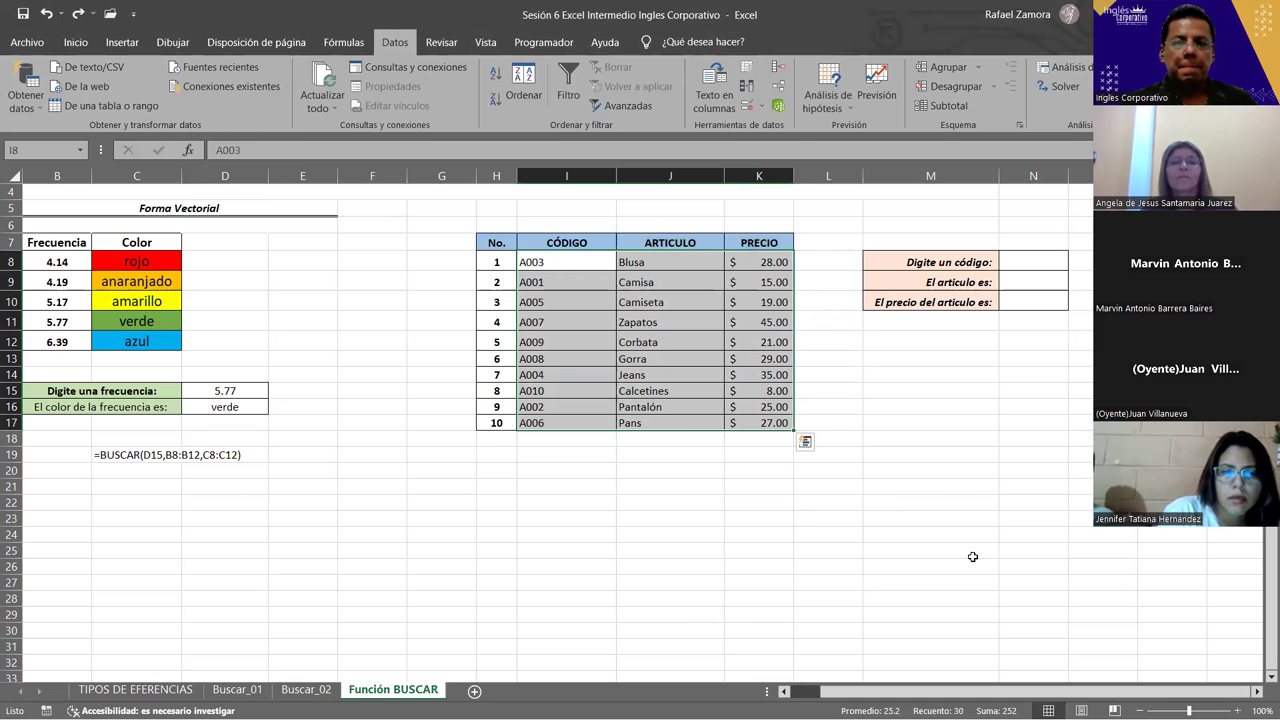
Try a quick ascending sort on the code column, then undo it.
click(972, 556)
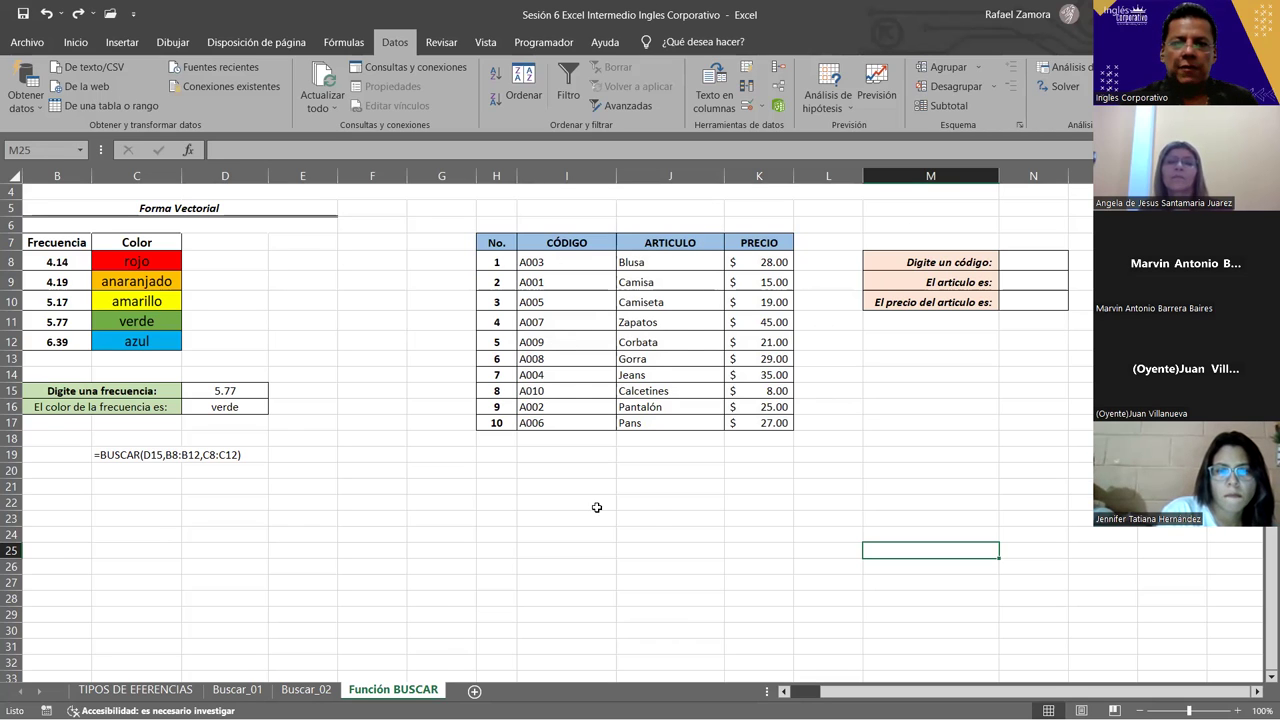
click(580, 320)
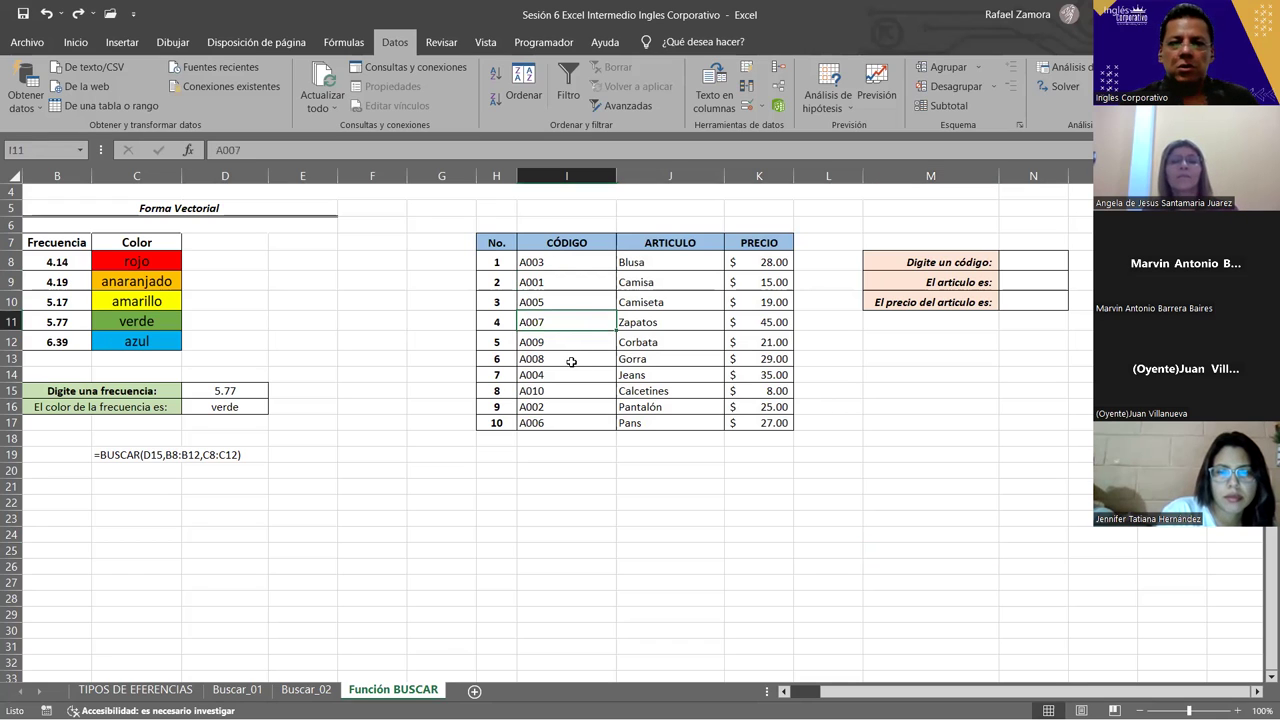
click(573, 414)
click(571, 342)
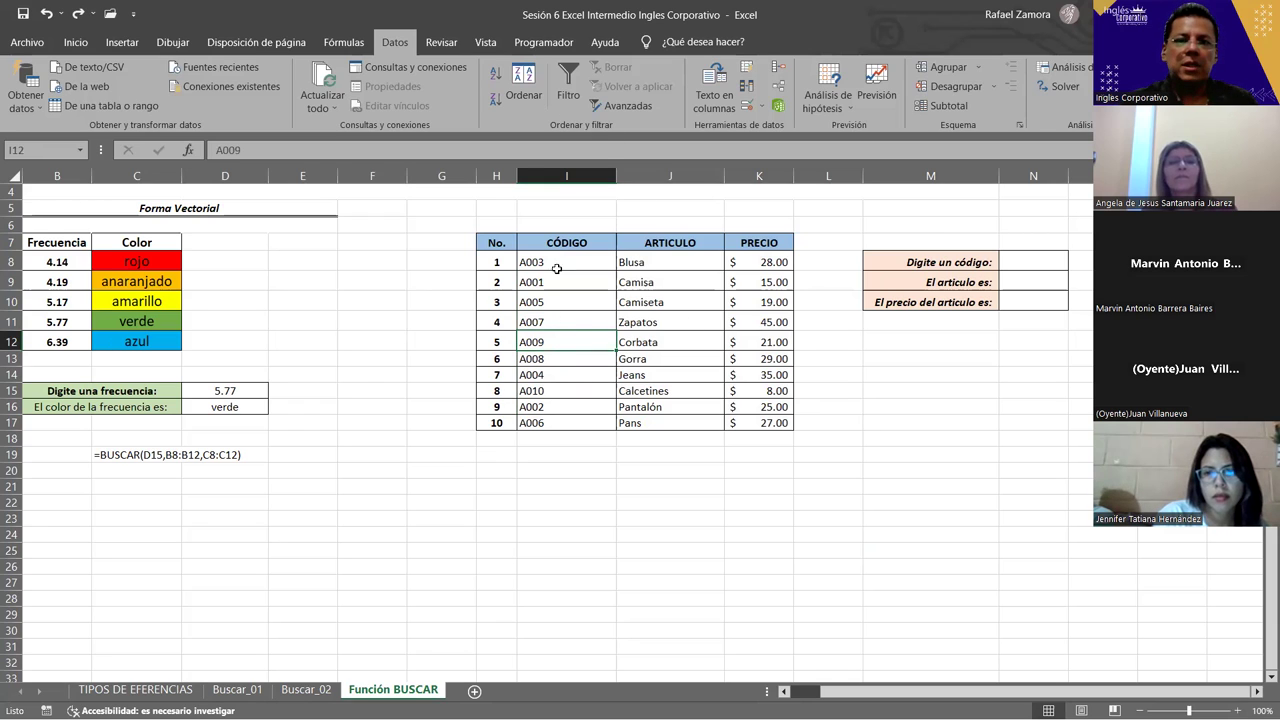
click(497, 72)
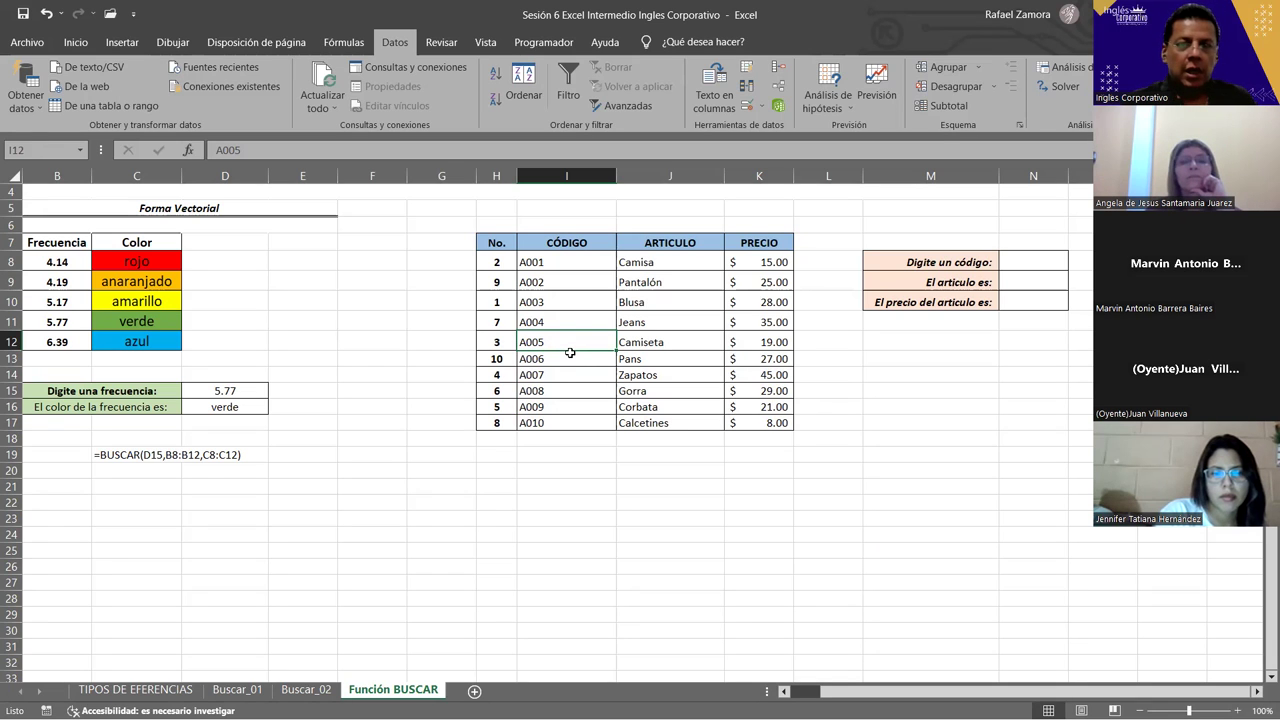
key(ctrl+z)
click(636, 516)
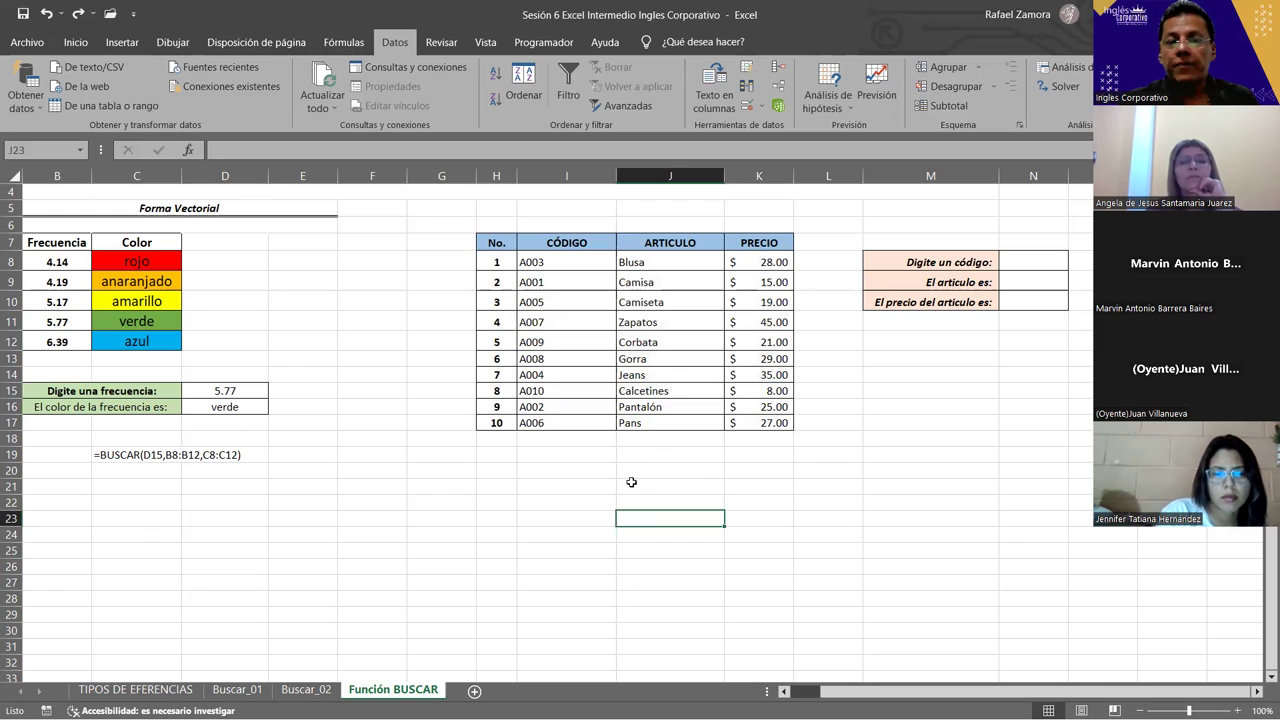
Sort I7:K17 by CÓDIGO ascending through the Ordenar dialog, A001 to A010.
drag(550, 260, 560, 284)
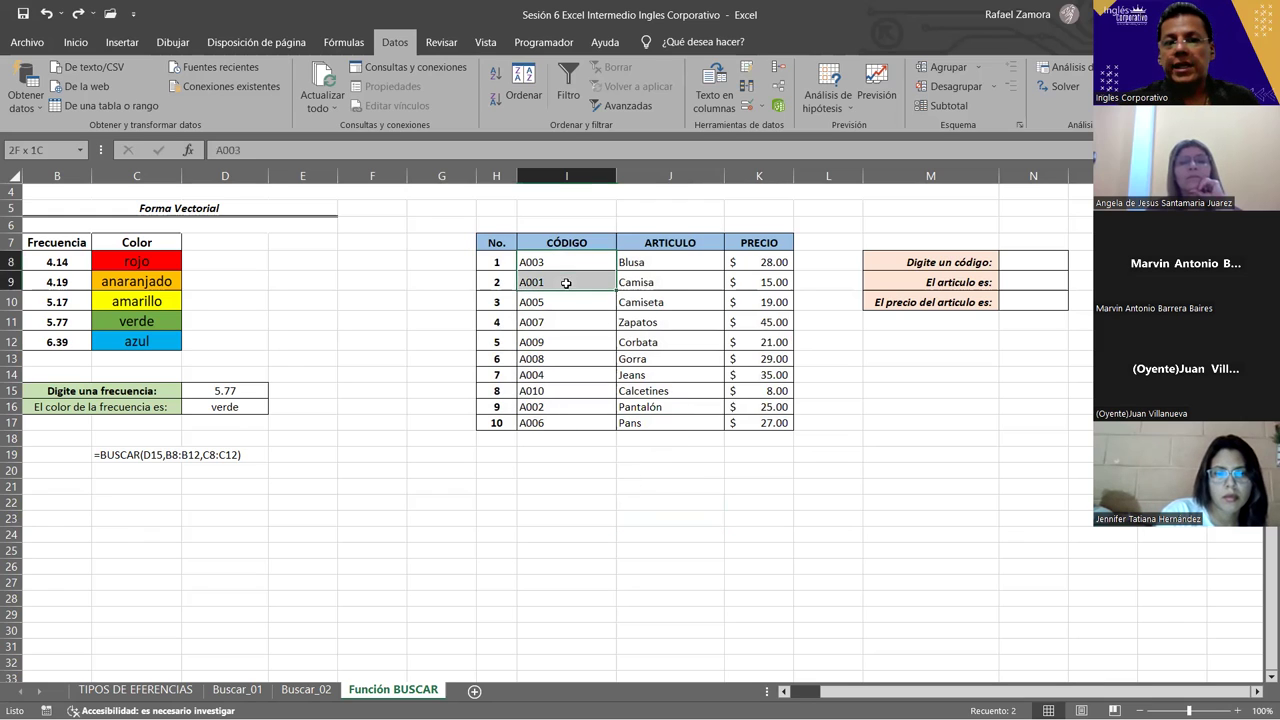
click(563, 238)
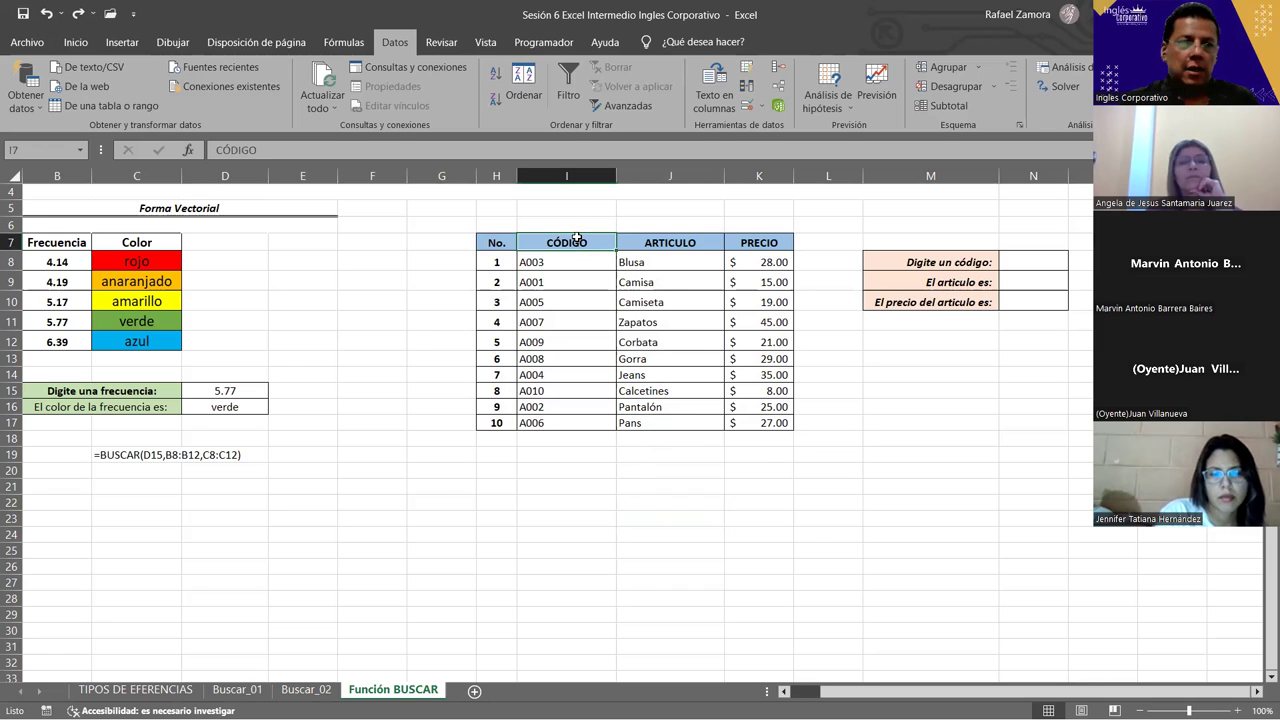
drag(591, 273, 741, 421)
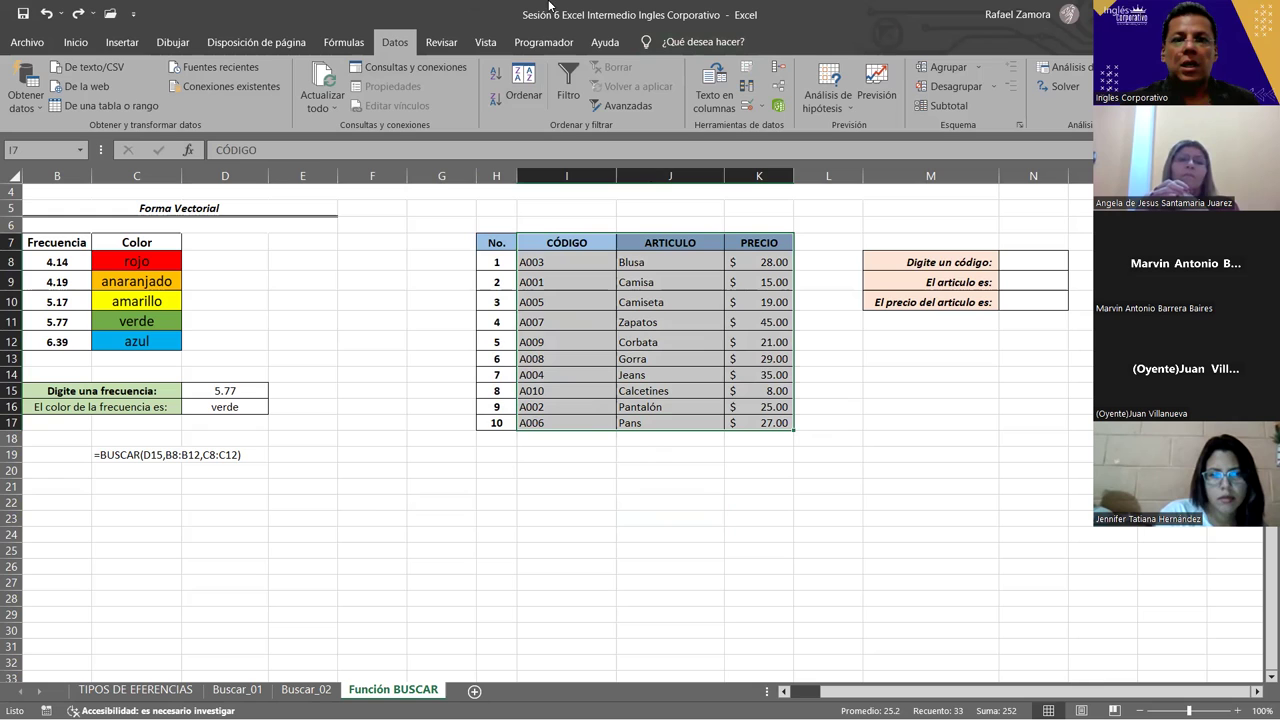
click(525, 79)
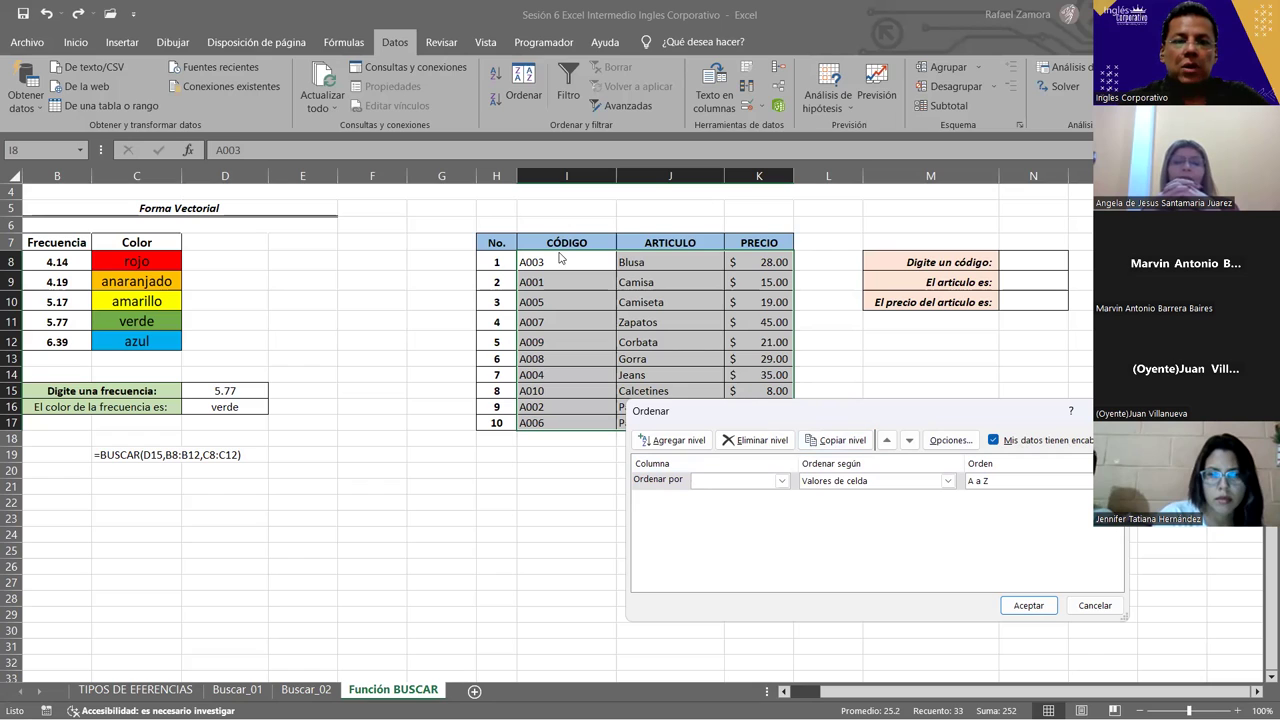
click(782, 481)
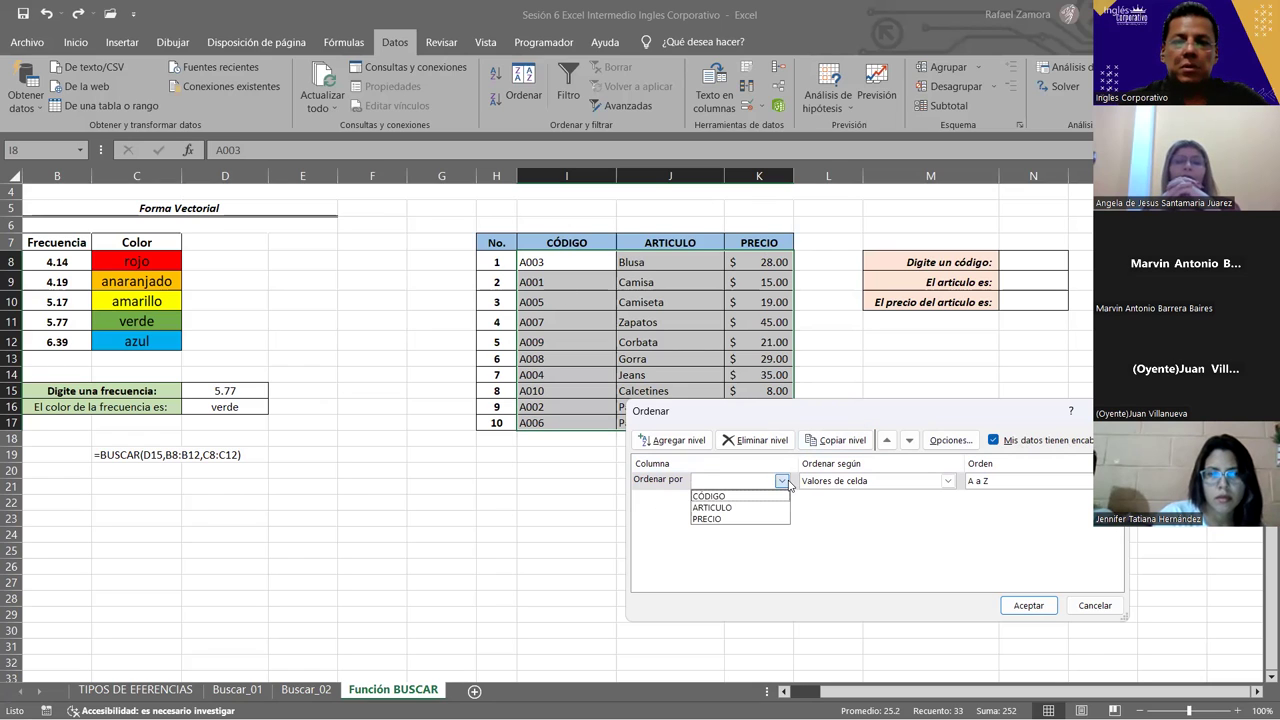
click(752, 496)
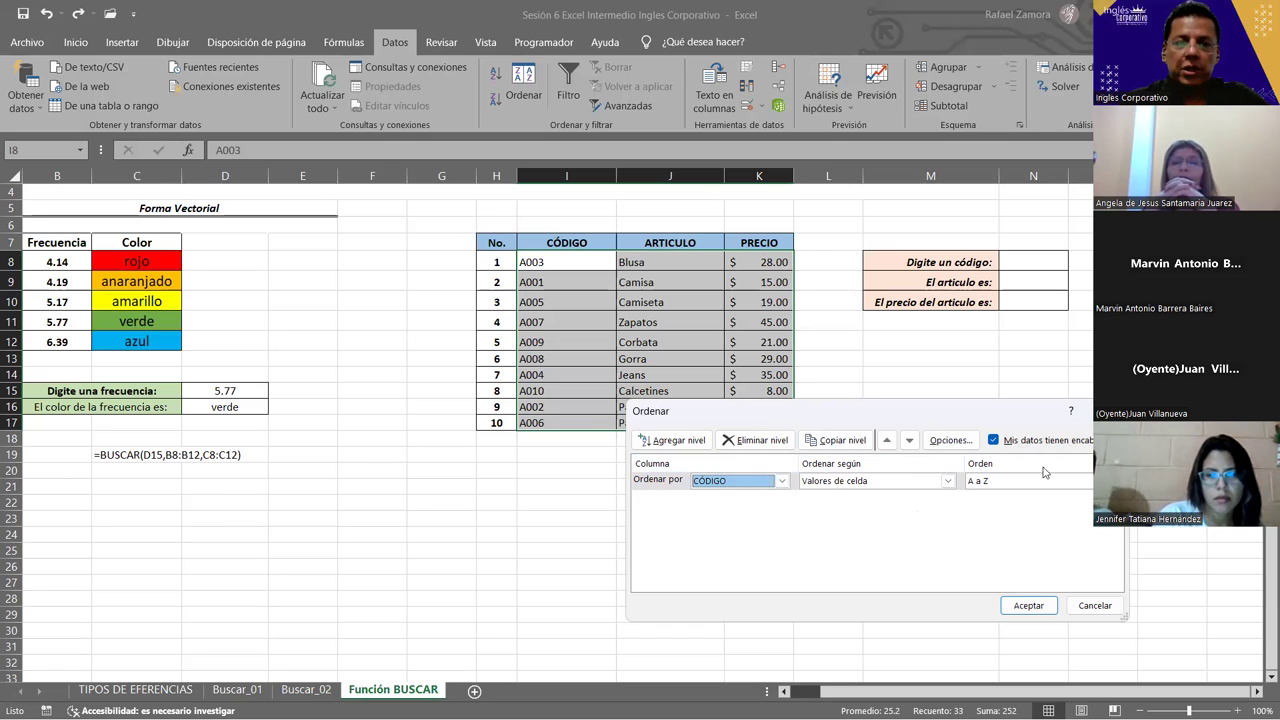
click(1029, 606)
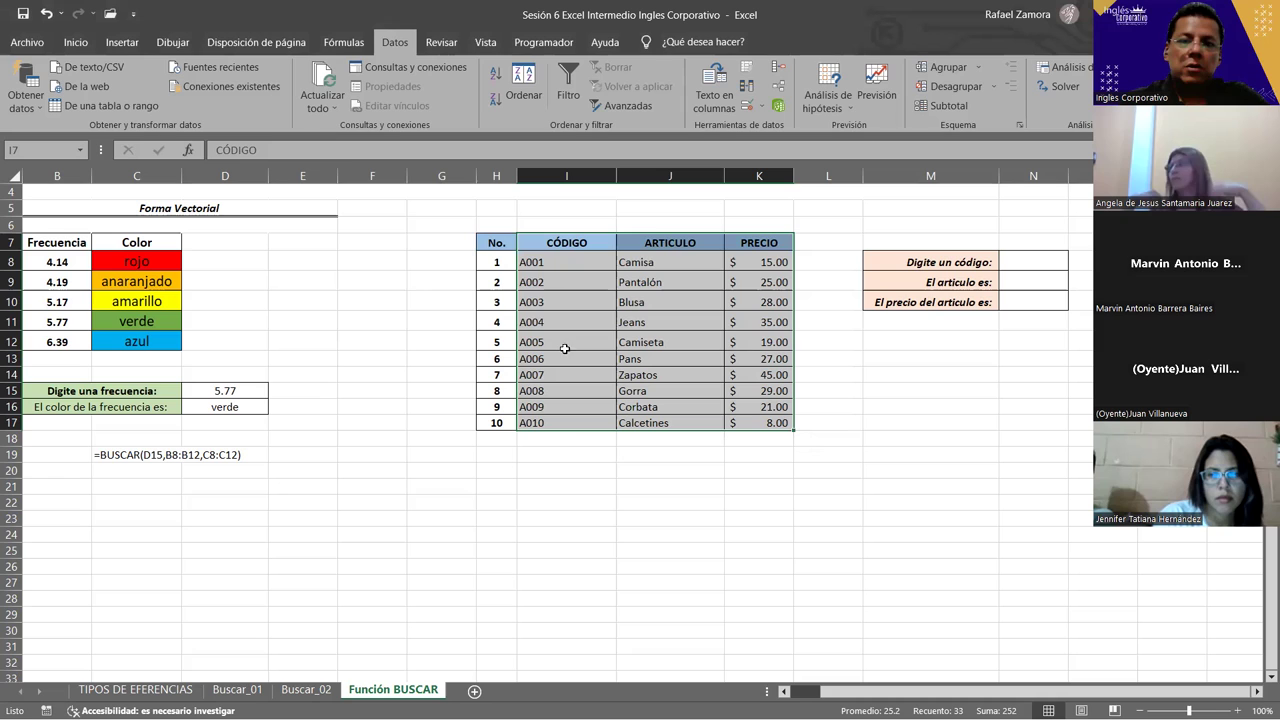
click(587, 485)
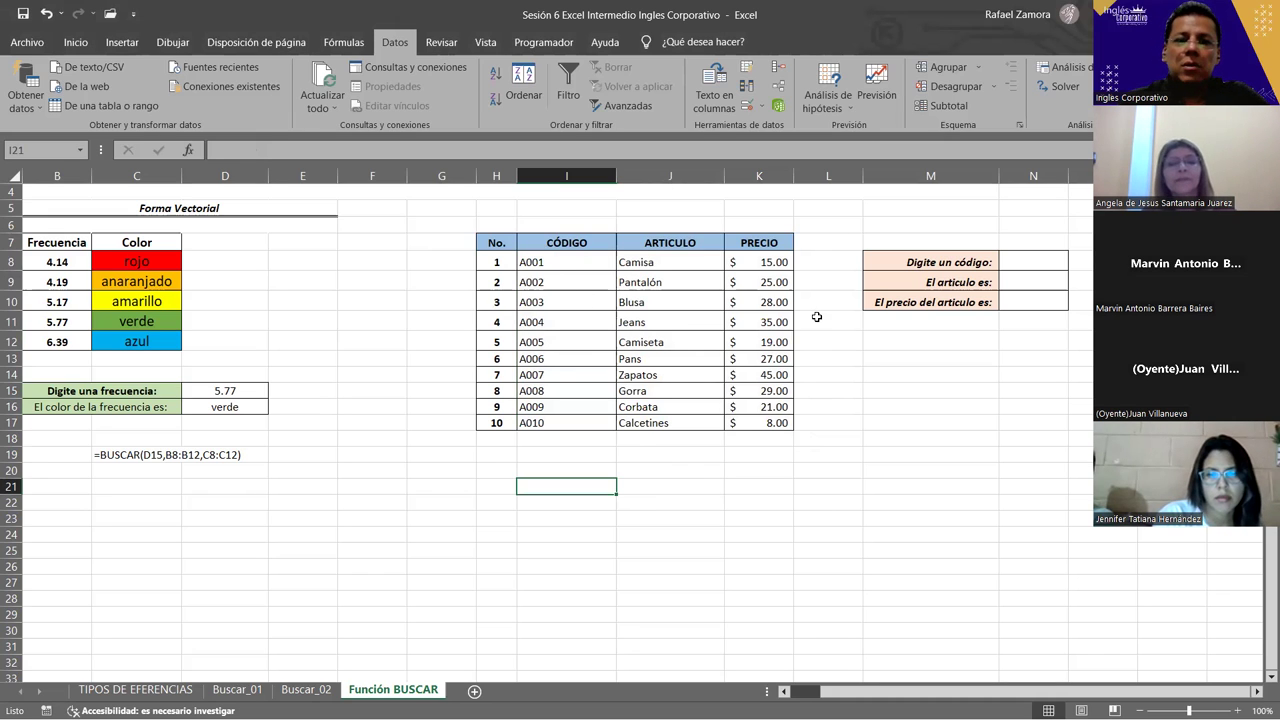
Enter the code A001 in N8.
click(493, 255)
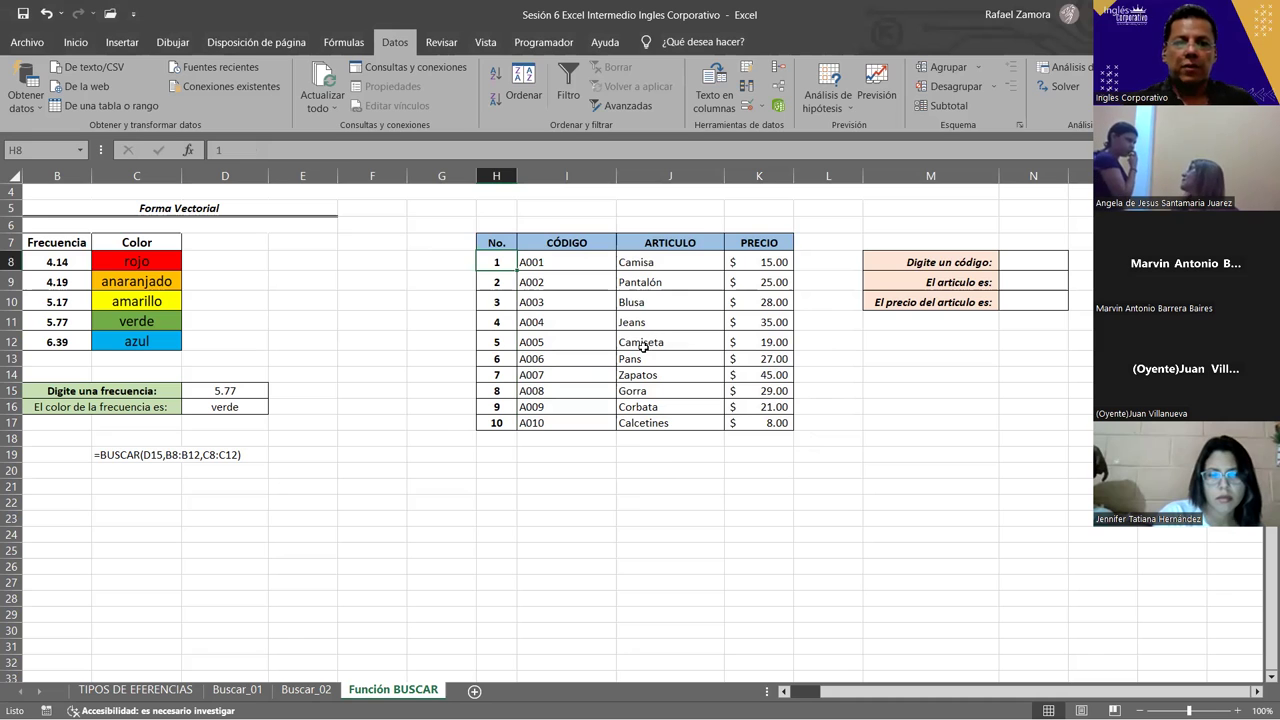
click(1037, 259)
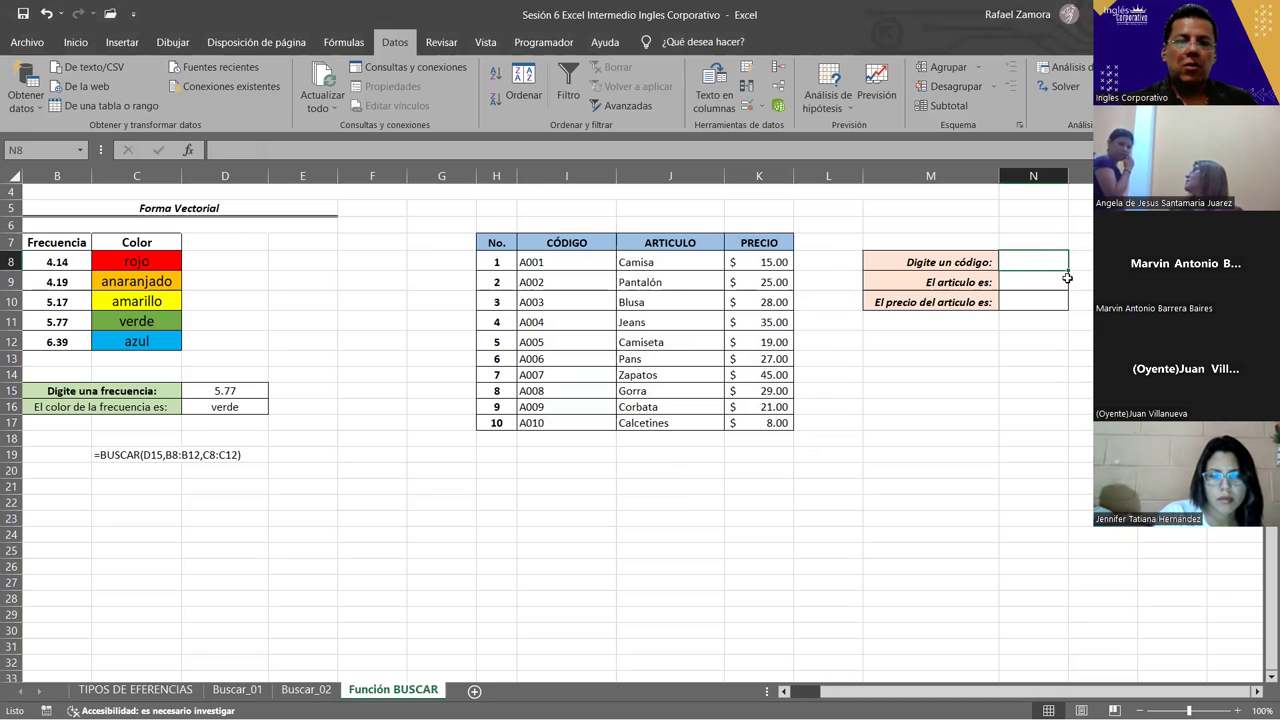
drag(541, 262, 553, 422)
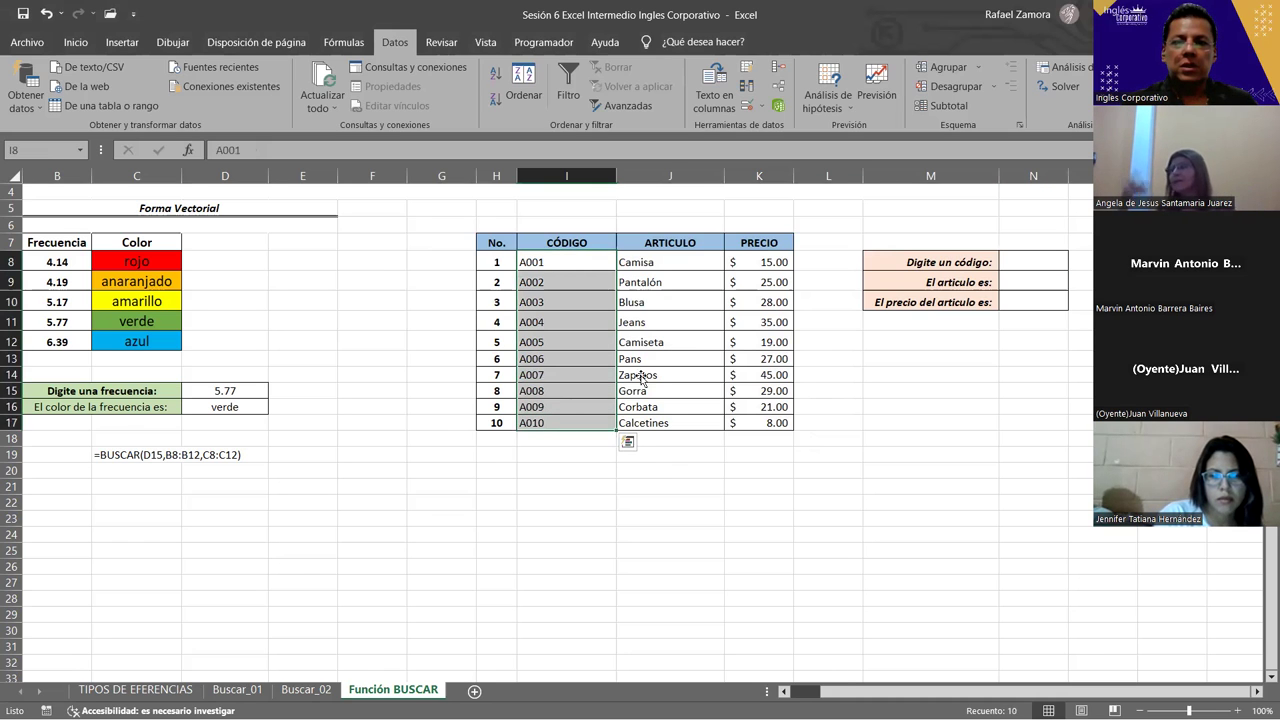
click(1028, 259)
text(A)
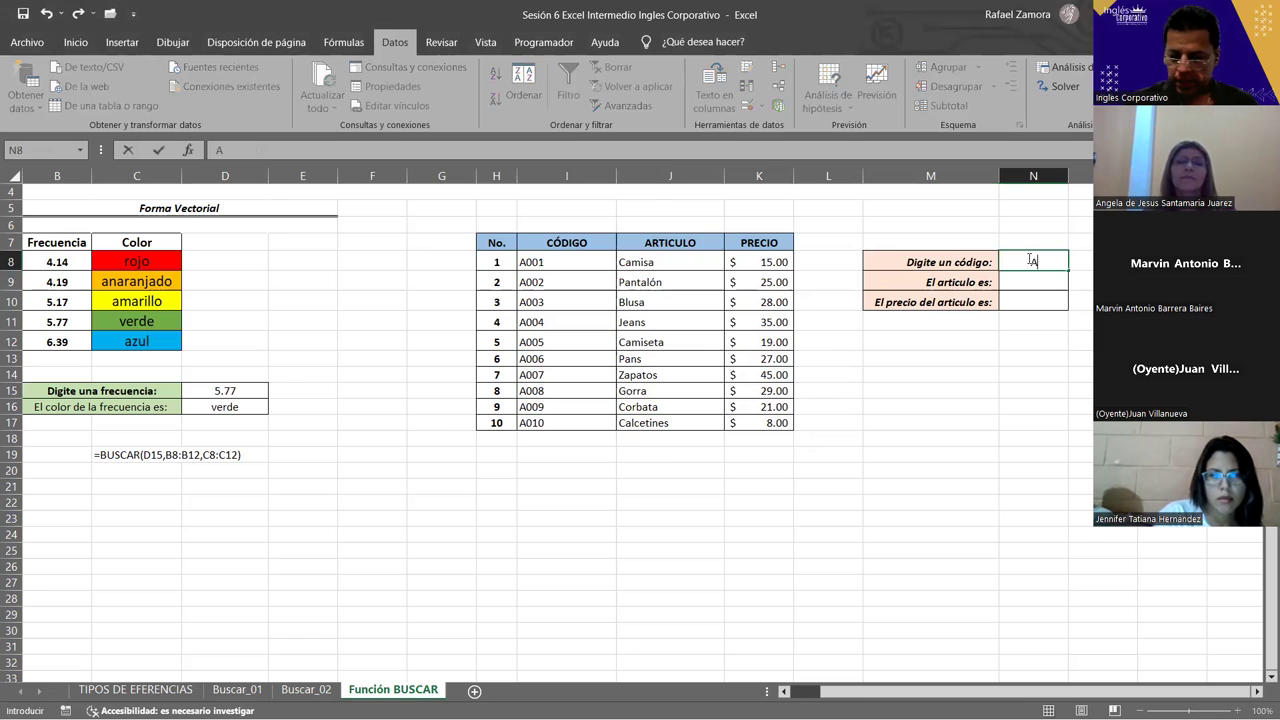
text(001)
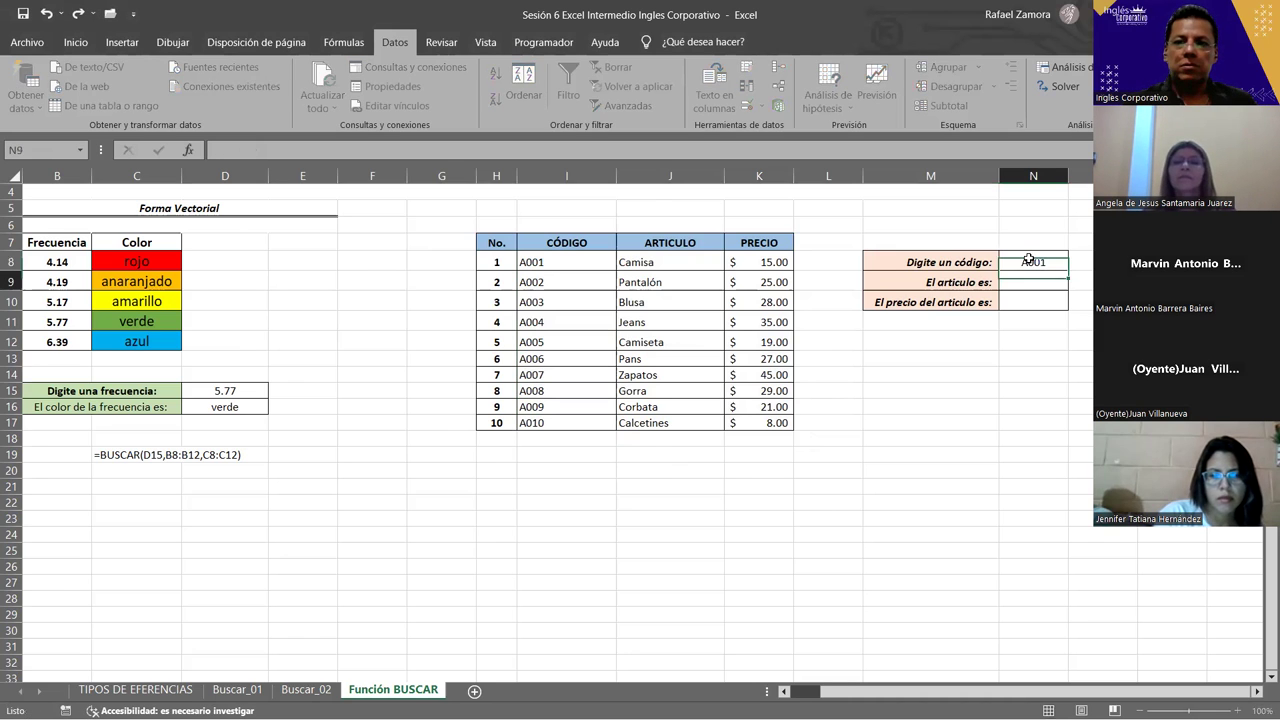
click(1028, 275)
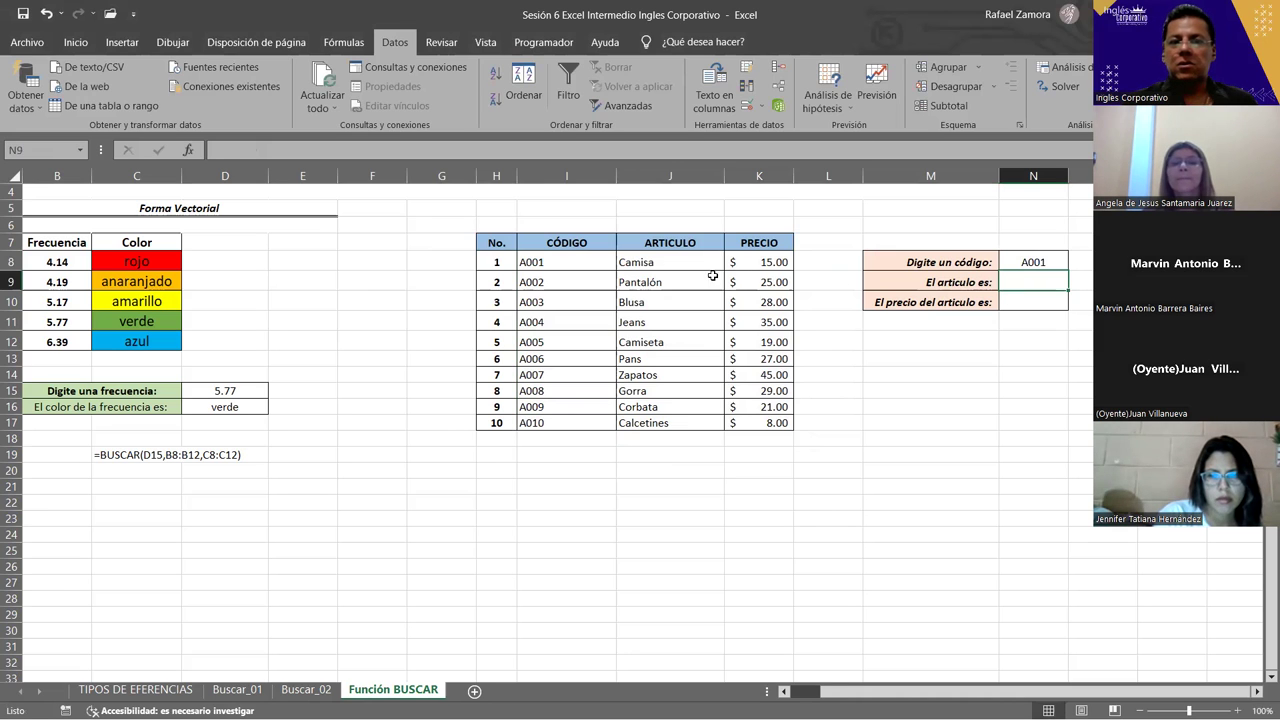
Start a =BUSCAR formula in N9 for the article name.
drag(648, 264, 645, 407)
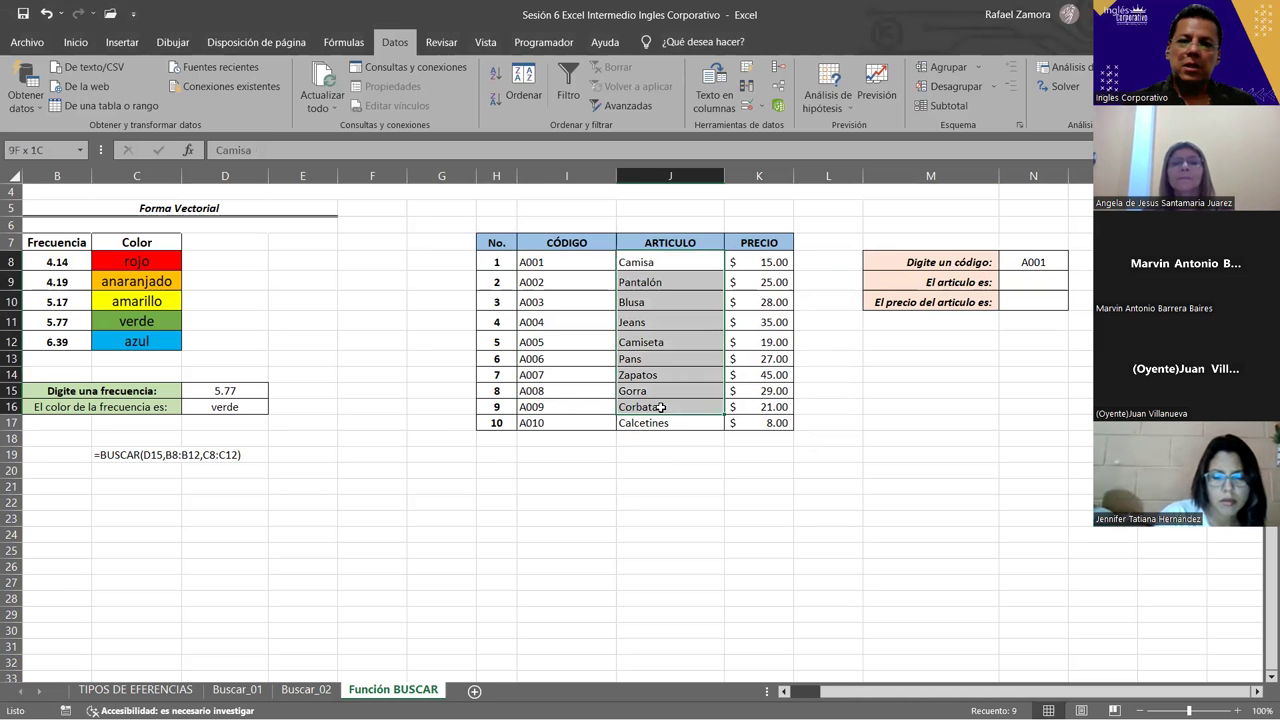
click(651, 265)
click(1015, 282)
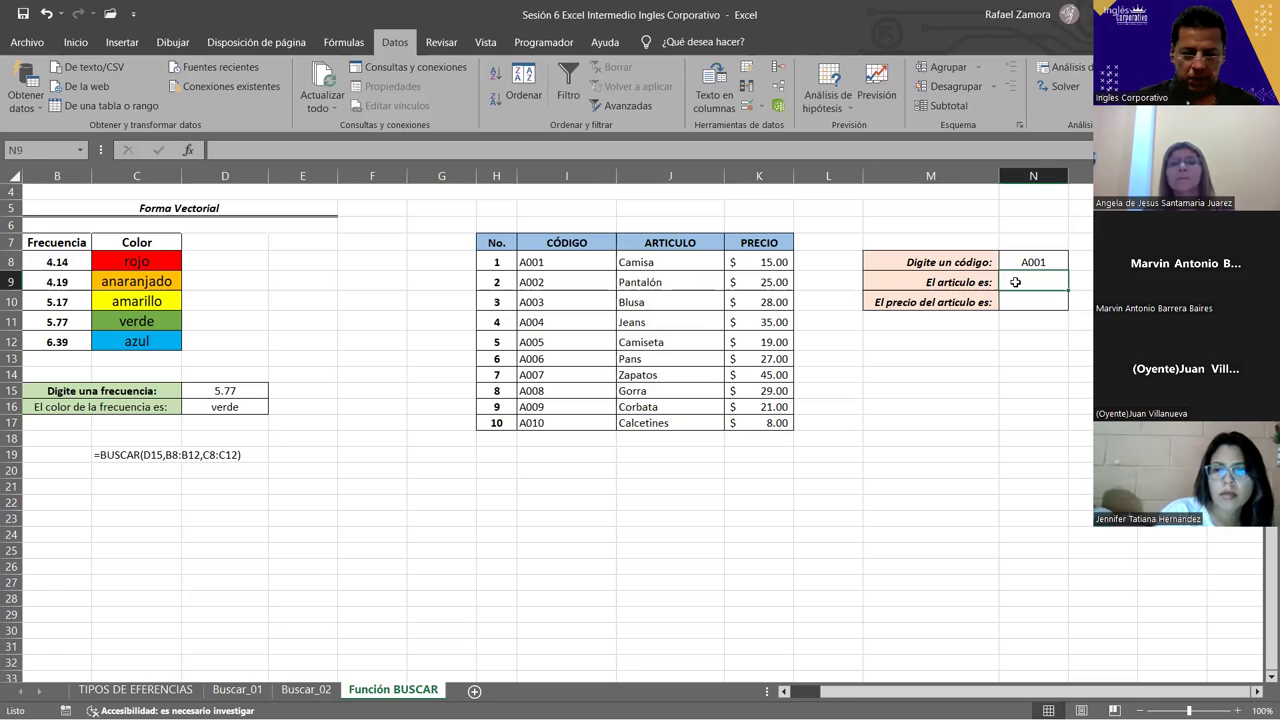
text(=)
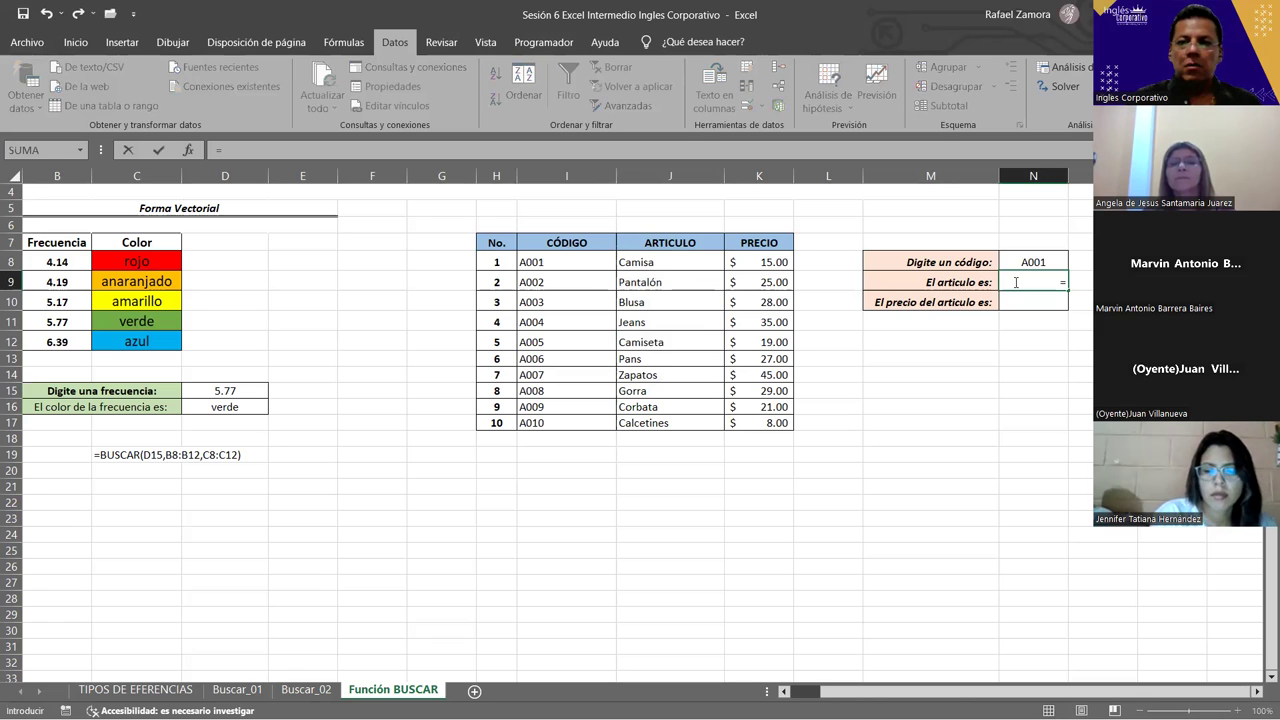
text(buscar)
key(Tab)
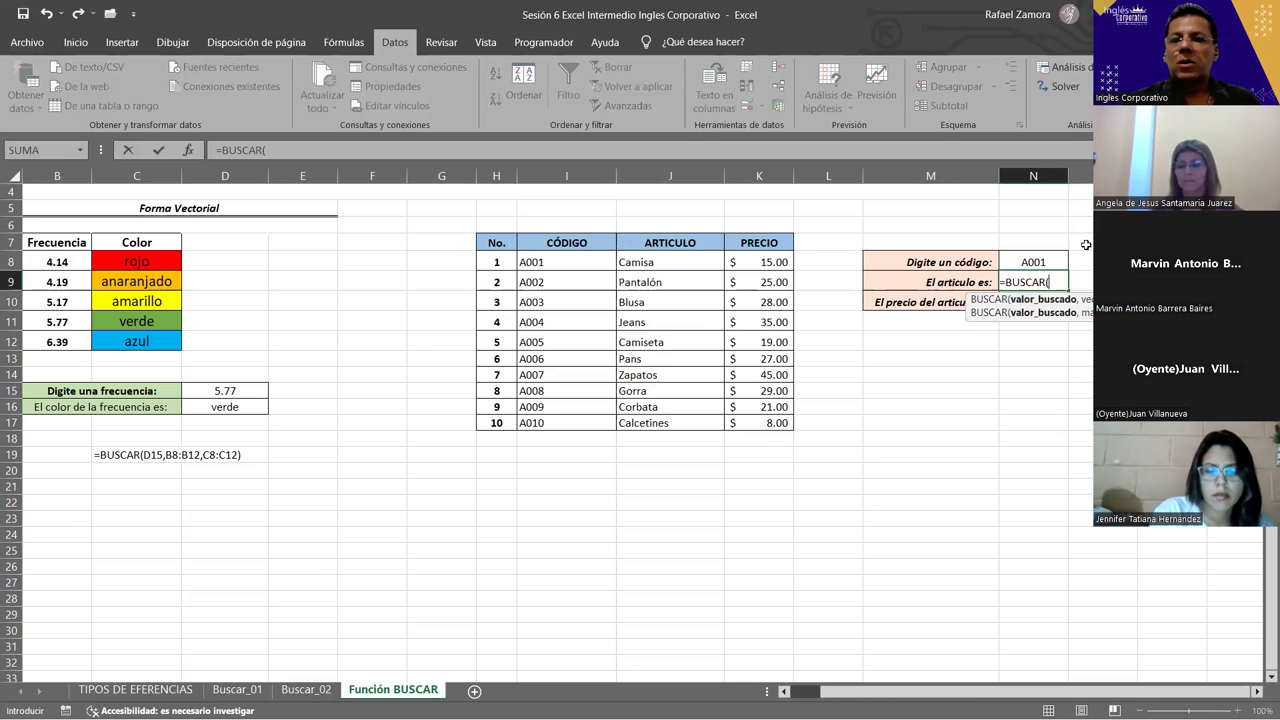
Complete N9 as =BUSCAR(N8,I8:I17,J8:J17), returning Camisa for A001.
click(1041, 261)
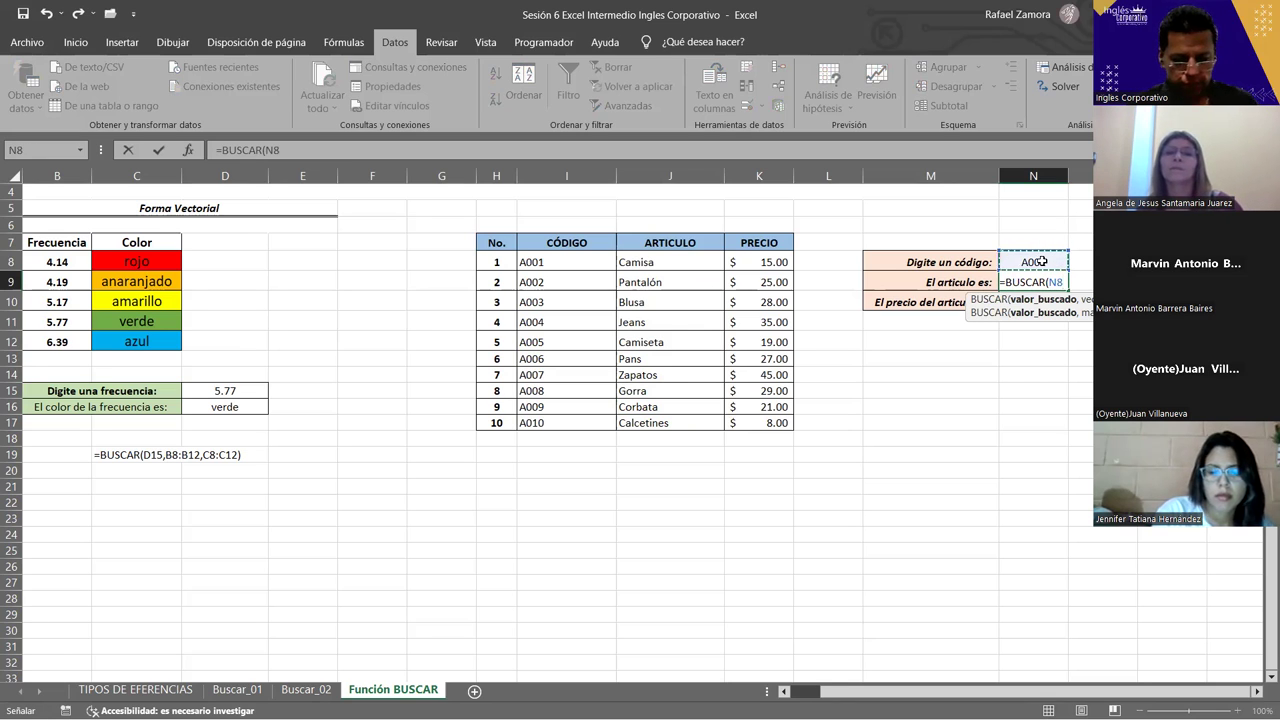
text(,)
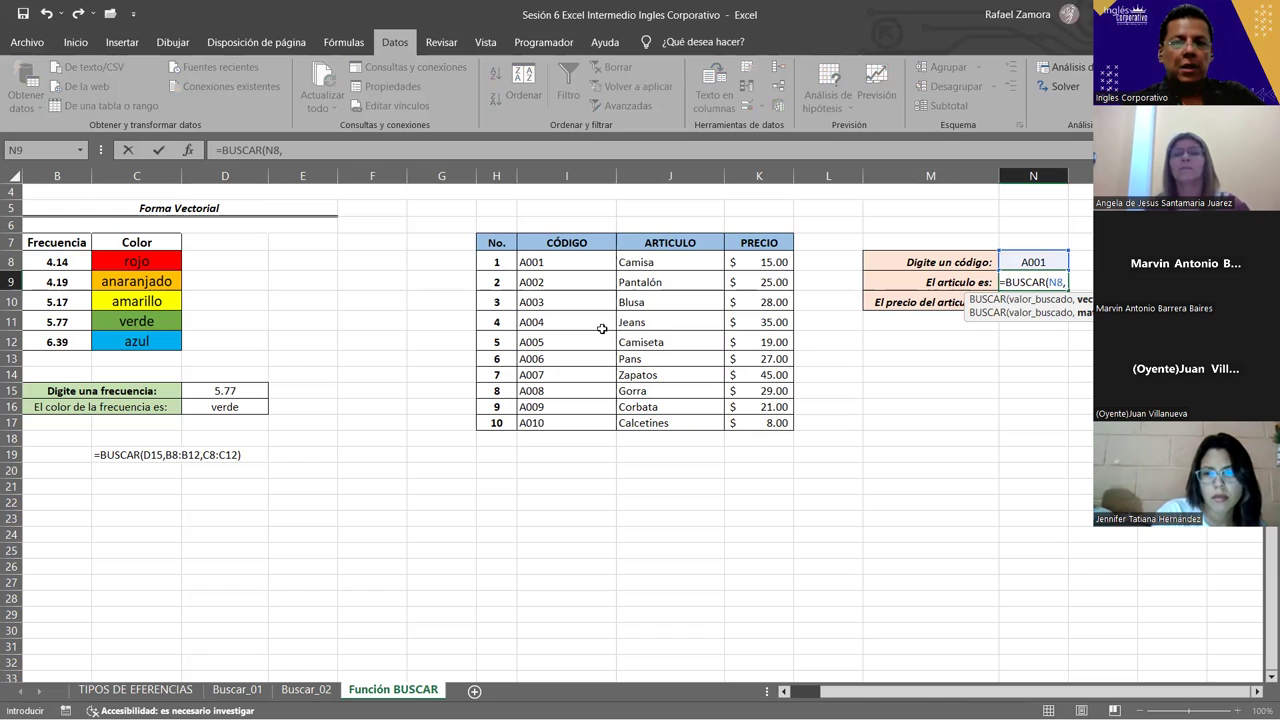
click(575, 261)
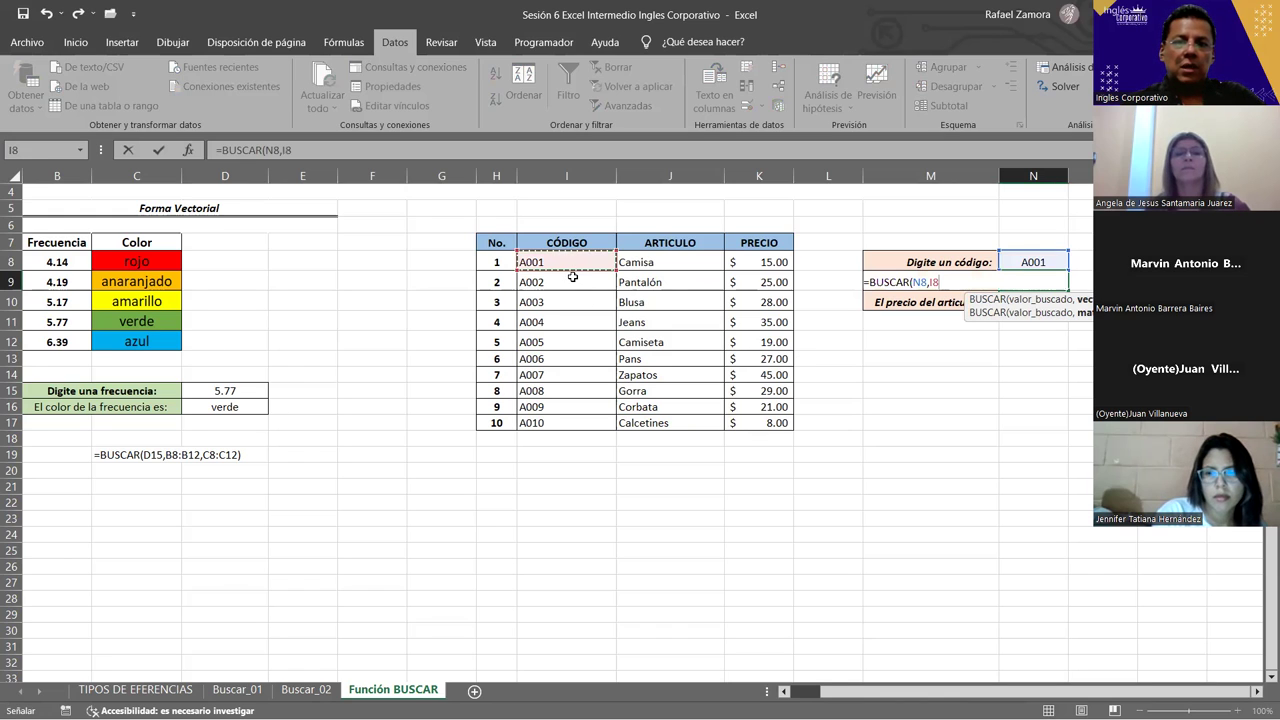
shift+click(565, 420)
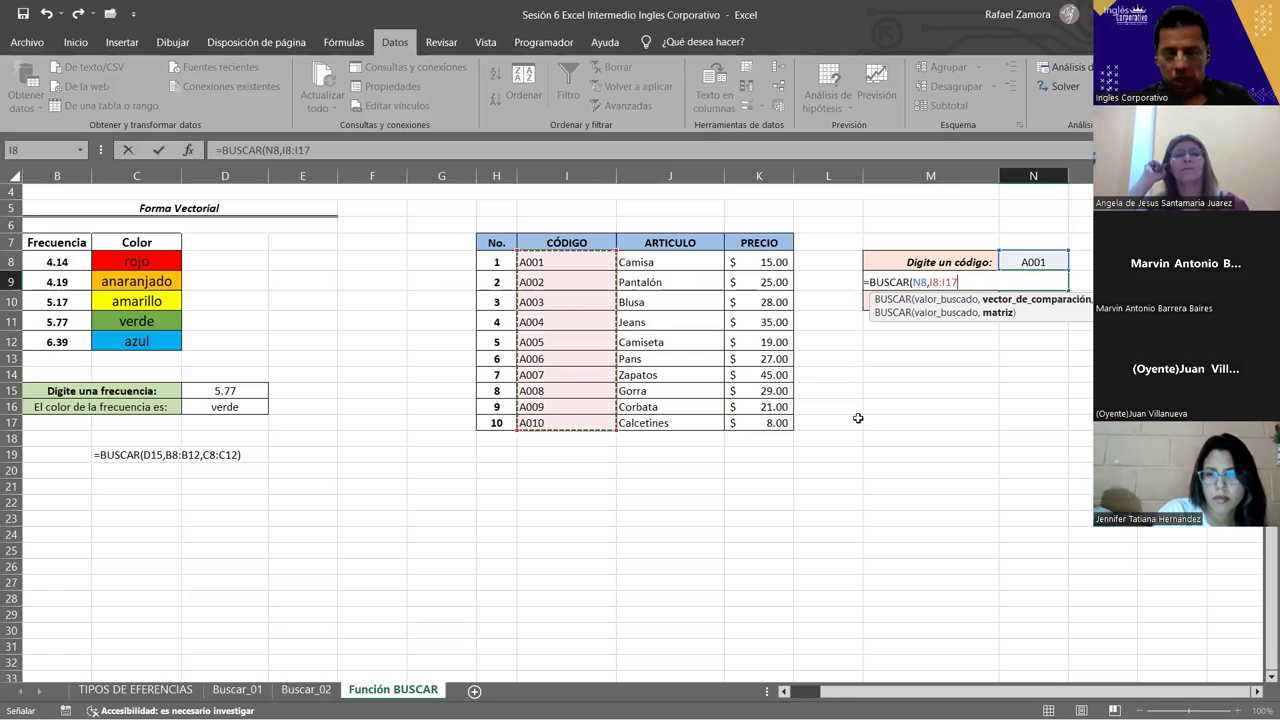
text(,)
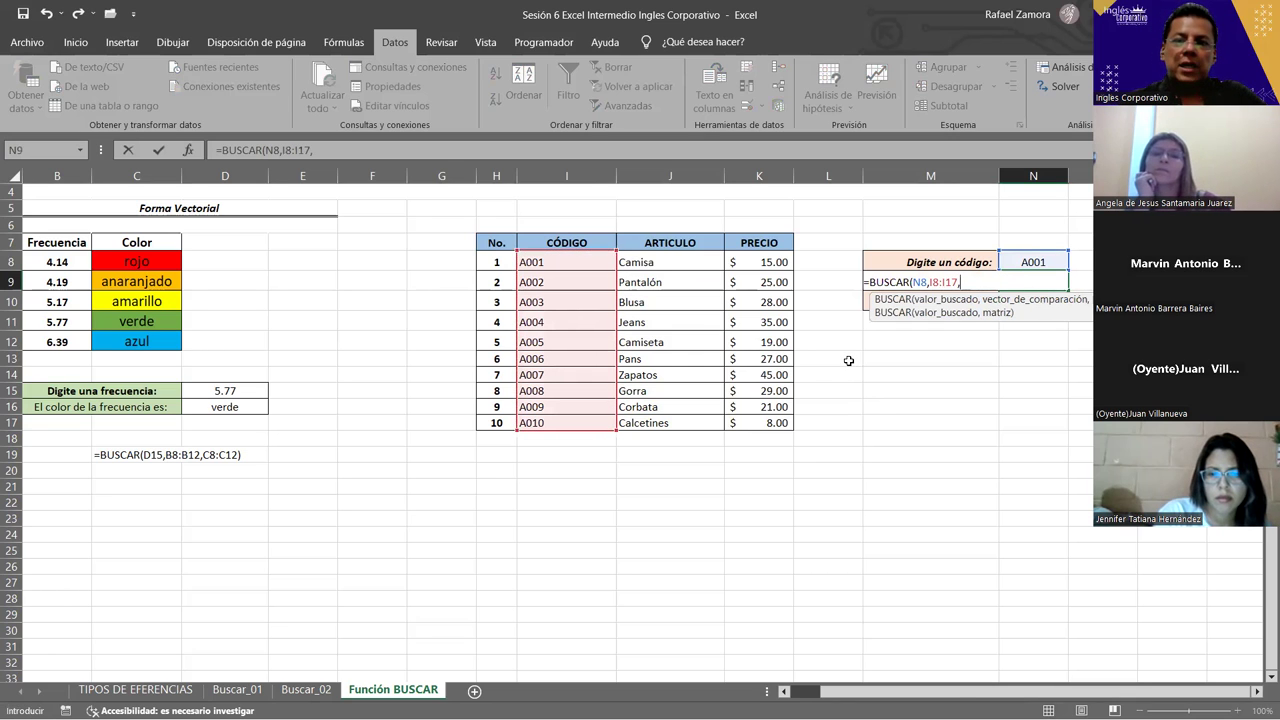
click(692, 267)
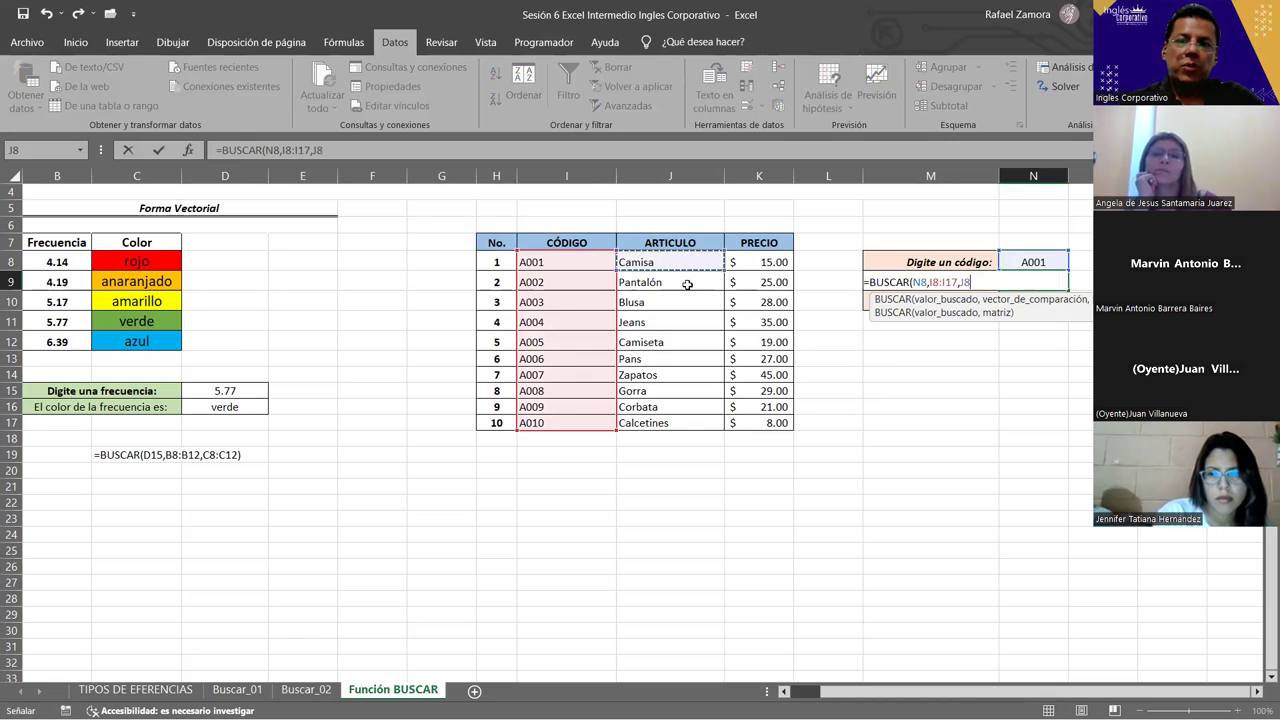
shift+click(684, 423)
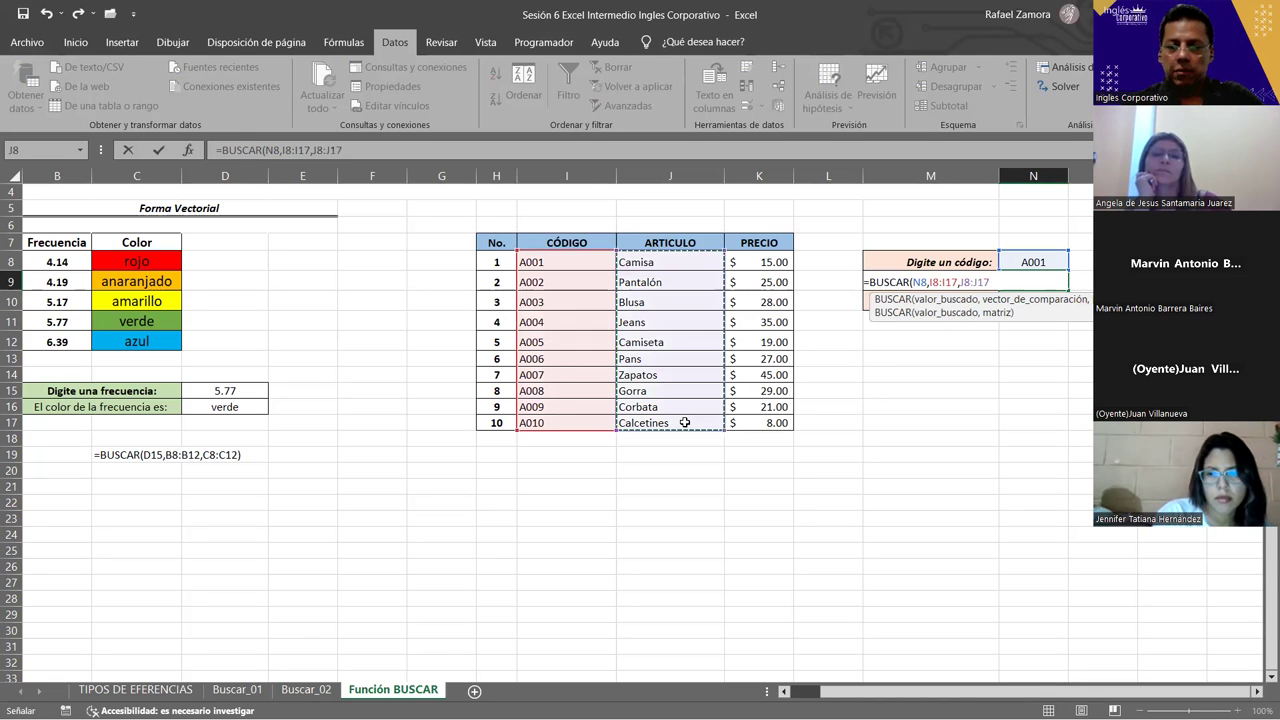
key(Return)
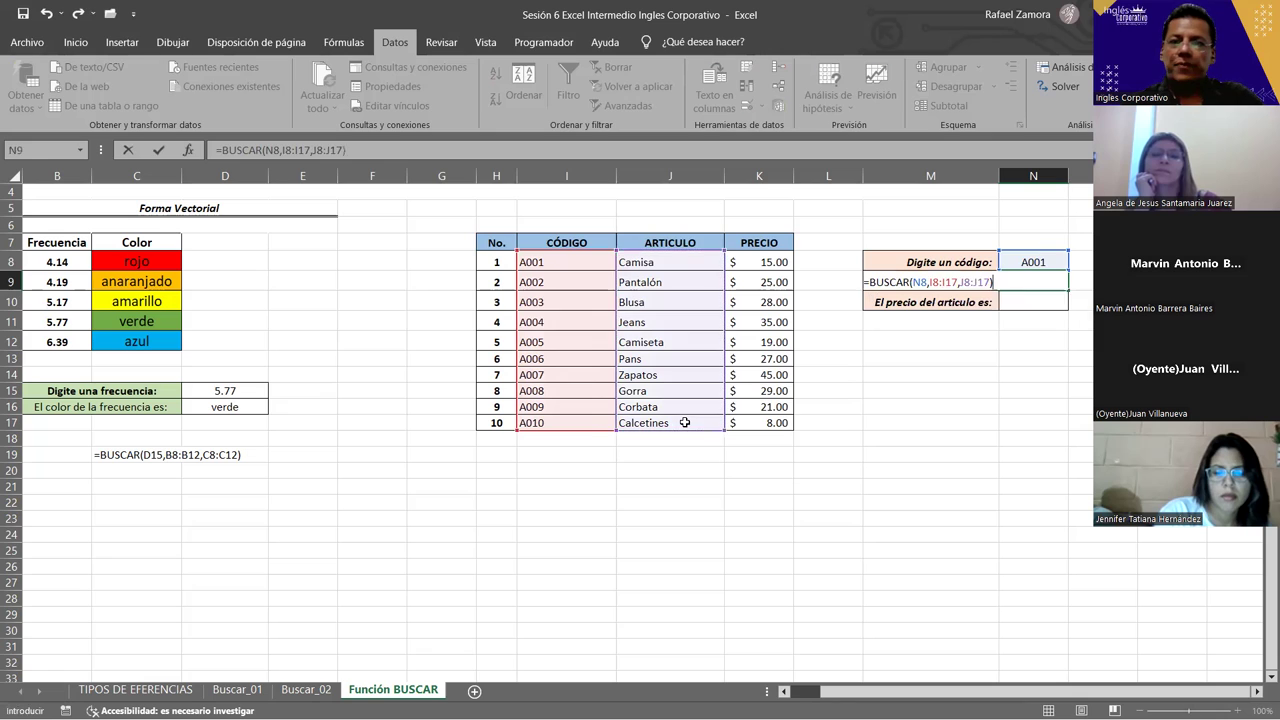
click(1044, 278)
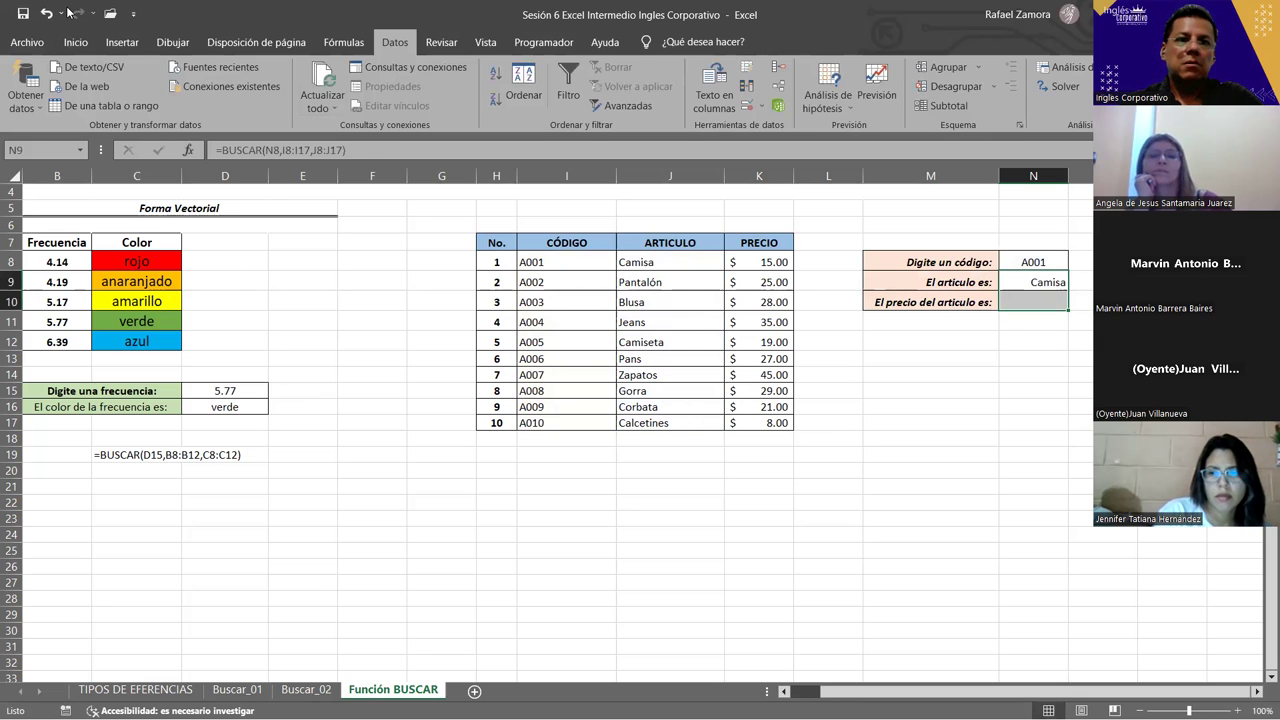
Centre the article result in N9.
click(76, 42)
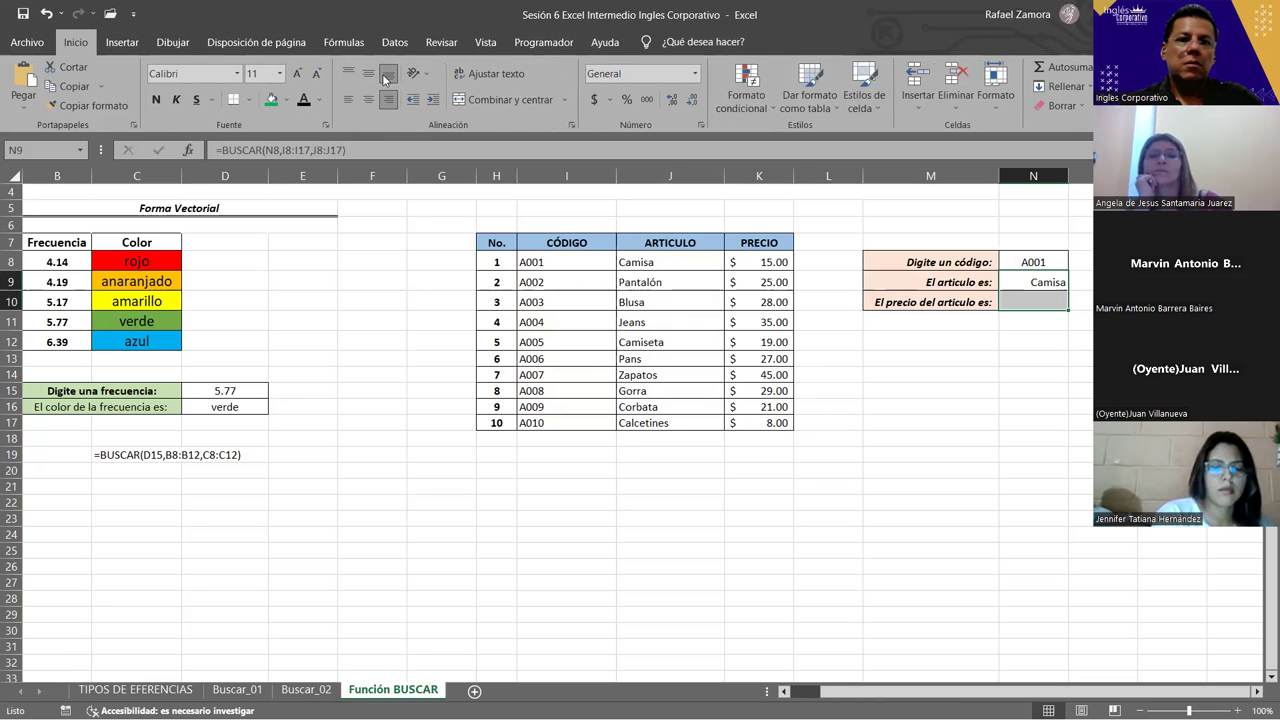
click(368, 99)
click(1040, 374)
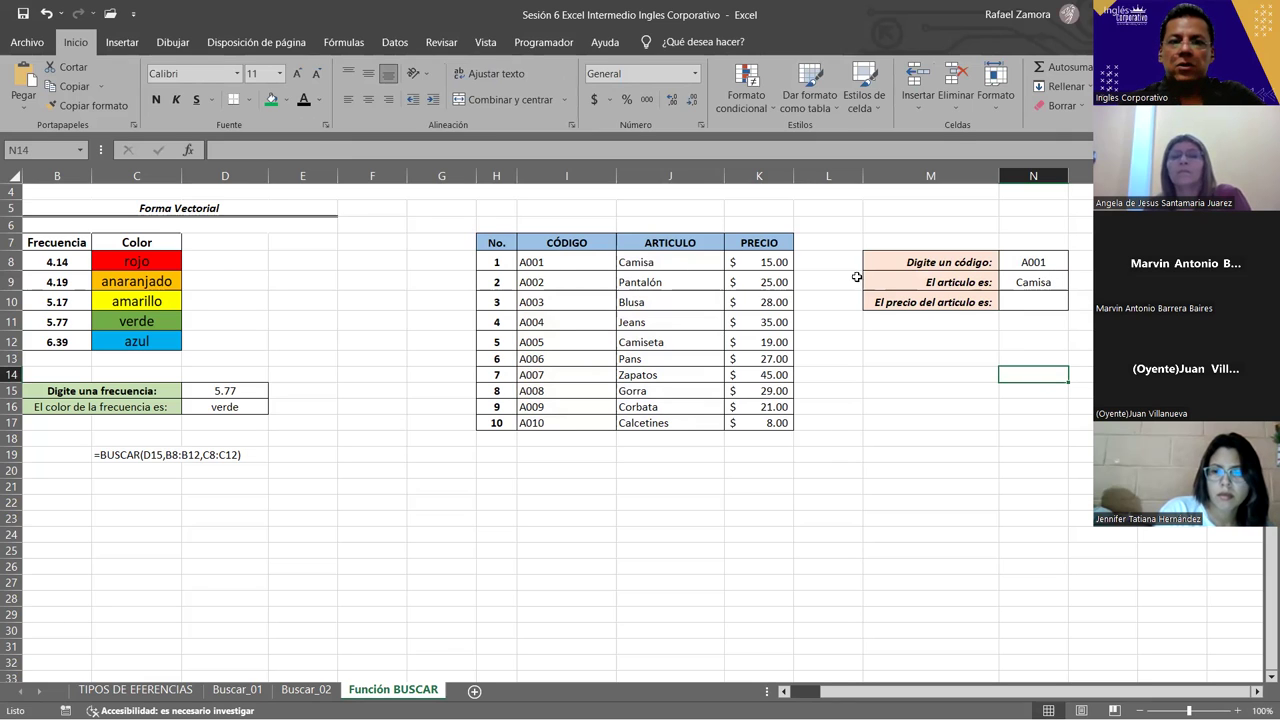
Change the code in N8 to A003 (Blusa), then A009 (Corbata).
double_click(1050, 262)
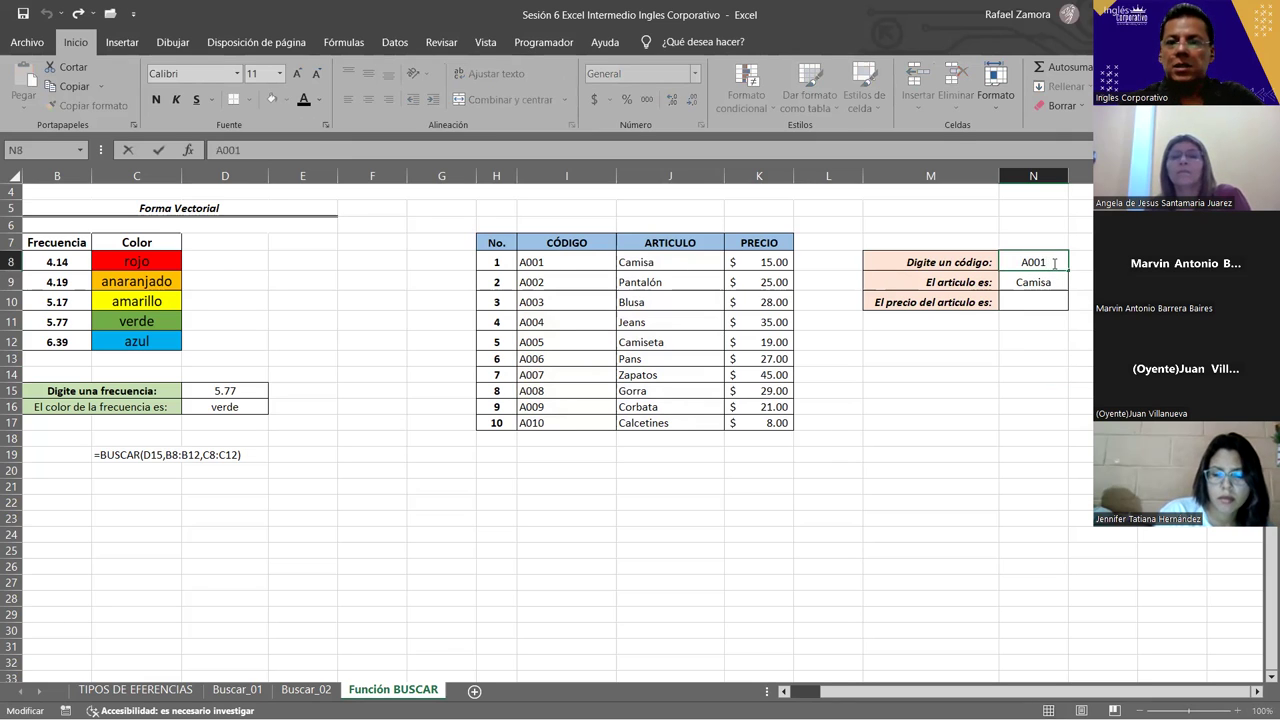
key(Escape)
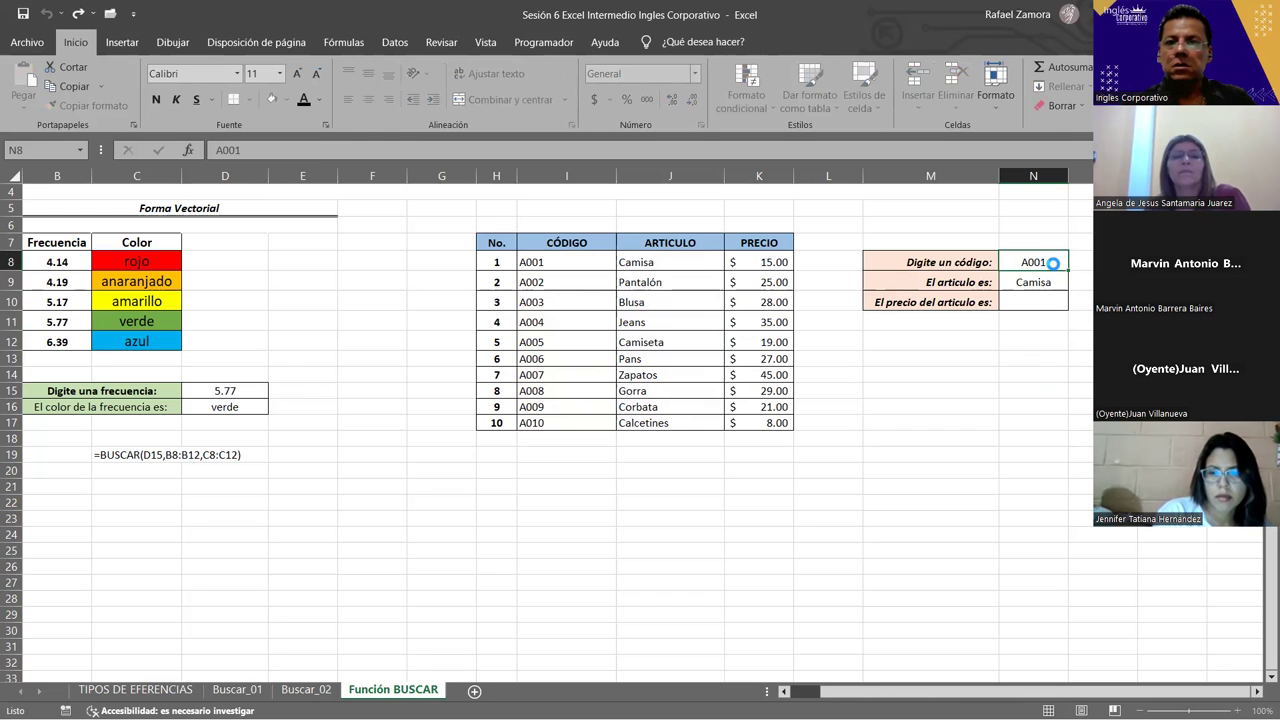
double_click(1052, 262)
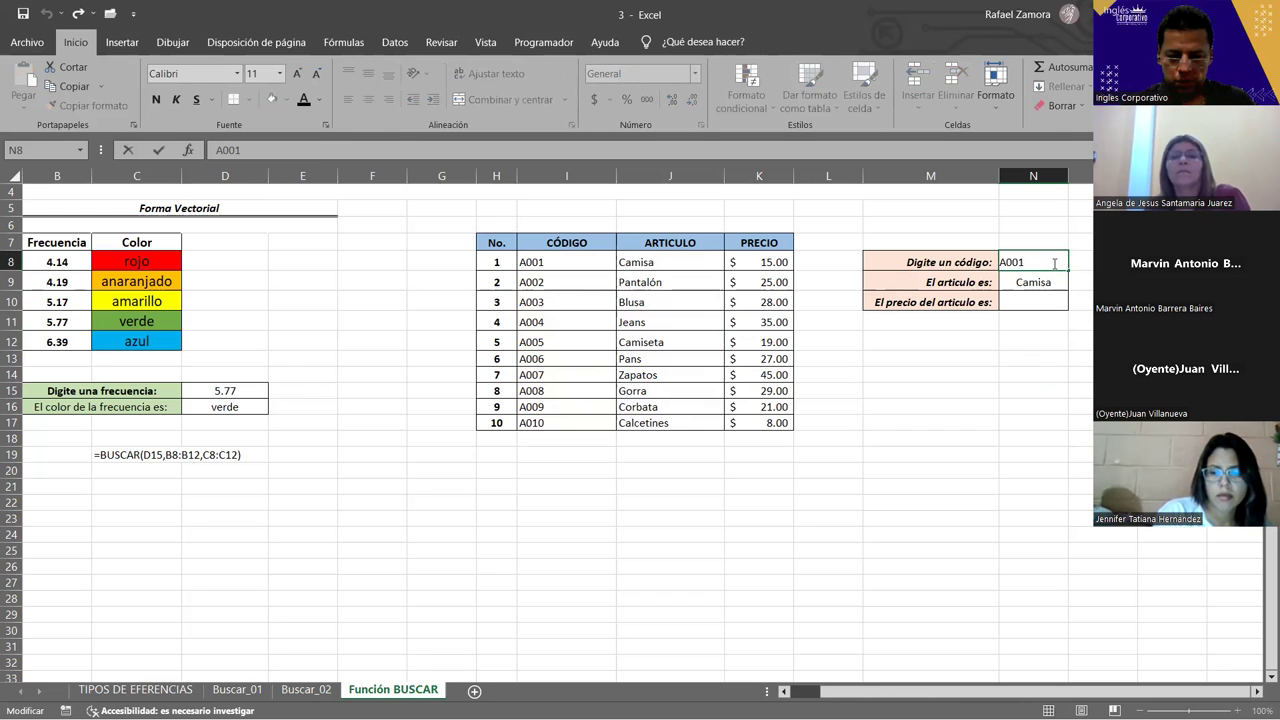
text(3)
key(ctrl+Return)
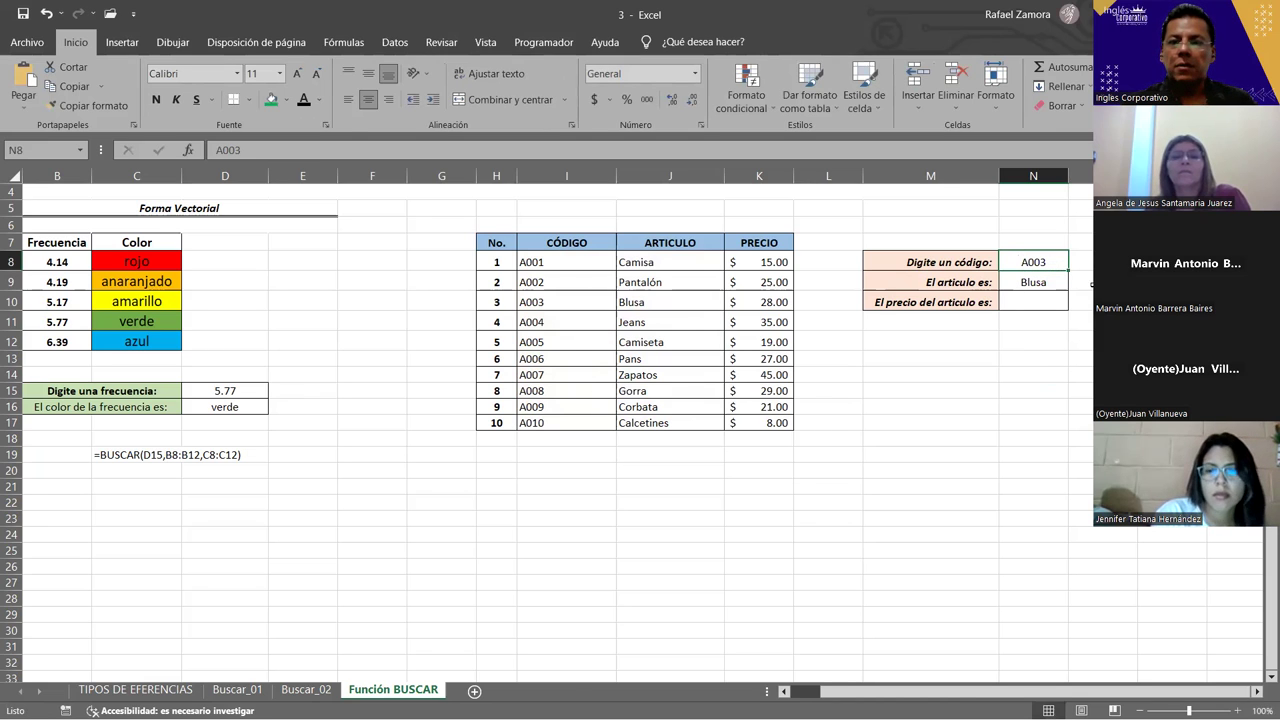
double_click(1052, 263)
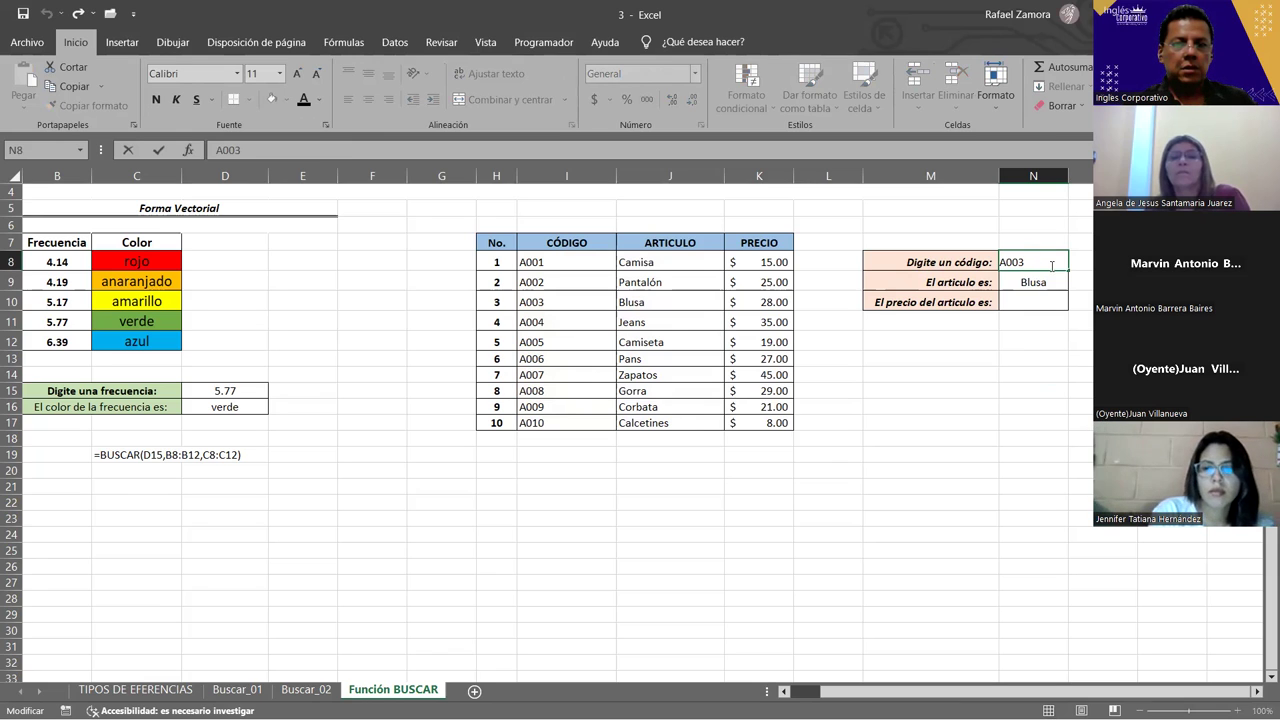
key(BackSpace)
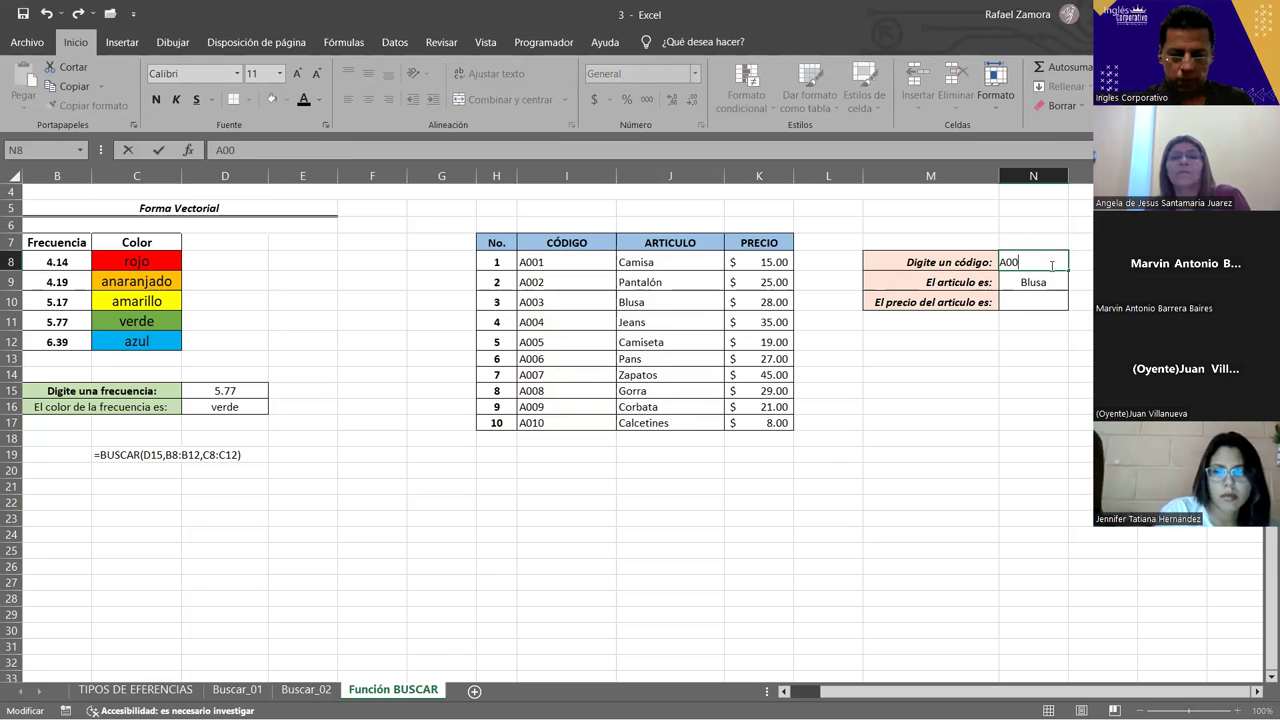
text(9)
key(ctrl+Return)
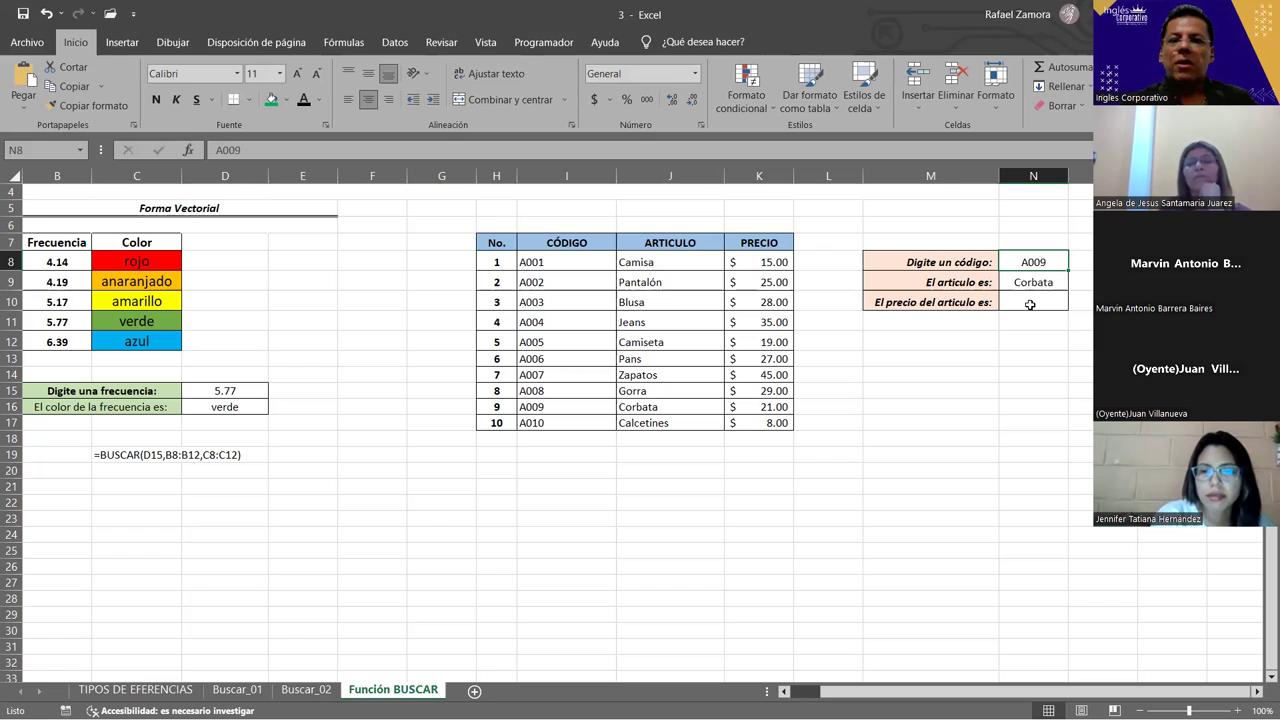
click(1029, 304)
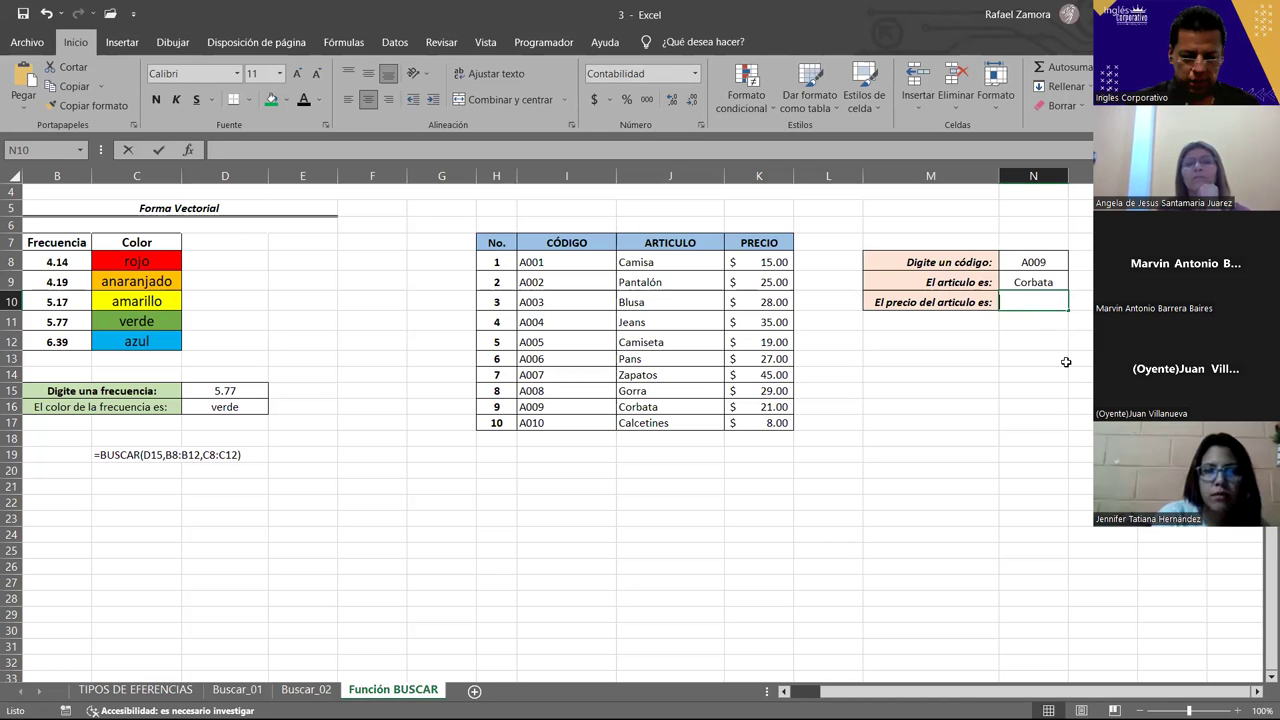
Enter =BUSCAR(N8,I8:I17,K8:K17) in N10 so it returns $21.00 for code A009.
text(=)
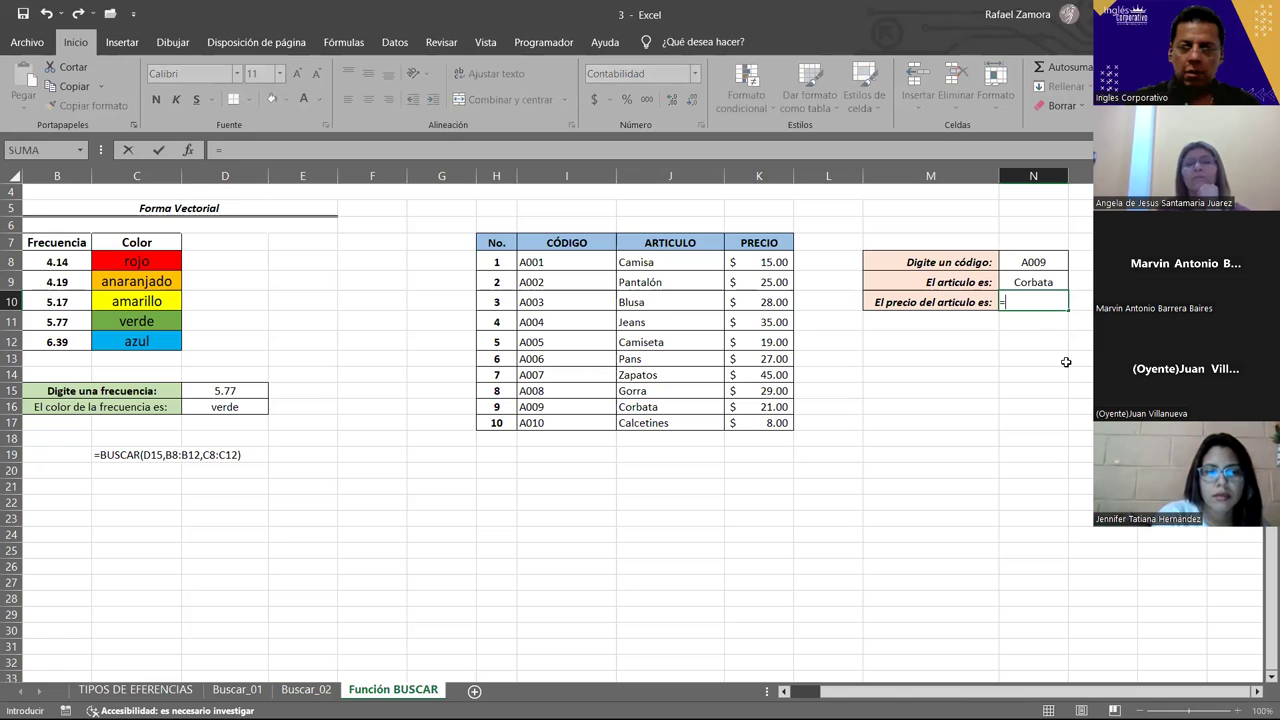
text(busca)
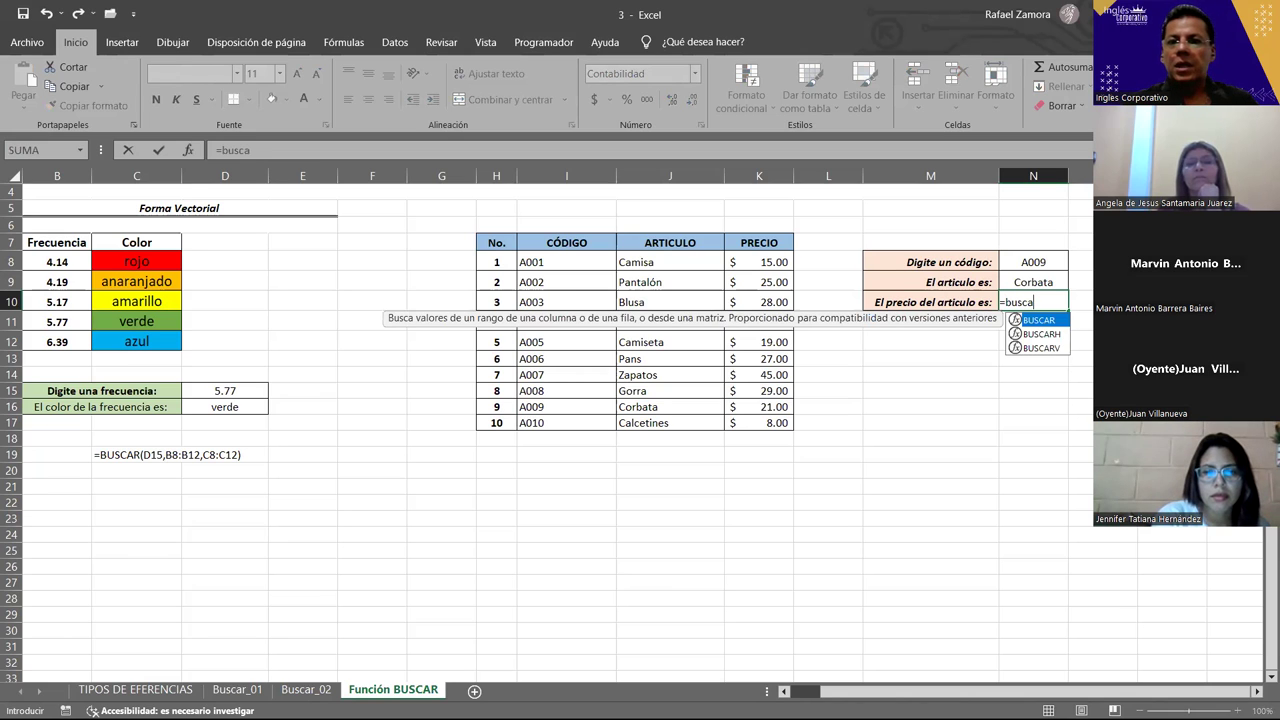
key(Tab)
click(1035, 261)
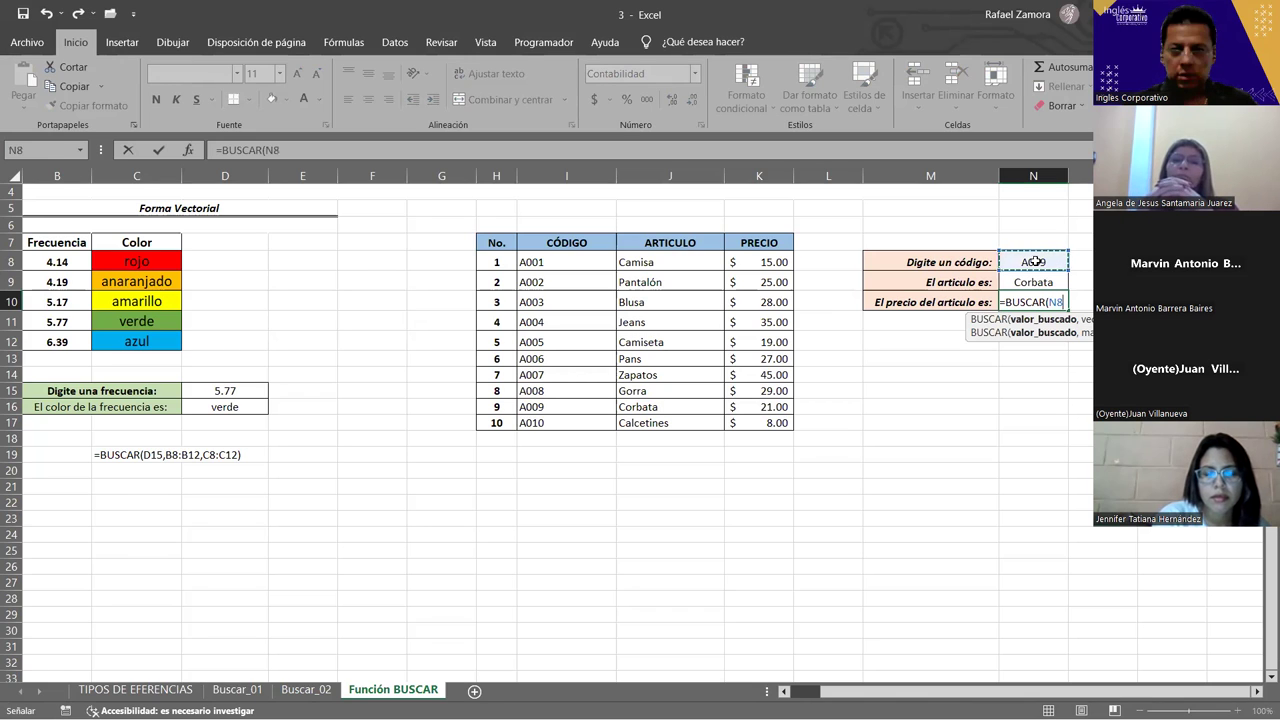
text(,)
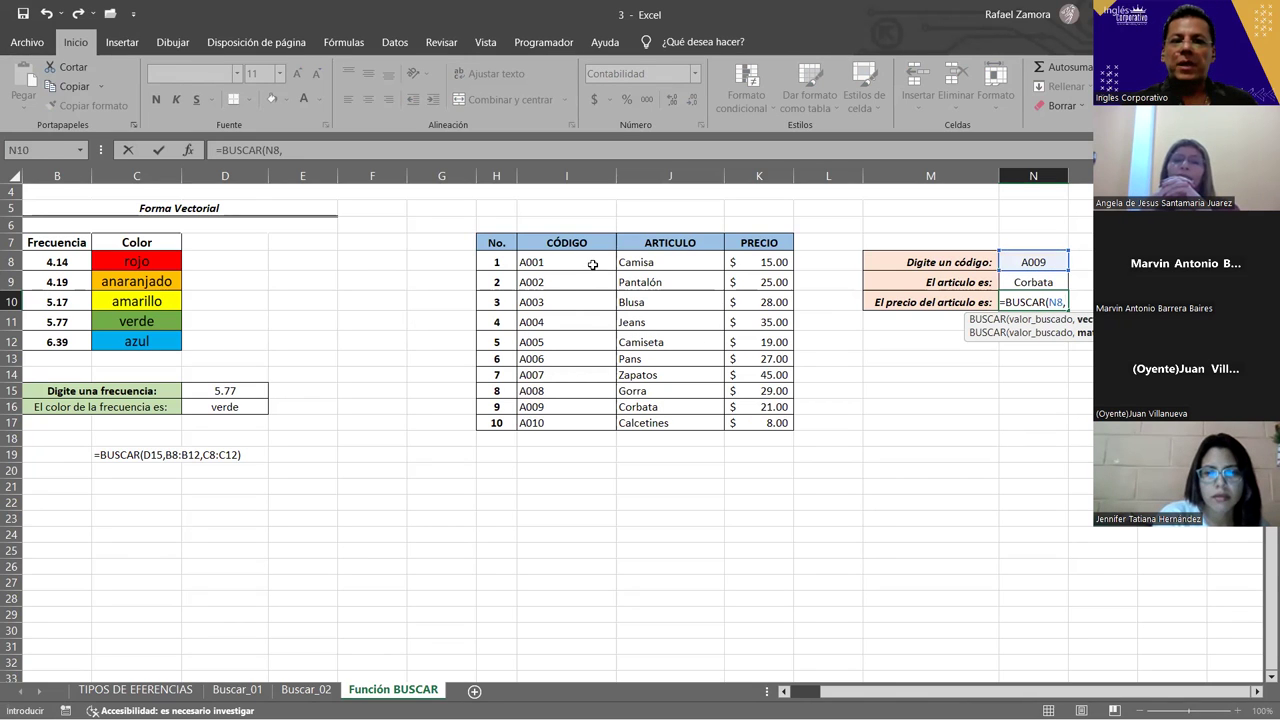
click(592, 264)
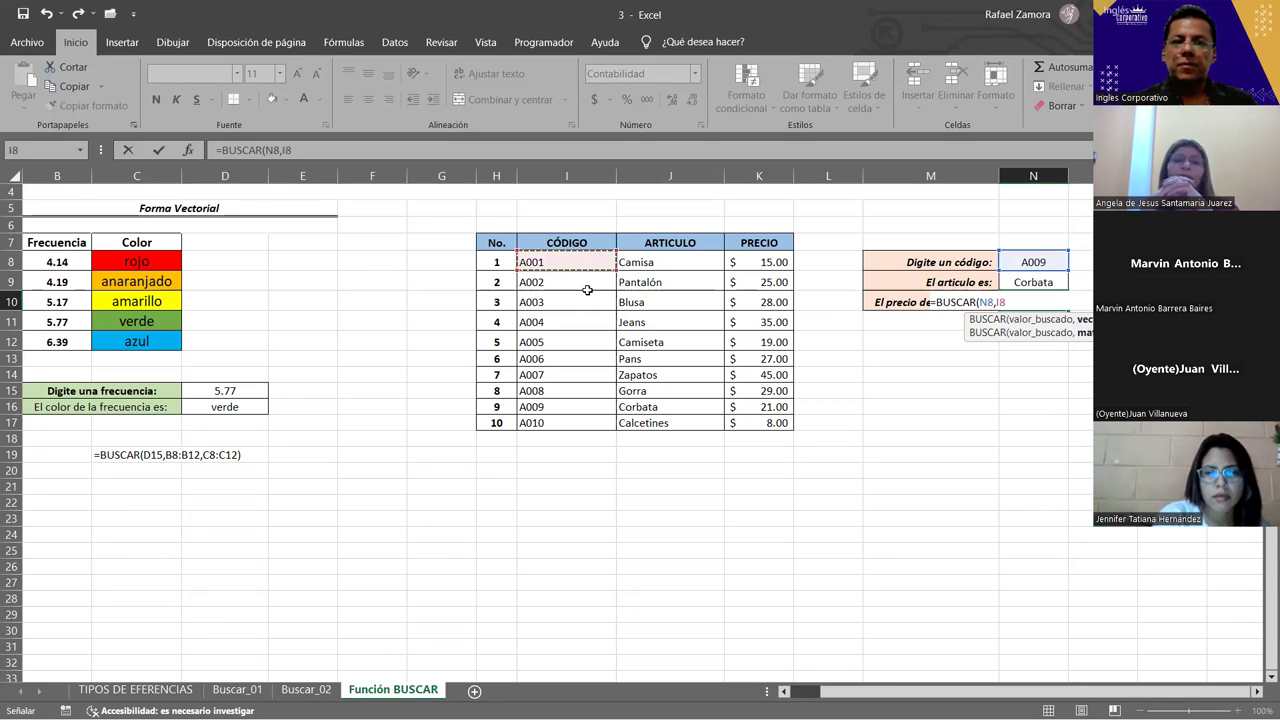
shift+click(561, 421)
text(,)
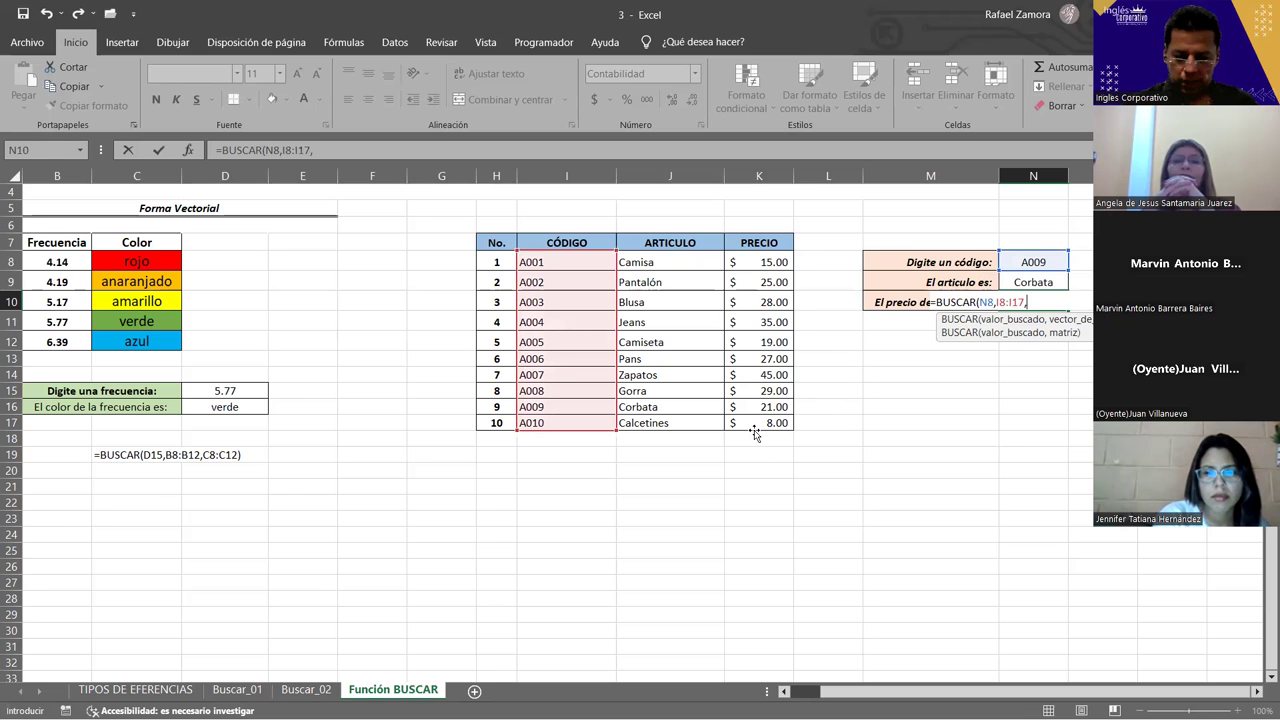
drag(755, 430, 755, 262)
key(Return)
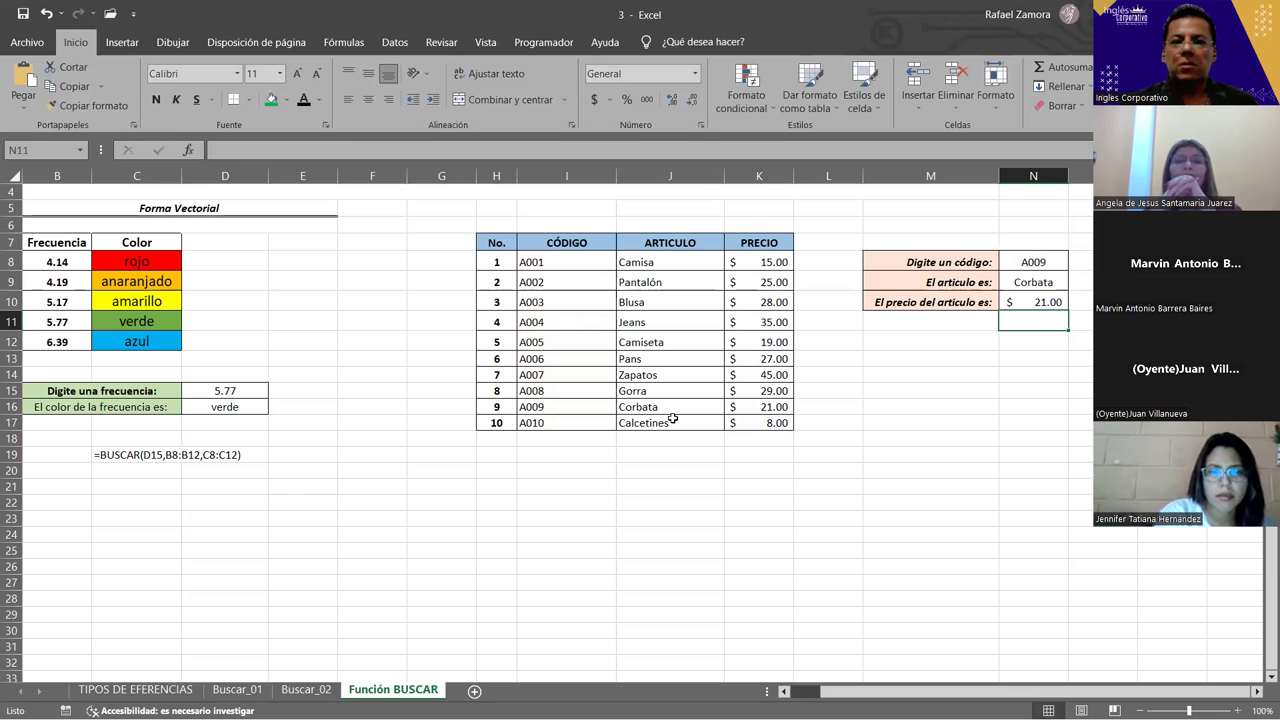
Change the code in N8 to A010, then to A003, so the lookups show Blusa at $28.00.
double_click(1037, 262)
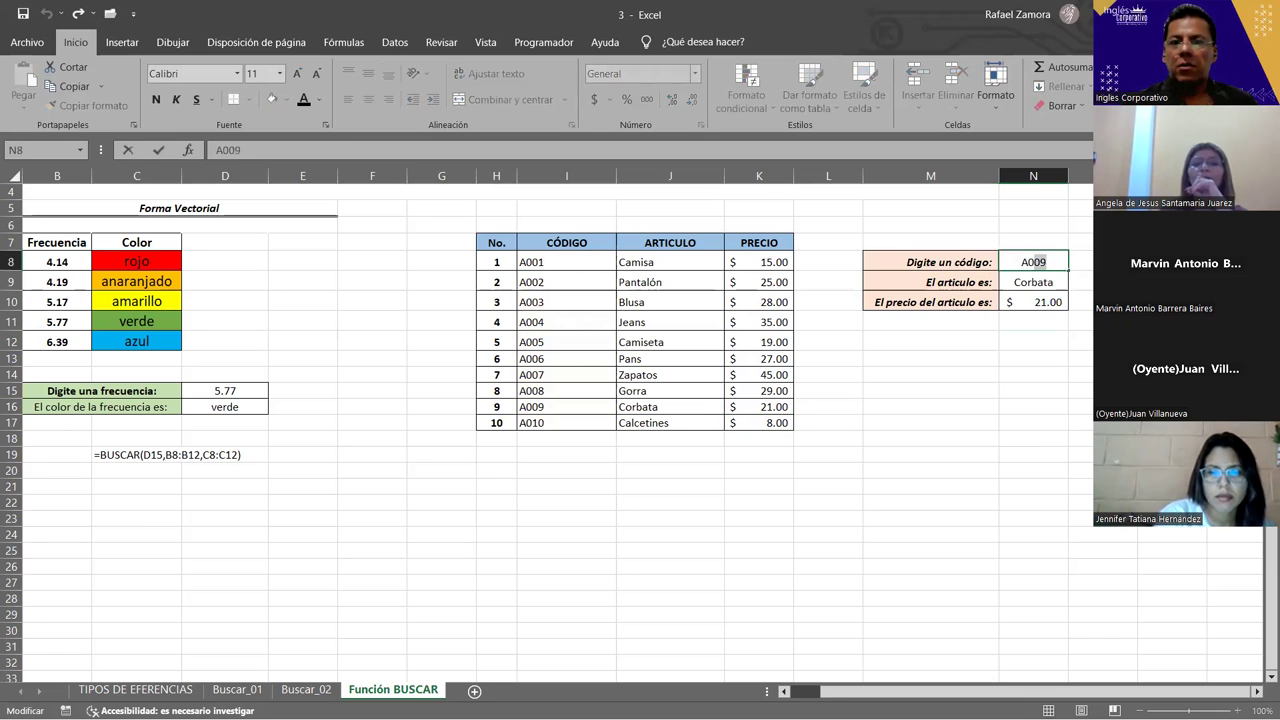
text(10)
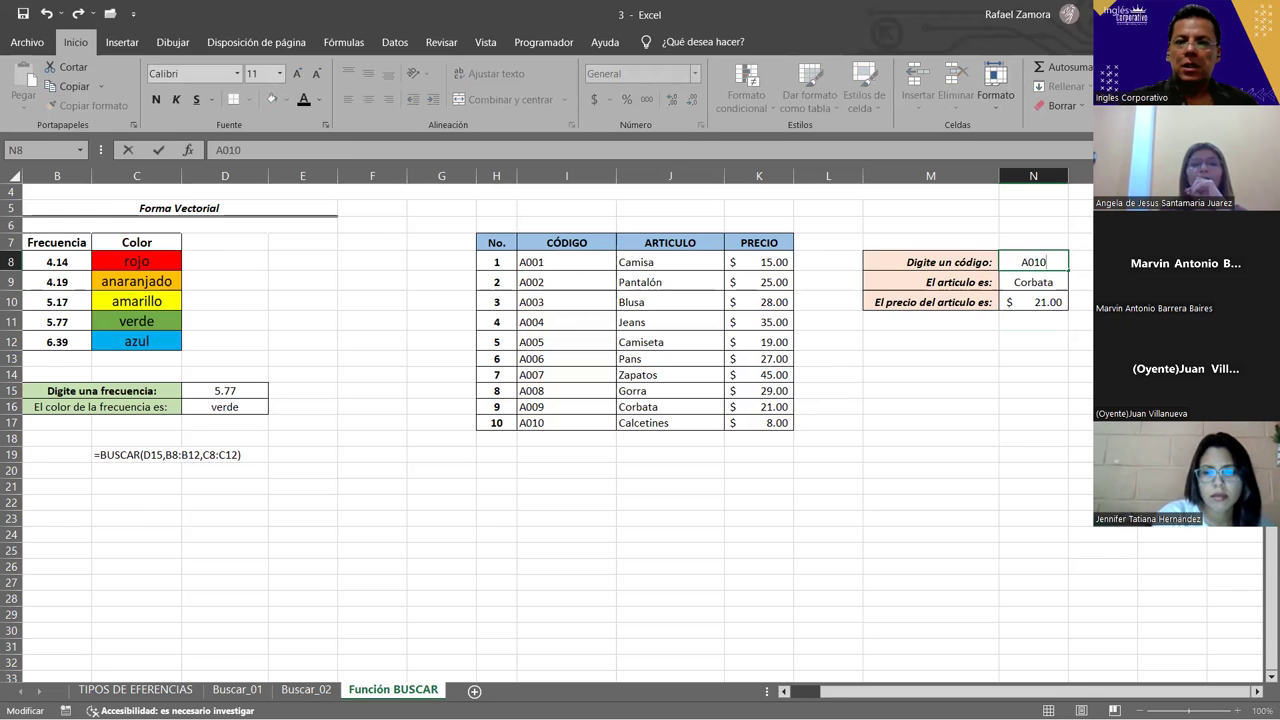
key(ctrl+Return)
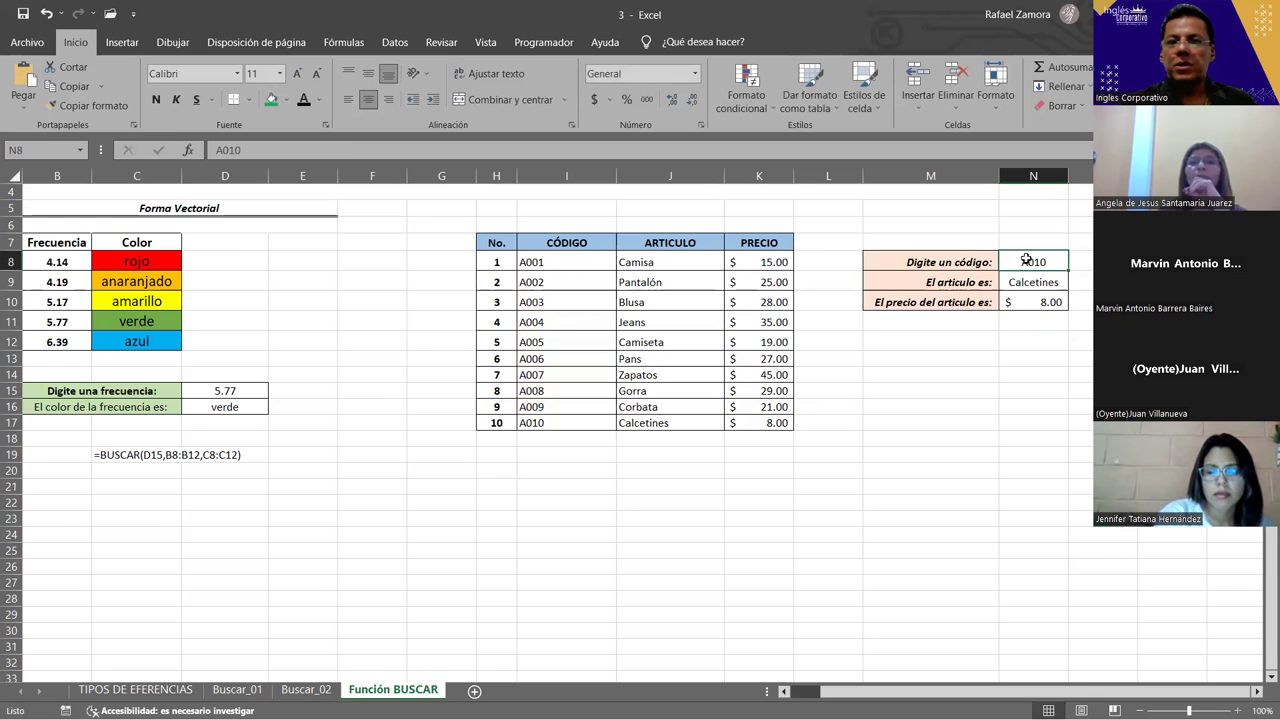
double_click(1039, 263)
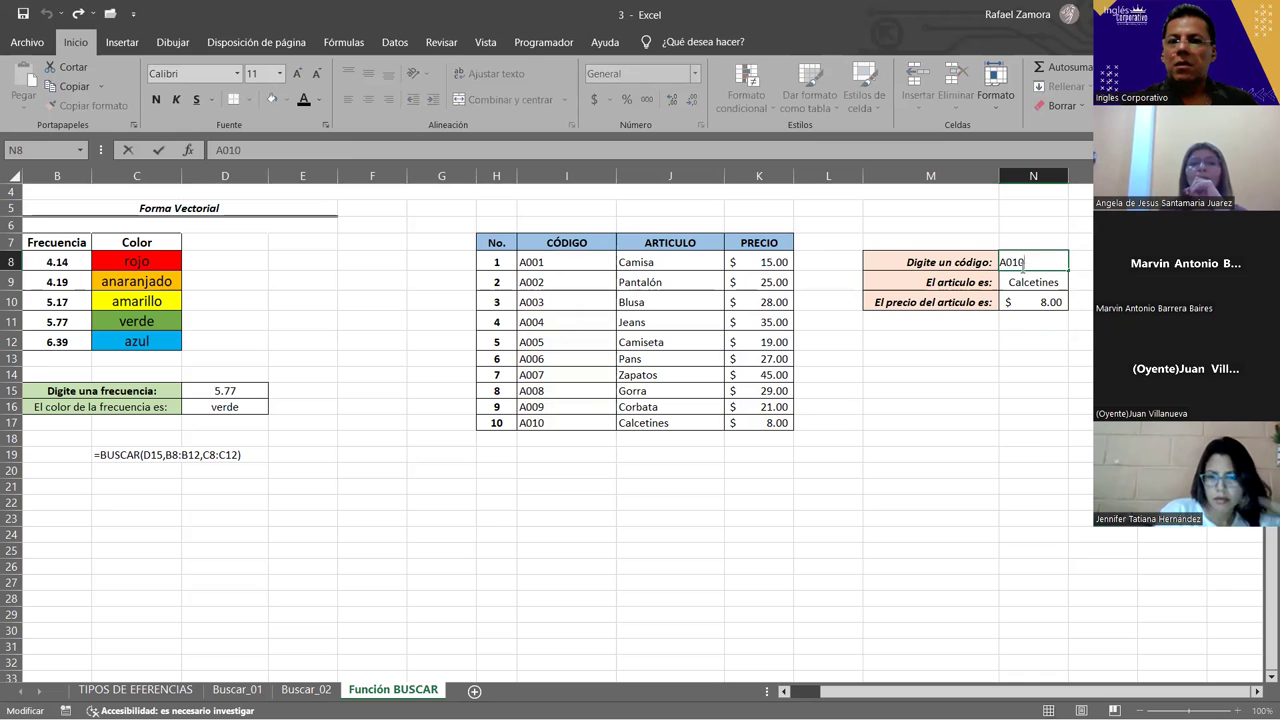
key(BackSpace)
key(BackSpace)
text(03)
key(ctrl+Return)
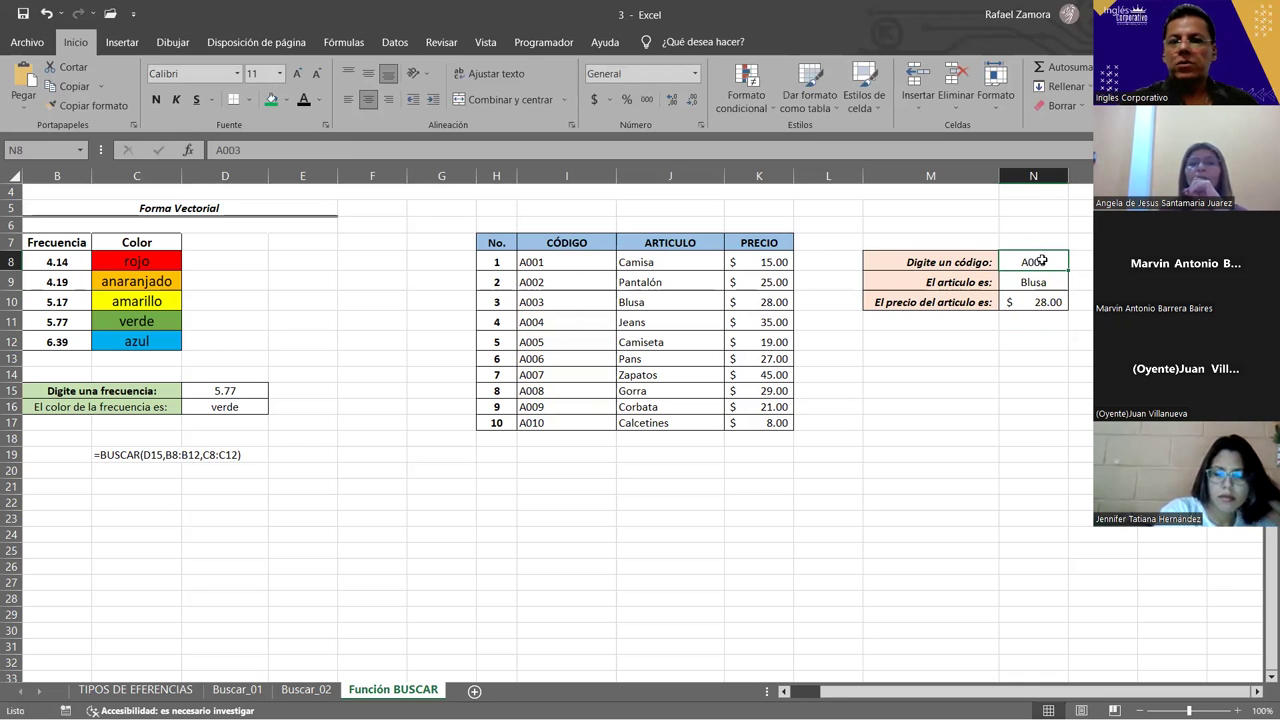
click(1058, 358)
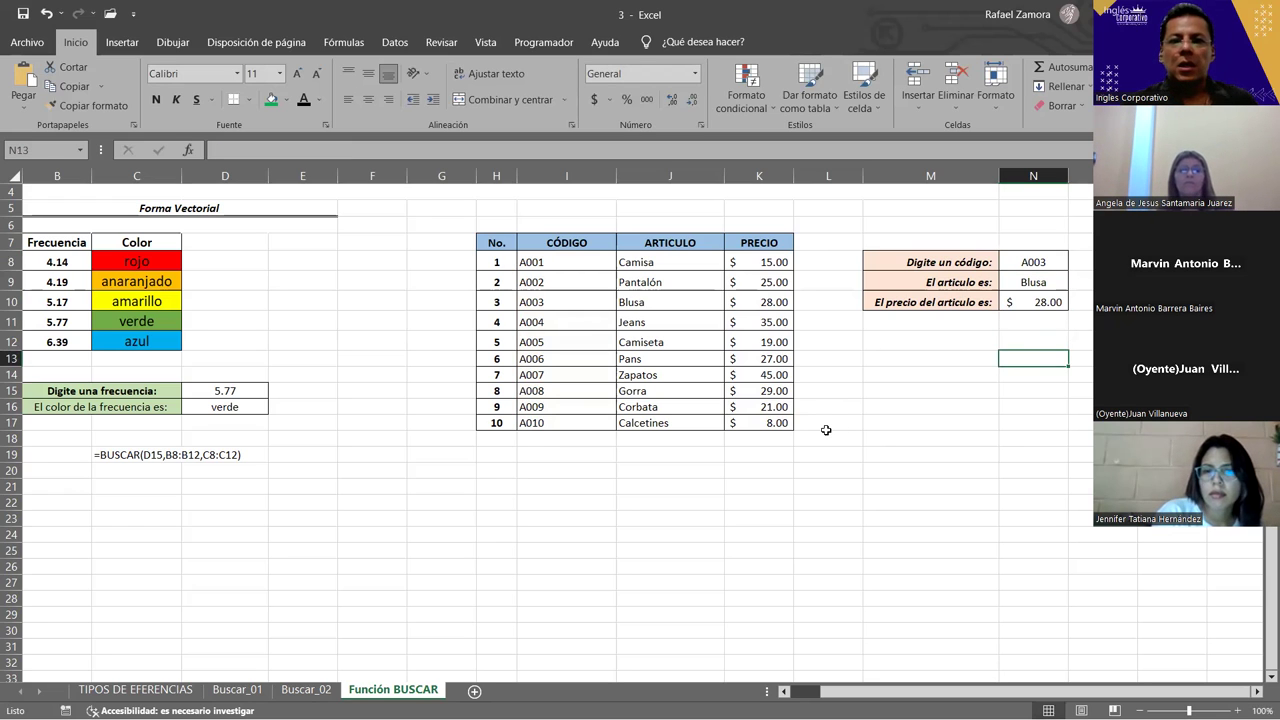
Review the N10 price formula's ranges and leave it unchanged.
click(1034, 300)
double_click(1034, 300)
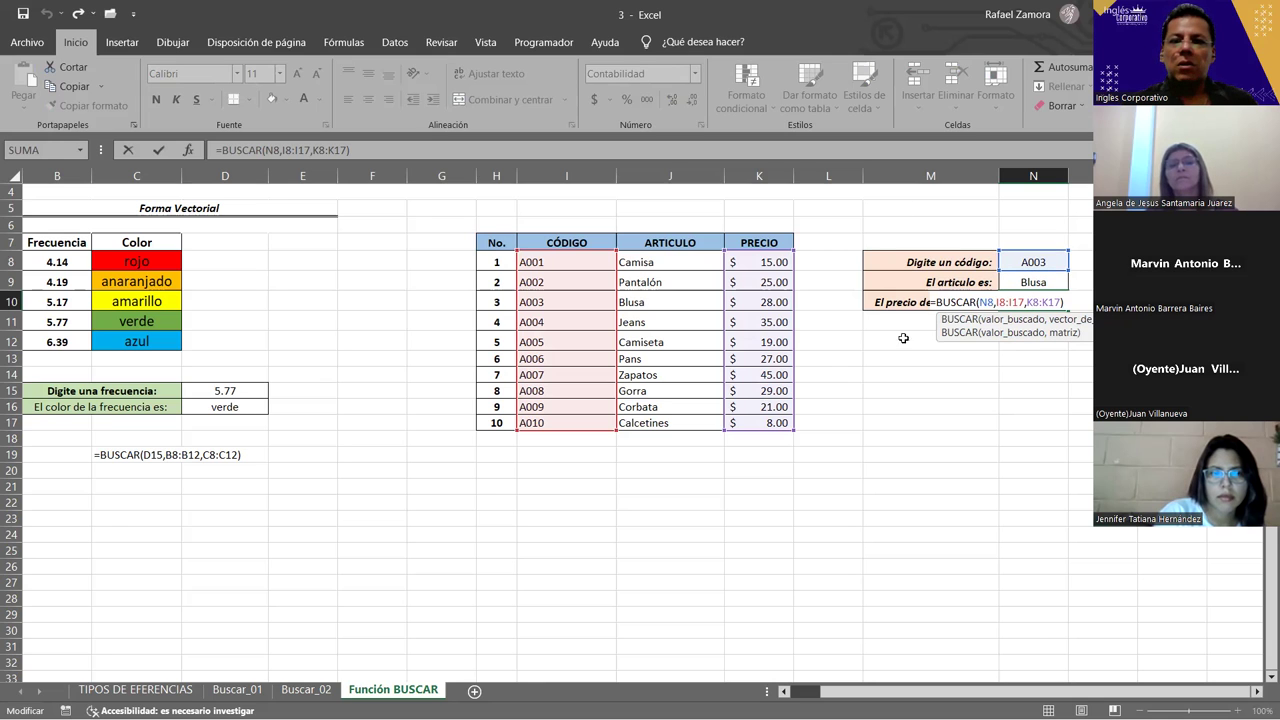
key(ctrl+Return)
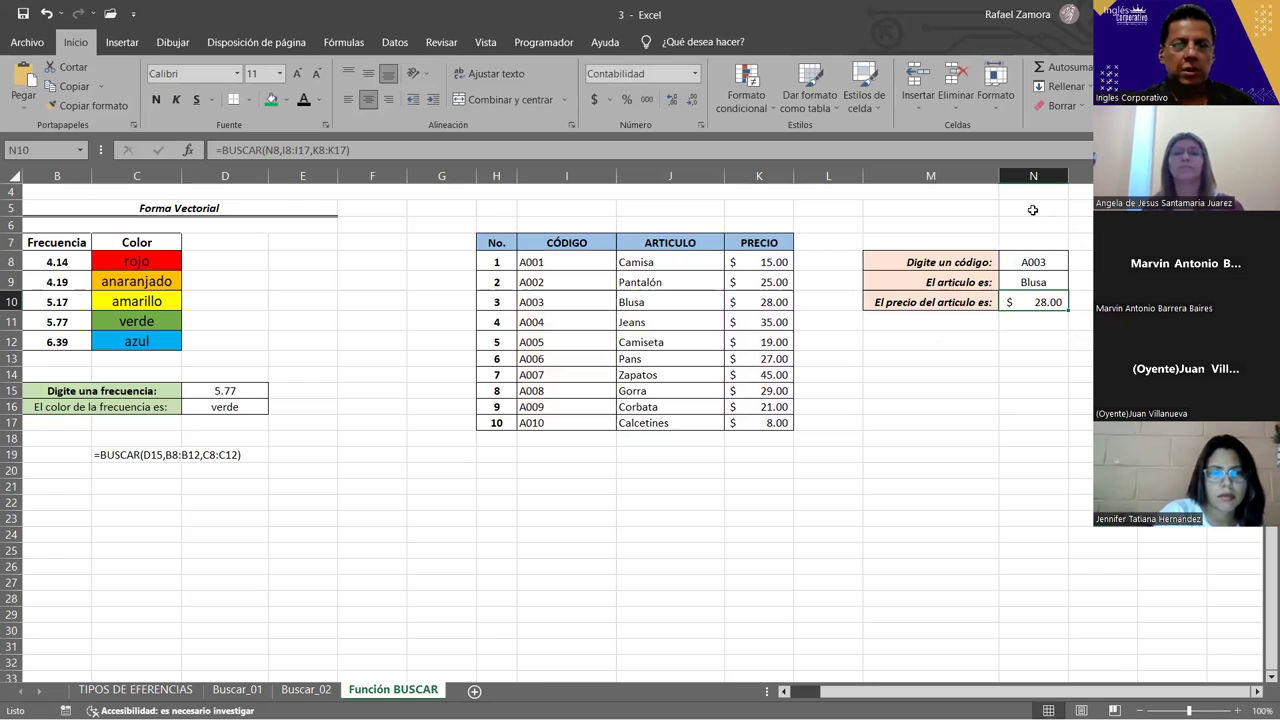
click(1070, 388)
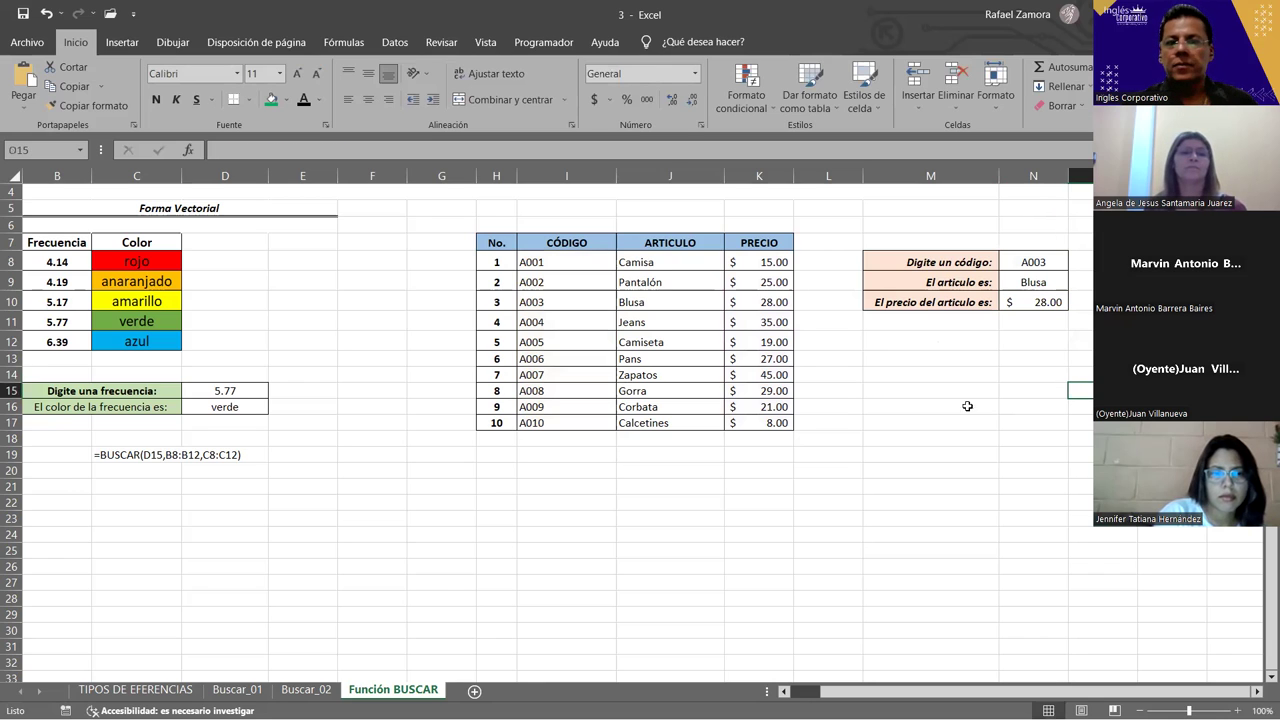
Switch to the Función BUSCAR sheet of the Sesión 6 Excel Intermedio Ingles Corporativo workbook.
click(731, 487)
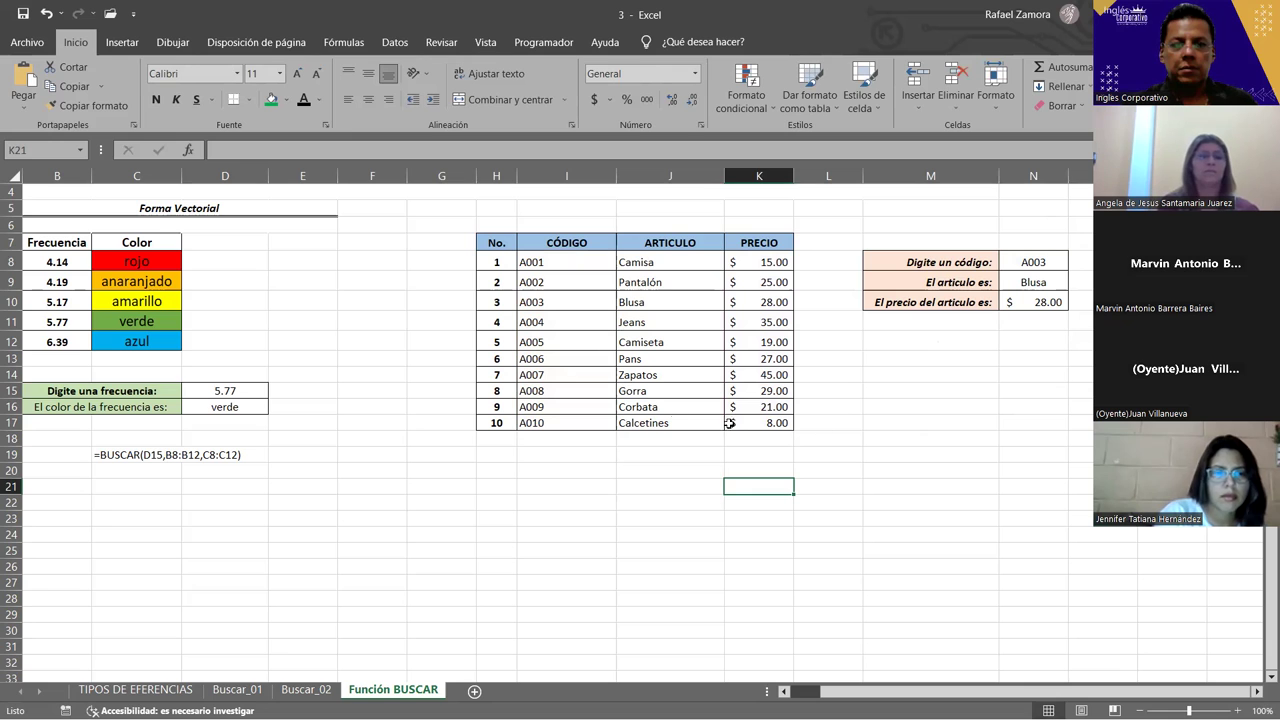
click(1045, 440)
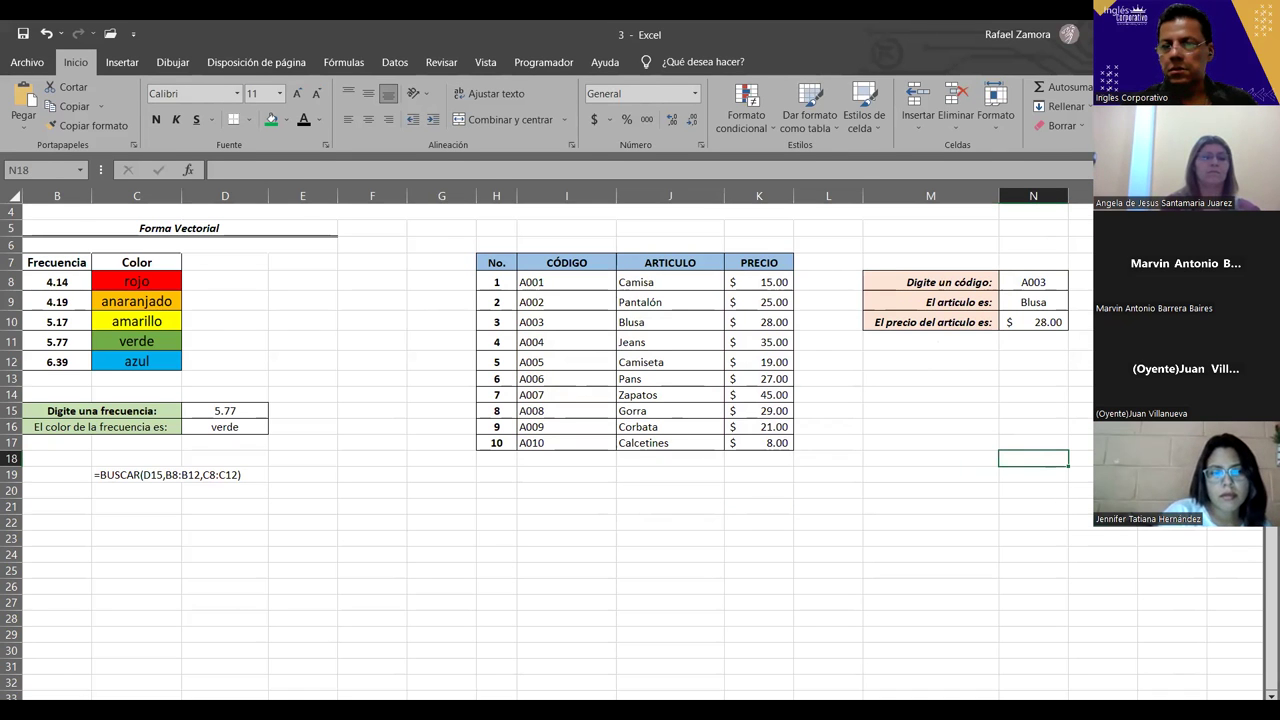
click(974, 505)
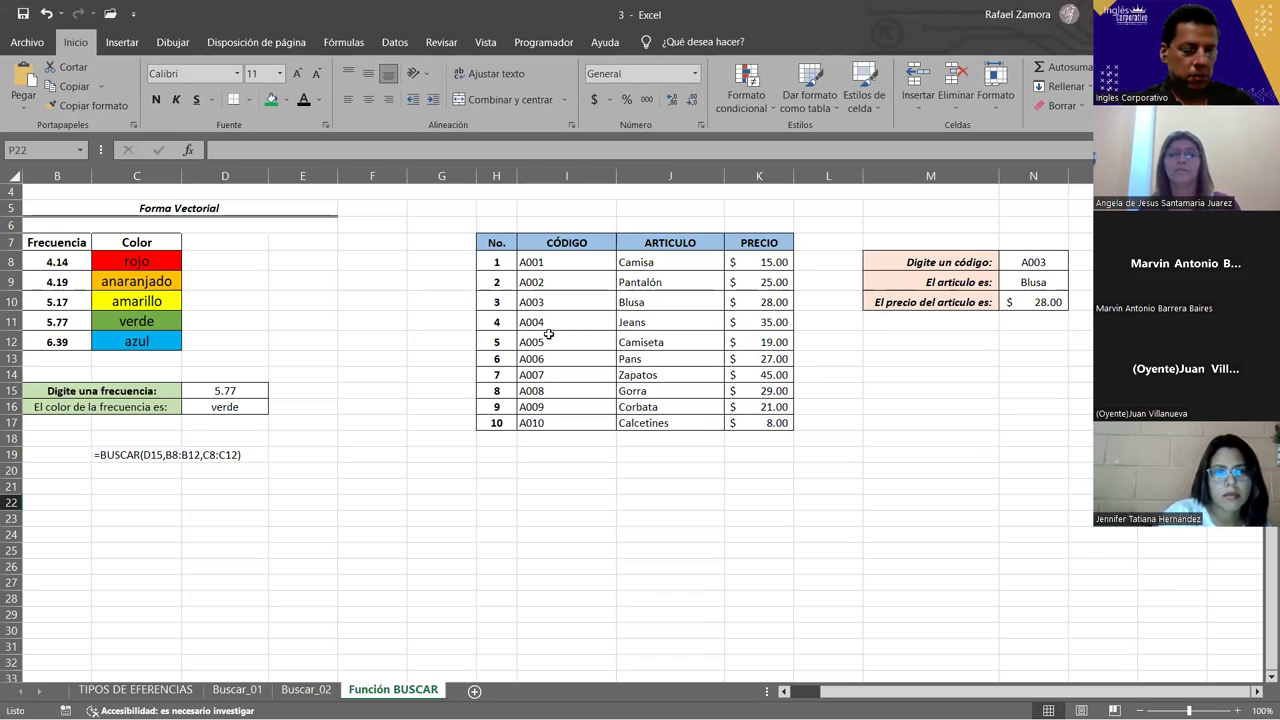
click(803, 508)
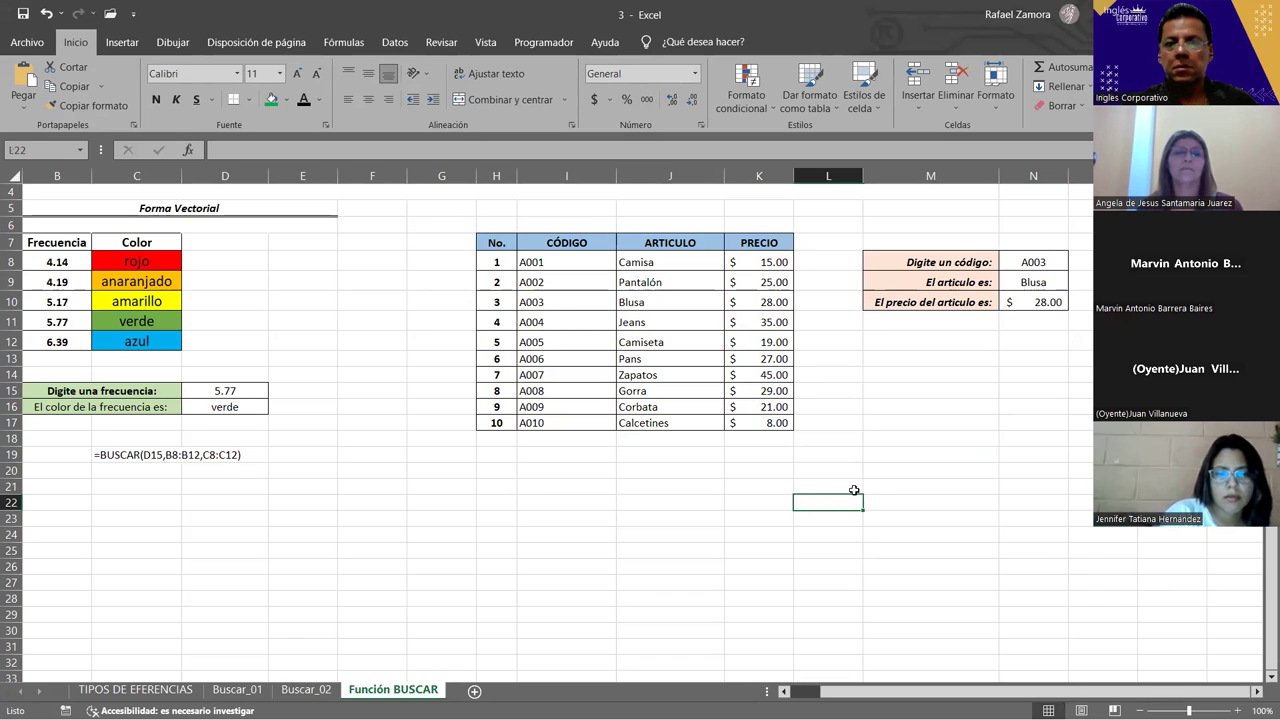
click(1075, 571)
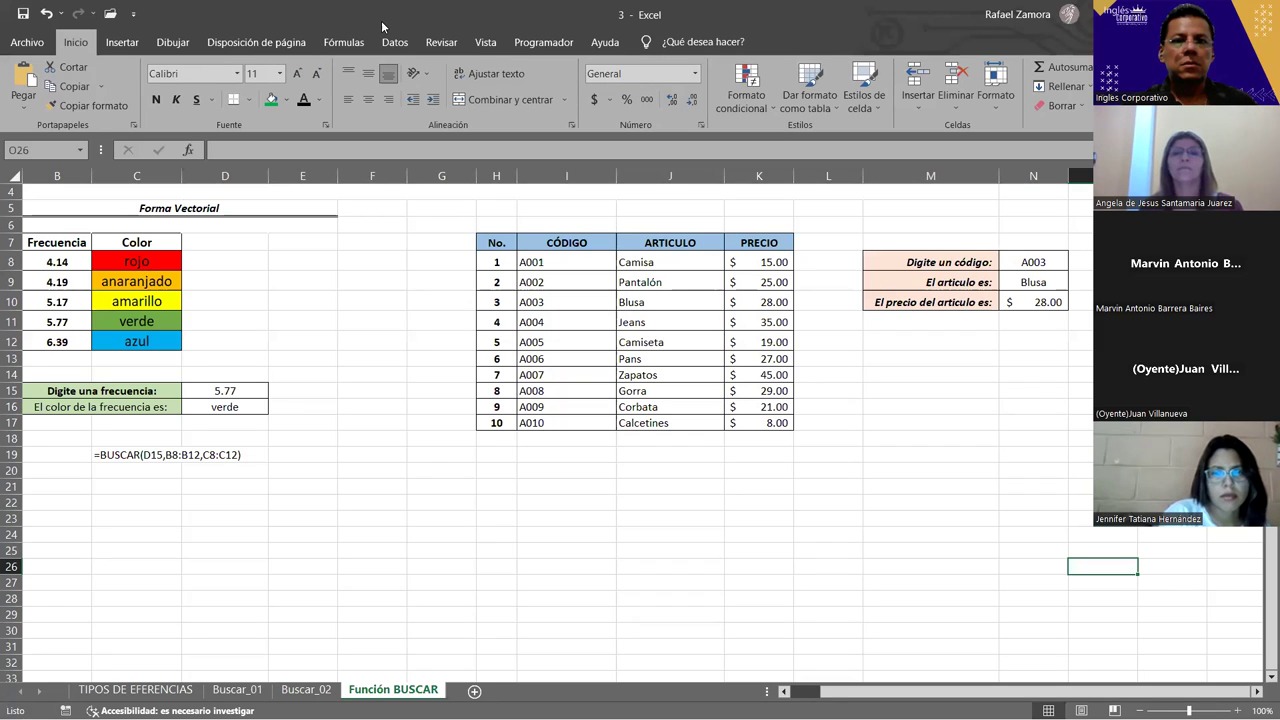
click(738, 500)
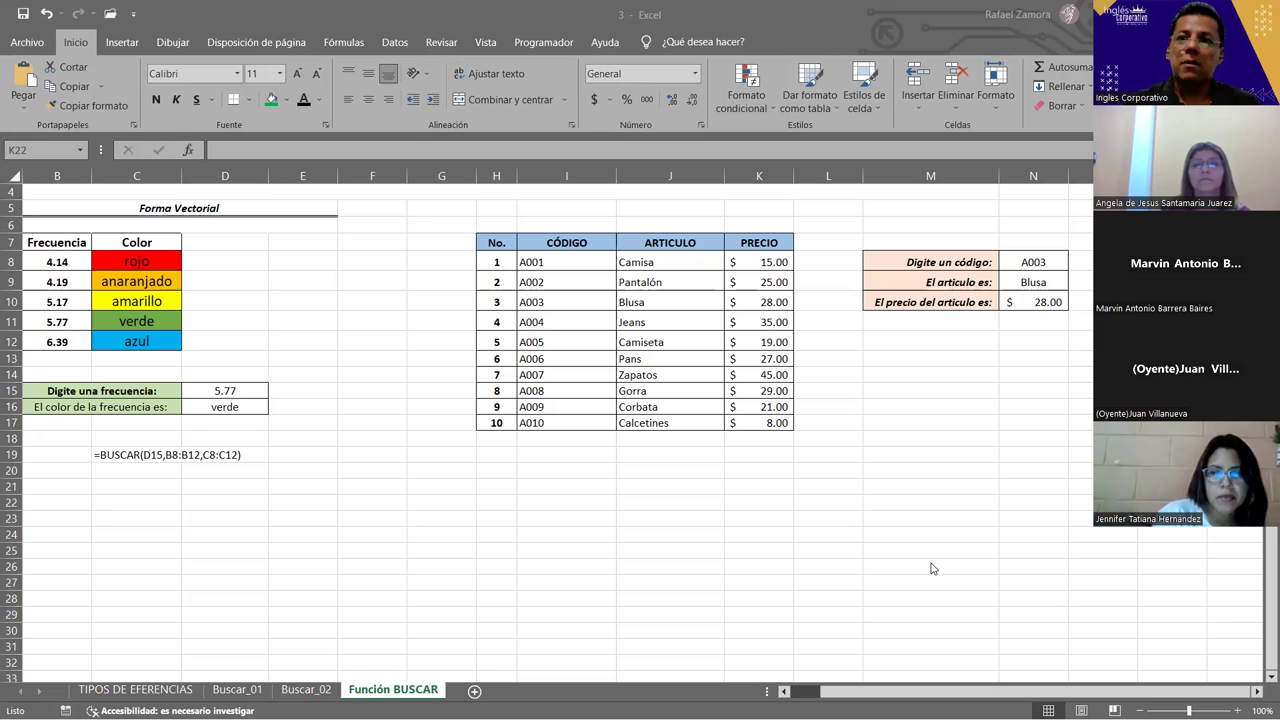
click(1075, 551)
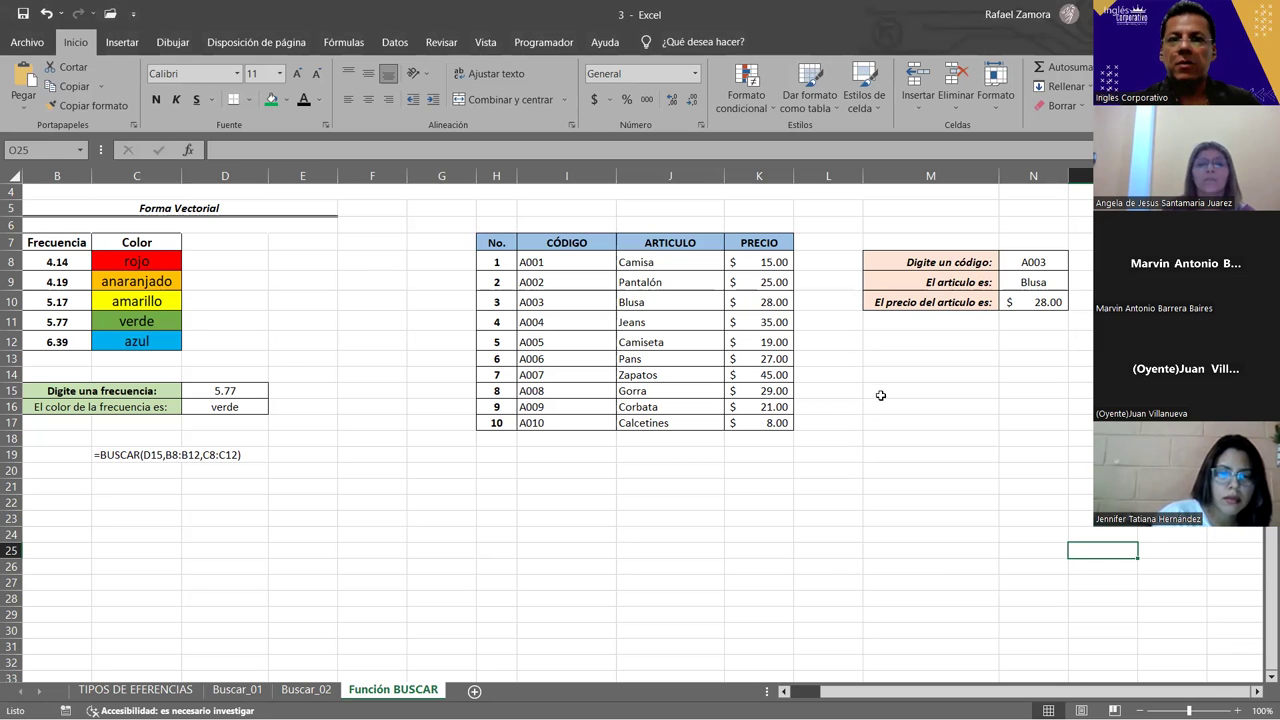
click(1020, 449)
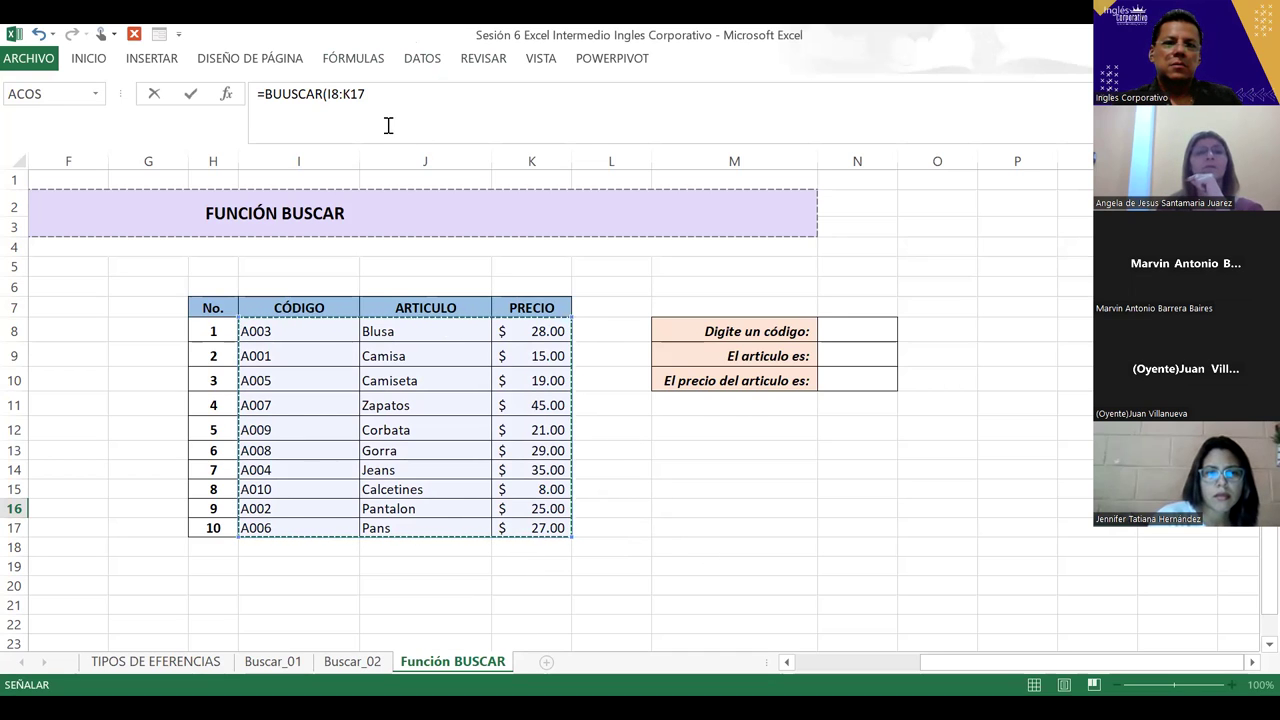
Cancel the unfinished formula and select the article table data I8:K16.
text(+)
click(680, 489)
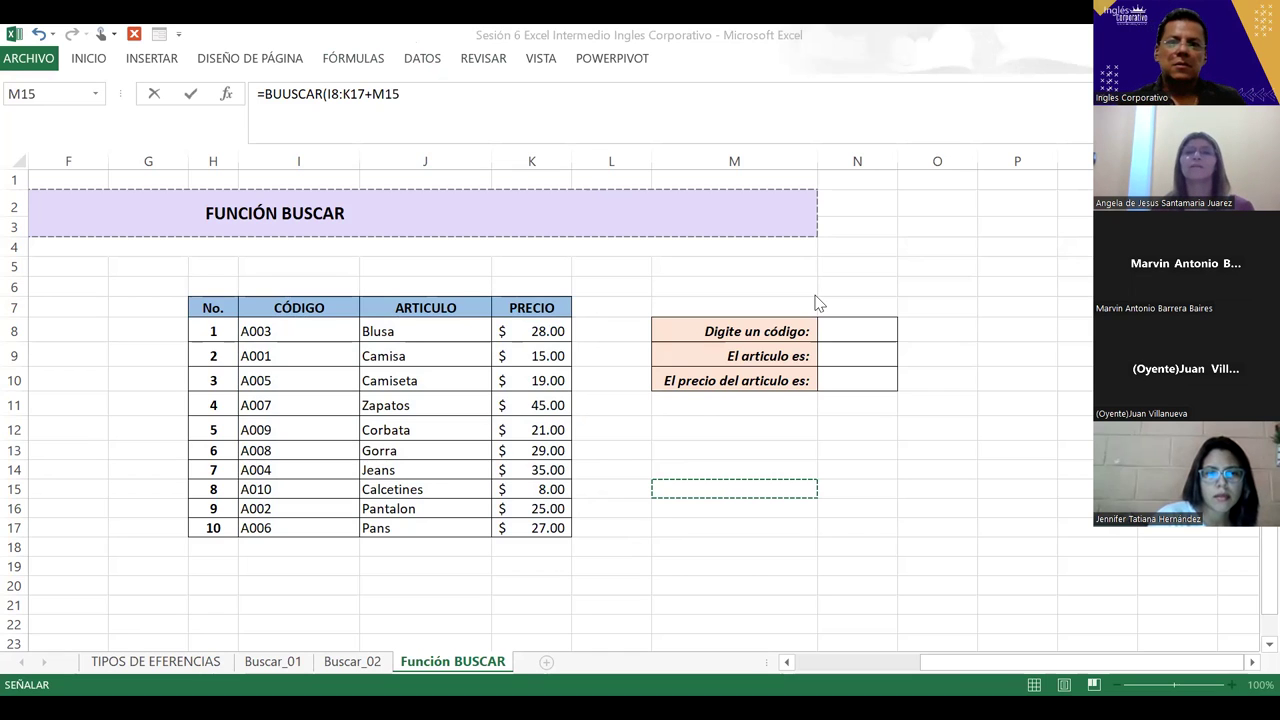
click(900, 47)
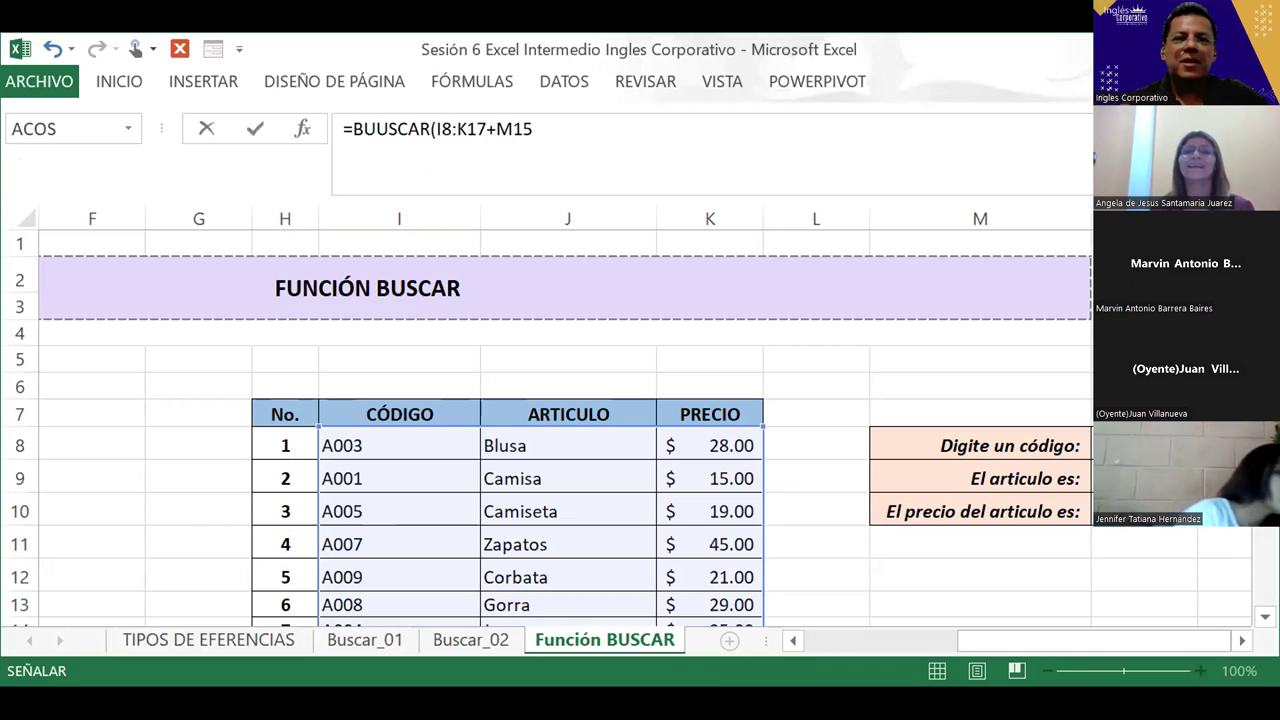
key(Escape)
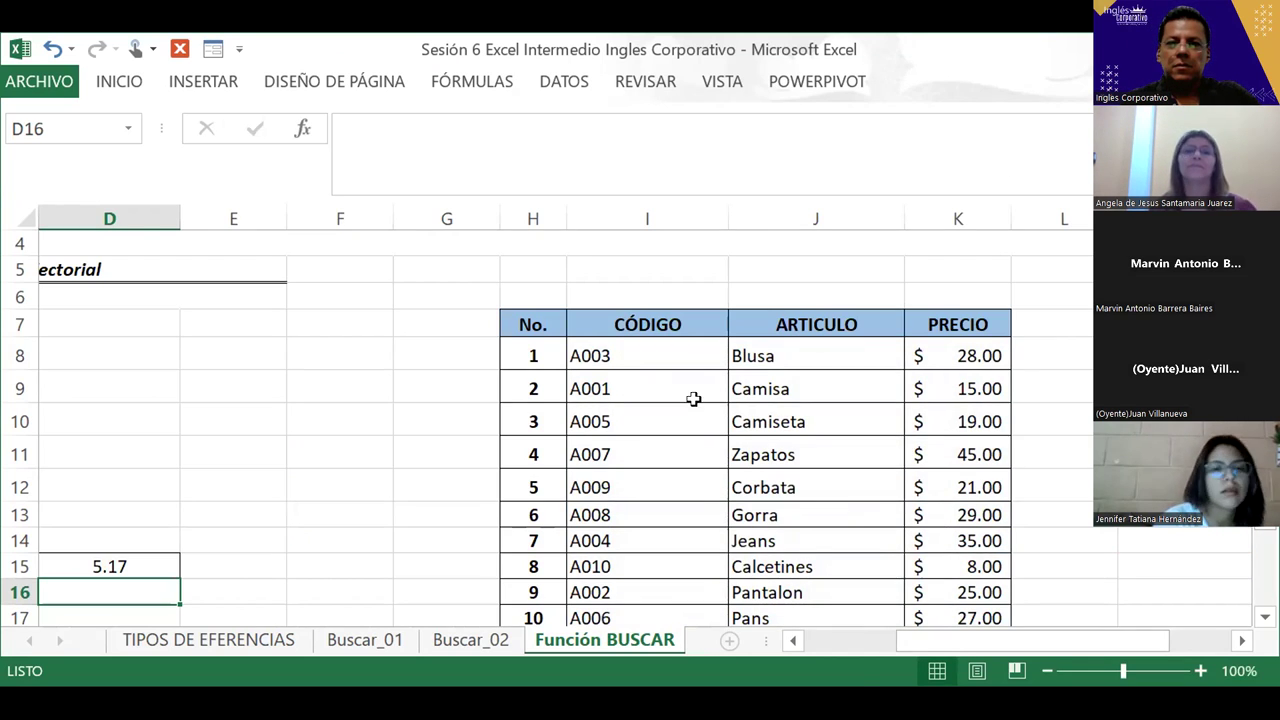
mouse_move(572, 350)
mouse_down()
mouse_move(912, 594)
mouse_move(934, 530)
mouse_up()
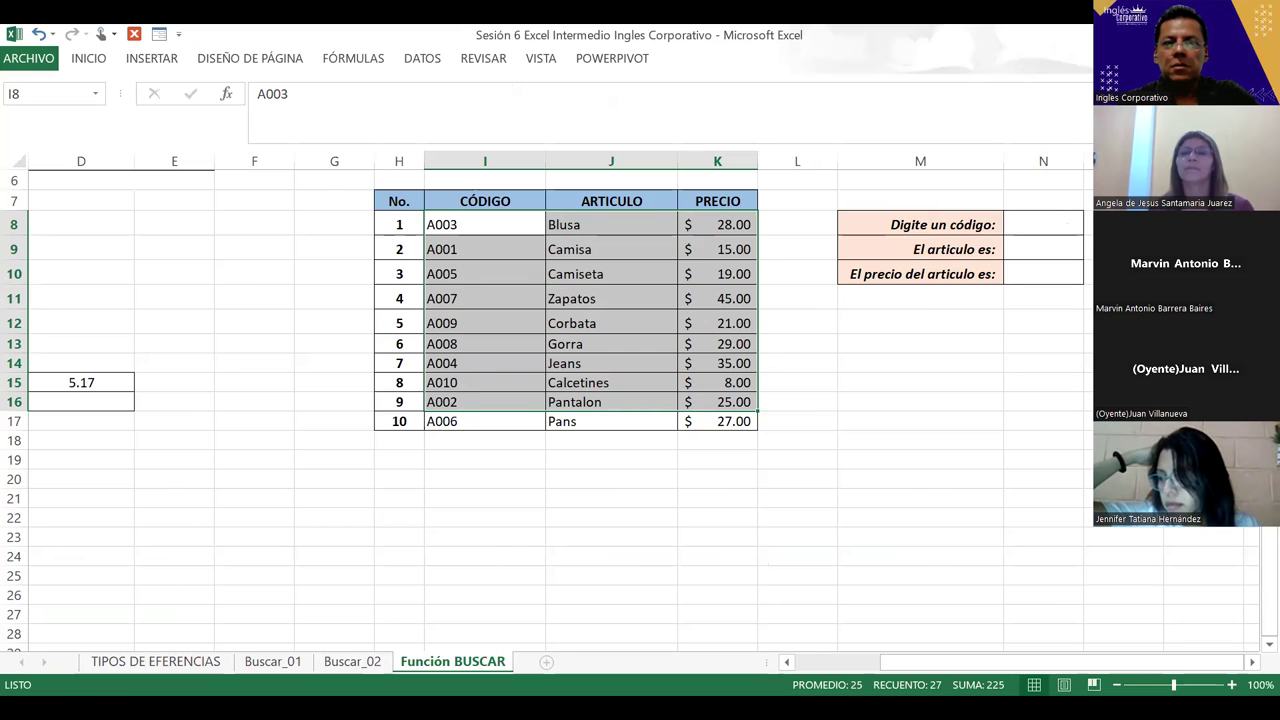
click(1029, 224)
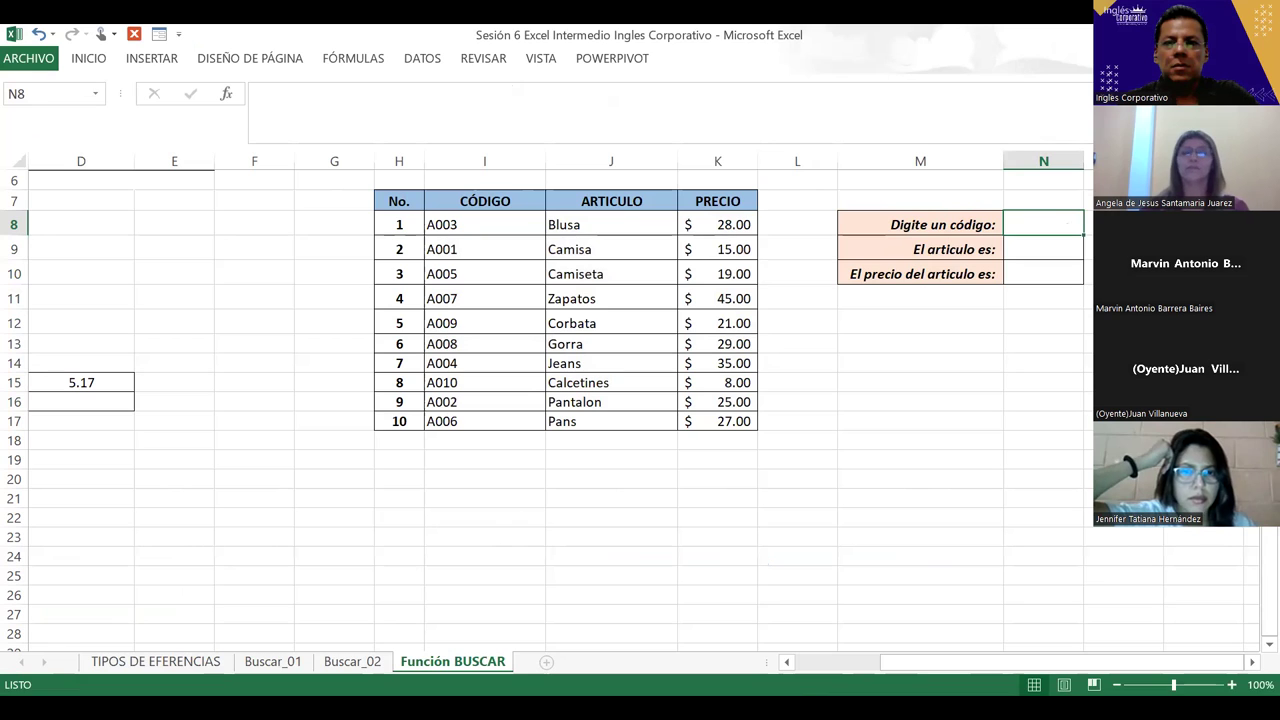
text(C)
key(BackSpace)
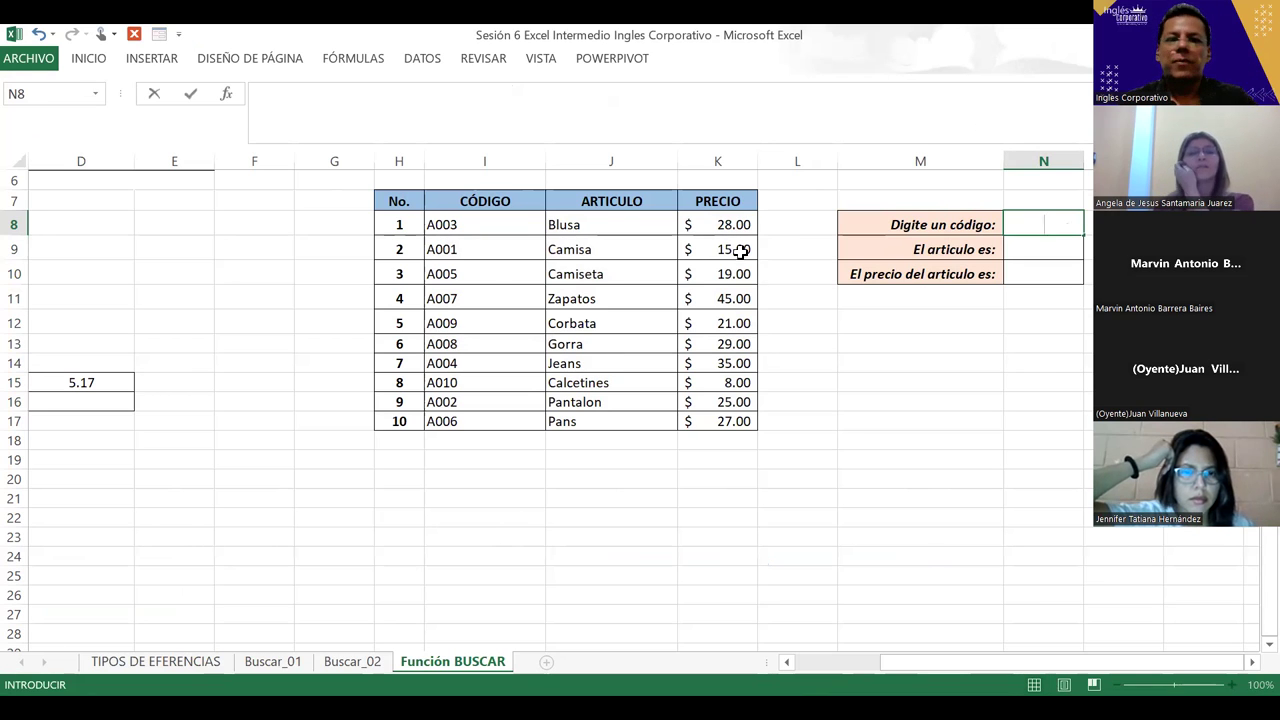
click(447, 200)
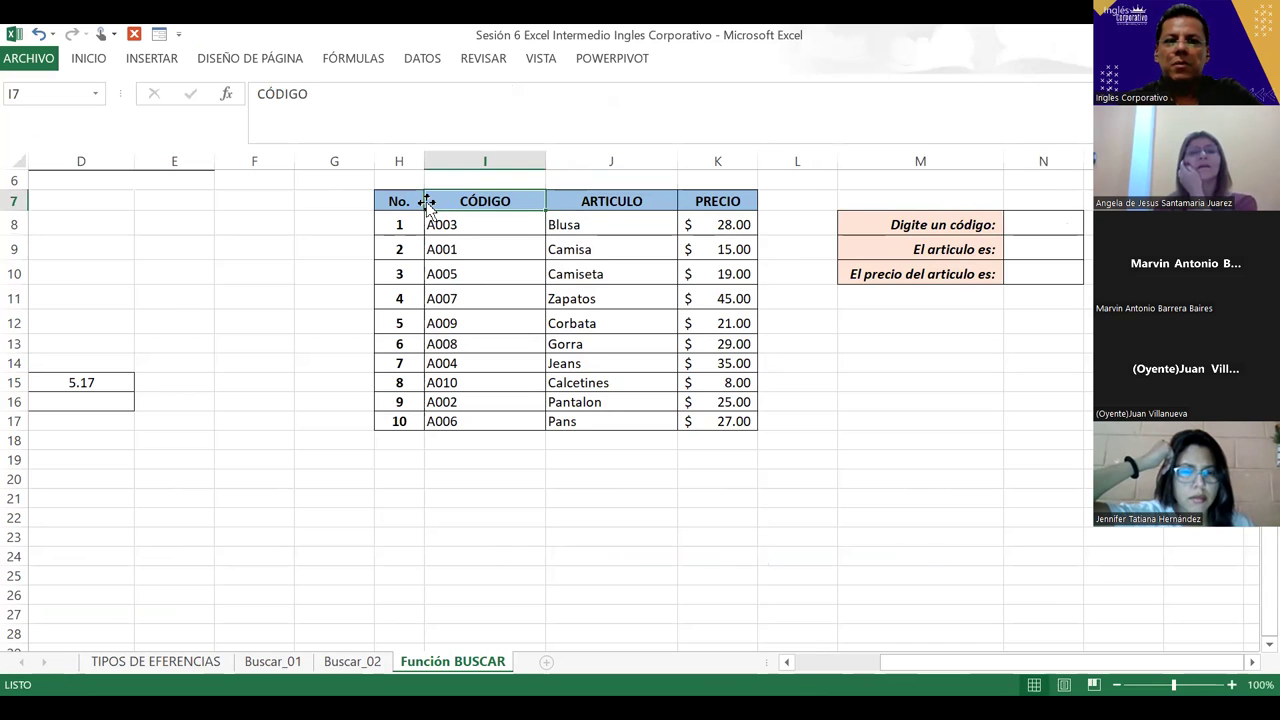
drag(447, 201, 726, 421)
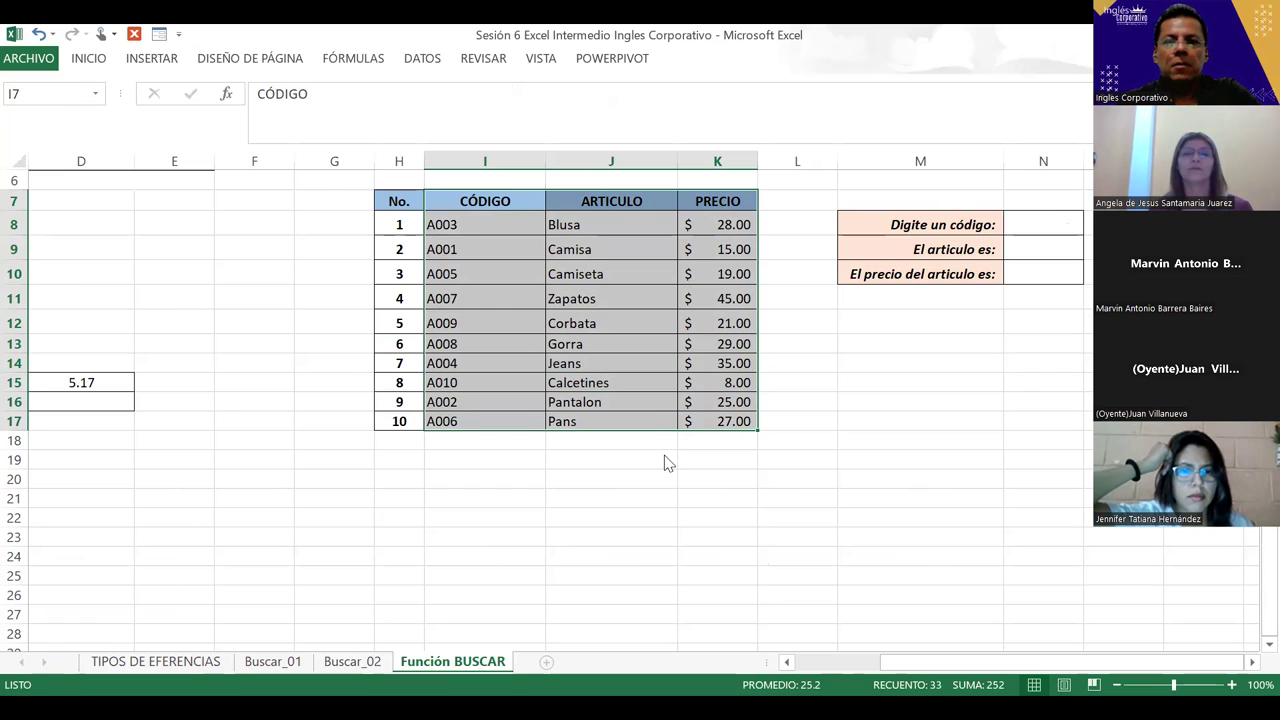
click(421, 60)
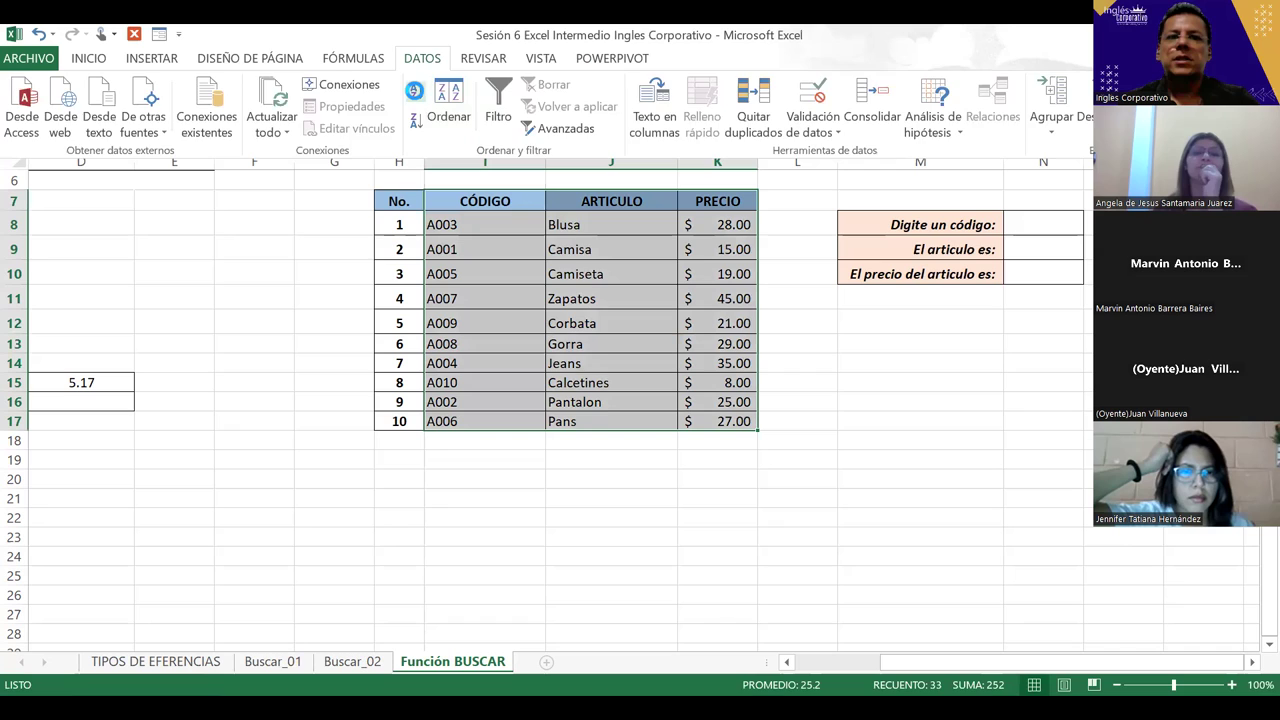
click(416, 91)
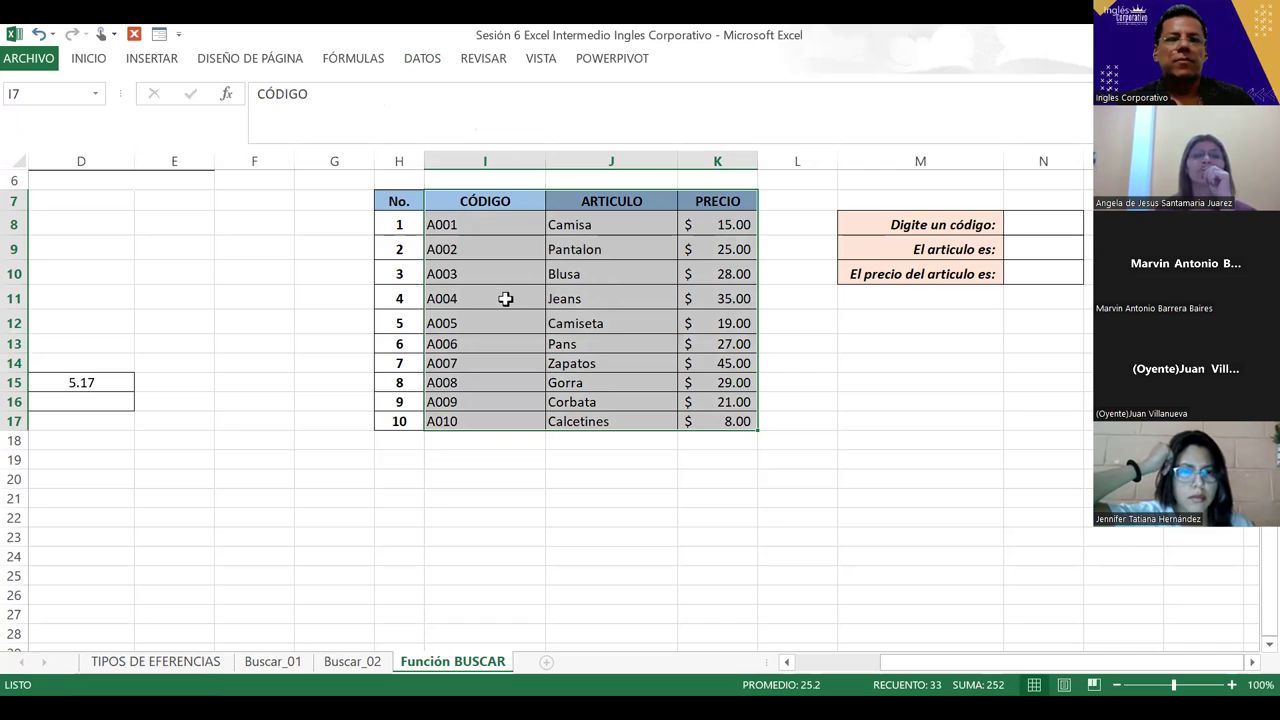
click(421, 58)
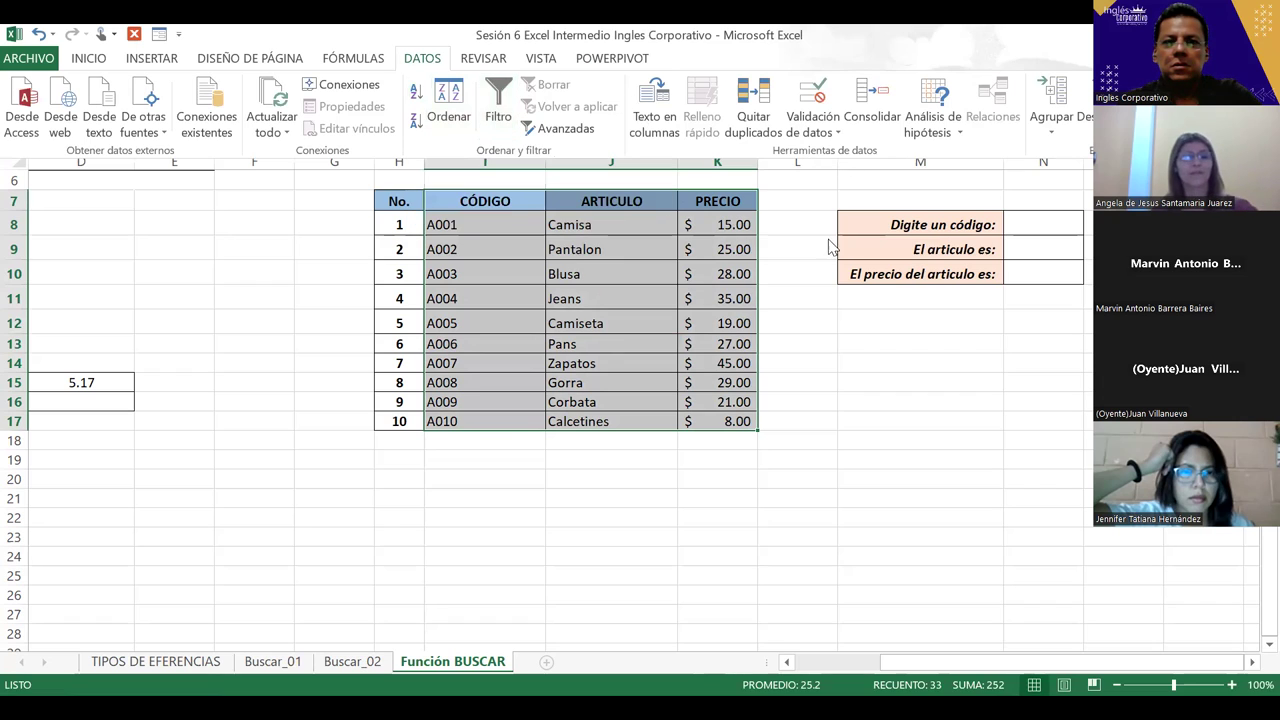
click(936, 418)
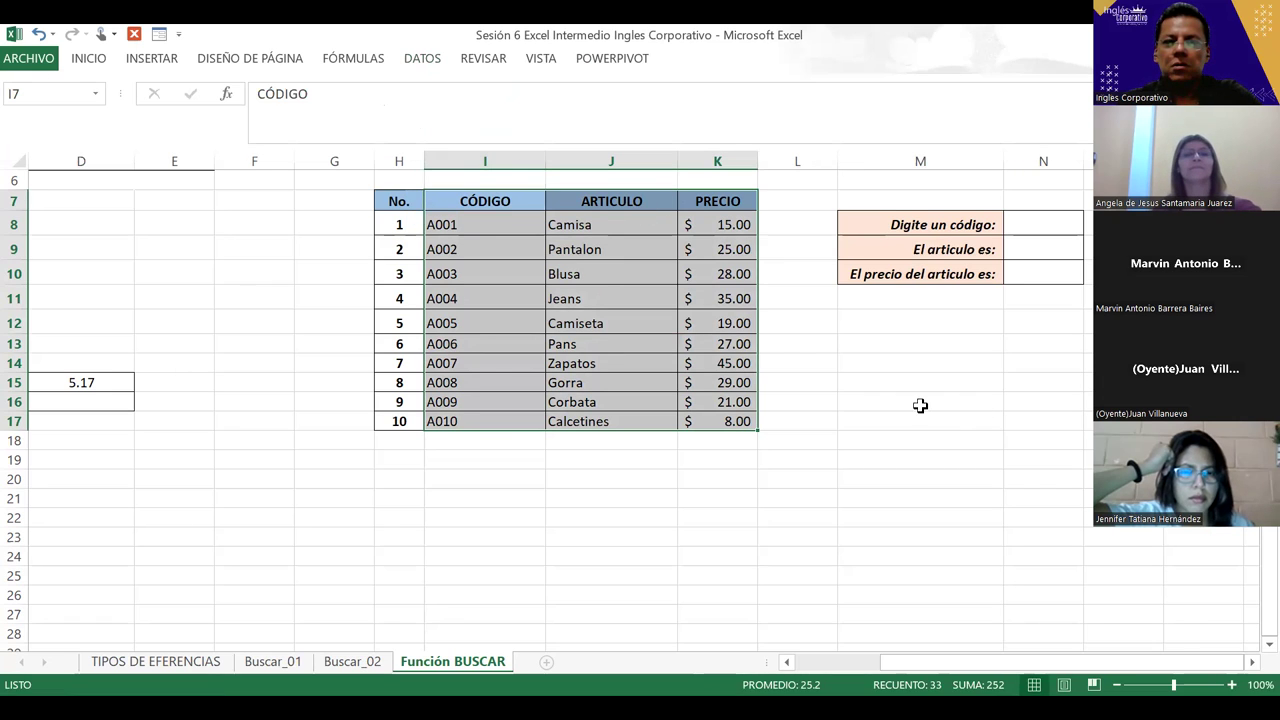
click(420, 58)
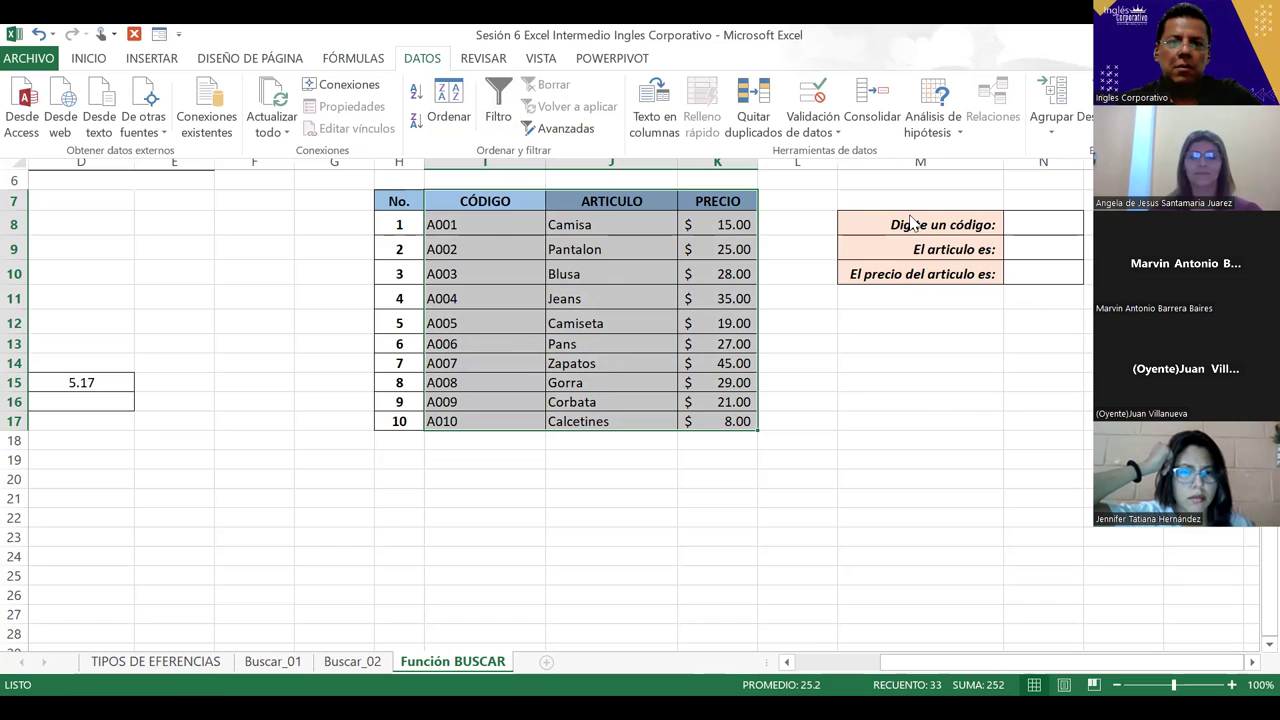
key(ctrl+z)
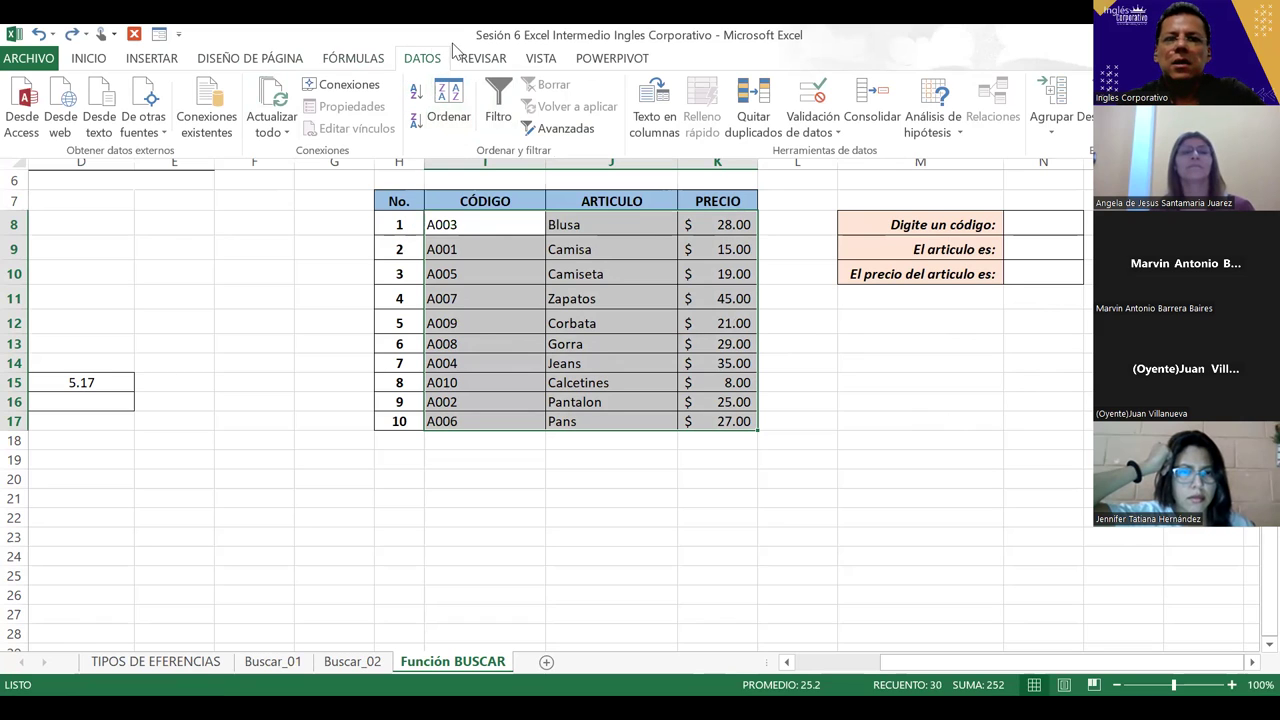
Sort the article table by CÓDIGO, A to Z, then start entering a code in N8.
click(456, 125)
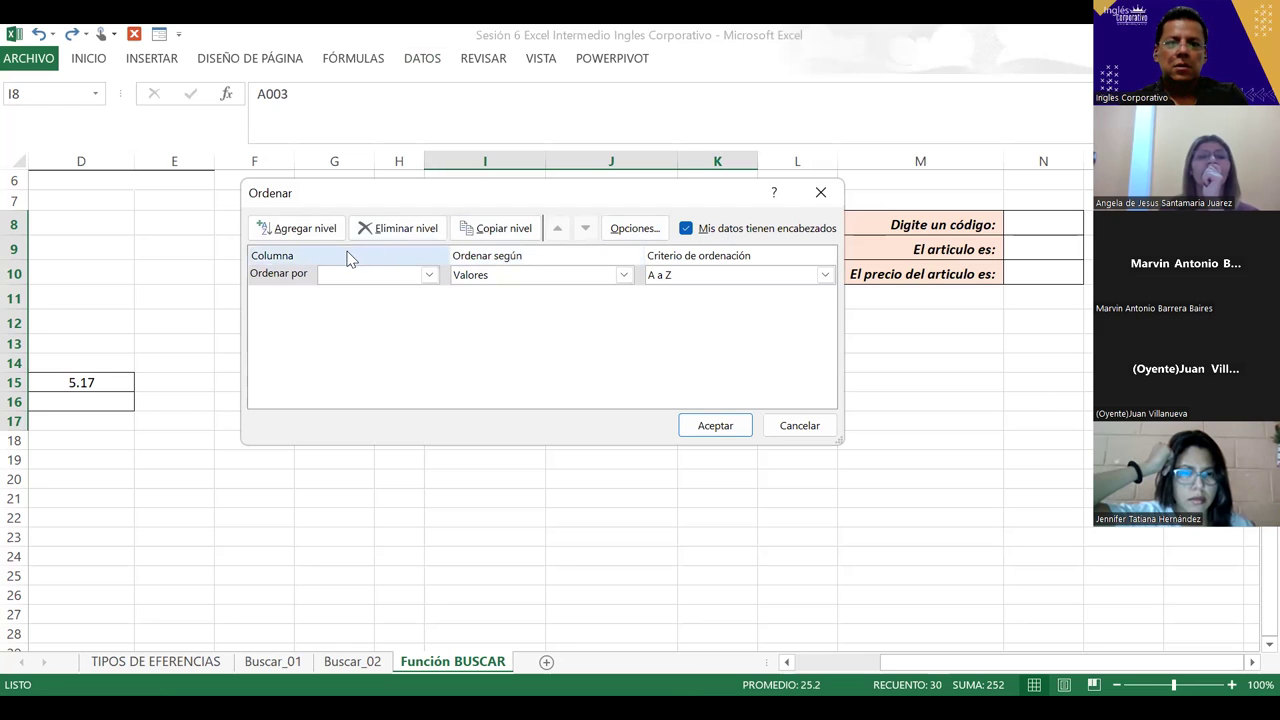
click(428, 276)
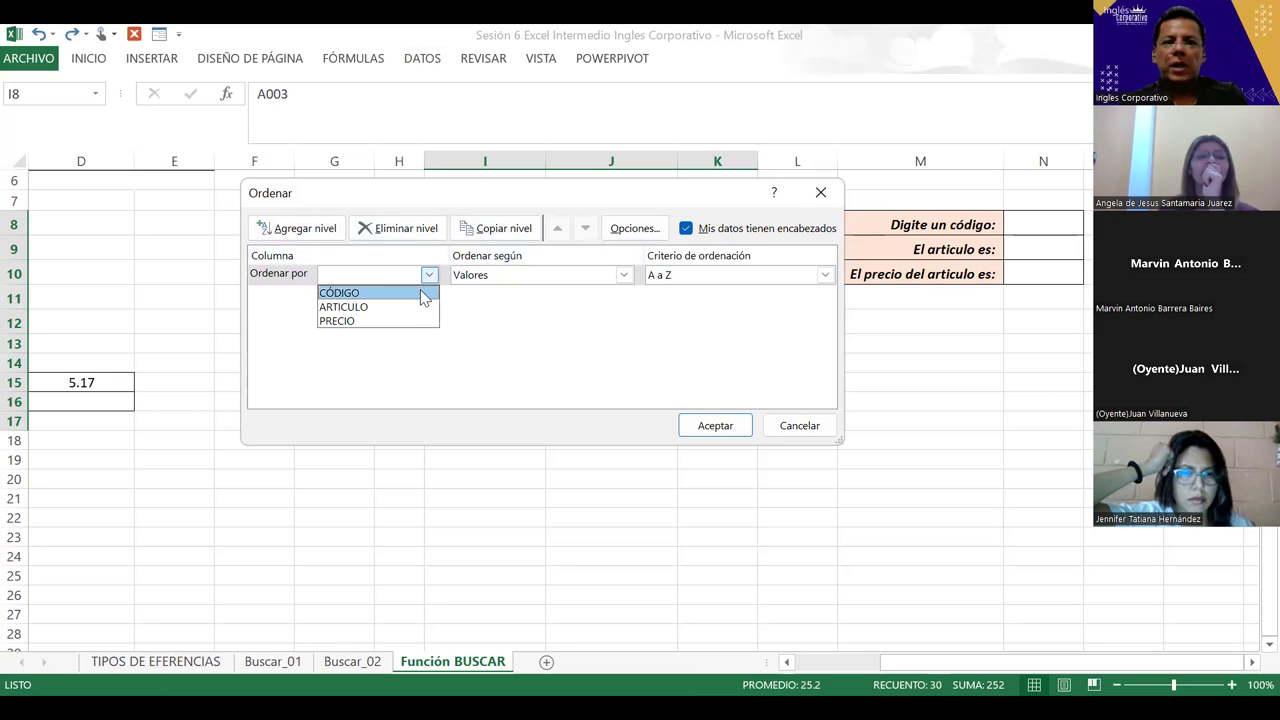
click(391, 295)
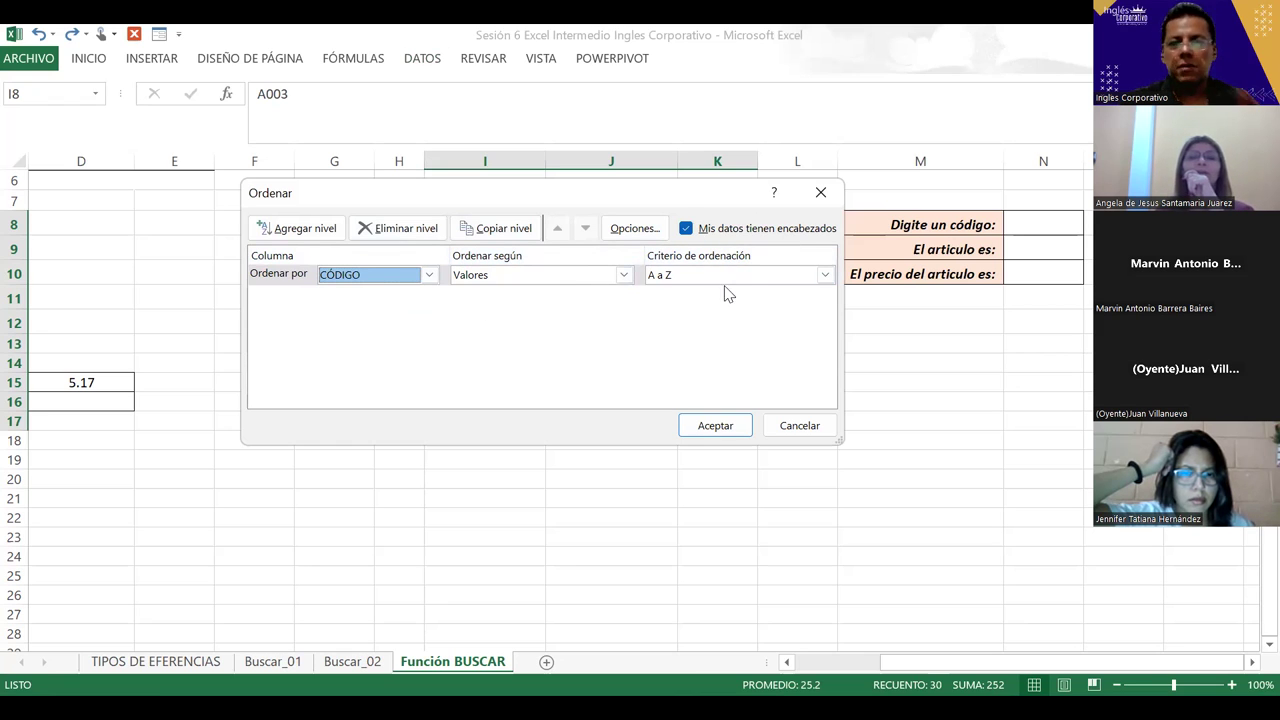
click(713, 426)
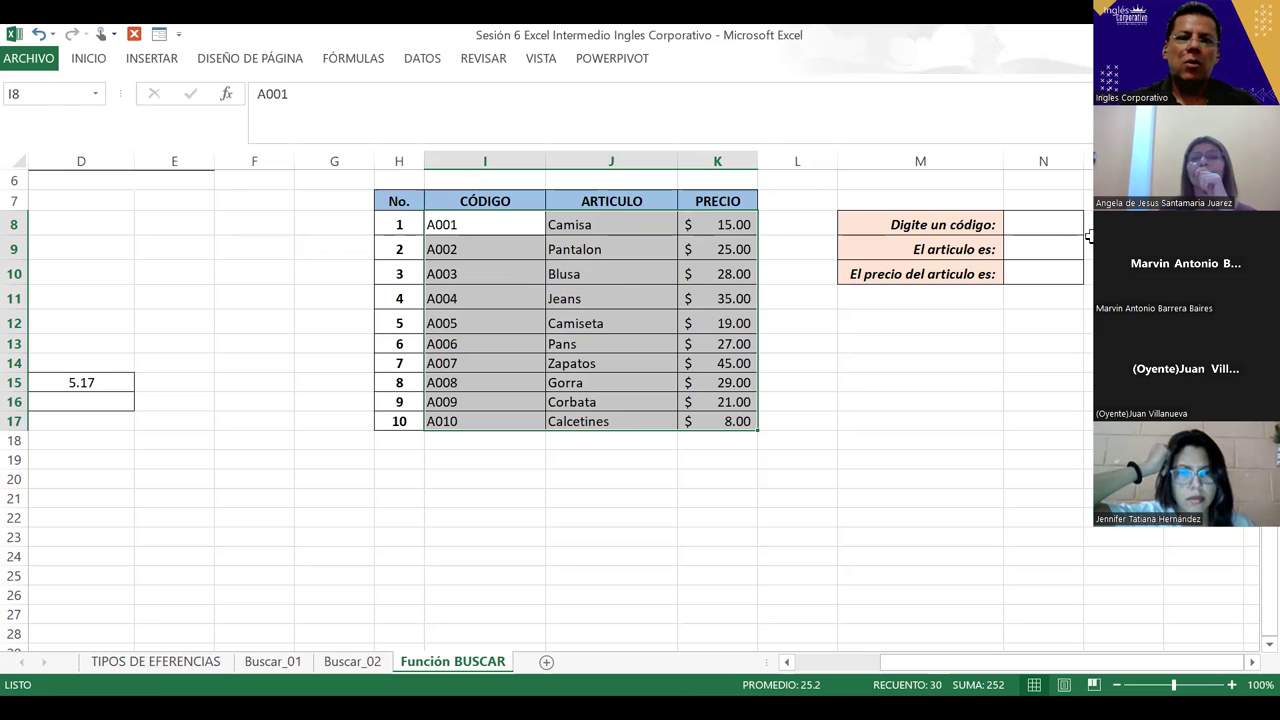
click(1056, 227)
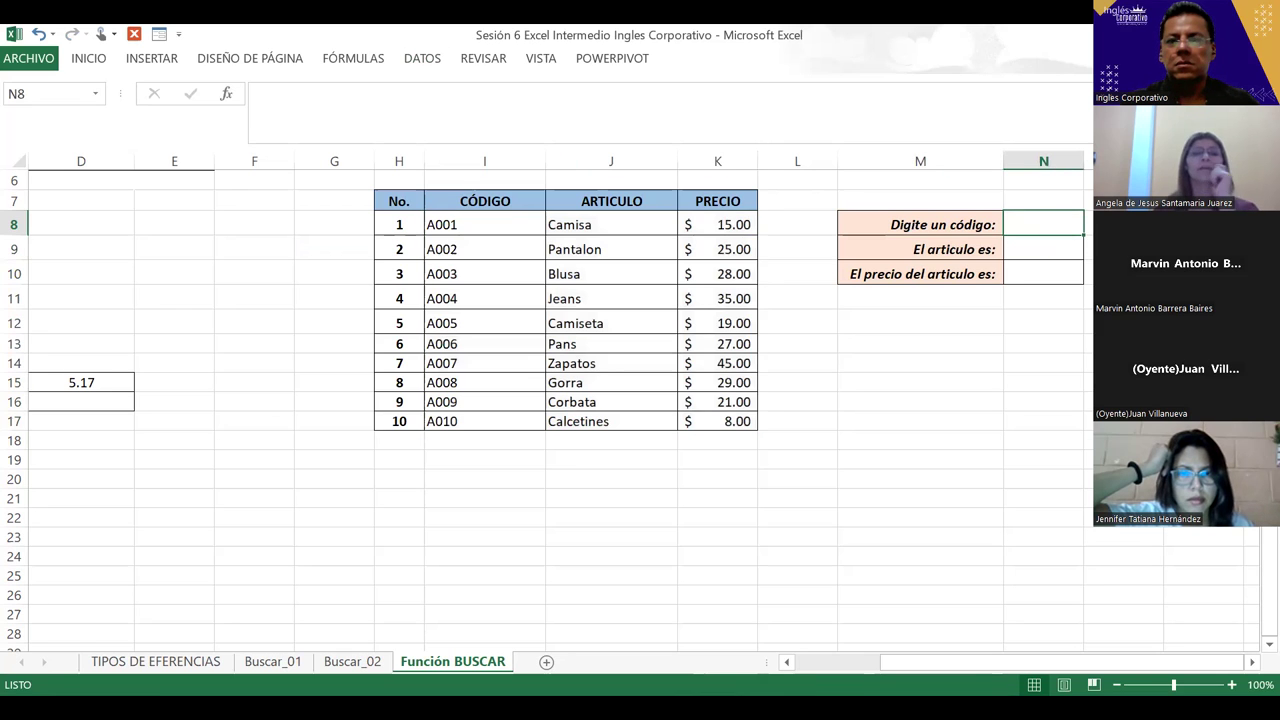
text(A)
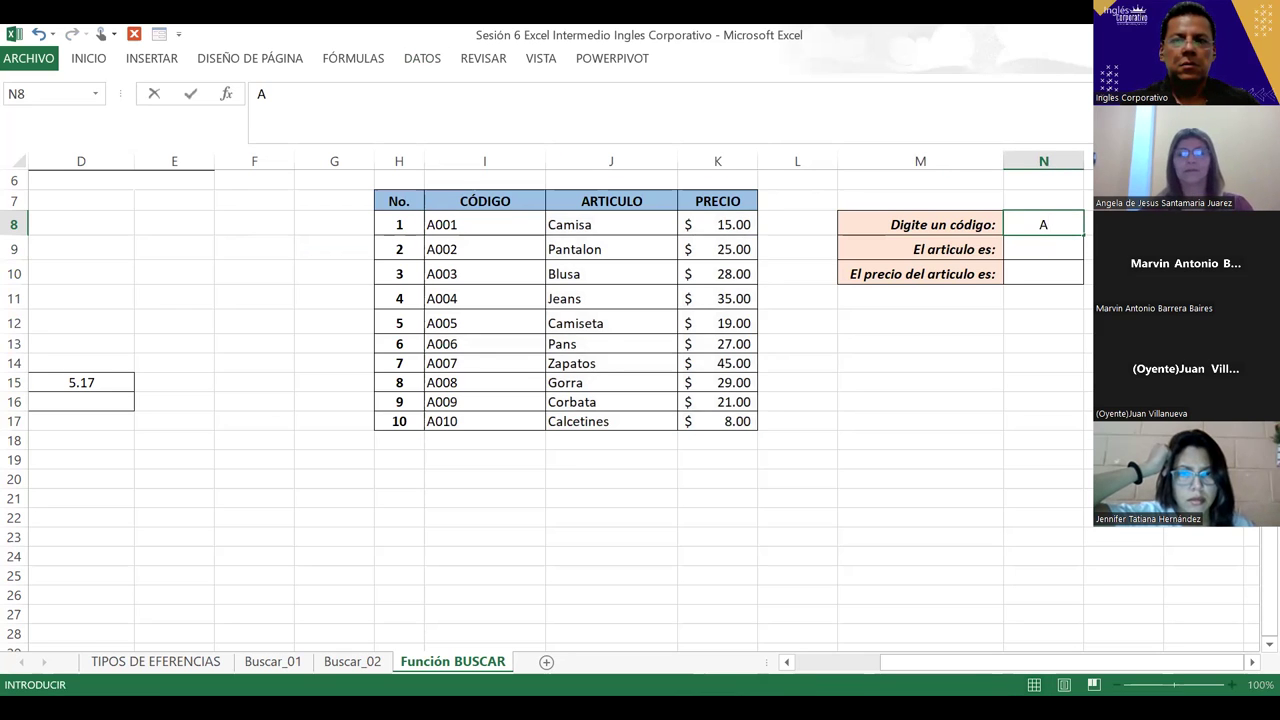
text(001)
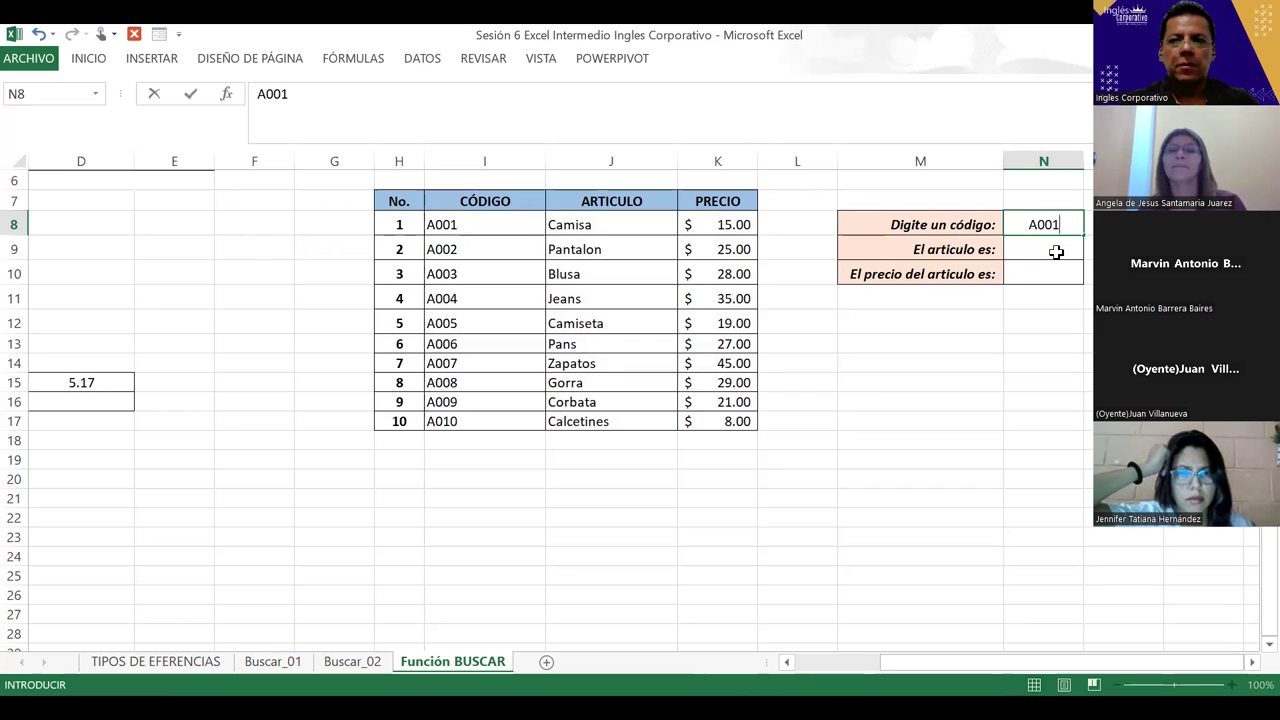
Commit the code A001 in N8.
key(Return)
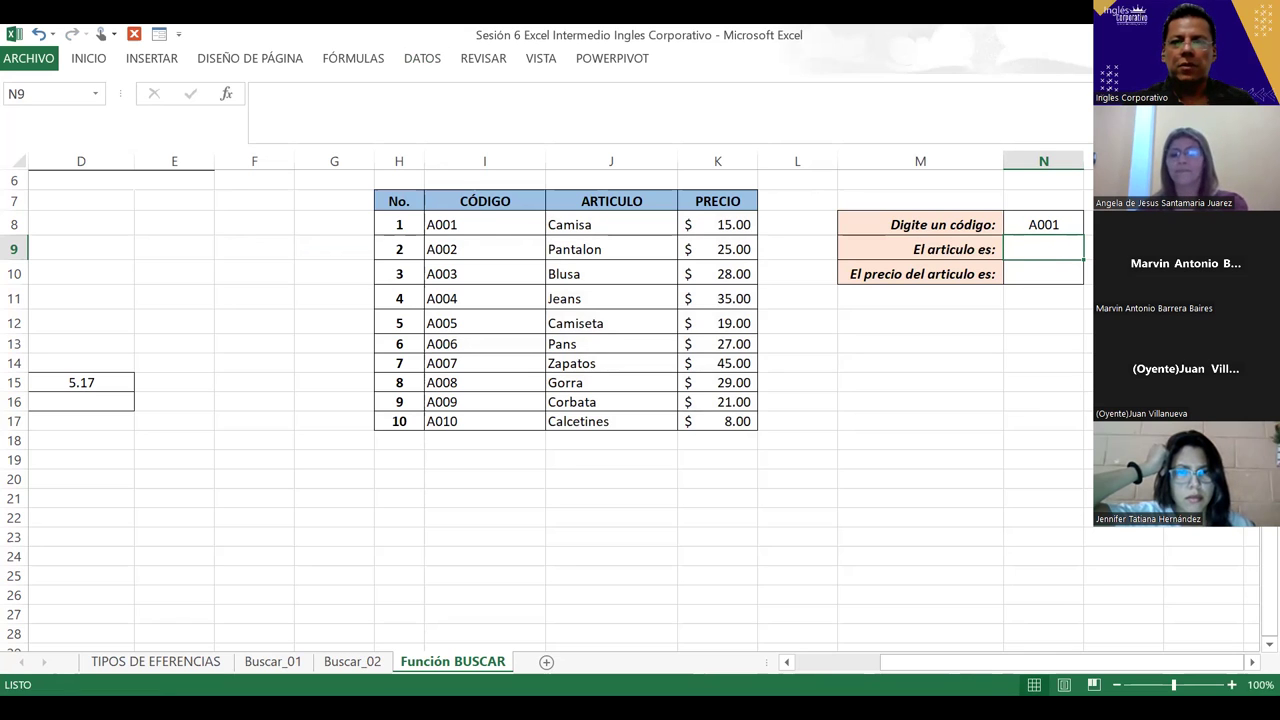
Begin a BUSCAR formula in N9, removing a mistaken I8 reference.
text(=)
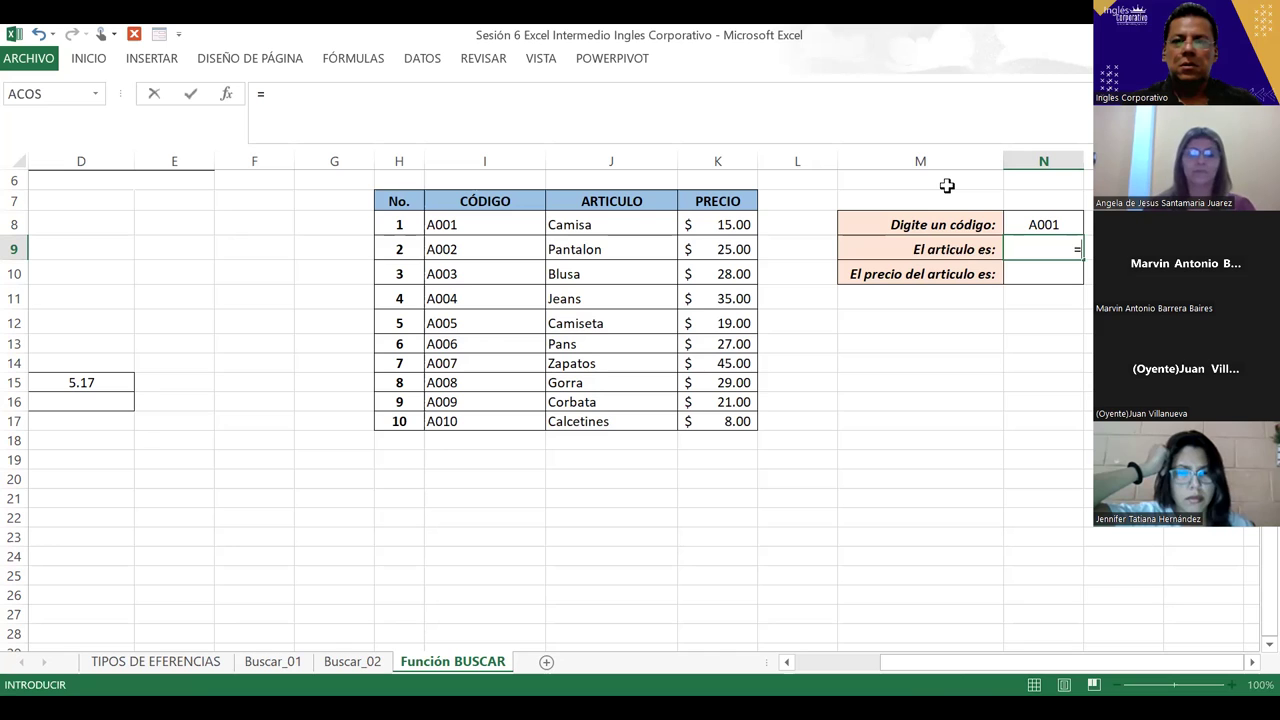
text(BUSCAR)
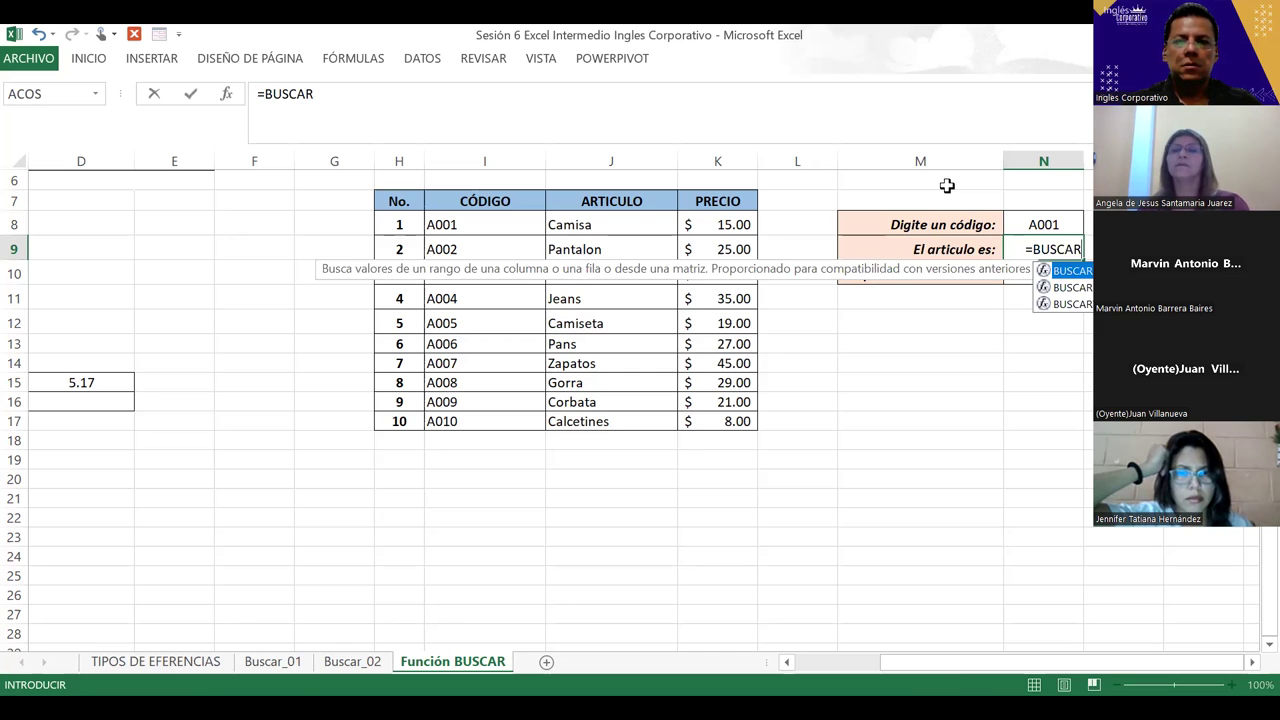
text(()
click(1025, 218)
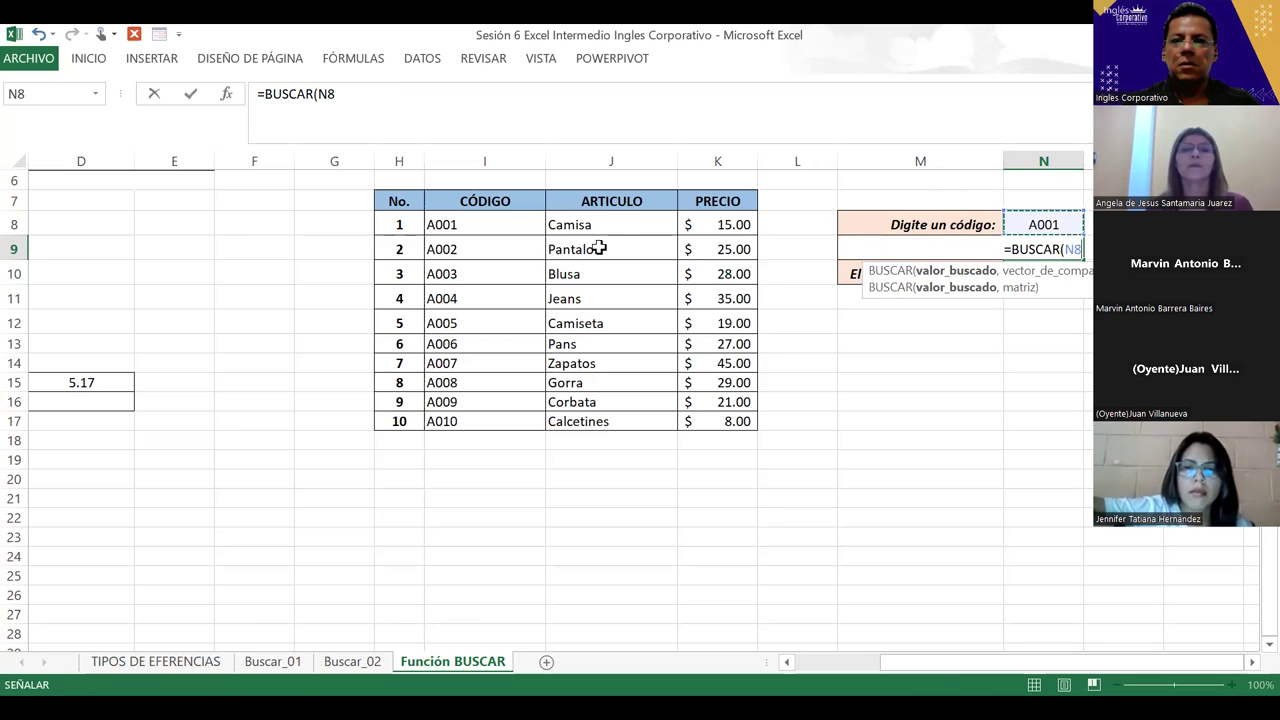
click(440, 223)
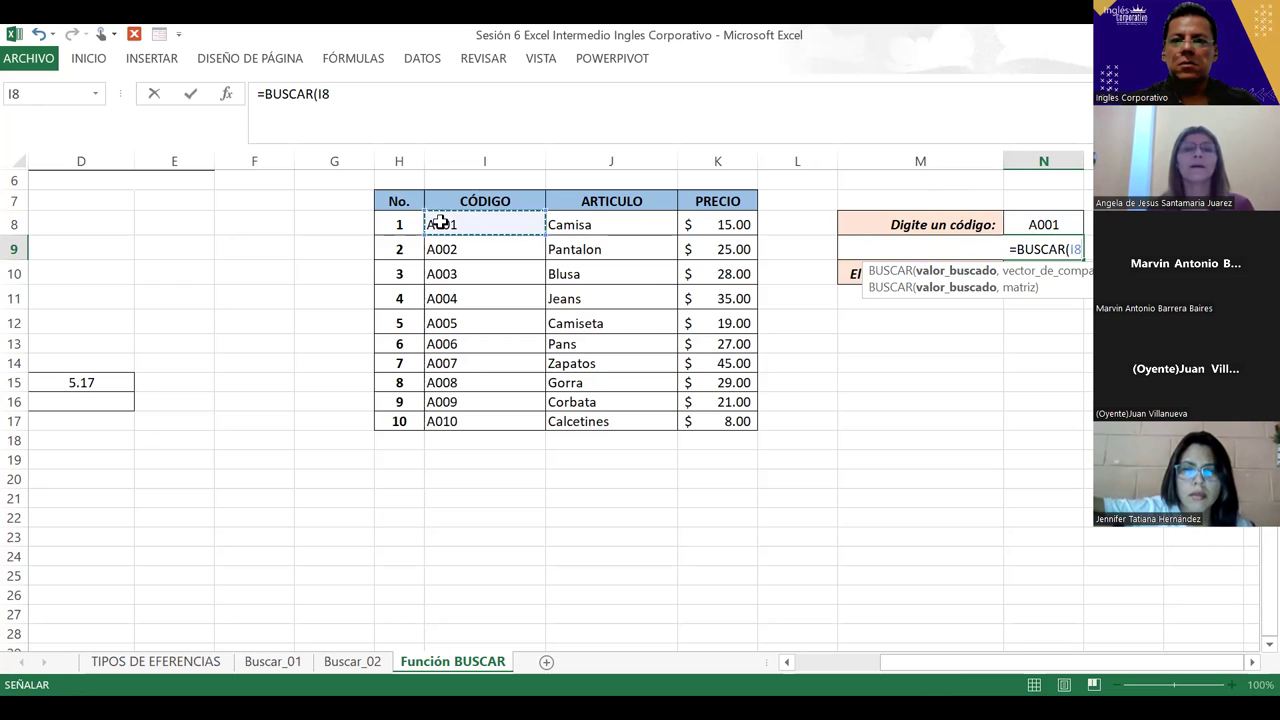
drag(448, 290, 451, 229)
click(451, 228)
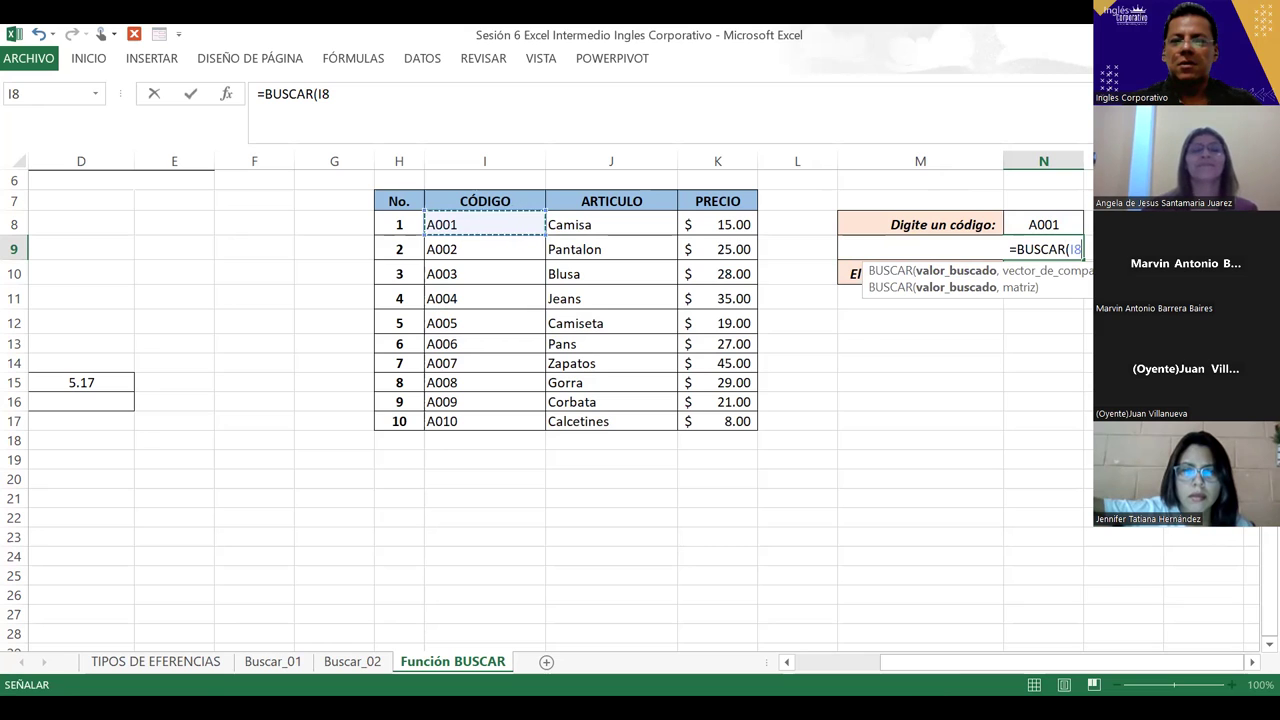
text(,)
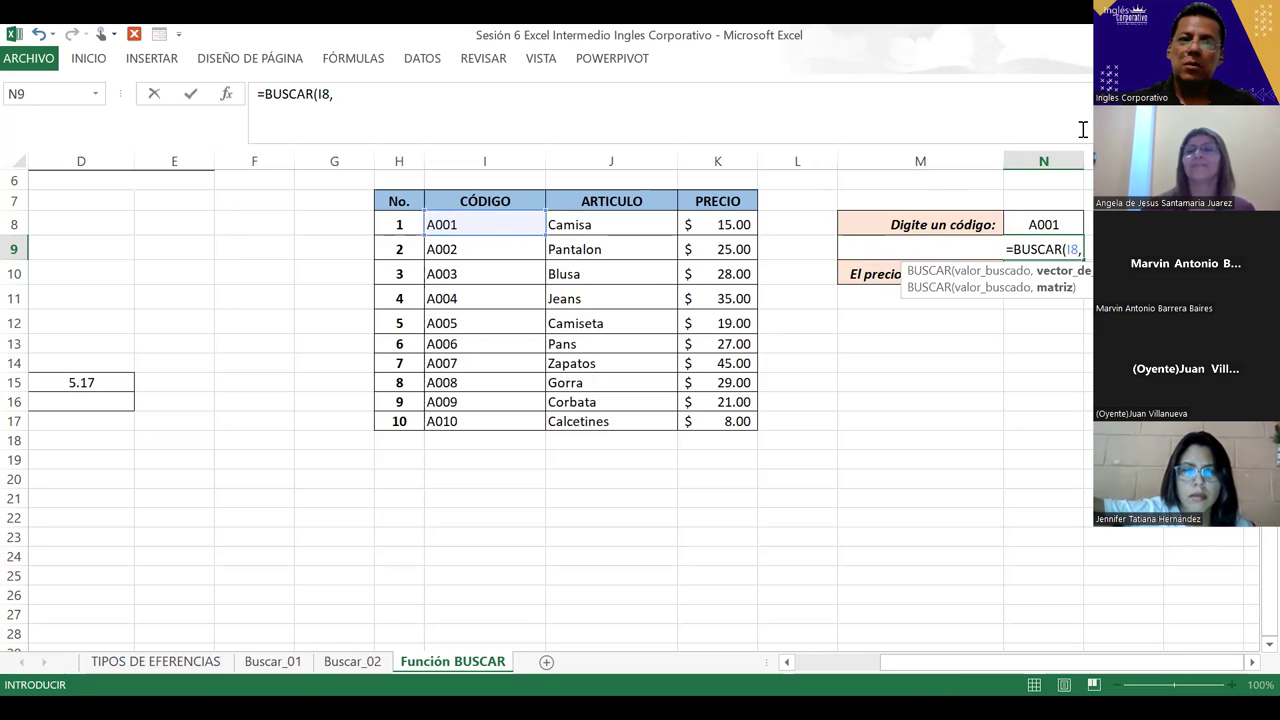
key(BackSpace)
key(BackSpace)
key(BackSpace)
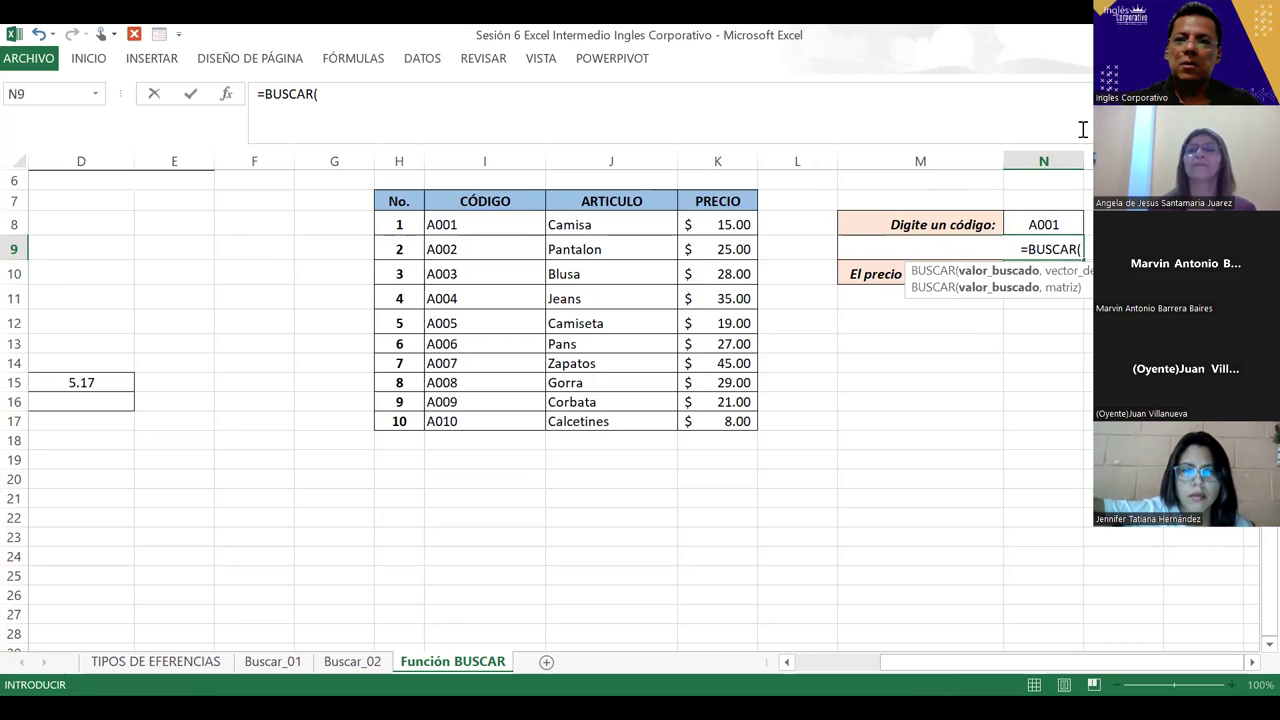
Complete =BUSCAR(N8,I8:I17,J8:J17) in N9 so it returns Camisa for code A001.
click(1053, 225)
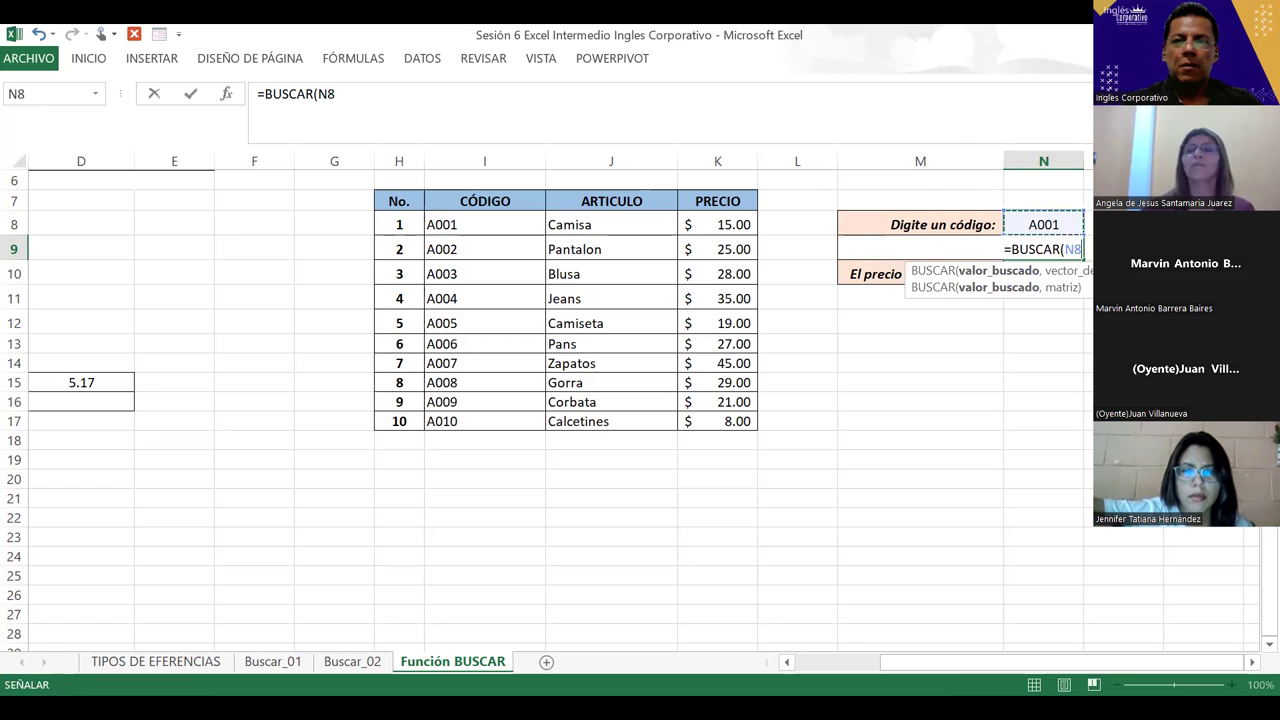
text(,)
click(445, 223)
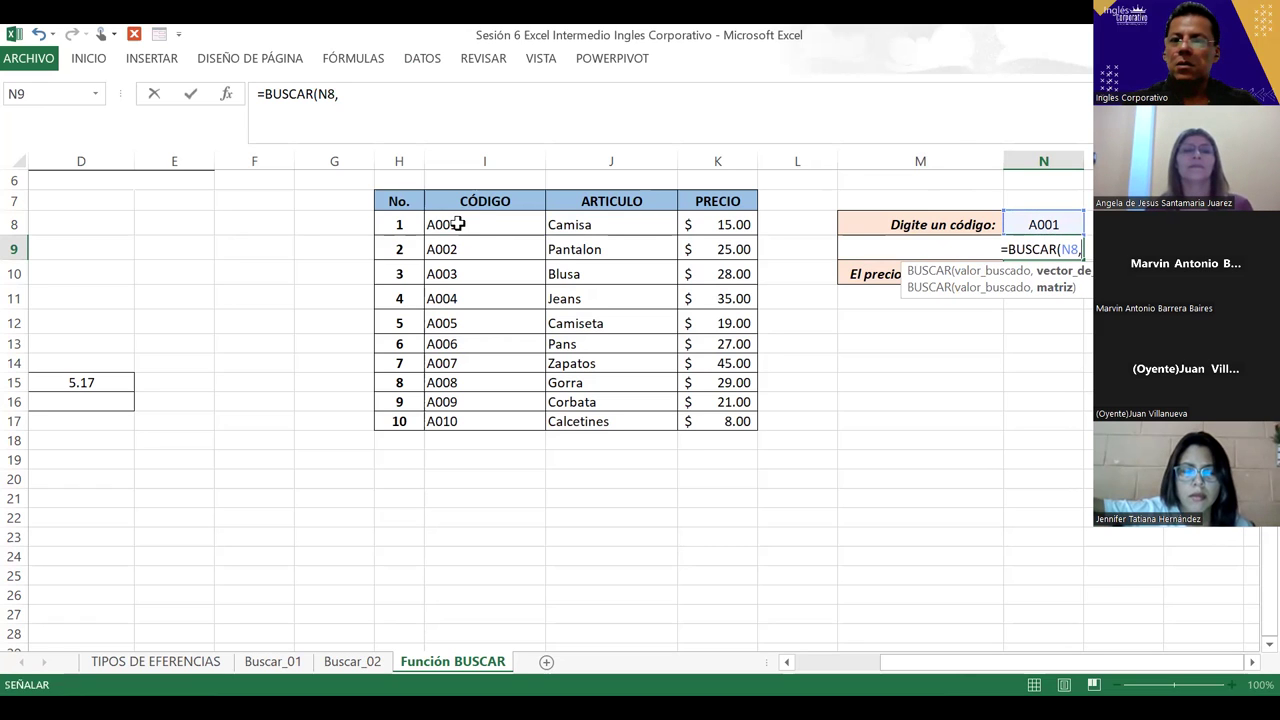
drag(470, 411, 468, 411)
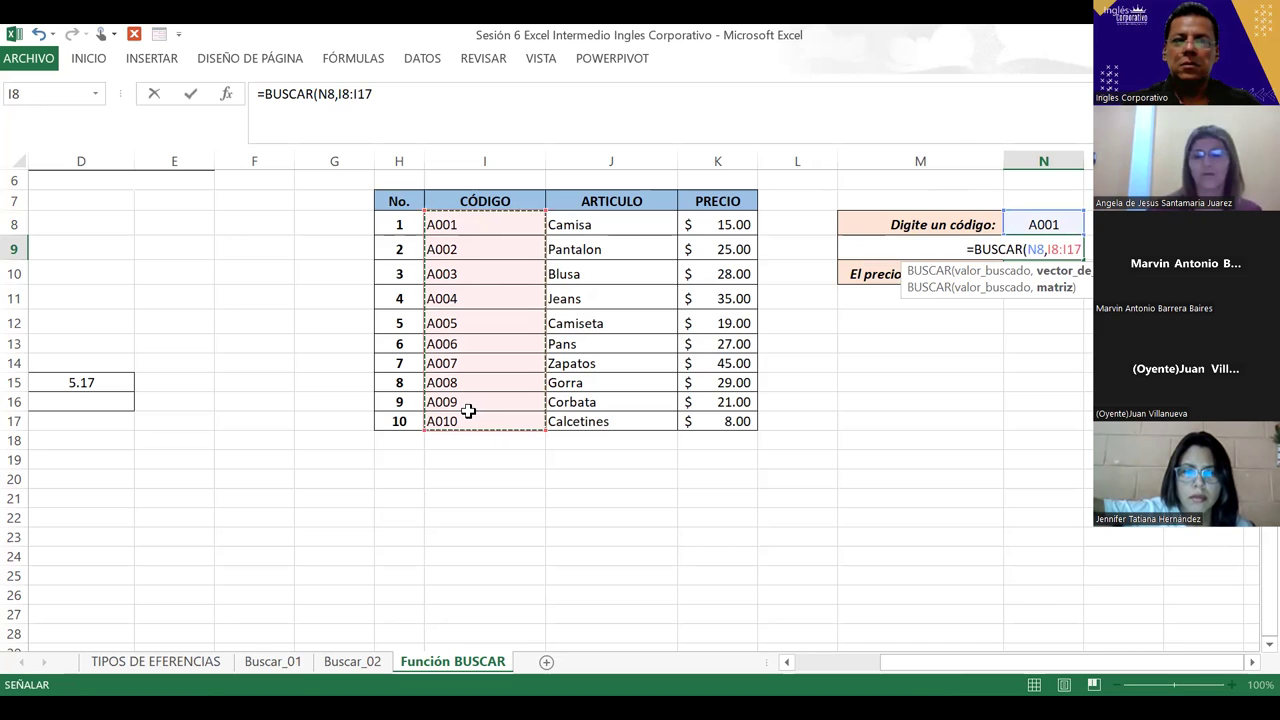
text(,)
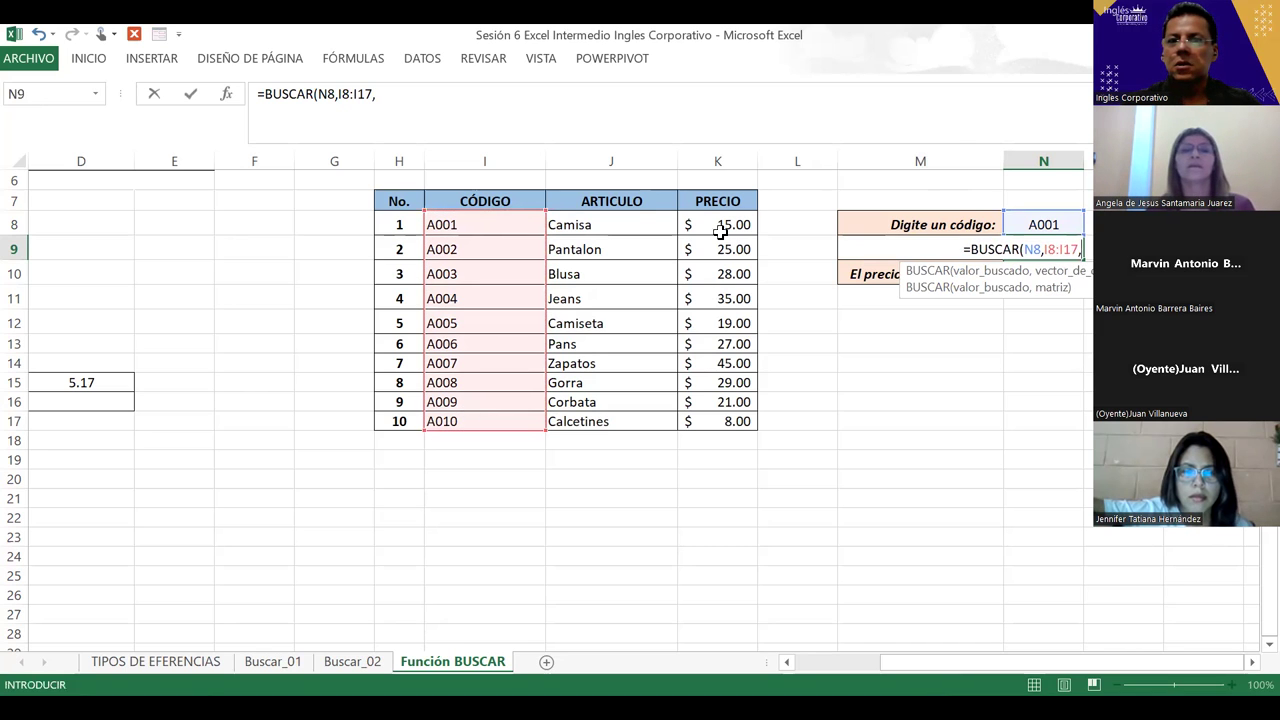
click(619, 224)
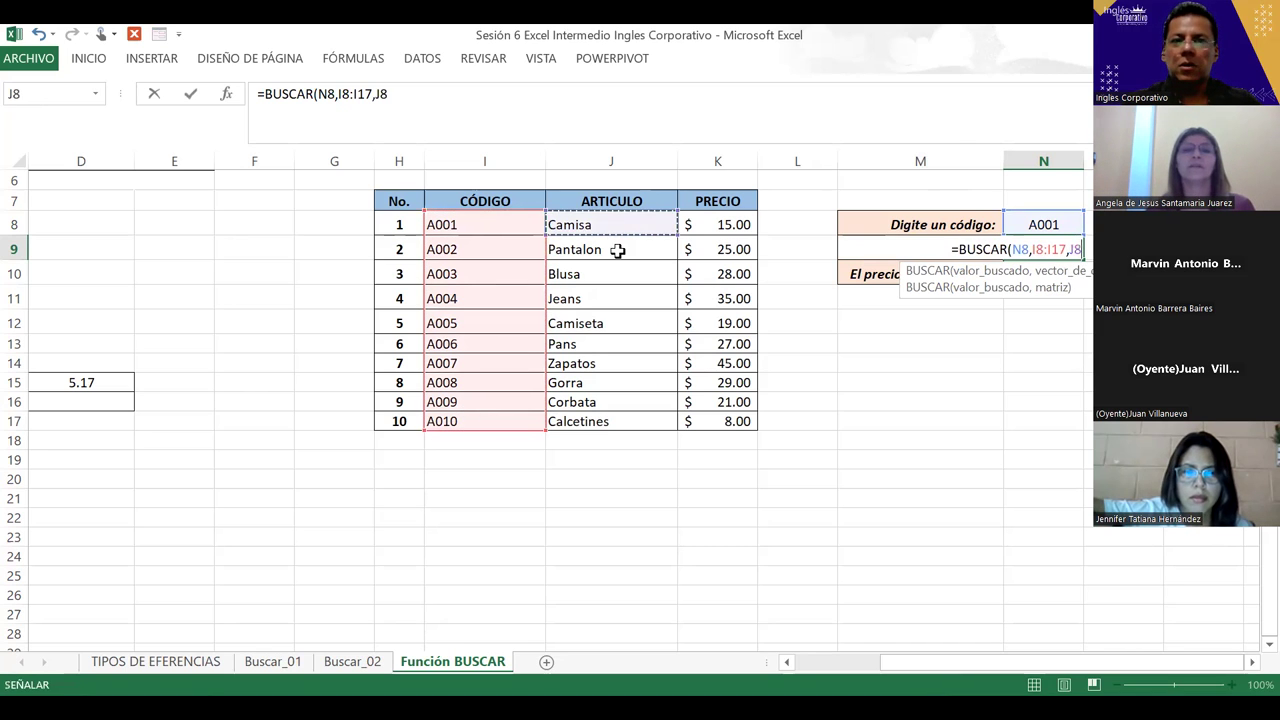
shift+click(617, 423)
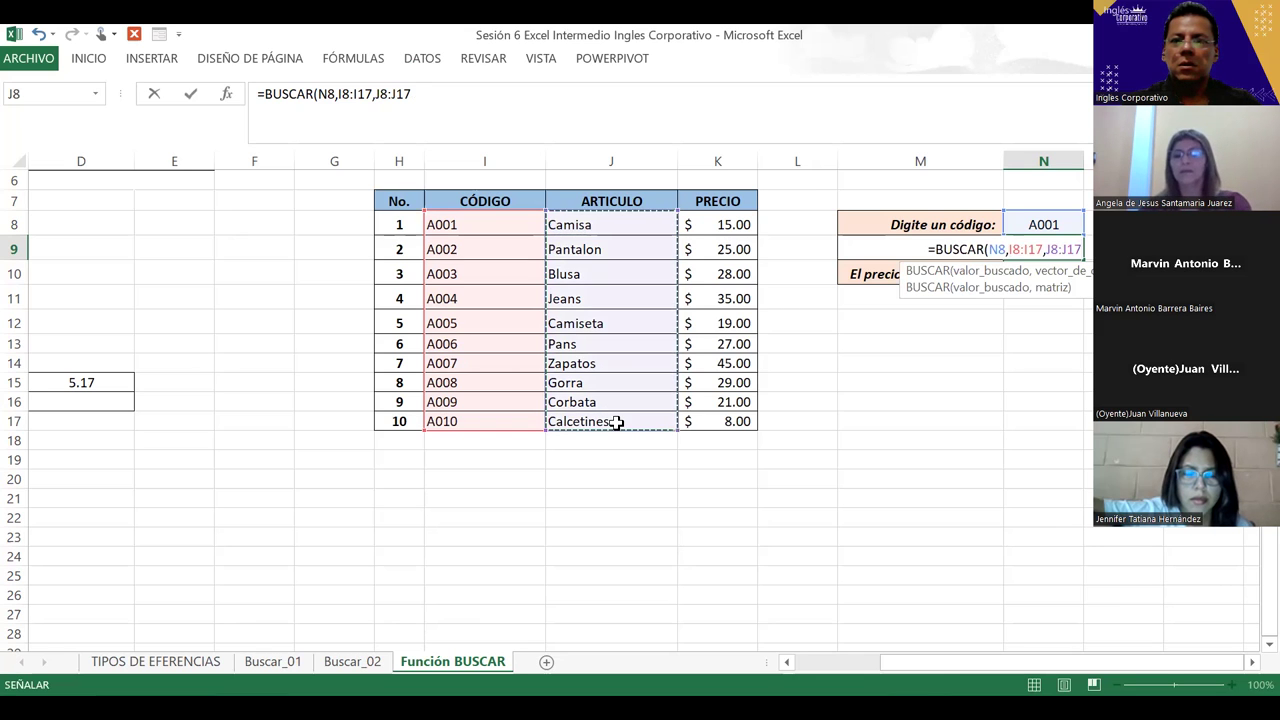
text())
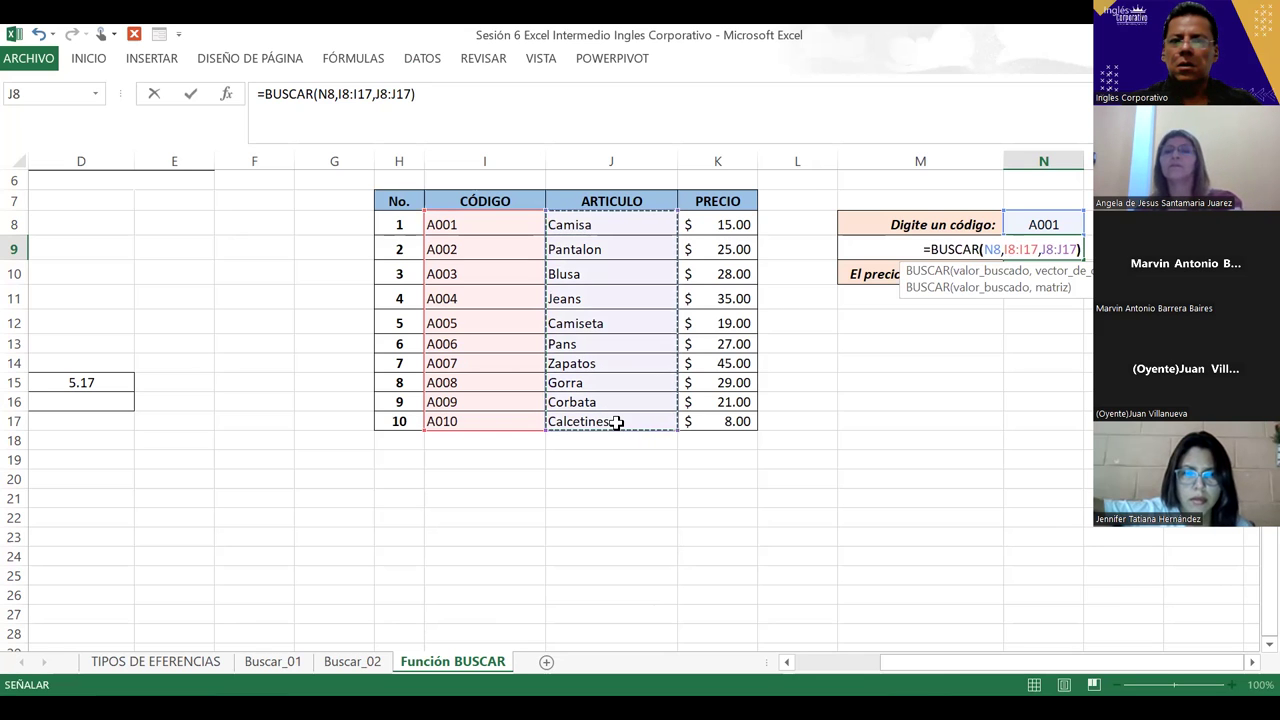
key(Return)
Delete the stray backslash from N10, leaving the price cell empty.
text(\)
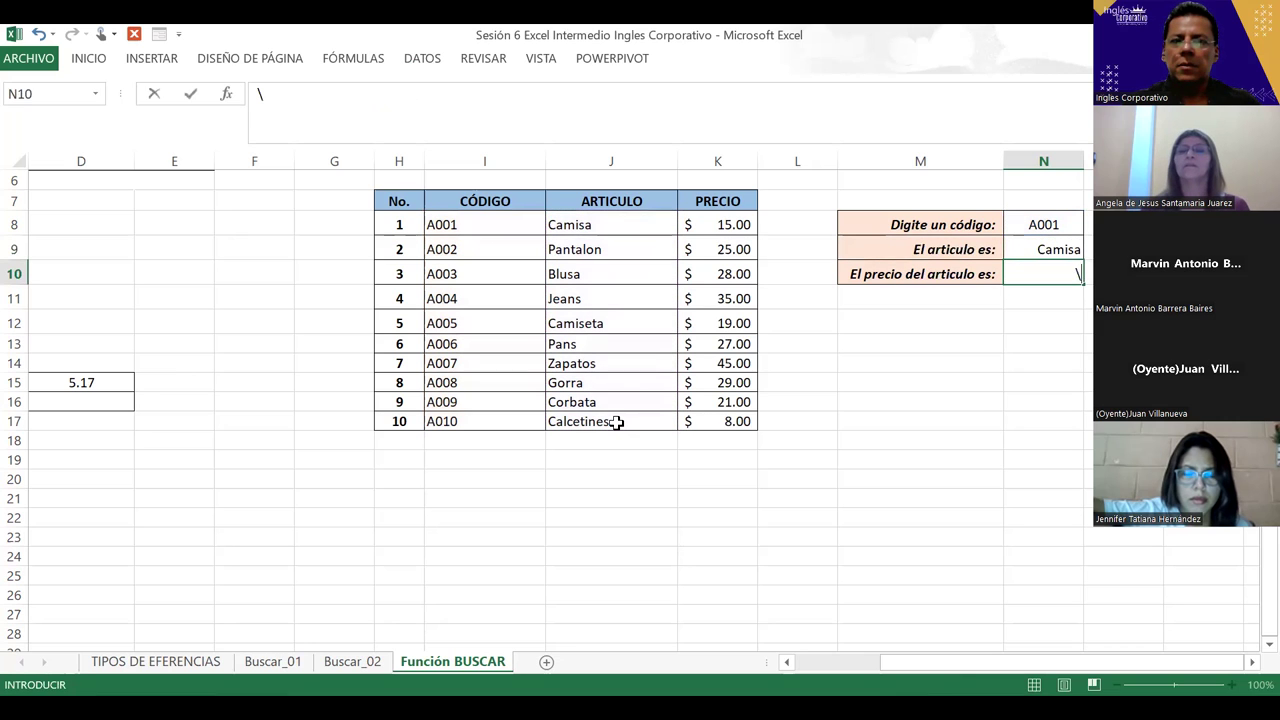
click(1079, 273)
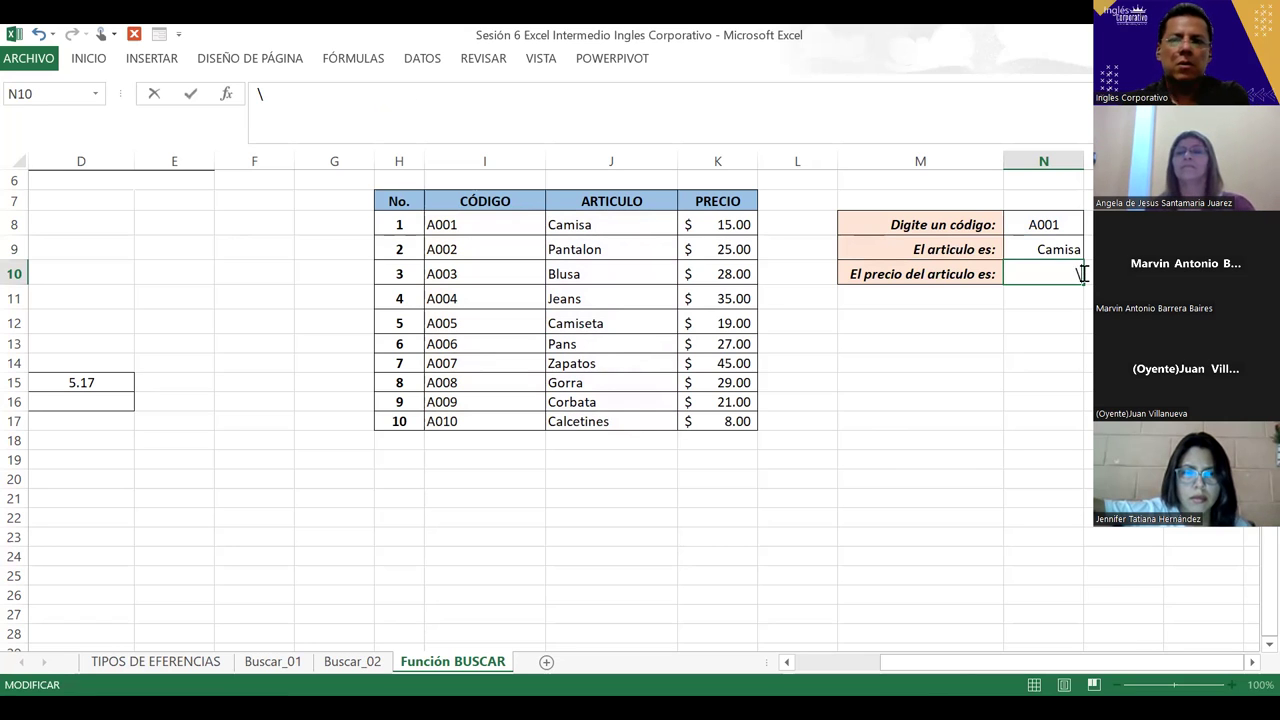
key(shift+Home)
key(BackSpace)
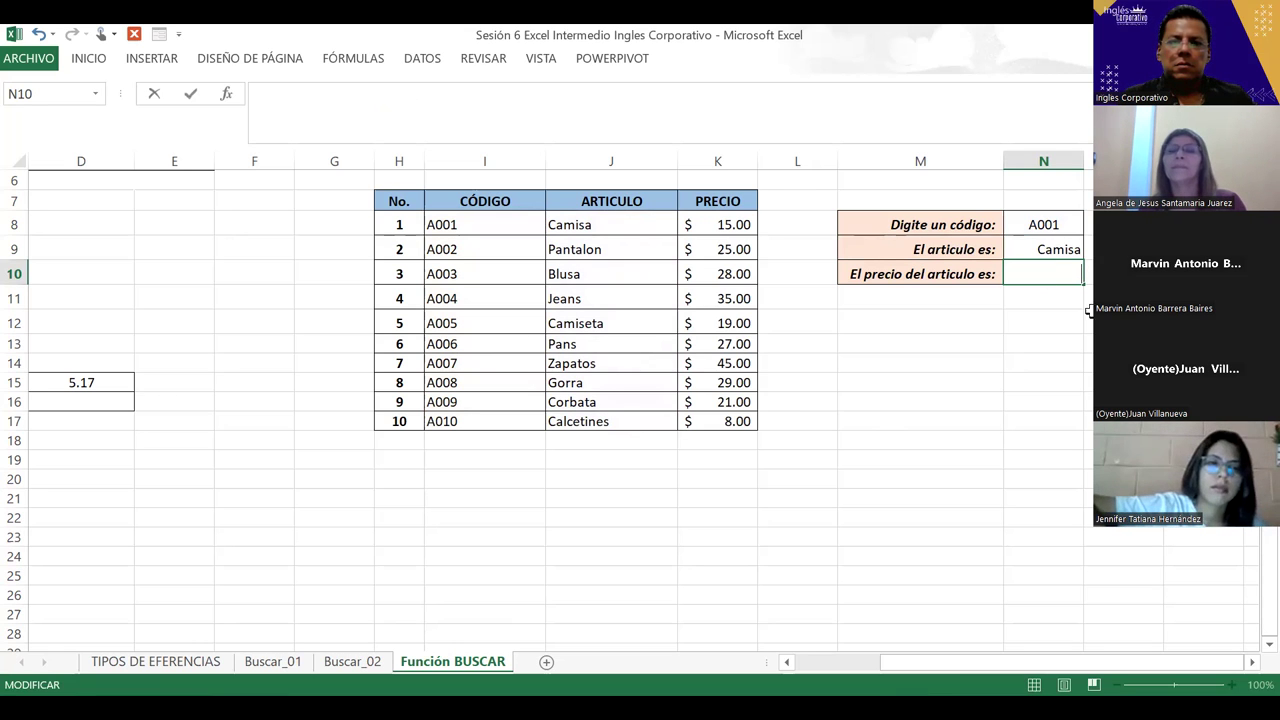
click(1045, 224)
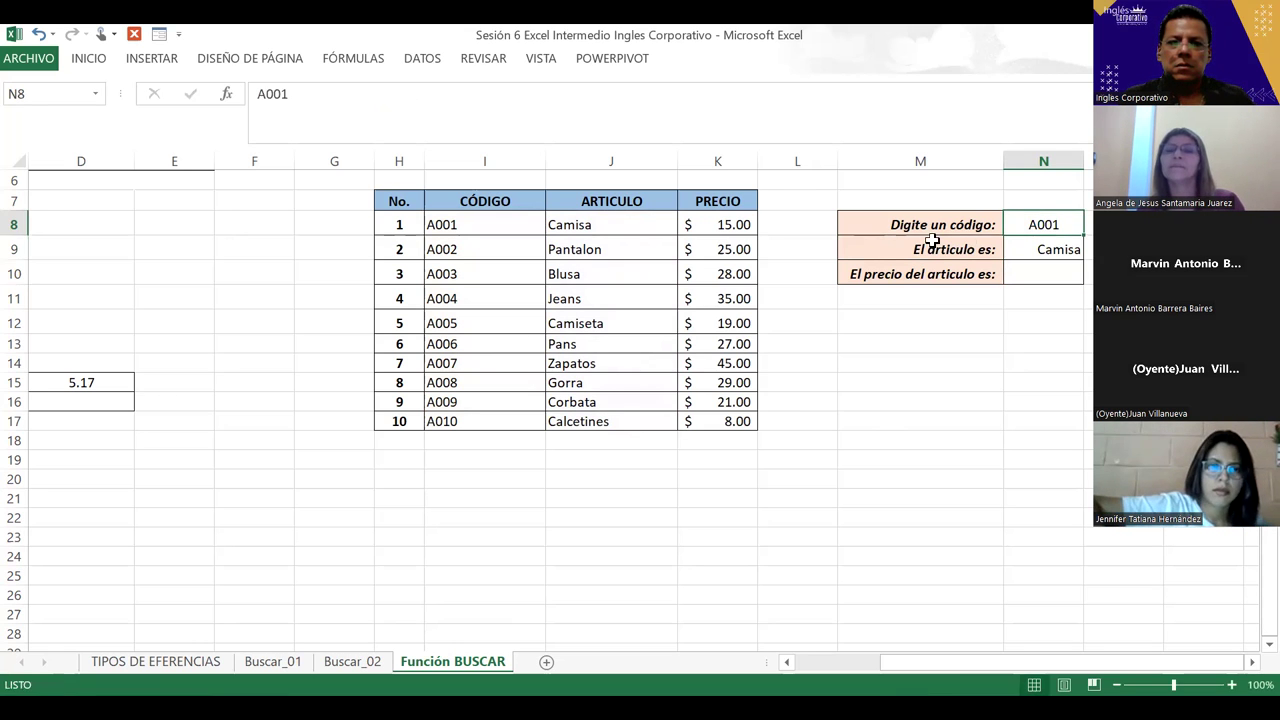
click(1011, 274)
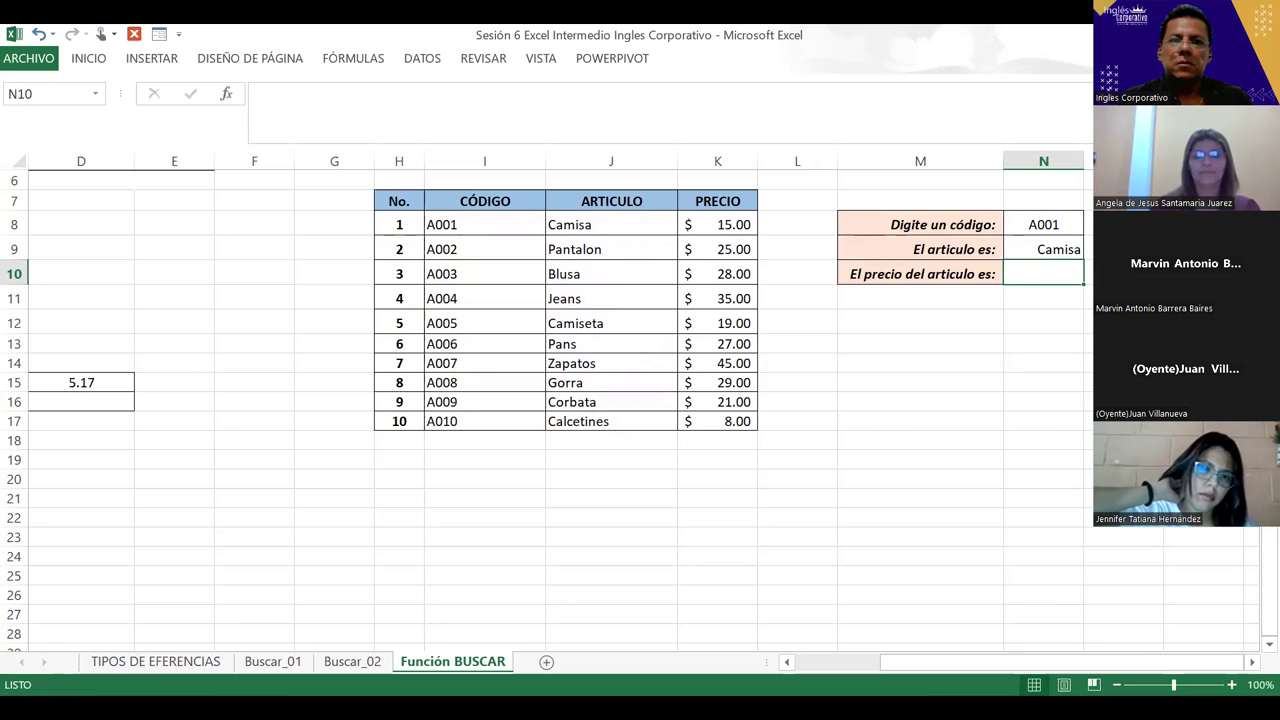
Enter =BUSCAR(N8,I8:I17,K8:K17) in N10 so it returns $15.00 for code A001.
text(=)
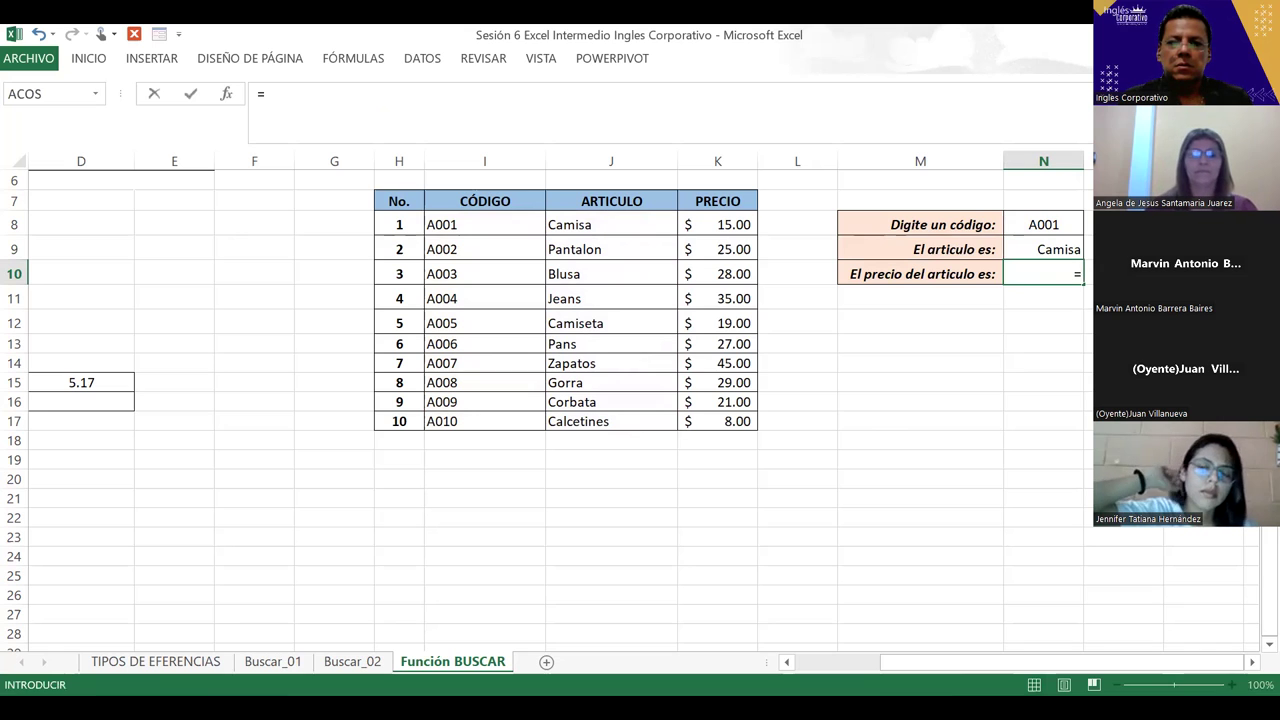
text(BUSCAR)
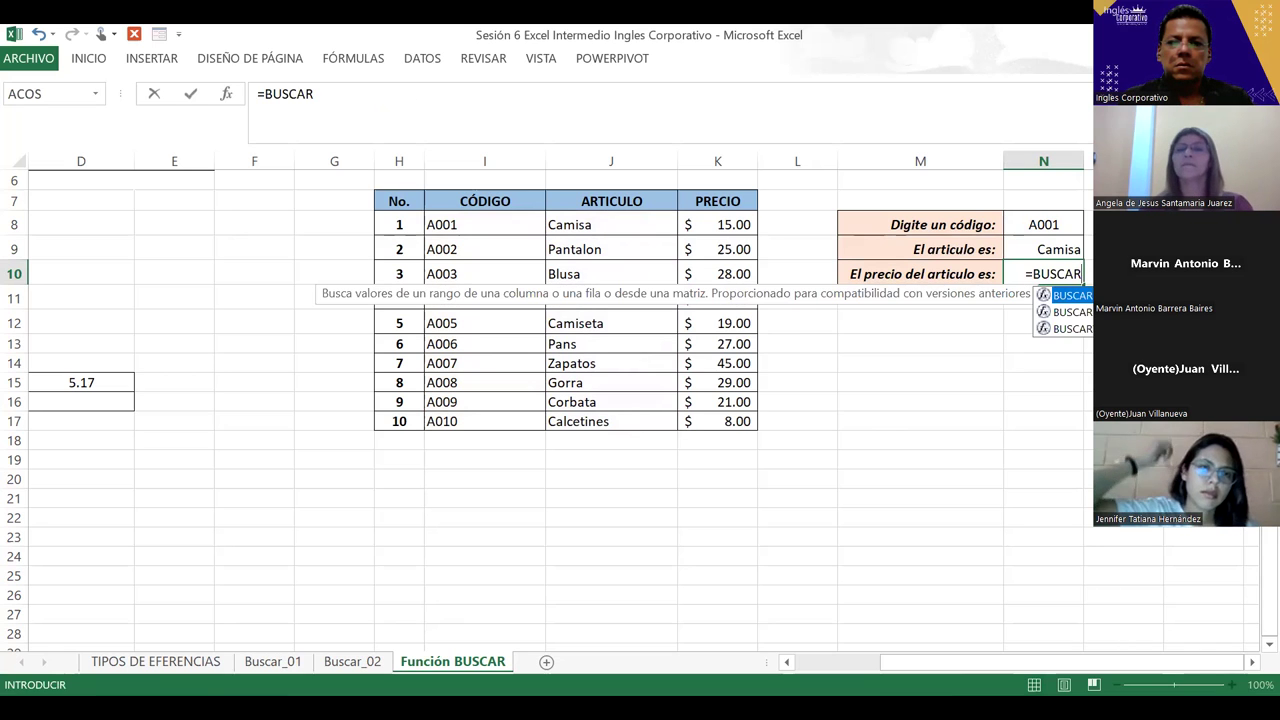
text(()
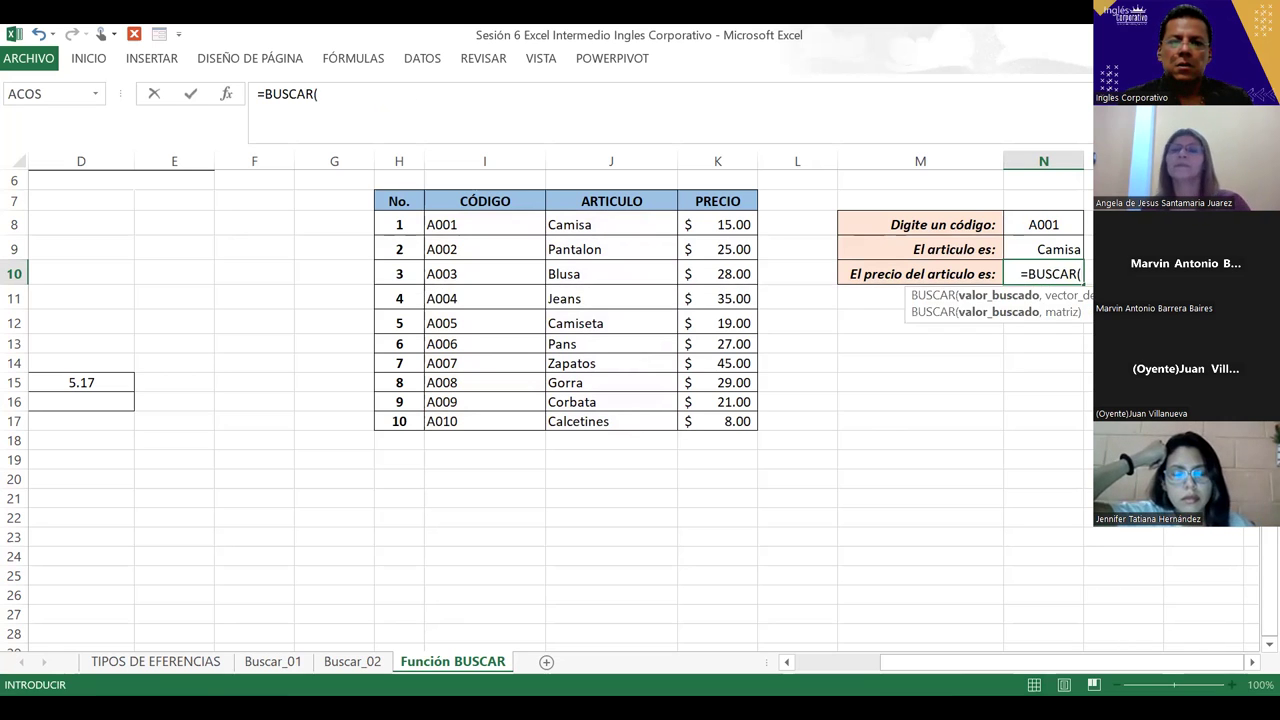
click(1035, 224)
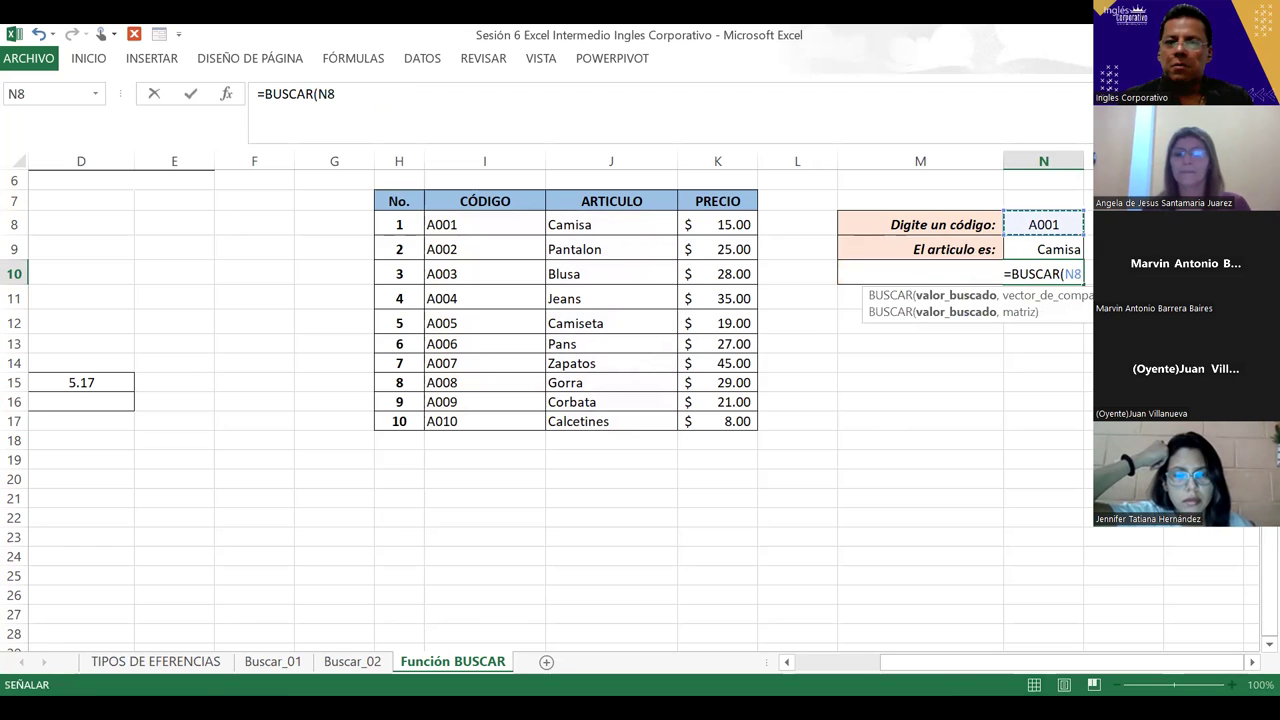
text(,)
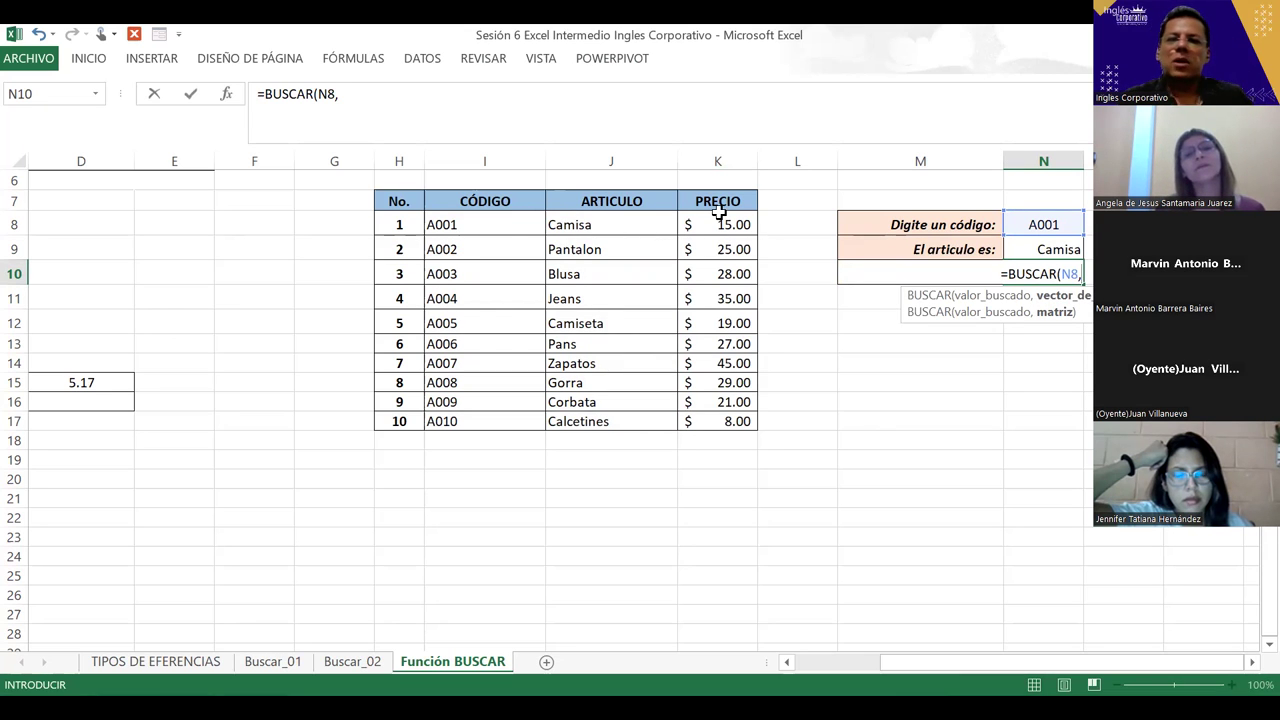
click(464, 223)
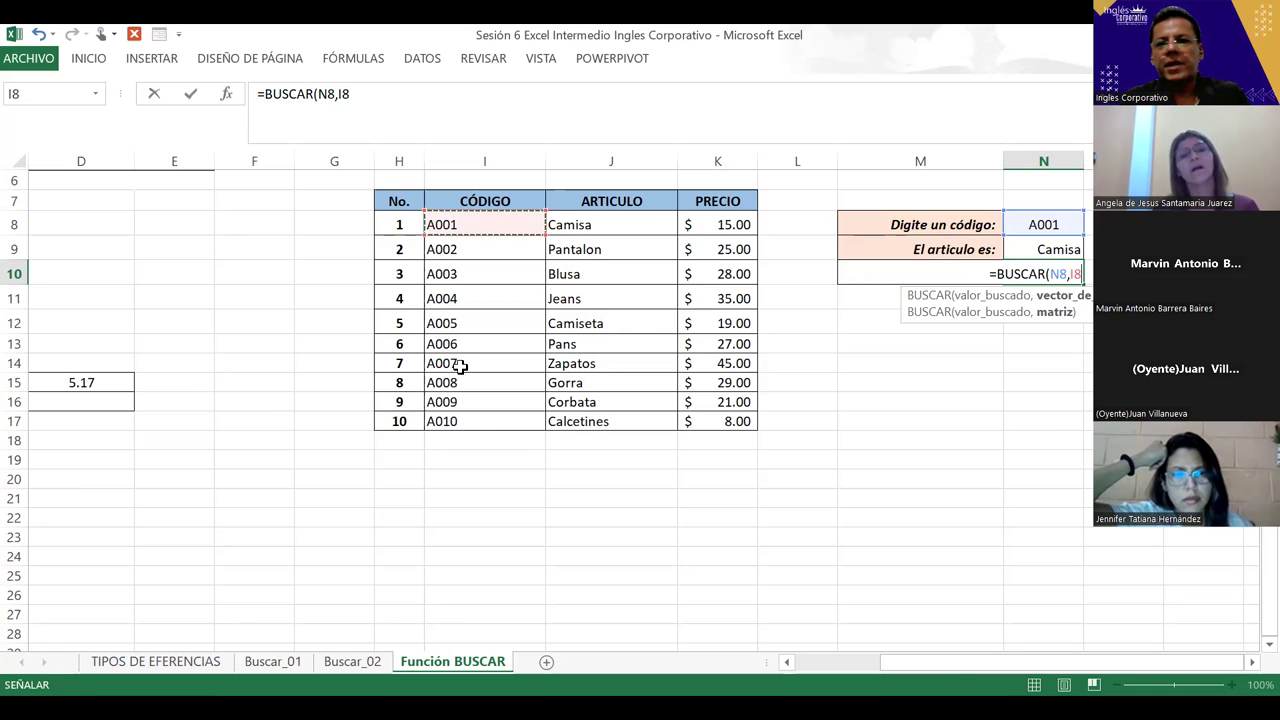
drag(474, 423, 474, 423)
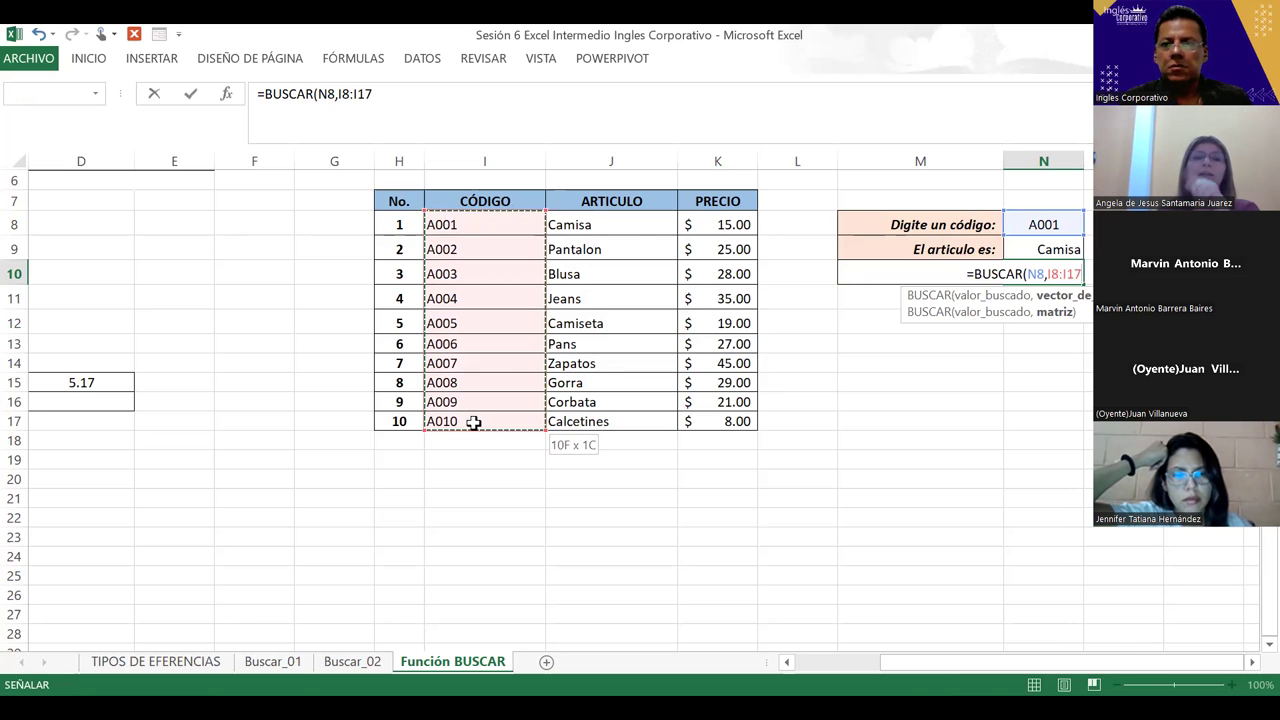
drag(474, 423, 474, 423)
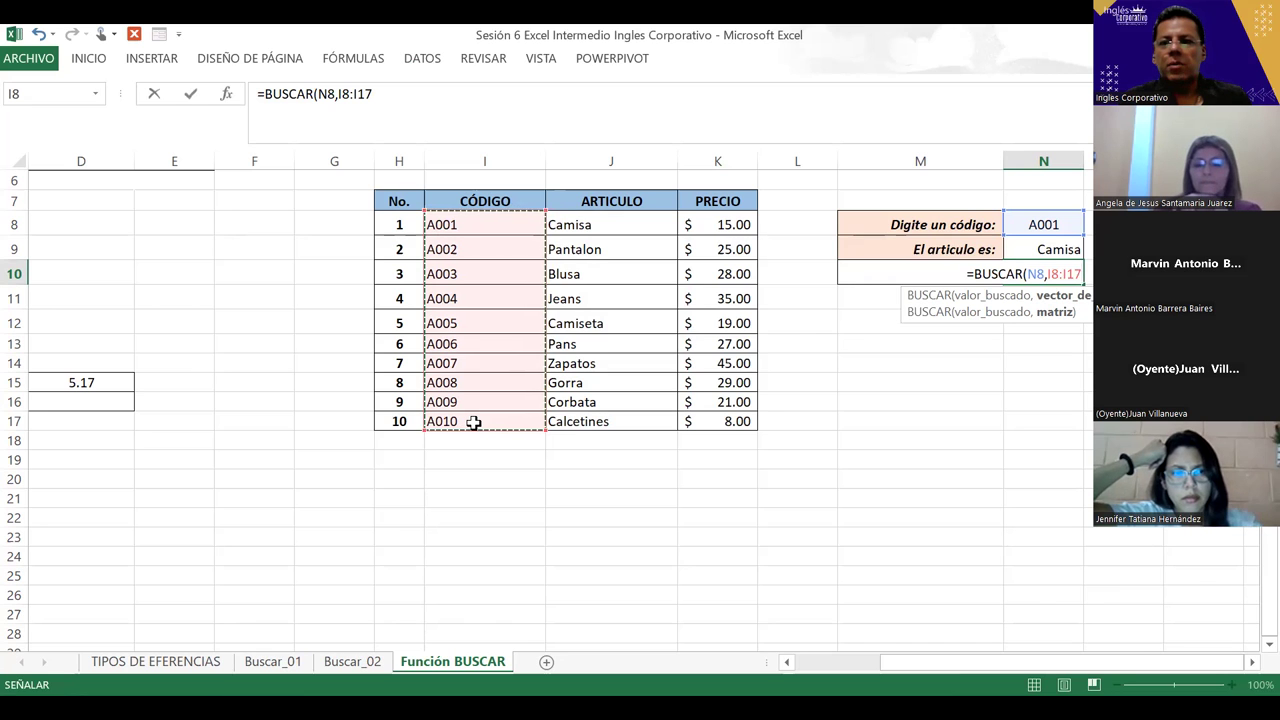
text(,)
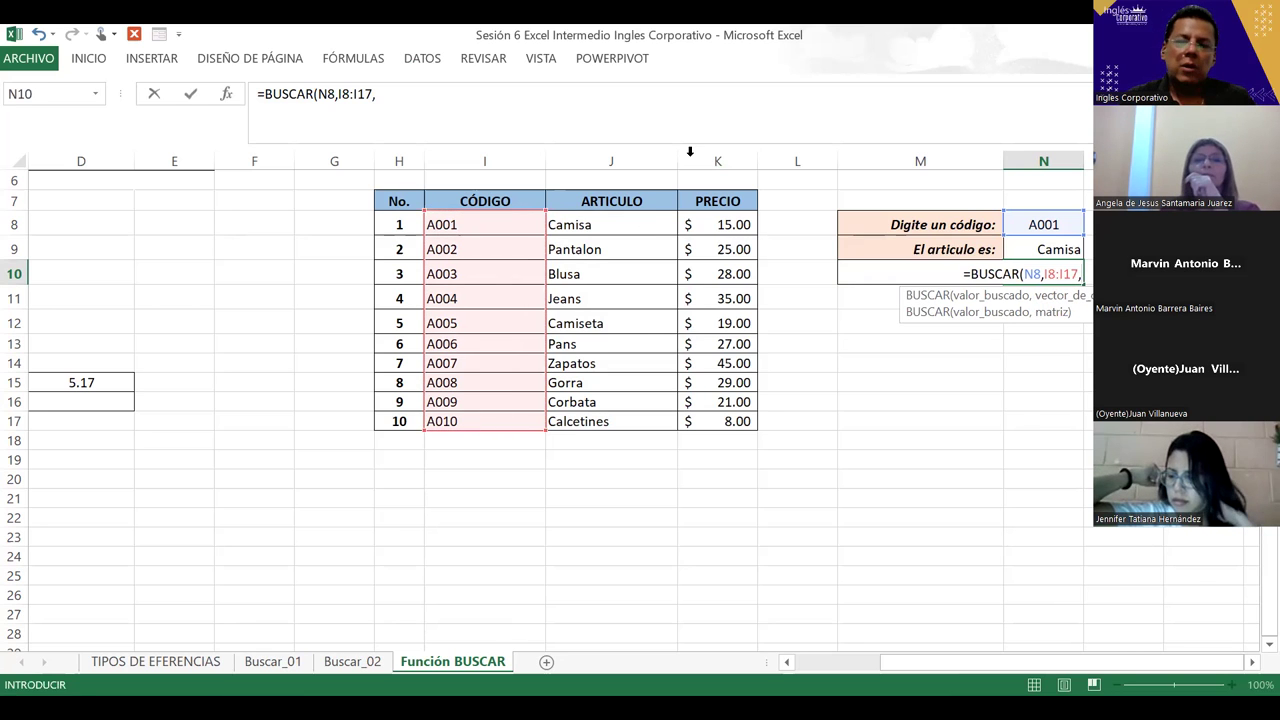
click(731, 223)
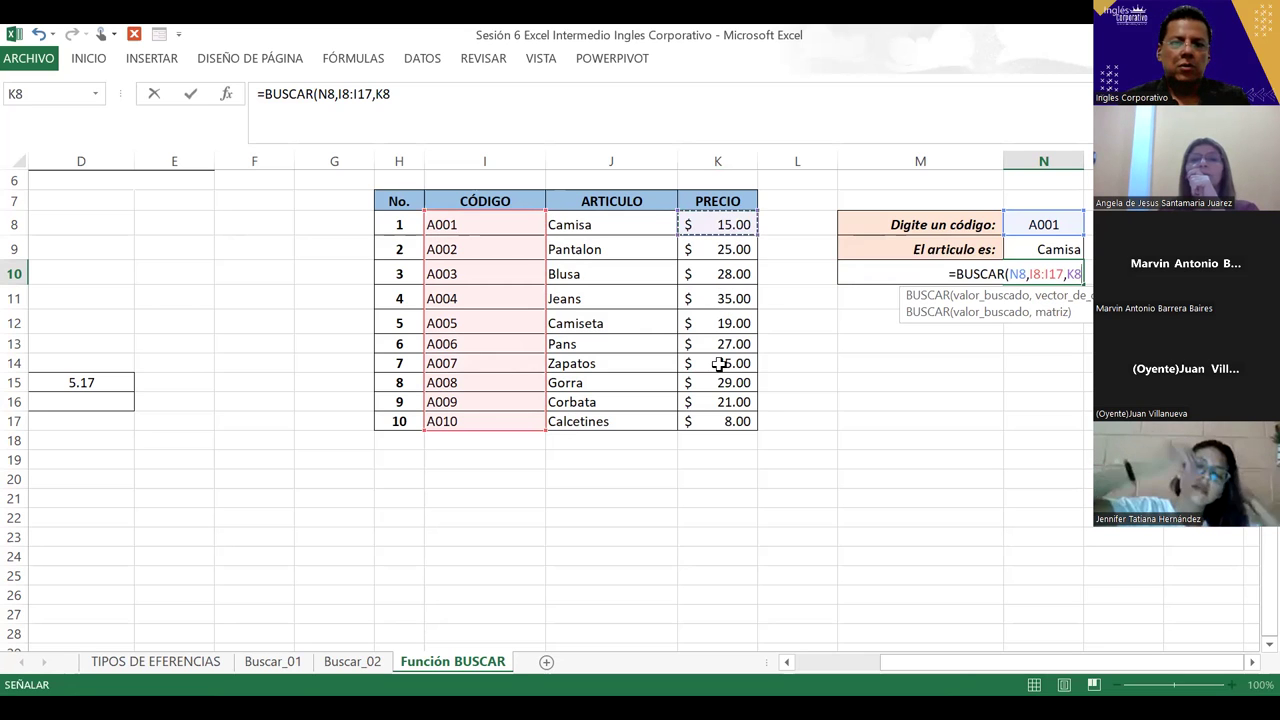
shift+click(720, 416)
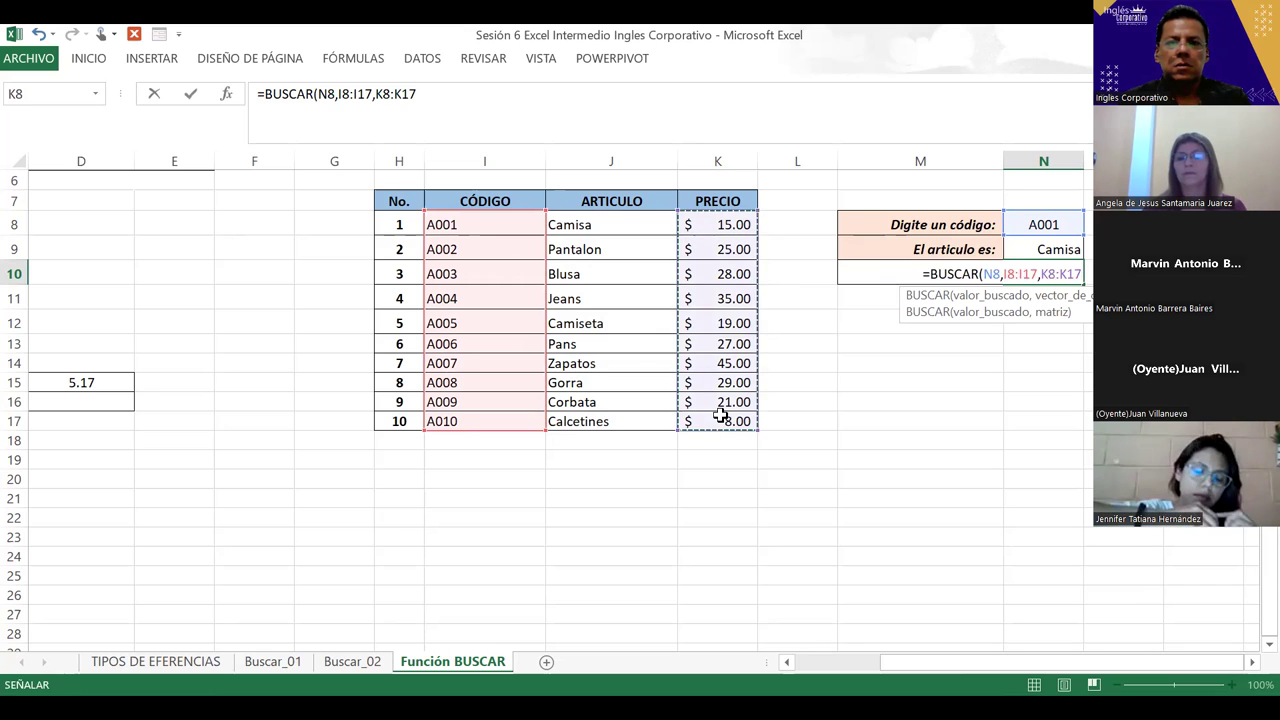
key(Return)
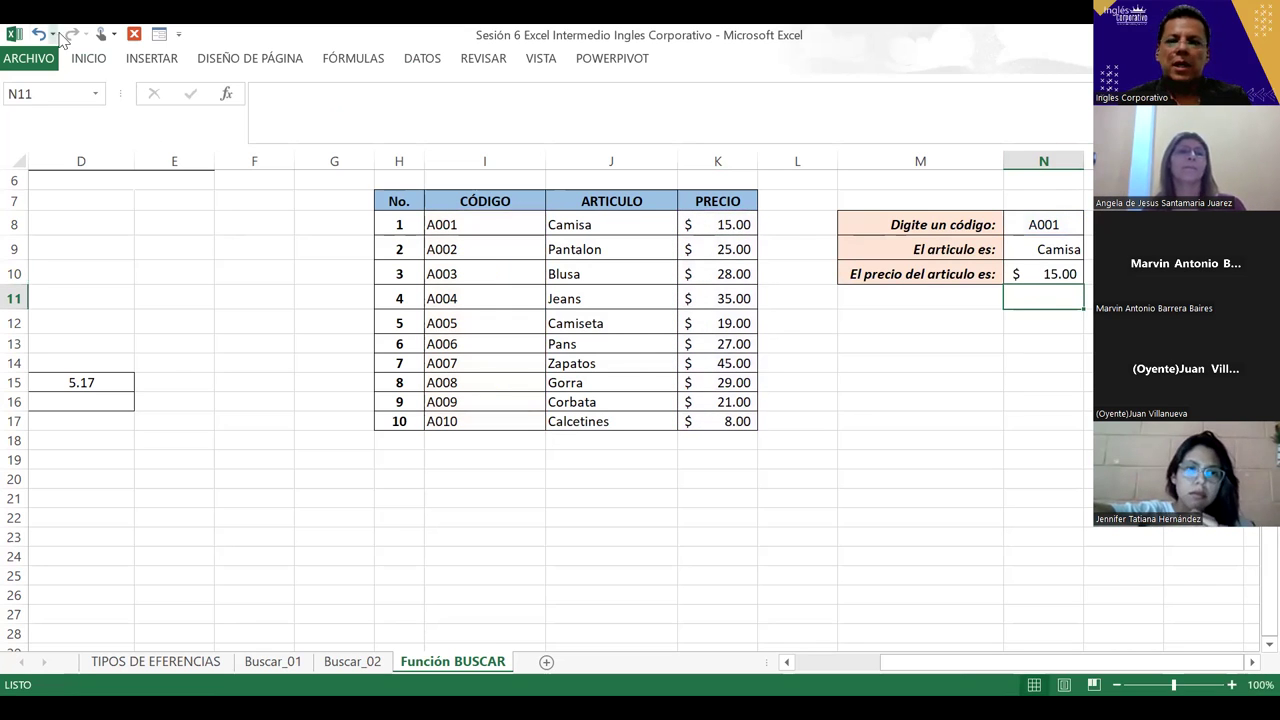
Change the code in N8 to A002 to get Pantalon at 25.00.
click(1043, 224)
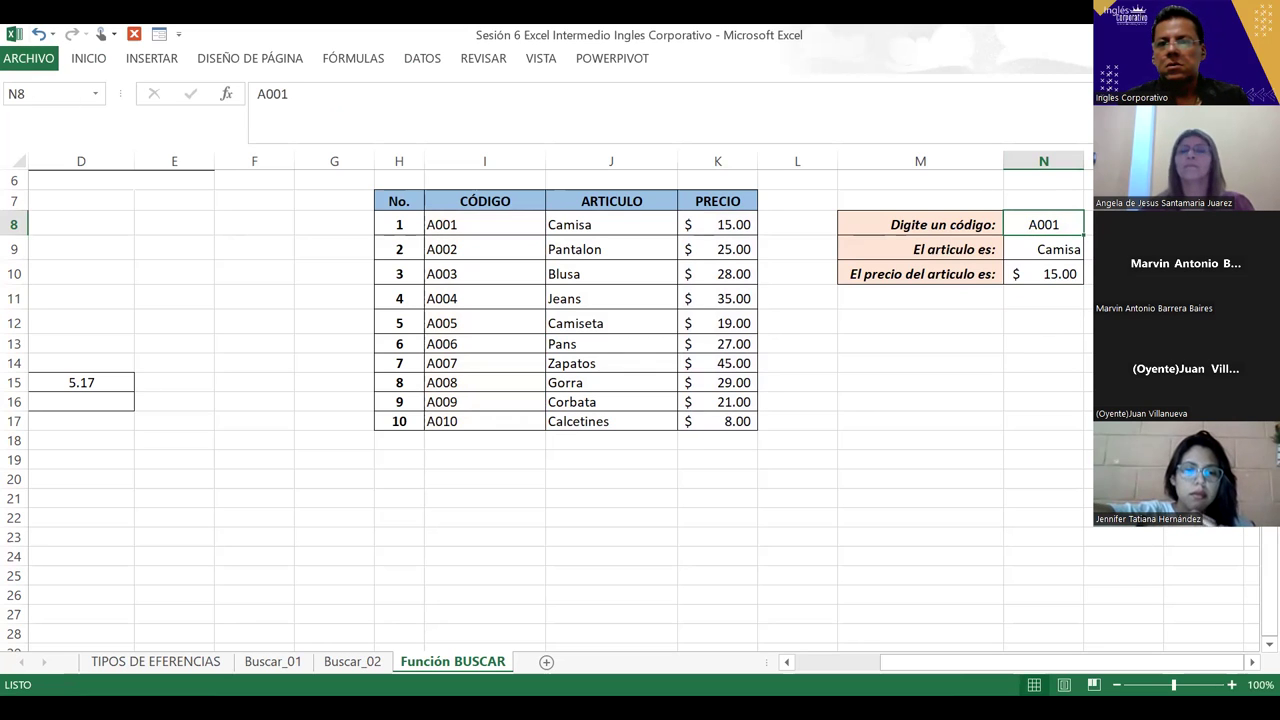
text(A00)
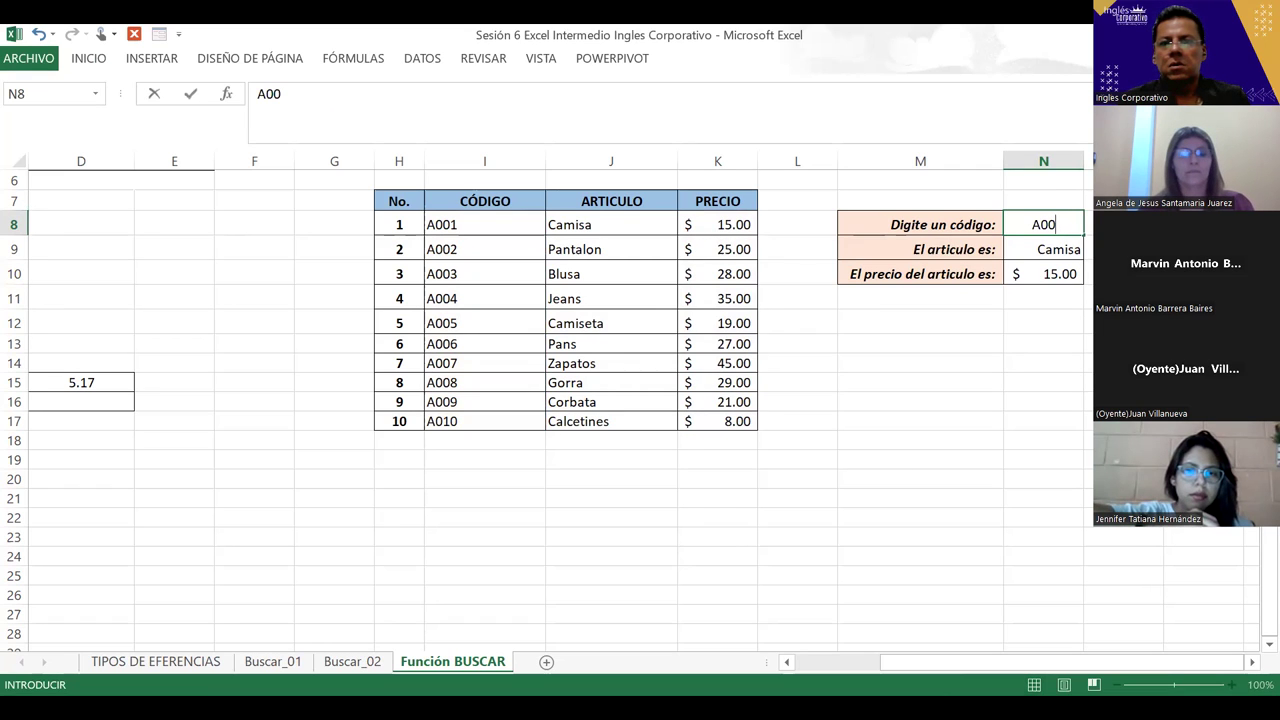
text(2)
key(Return)
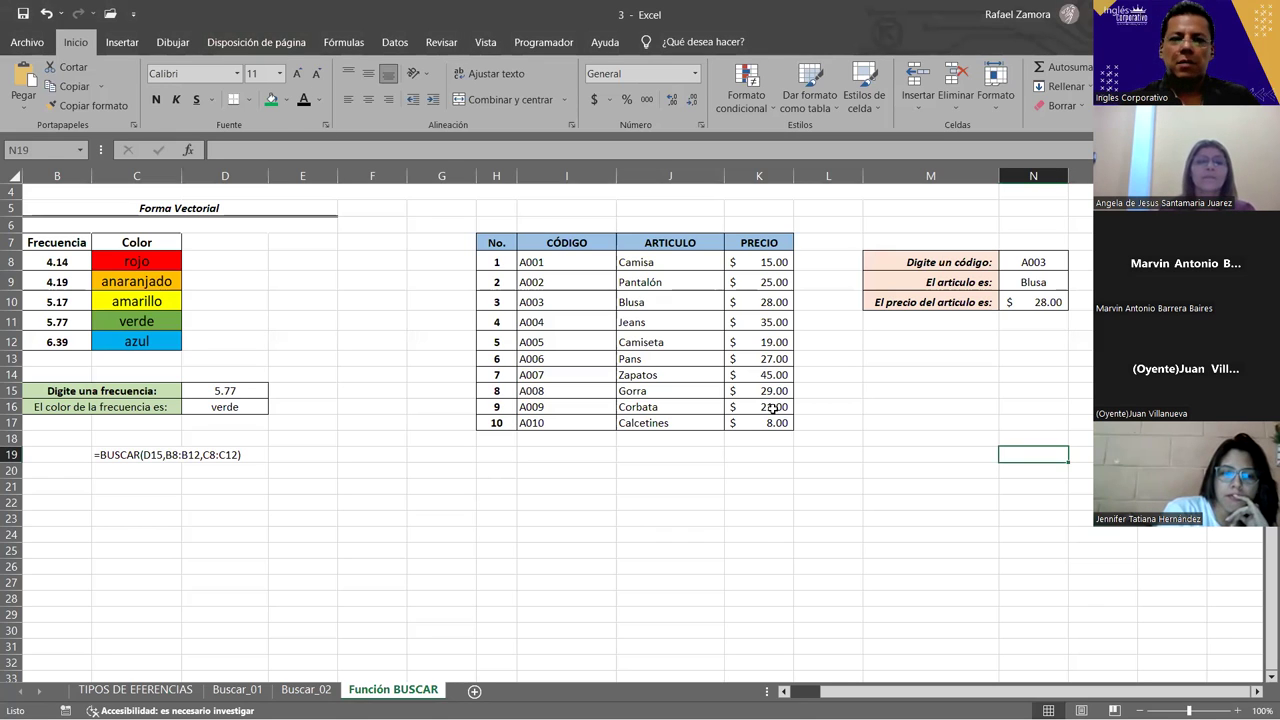
Highlight both lookup examples in C7:N22, then switch to the Sesión 7 workbook's BUSCARV sheet.
click(766, 484)
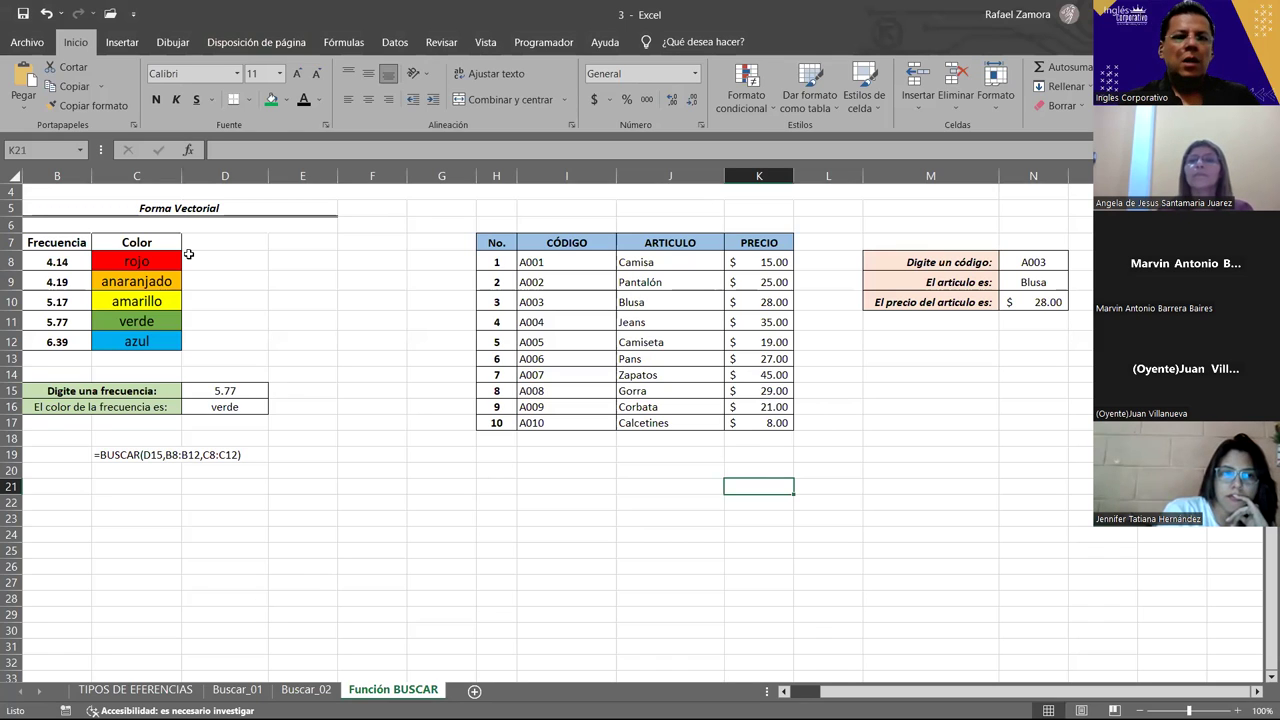
drag(95, 237, 1017, 515)
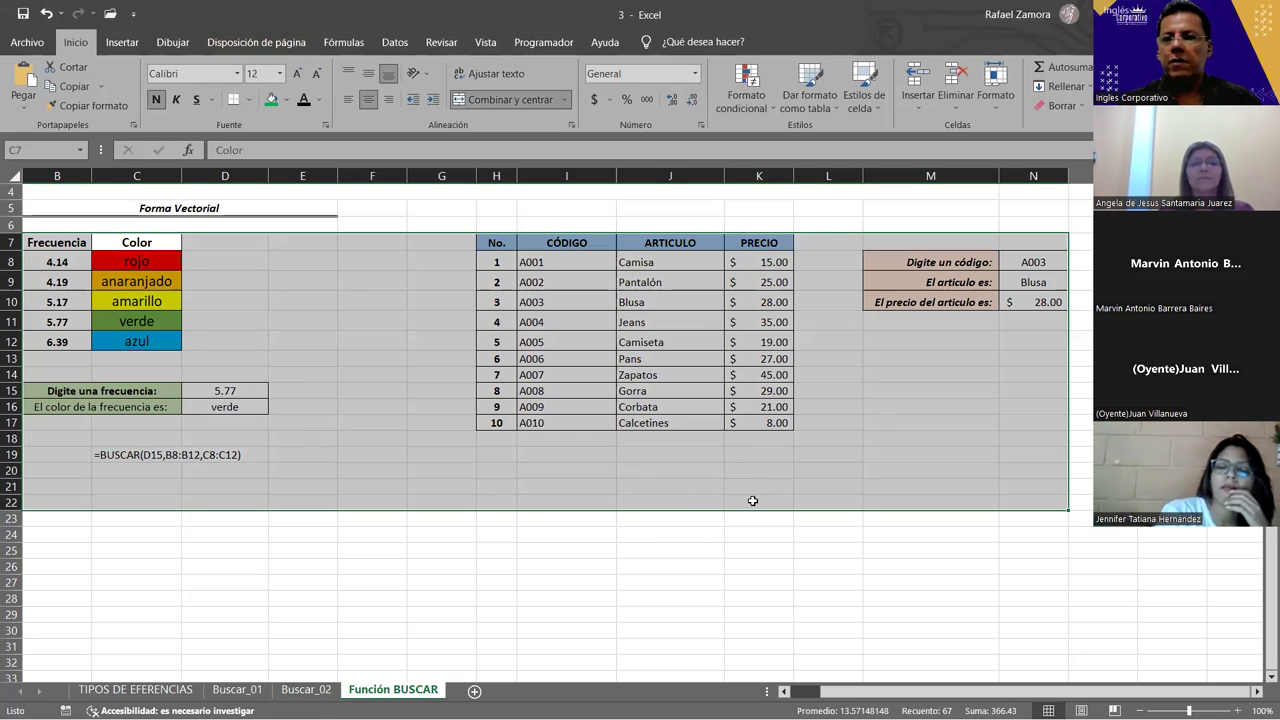
click(768, 450)
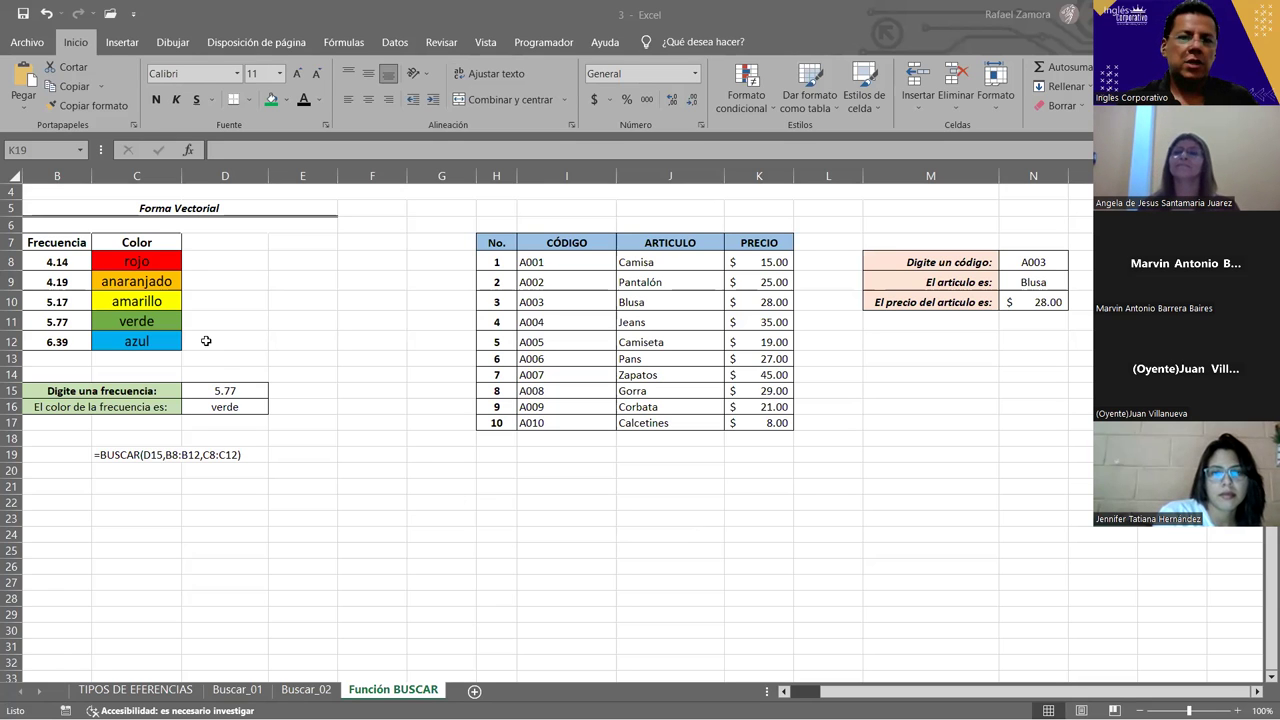
key(alt+Tab)
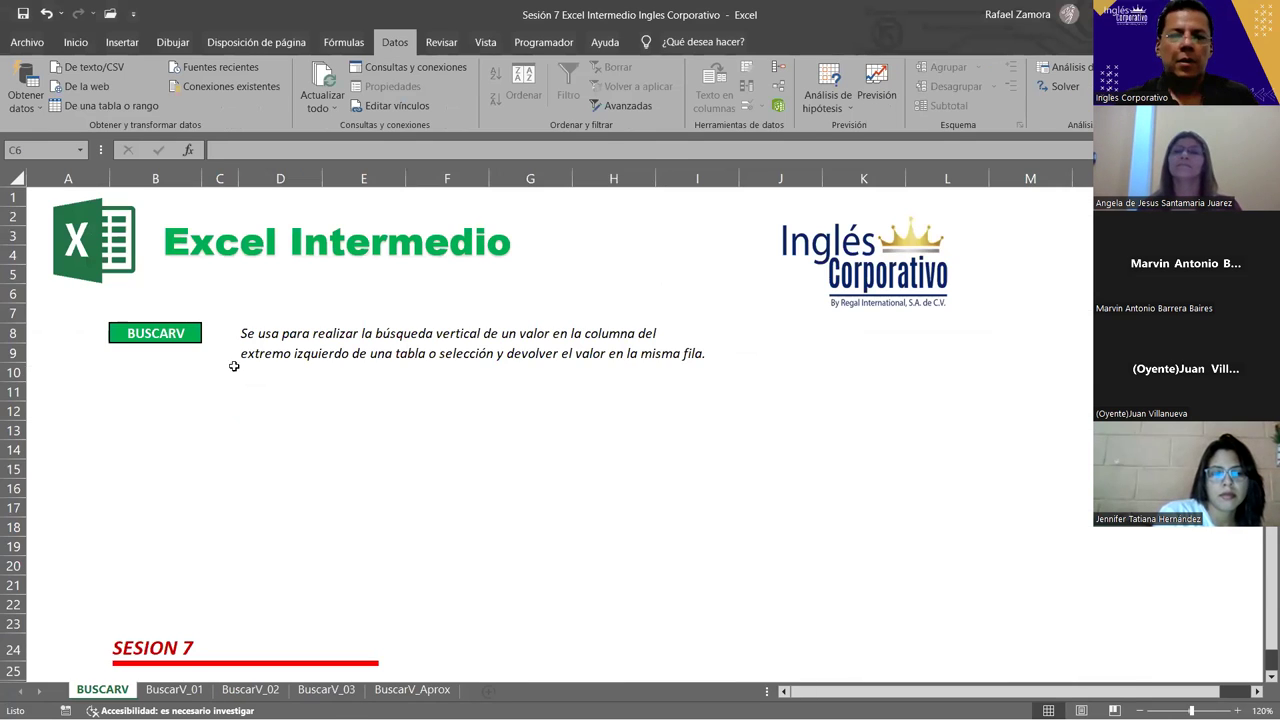
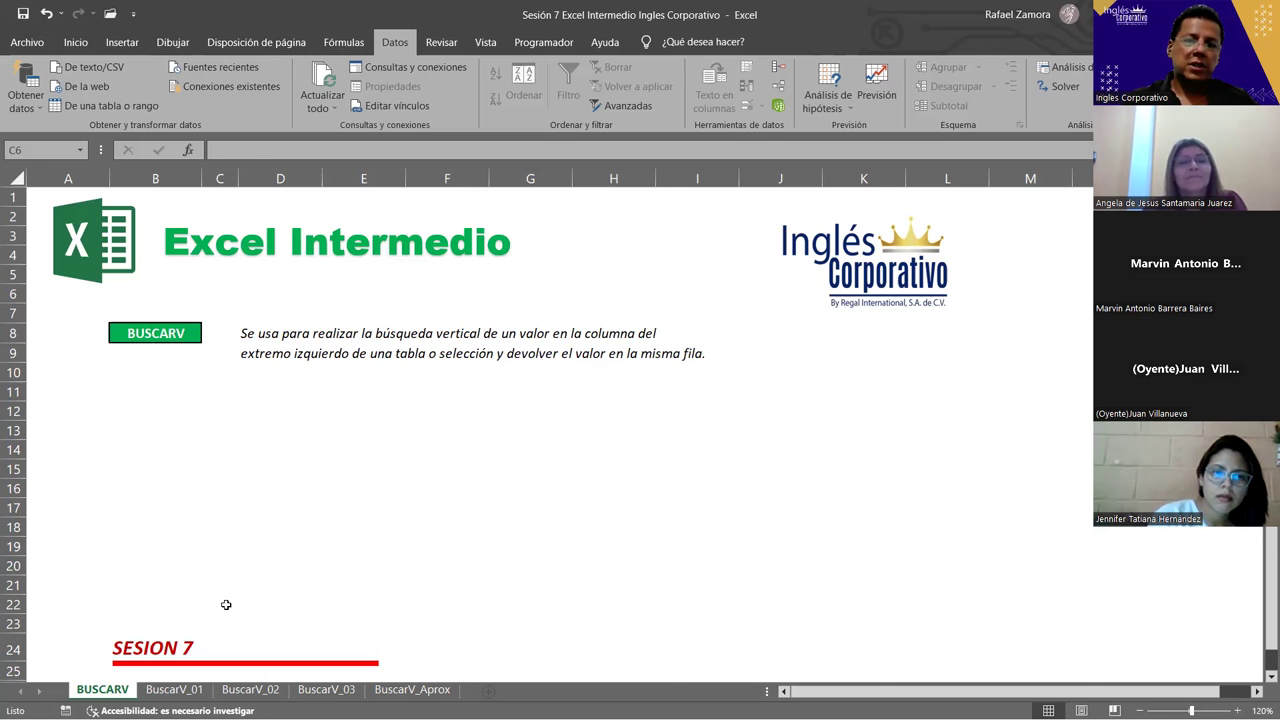
Switch to the BuscarV_01 sheet and review the BUSCARV syntax in B6 and cell C13.
key(ctrl+Page_Down)
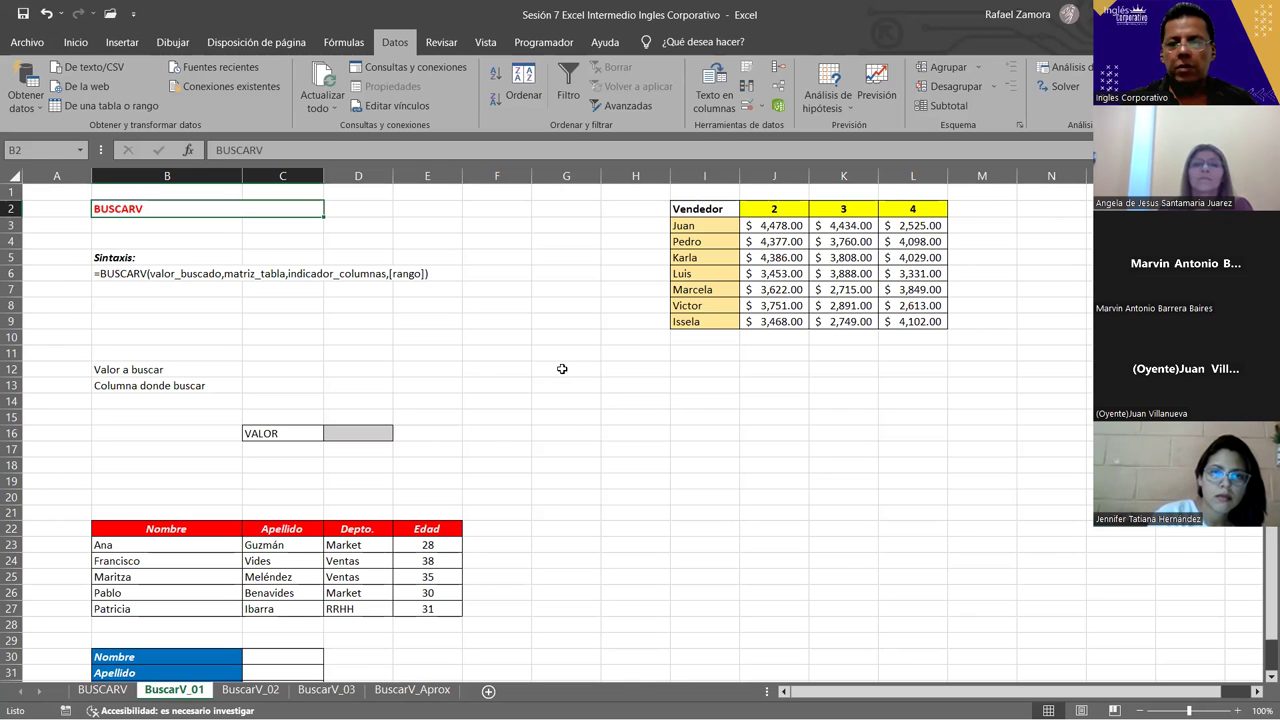
click(692, 413)
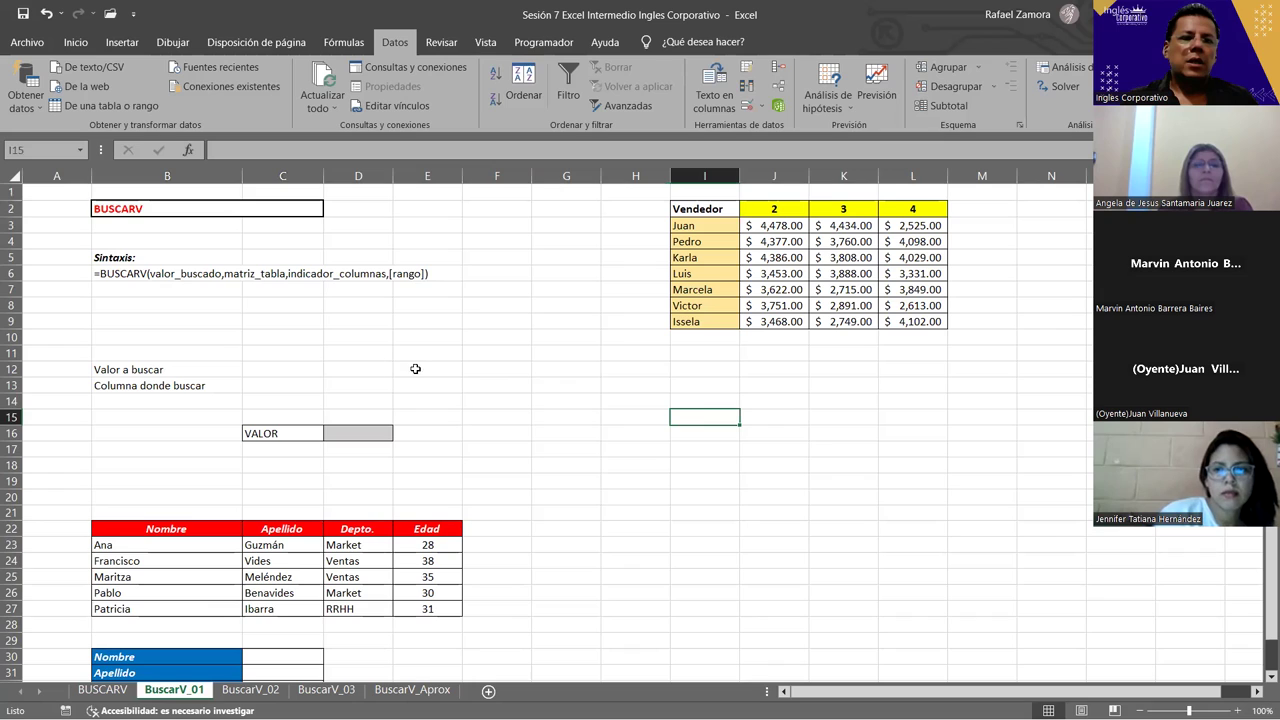
click(150, 271)
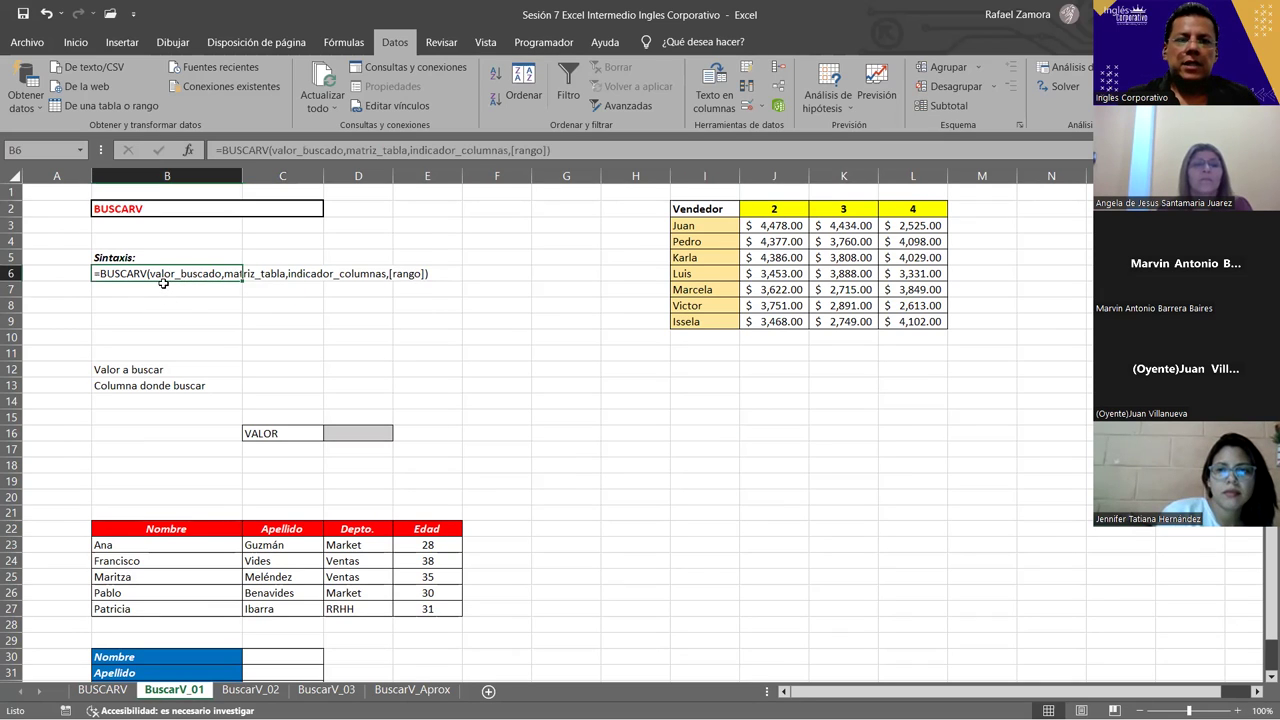
click(277, 382)
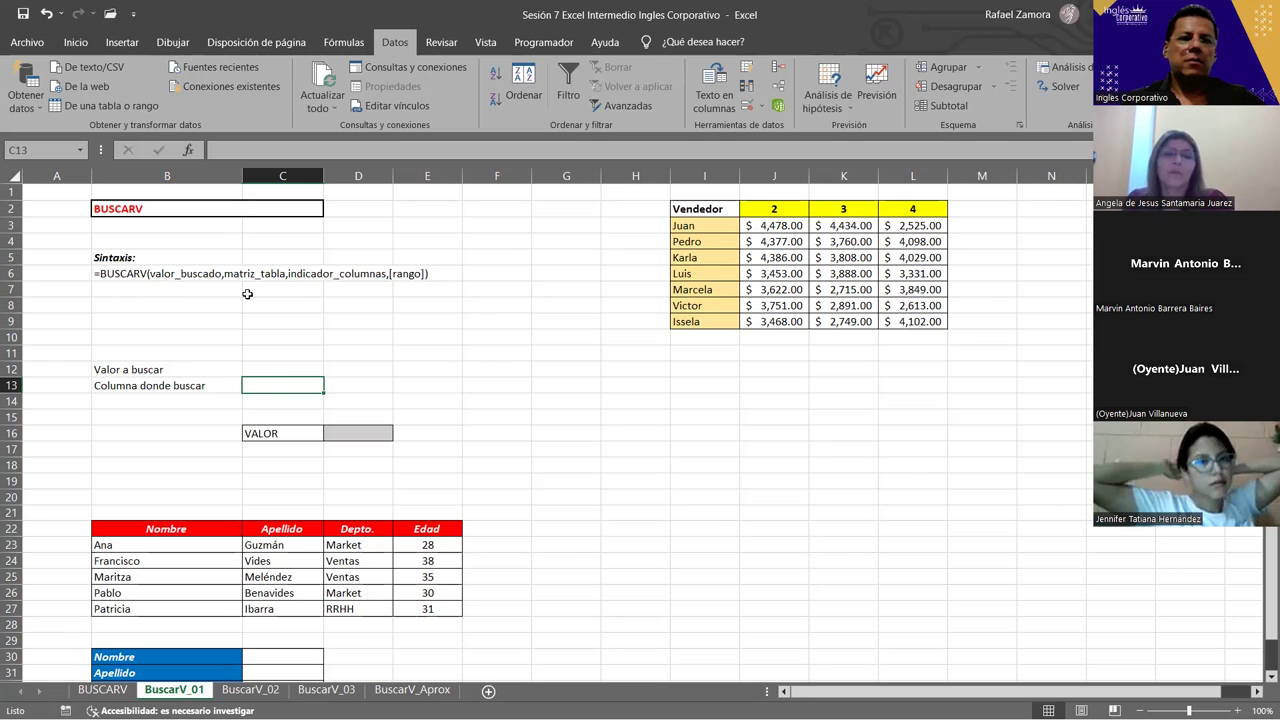
click(730, 211)
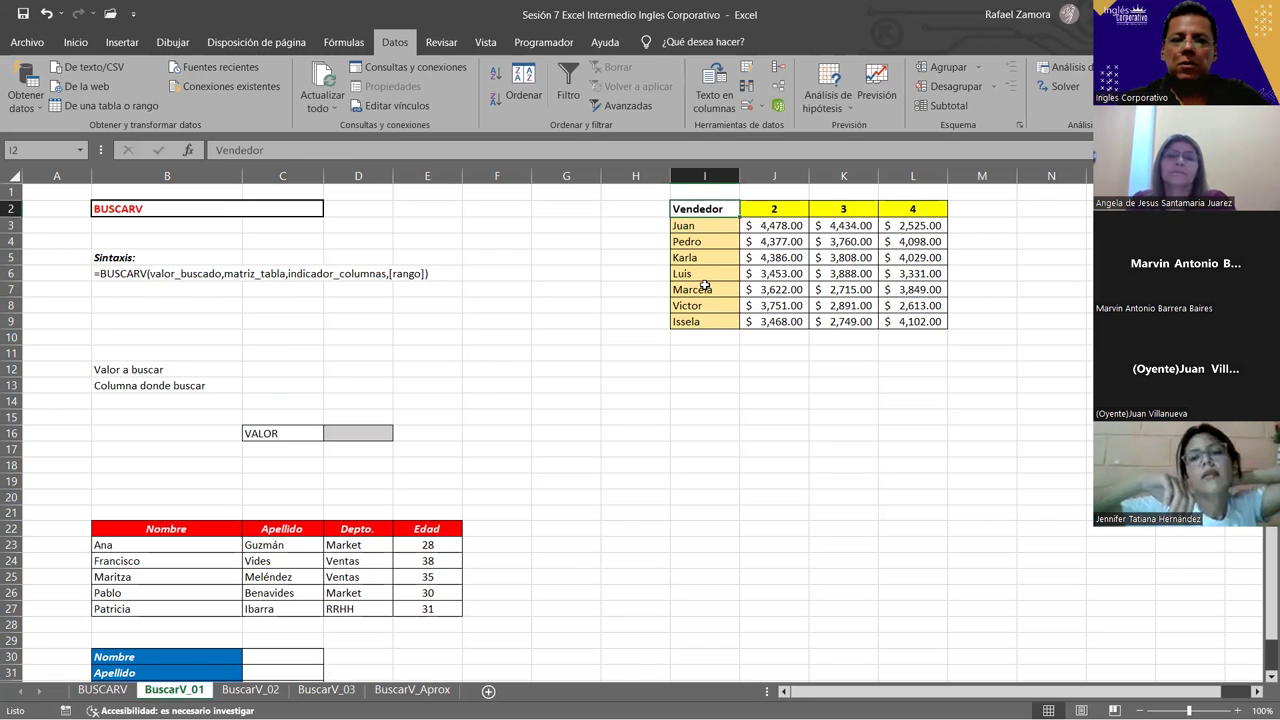
drag(685, 226, 686, 321)
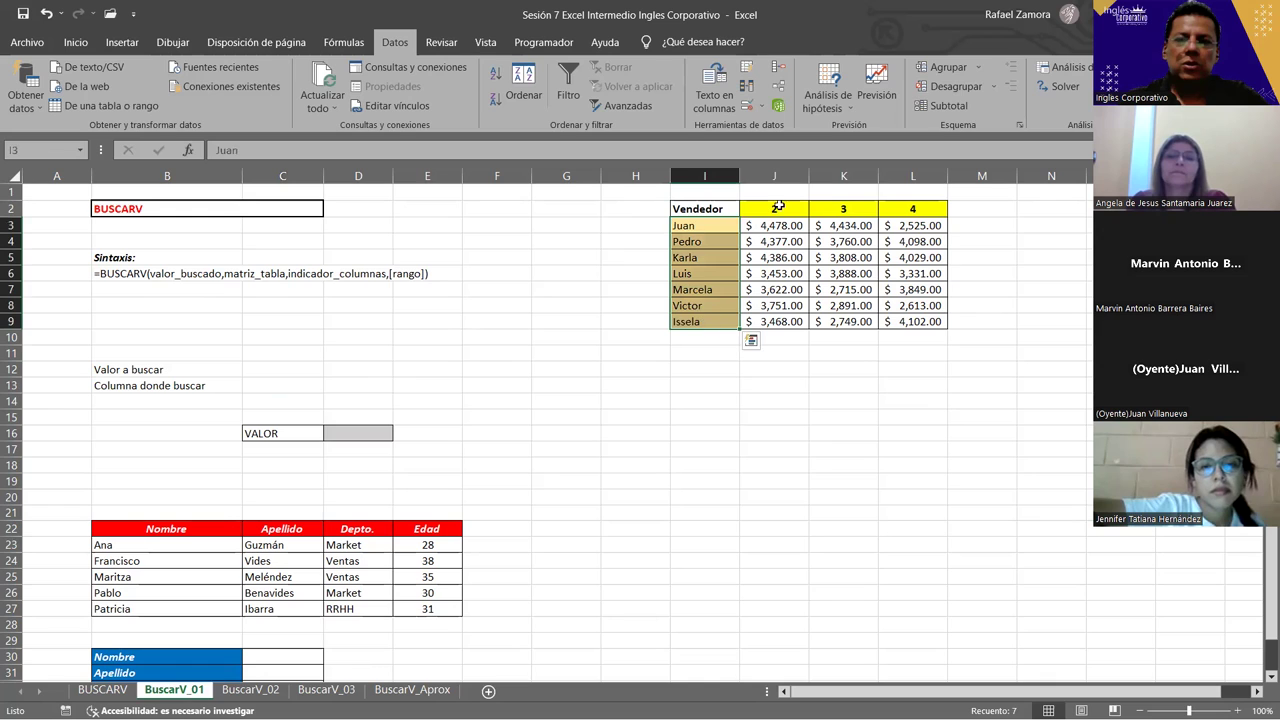
click(848, 250)
drag(848, 250, 848, 241)
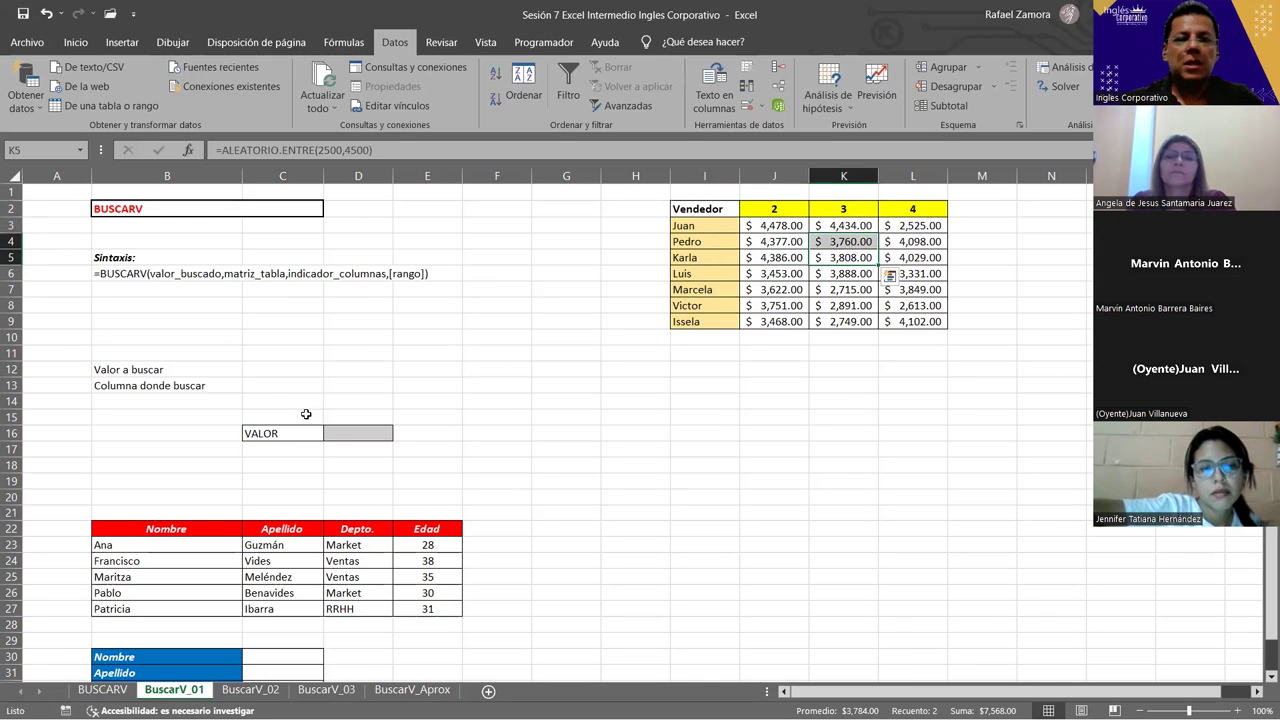
click(335, 434)
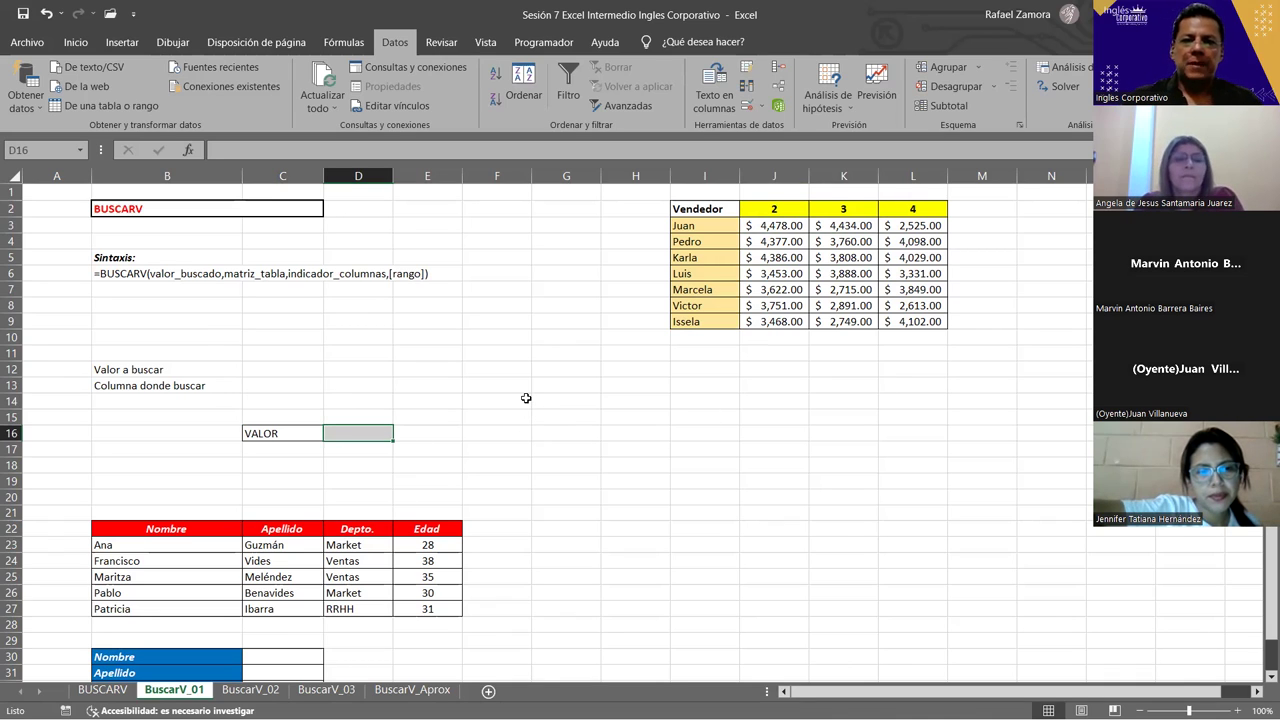
Enter Juan in D16 and start a BUSCARV formula in D18 with D16 as lookup value.
text(Juan)
key(Return)
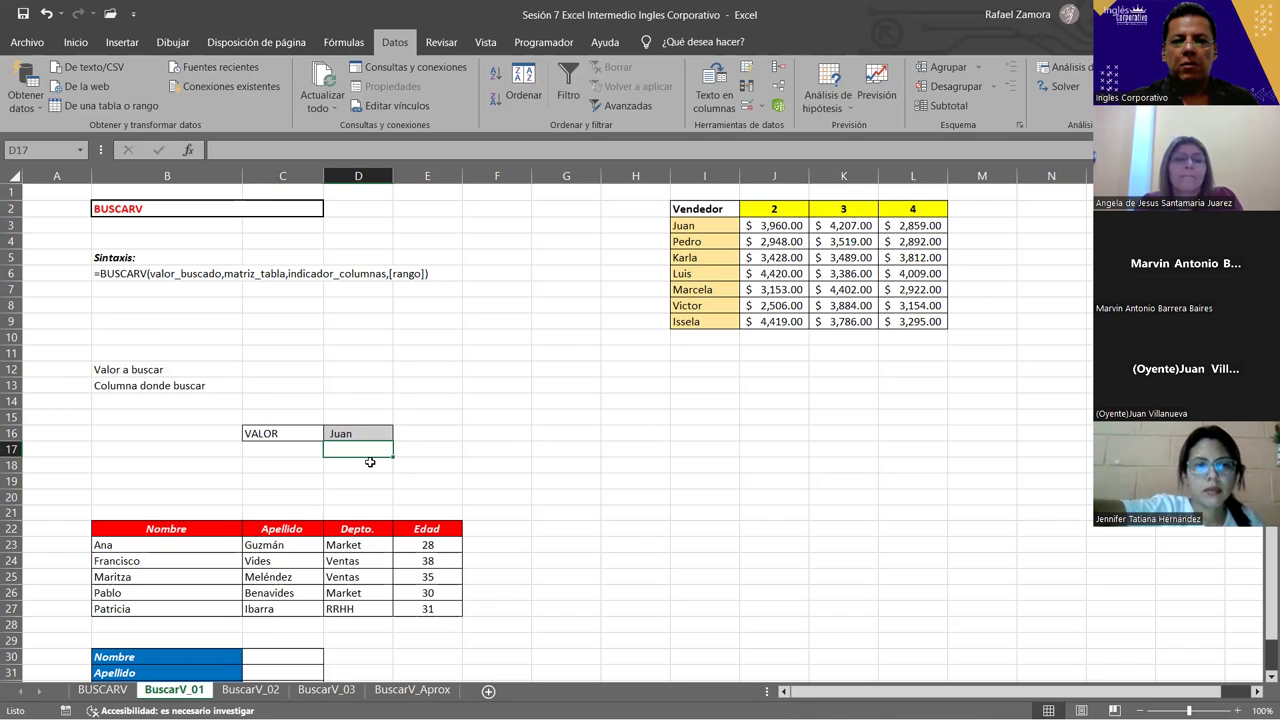
click(369, 462)
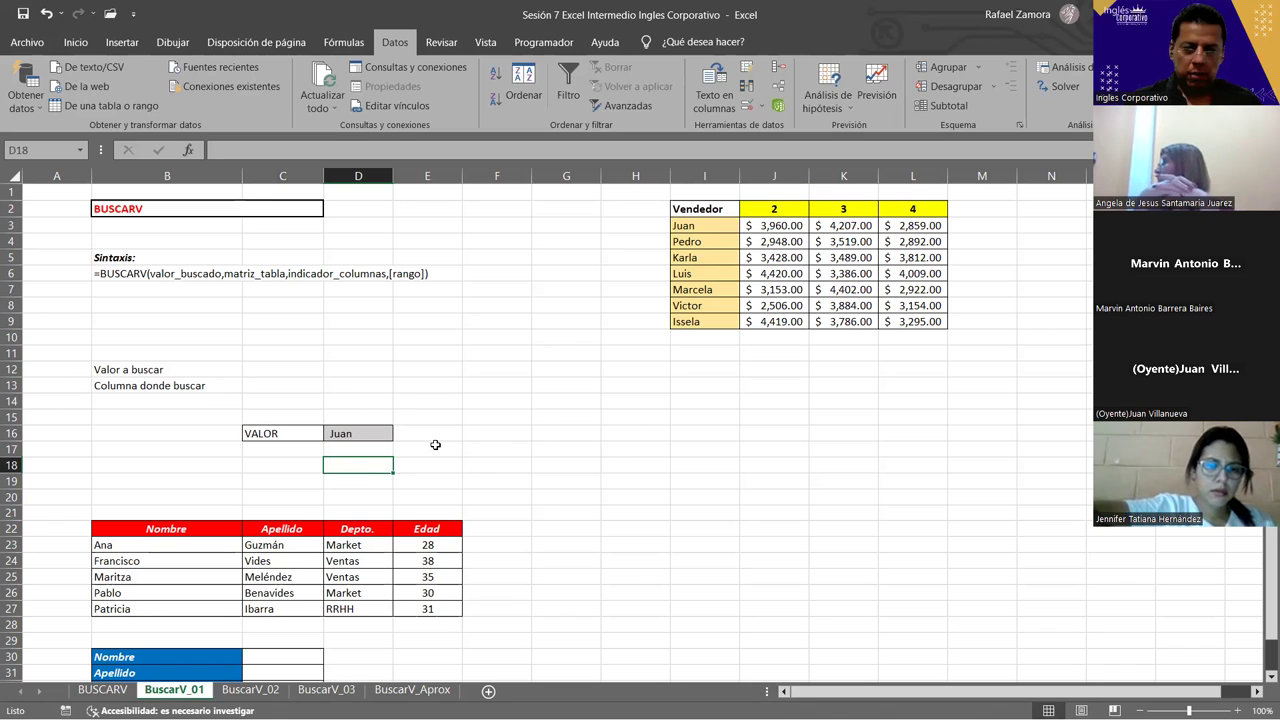
text(=)
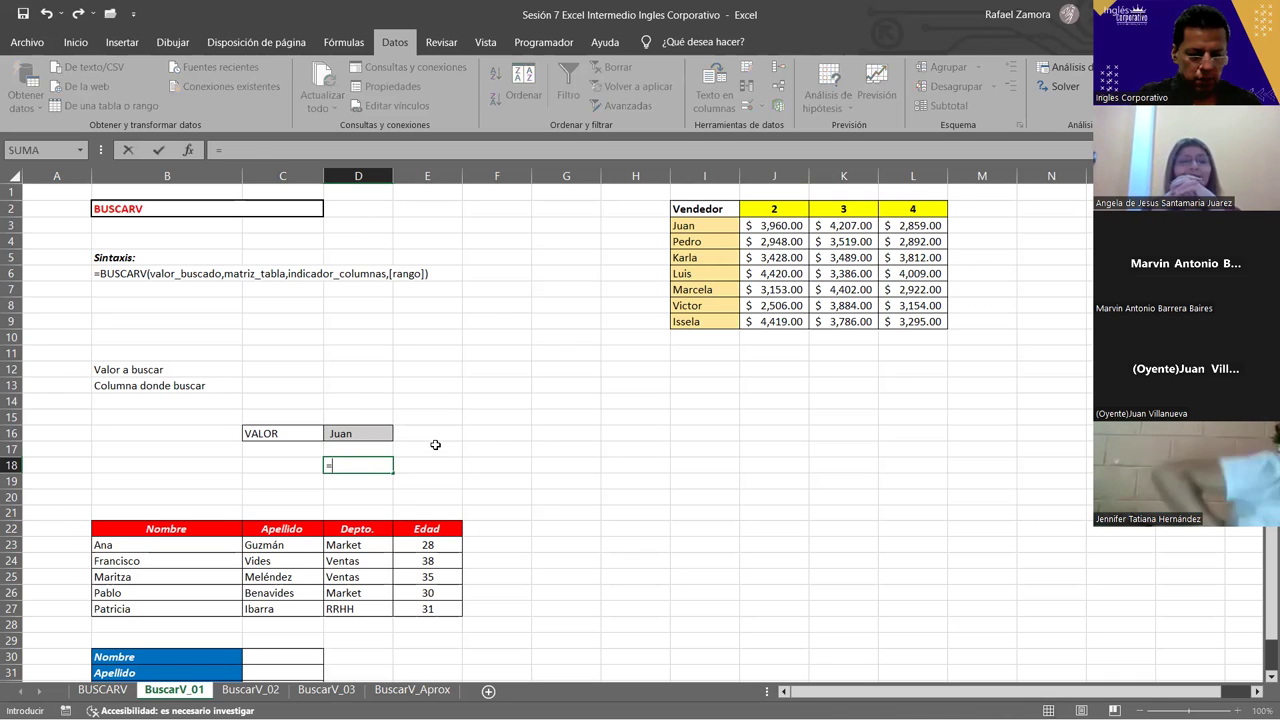
text(buscar)
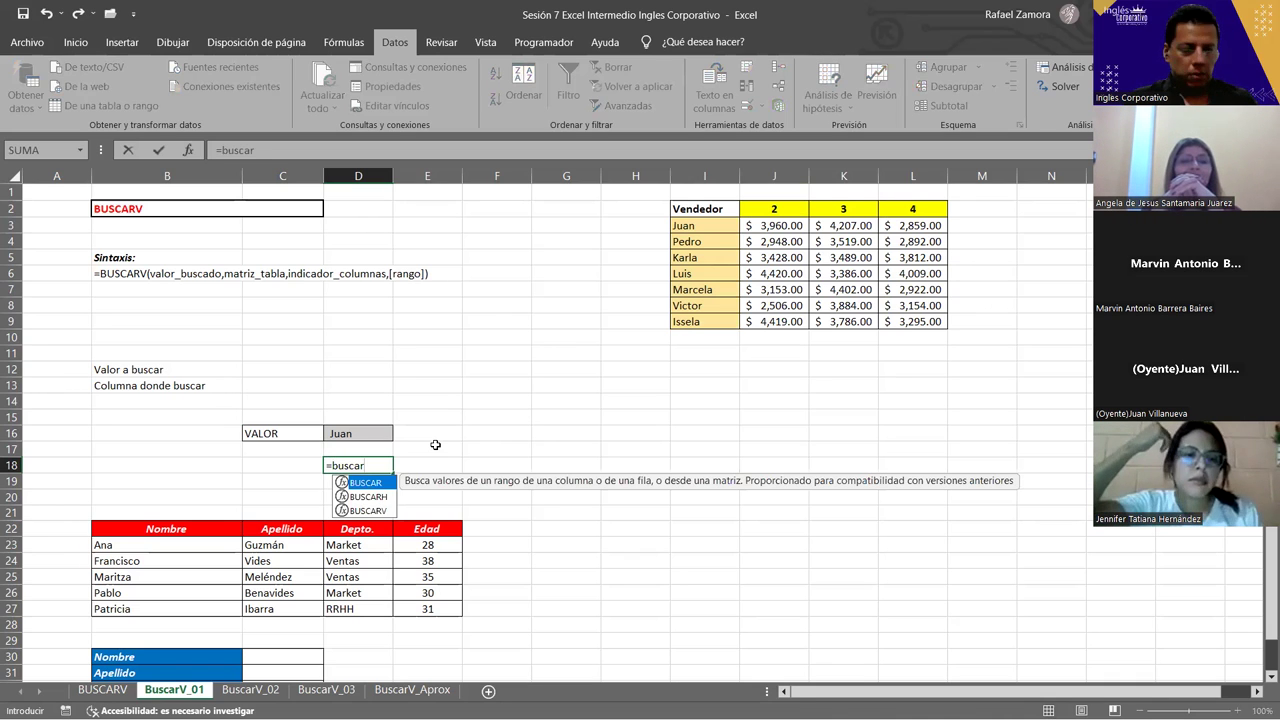
key(Down)
key(Down)
key(Tab)
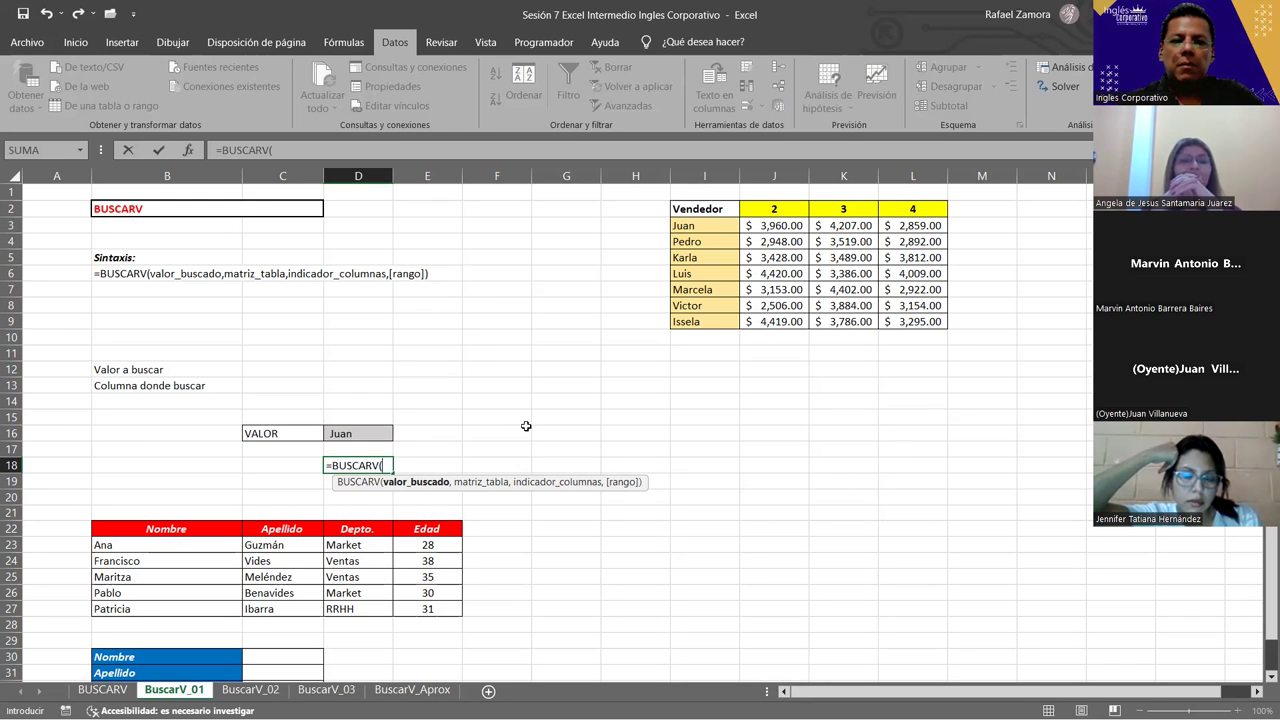
click(375, 429)
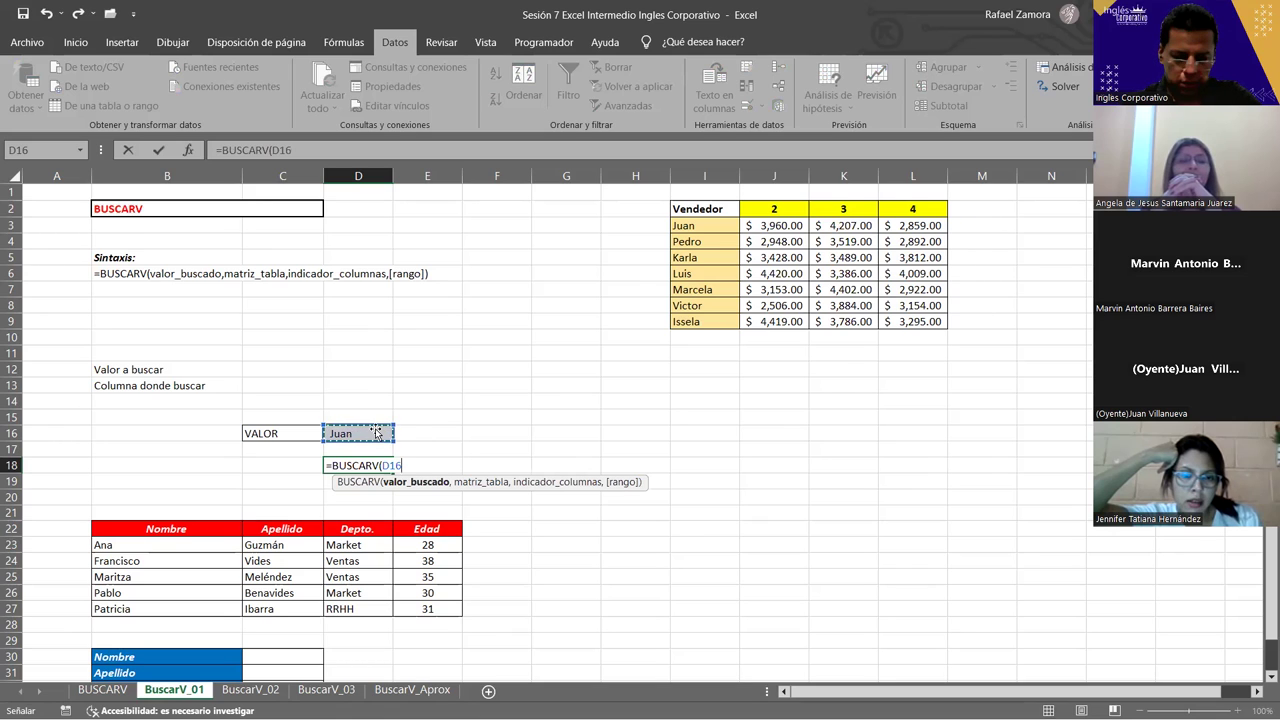
text(,)
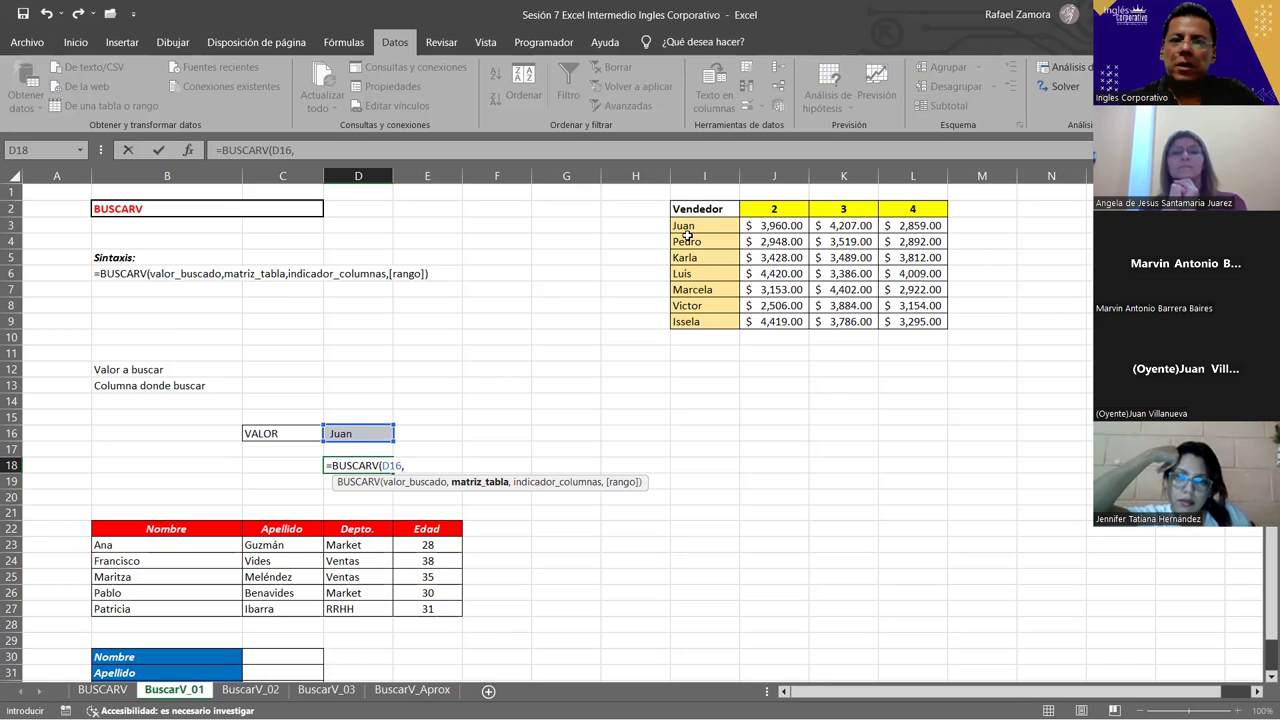
Add I2:L9 as the lookup range, then discard the unfinished BUSCARV formula.
drag(686, 232, 738, 257)
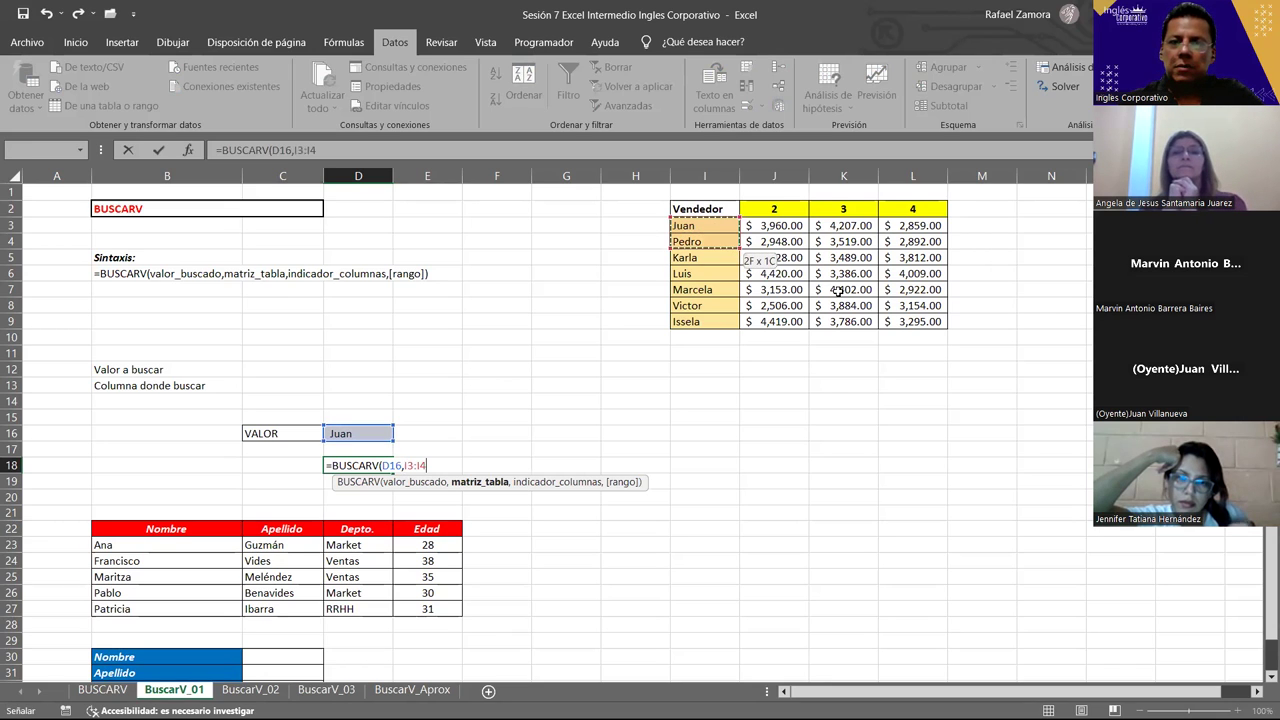
drag(905, 322, 908, 330)
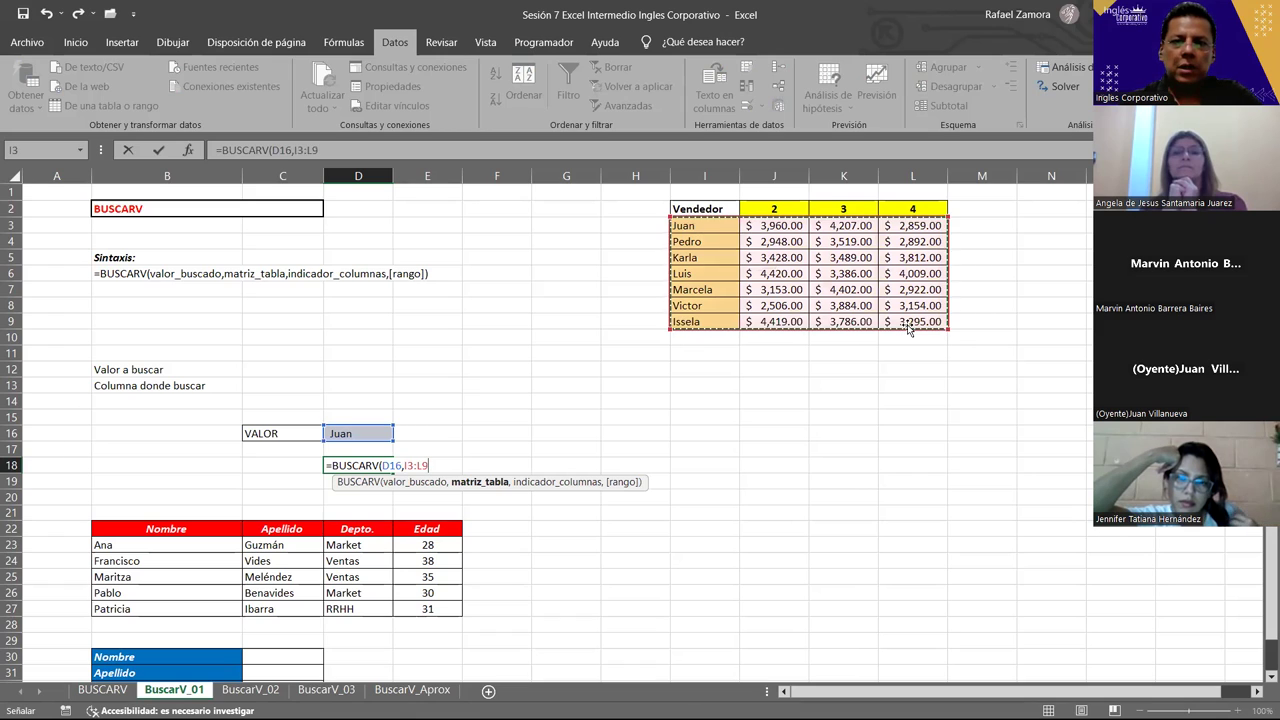
click(705, 209)
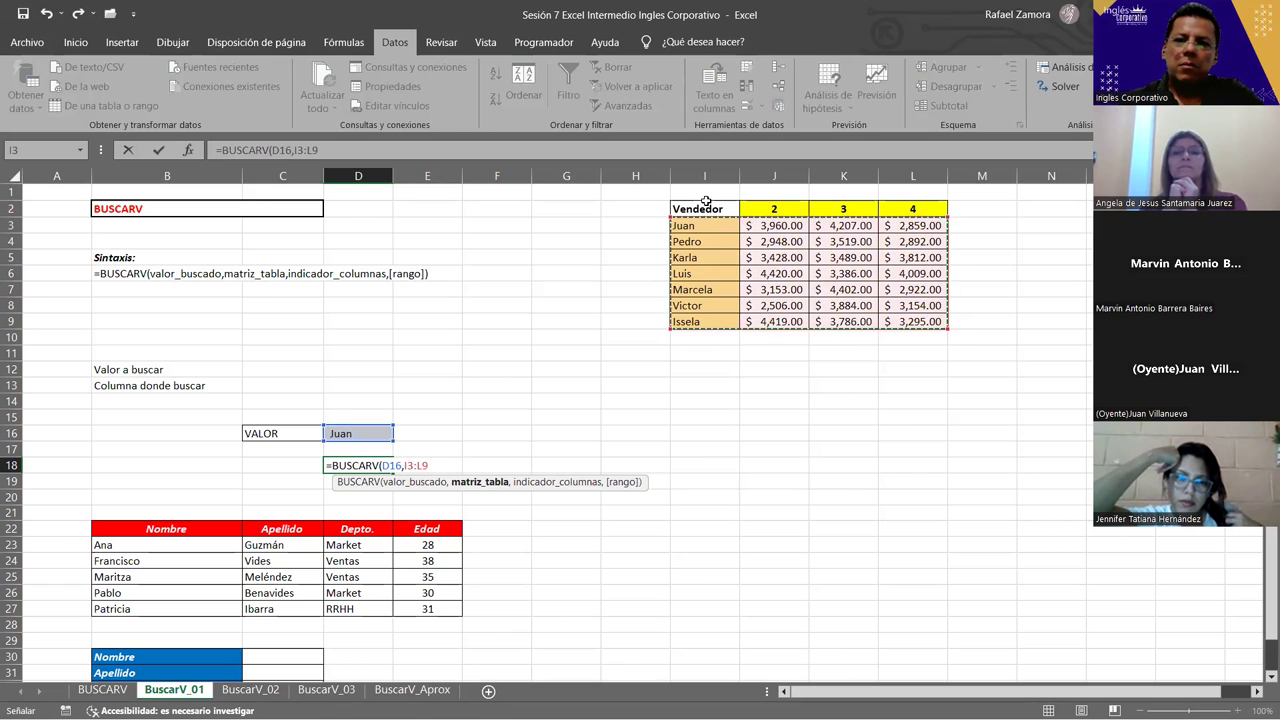
shift+click(931, 331)
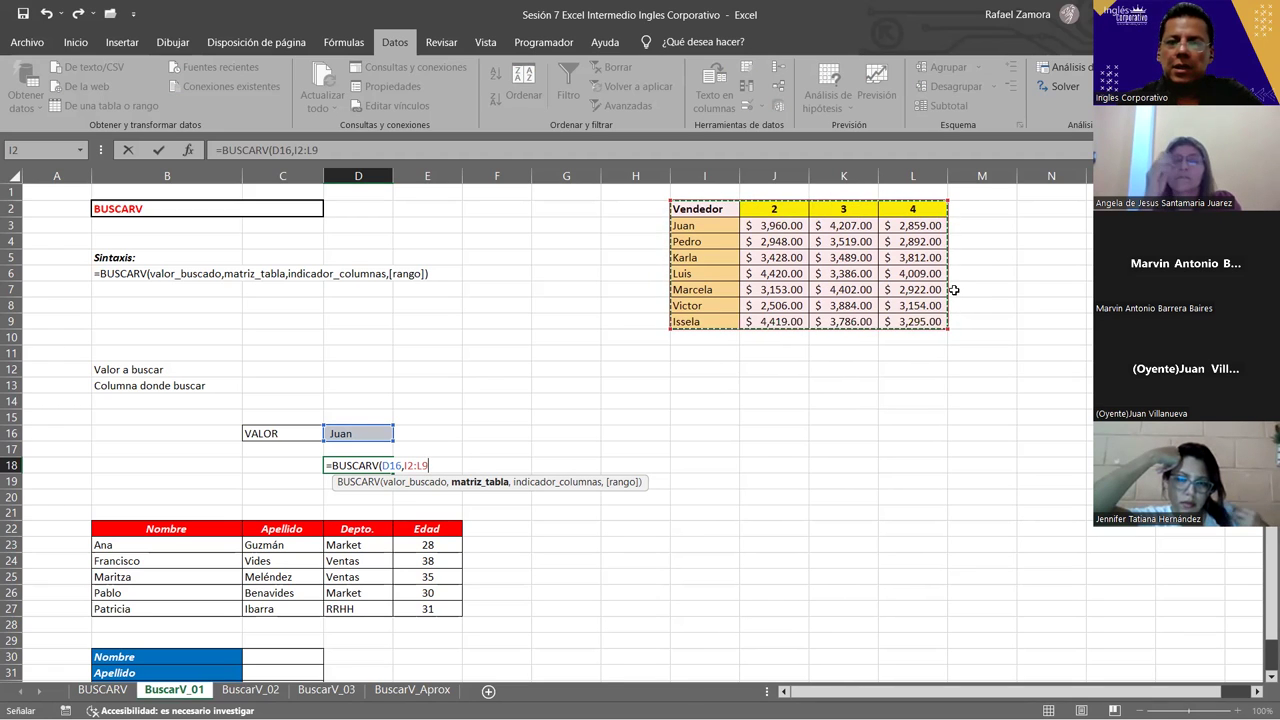
text(,)
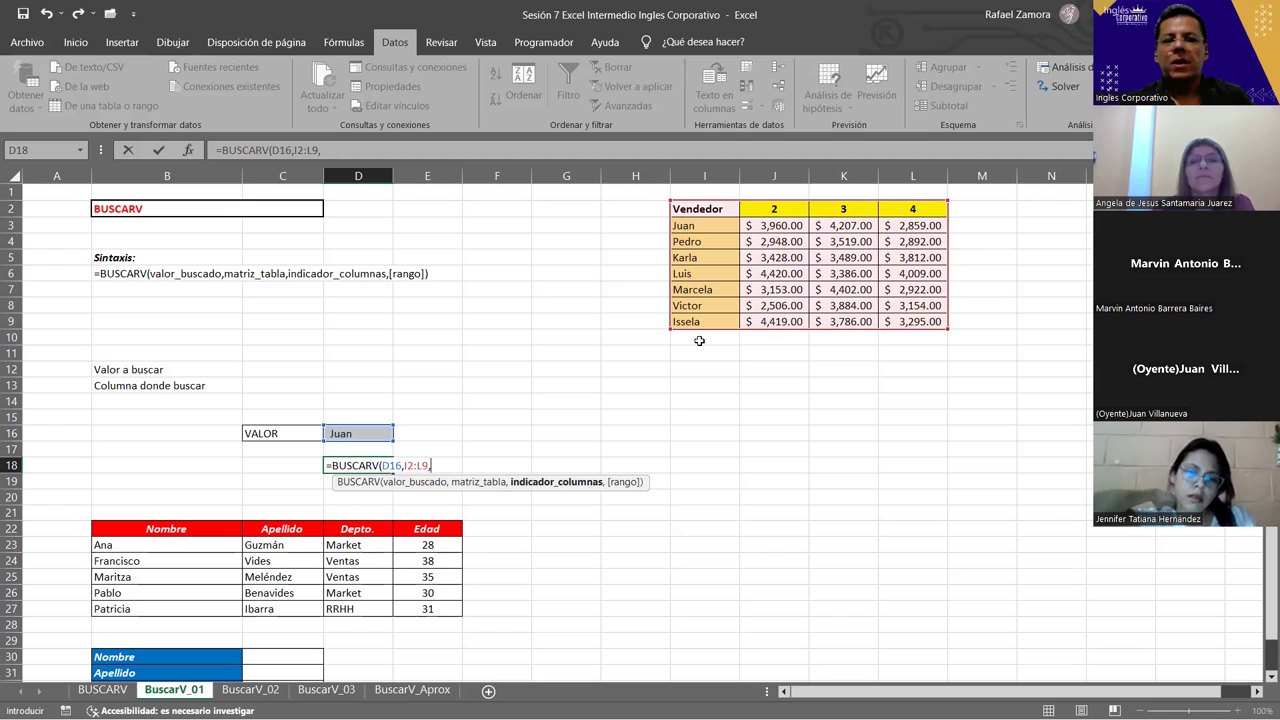
key(Escape)
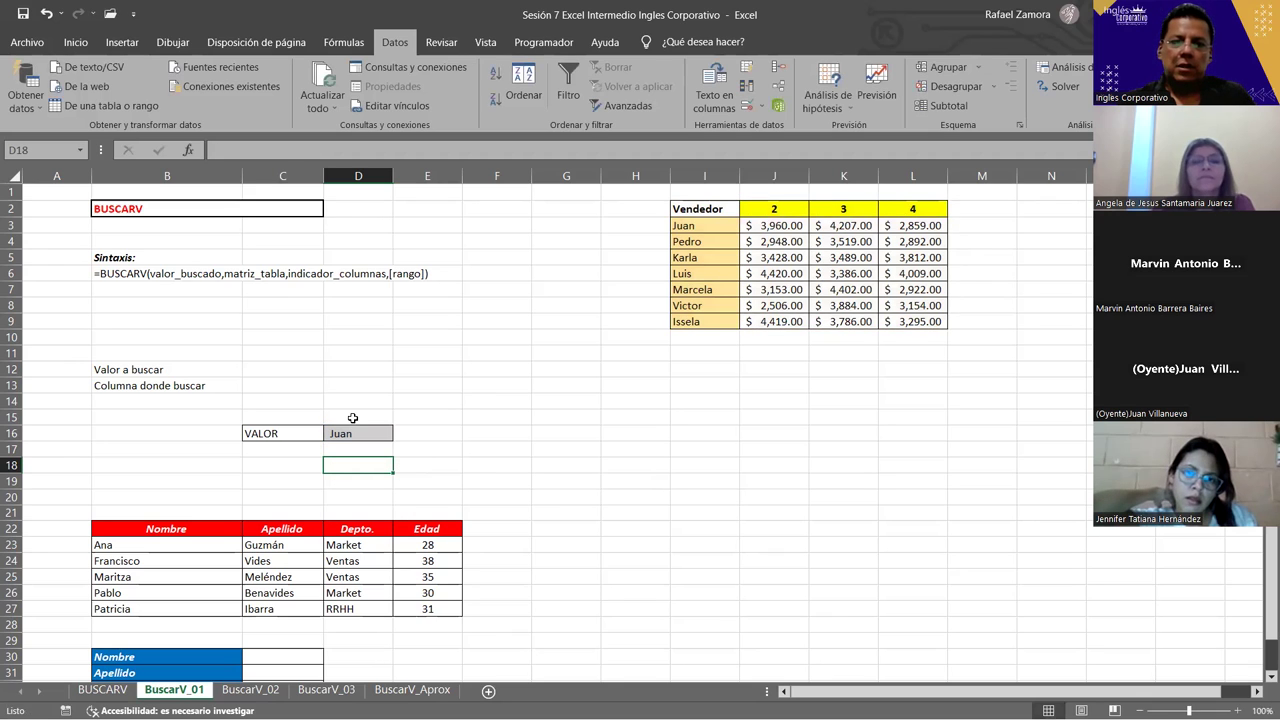
Bold Juan in D16 and relabel C16 from VALOR to Vendedor.
click(349, 427)
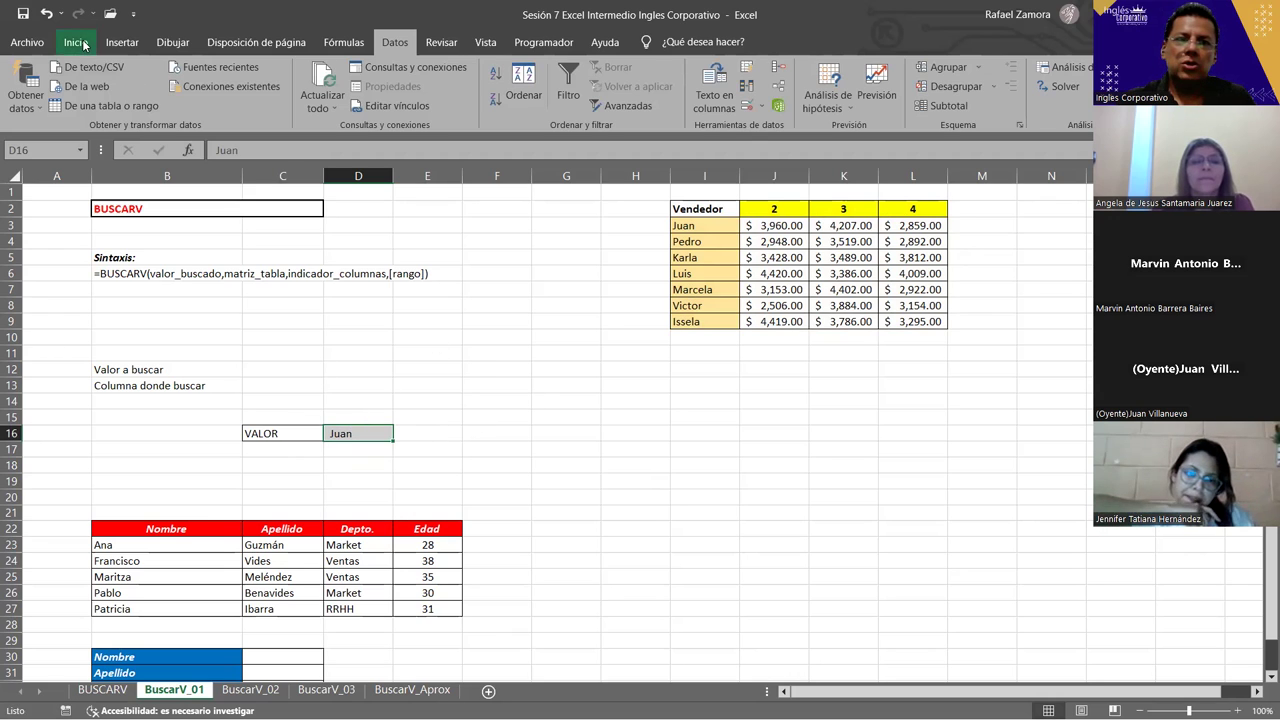
key(ctrl+n)
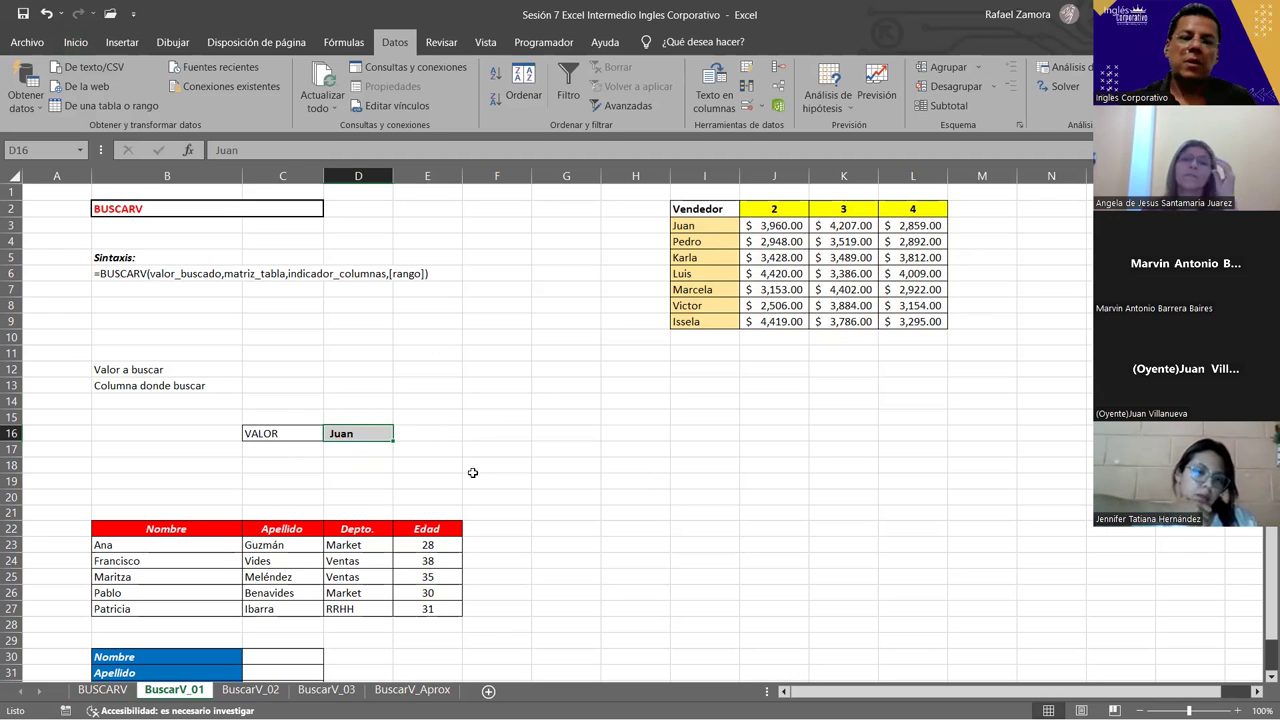
click(296, 437)
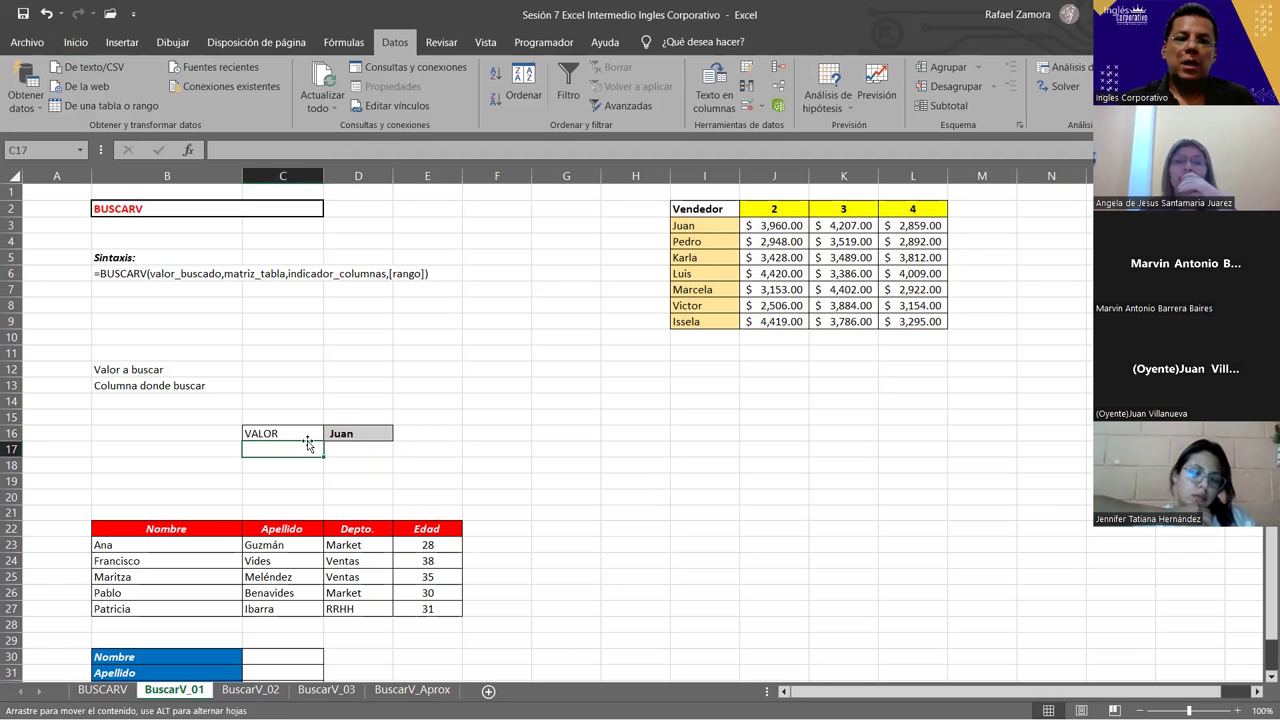
text(Vendedor)
key(Return)
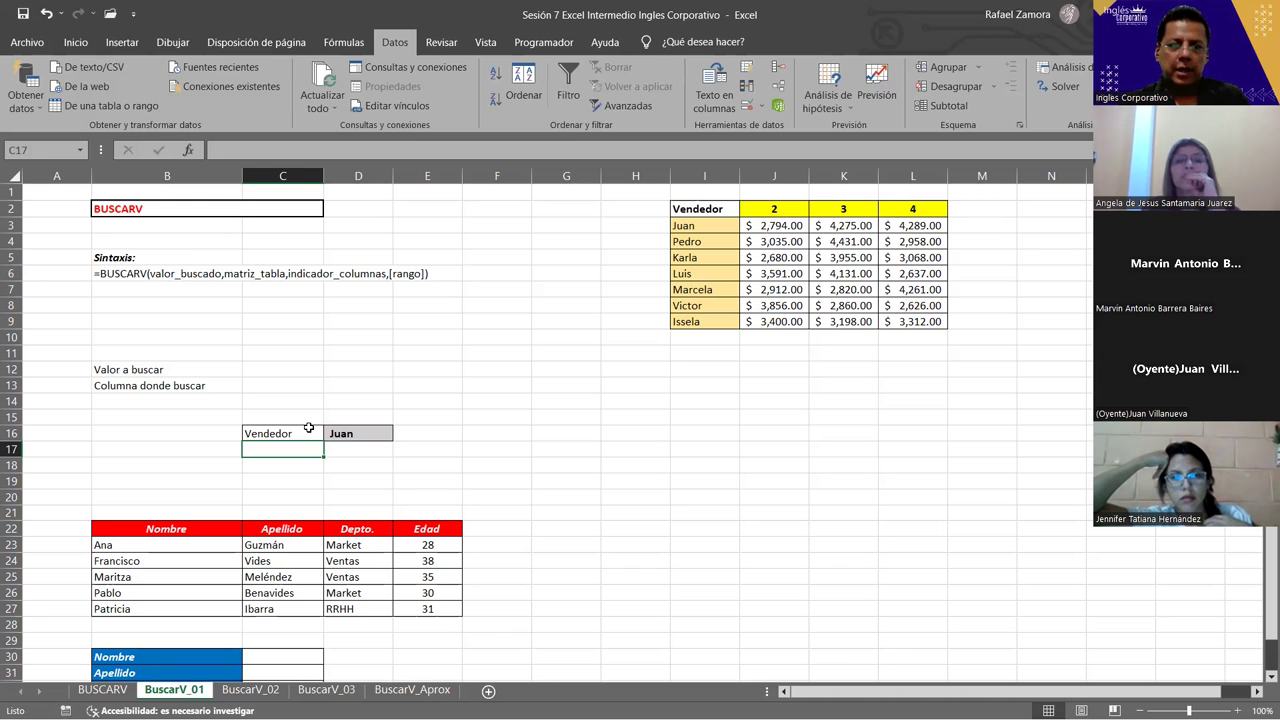
Add the Columna label in C17 with the column number 3 in D17.
text(Columna)
click(372, 458)
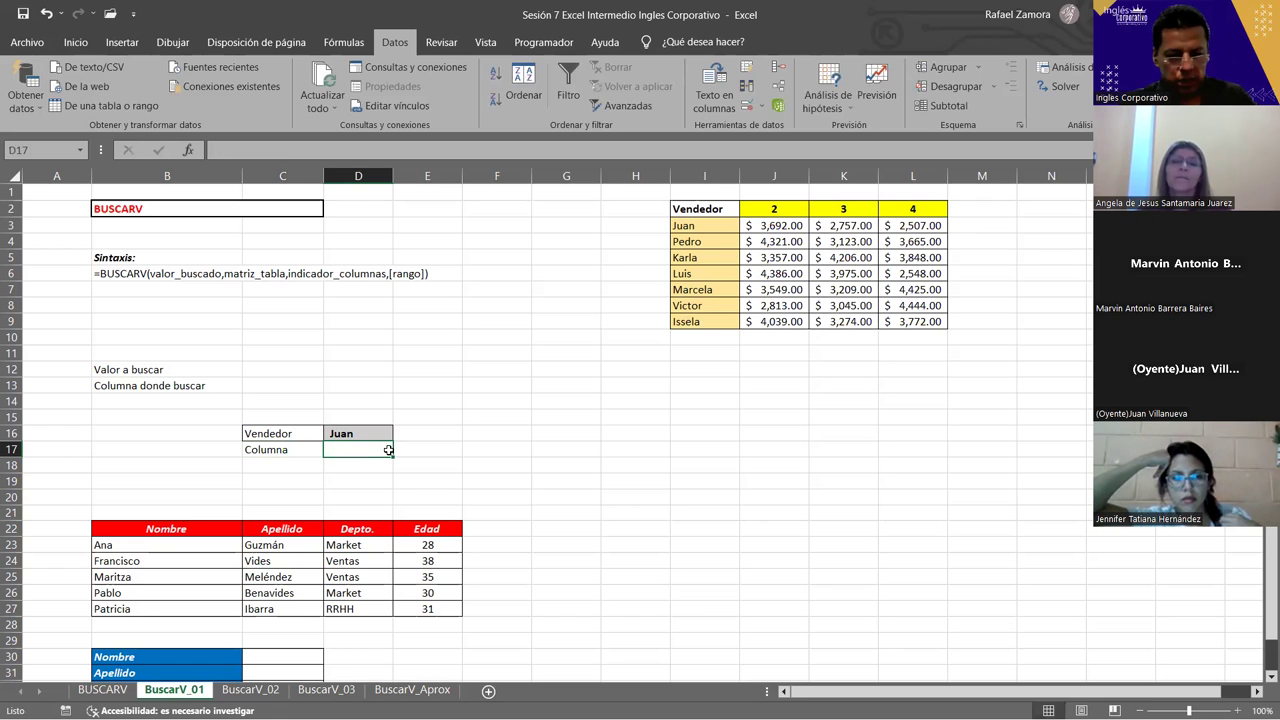
text(3)
click(455, 482)
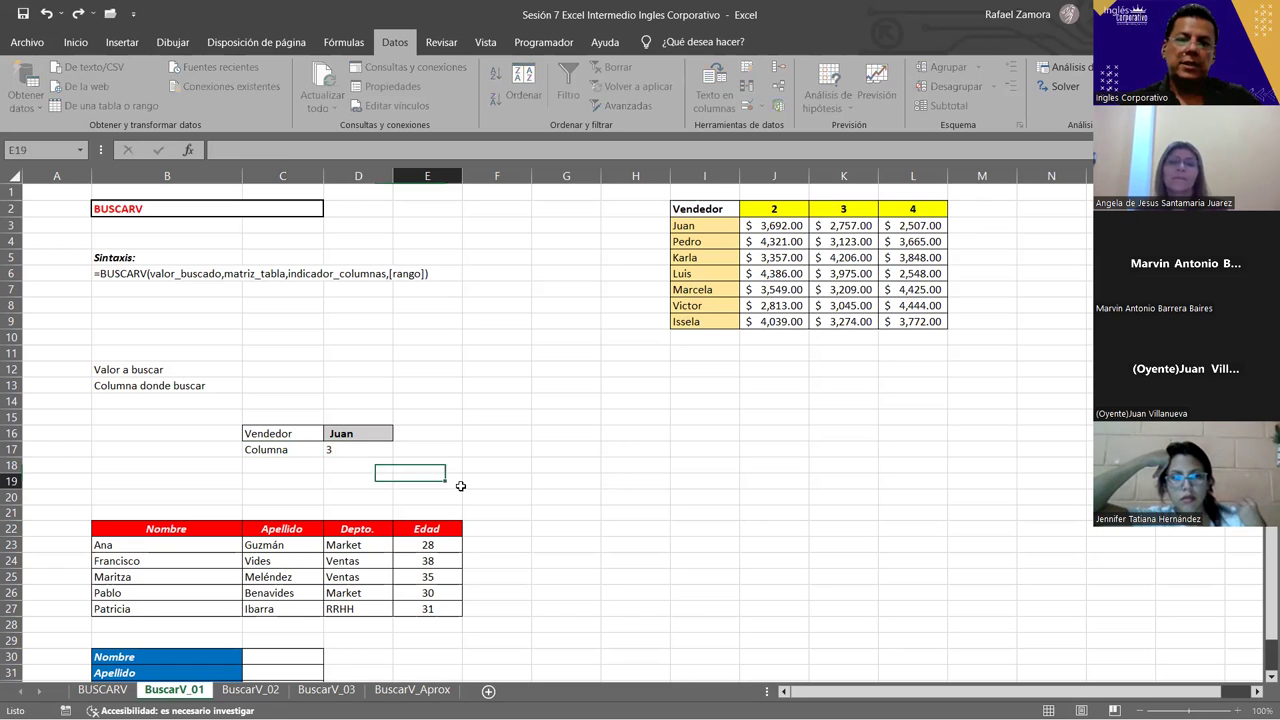
click(382, 448)
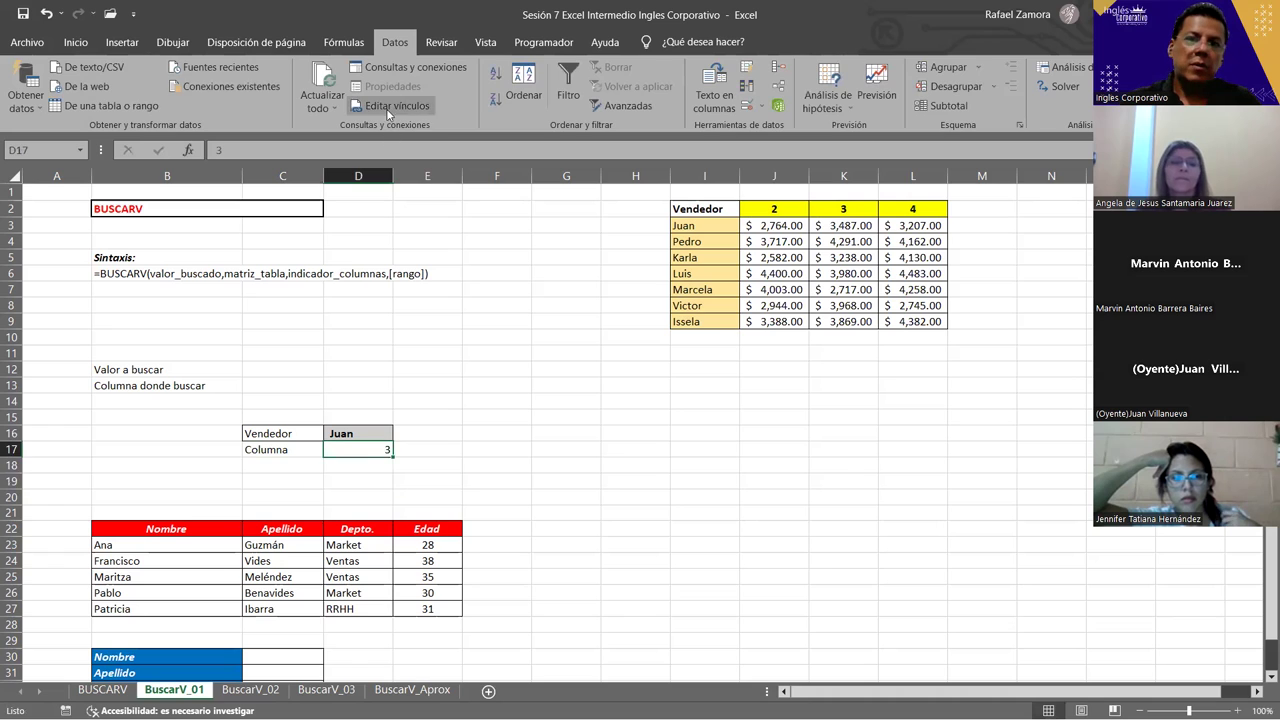
click(76, 42)
click(577, 446)
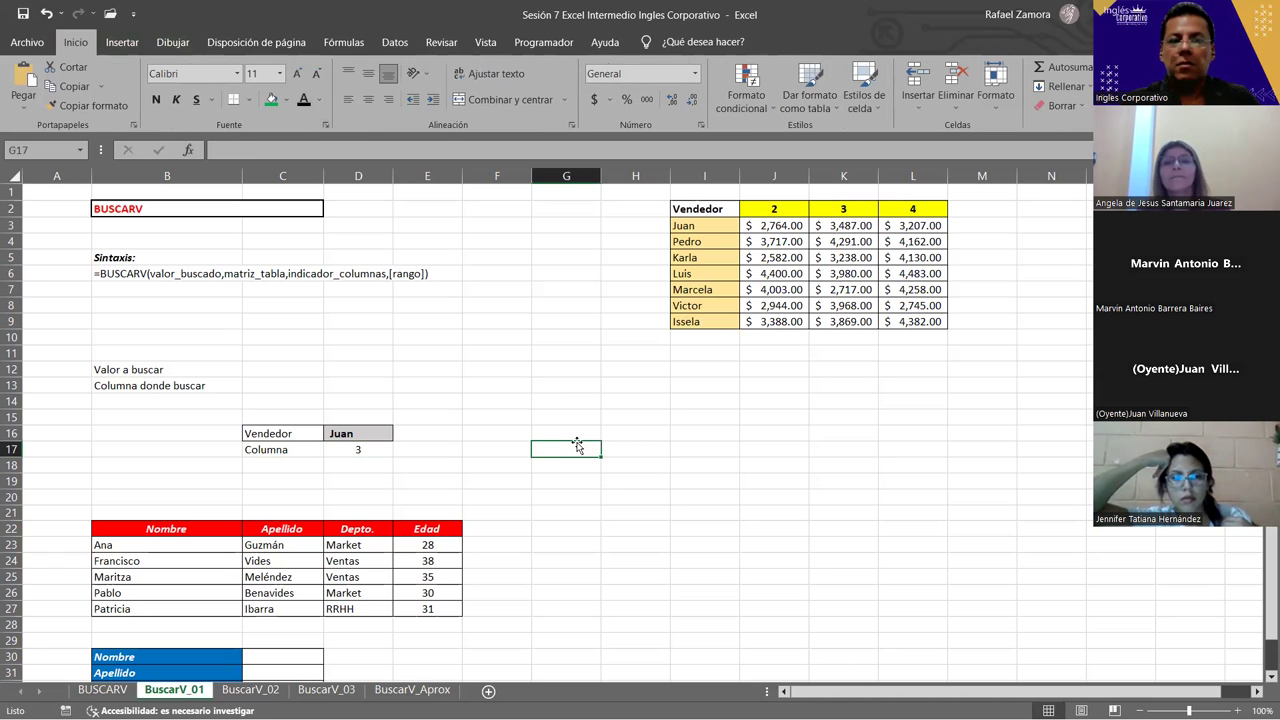
click(488, 438)
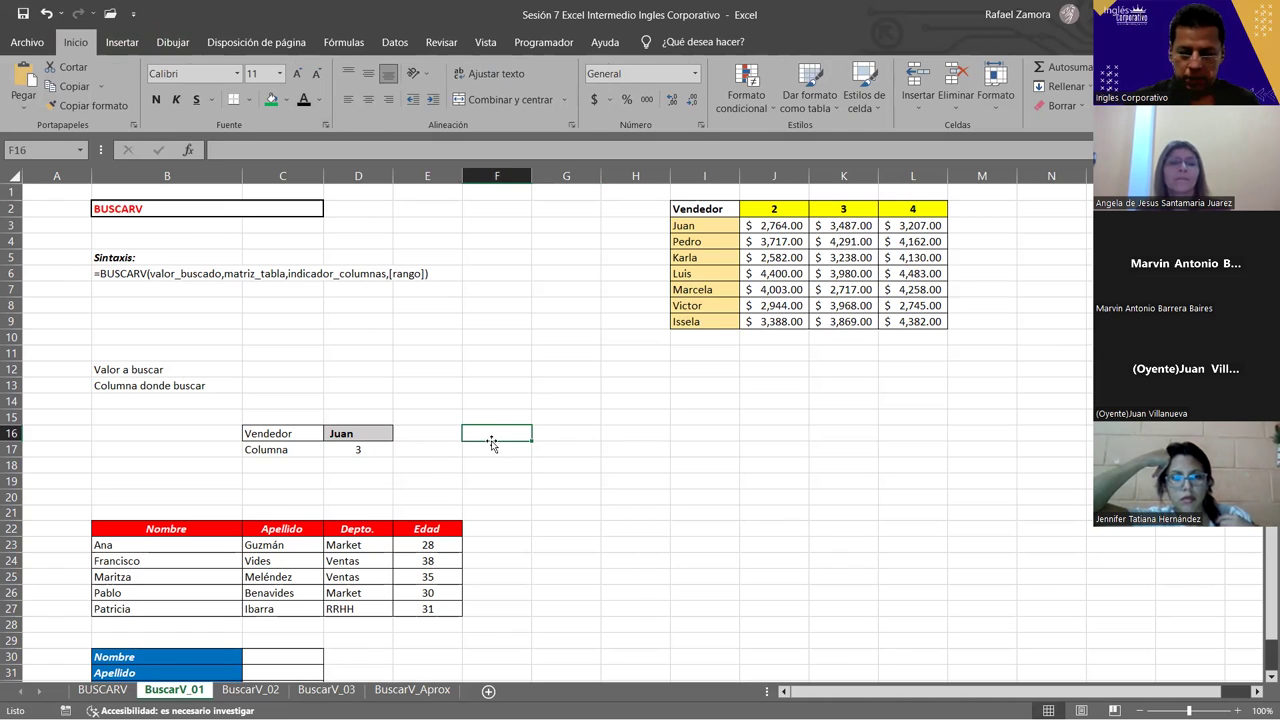
Start =BUSCARV in F16 with D16 as lookup value and I2:L9 as the table.
text(=)
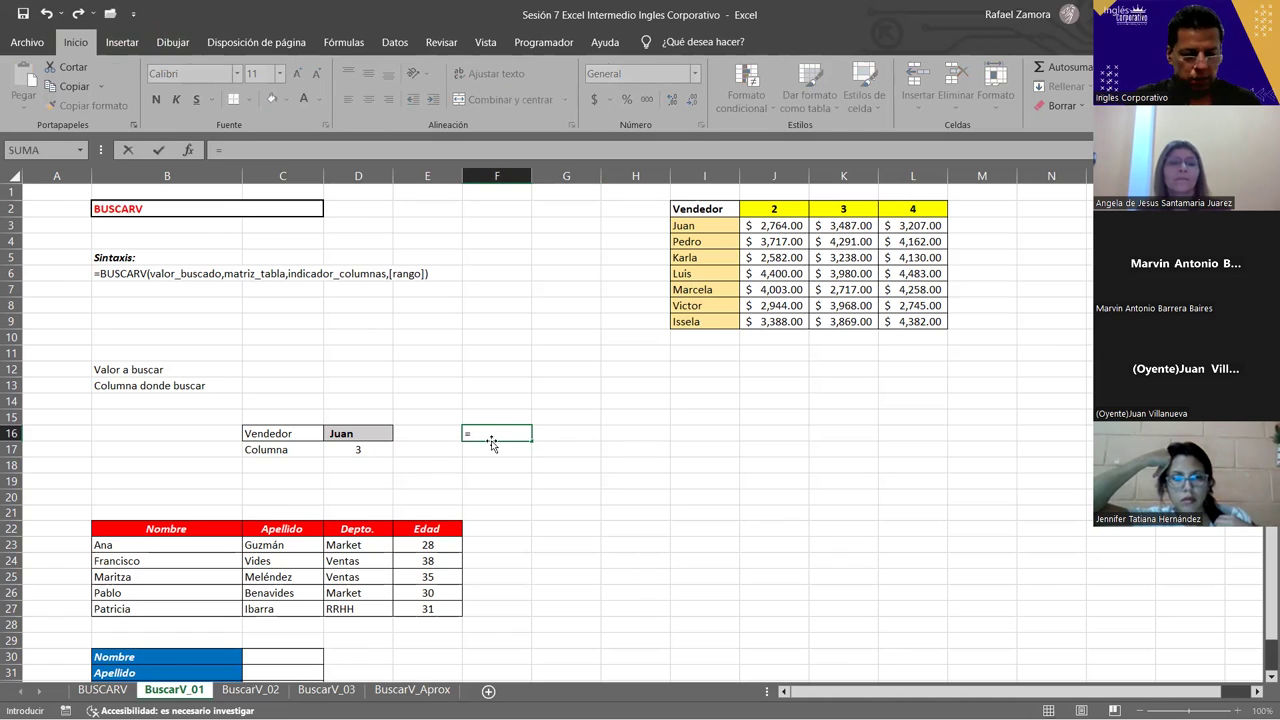
text(buscar)
key(Down)
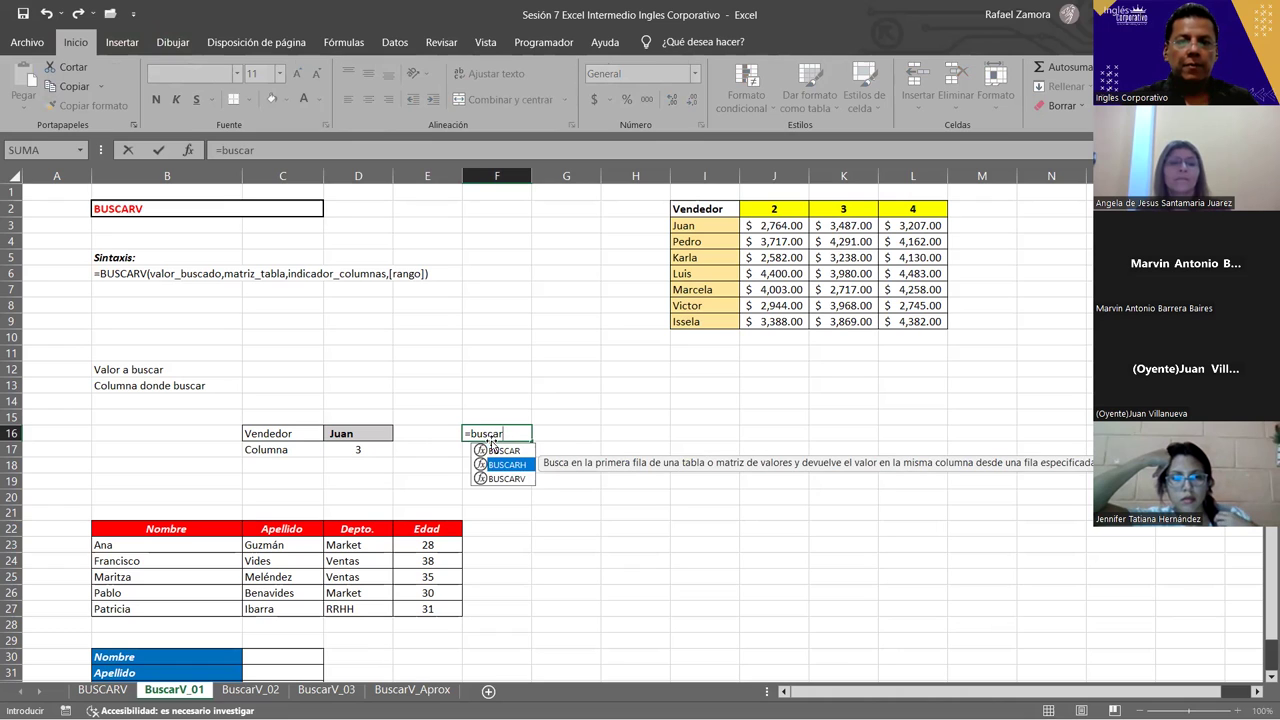
key(Down)
key(Tab)
click(370, 435)
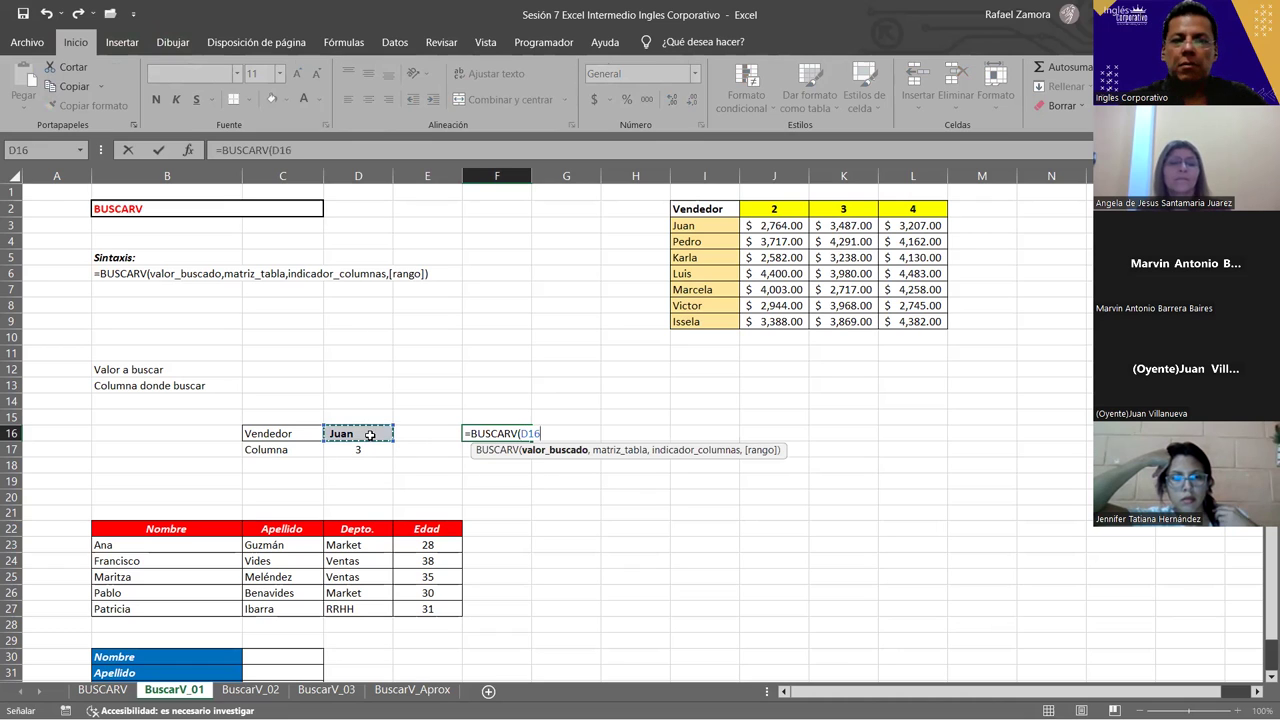
text(,)
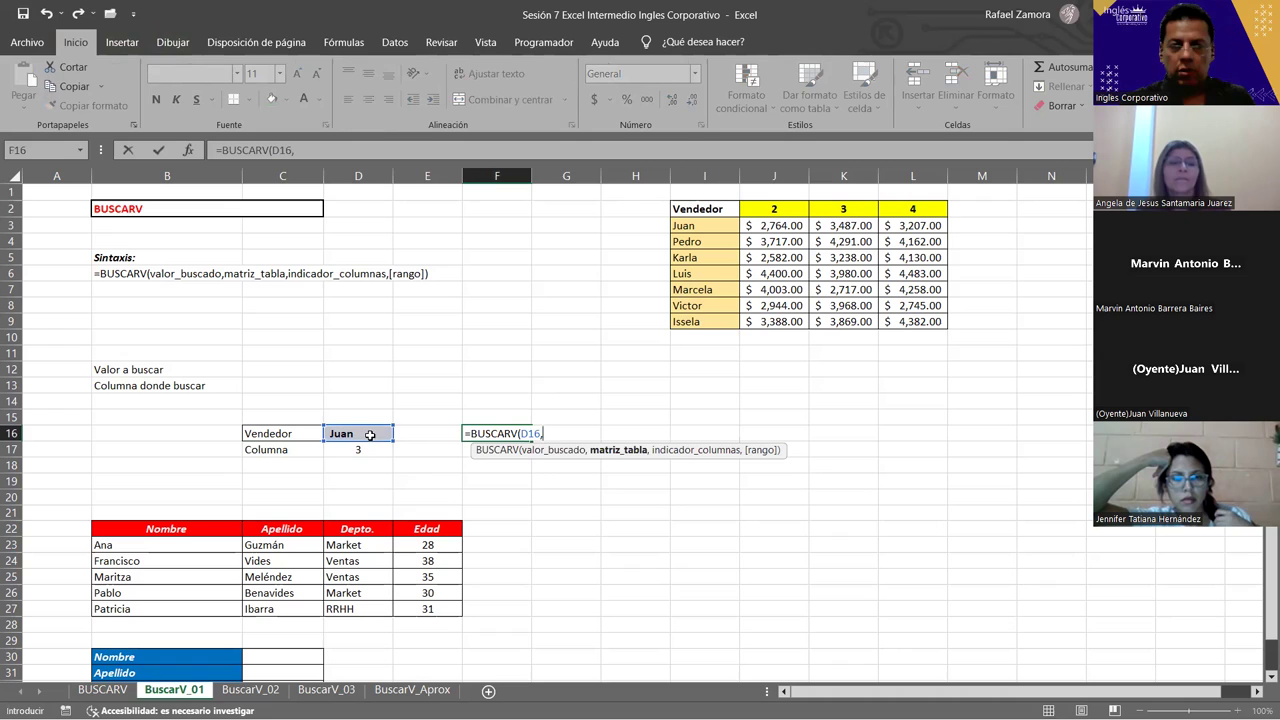
click(737, 208)
drag(735, 230, 924, 321)
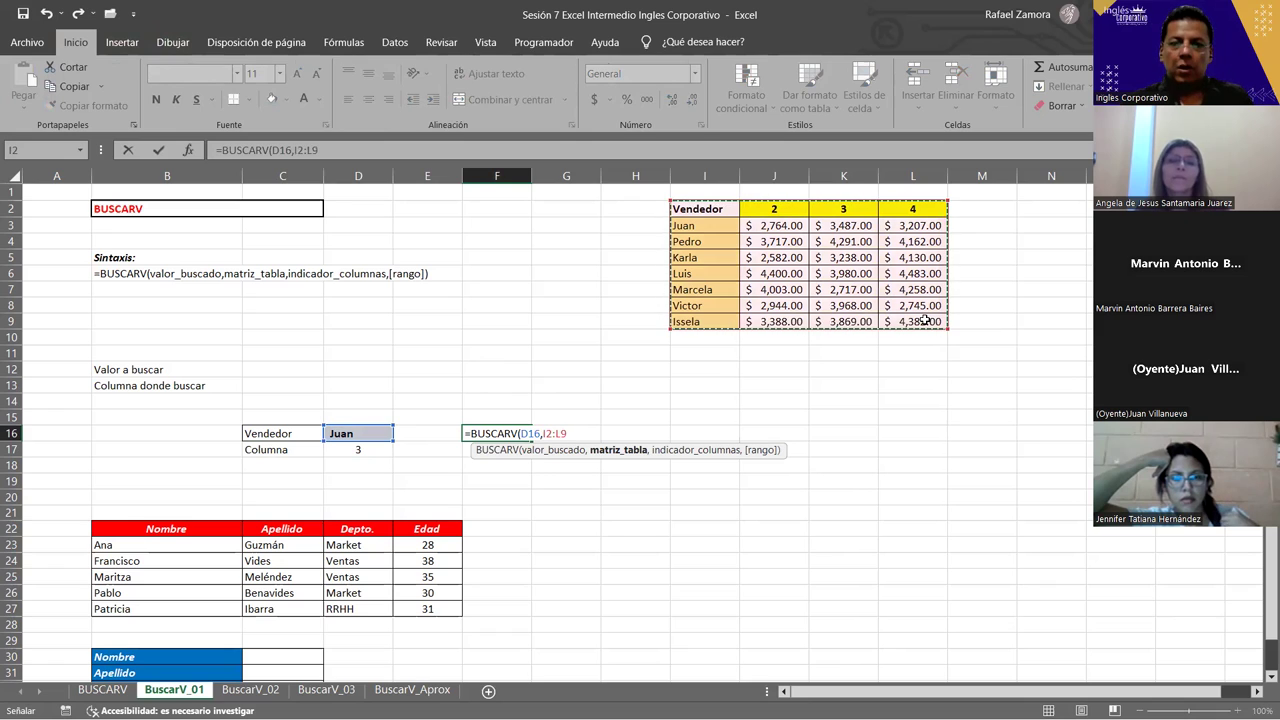
text(,)
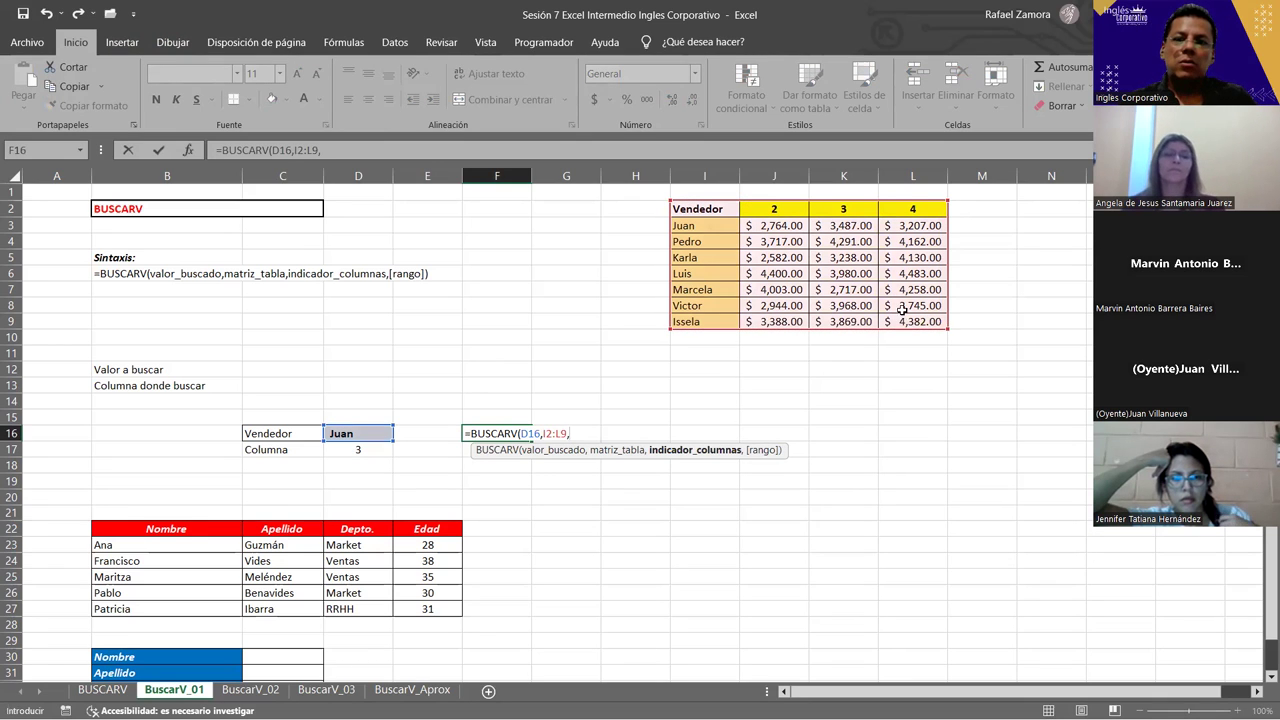
Finish the formula with column D17 and FALSO for exact match, returning 3690.
click(363, 450)
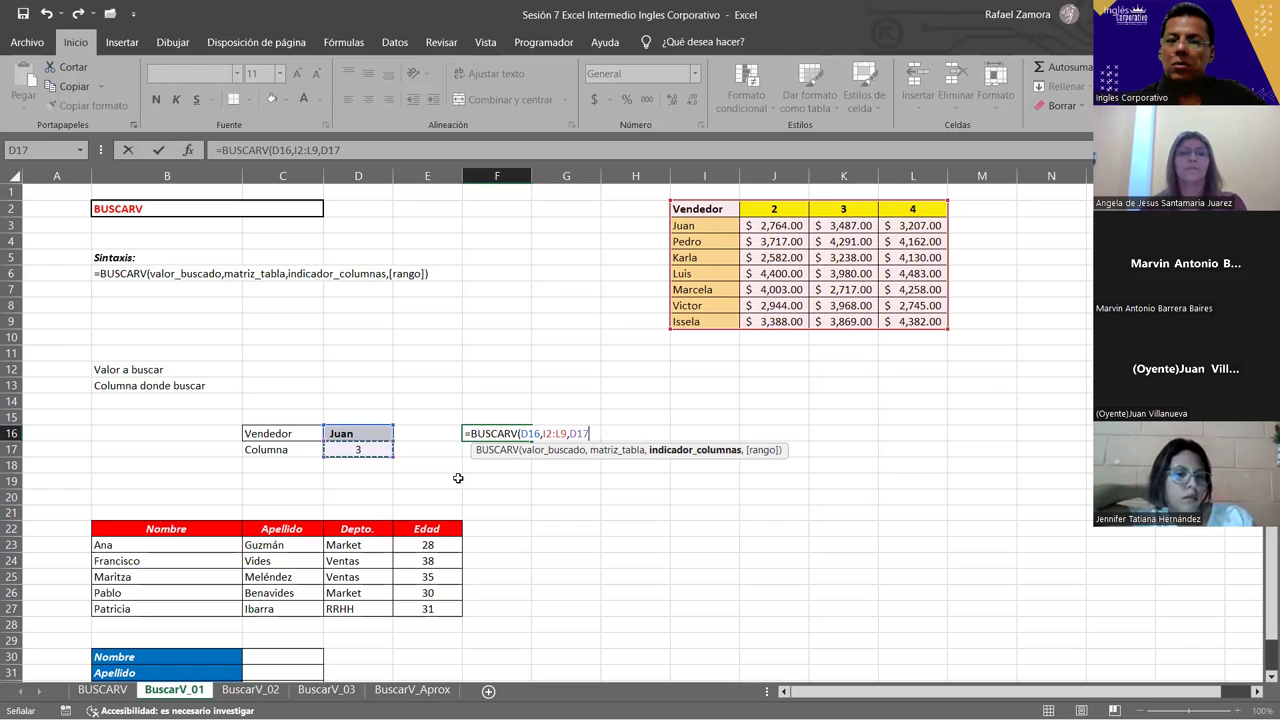
text(,)
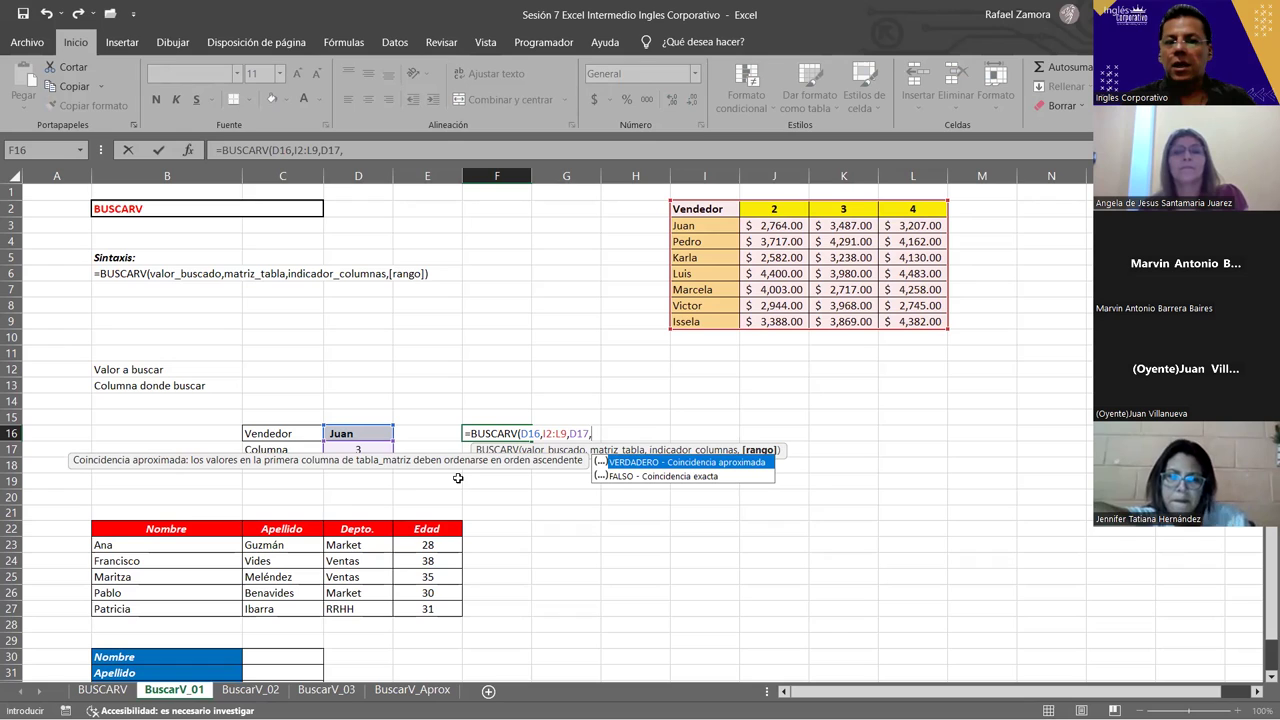
key(Down)
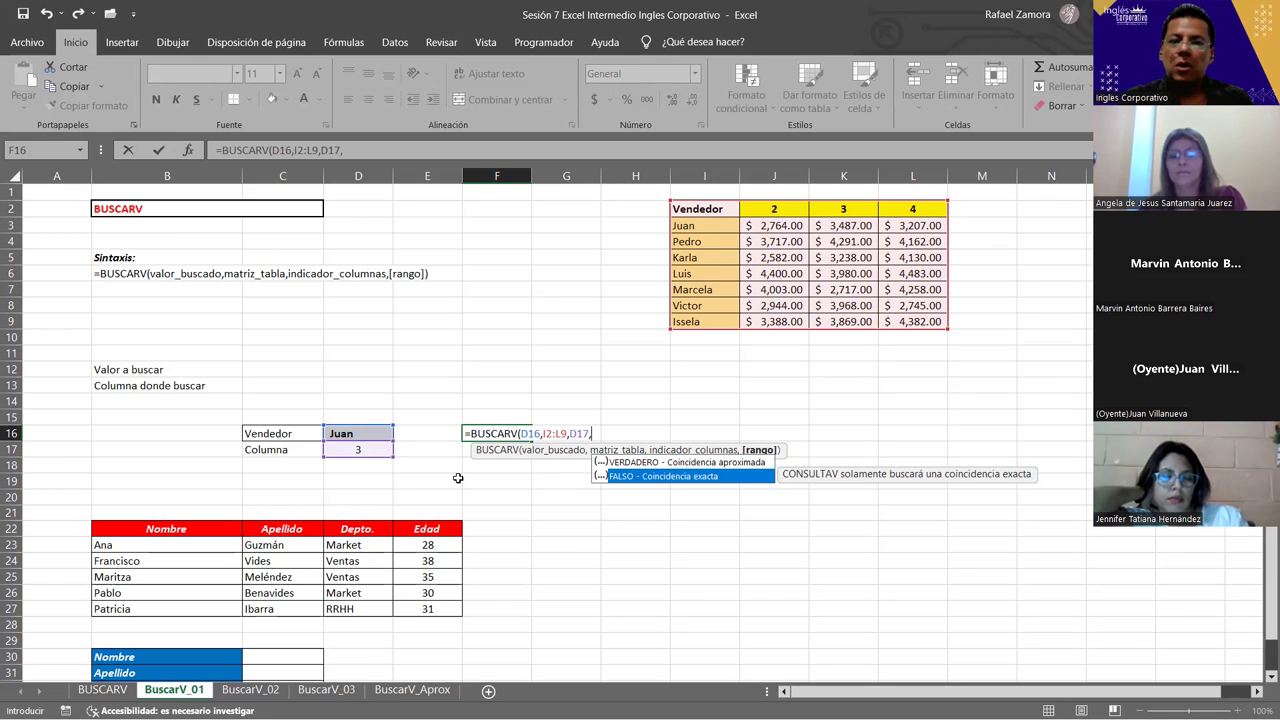
key(Tab)
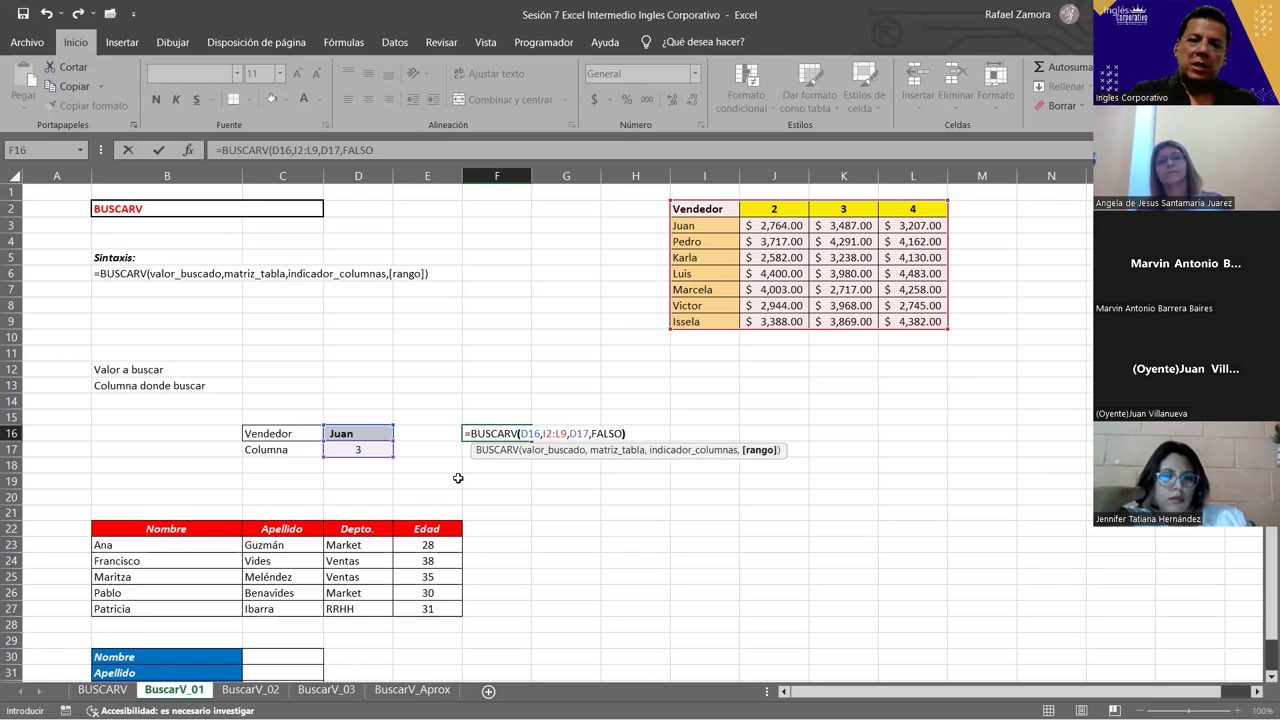
text())
key(Return)
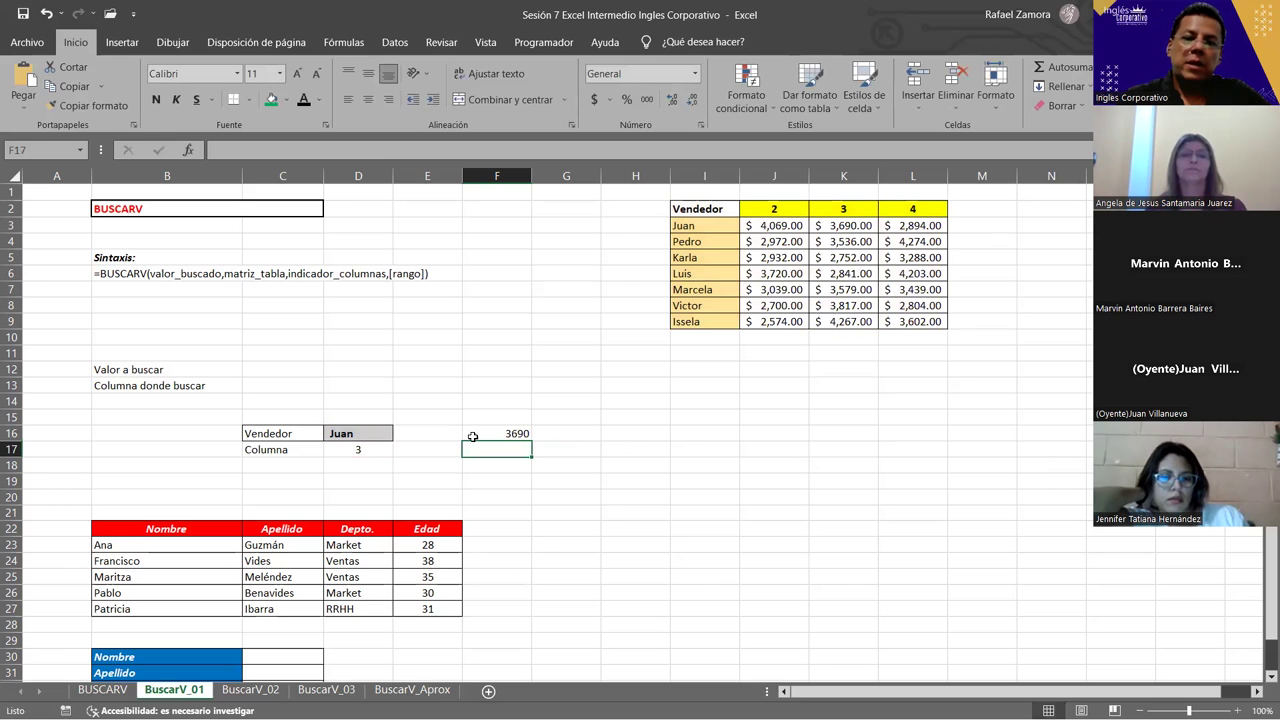
Format F16 as Accounting ($ 3,690.00) and compare it with Juan's month 3 sales in K3.
click(485, 434)
click(592, 100)
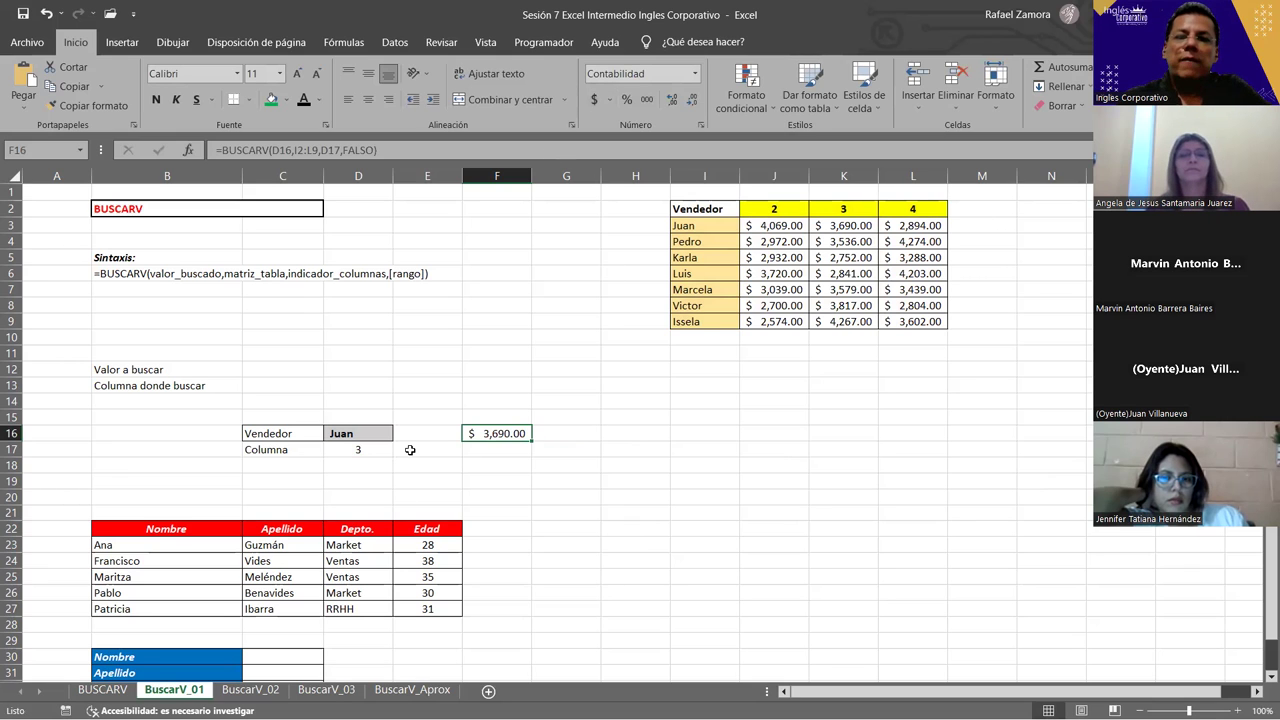
click(706, 228)
drag(940, 225, 960, 243)
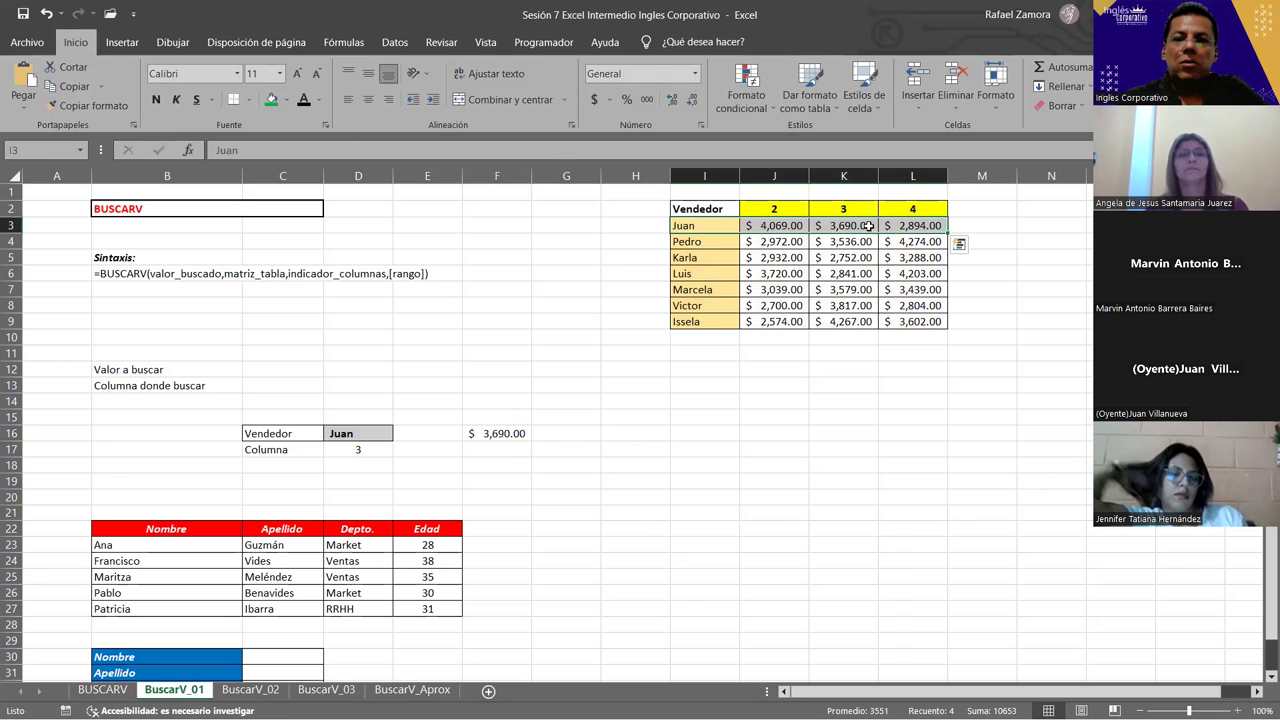
key(Right)
key(Right)
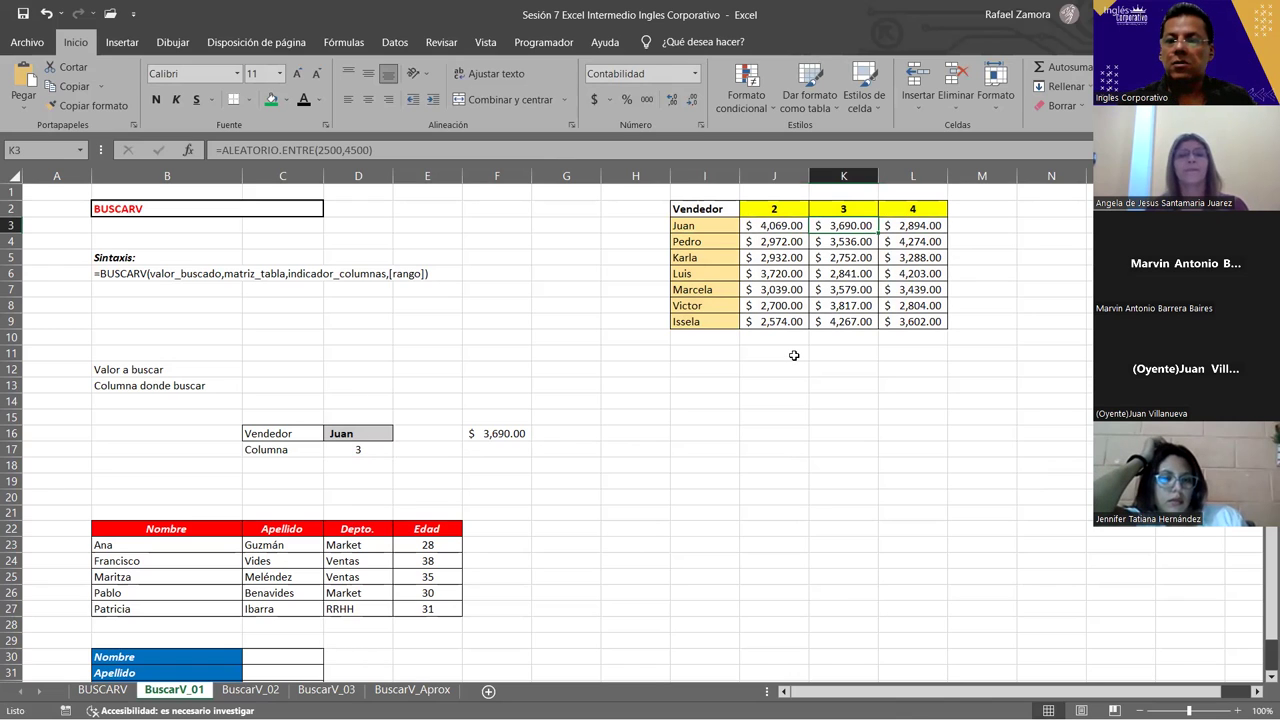
click(366, 433)
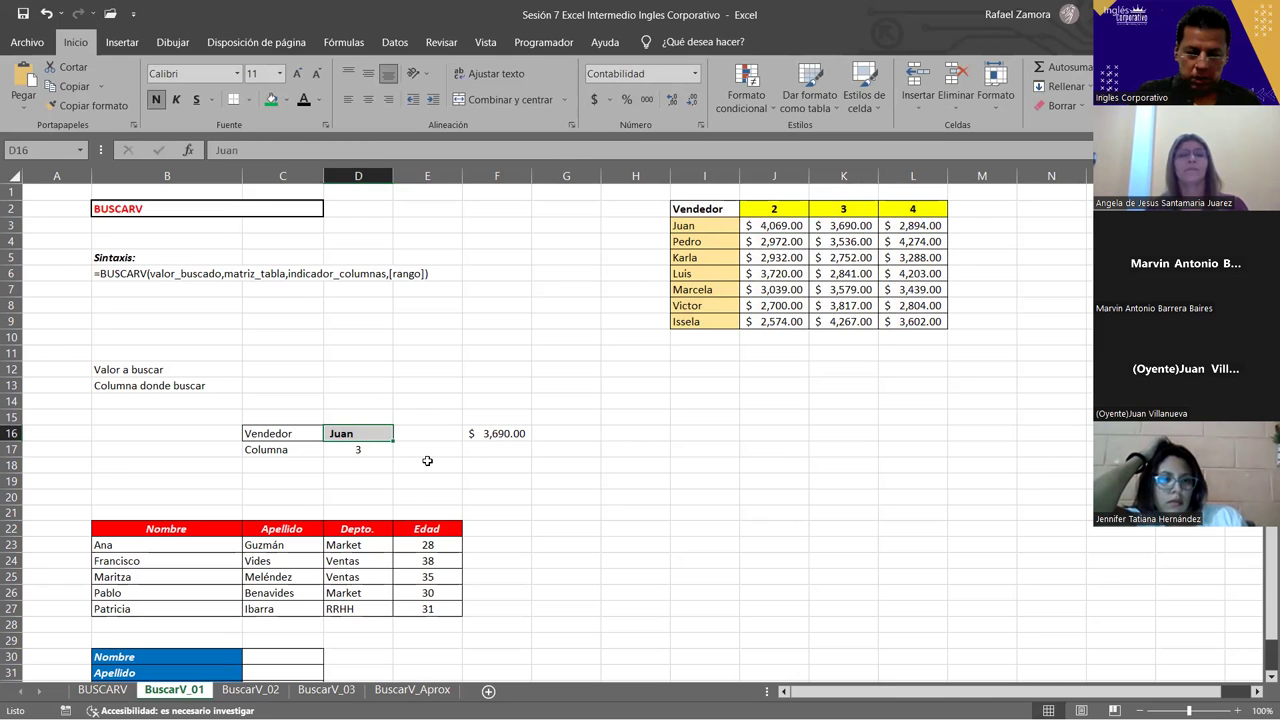
Change the Vendedor in D16 to Luis and check his month 3 sales in K6.
text(Luis)
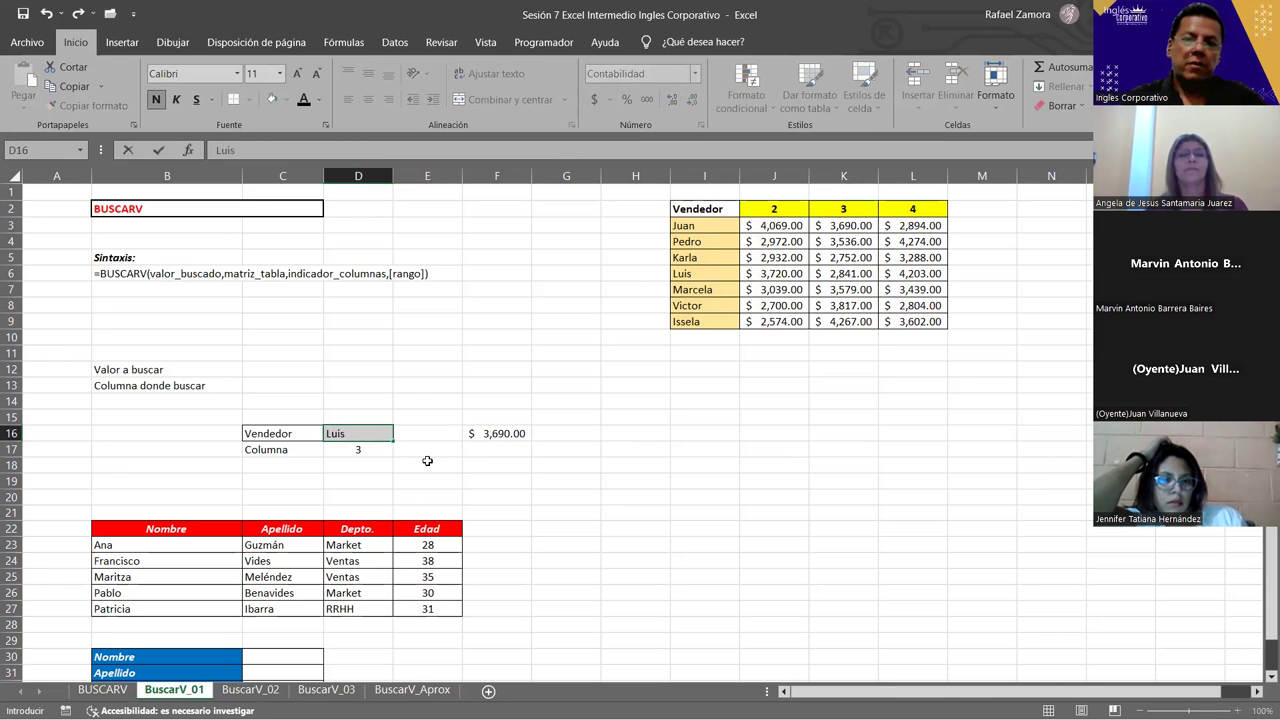
key(Return)
drag(688, 273, 908, 276)
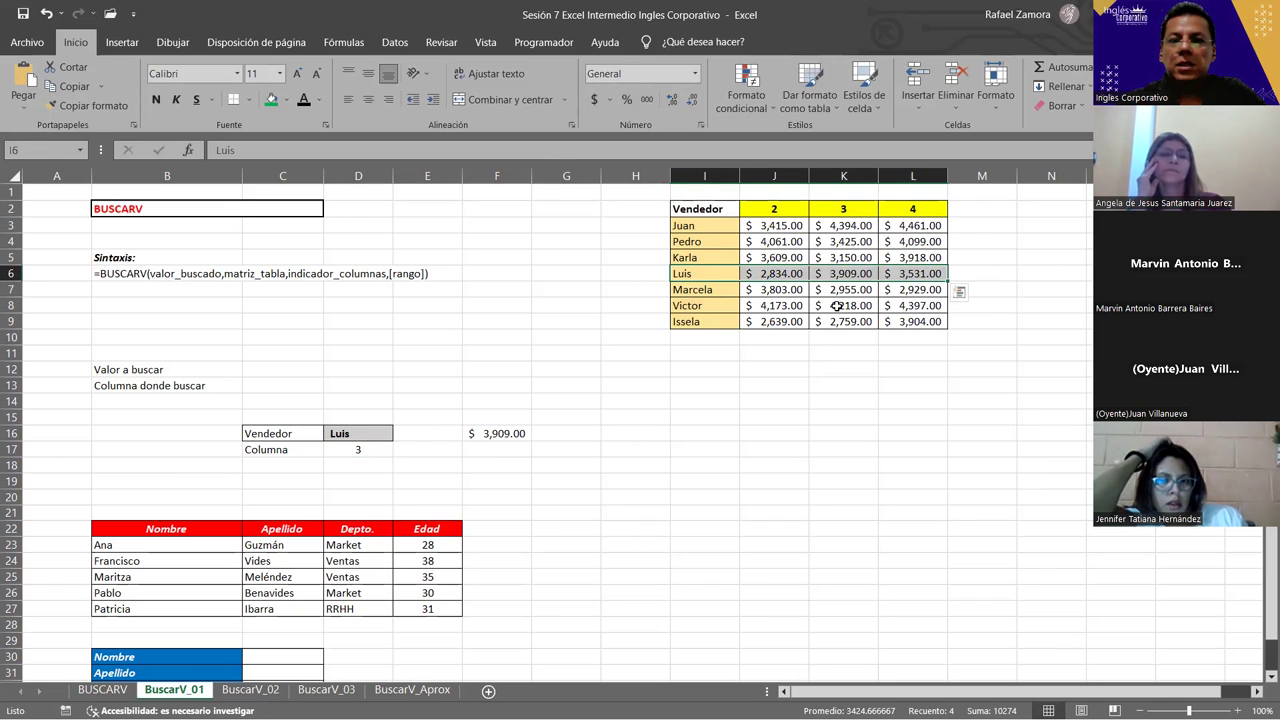
click(845, 275)
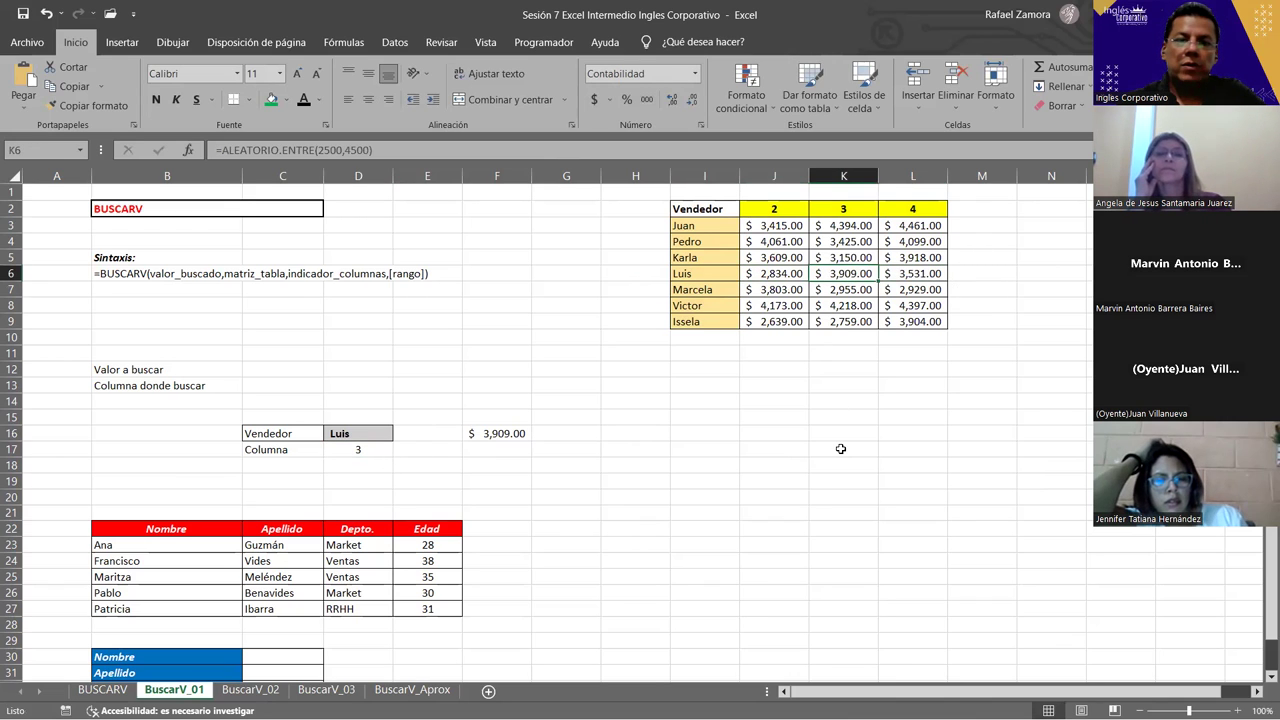
Give the F16 result a green fill and white text.
click(505, 435)
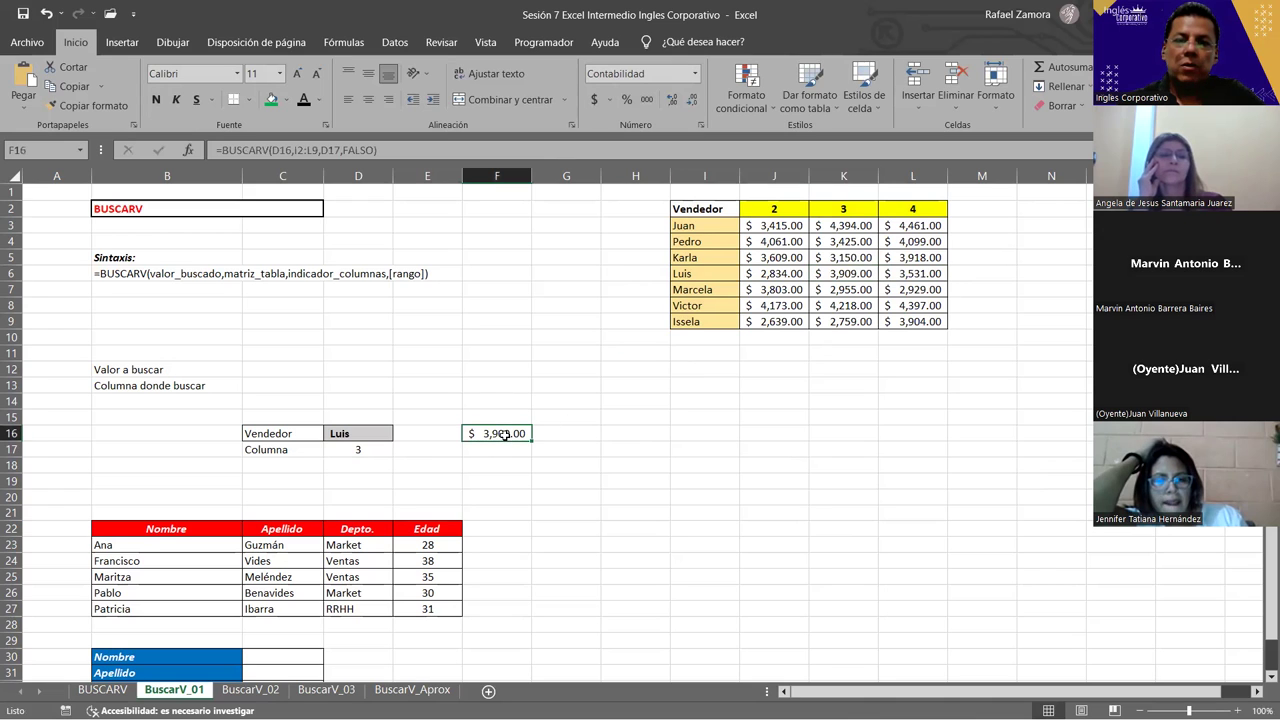
click(276, 100)
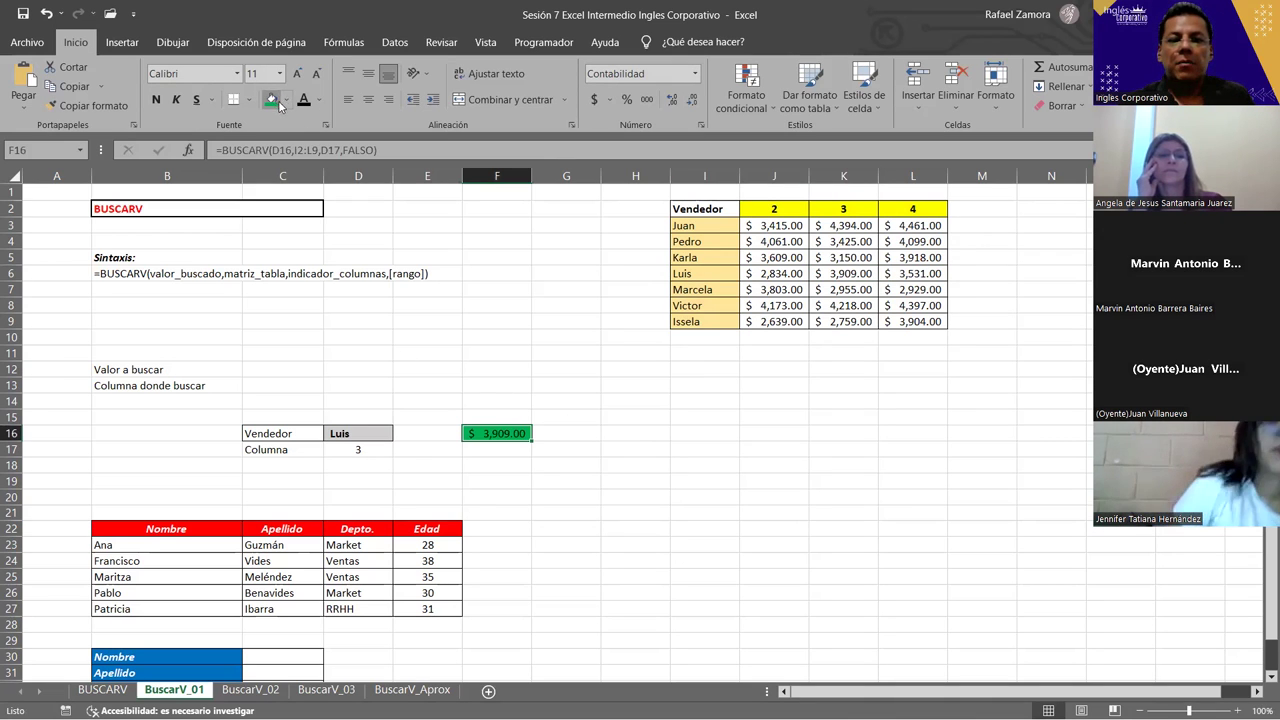
click(320, 104)
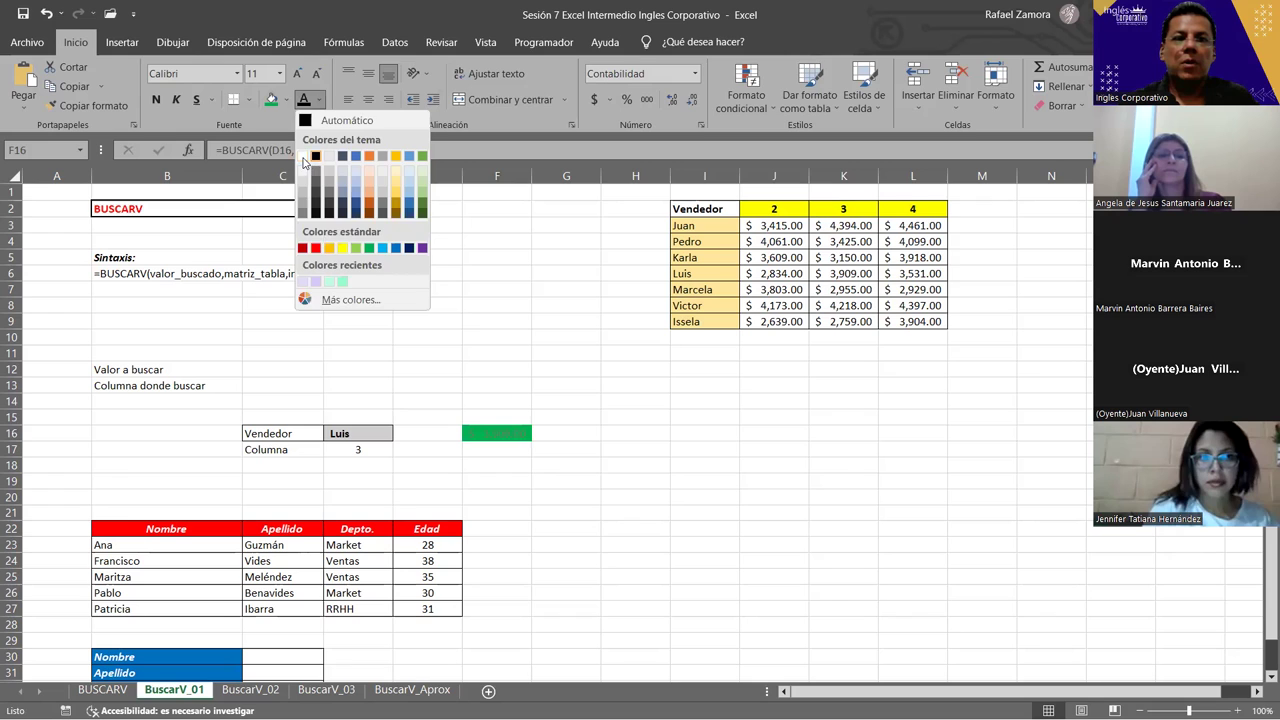
click(316, 157)
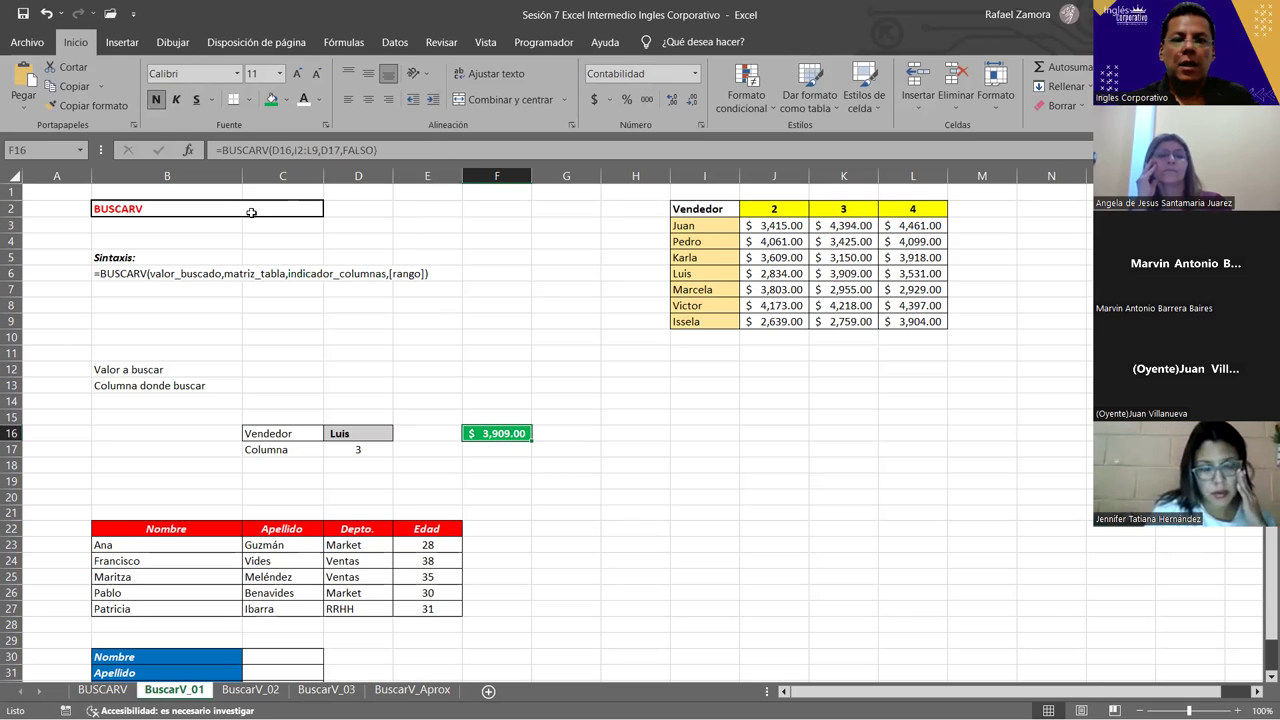
click(610, 462)
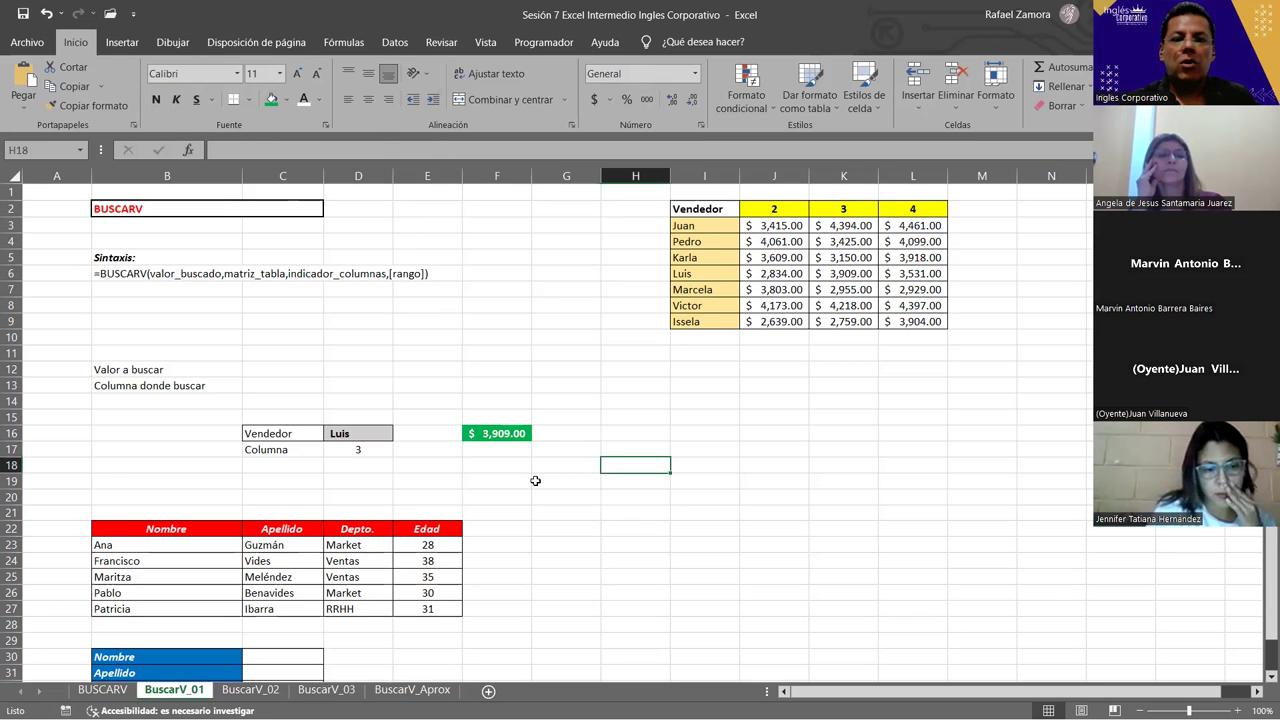
click(376, 447)
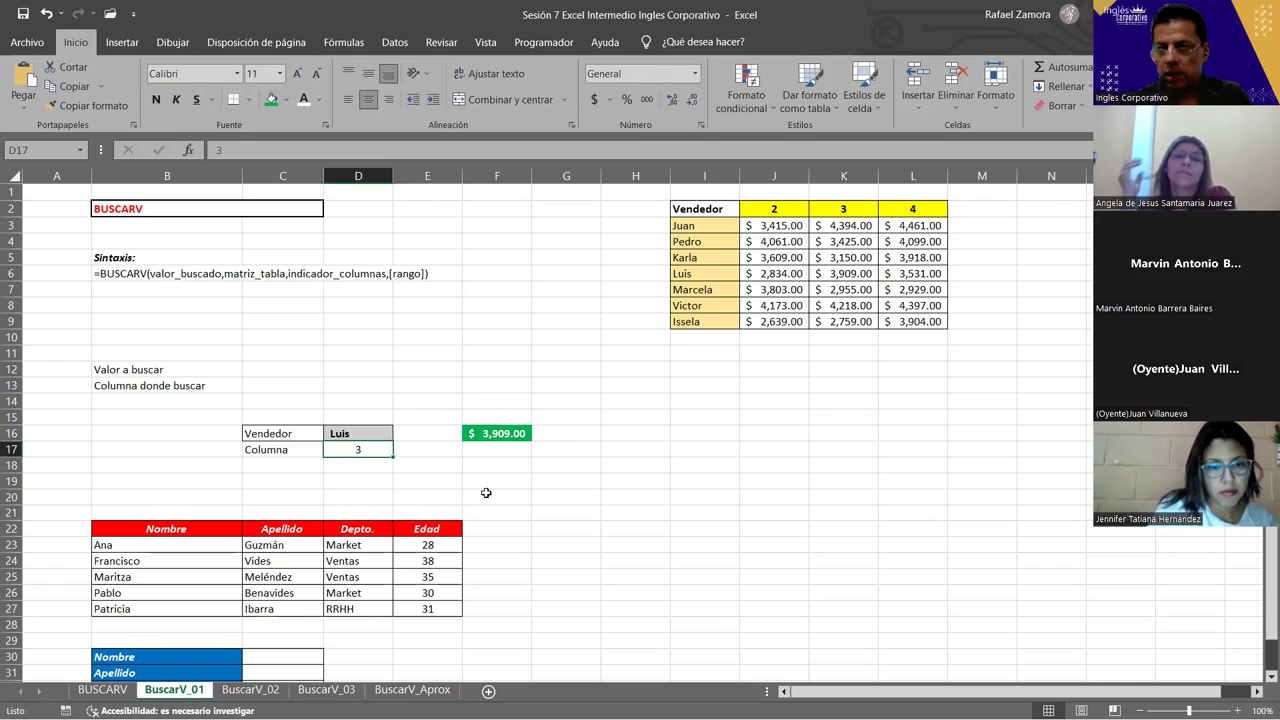
text(4)
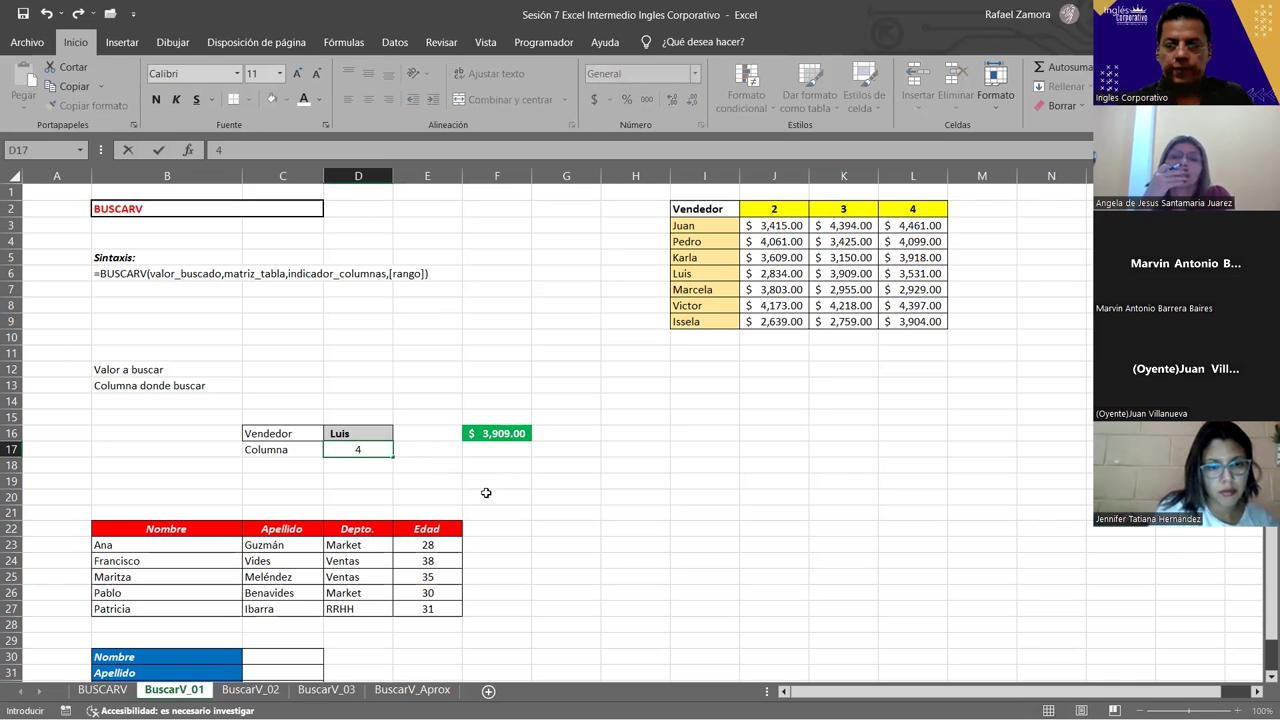
key(Return)
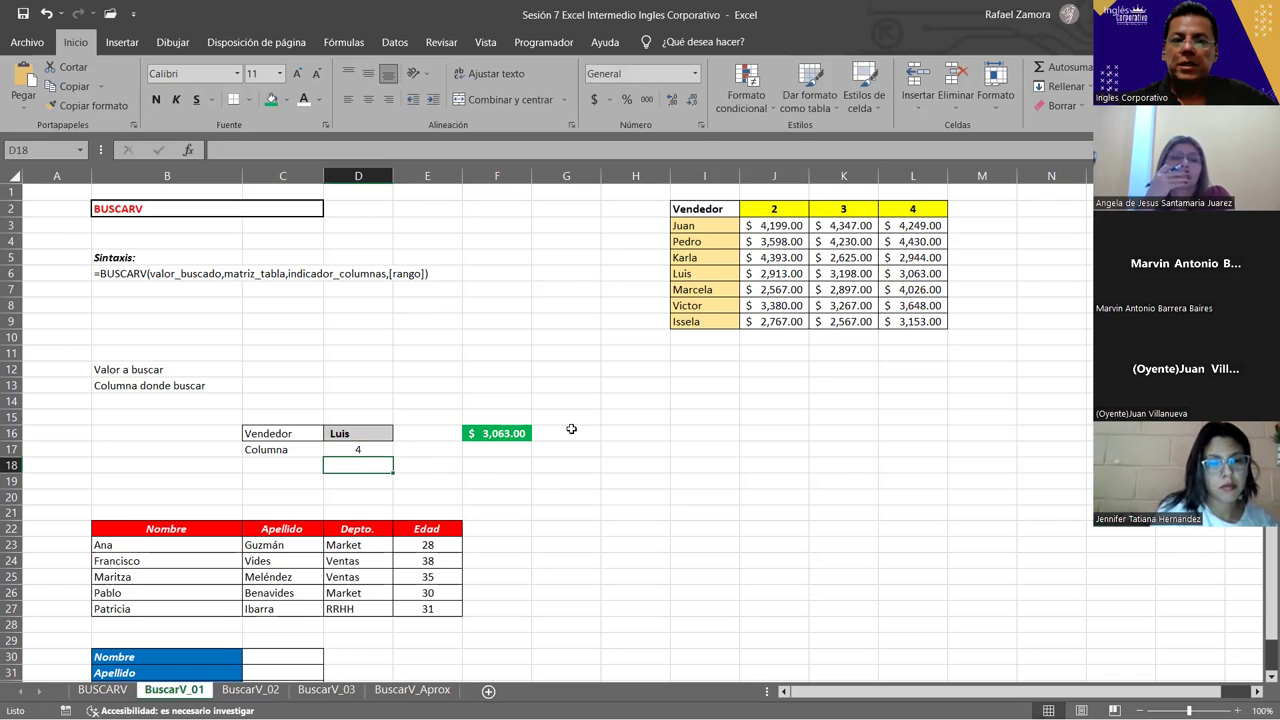
drag(704, 272, 932, 274)
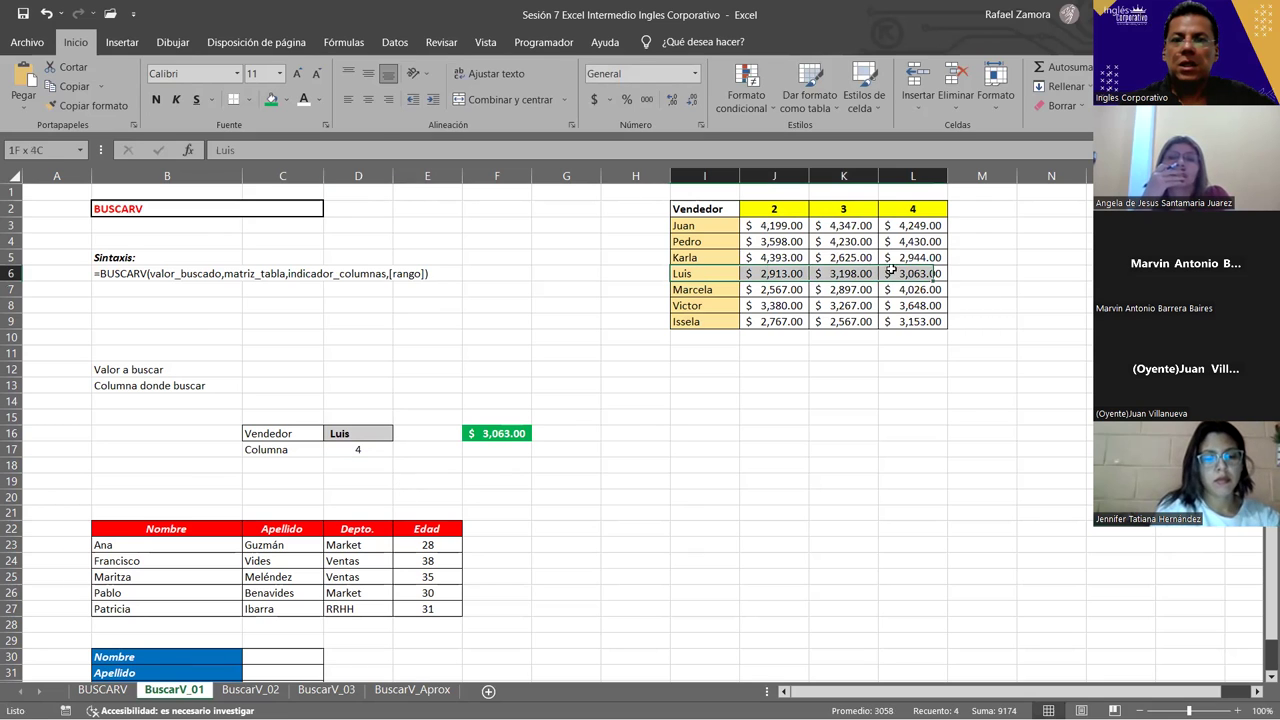
click(932, 274)
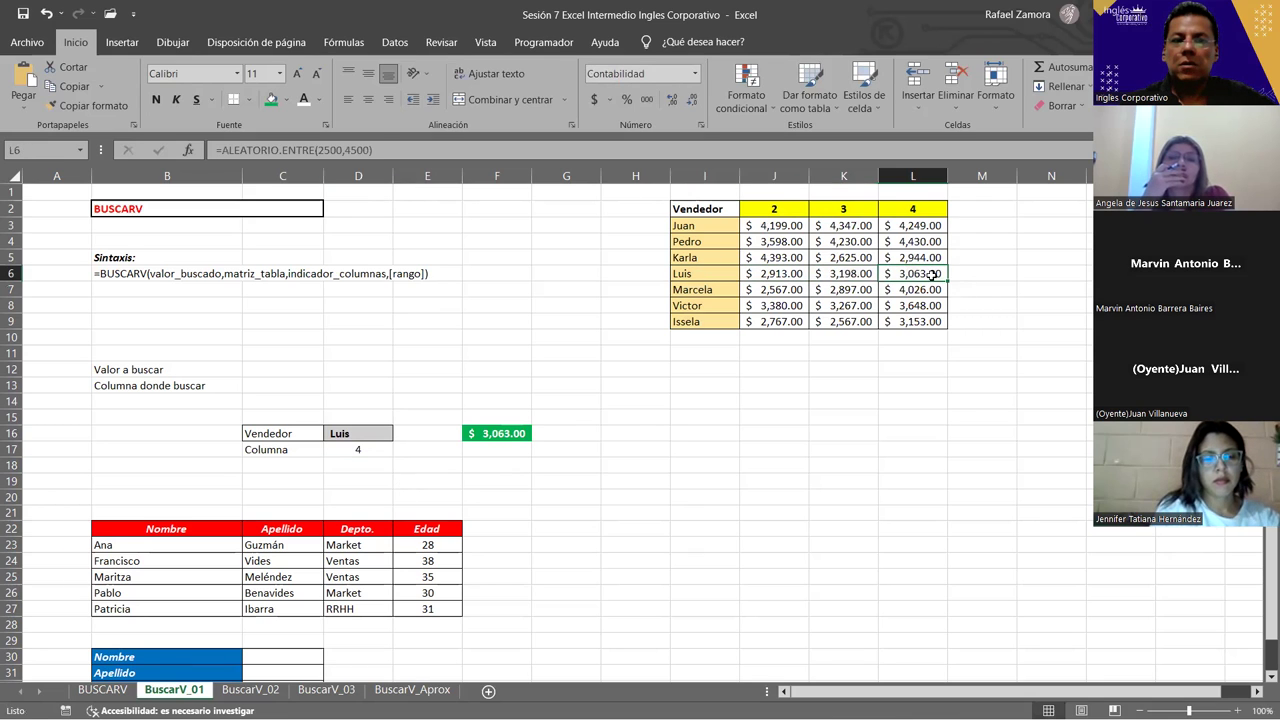
click(508, 434)
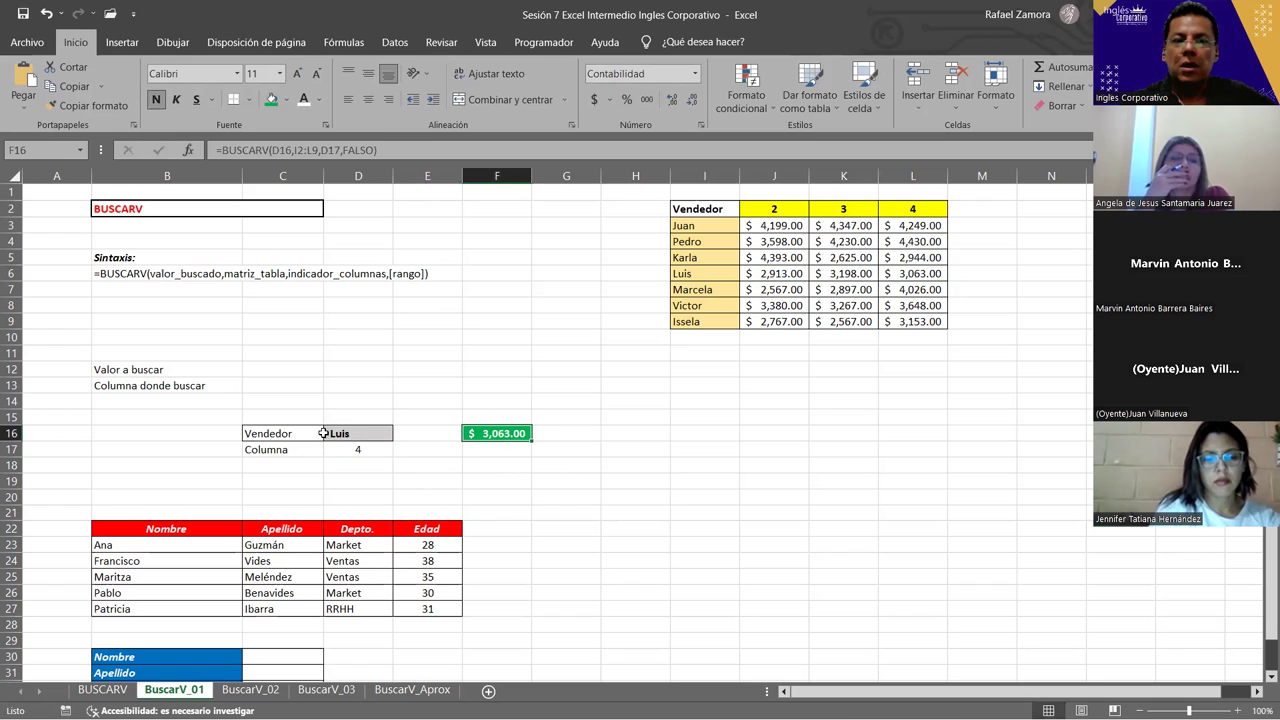
click(362, 434)
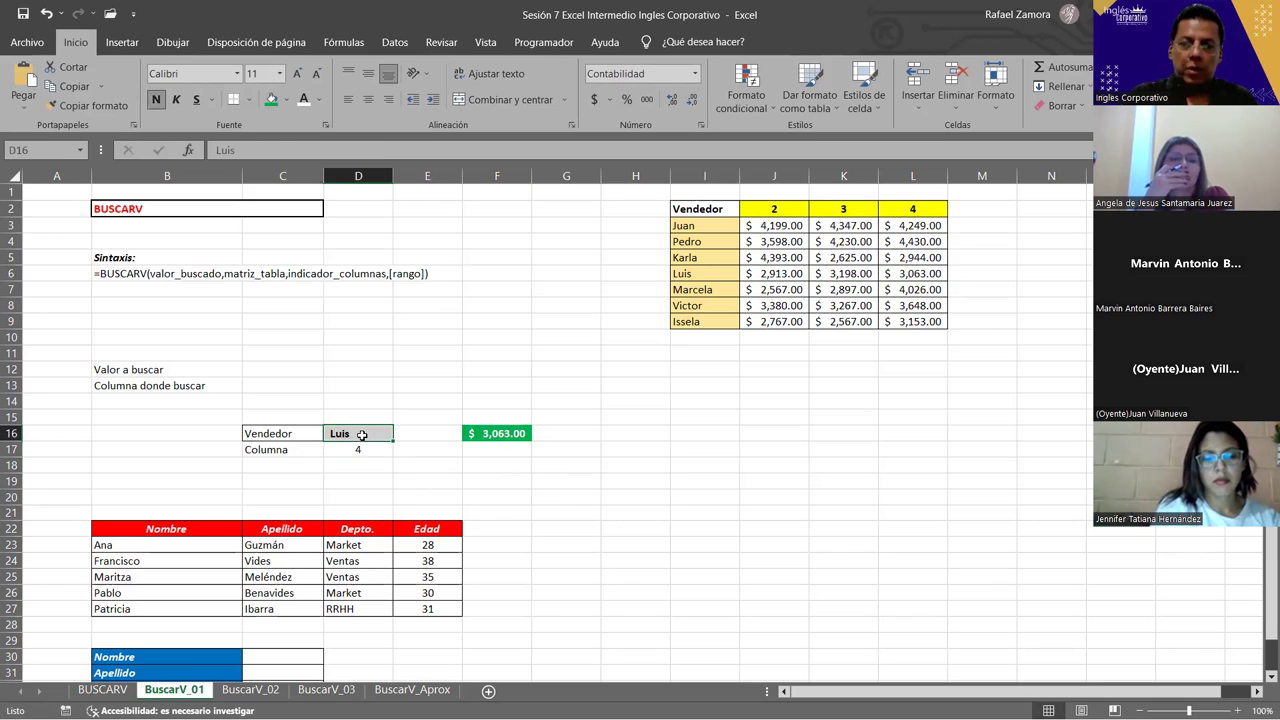
text(Marcela)
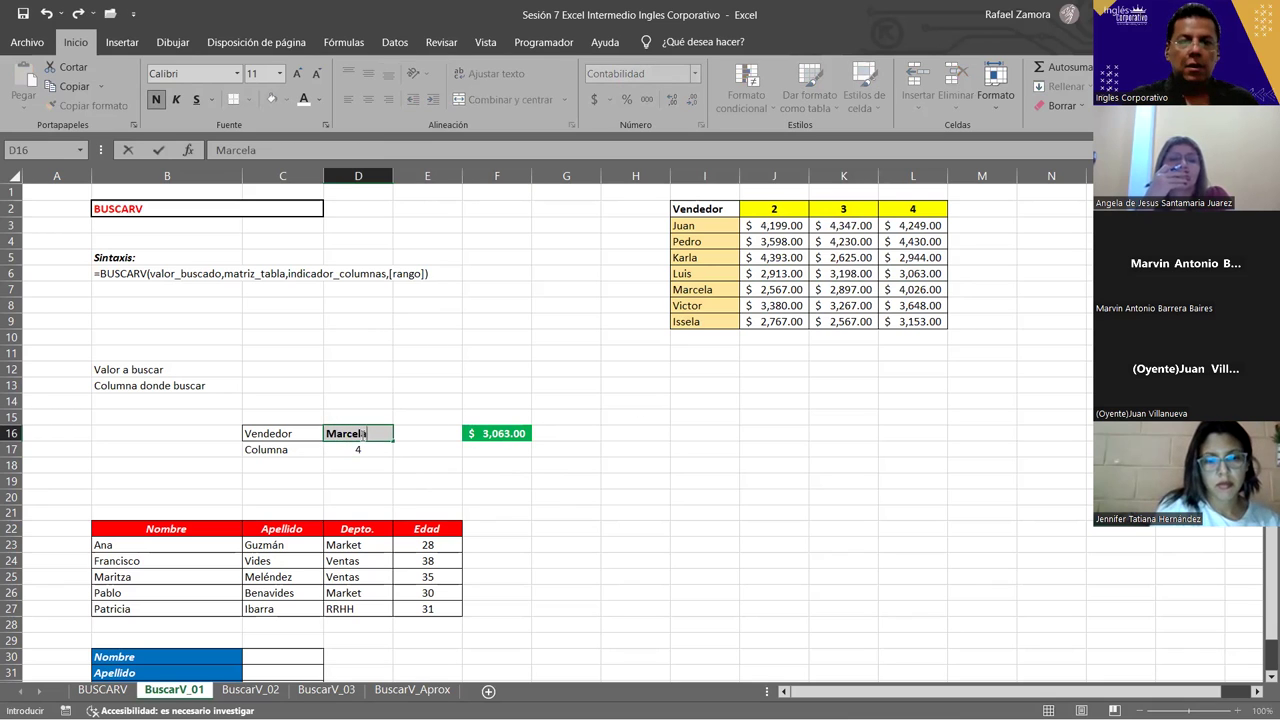
key(Return)
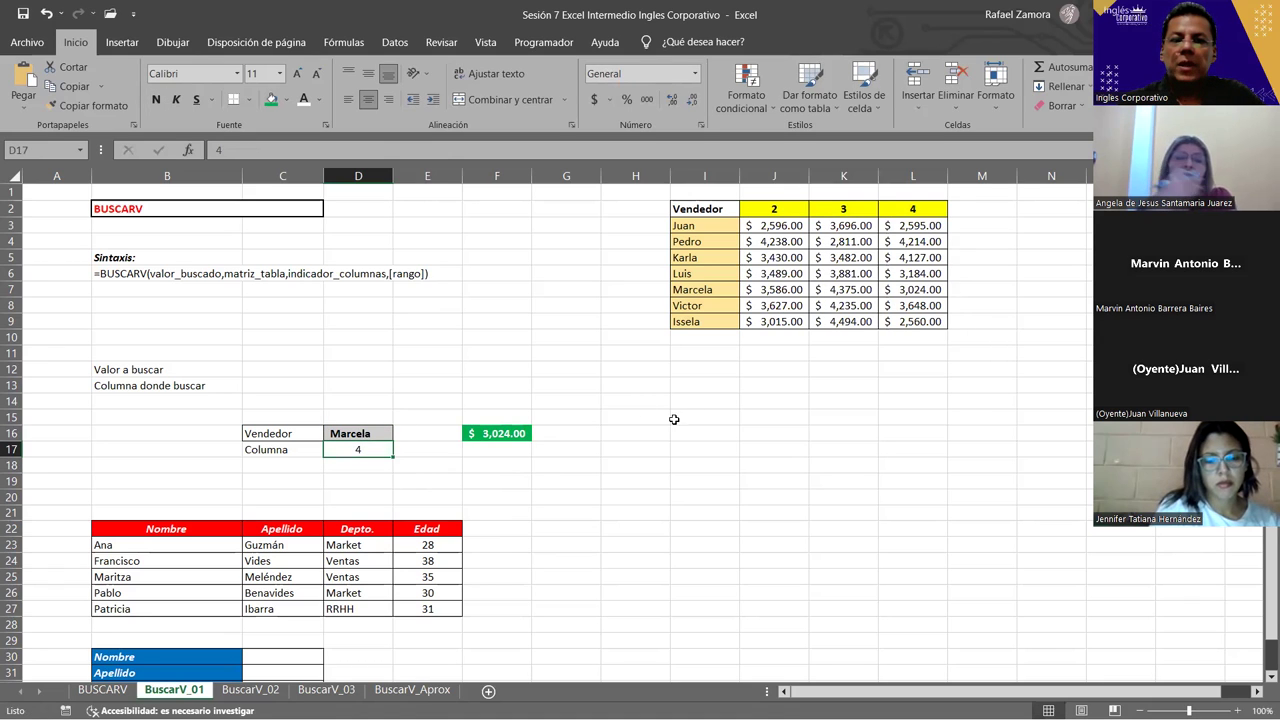
click(932, 289)
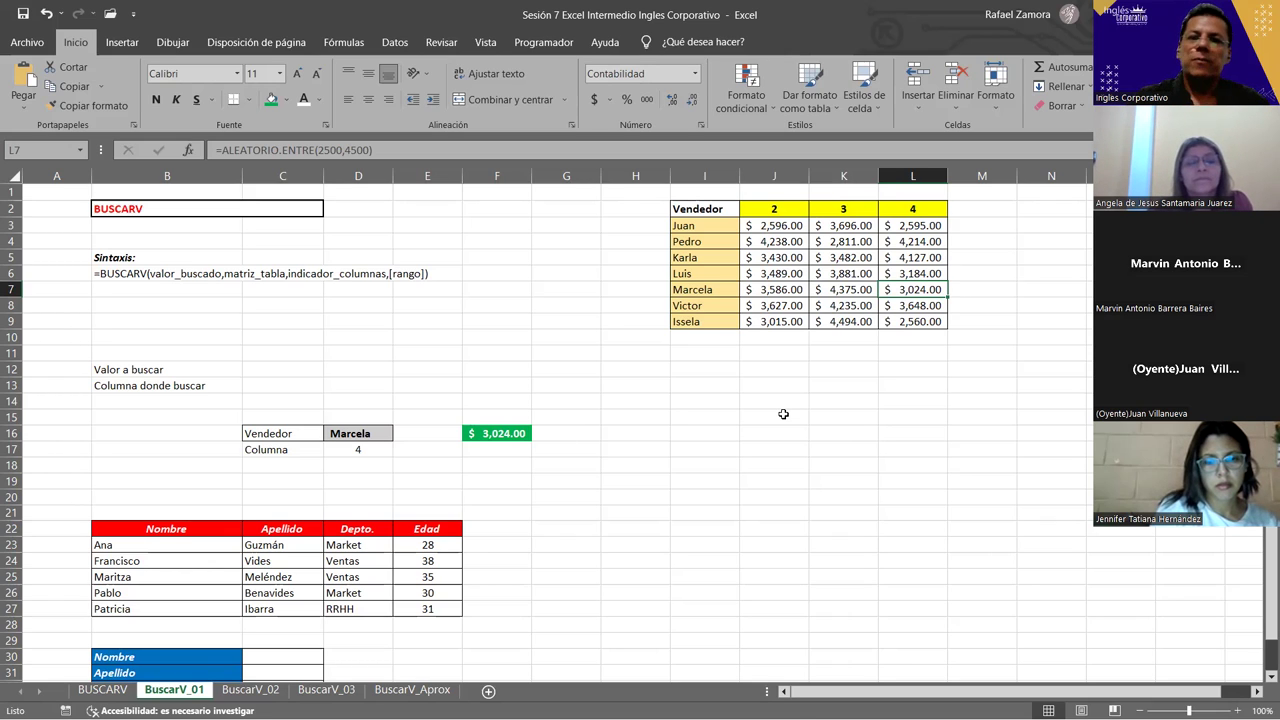
click(779, 207)
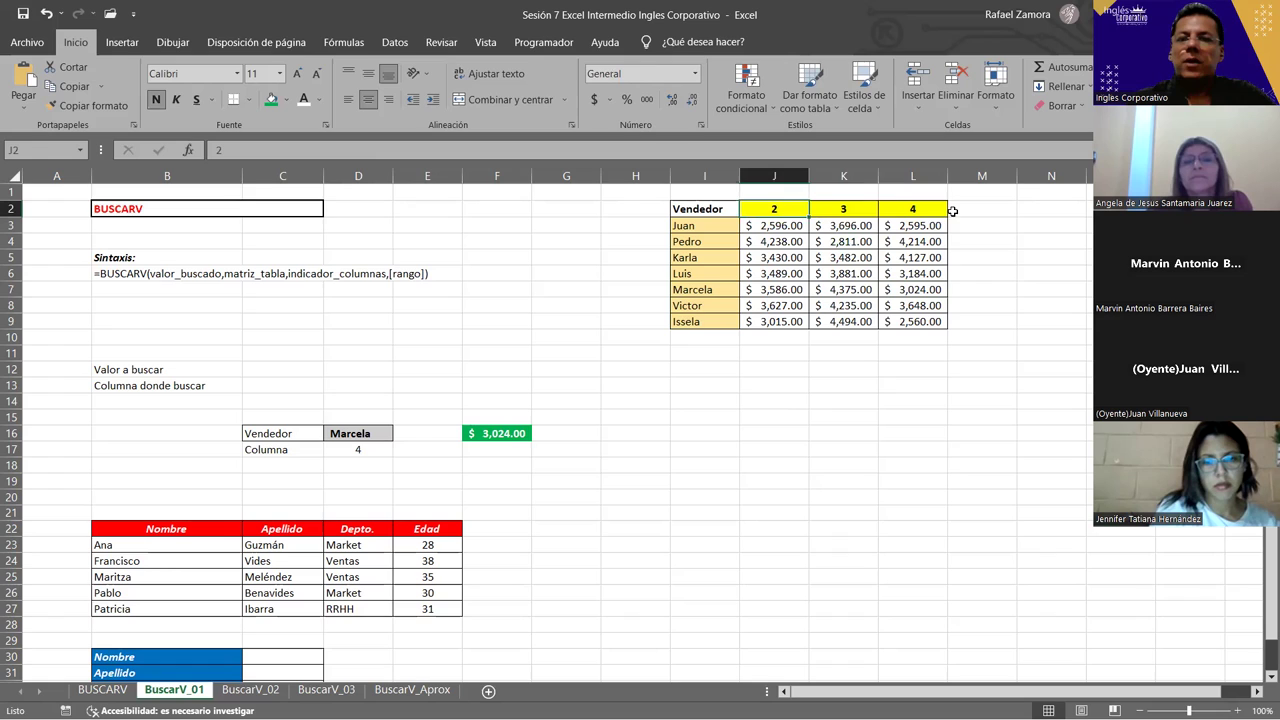
key(Right)
key(Right)
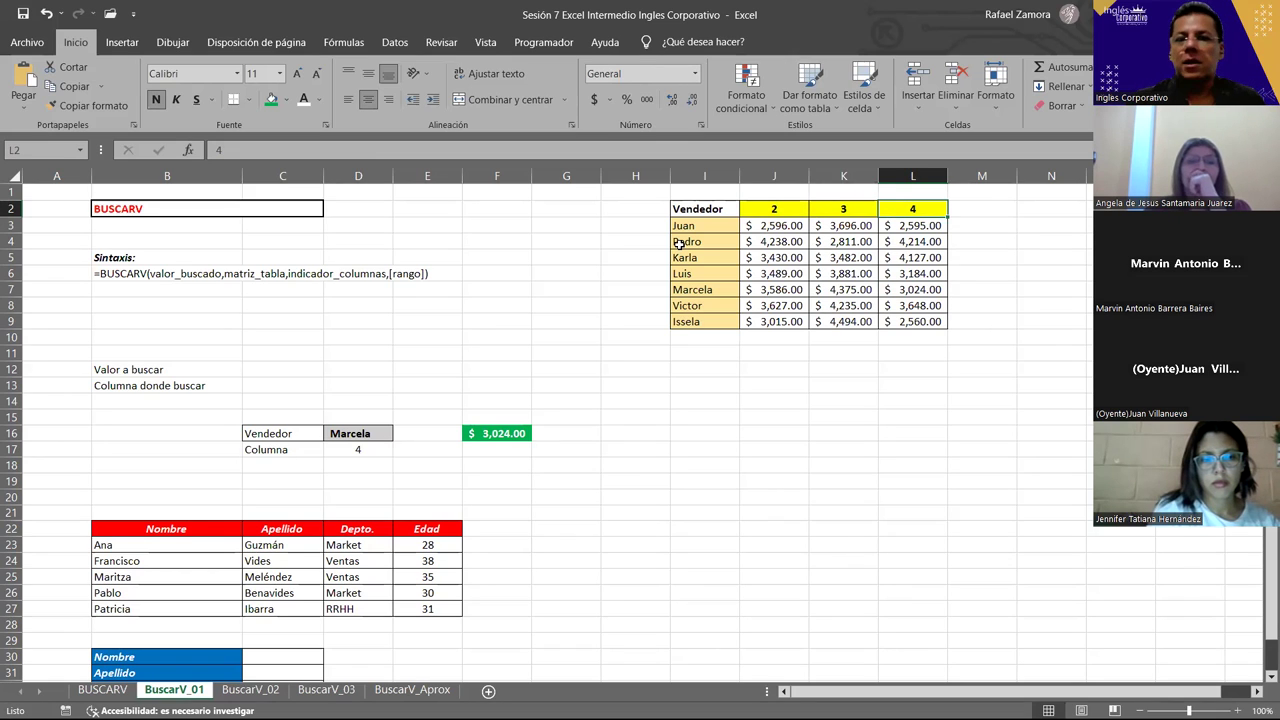
click(830, 355)
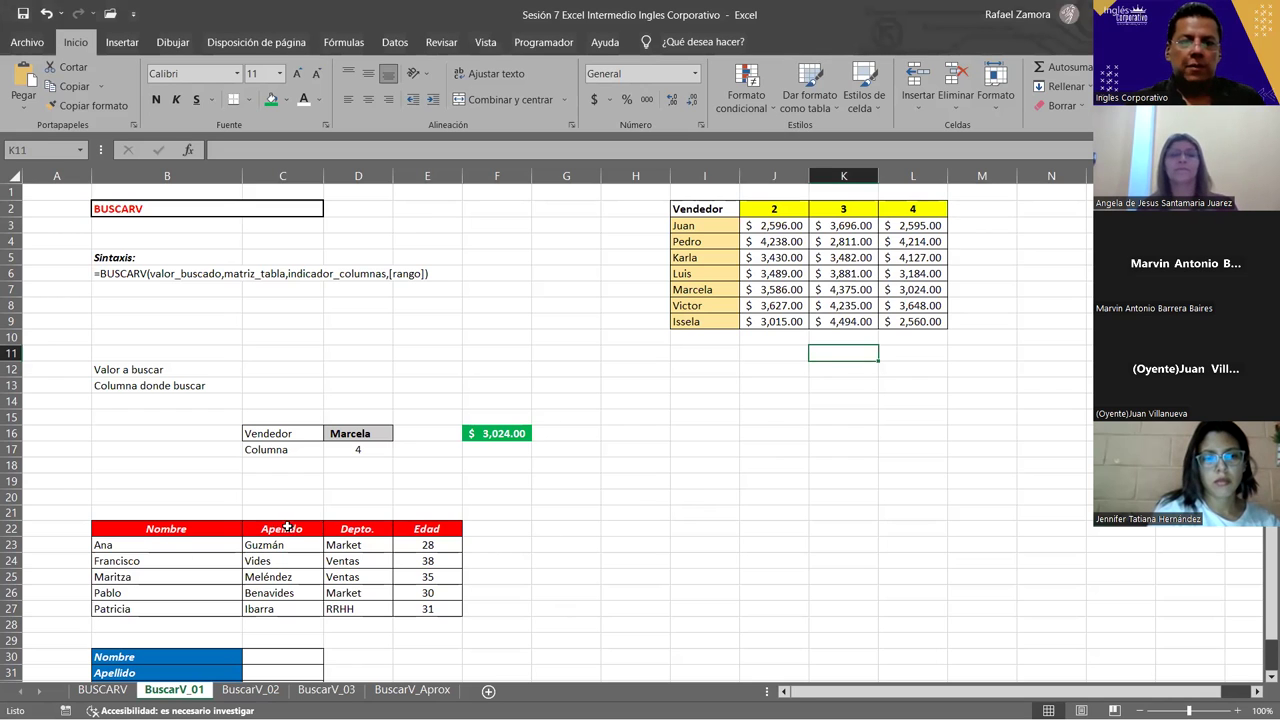
scroll(281, 521, down, 1)
scroll(281, 521, down, 2)
scroll(286, 423, down, 3)
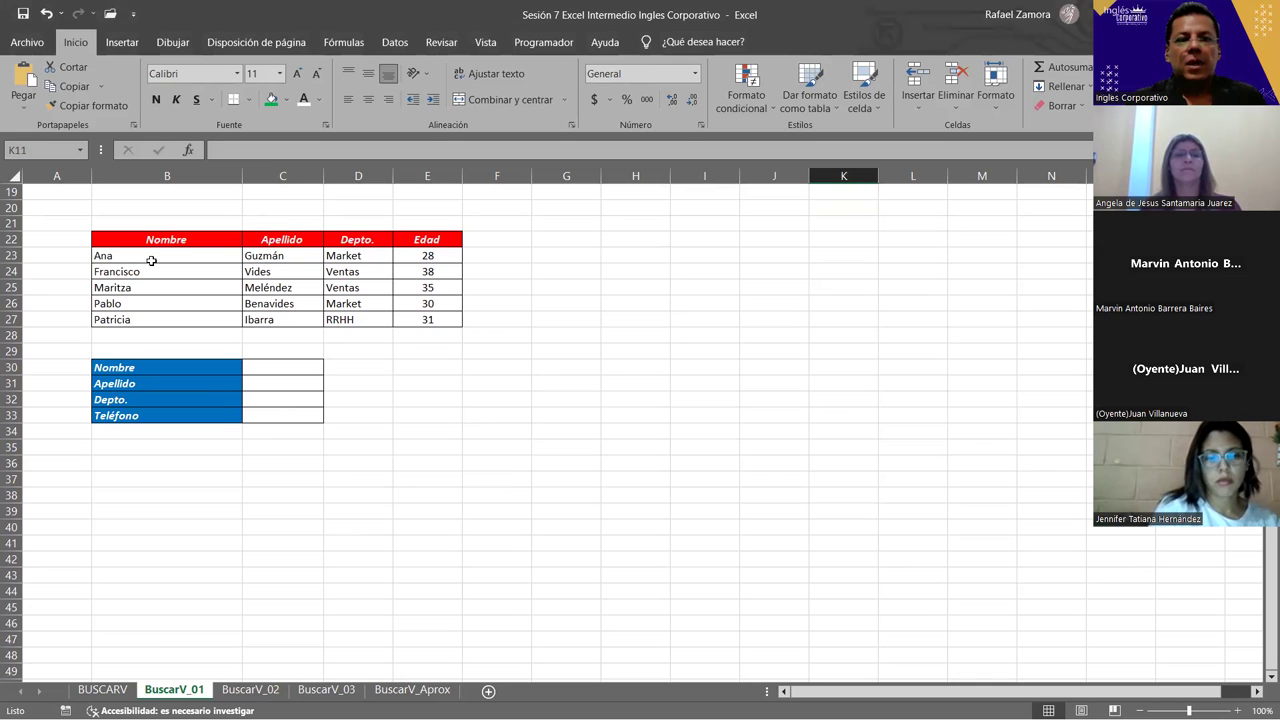
scroll(594, 404, up, 2)
scroll(600, 404, up, 4)
drag(786, 204, 912, 206)
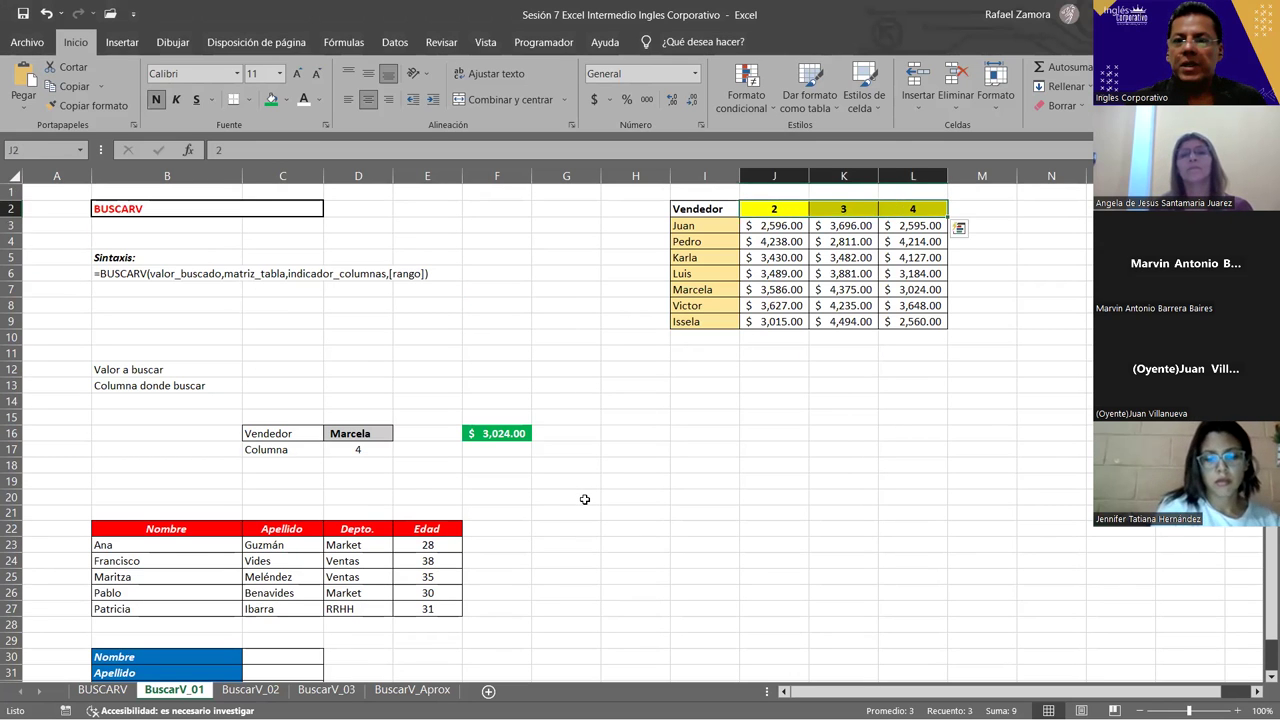
scroll(509, 477, down, 5)
scroll(339, 363, down, 1)
click(180, 239)
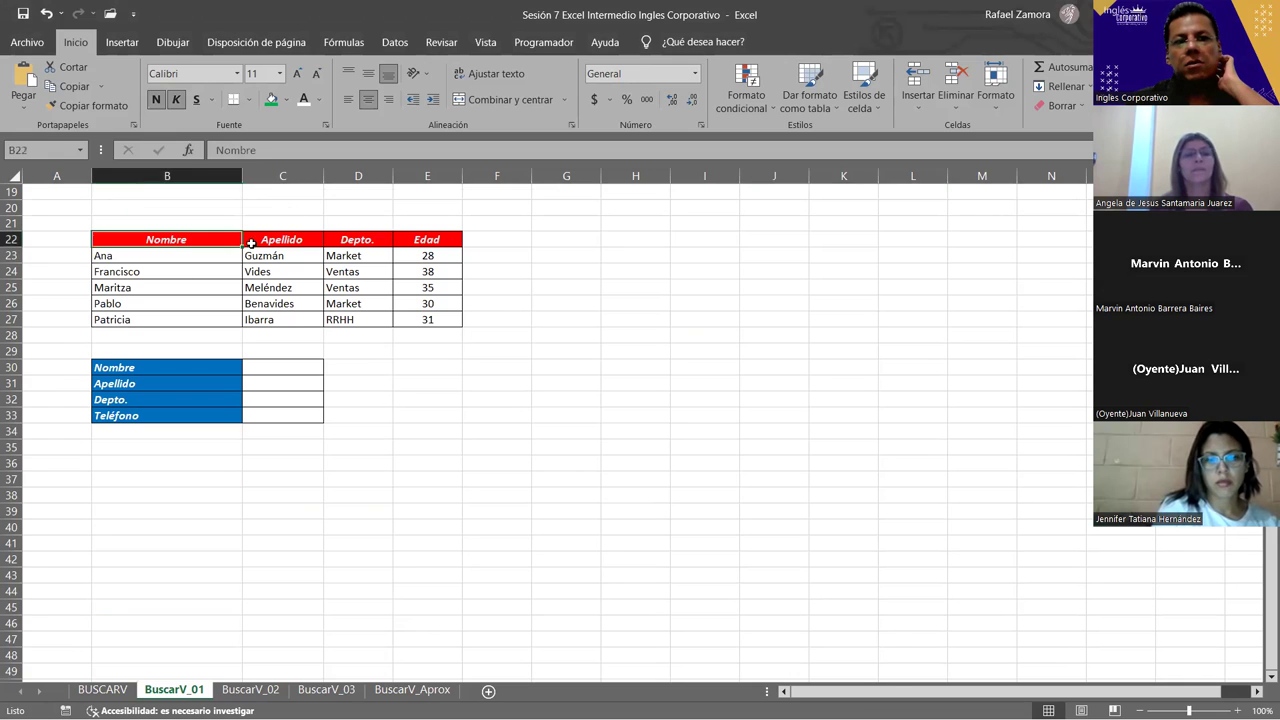
click(295, 240)
click(378, 241)
click(452, 240)
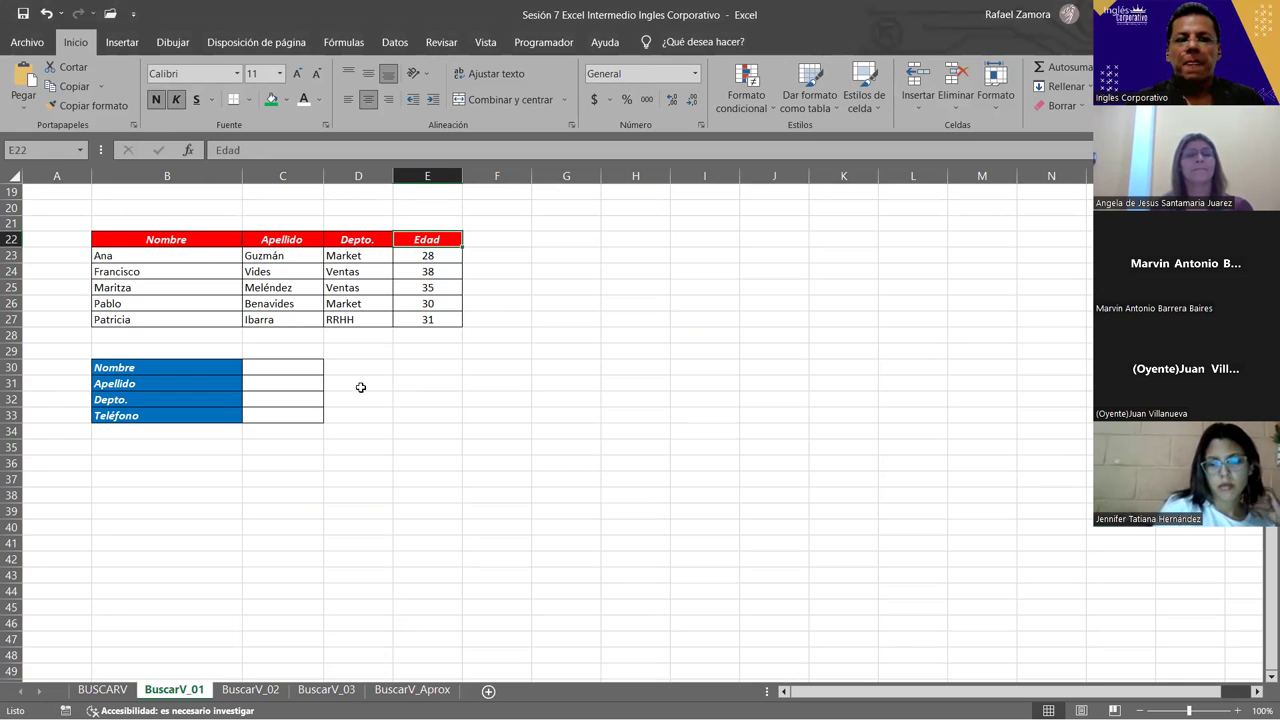
click(305, 367)
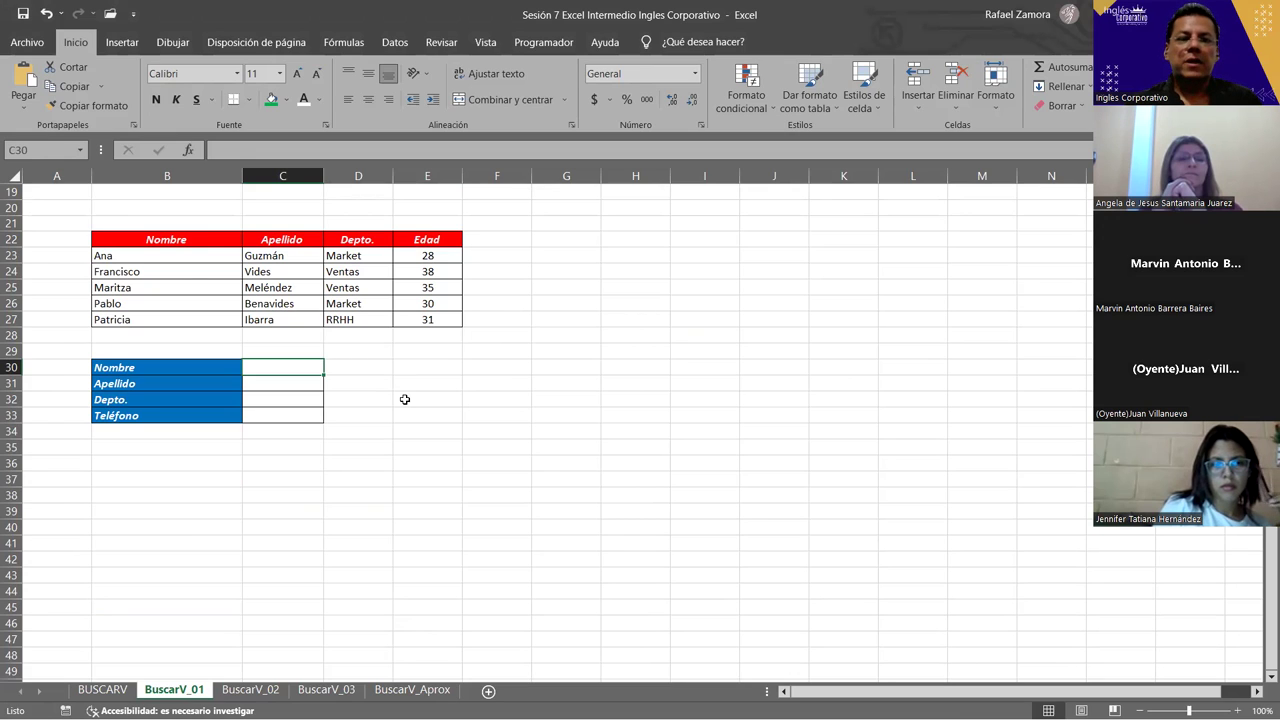
Change the Nombre label cell B30's fill from blue to dark green.
click(199, 367)
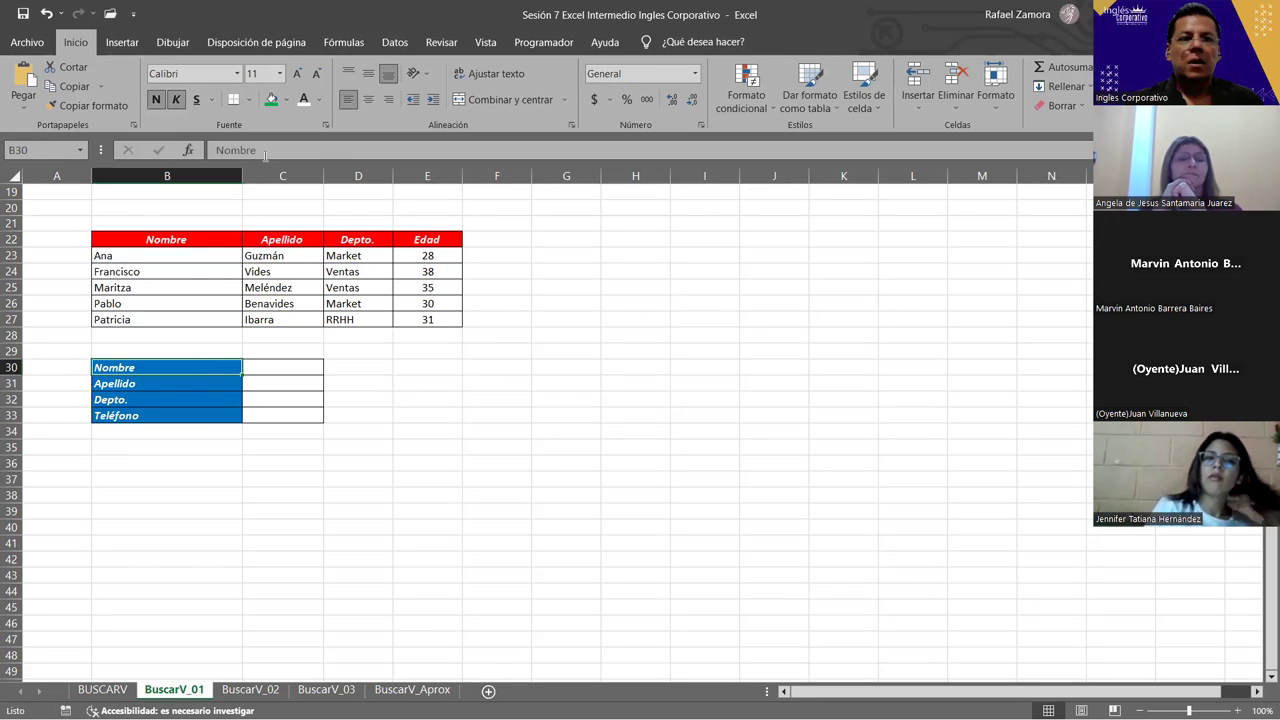
click(271, 100)
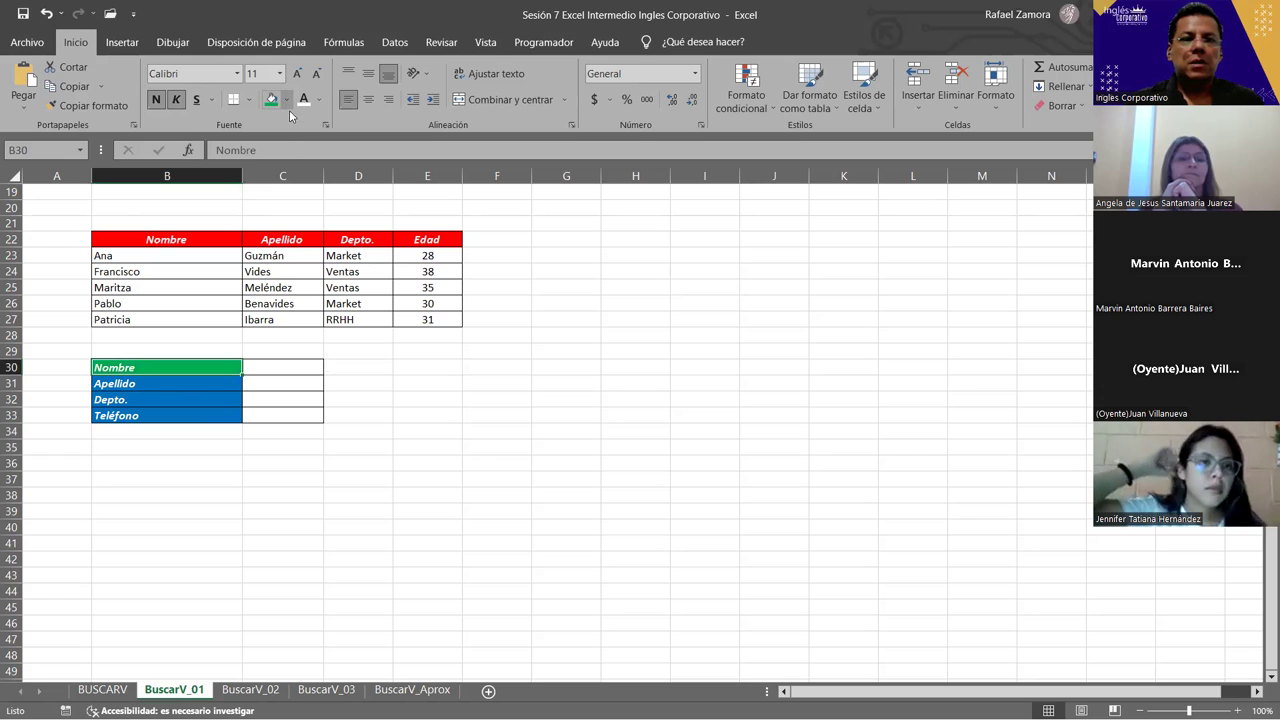
click(285, 104)
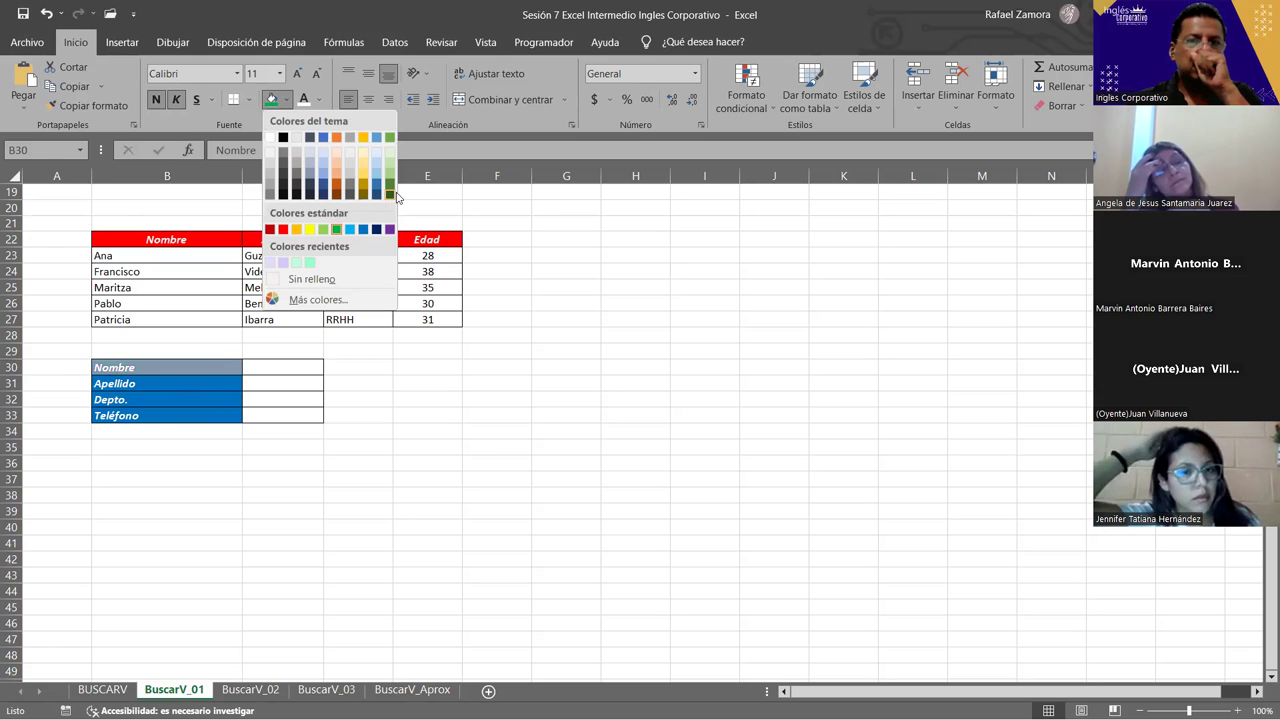
click(390, 195)
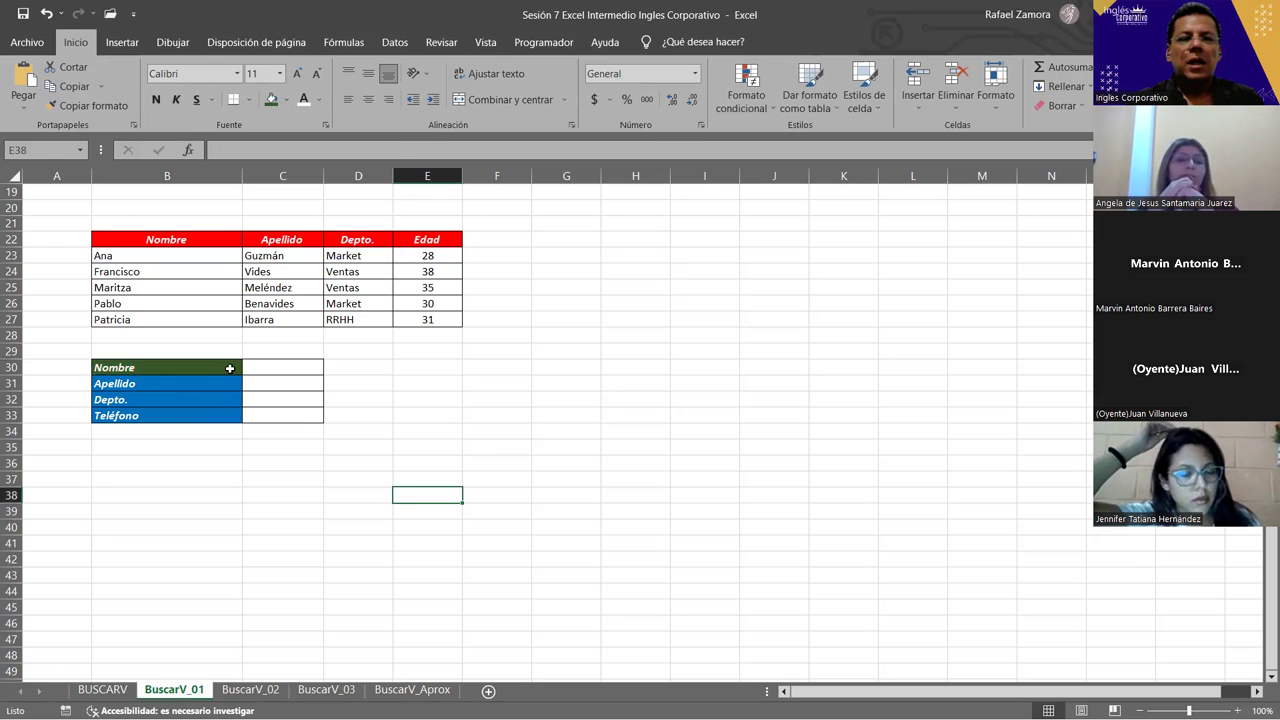
click(280, 367)
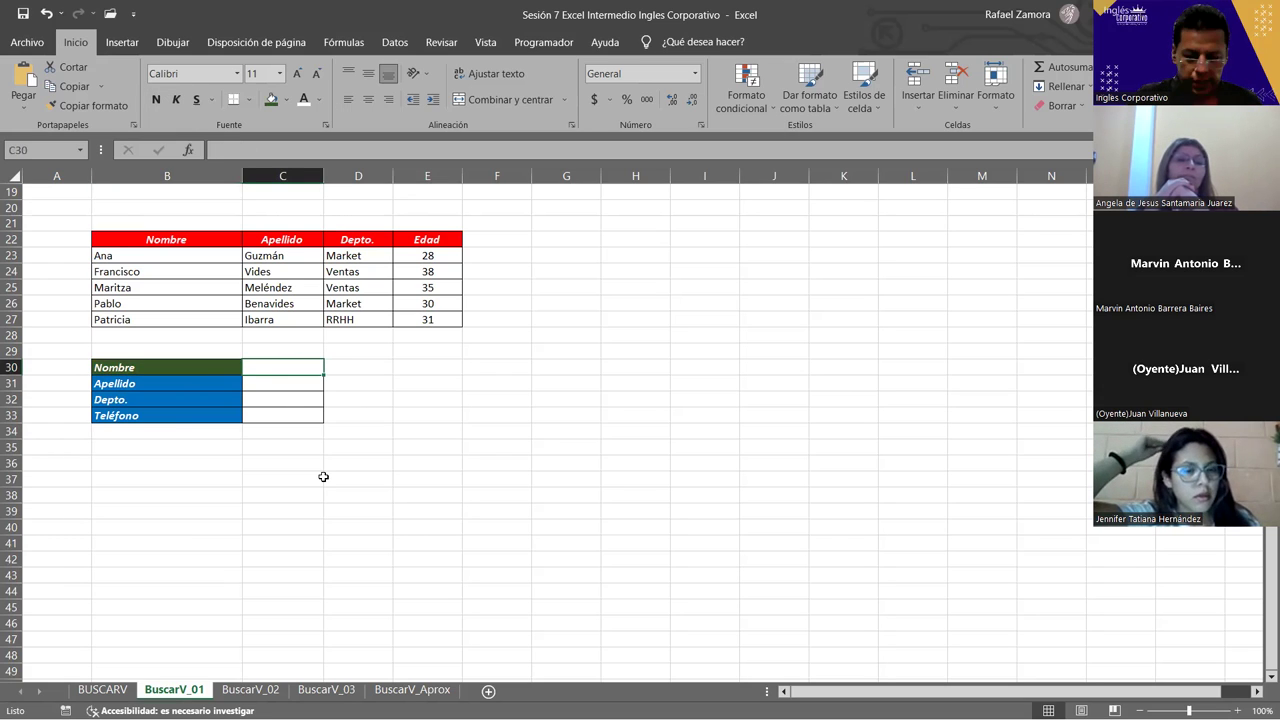
Enter Ana in C30 as the name to look up.
text(Ana)
key(Return)
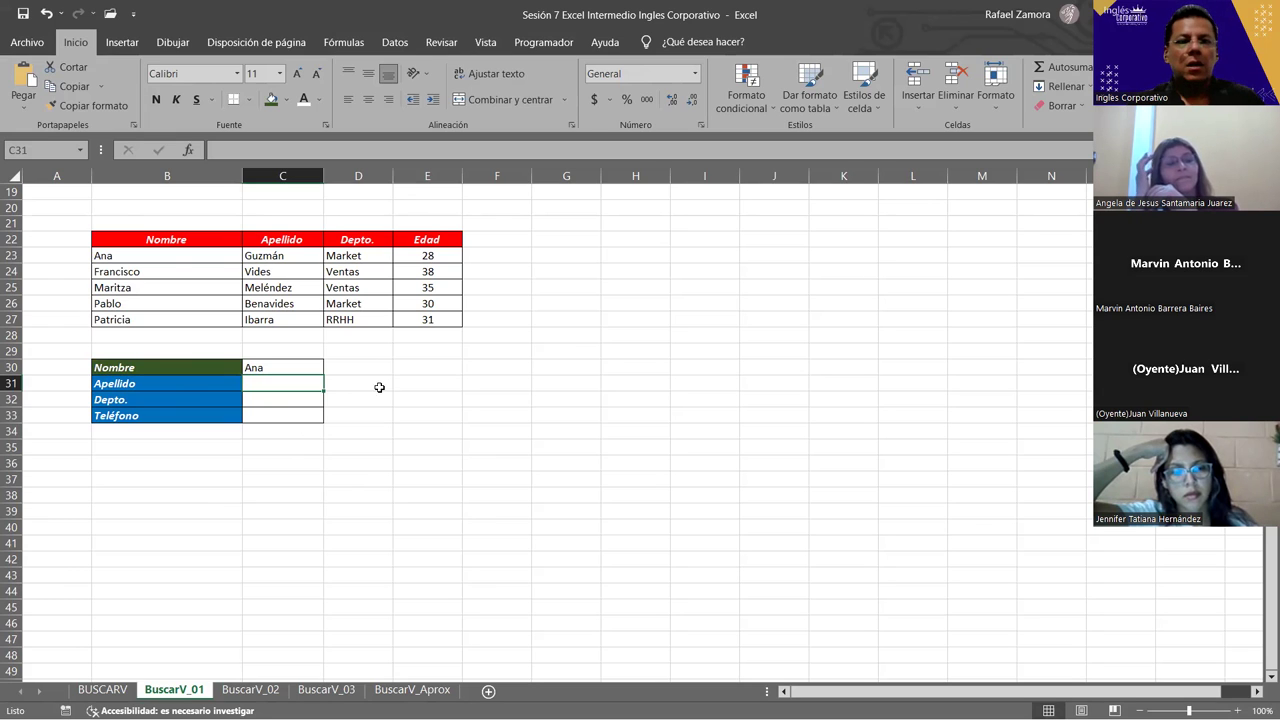
click(311, 367)
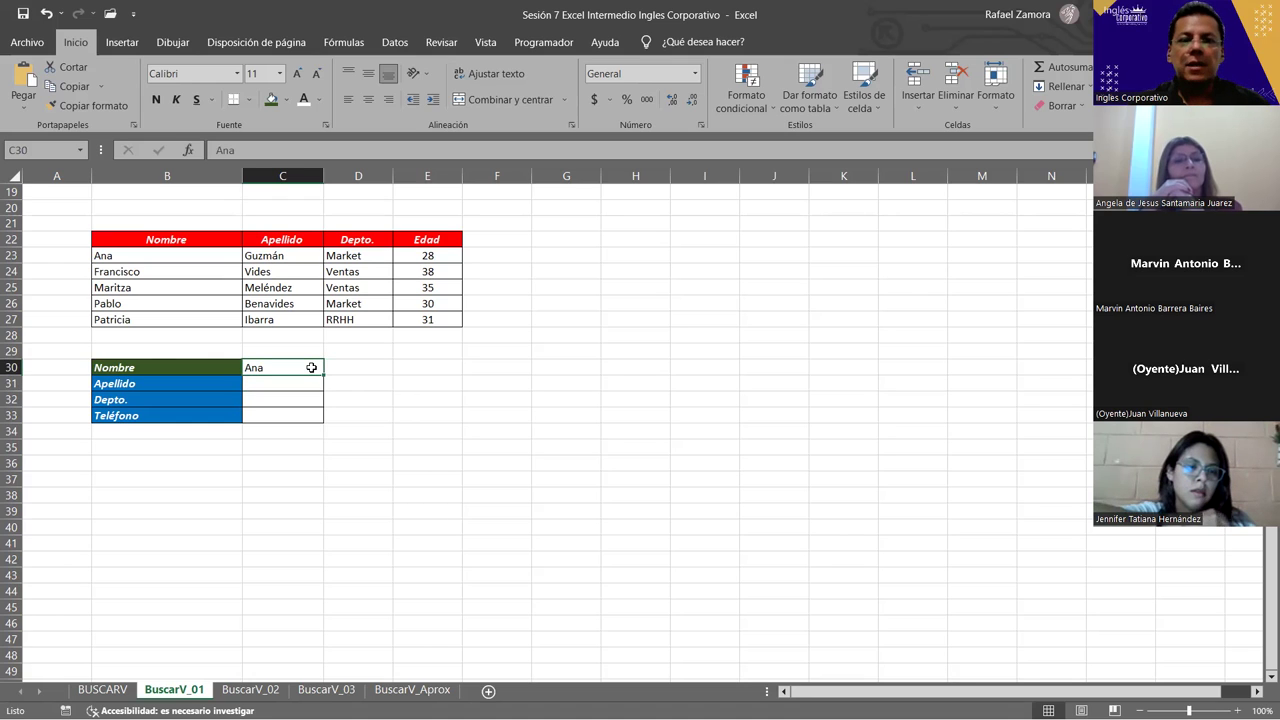
click(294, 384)
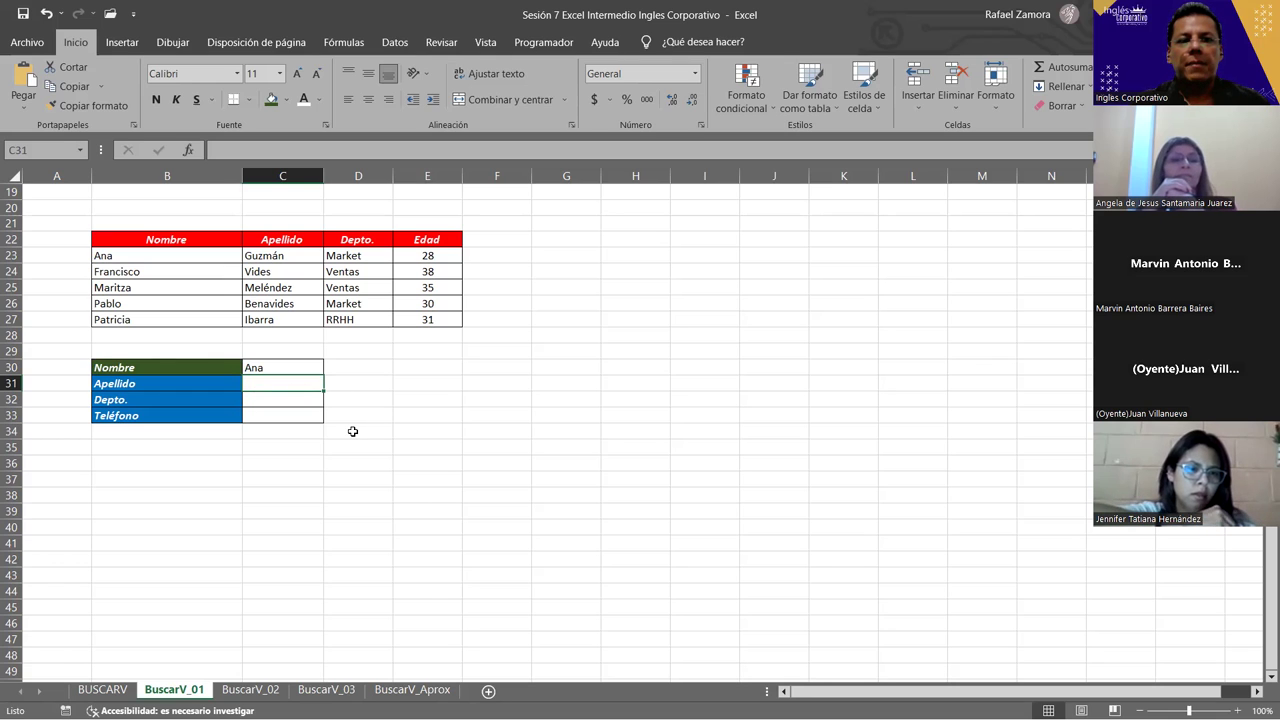
In C31, type =BUSCARV(C30, then select and remove the B22:E27 table range.
text(=)
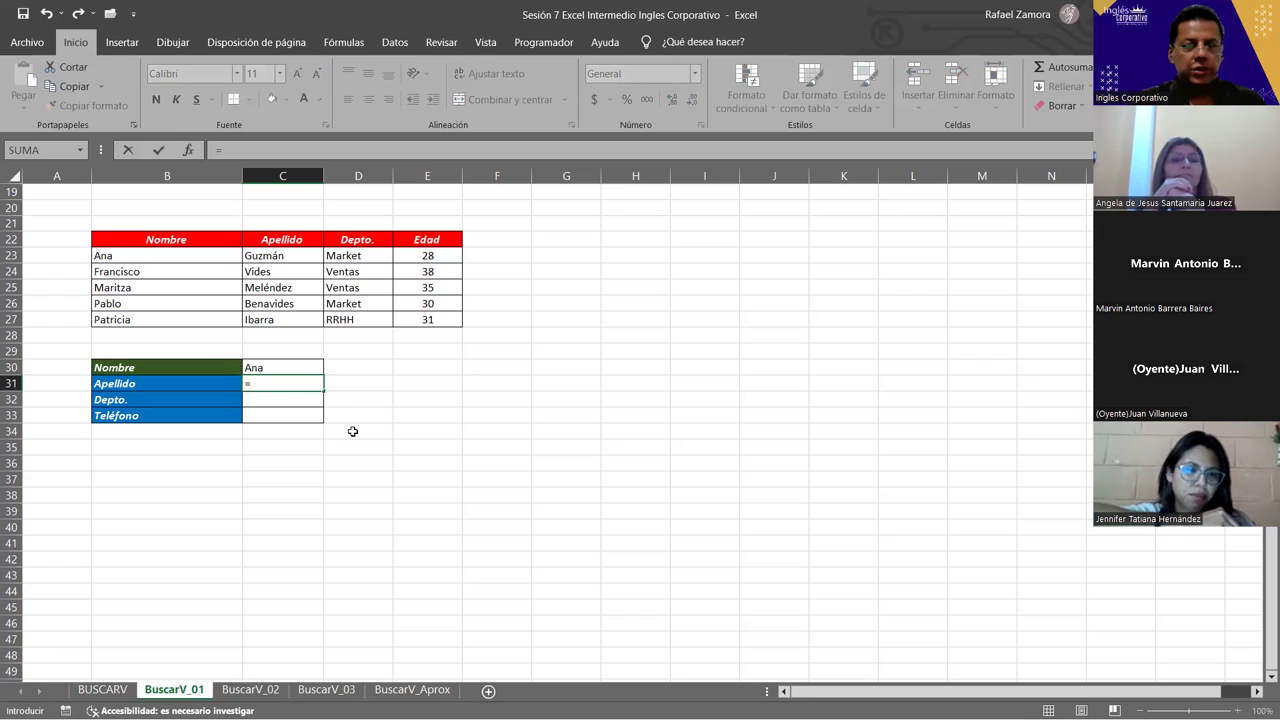
text(buscarv)
key(Tab)
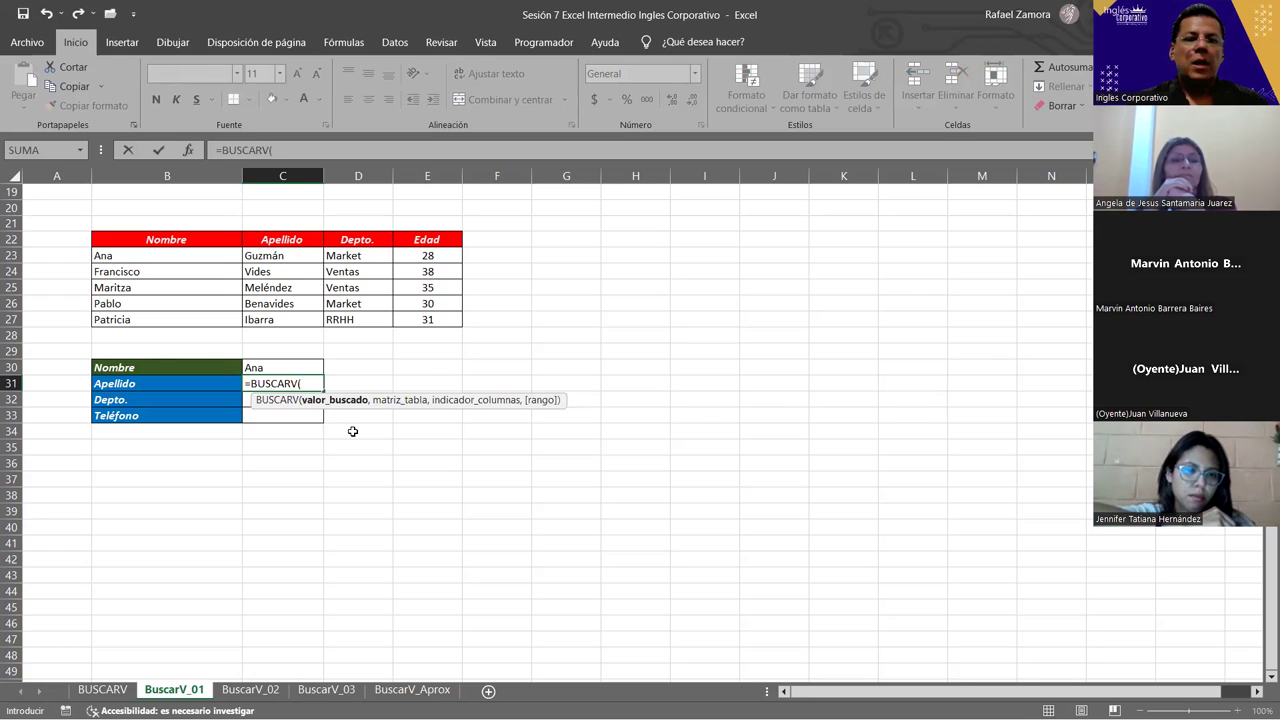
click(291, 367)
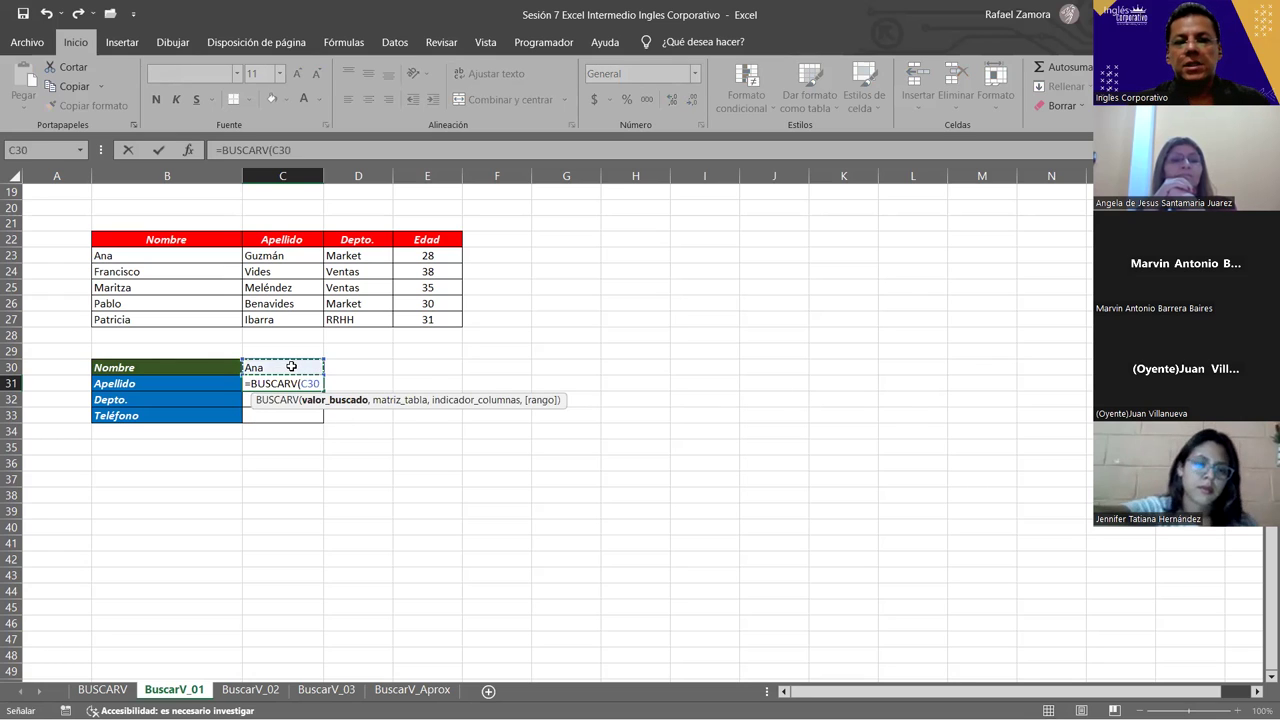
text(,)
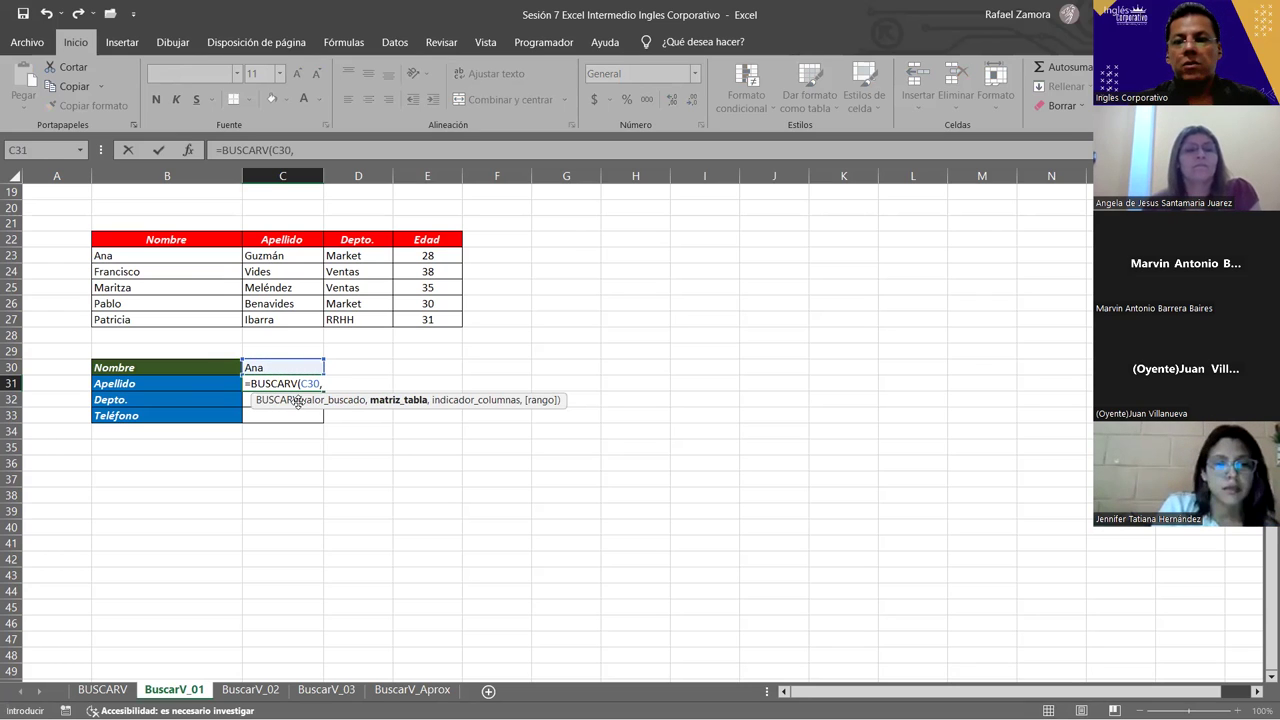
drag(165, 239, 190, 264)
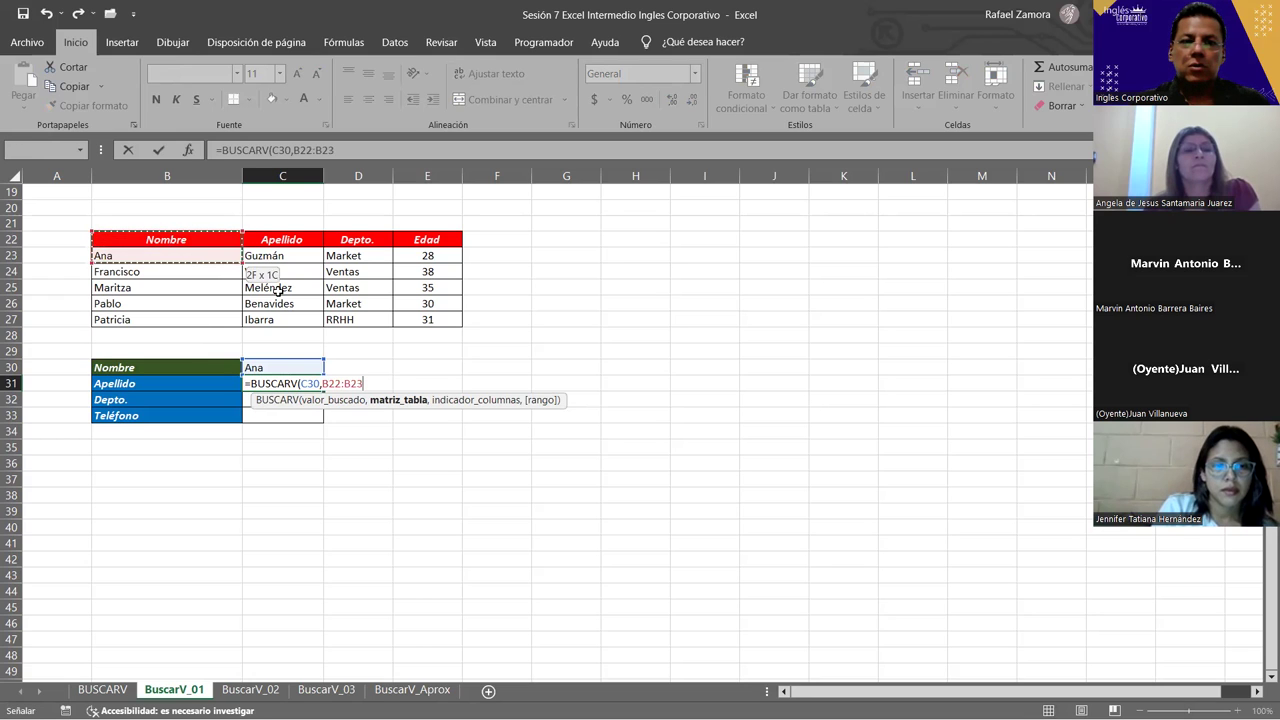
drag(440, 317, 440, 318)
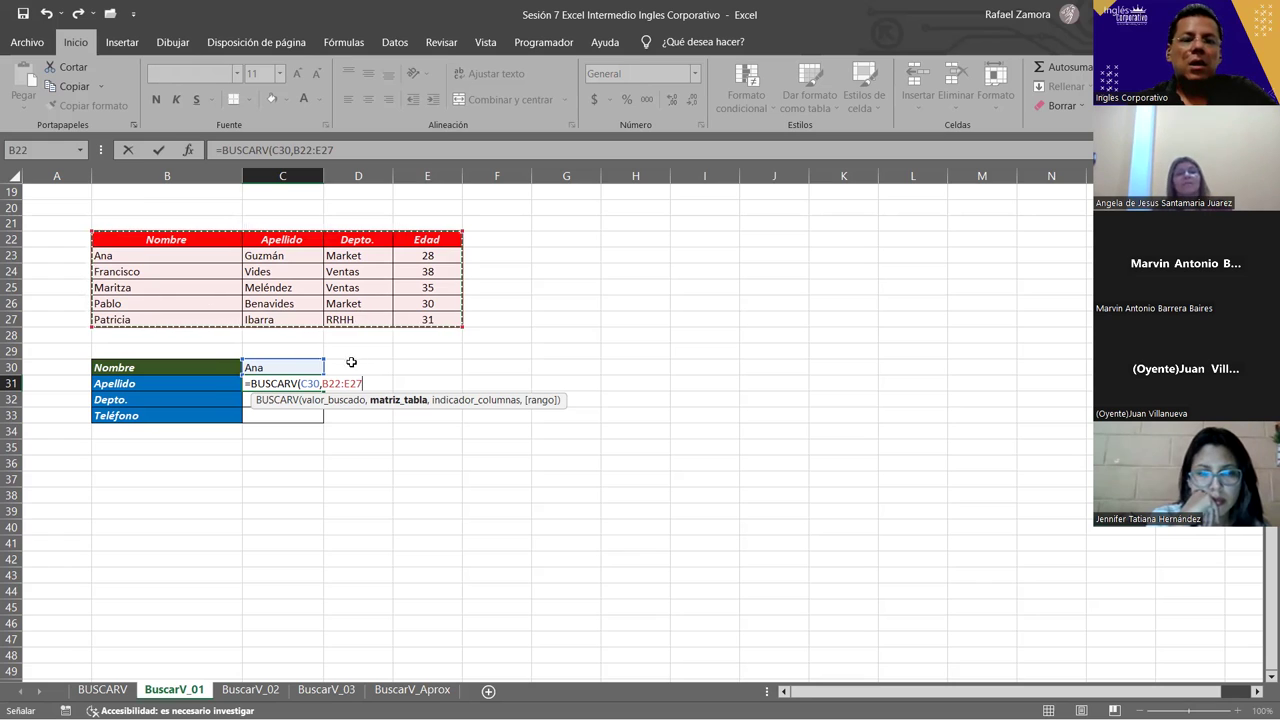
key(BackSpace)
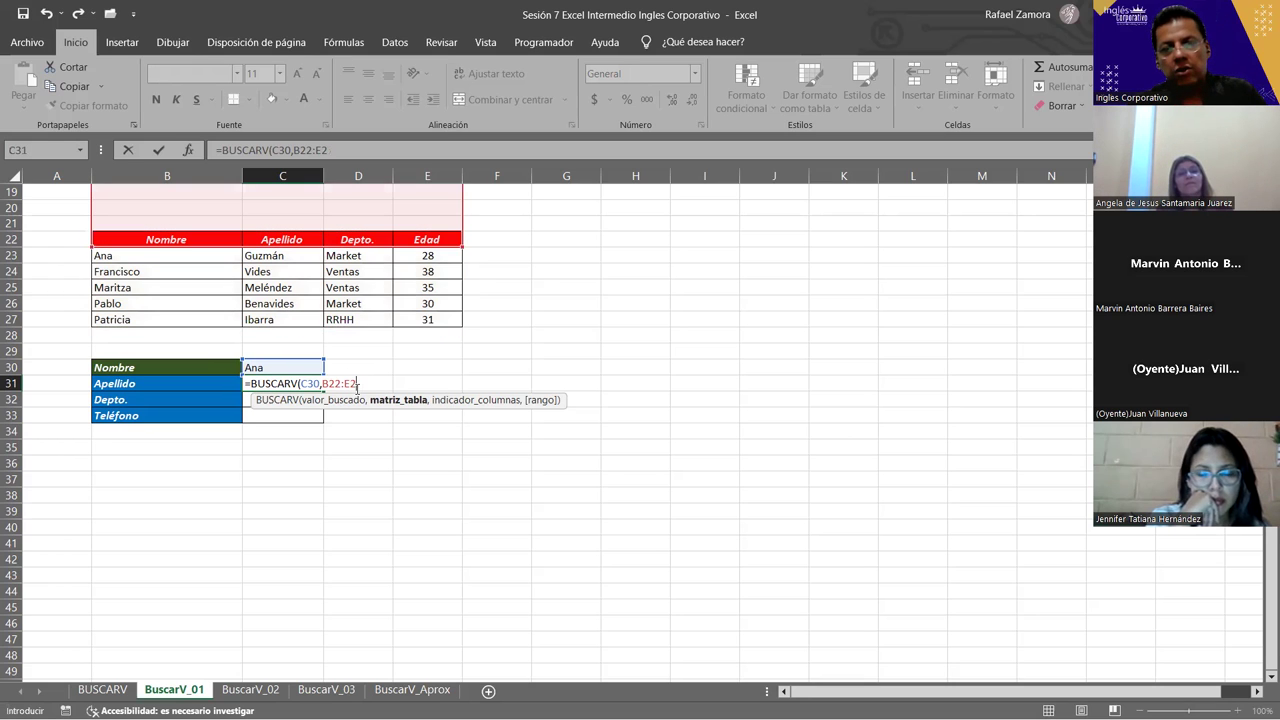
key(BackSpace)
key(BackSpace)
key(BackSpace)
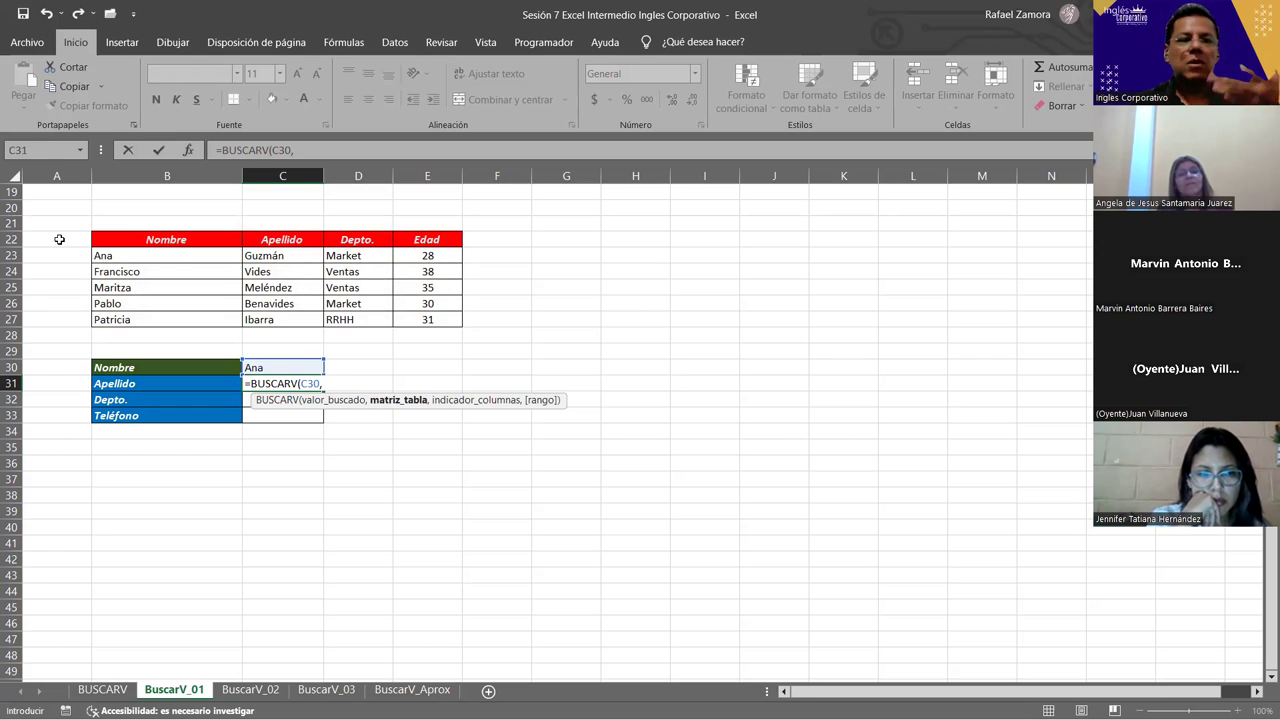
Cancel the unfinished formula and add the heading No. in A22.
click(59, 239)
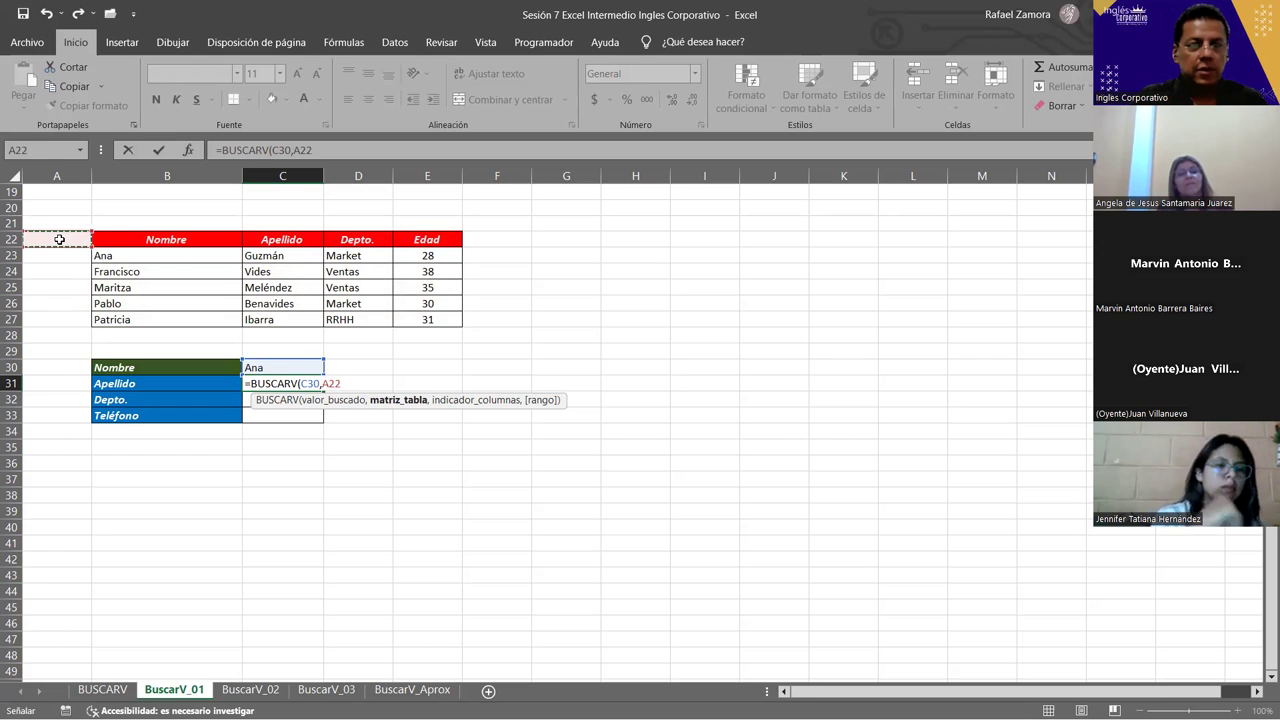
key(Escape)
key(Left)
key(Up)
key(Up)
key(Up)
key(Up)
key(Up)
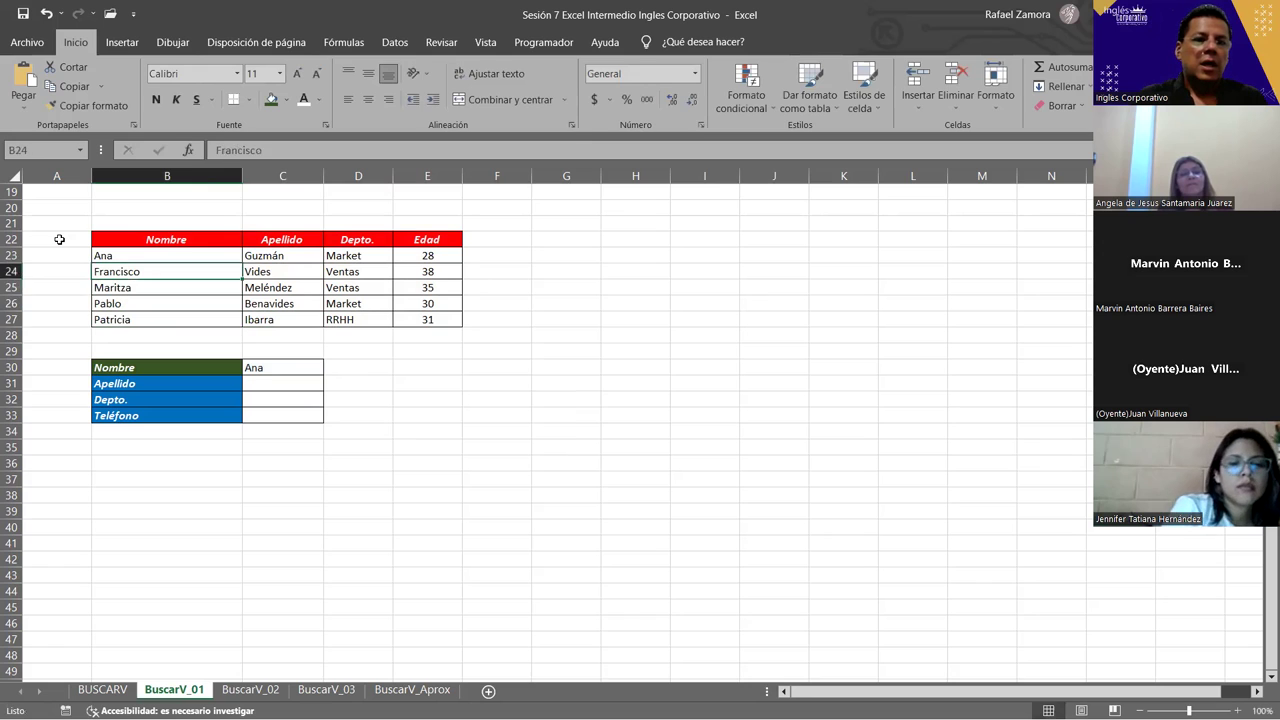
key(Up)
key(Up)
key(Left)
text(No.)
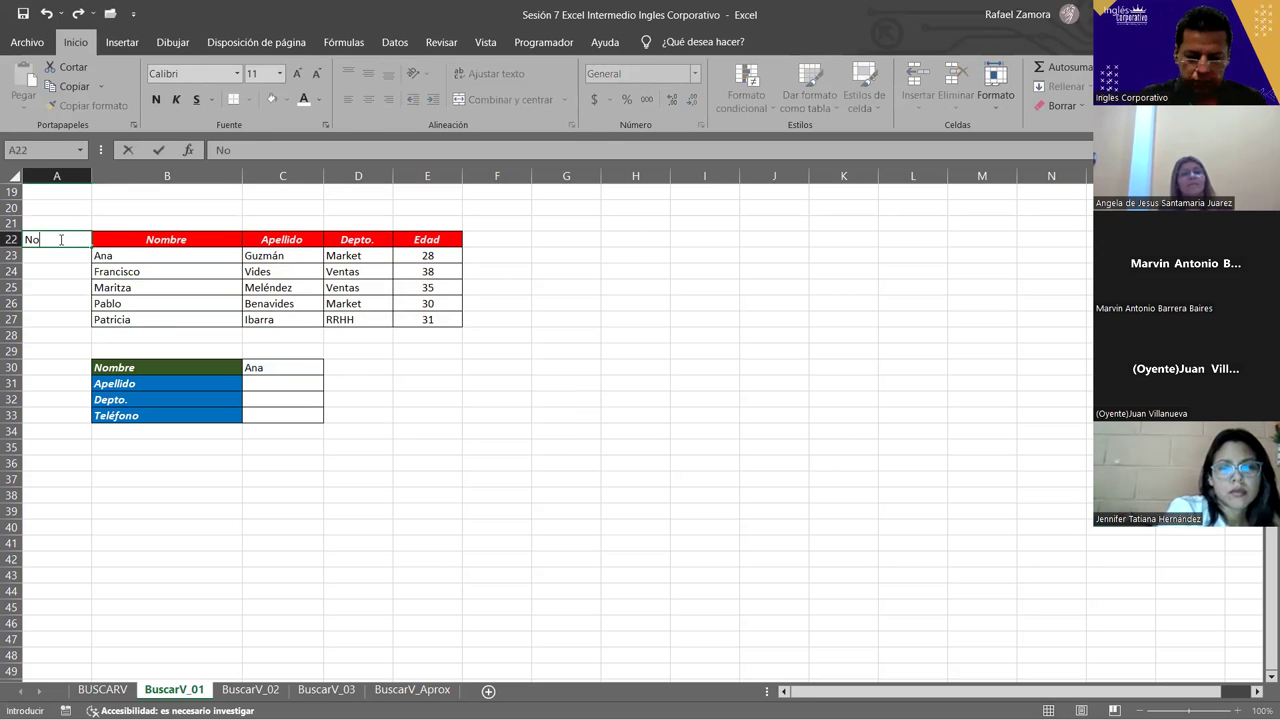
key(Return)
Number the employees 1 to 5 in A23:A27 and centre the No. column.
click(59, 239)
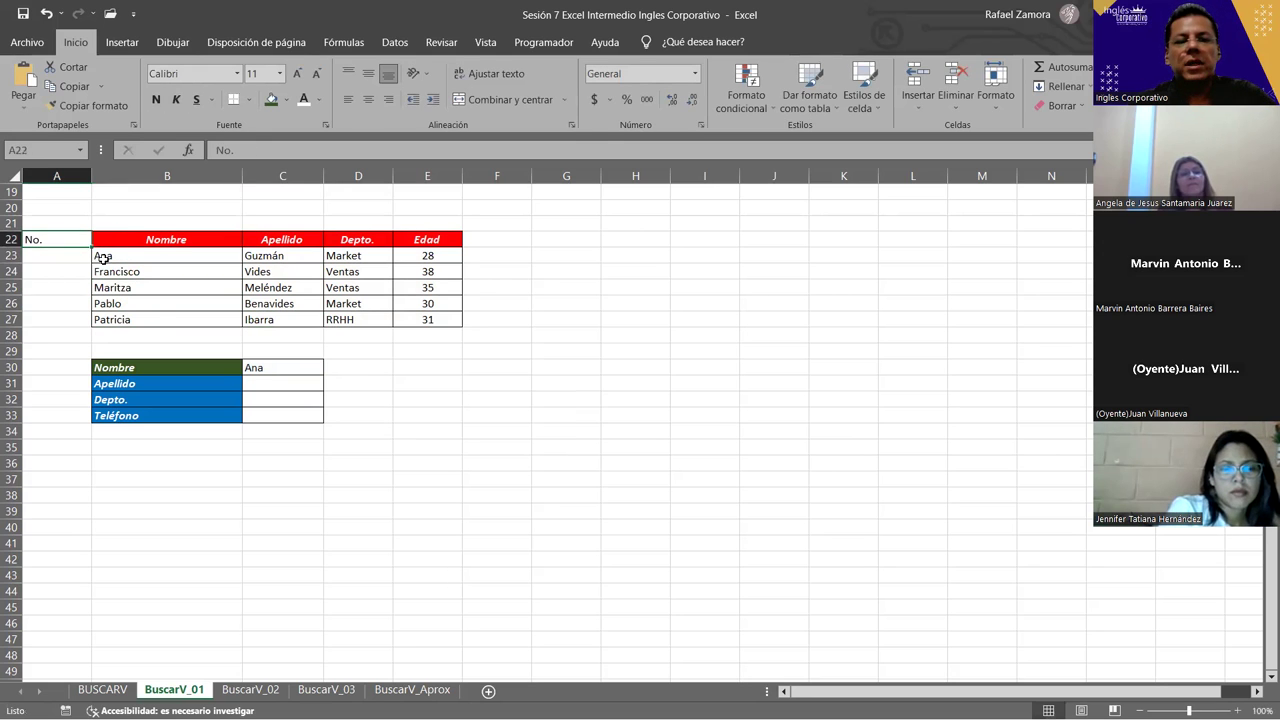
click(51, 255)
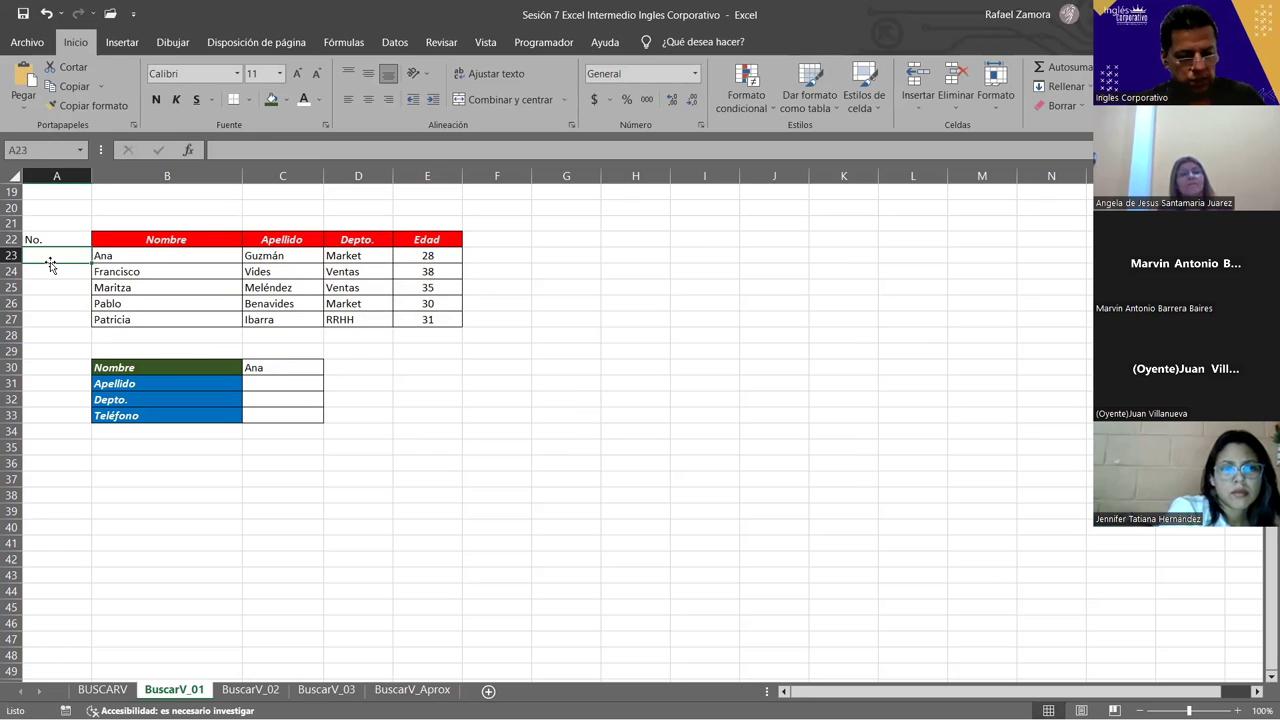
text(1 2 3 4 )
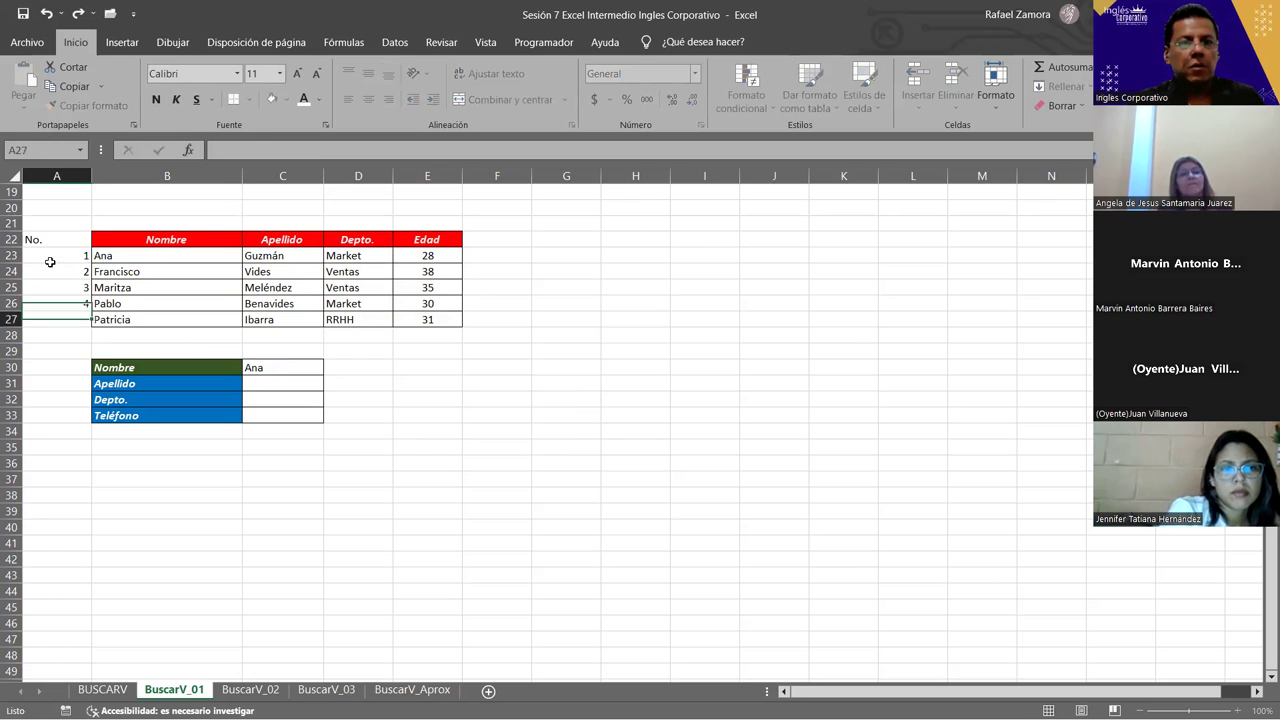
text(5)
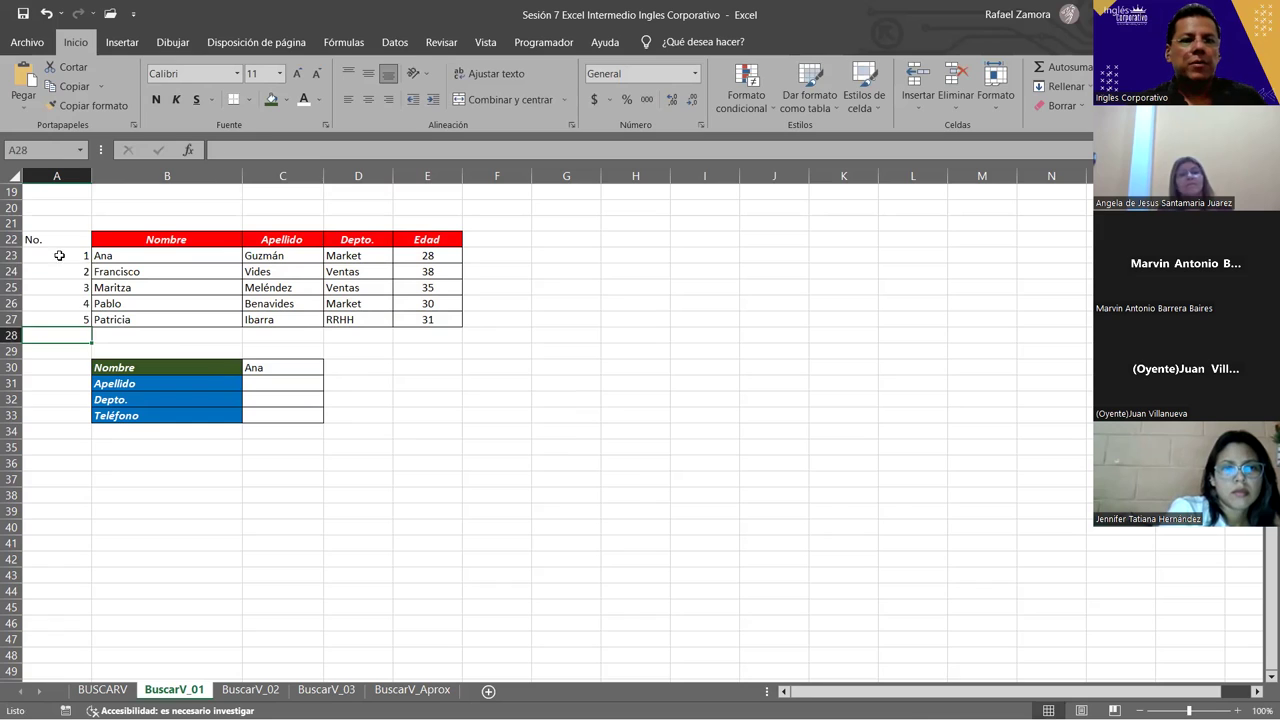
drag(57, 240, 75, 319)
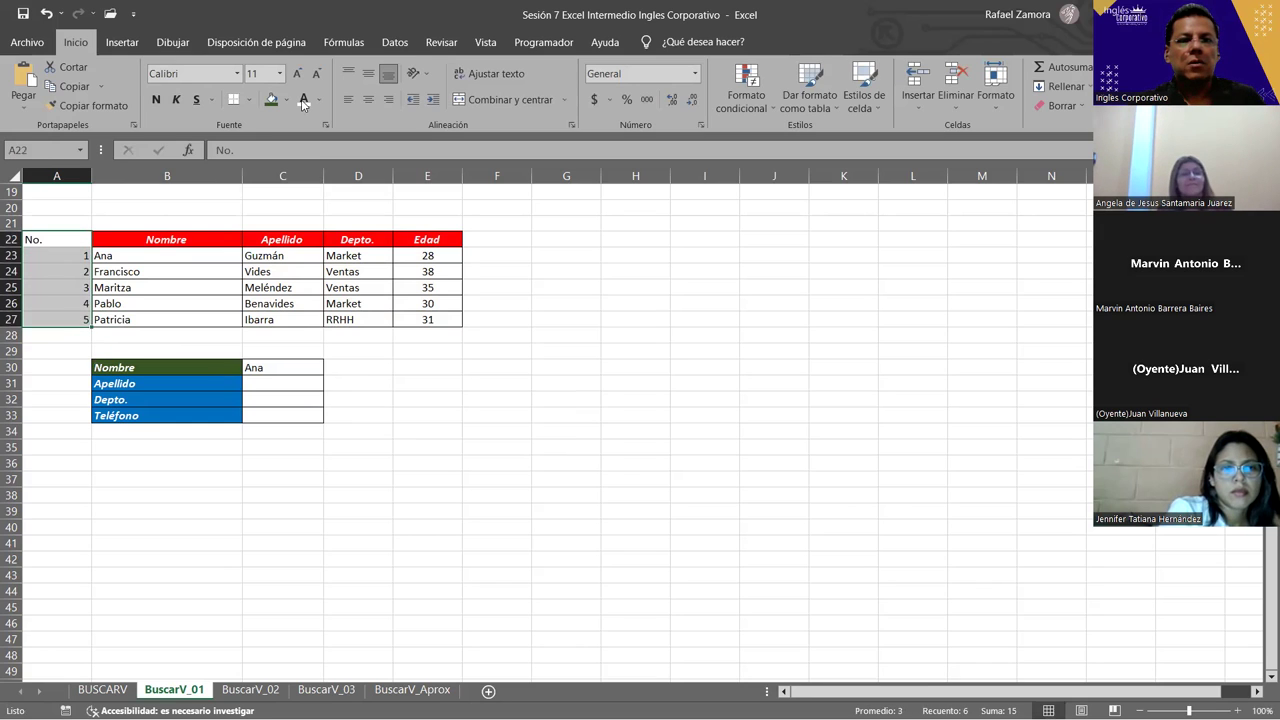
click(367, 100)
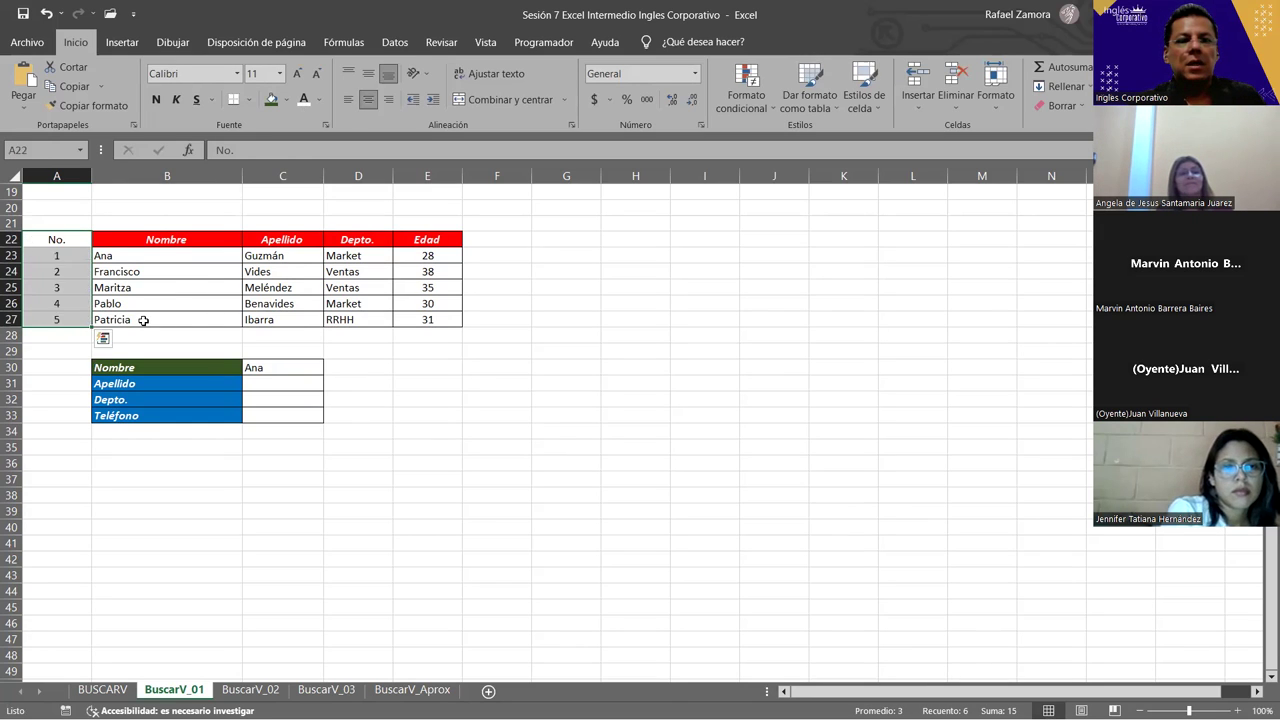
click(180, 320)
click(287, 378)
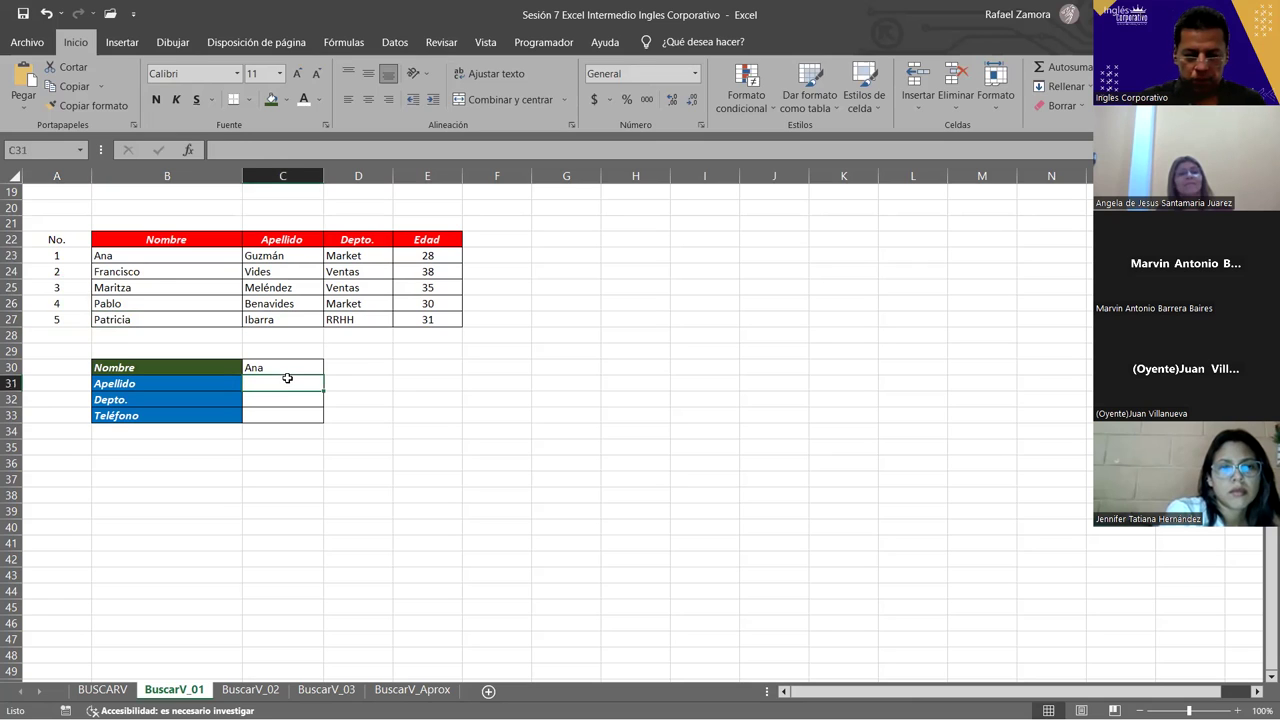
text(=)
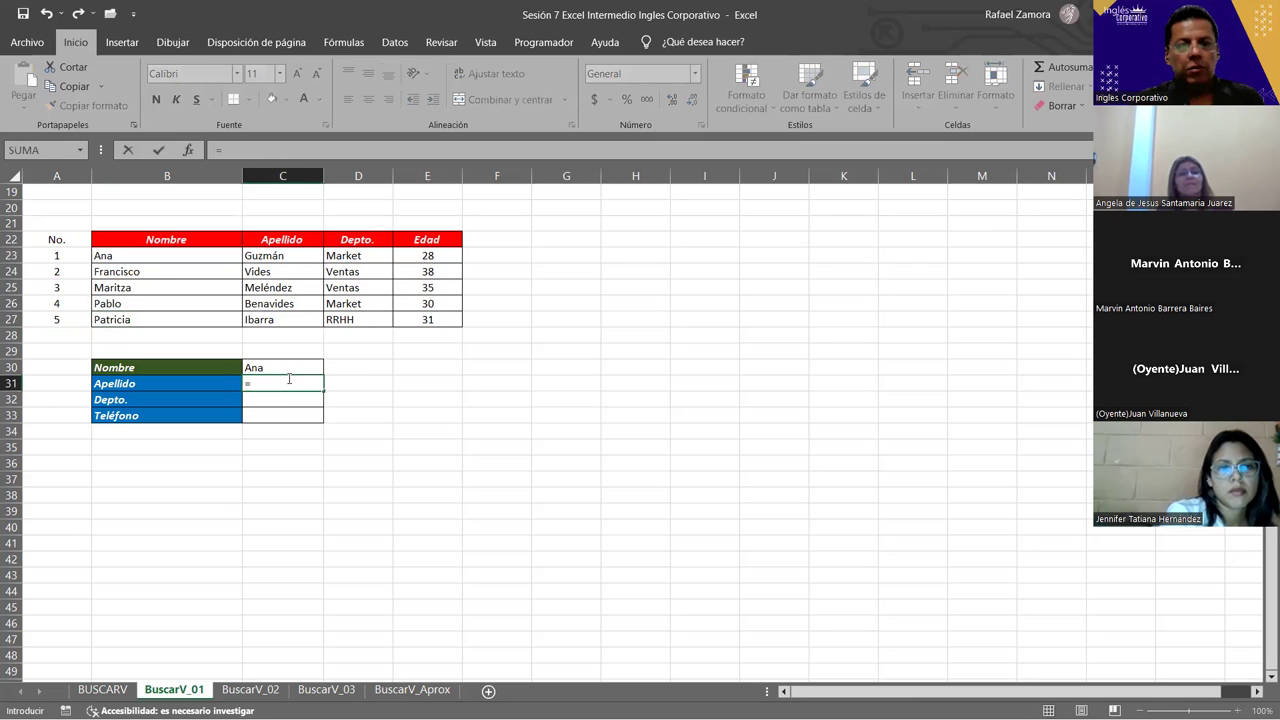
text(BUSCARV()
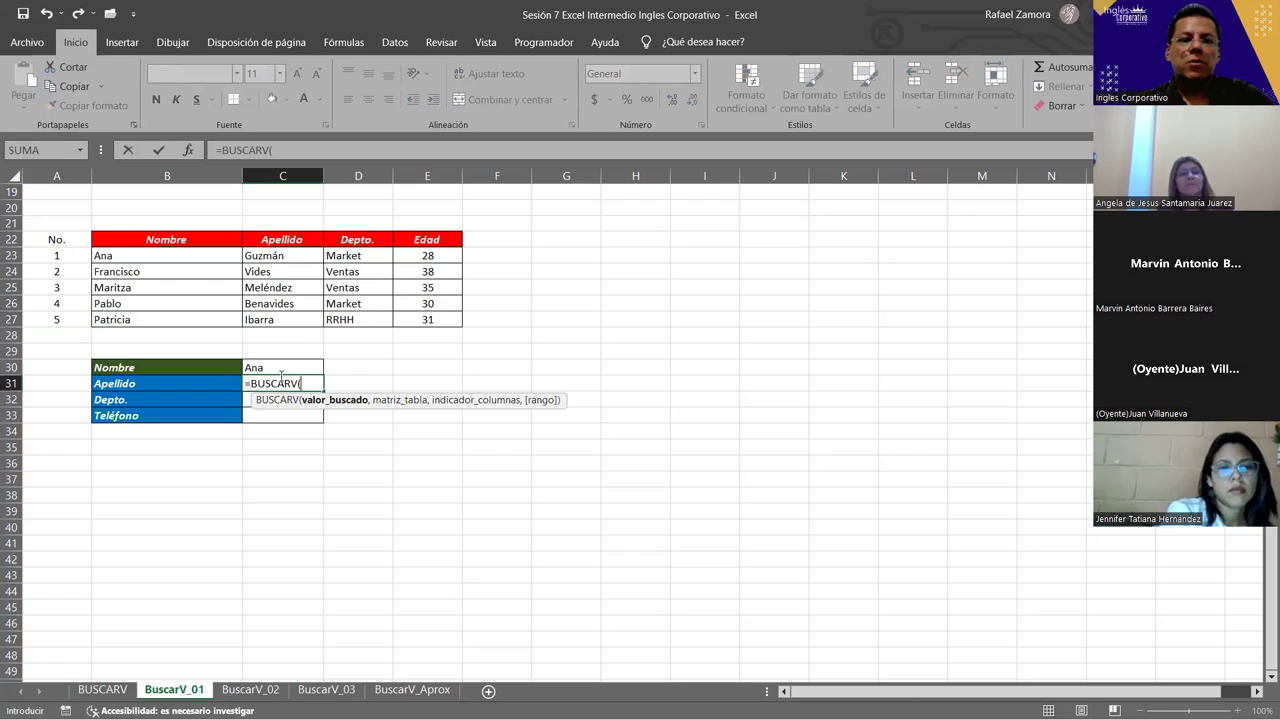
click(282, 364)
text(,)
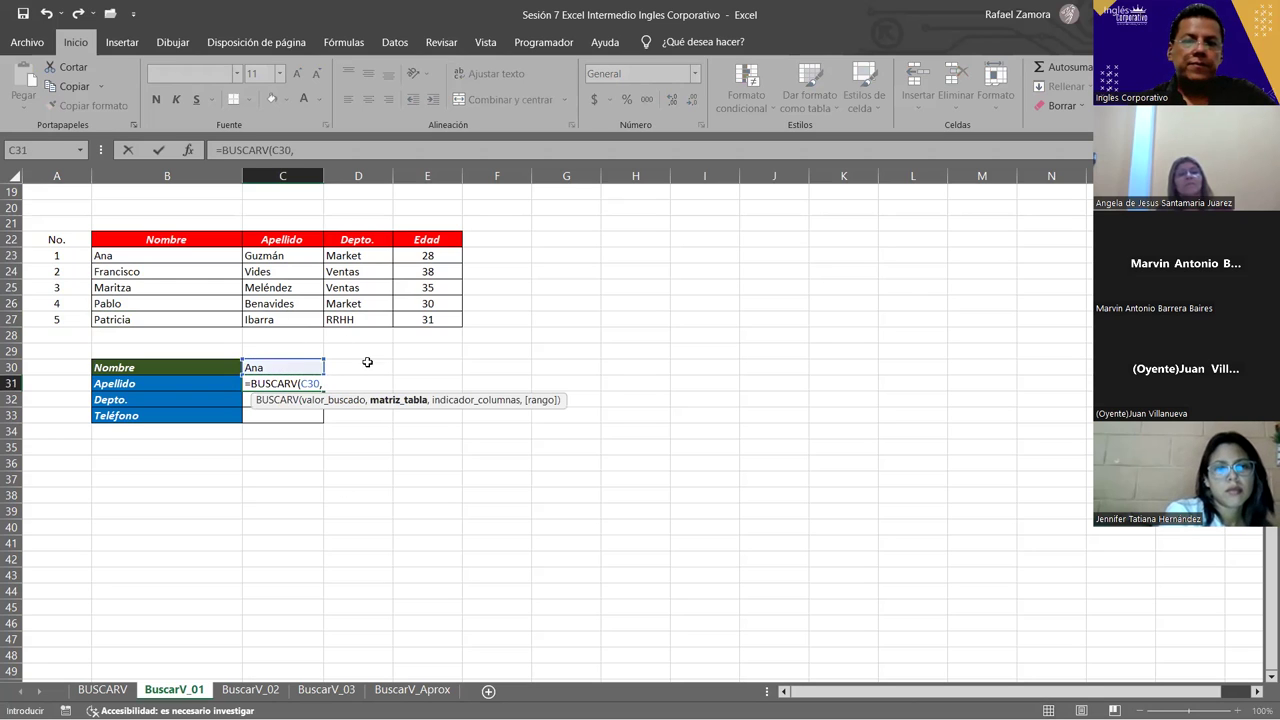
click(58, 240)
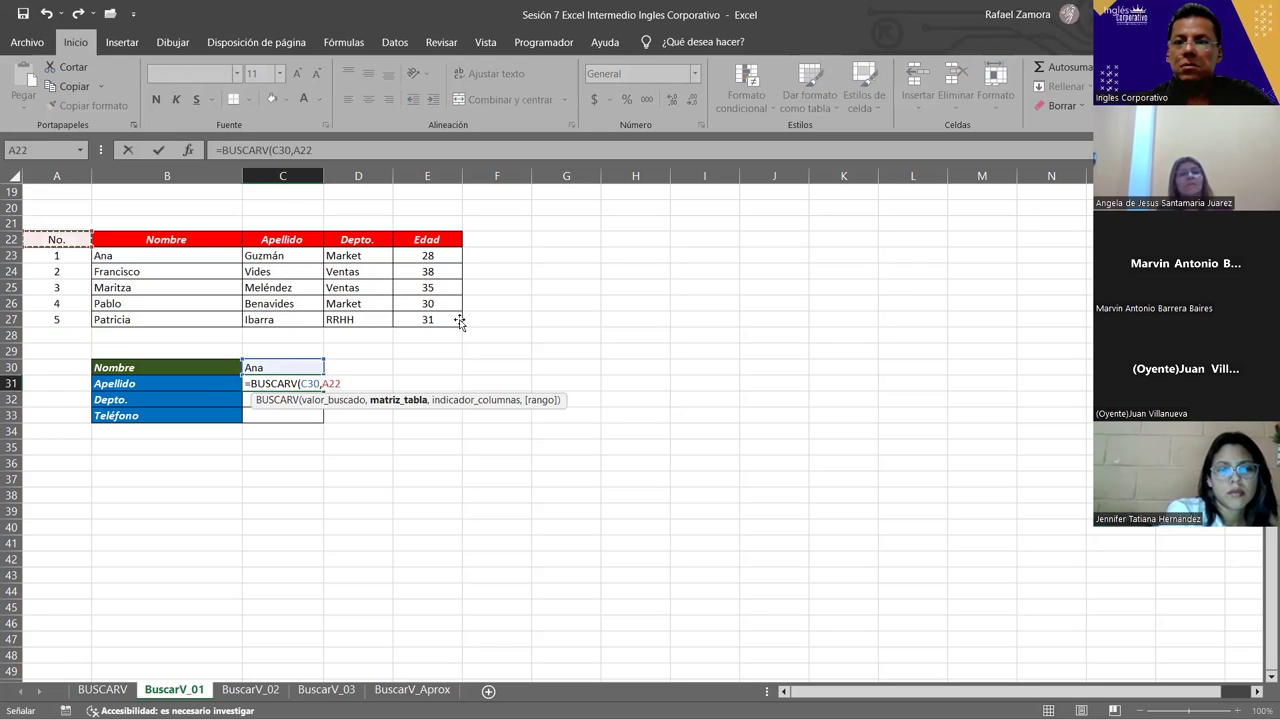
drag(120, 270, 460, 320)
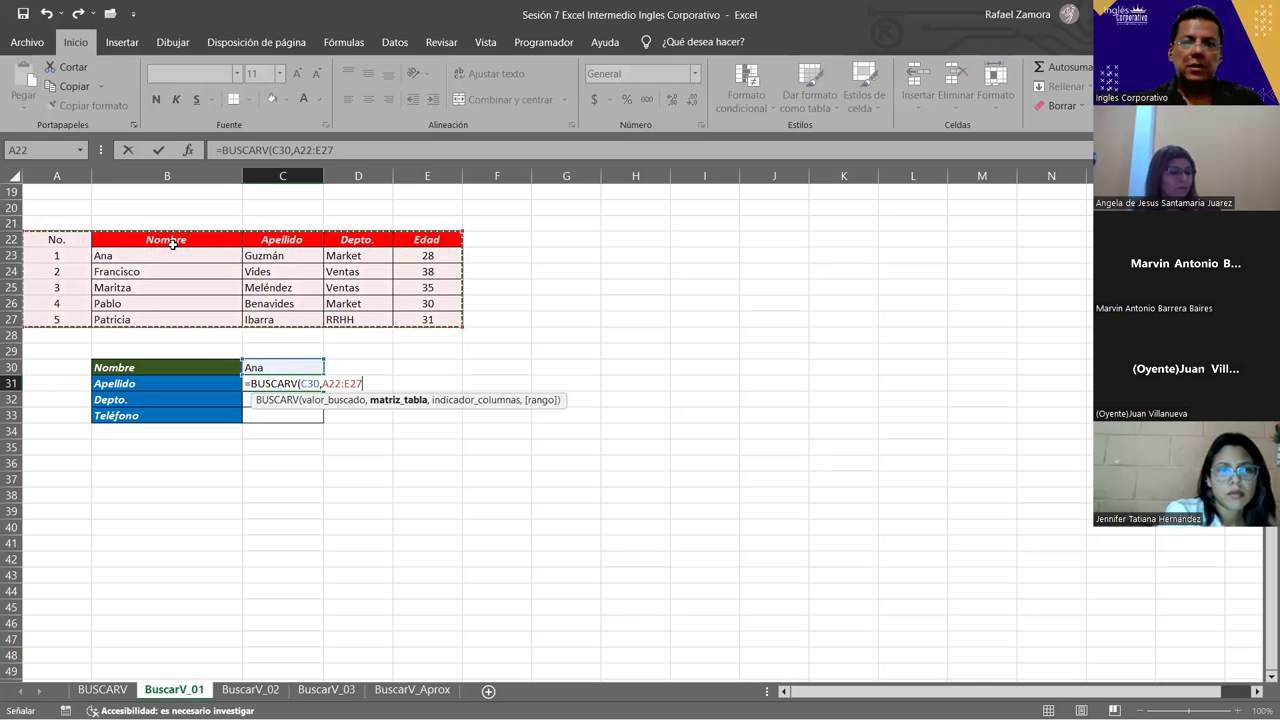
drag(171, 240, 181, 261)
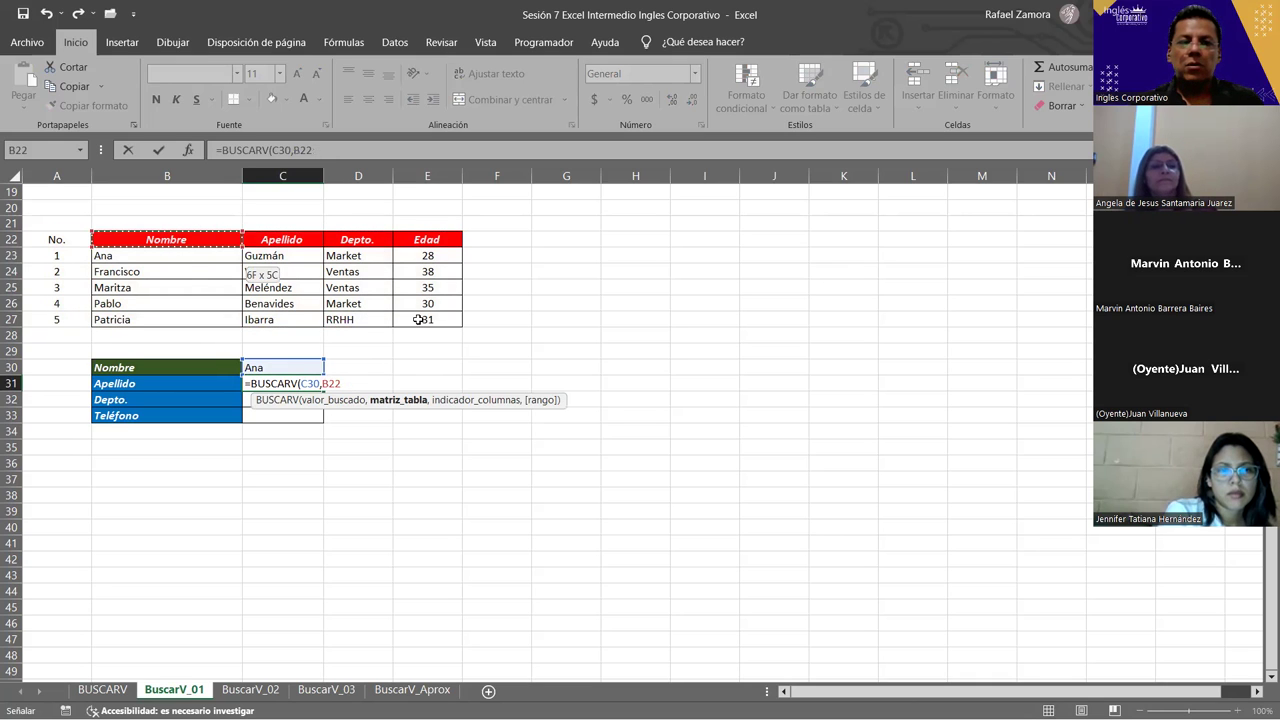
drag(369, 314, 427, 319)
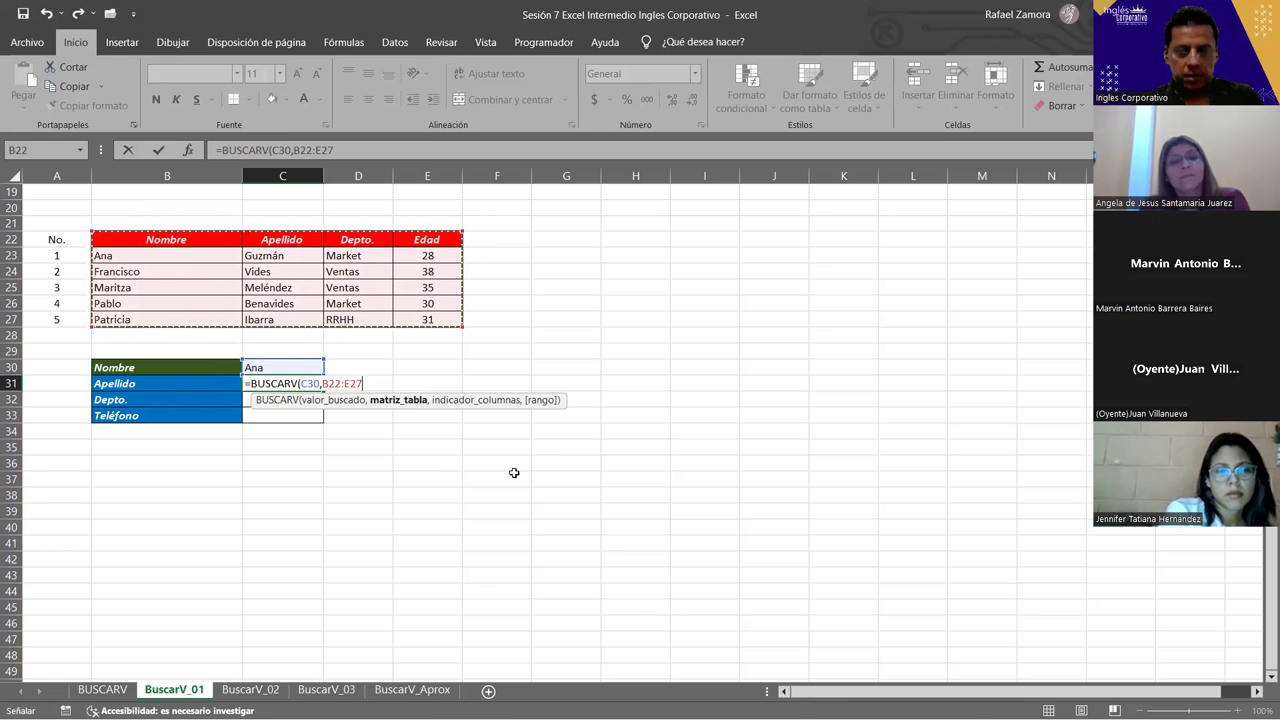
text(,2)
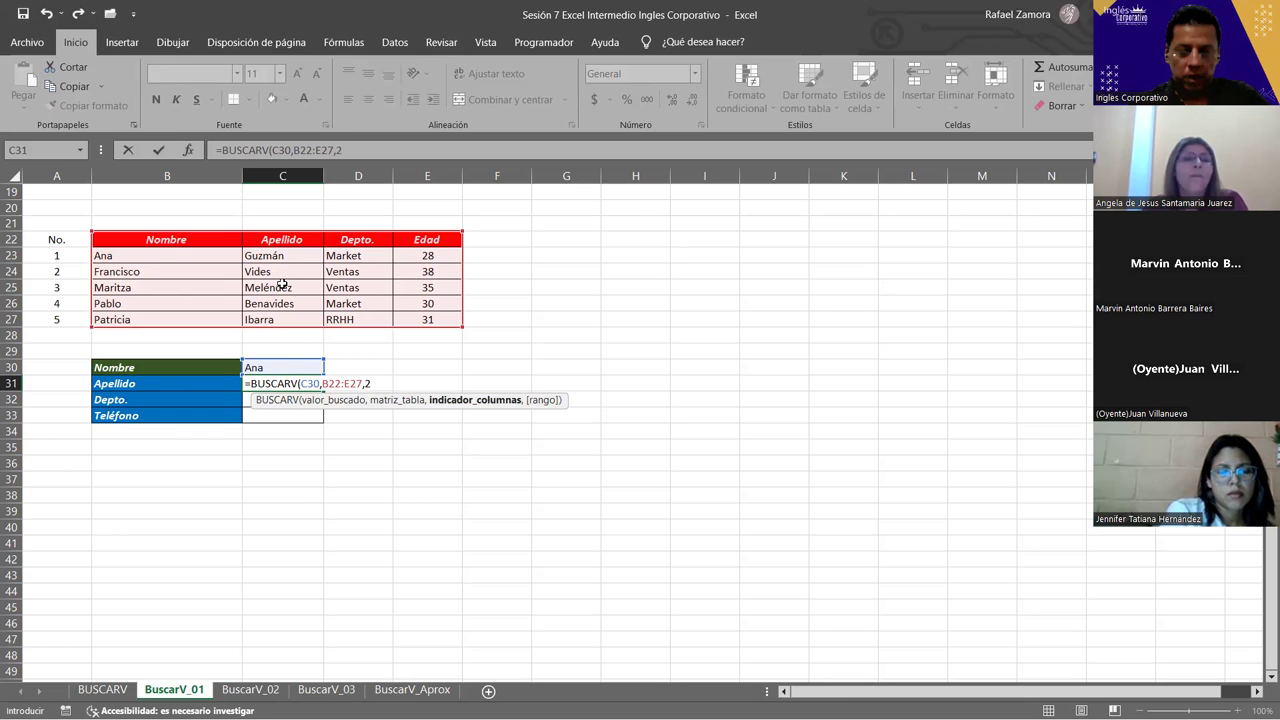
text(,)
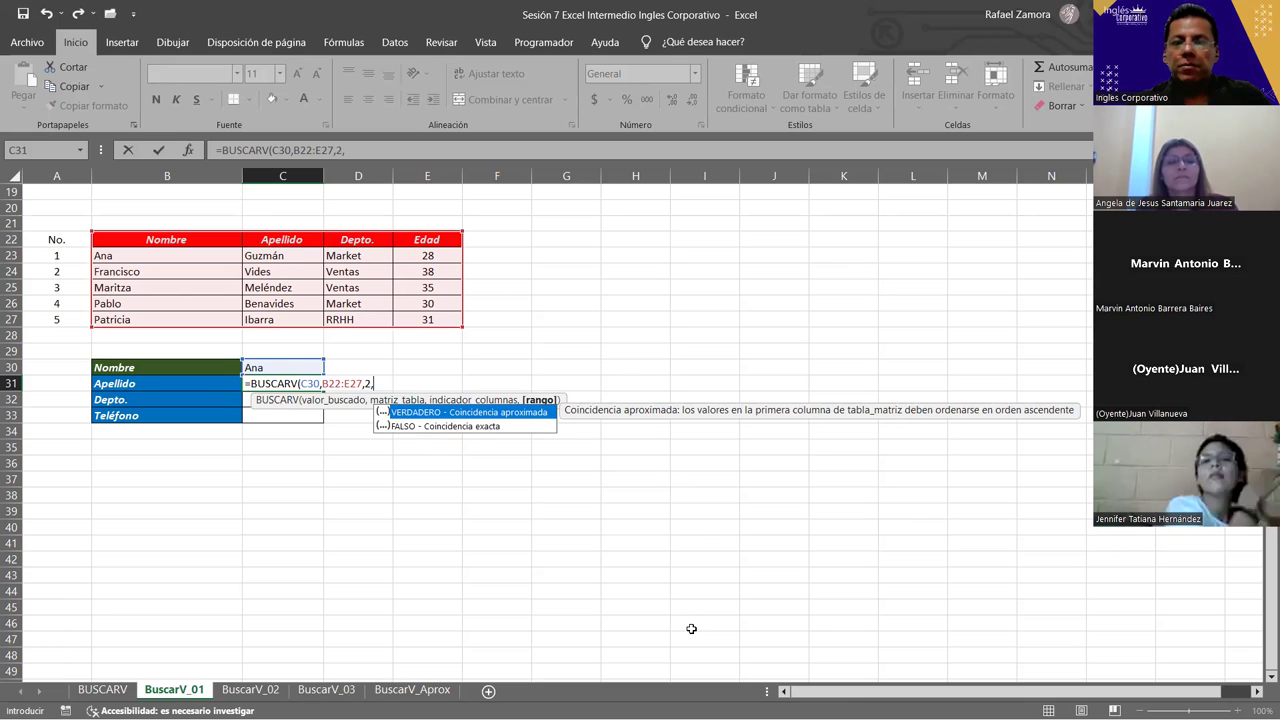
text(0)
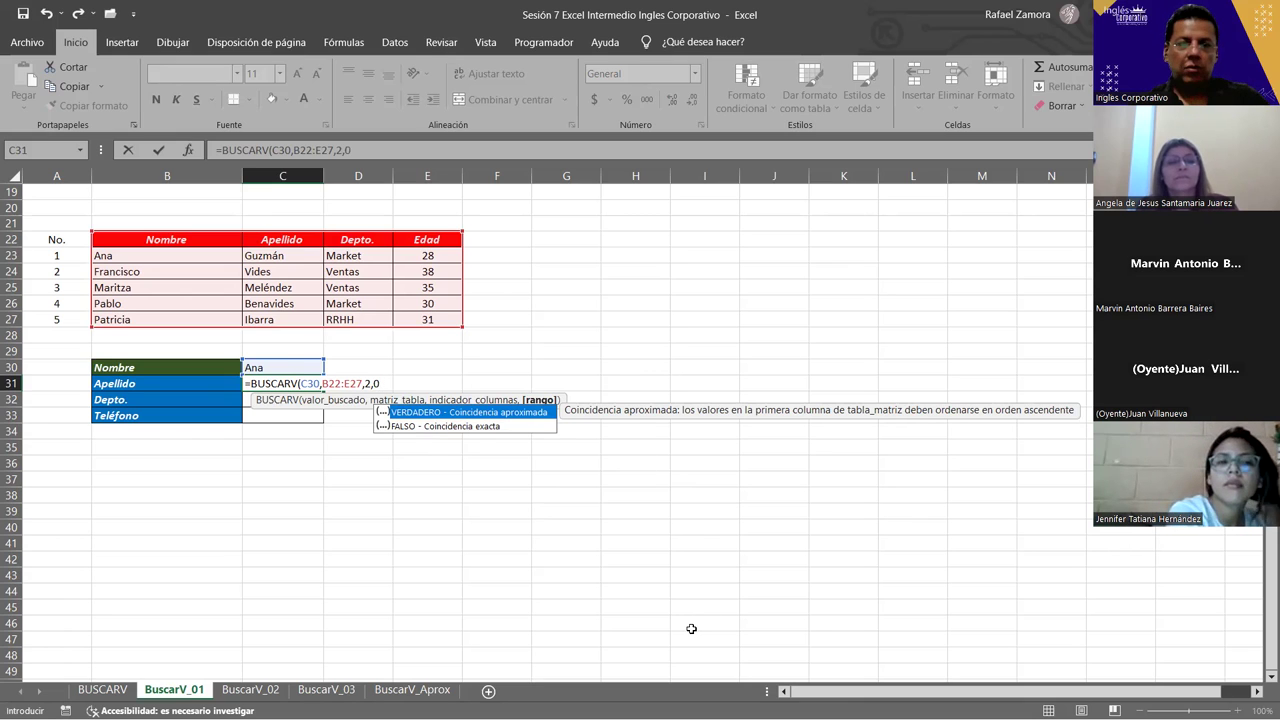
text())
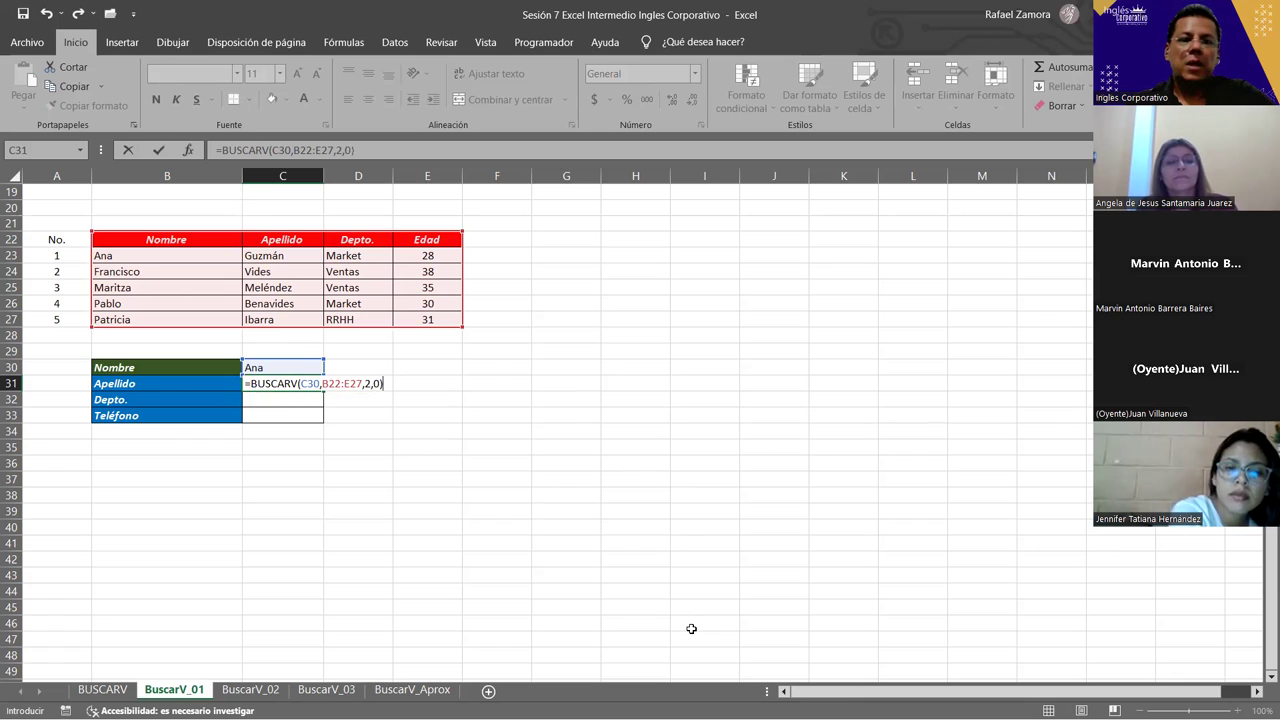
key(Return)
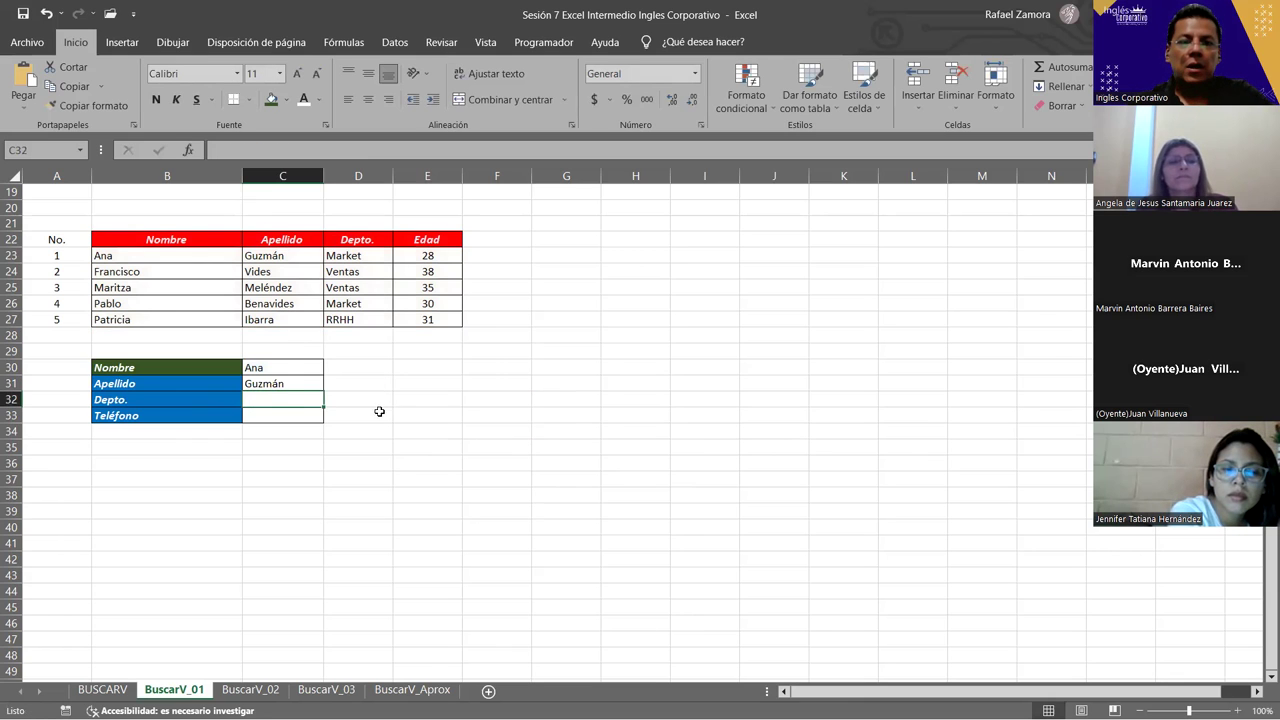
click(282, 364)
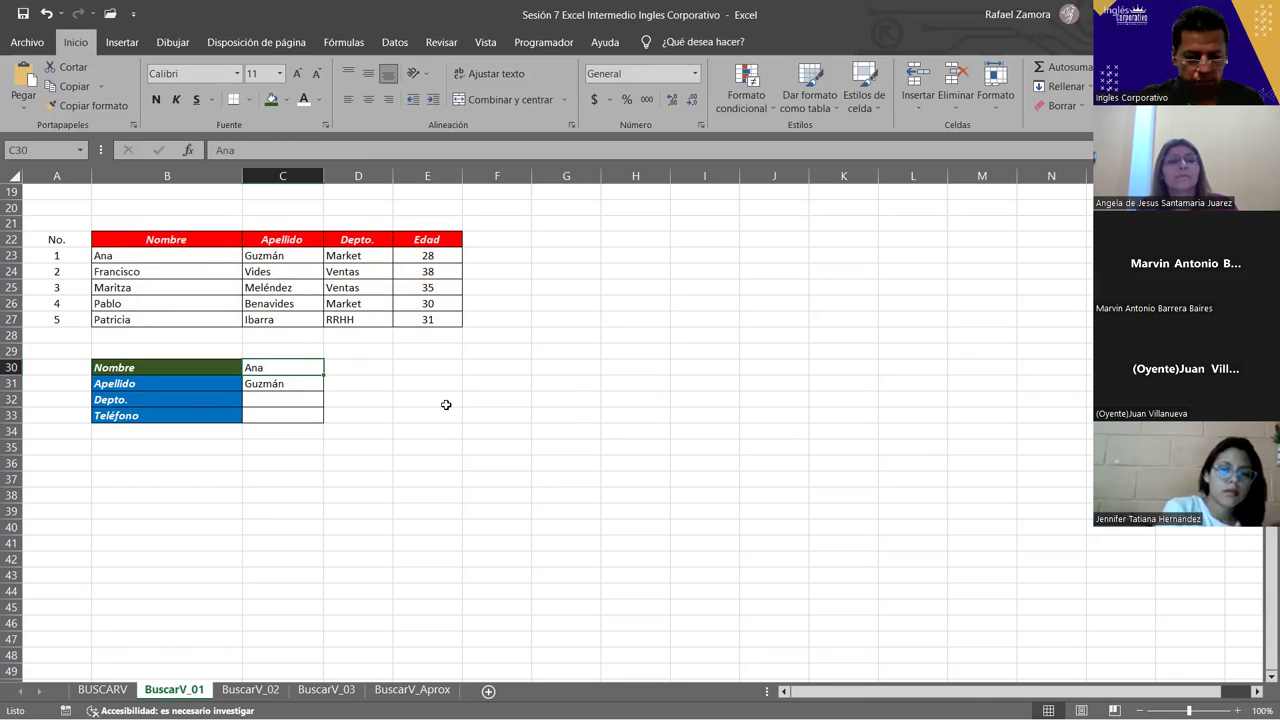
text(Francisco)
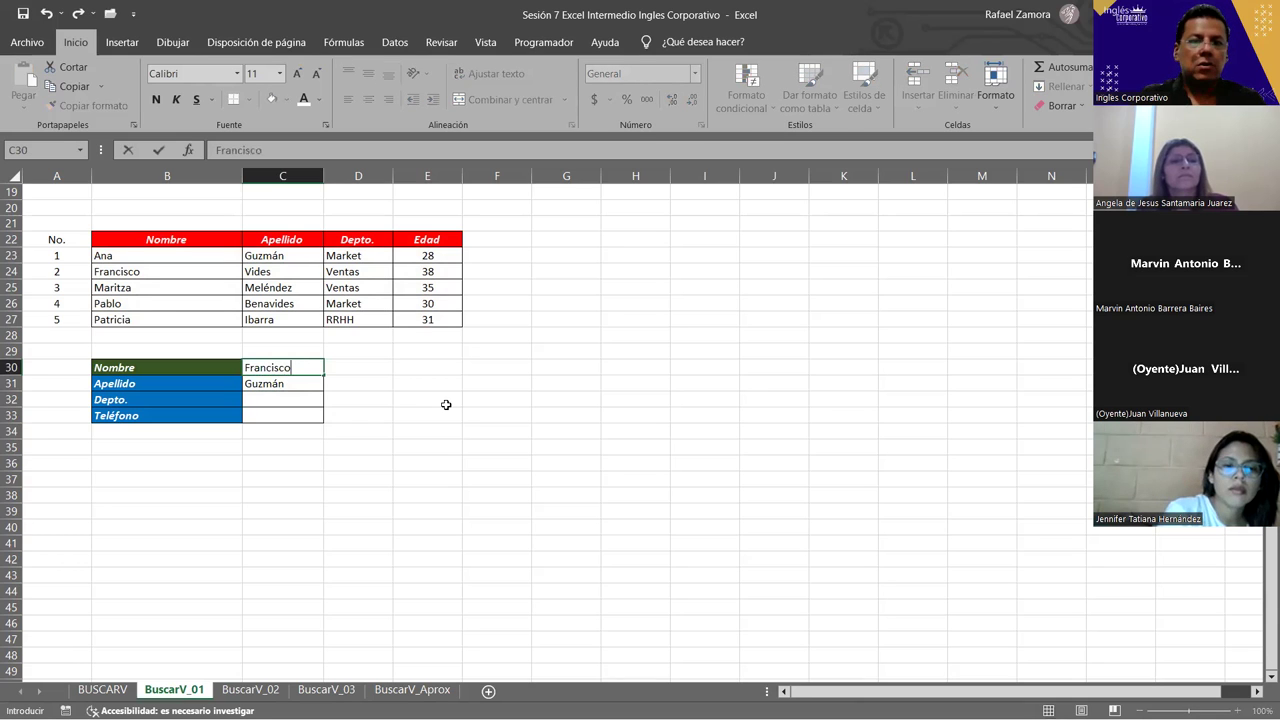
key(Return)
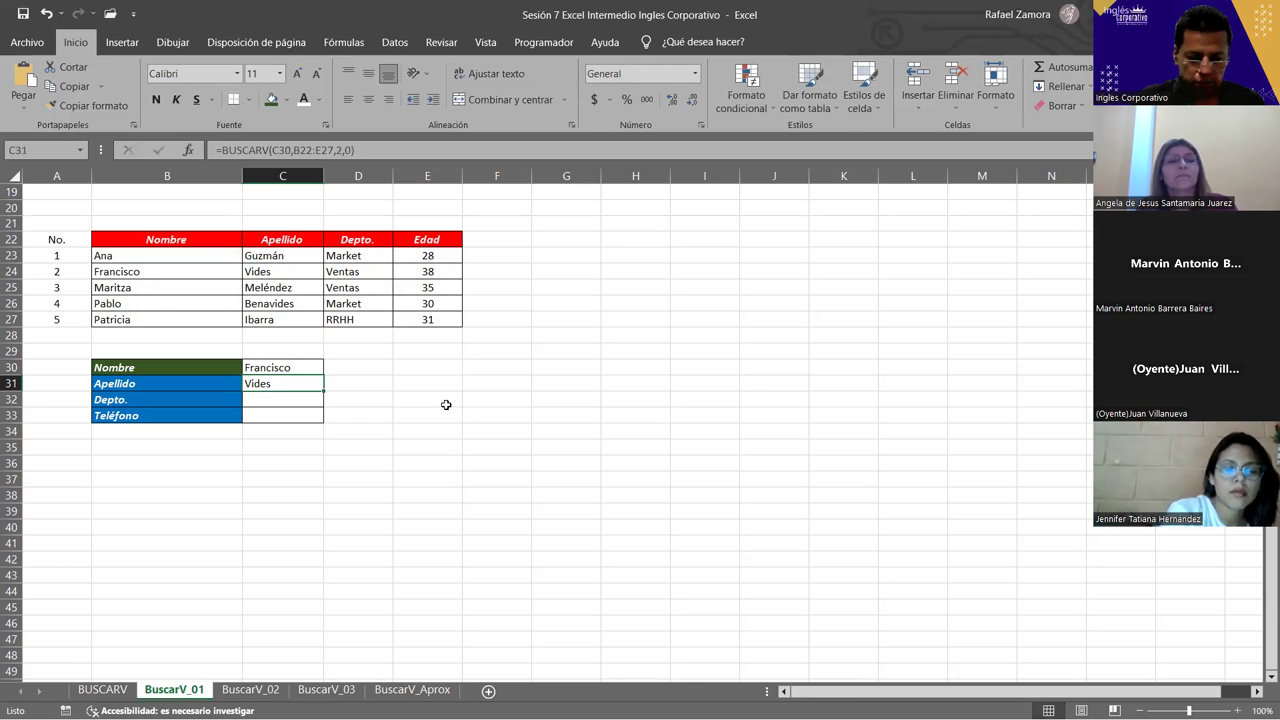
key(Up)
text(MAr)
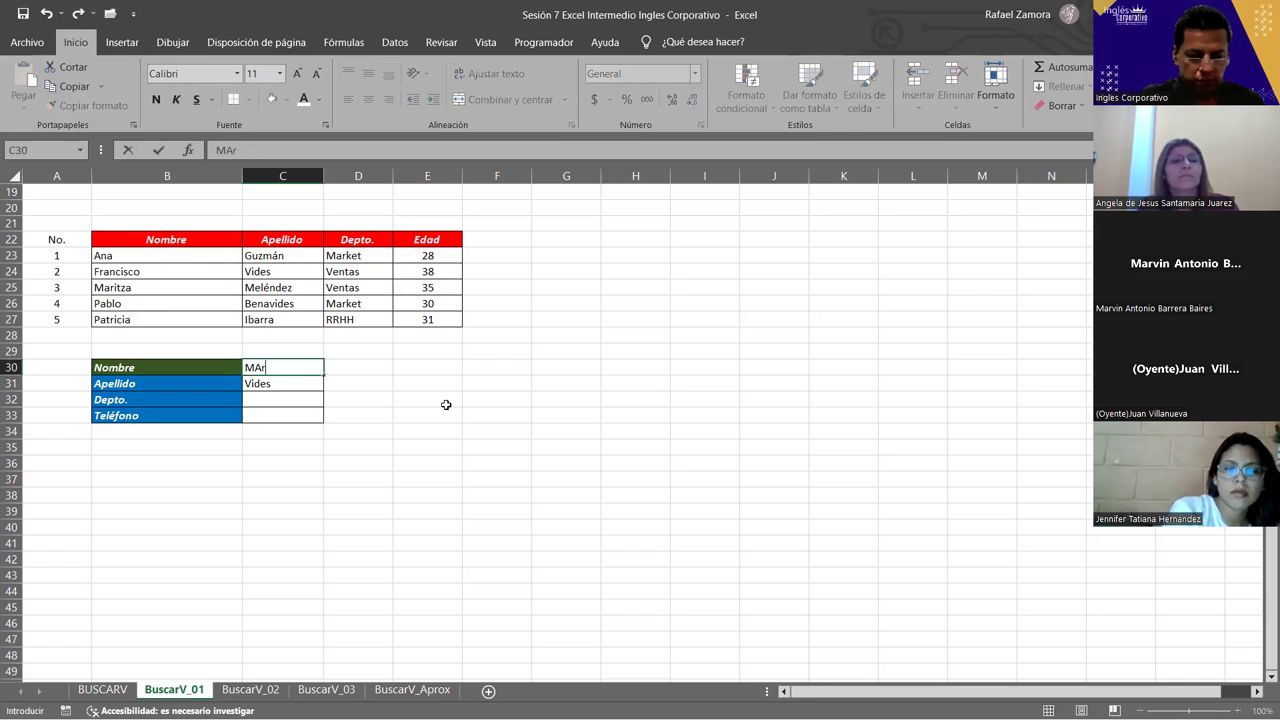
text(itza)
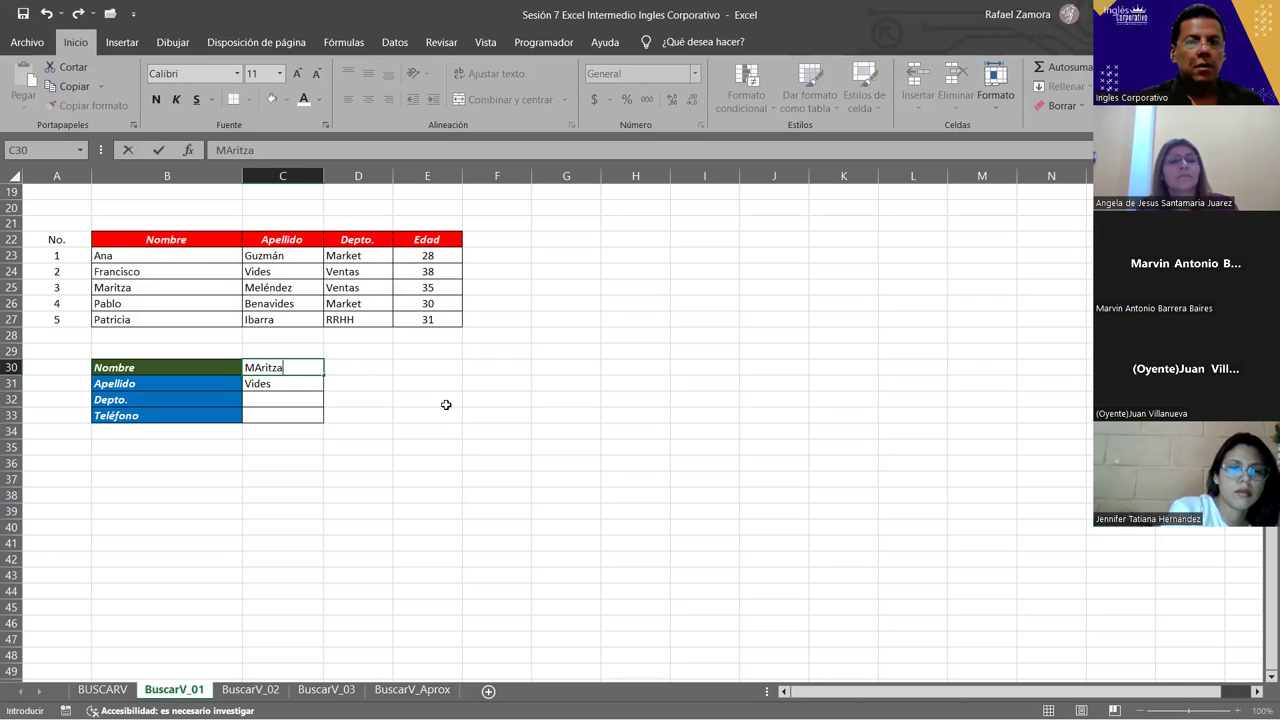
key(ctrl+Return)
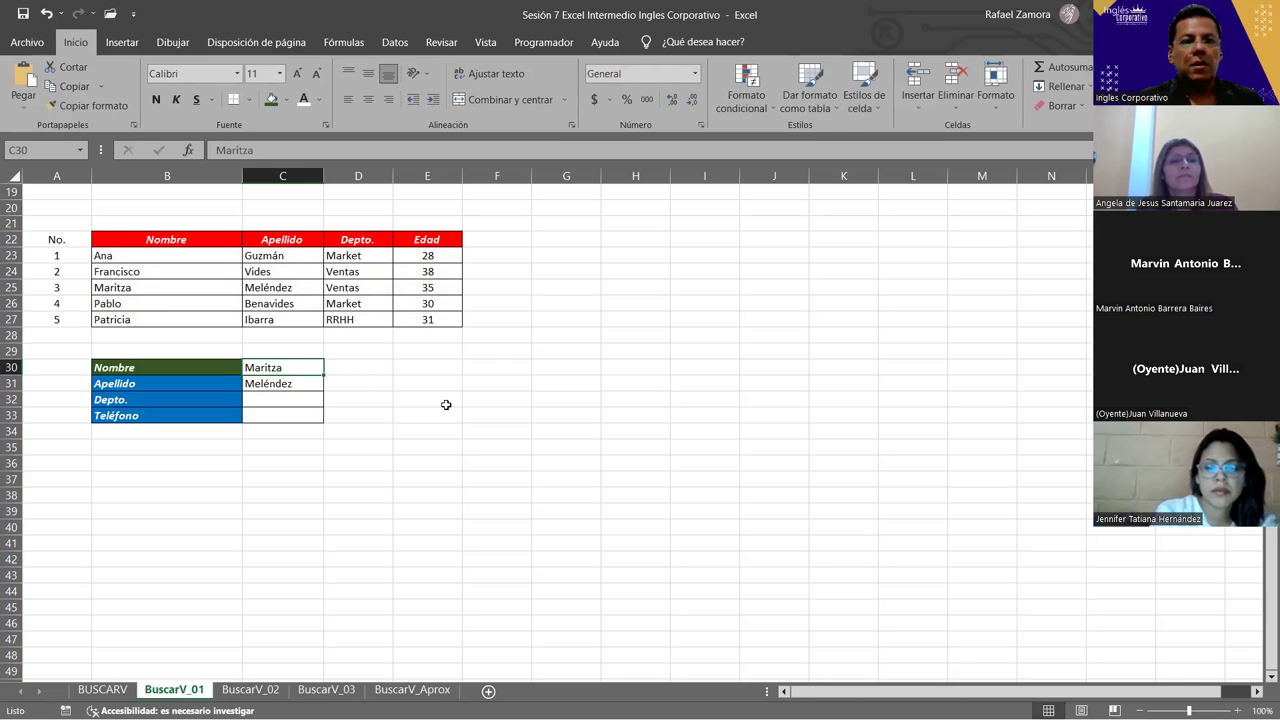
text(Pablo)
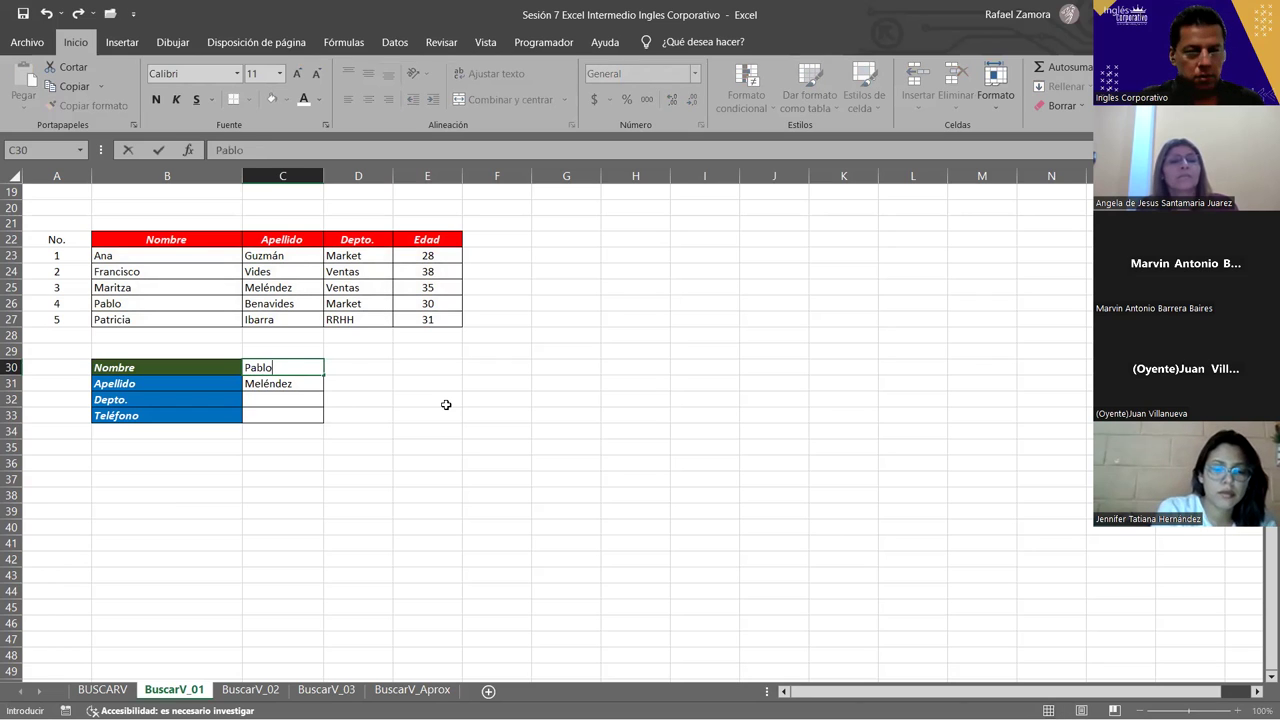
key(ctrl+Return)
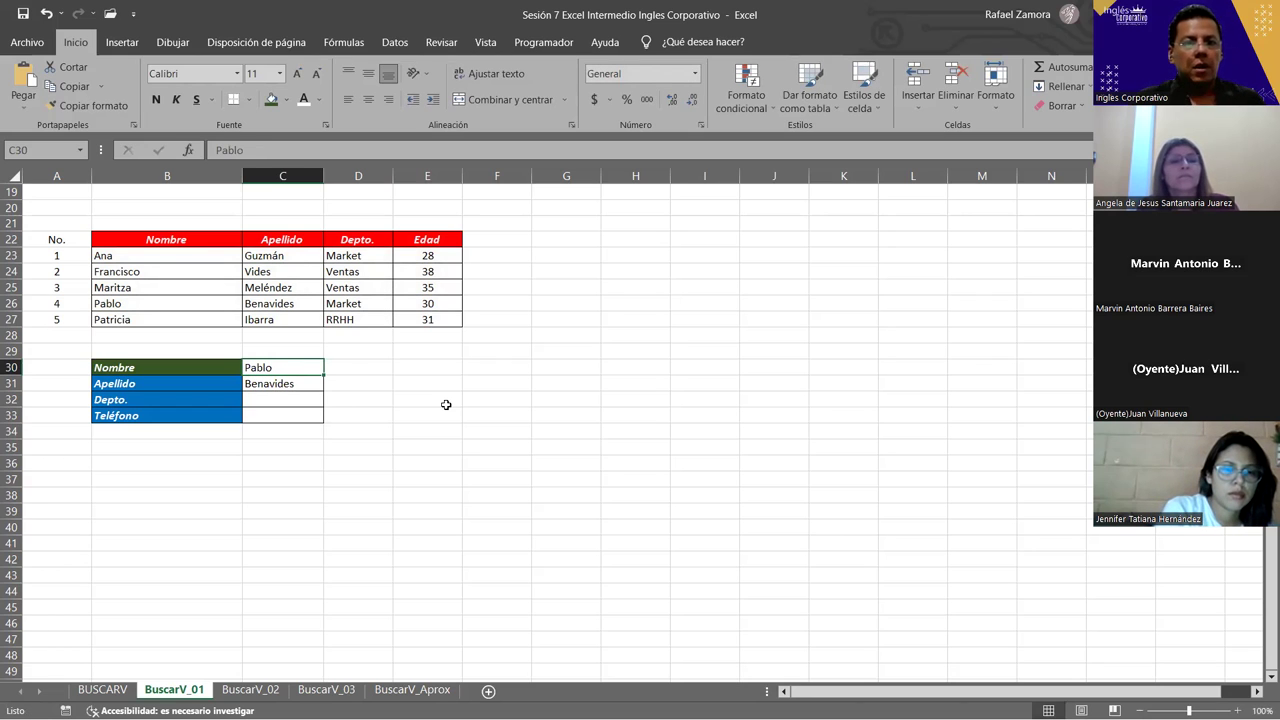
text(Patricia)
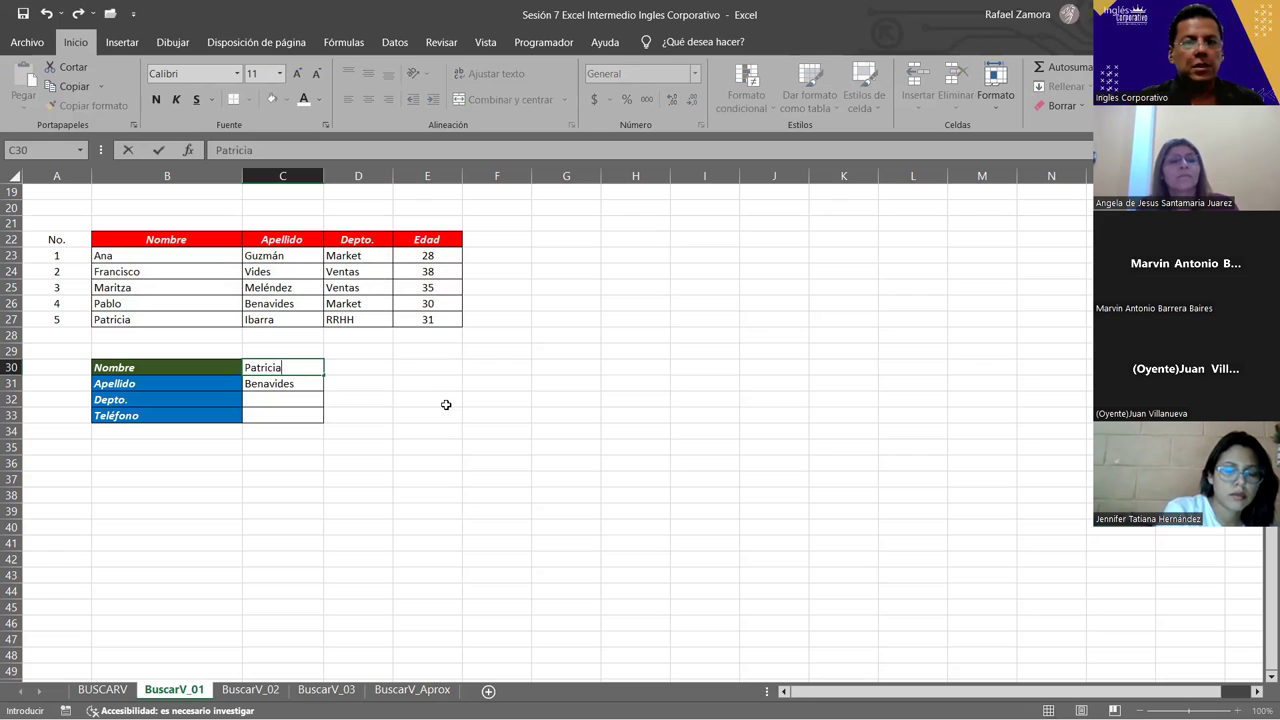
key(ctrl+Return)
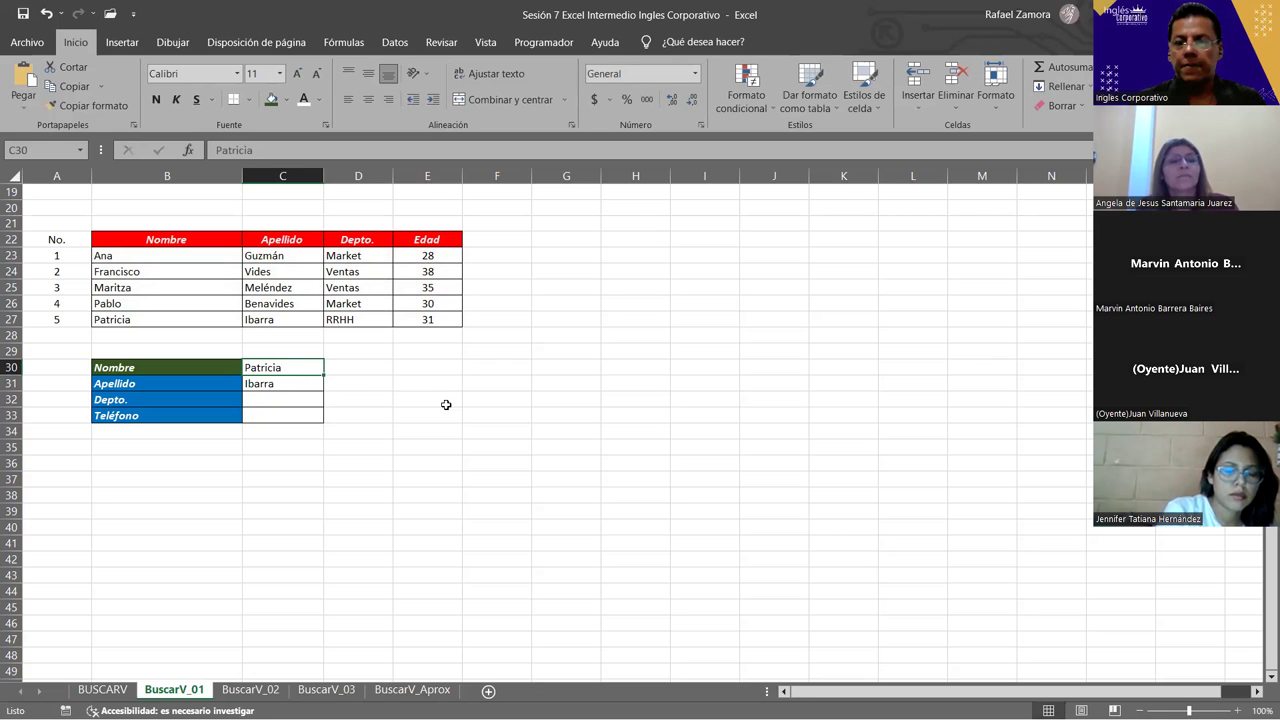
Review the C31 BUSCARV arguments (C30, column 2, match 0) and recommit it, returning Ibarra.
click(309, 386)
double_click(309, 386)
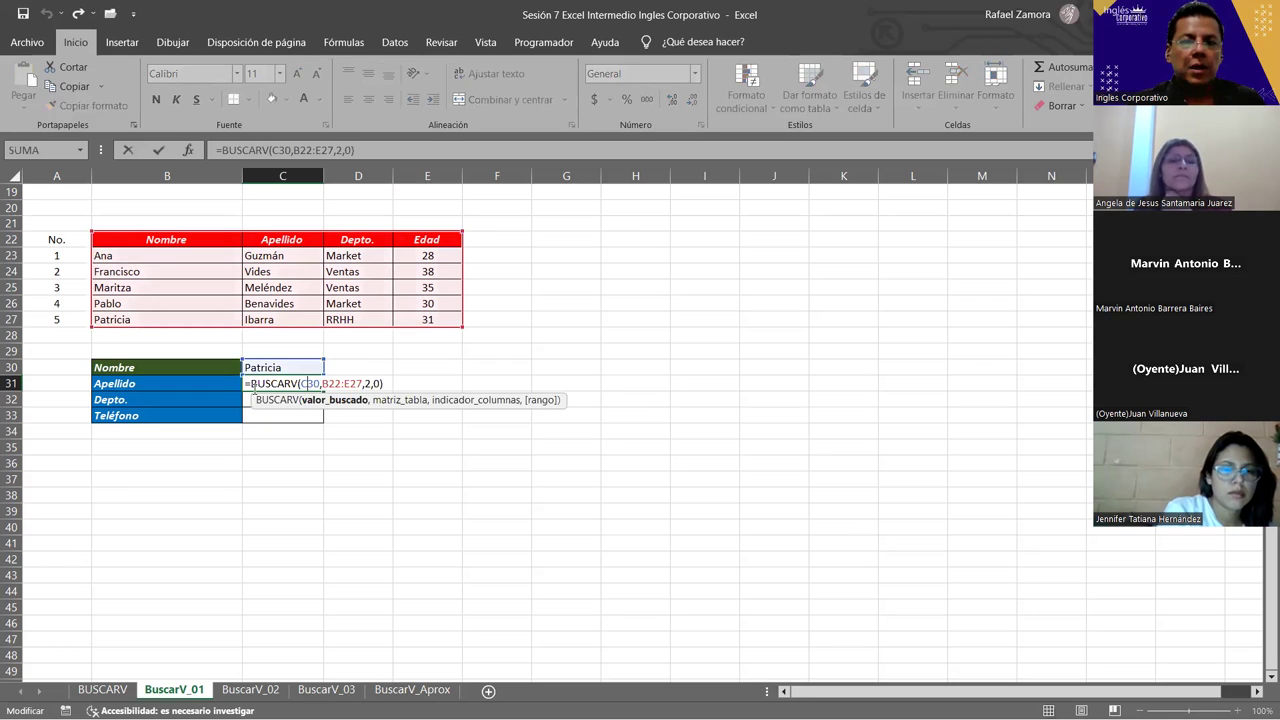
drag(247, 385, 304, 384)
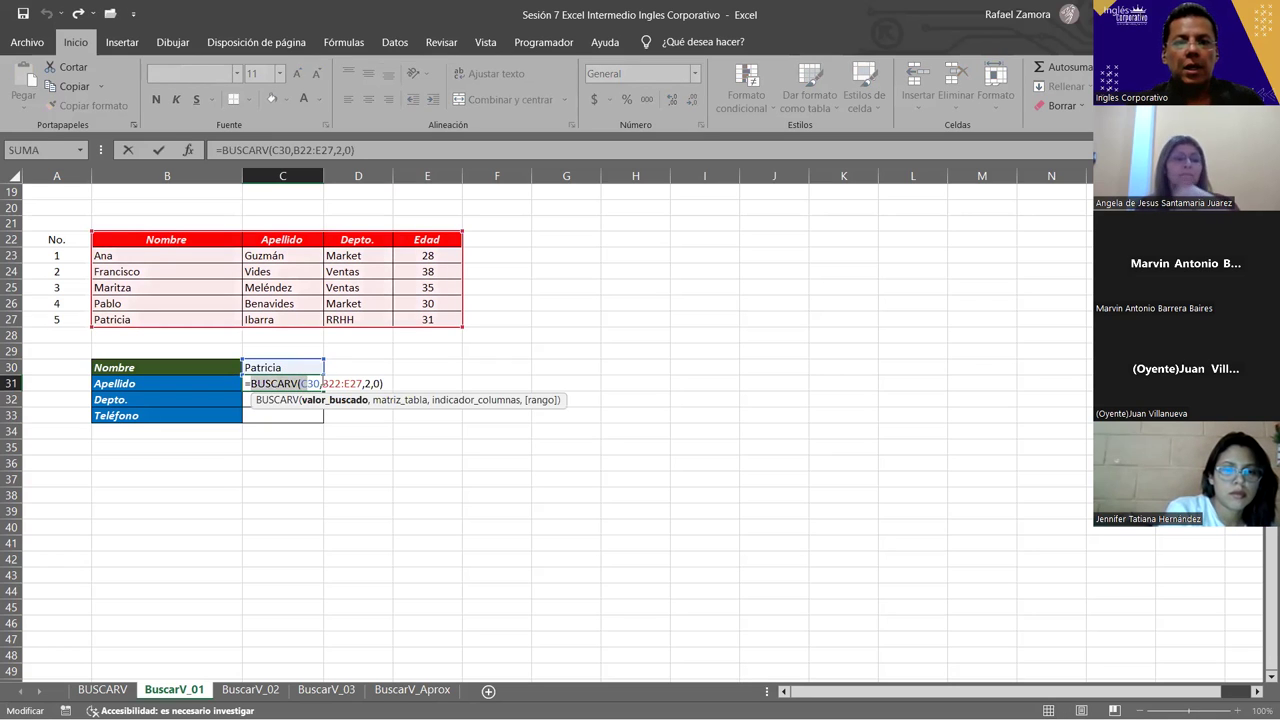
click(319, 384)
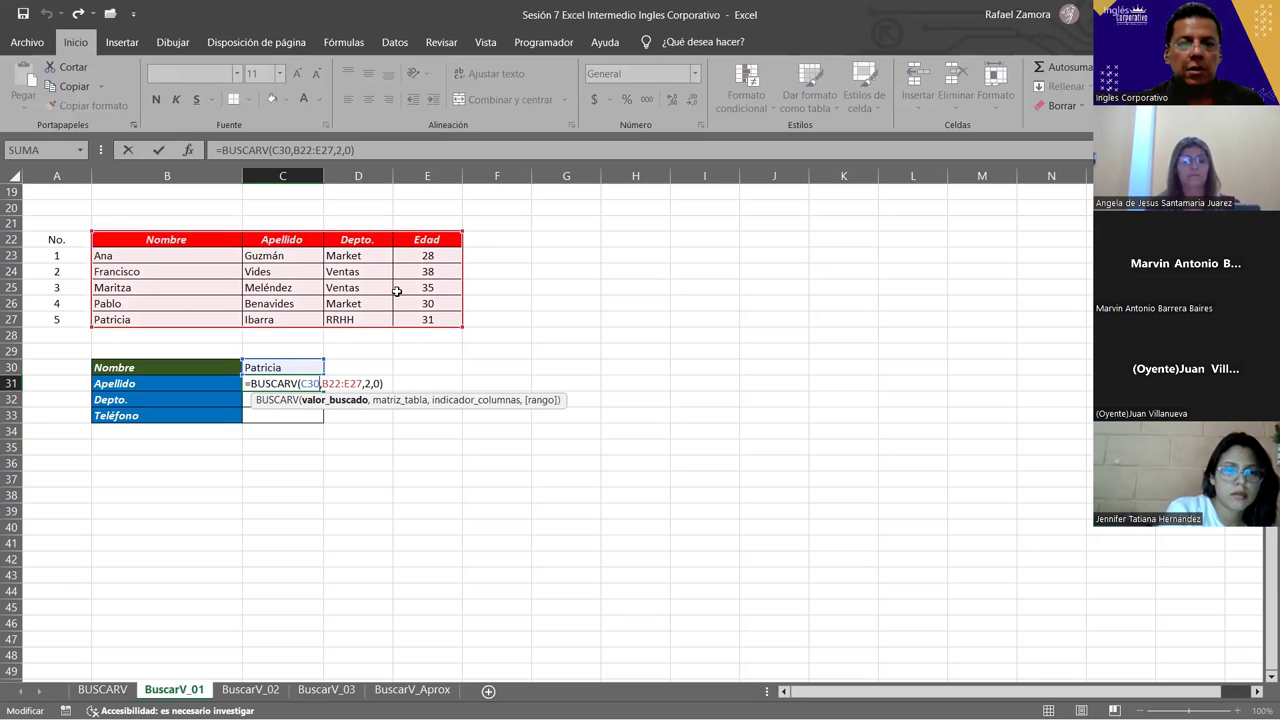
click(366, 384)
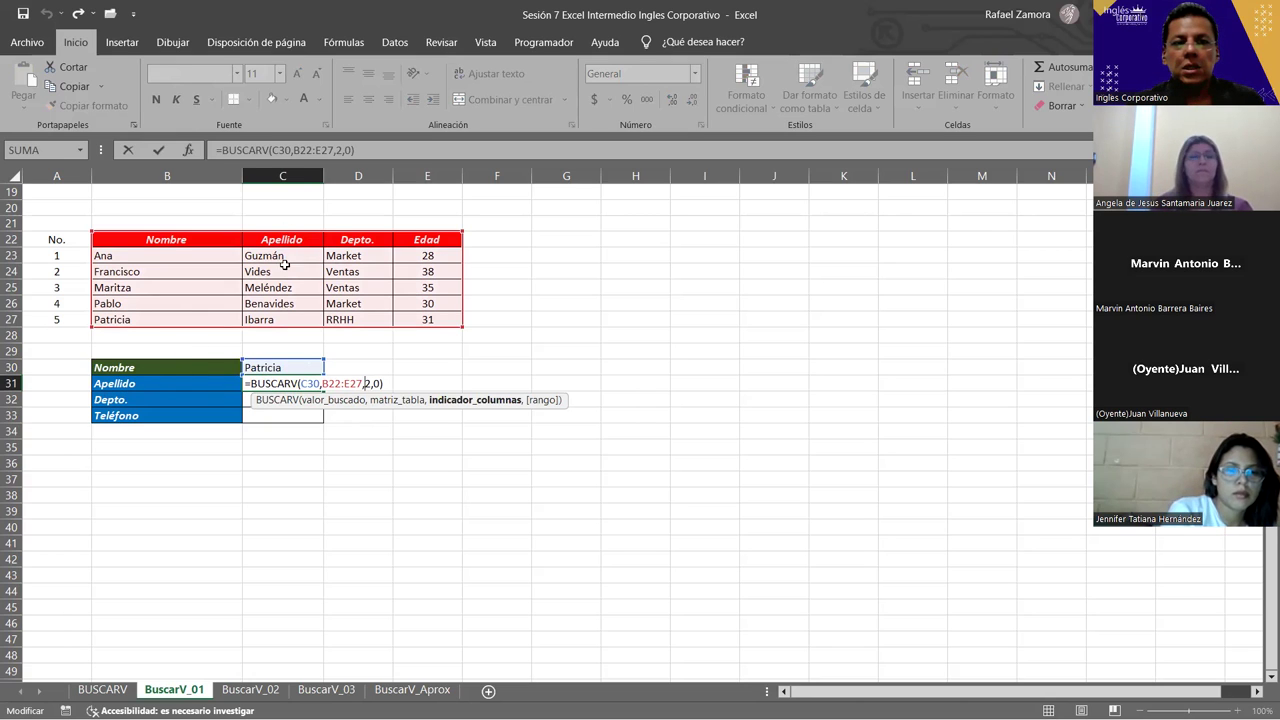
click(381, 384)
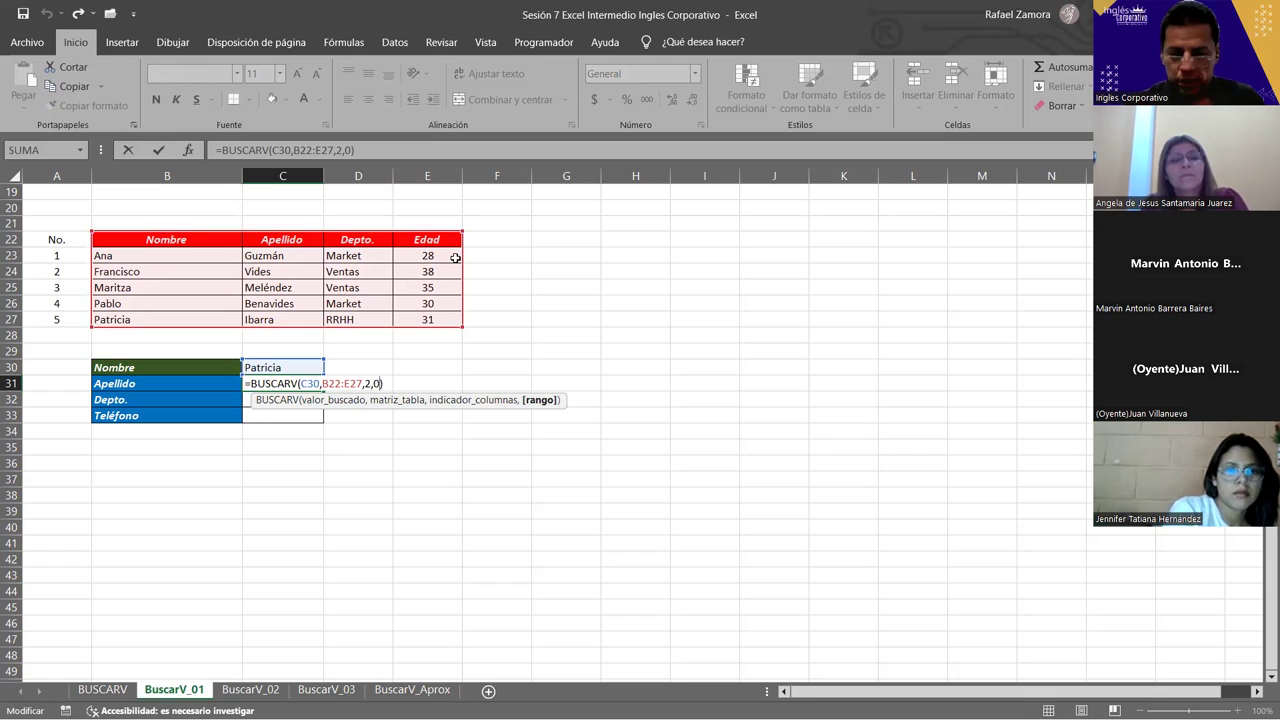
key(Return)
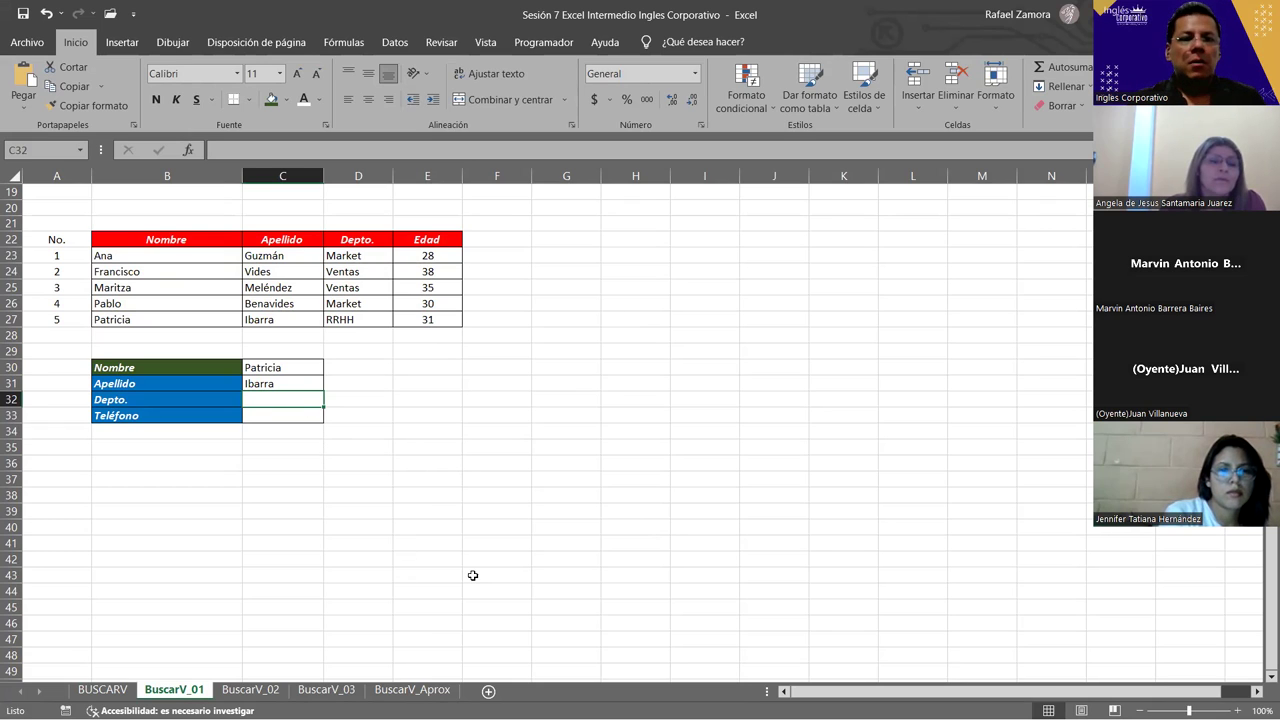
Enter =BUSCARV(C30,B23:E27,3,0) in C32, returning RRHH, and check it against the table.
text(=)
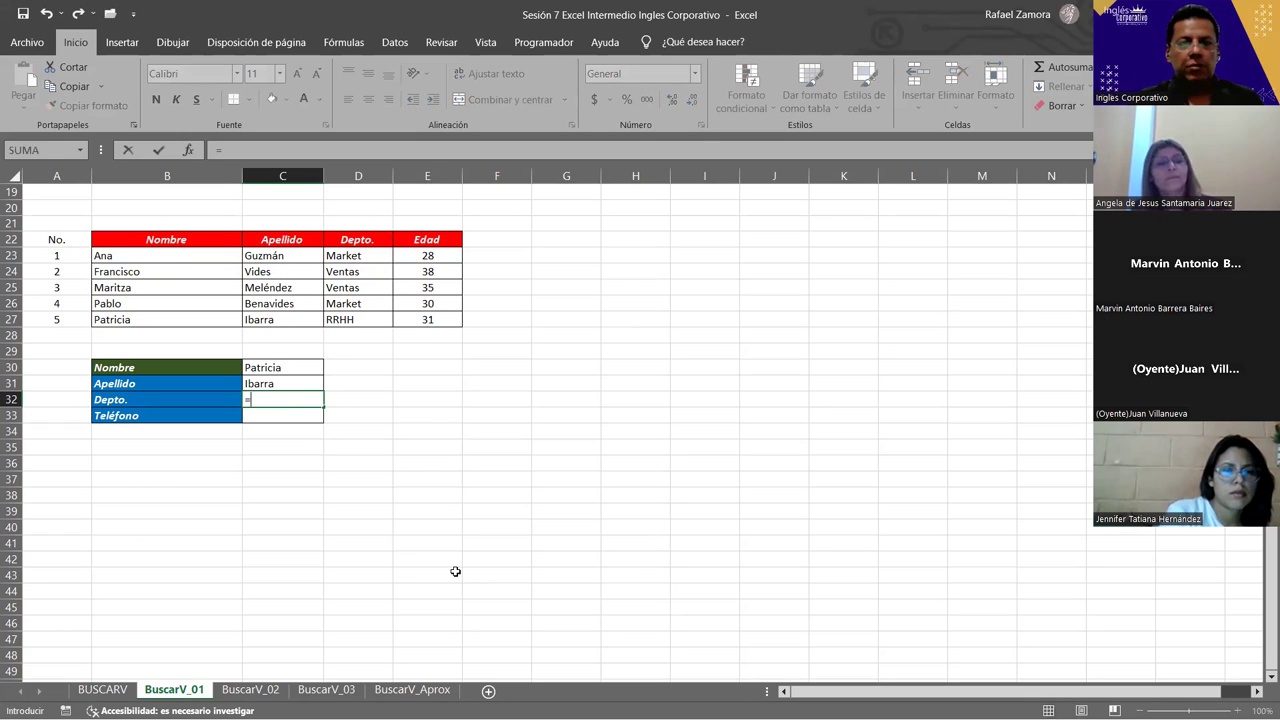
text(buscarv)
key(Tab)
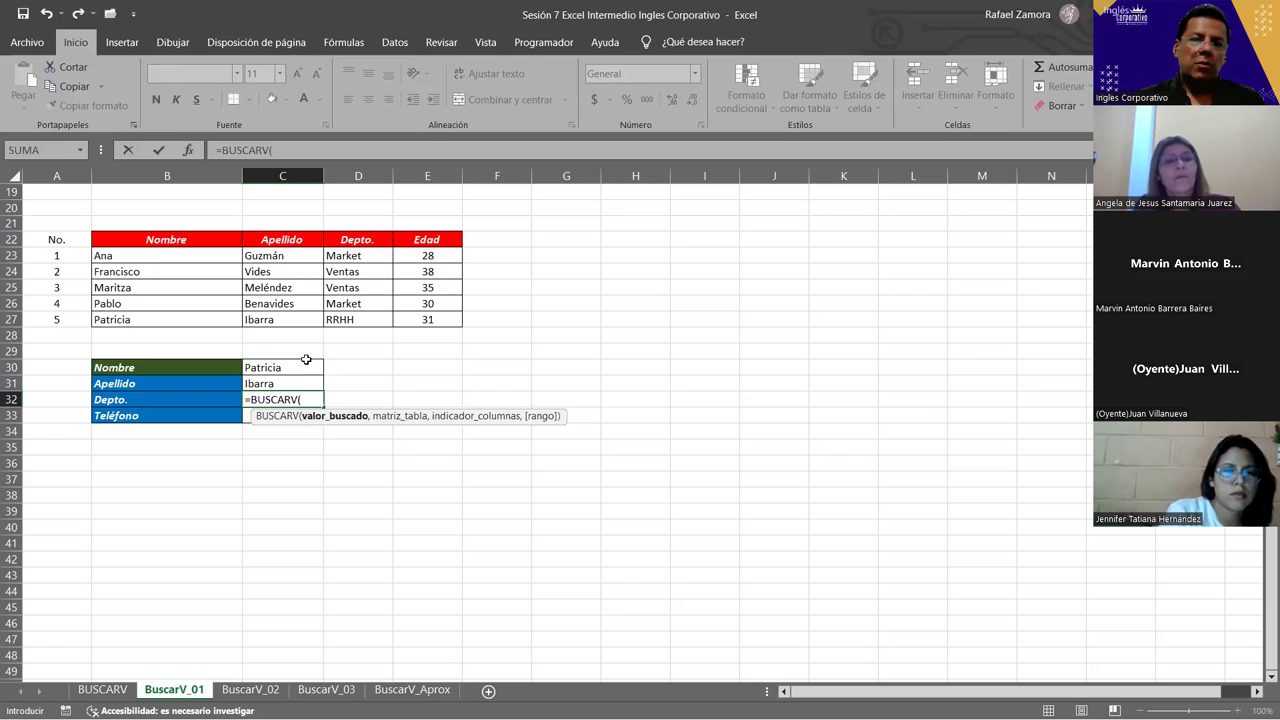
click(270, 368)
text(,)
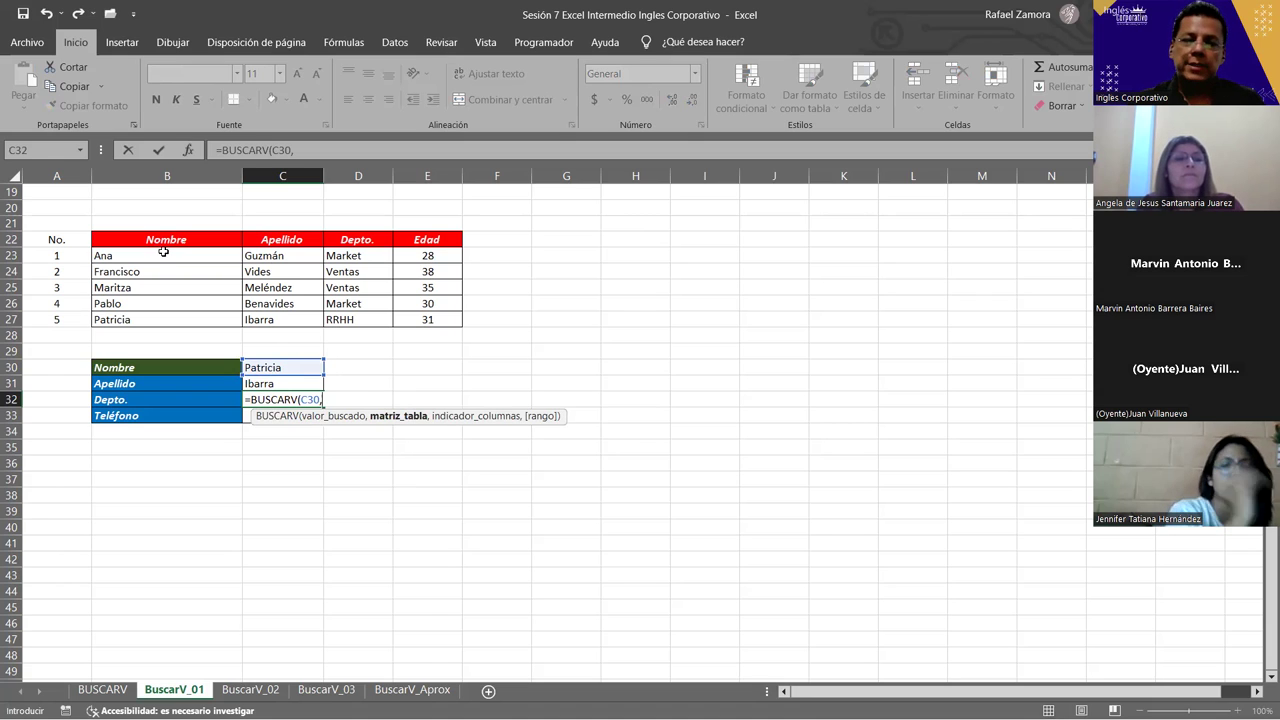
click(166, 243)
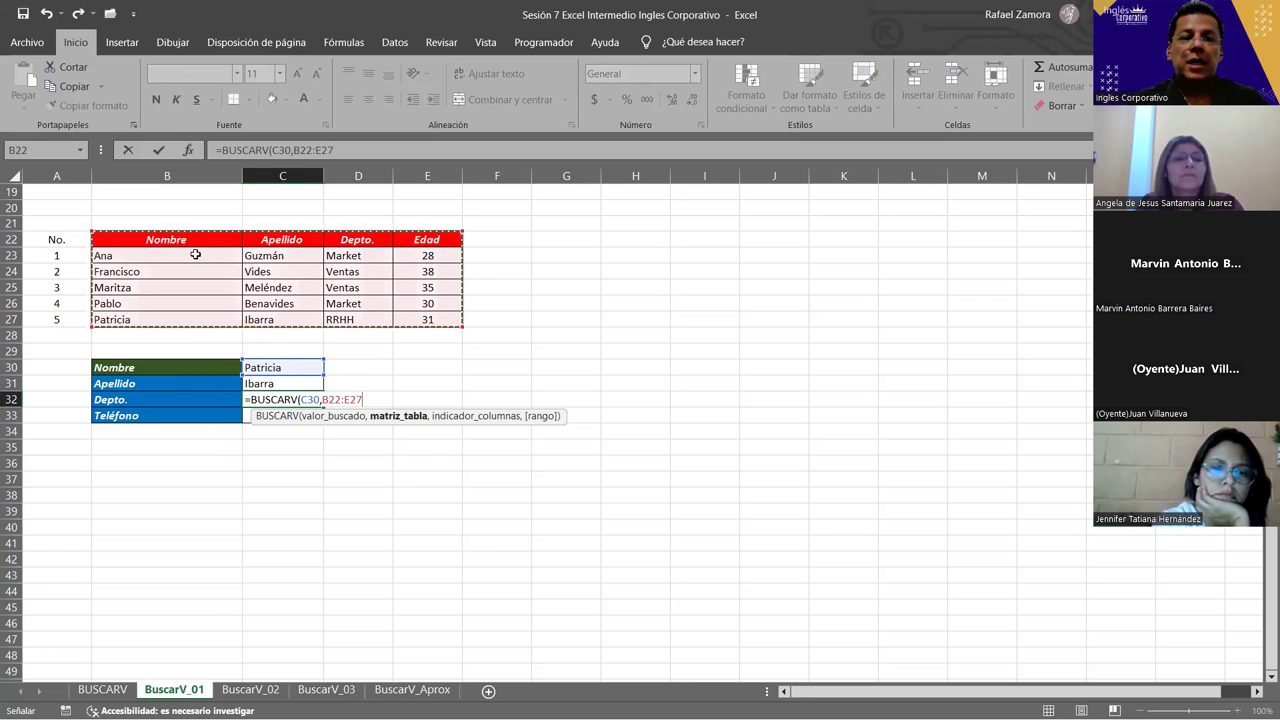
drag(191, 253, 218, 278)
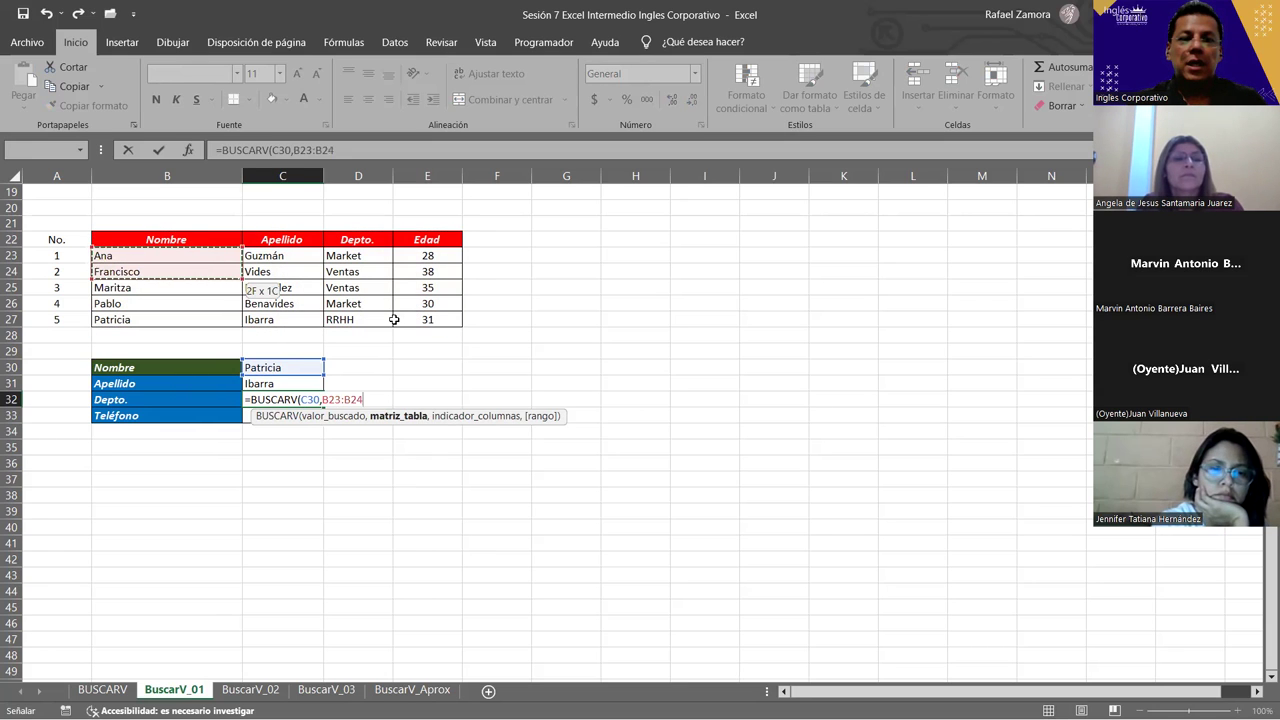
drag(394, 319, 398, 319)
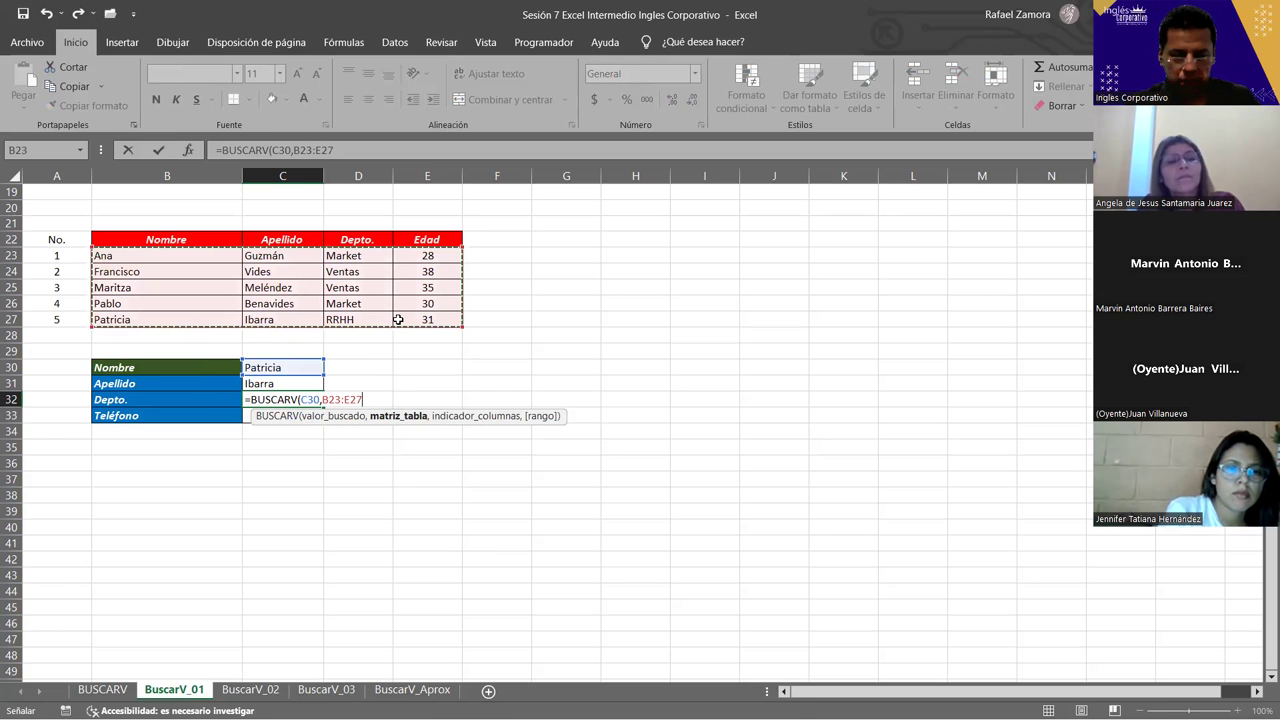
text(,)
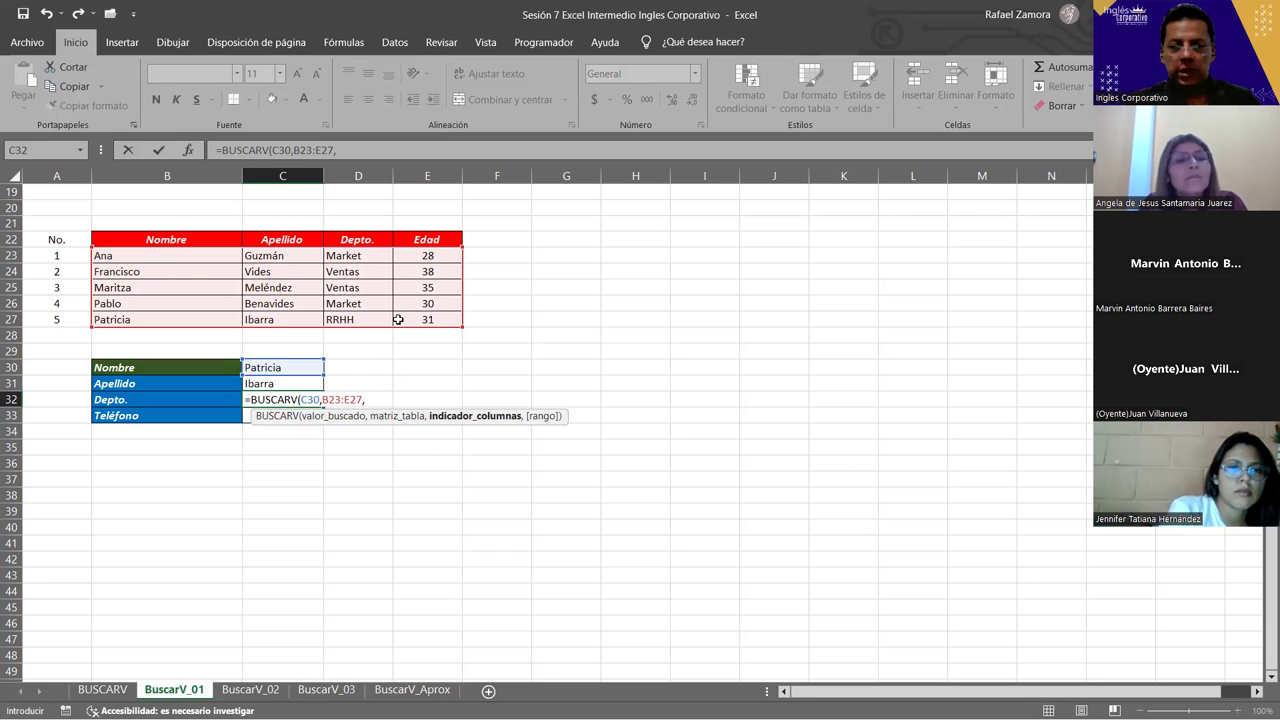
text(3)
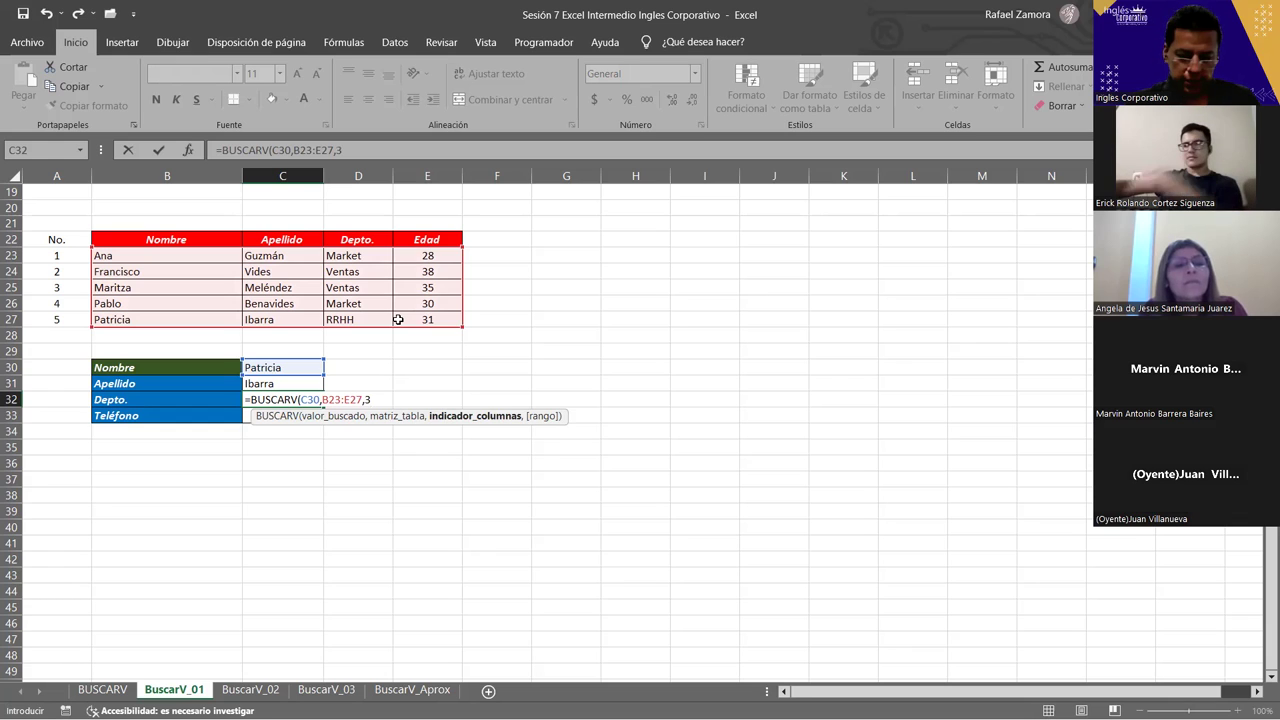
text(,)
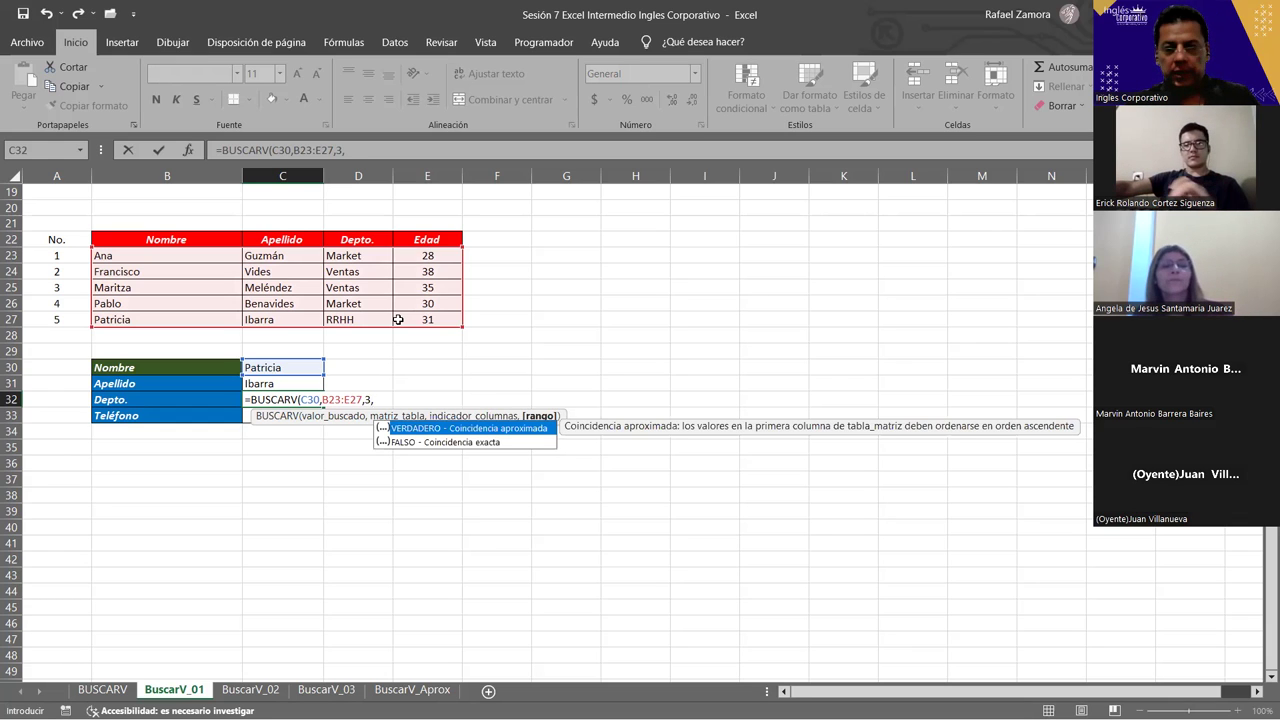
text(0)
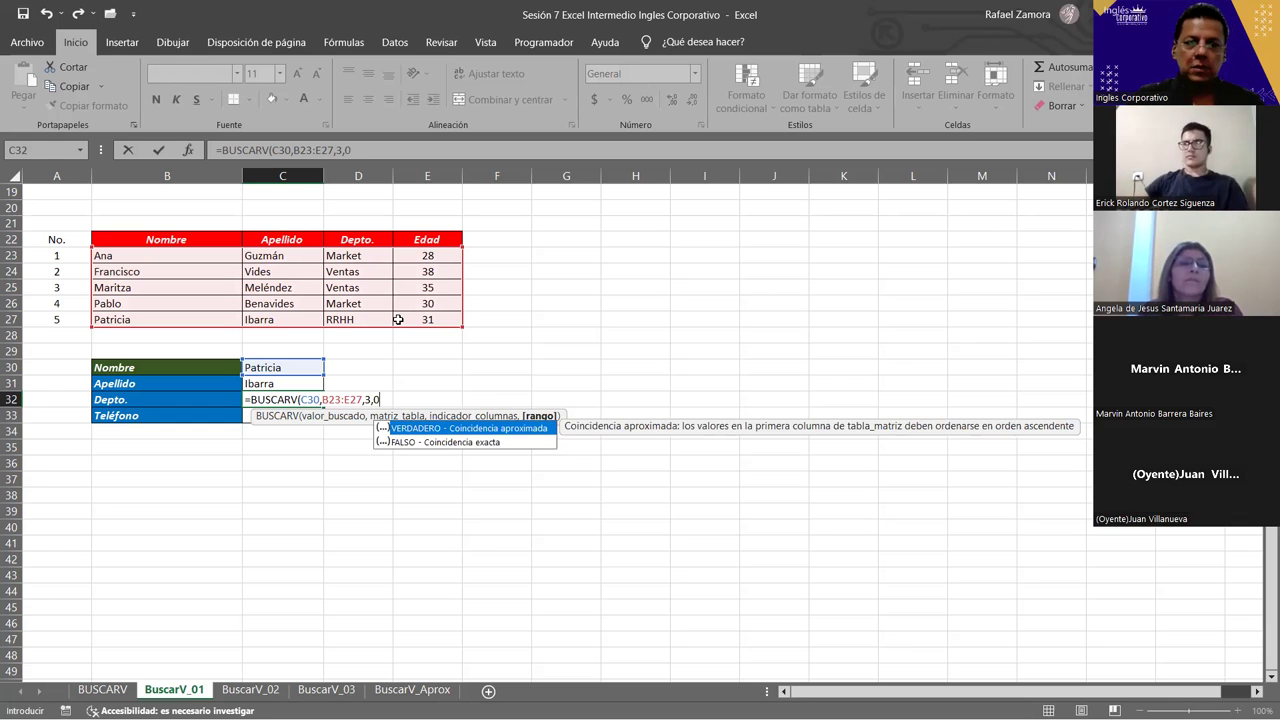
key(Return)
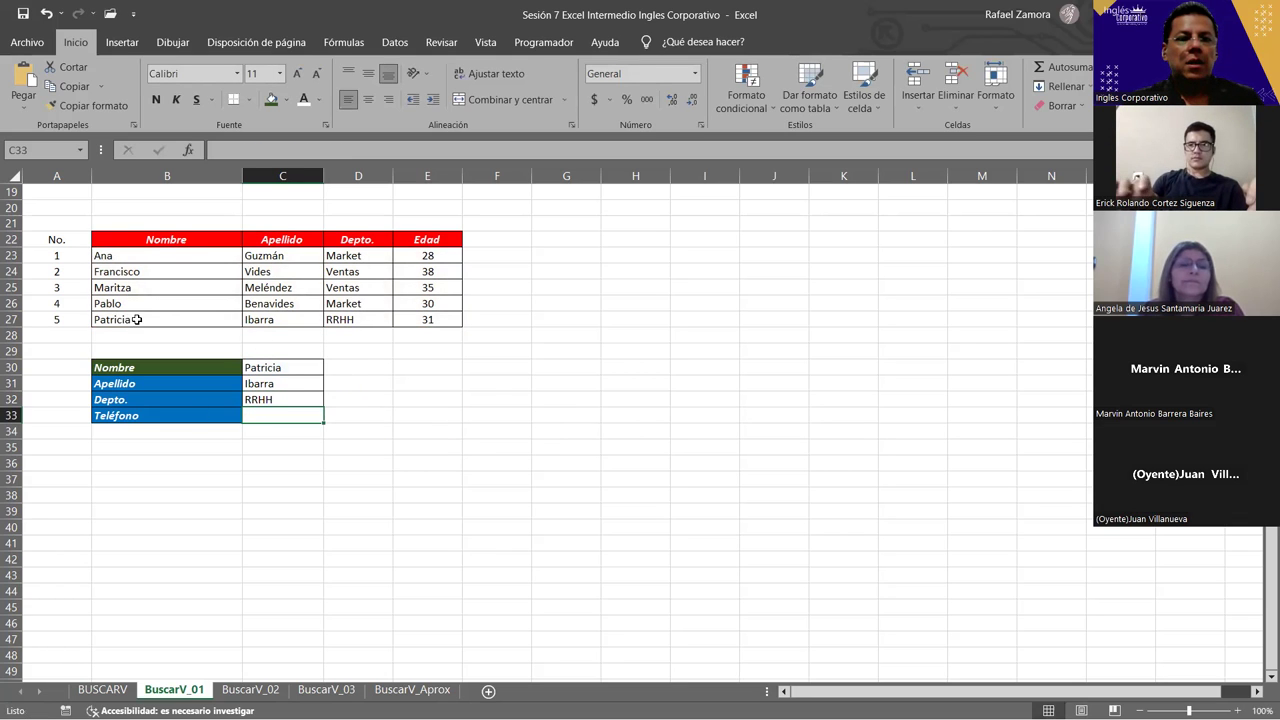
click(378, 319)
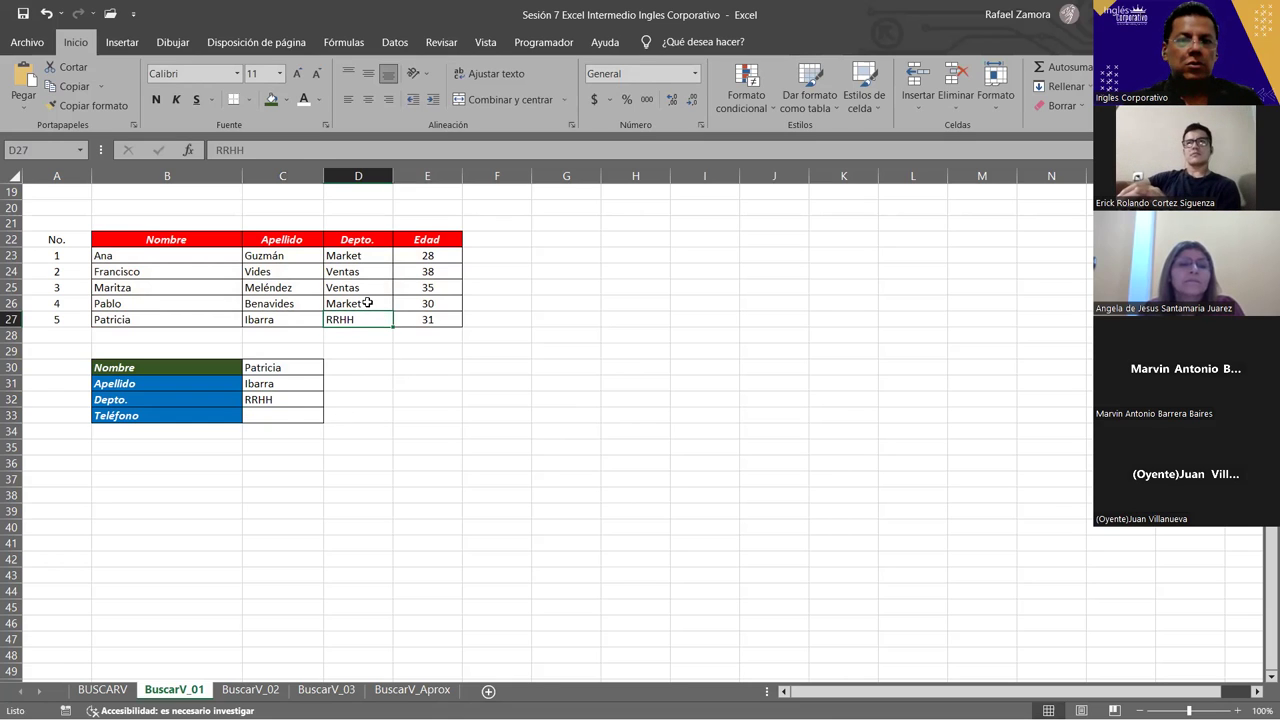
Enter =BUSCARV(C30,B23:E27,4,0) in C33 to return Patricia's age 31.
click(294, 417)
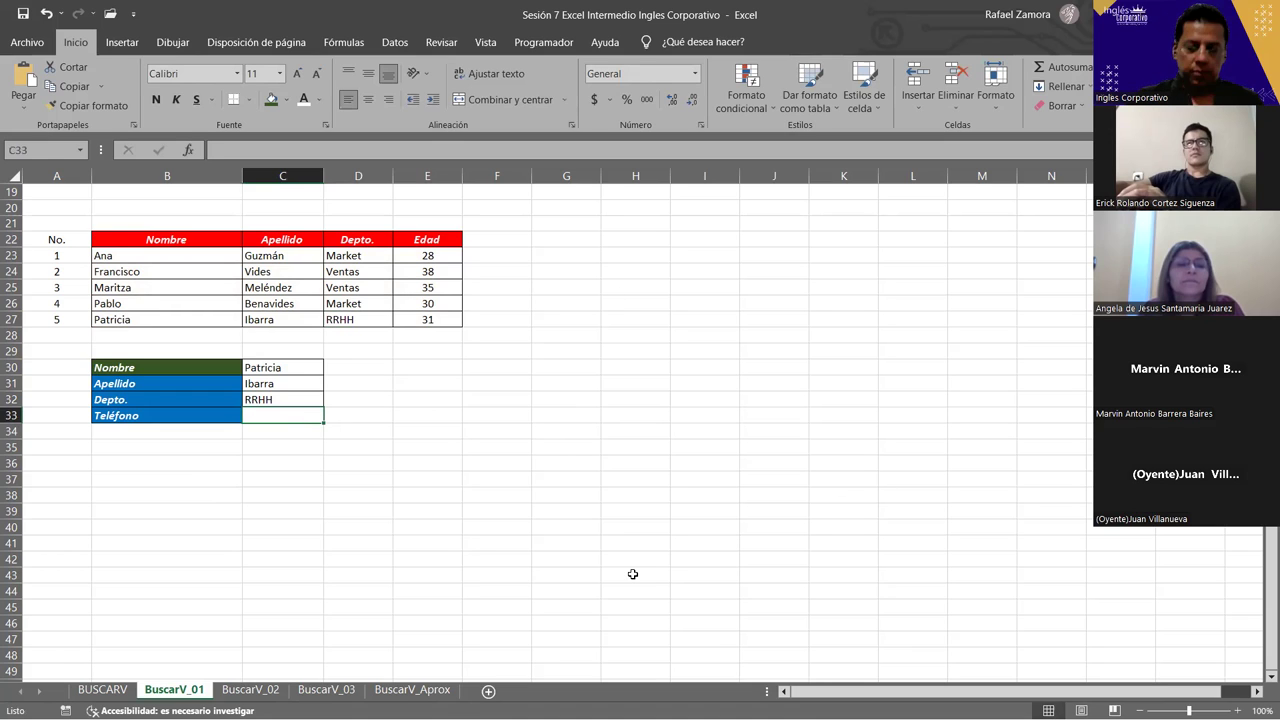
text(=)
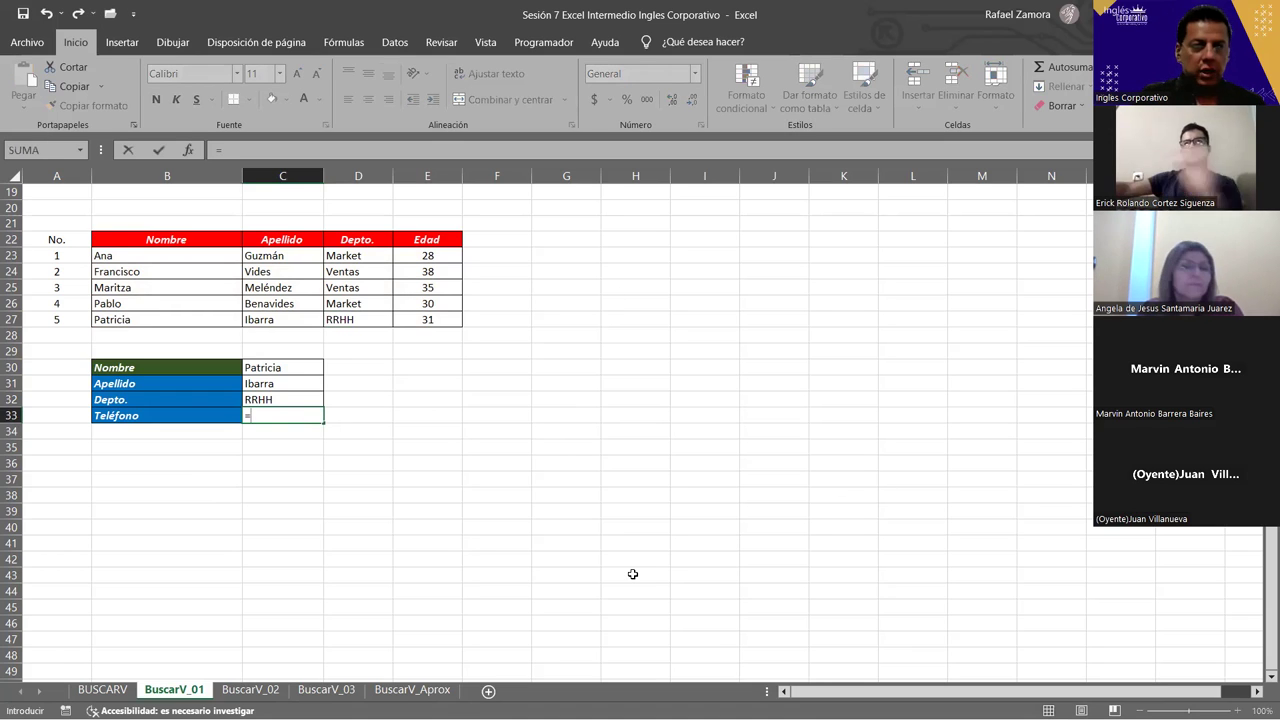
text(buscarv)
key(Tab)
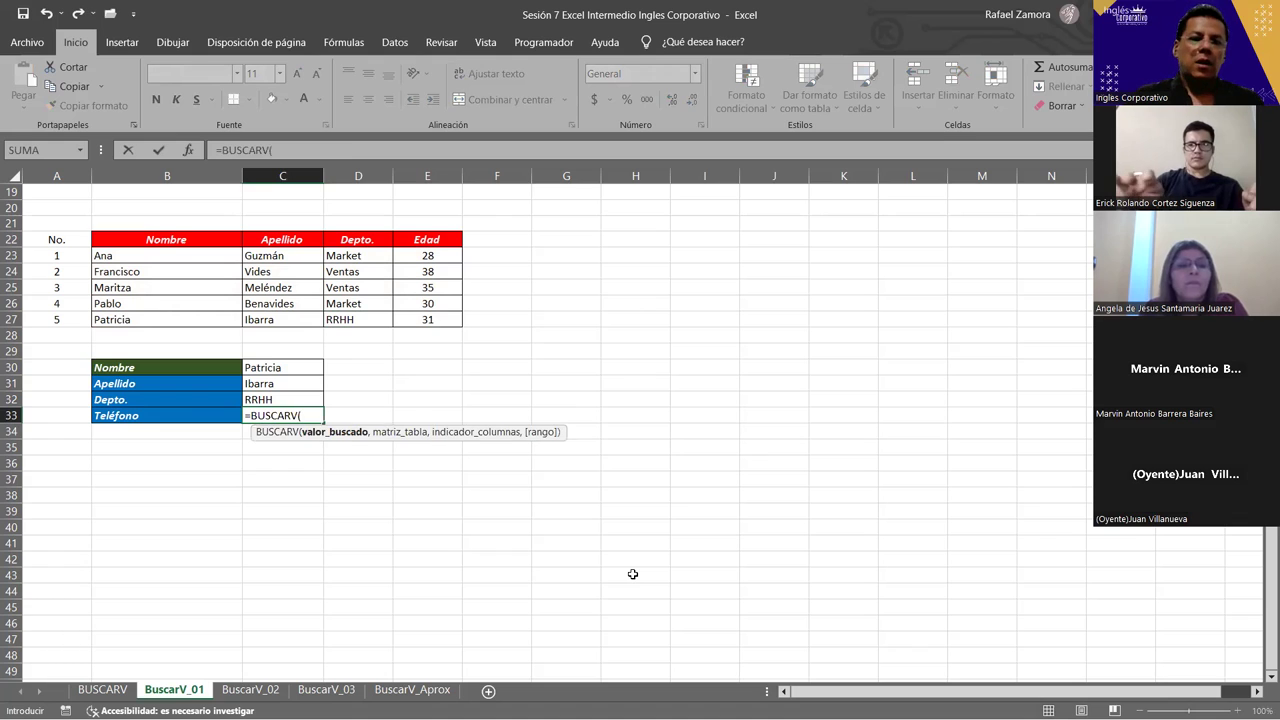
click(295, 367)
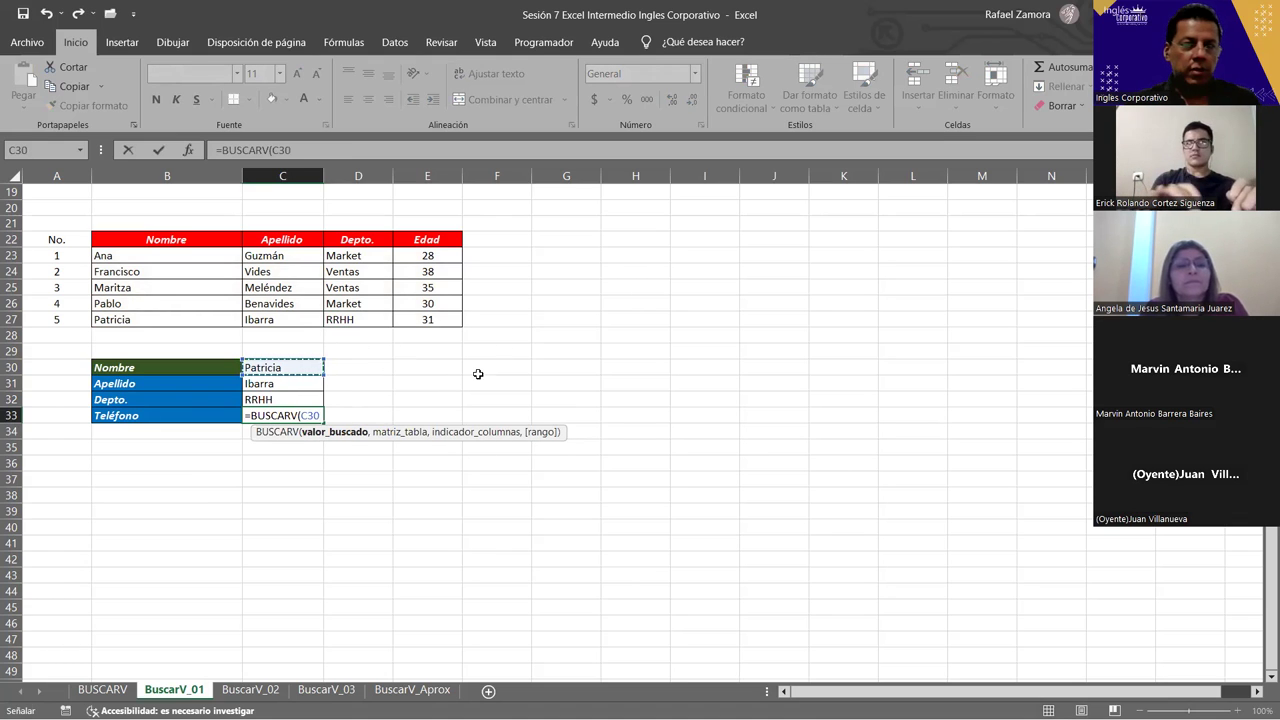
text(,)
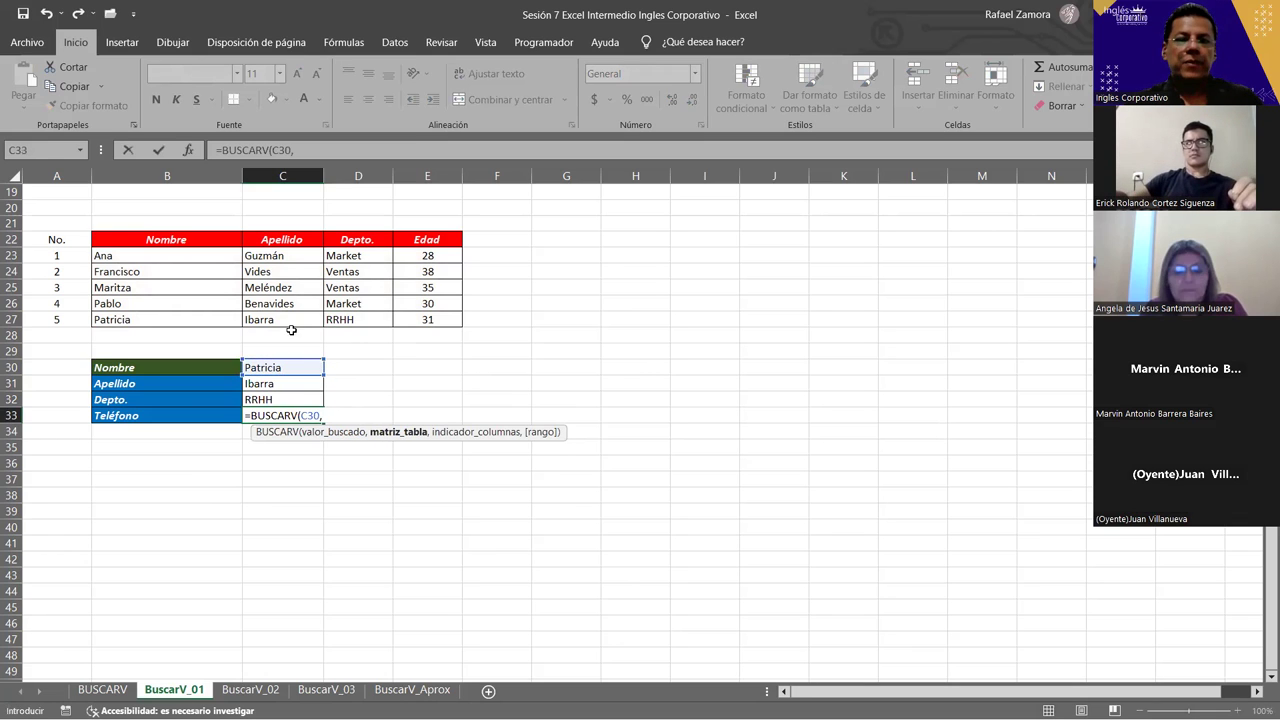
click(138, 261)
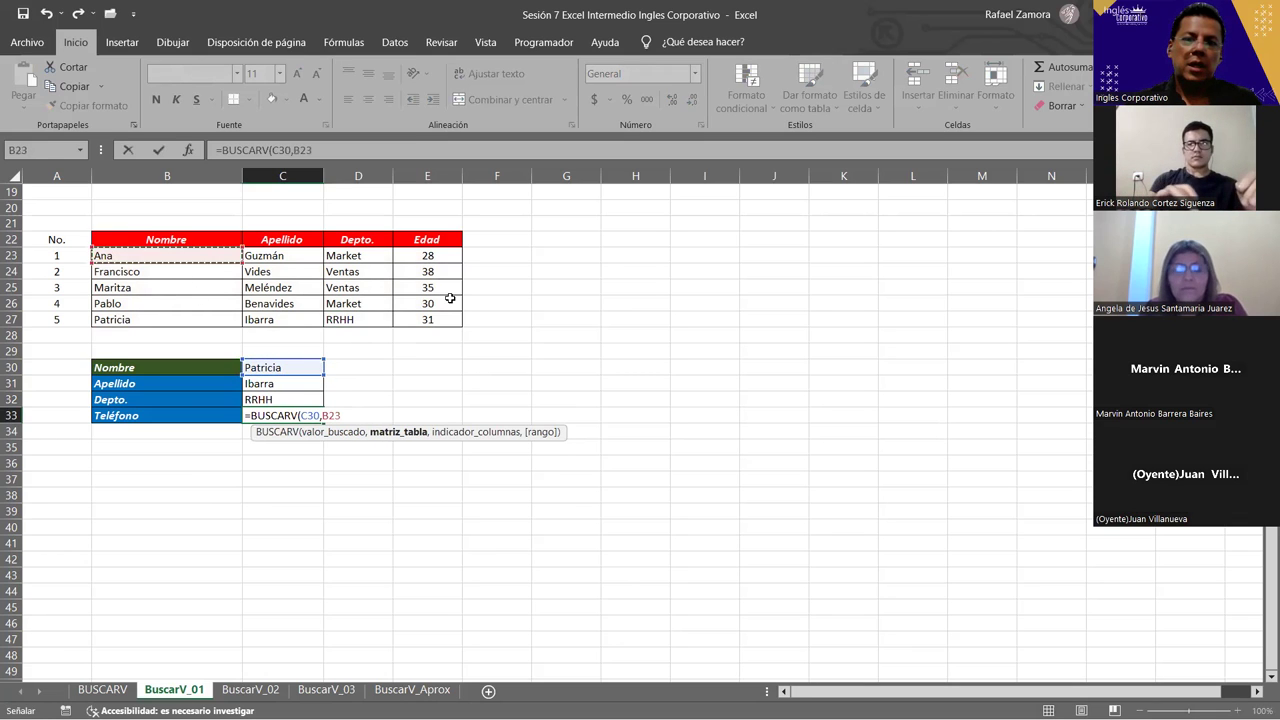
drag(140, 256, 427, 318)
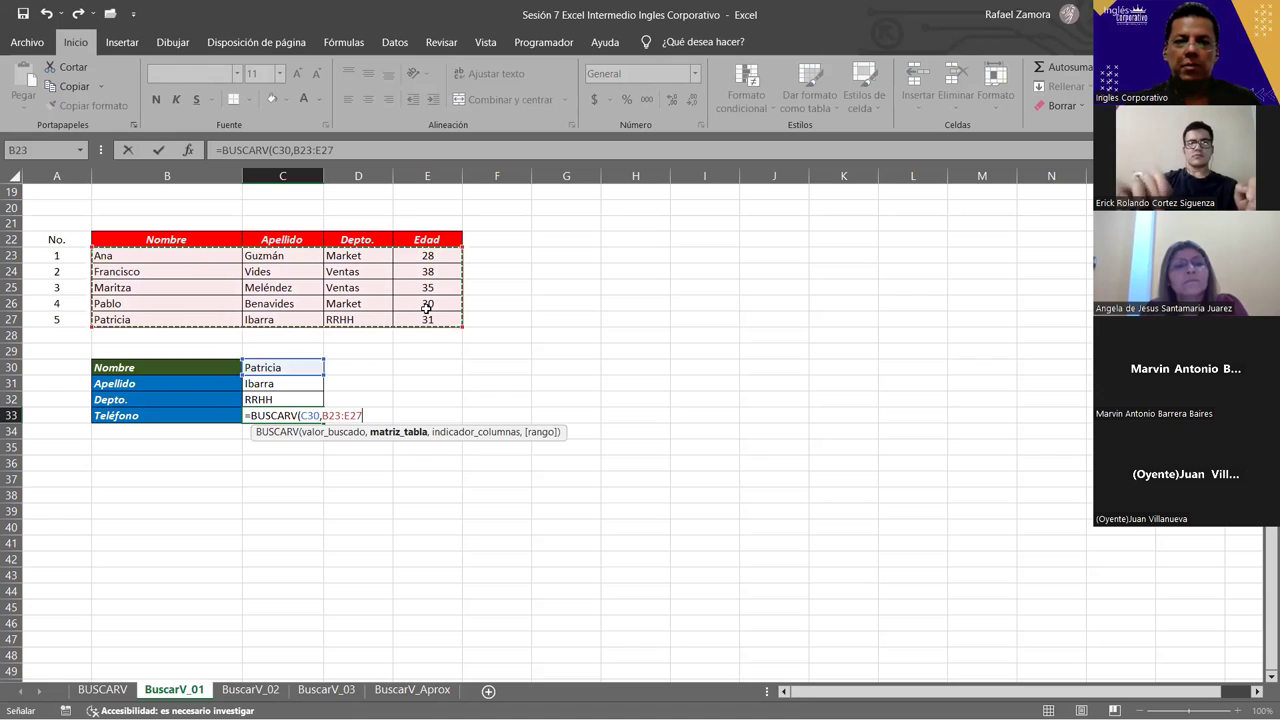
text(,)
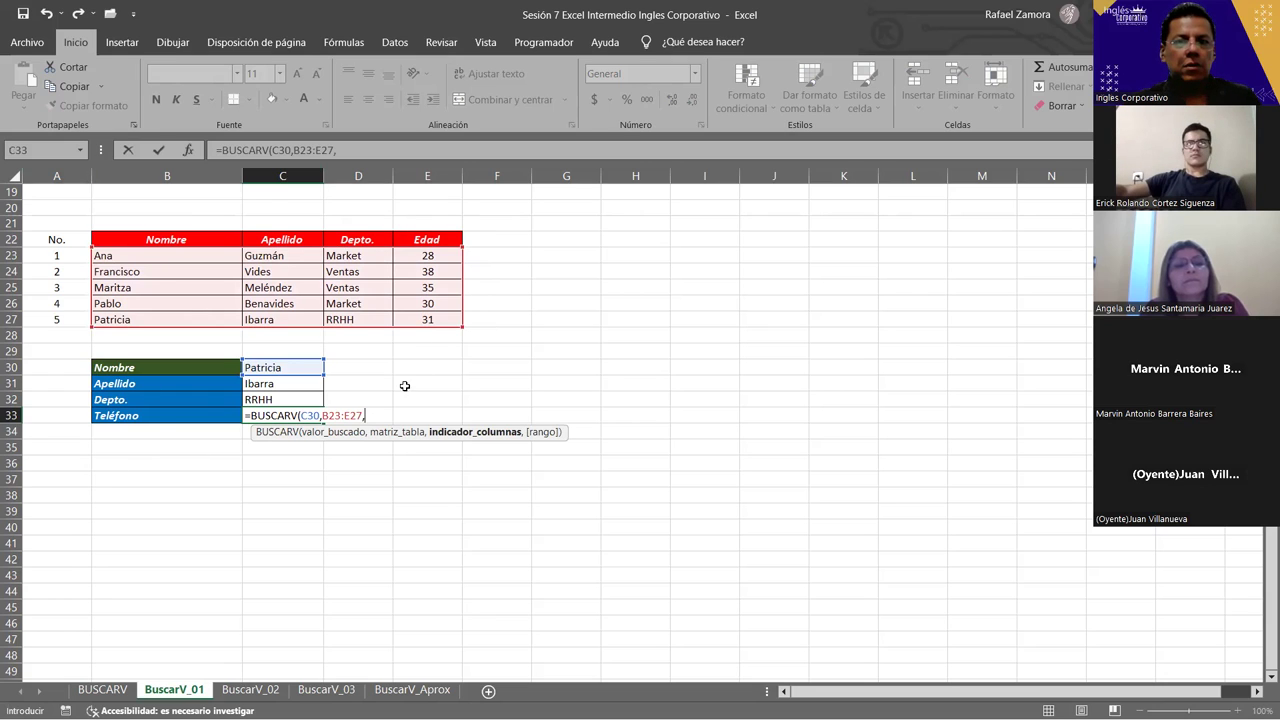
text(4)
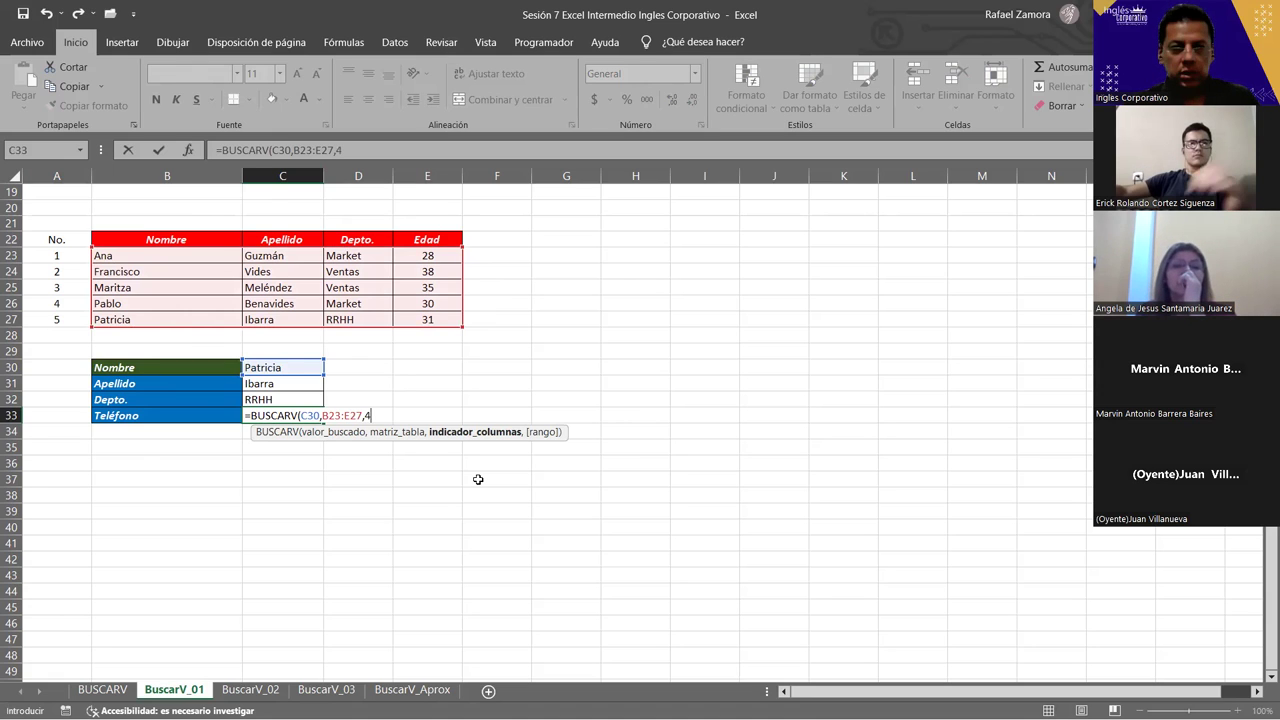
text(,0)
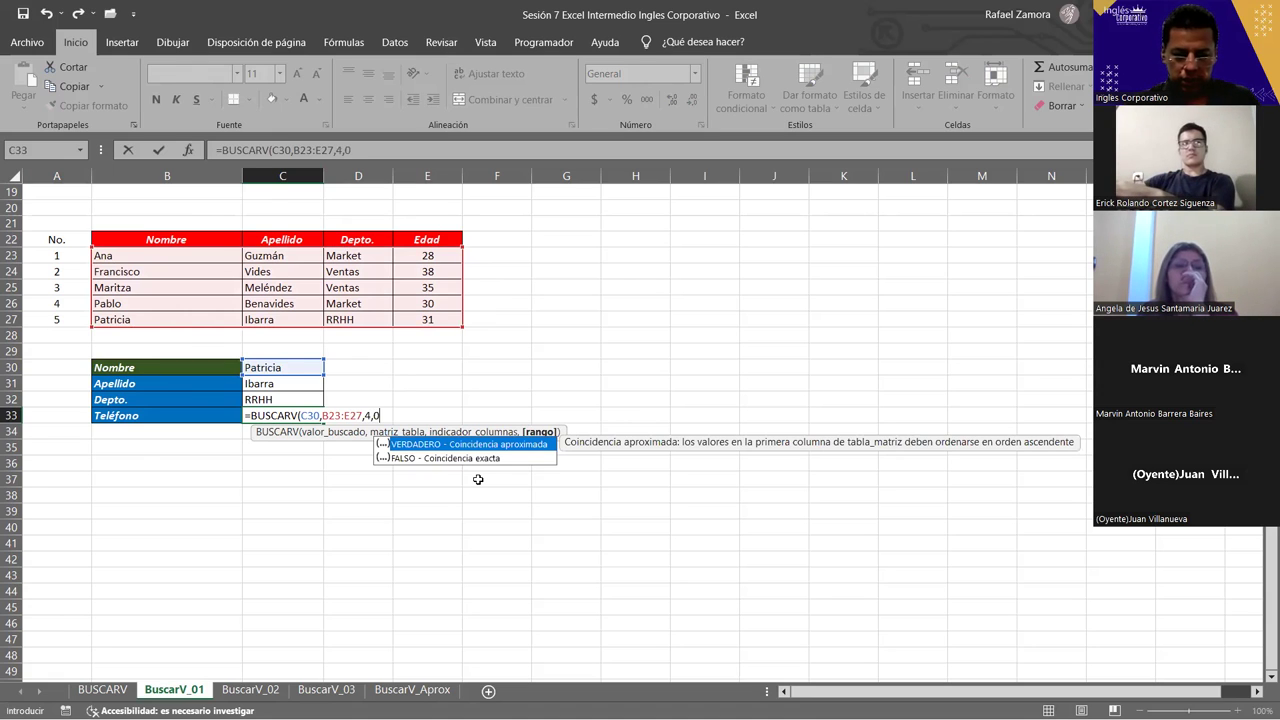
key(Return)
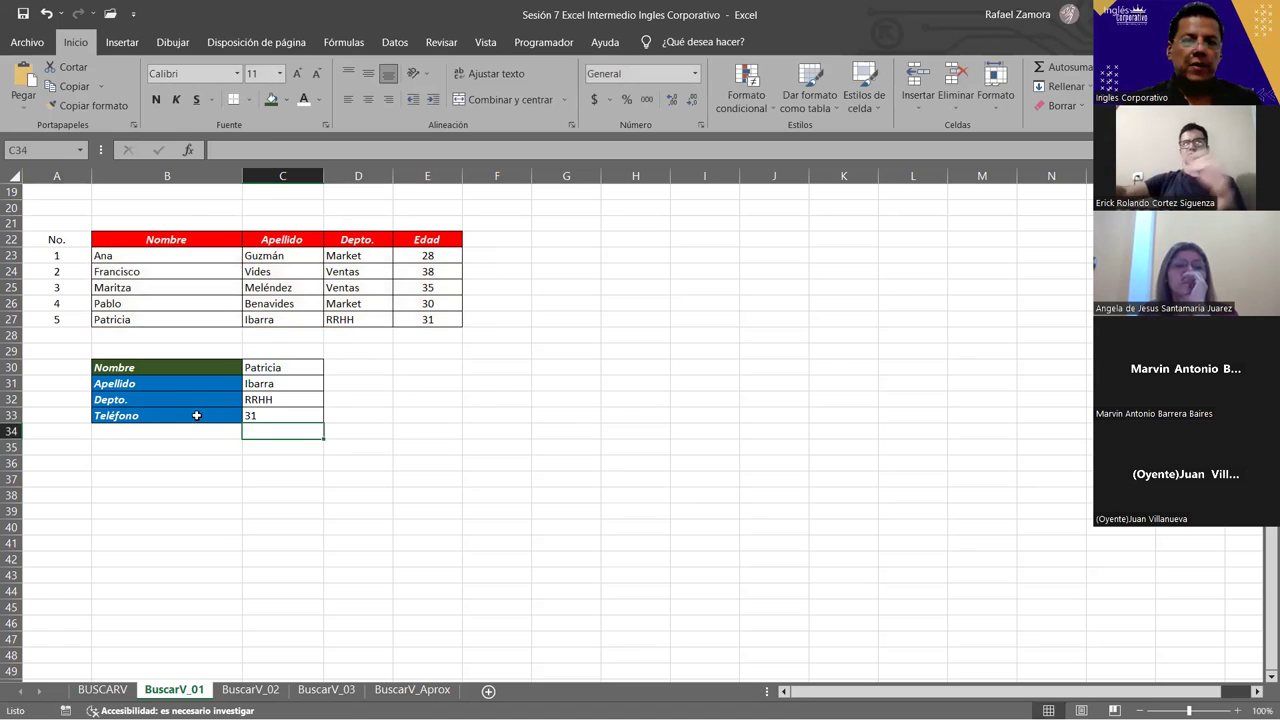
Relabel cell B33 from Teléfono to Edad.
click(188, 419)
text(Edad)
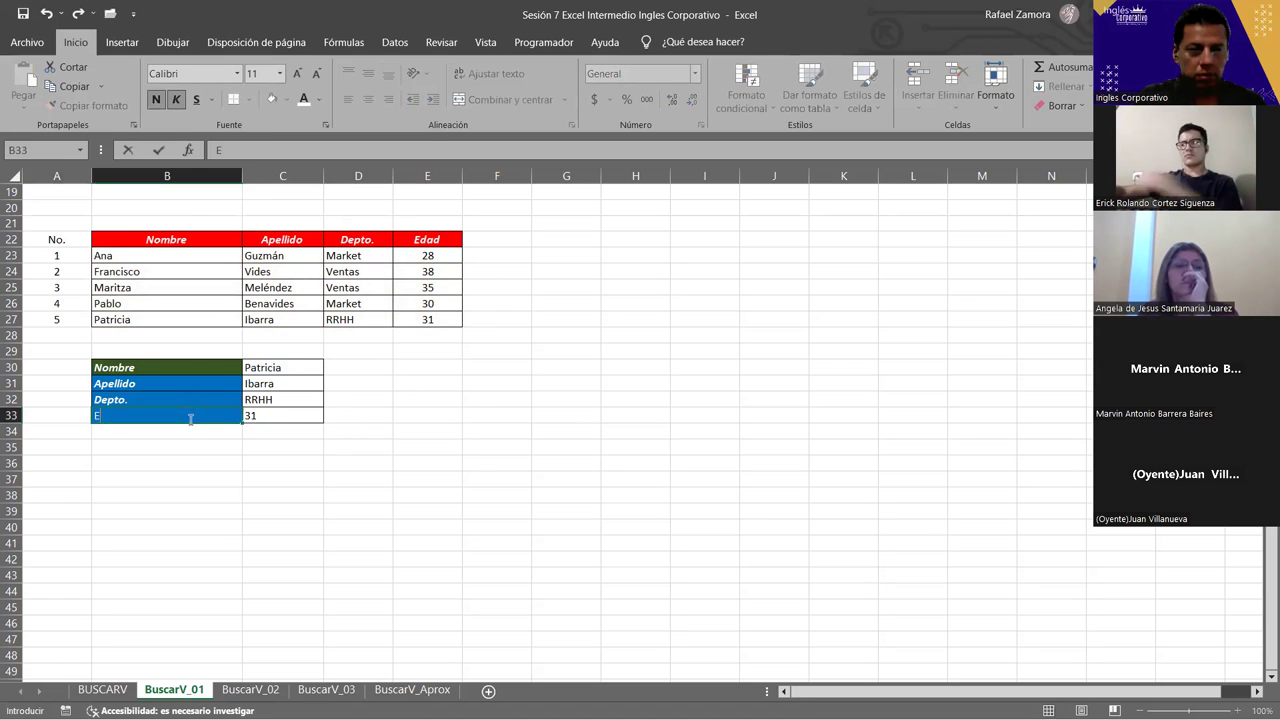
key(Return)
key(Right)
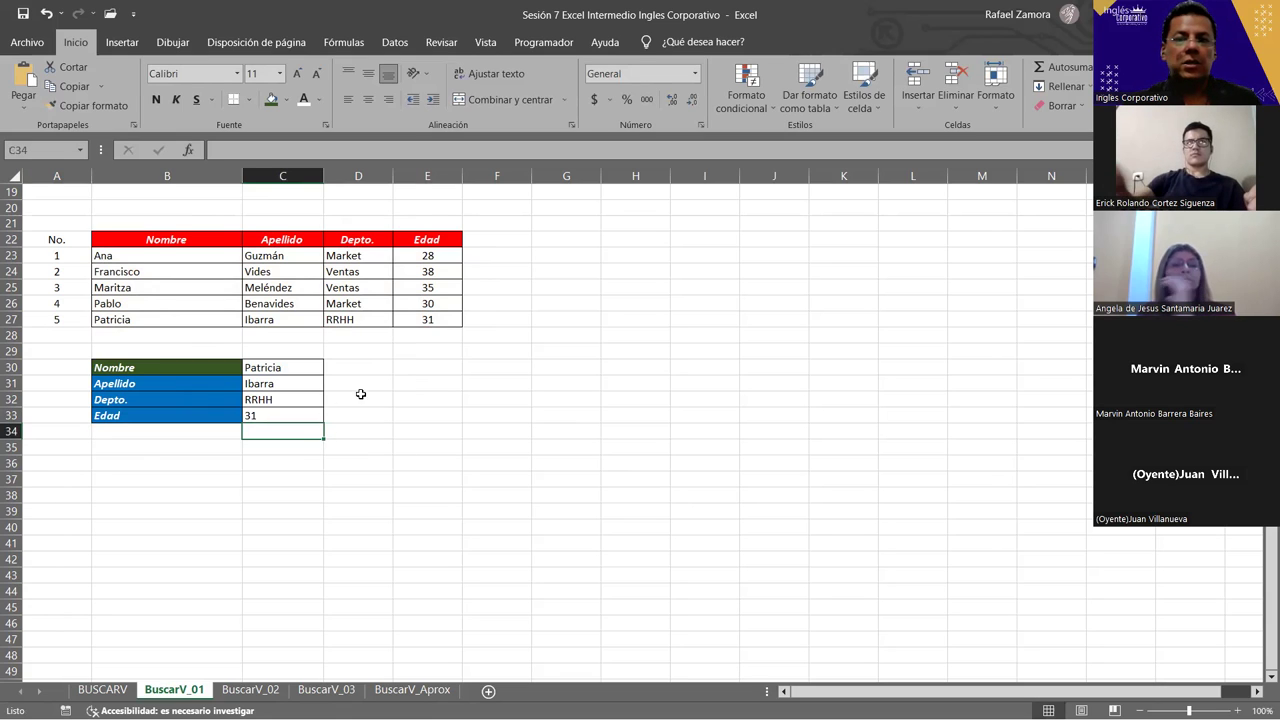
Set the Nombre in C30 to Pablo, then Ana, so results show Guzmán, Market and 28.
click(297, 368)
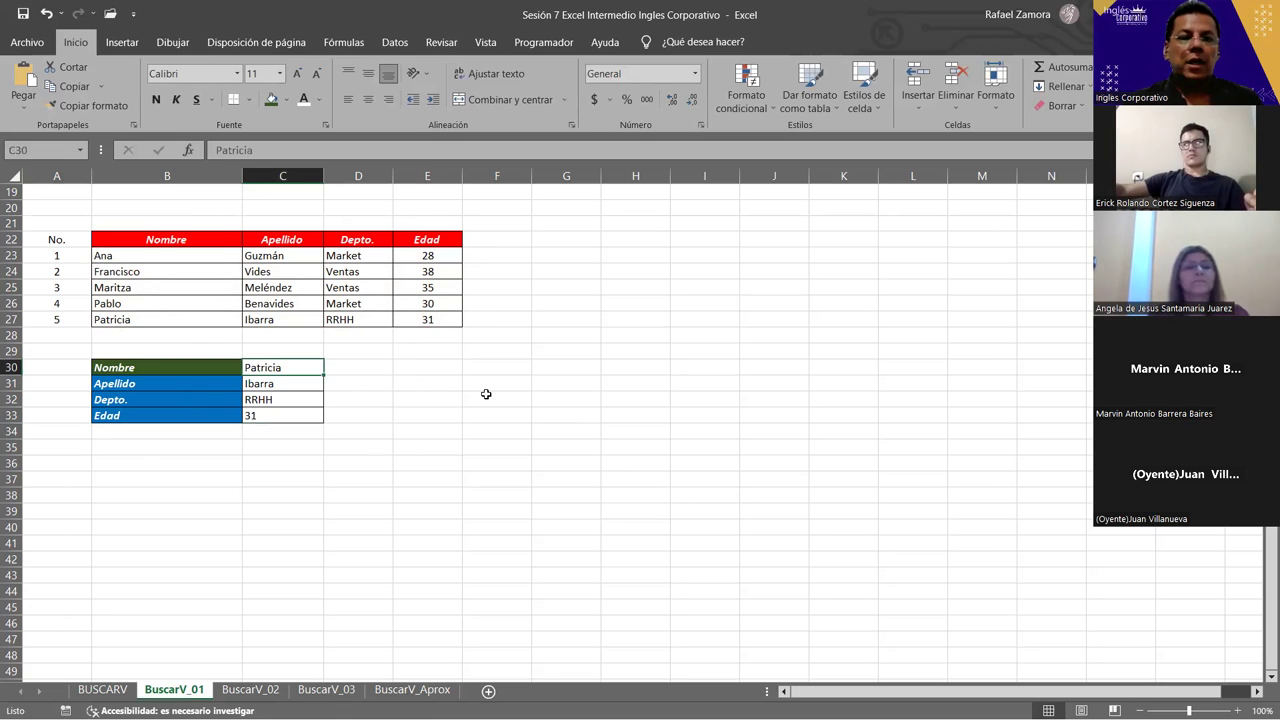
text(Pablo)
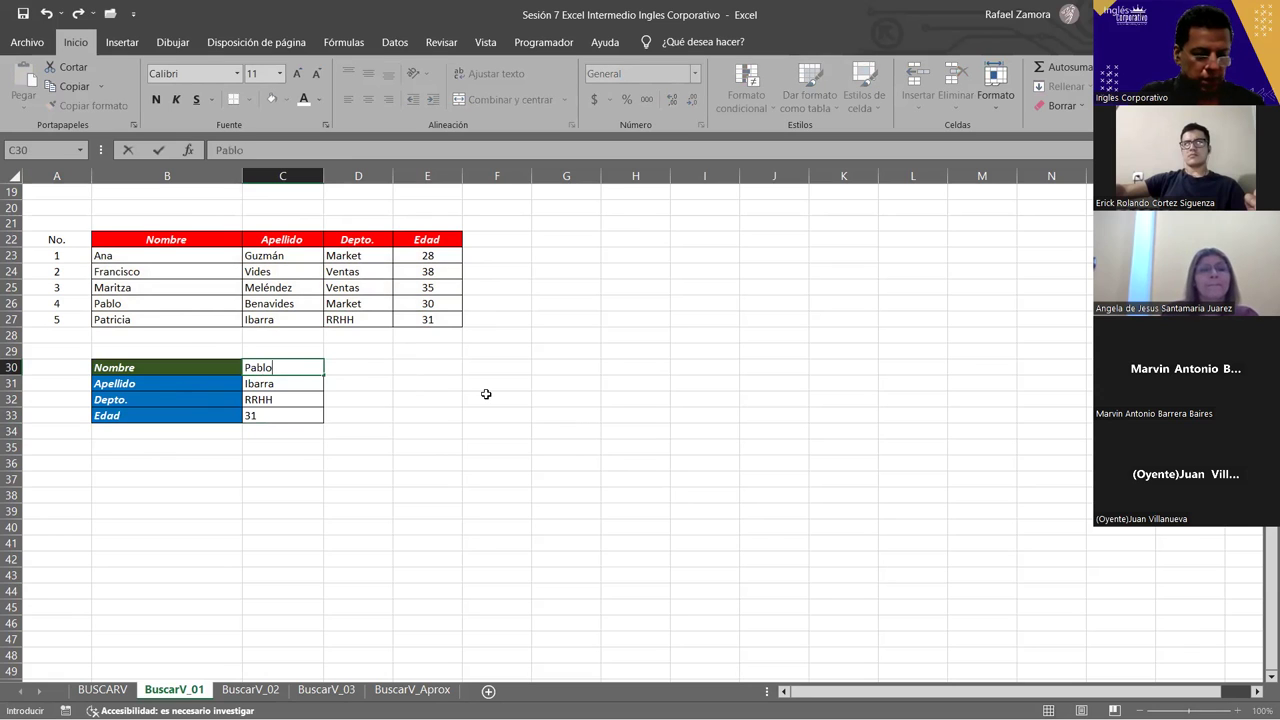
key(ctrl+Return)
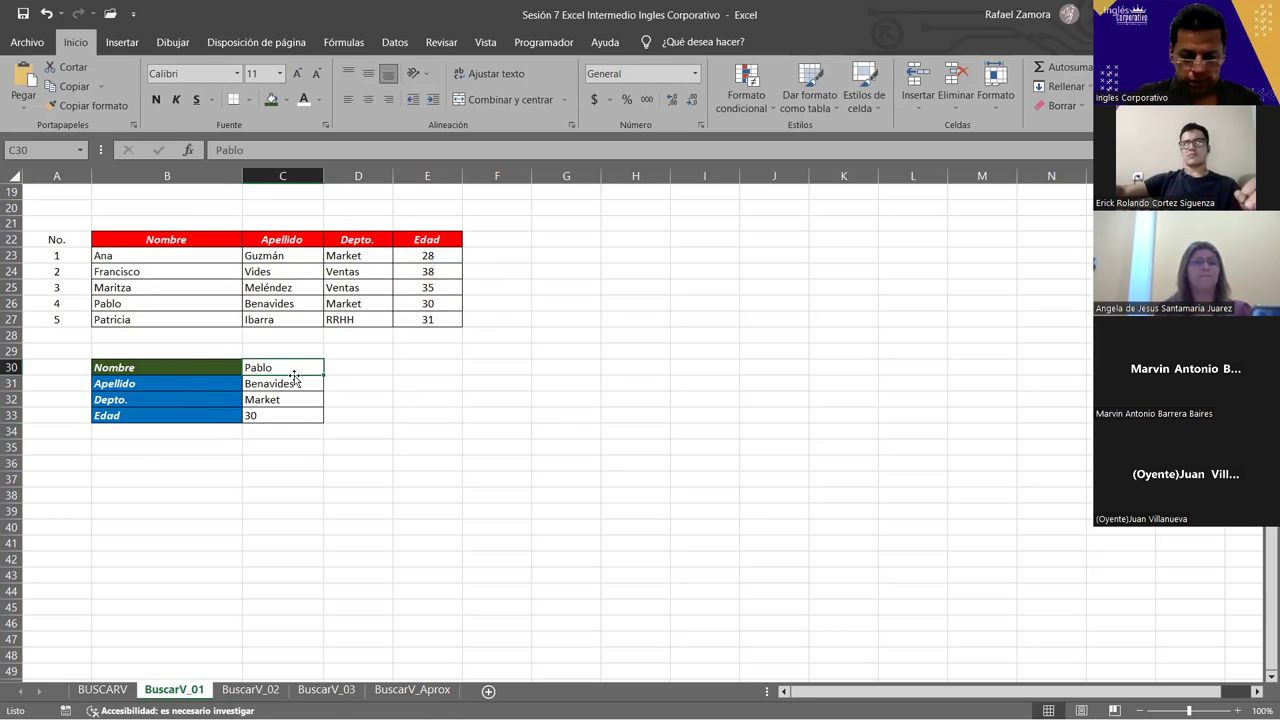
text(Ana)
key(ctrl+Return)
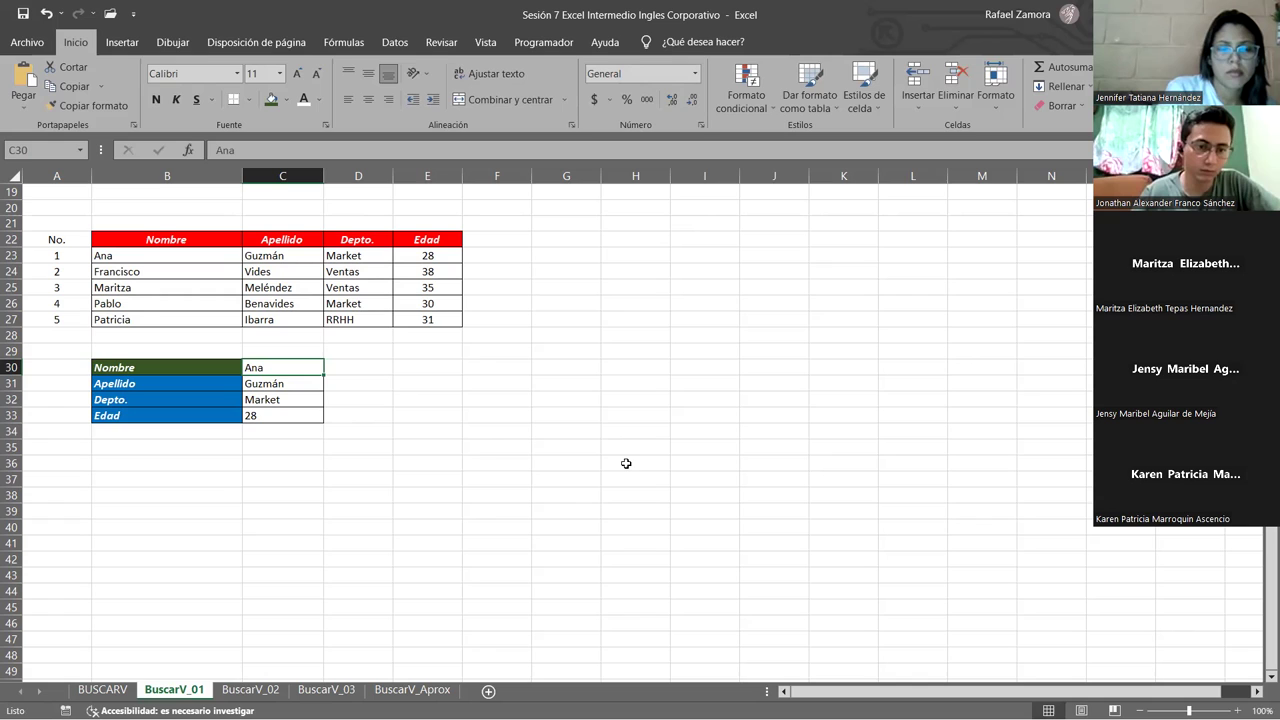
Review the lookup form, selecting the C30:C33 results and inspecting C31's BUSCARV formula.
drag(80, 238, 57, 322)
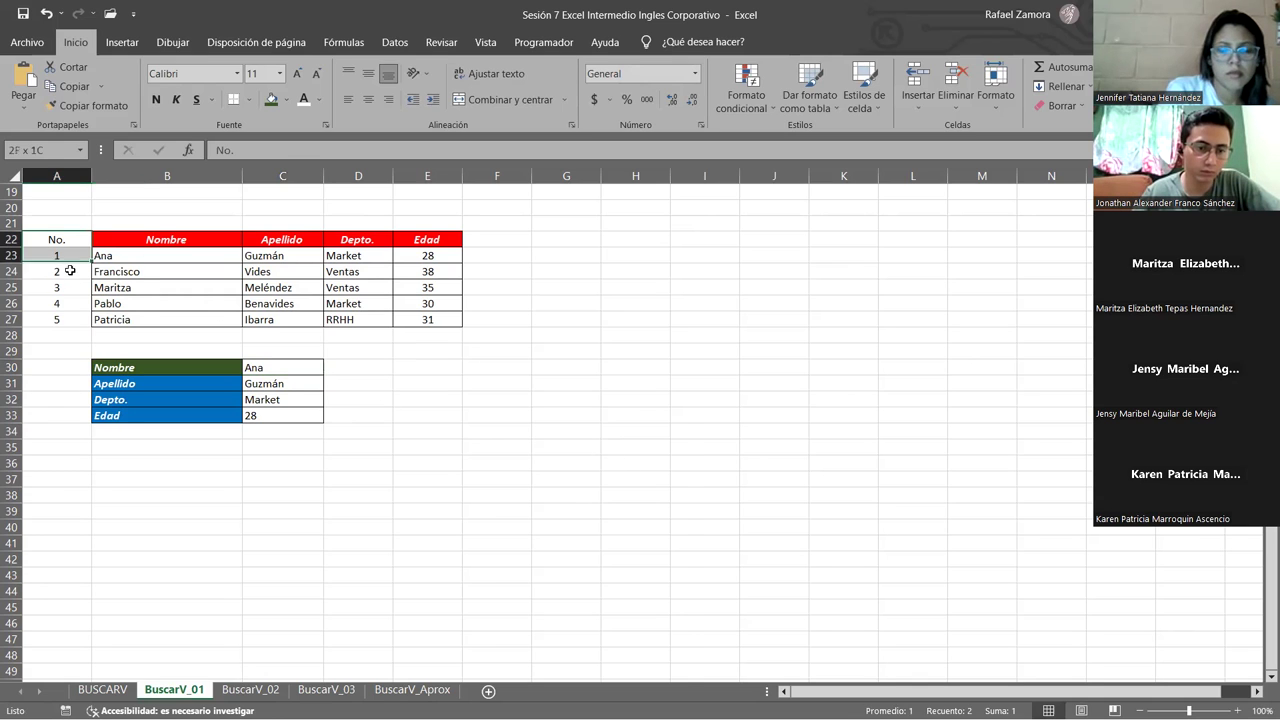
scroll(68, 372, up, 3)
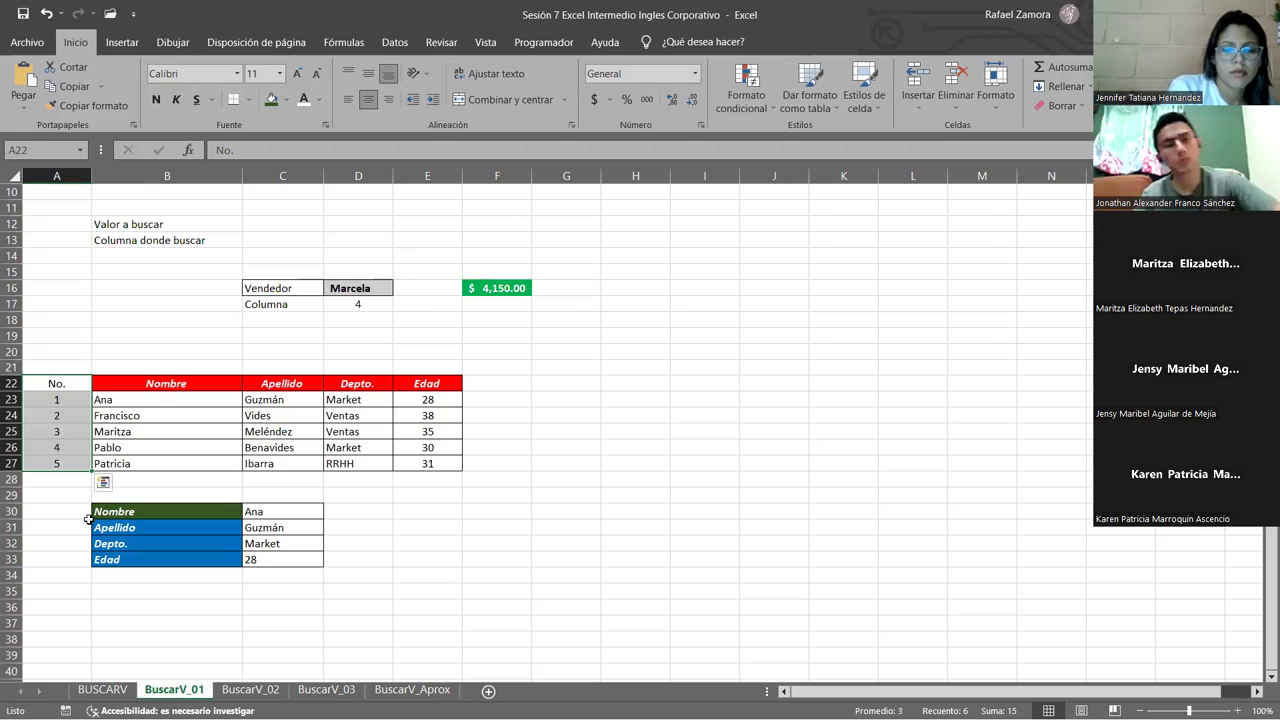
drag(427, 447, 531, 458)
click(531, 458)
scroll(577, 523, up, 3)
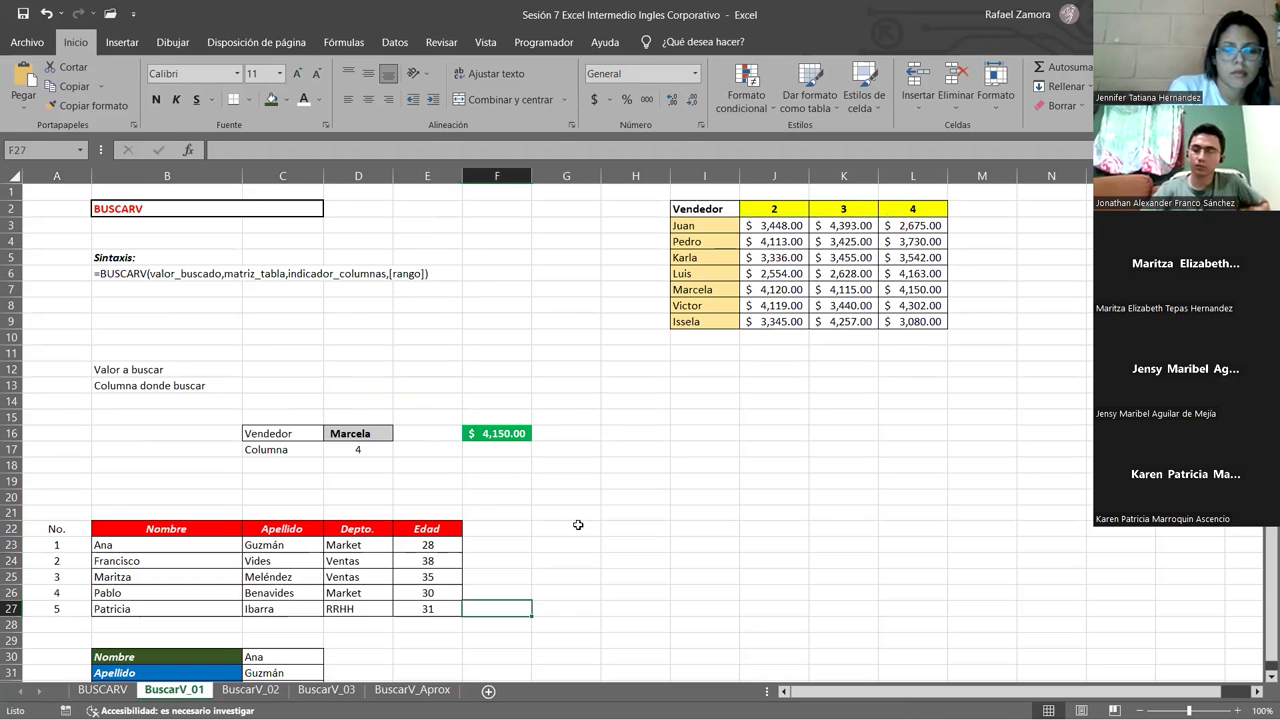
scroll(572, 530, down, 2)
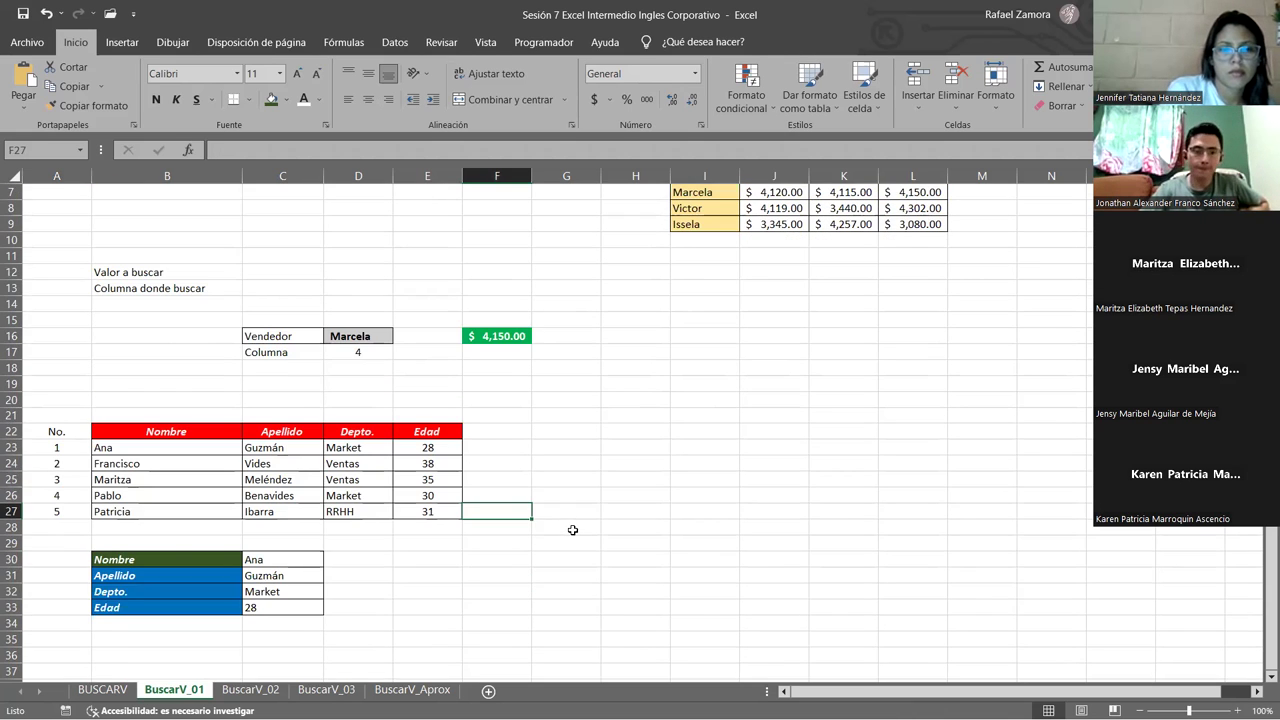
scroll(574, 528, down, 2)
click(281, 466)
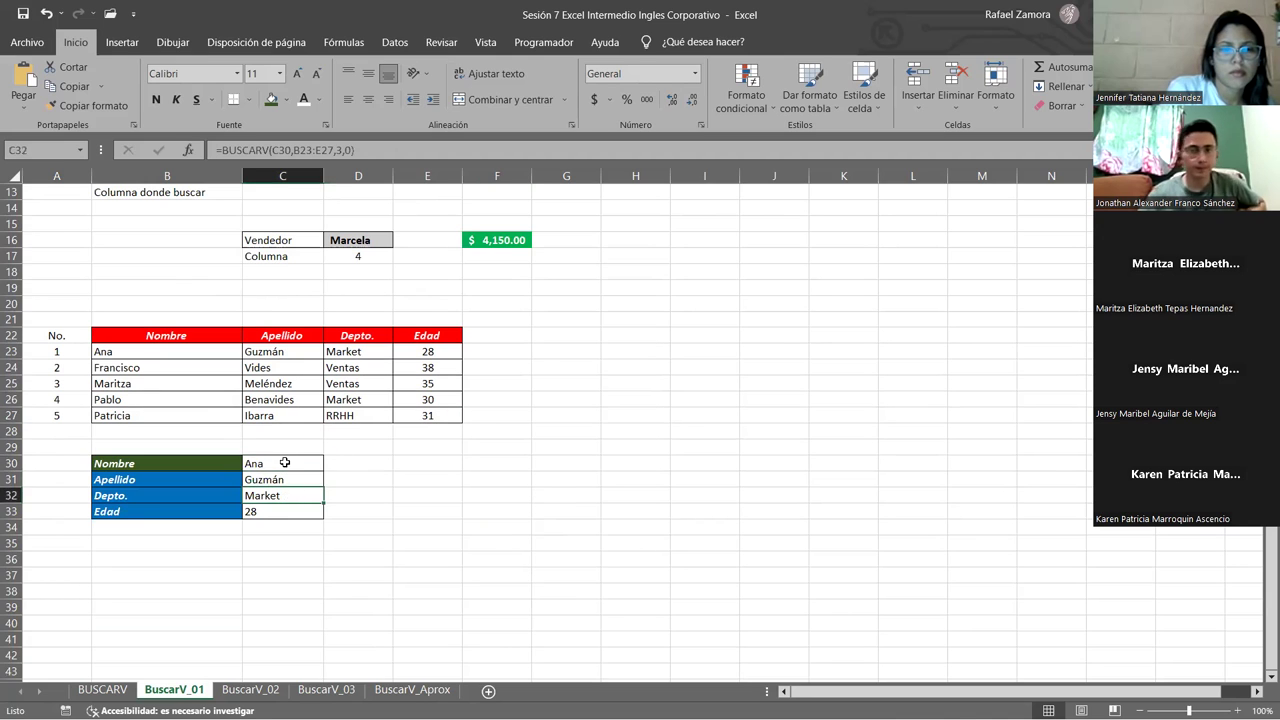
drag(288, 497, 274, 514)
click(456, 511)
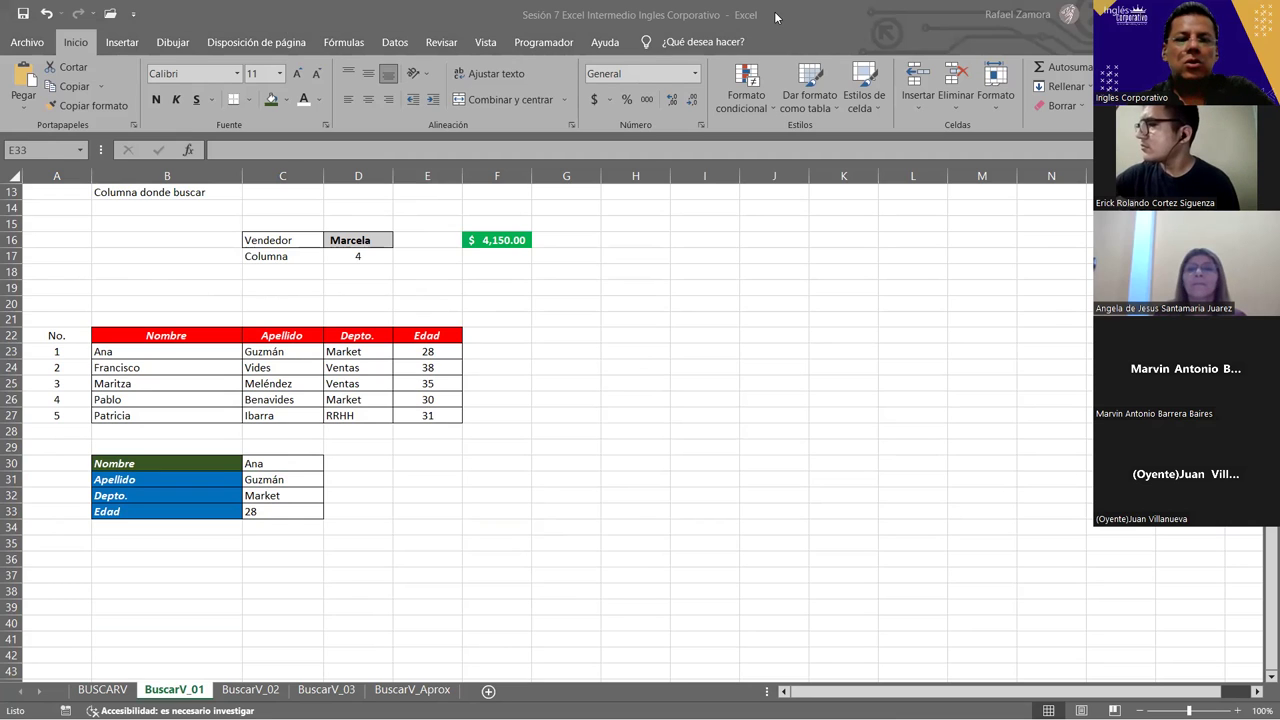
click(282, 481)
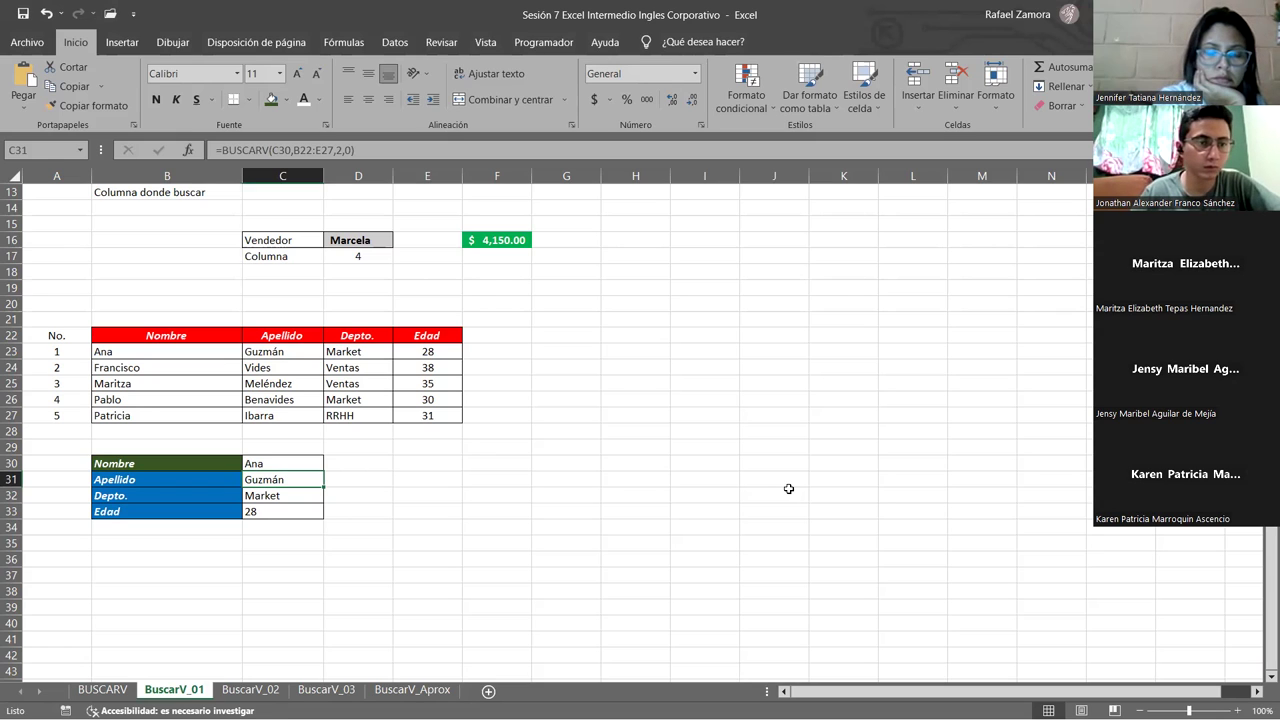
Make the name Ana in C30 bold and compare it with the Nombre column.
click(295, 462)
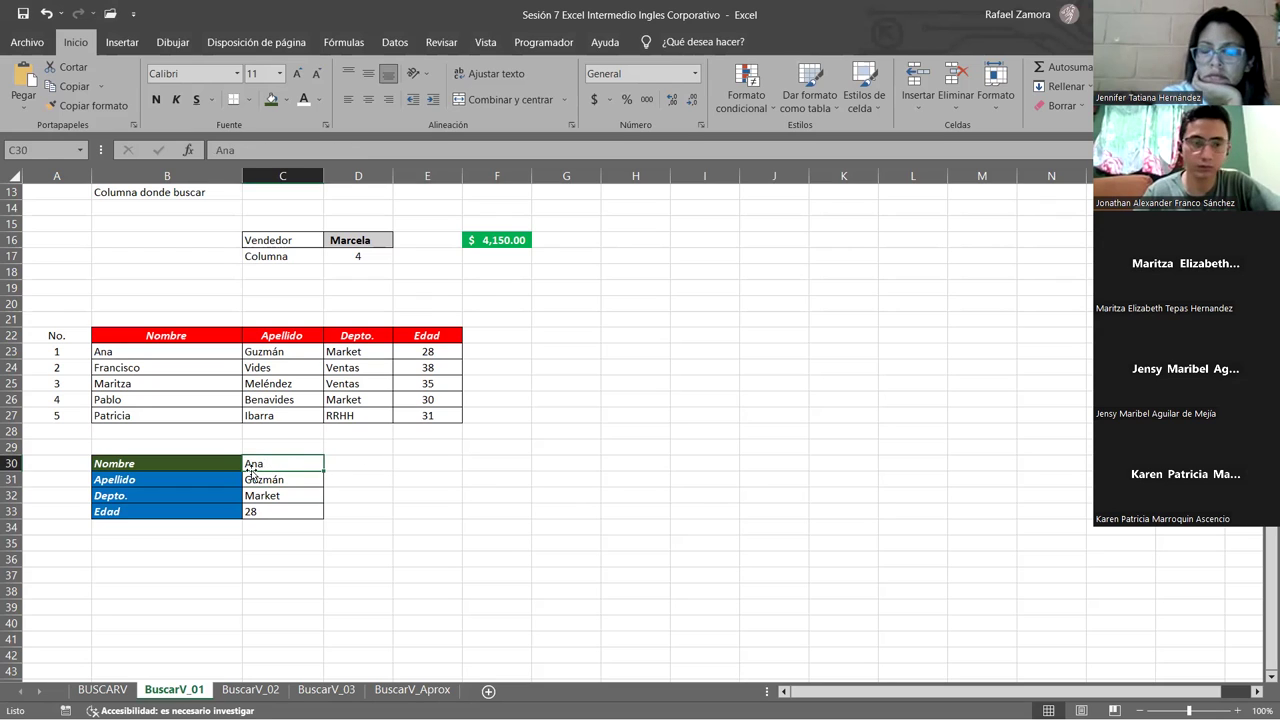
key(ctrl+n)
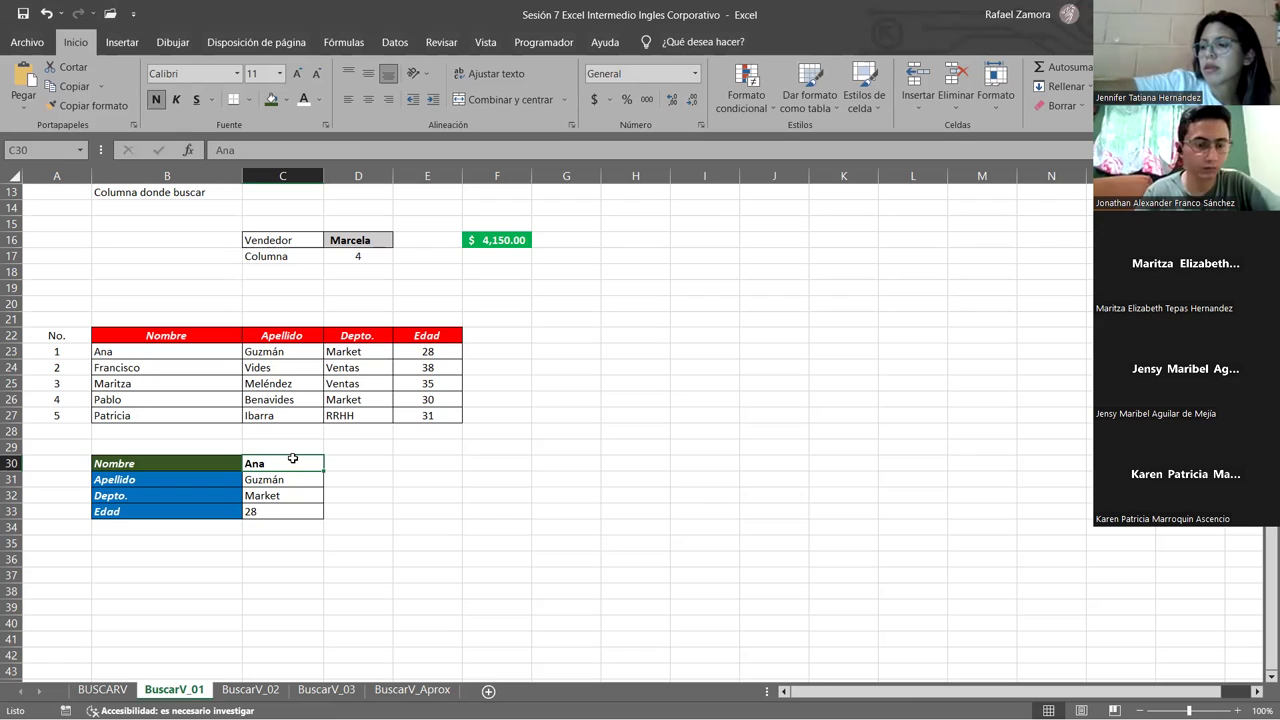
click(148, 352)
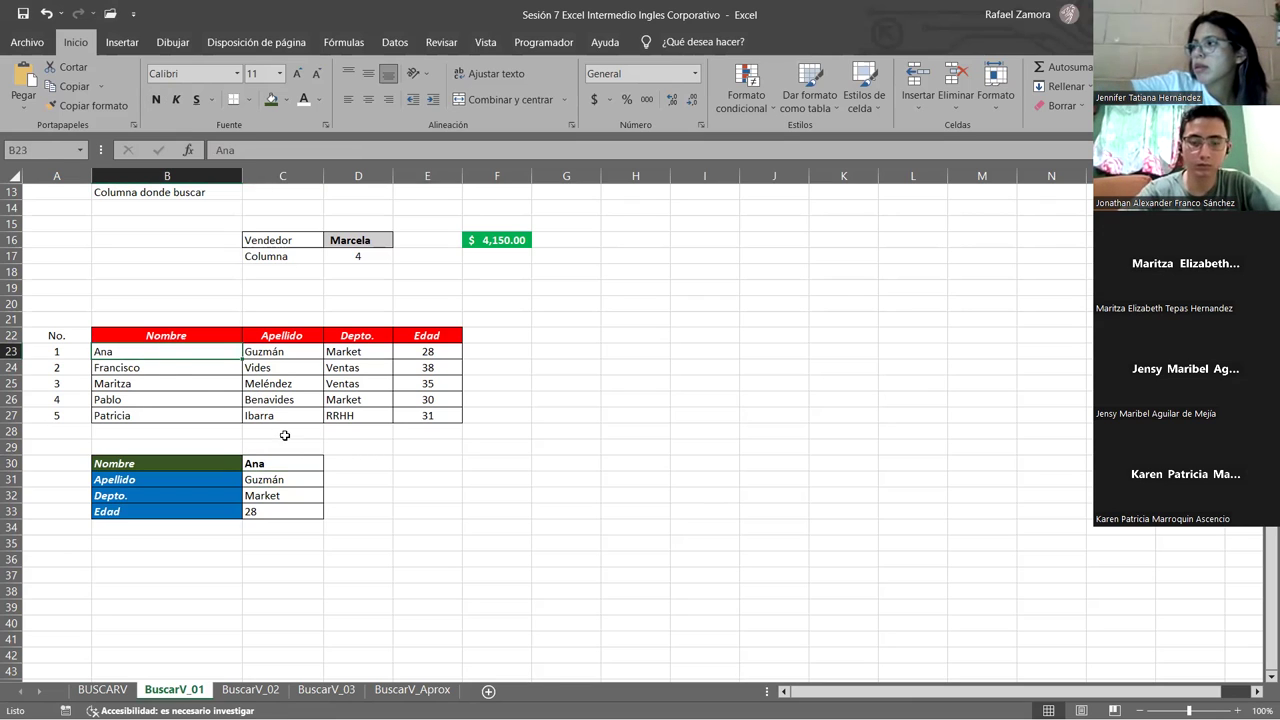
click(318, 479)
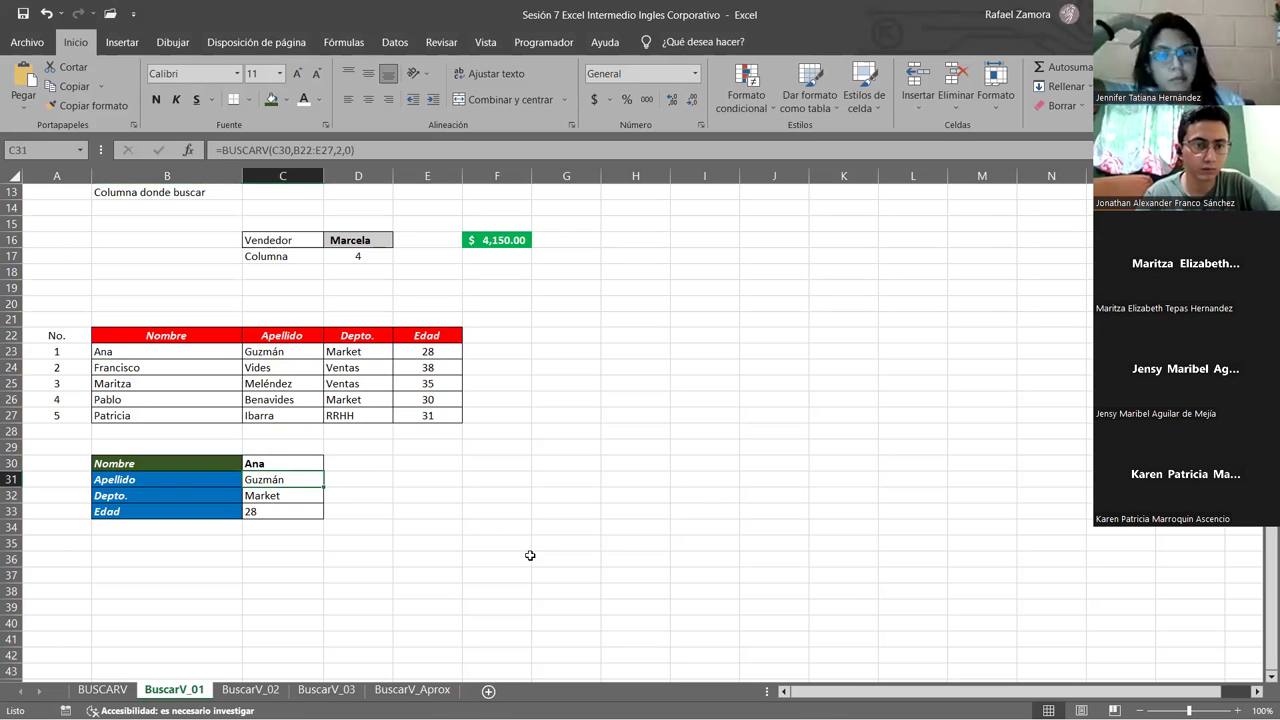
Start a new =BUSCARV in C31 with C30 as the lookup value.
text(=)
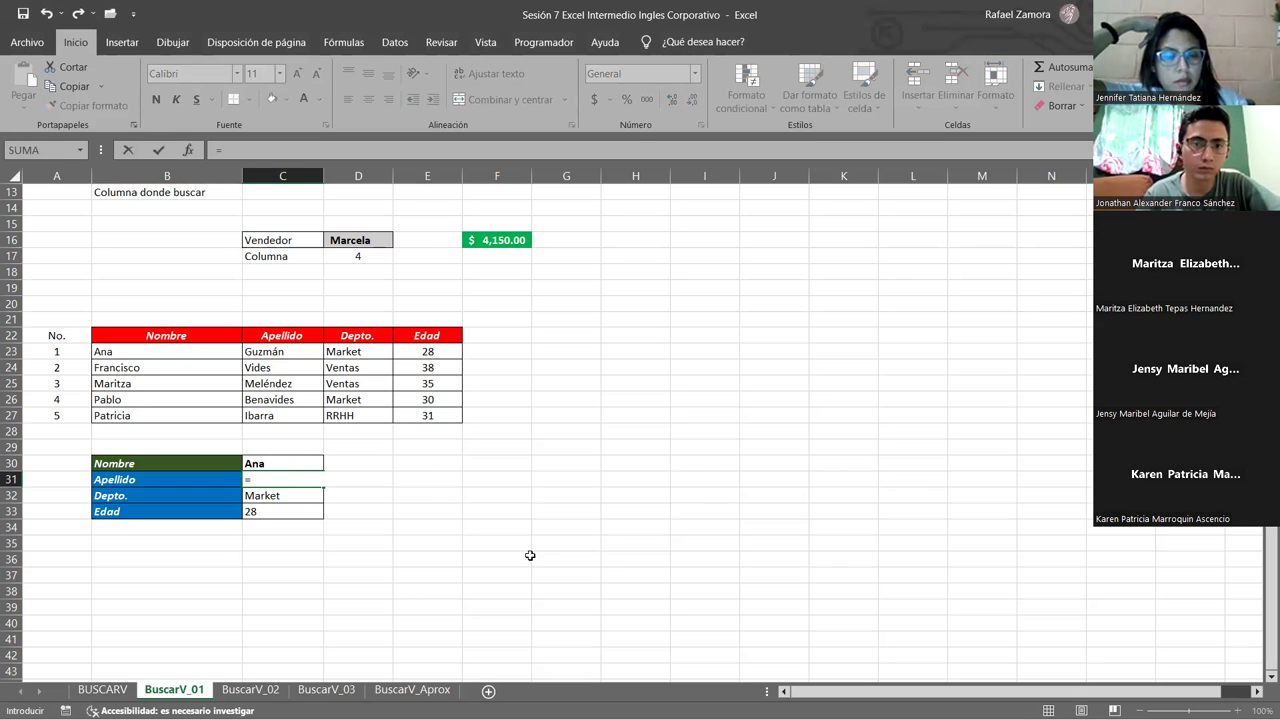
text(buscarv)
key(Tab)
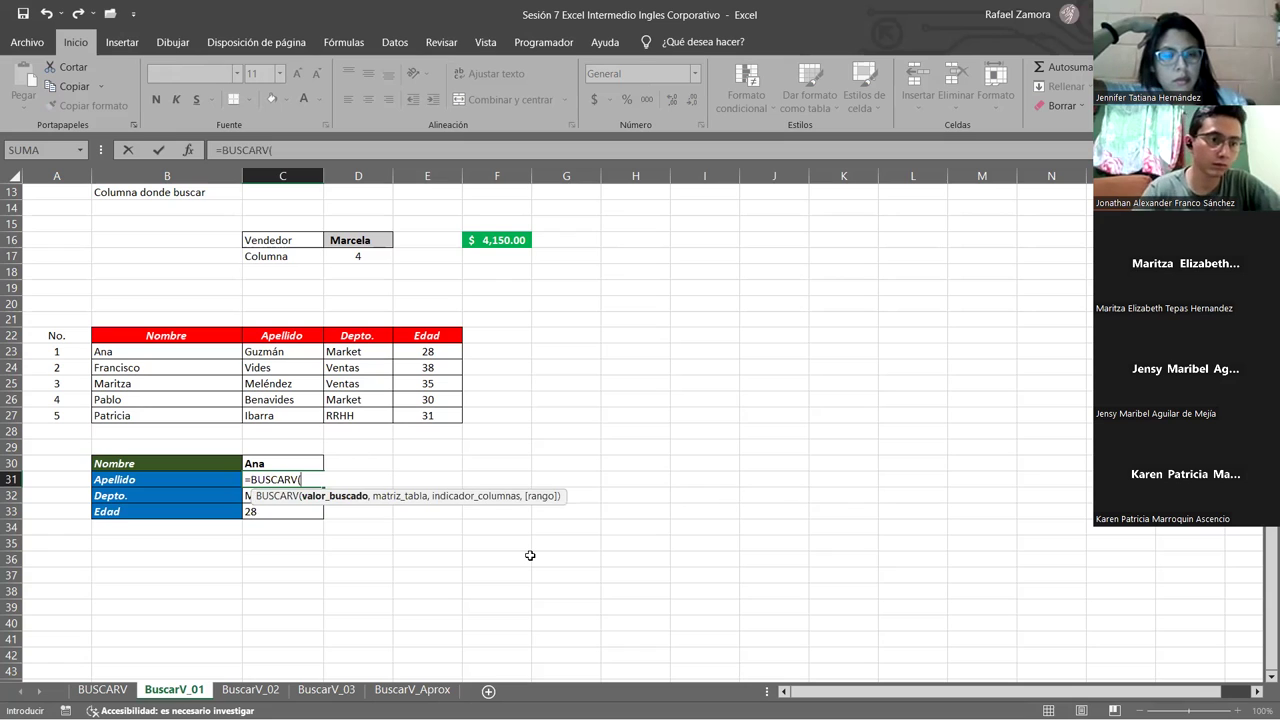
click(293, 463)
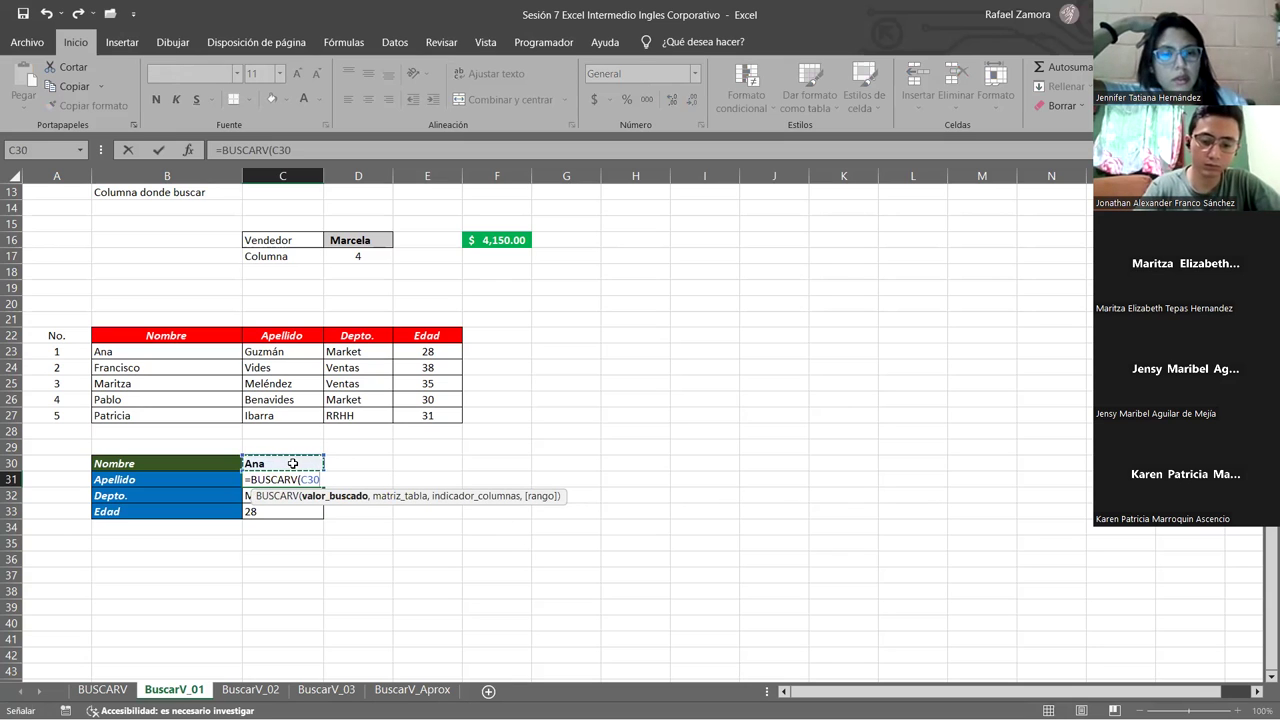
text(,)
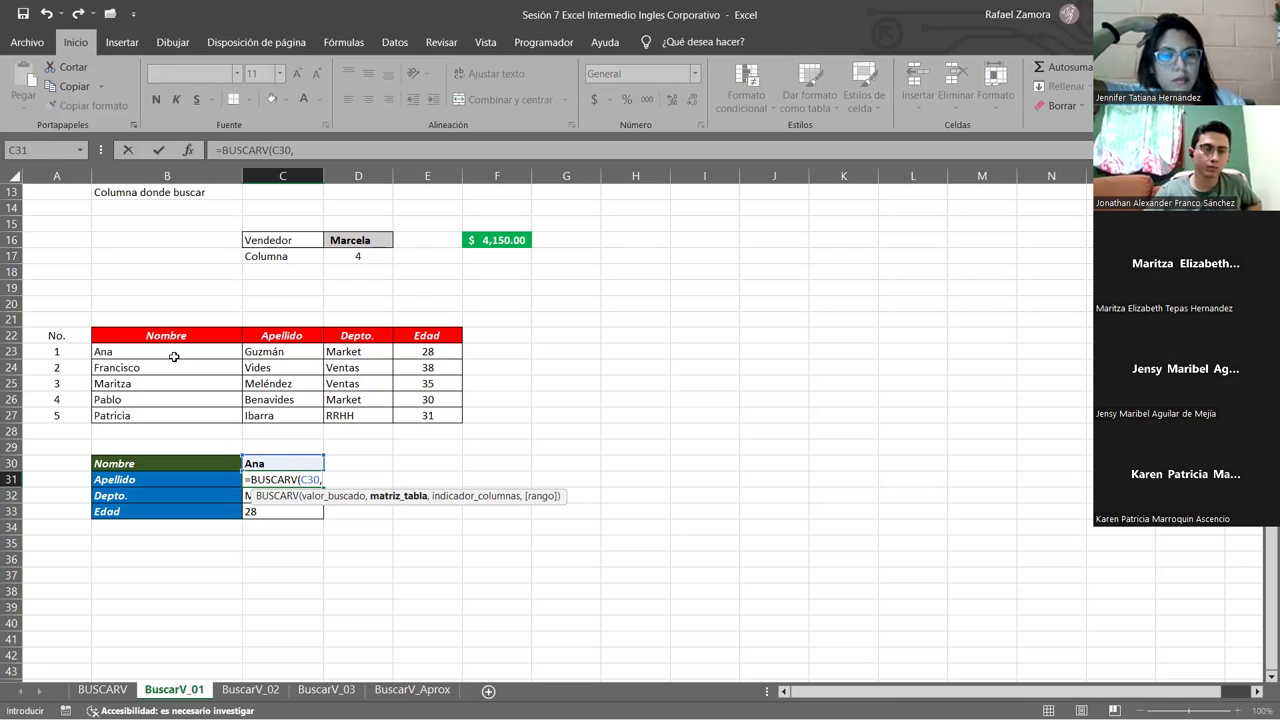
Set the table range to B23:C27 and finish with column 2, exact match 0, returning Guzmán.
drag(166, 341, 168, 359)
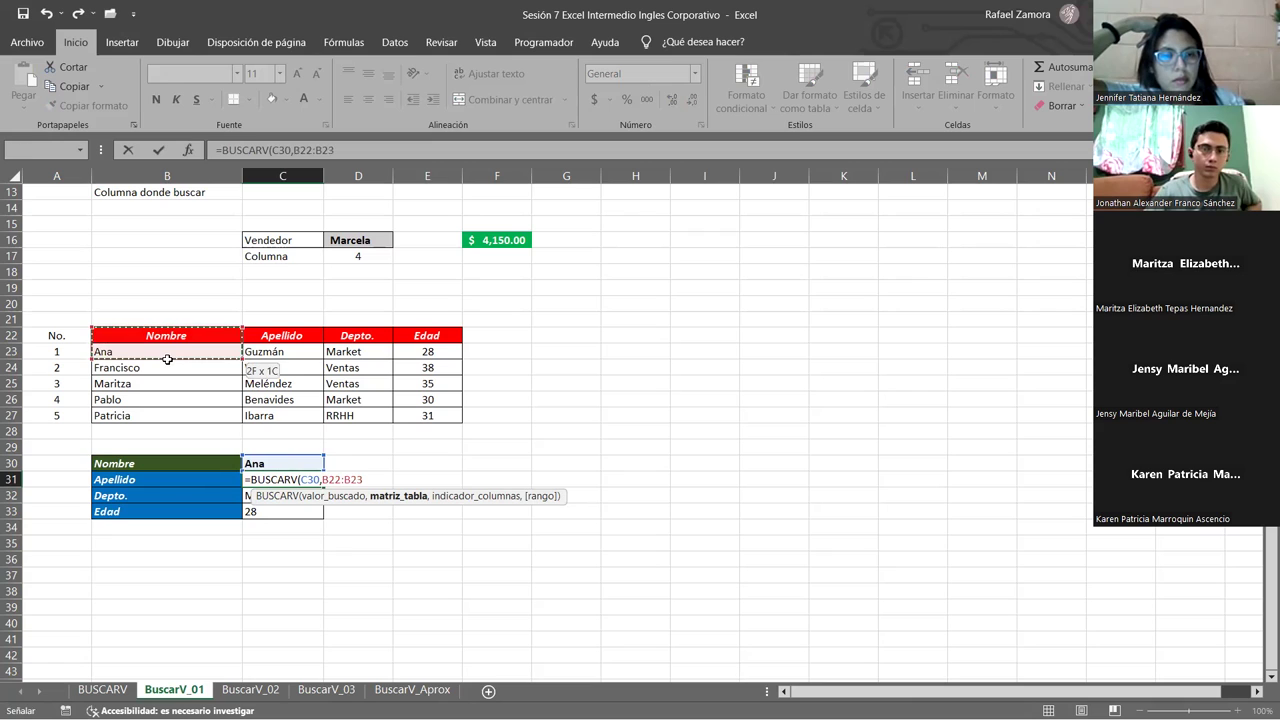
click(168, 354)
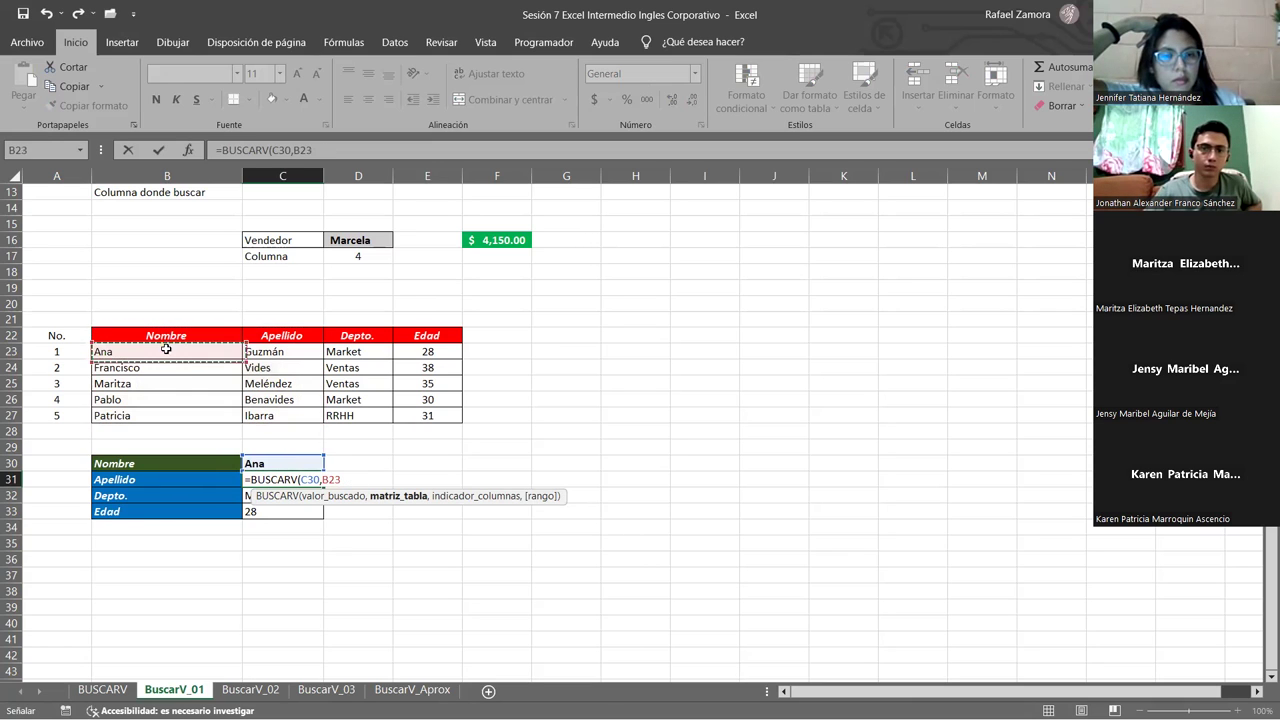
drag(285, 414, 284, 413)
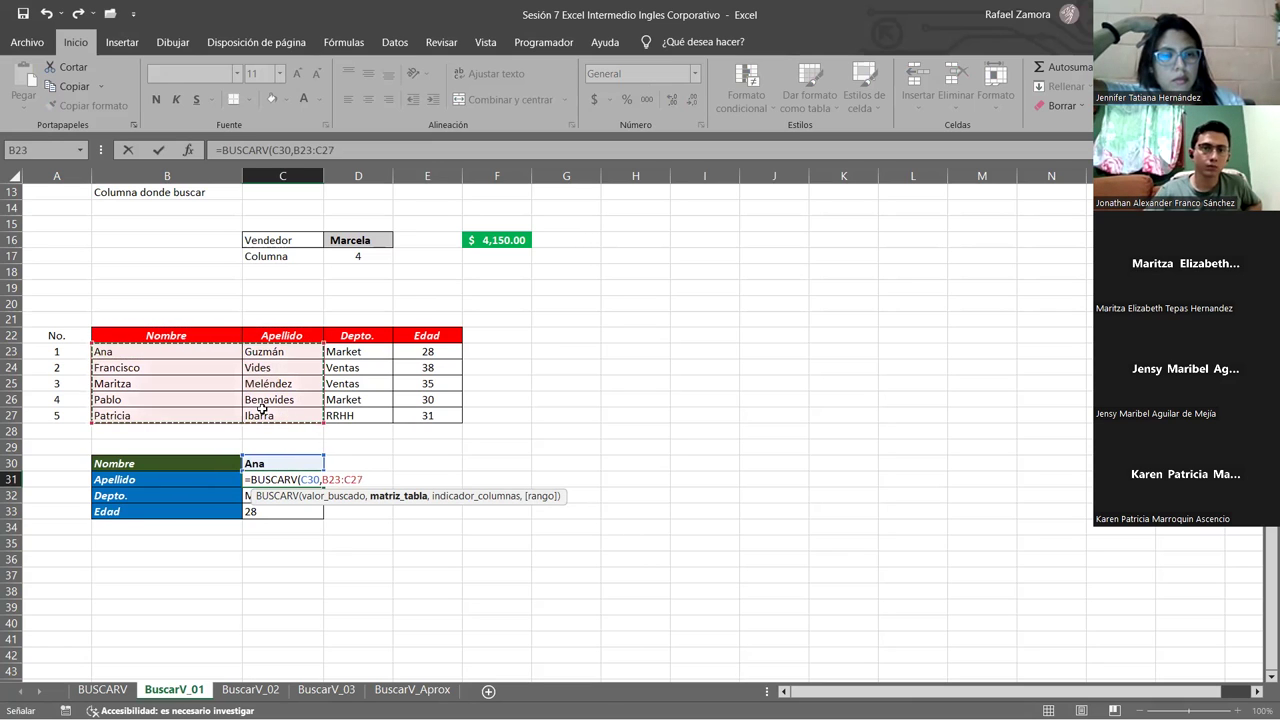
click(171, 356)
drag(171, 356, 170, 385)
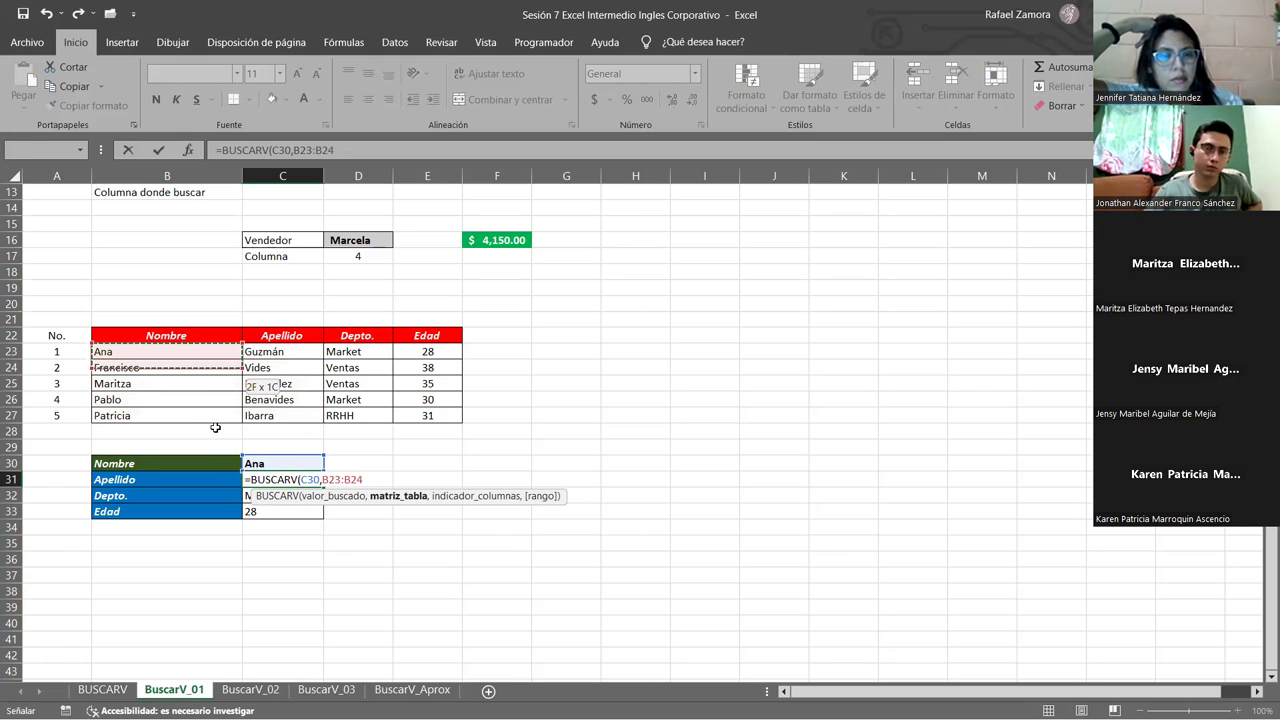
drag(133, 346, 284, 414)
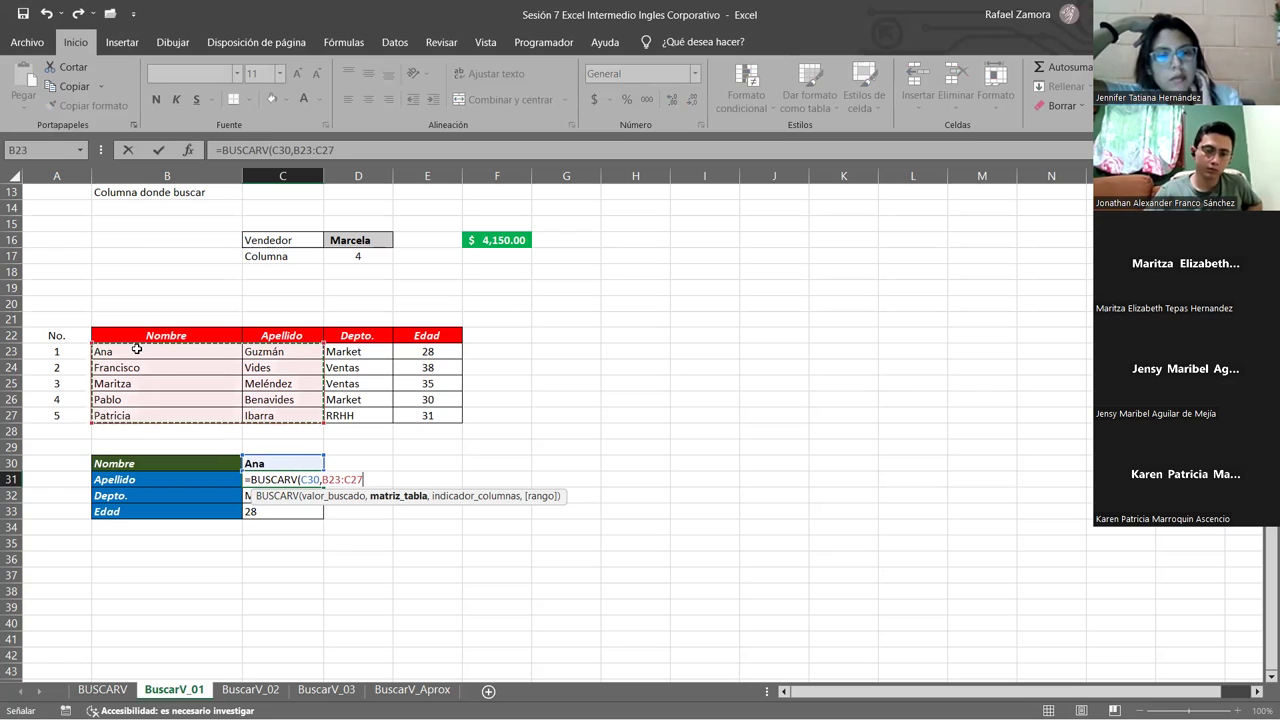
drag(141, 336, 283, 420)
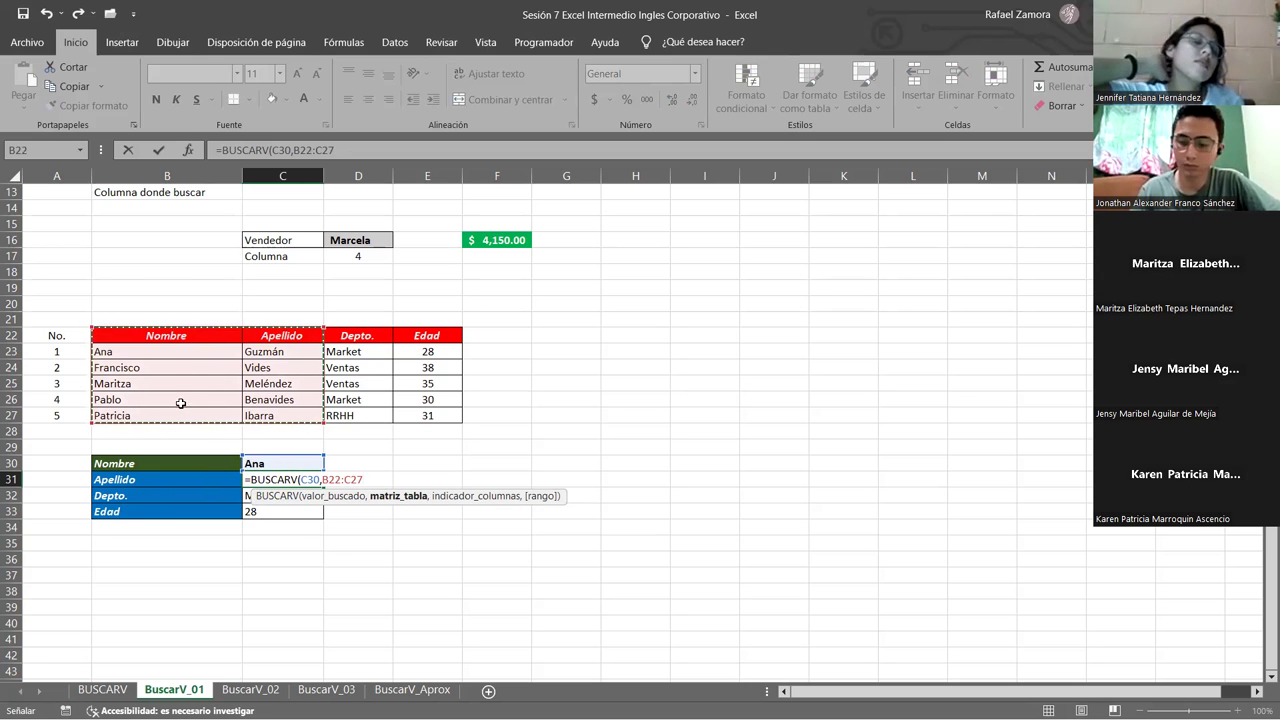
drag(140, 352, 274, 410)
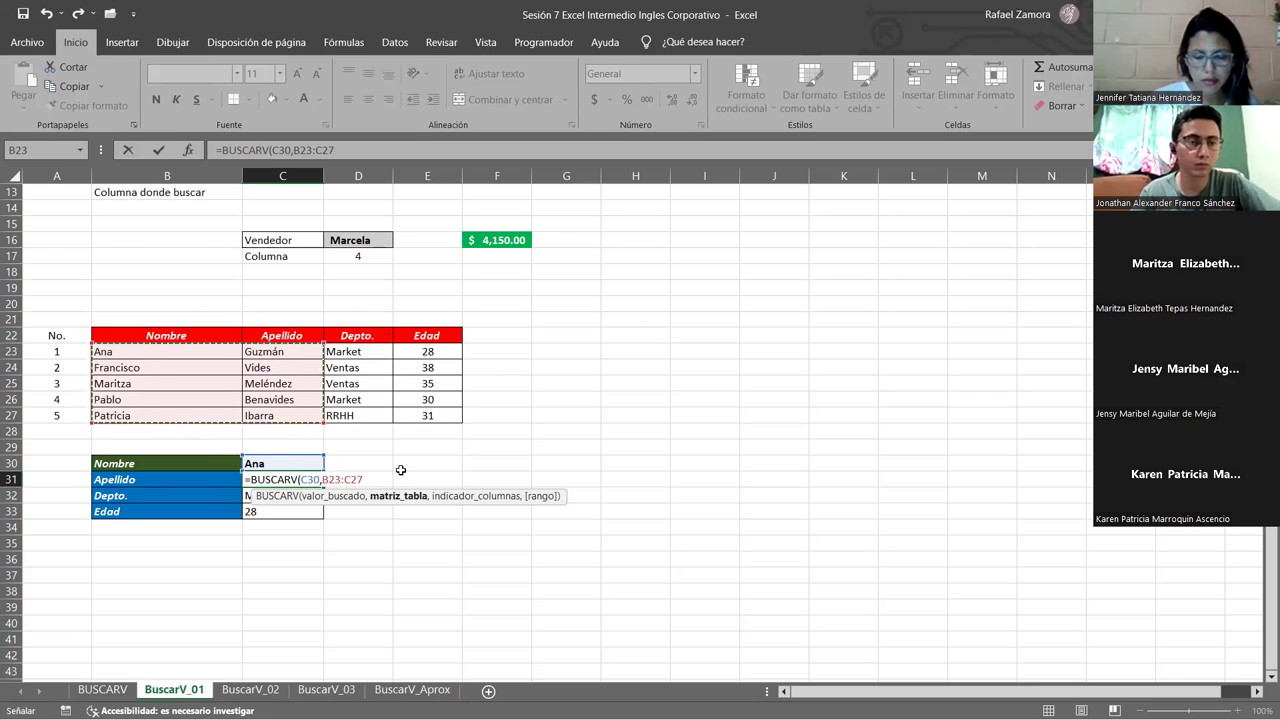
text(,)
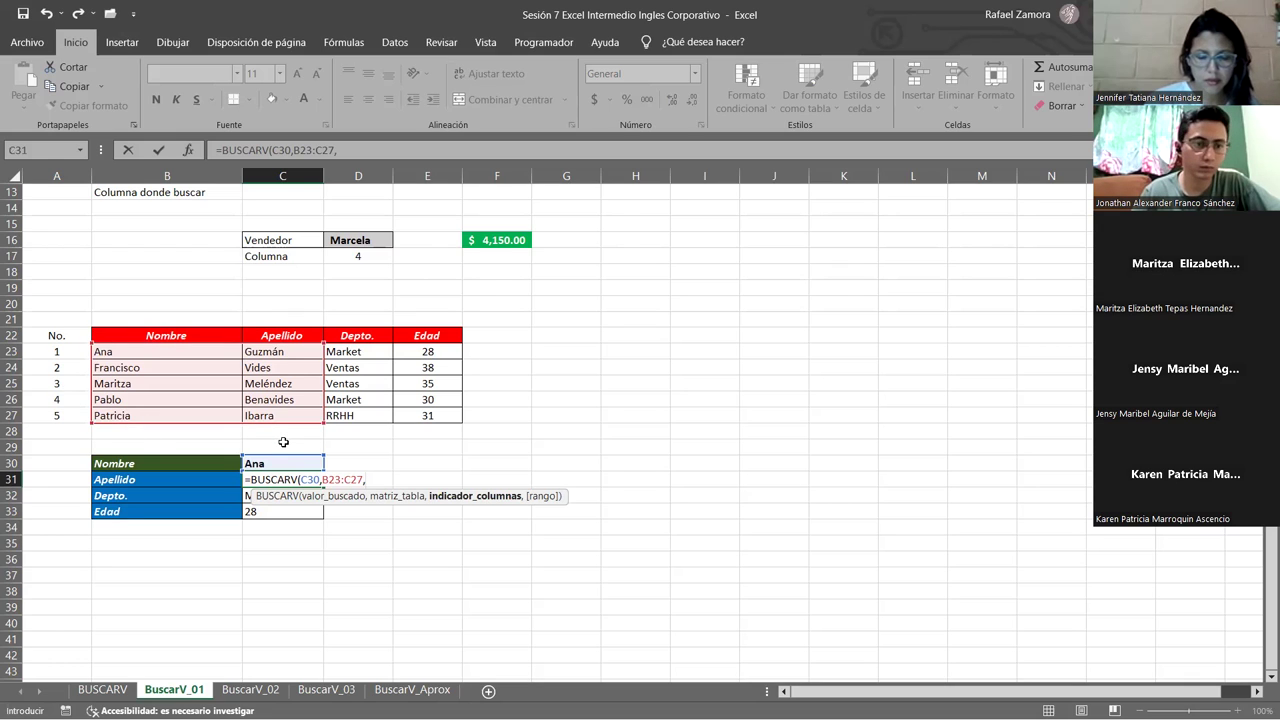
text(2,0)
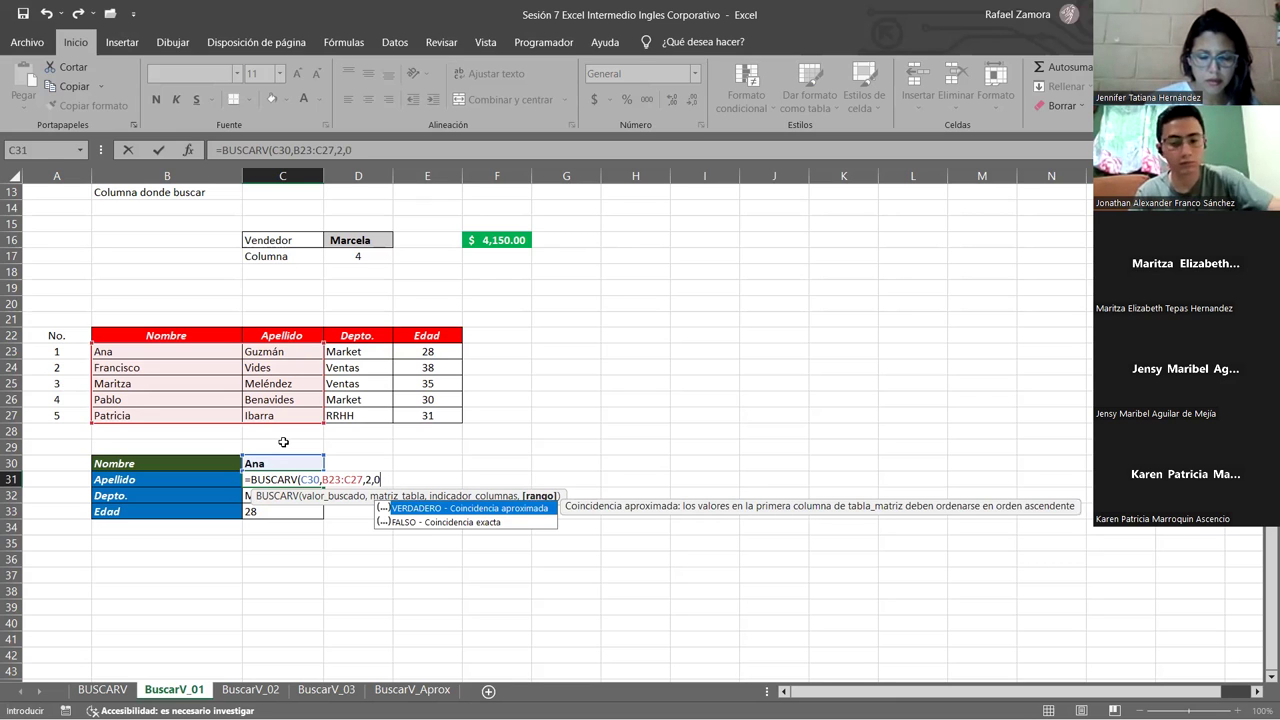
text())
key(Return)
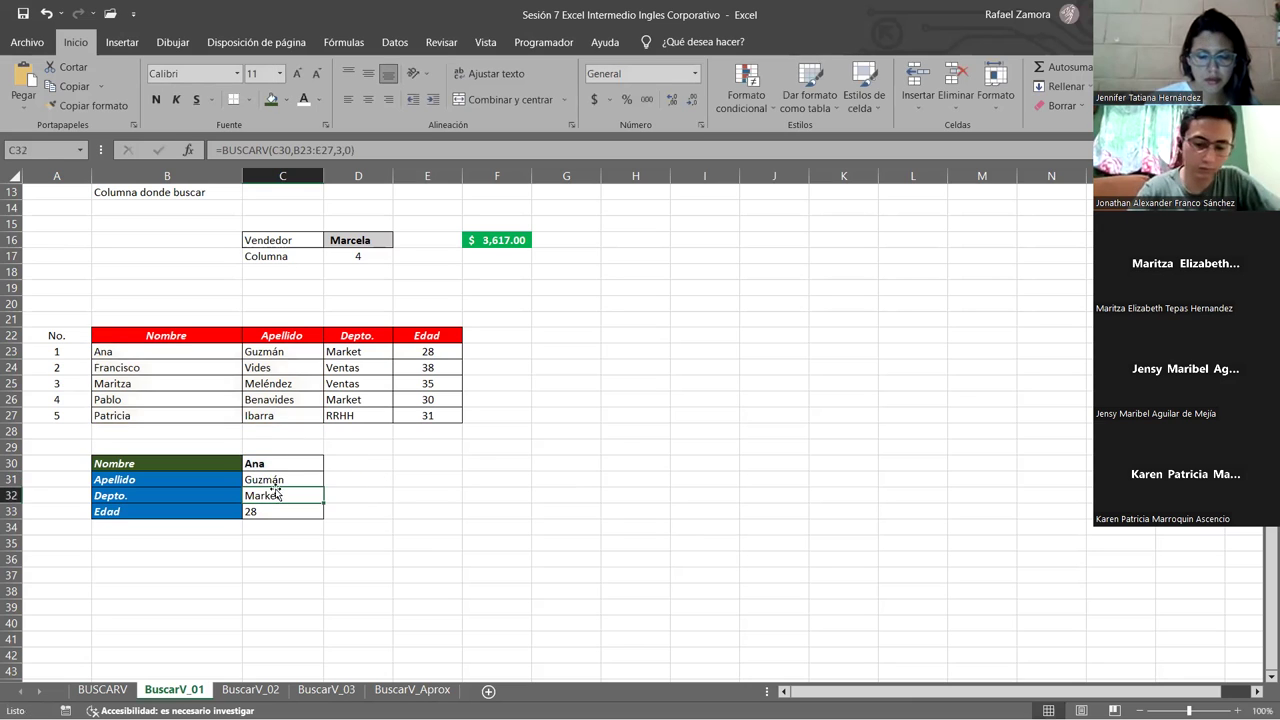
Change the Nombre in C30 to Francisco and highlight the C23:C27 surname column.
click(288, 460)
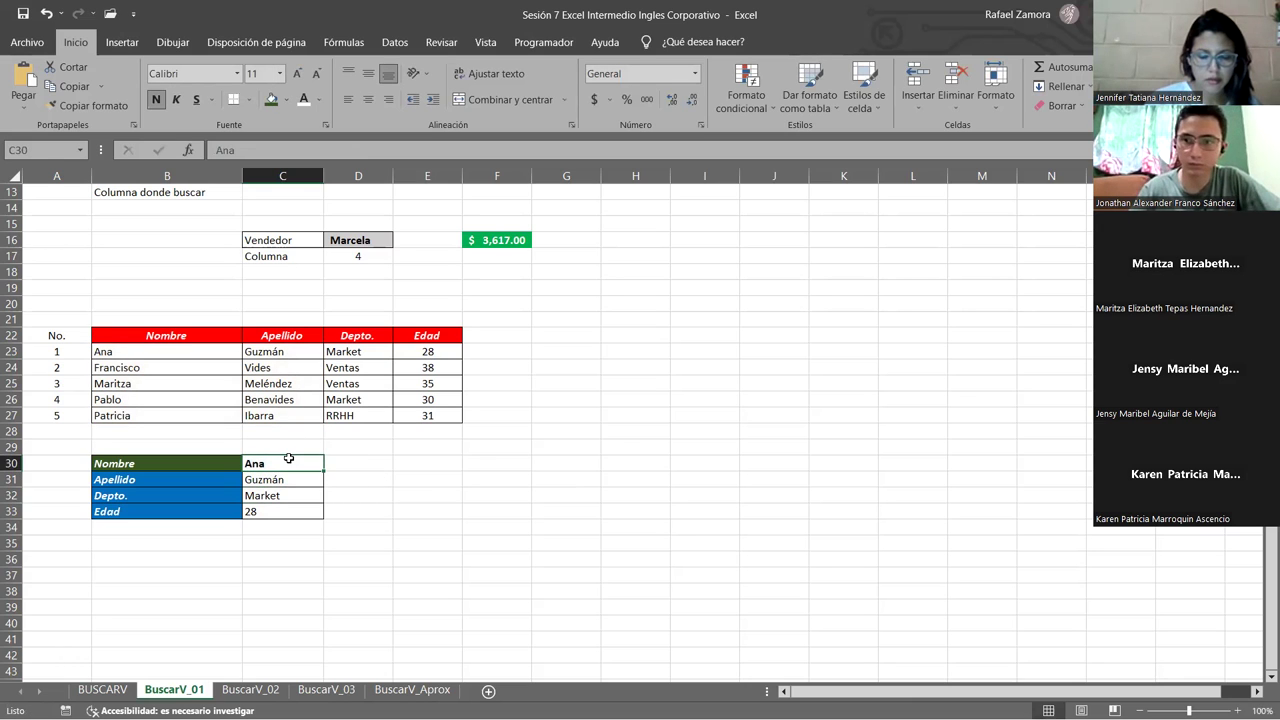
text(Francisco)
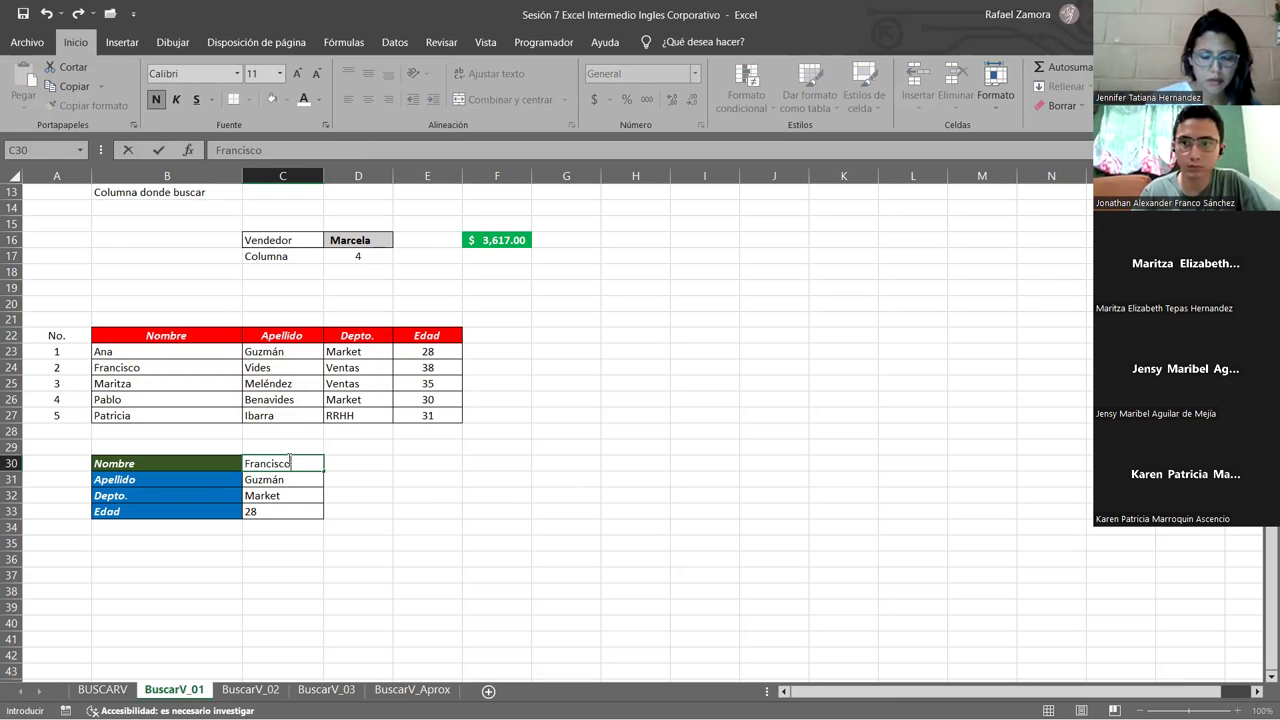
key(ctrl+Return)
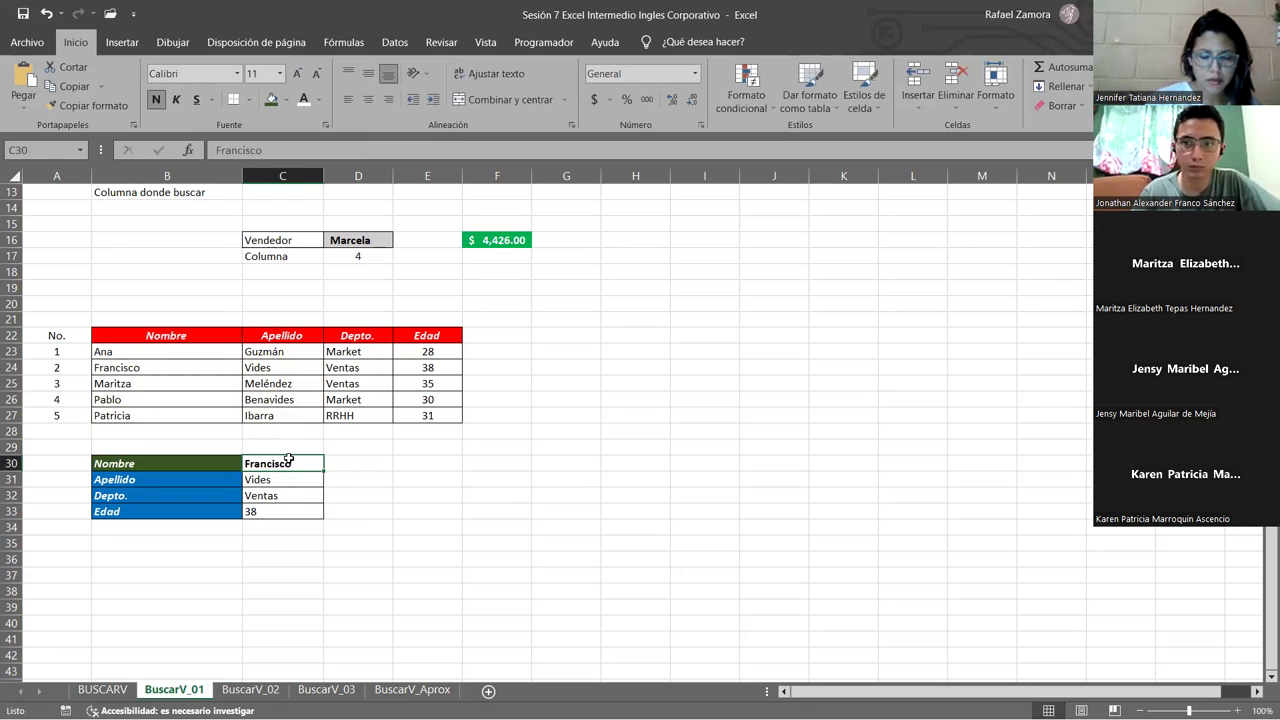
click(266, 354)
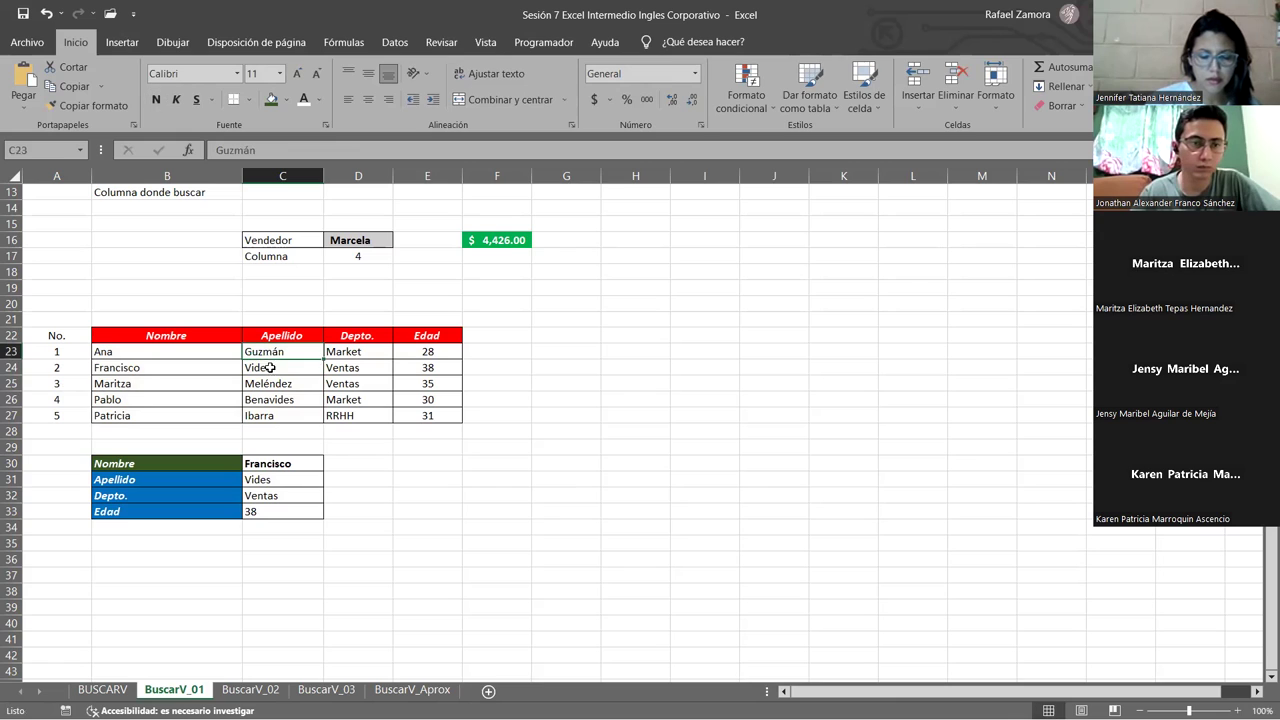
drag(268, 354, 268, 416)
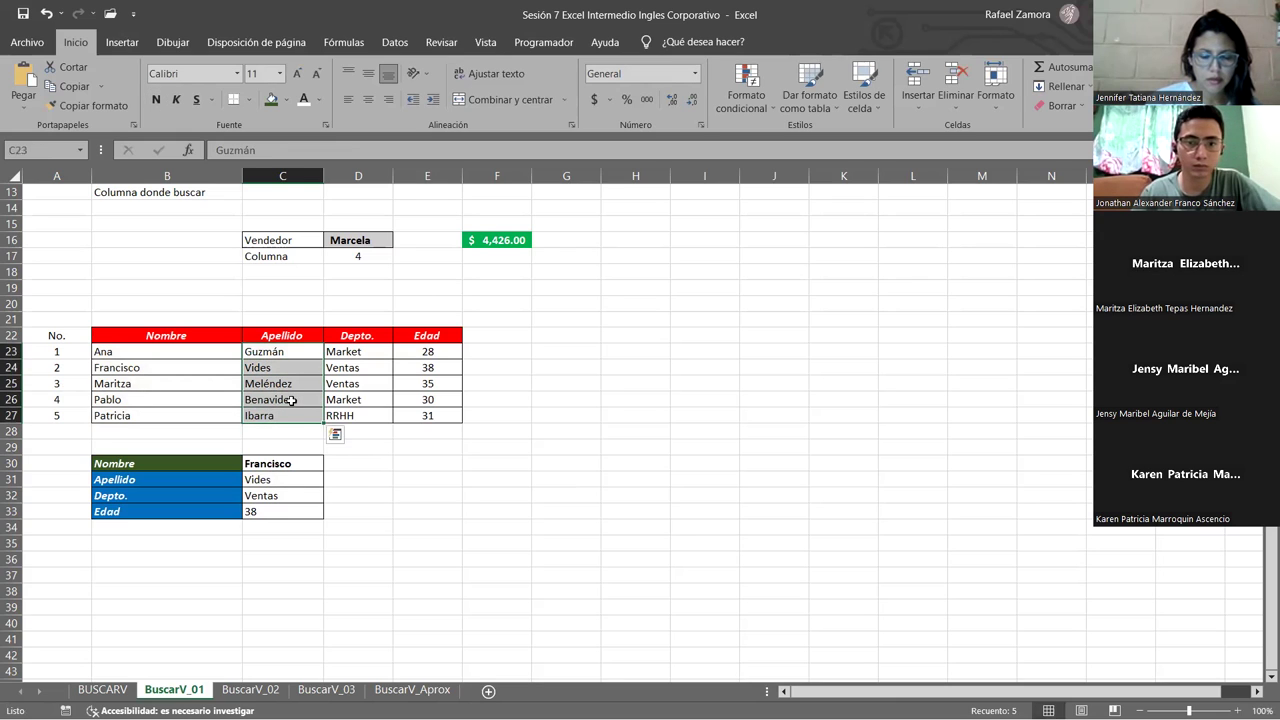
Adjust and recommit the C32 Depto. and C33 Edad lookups, showing Ventas and 38.
double_click(288, 494)
double_click(288, 494)
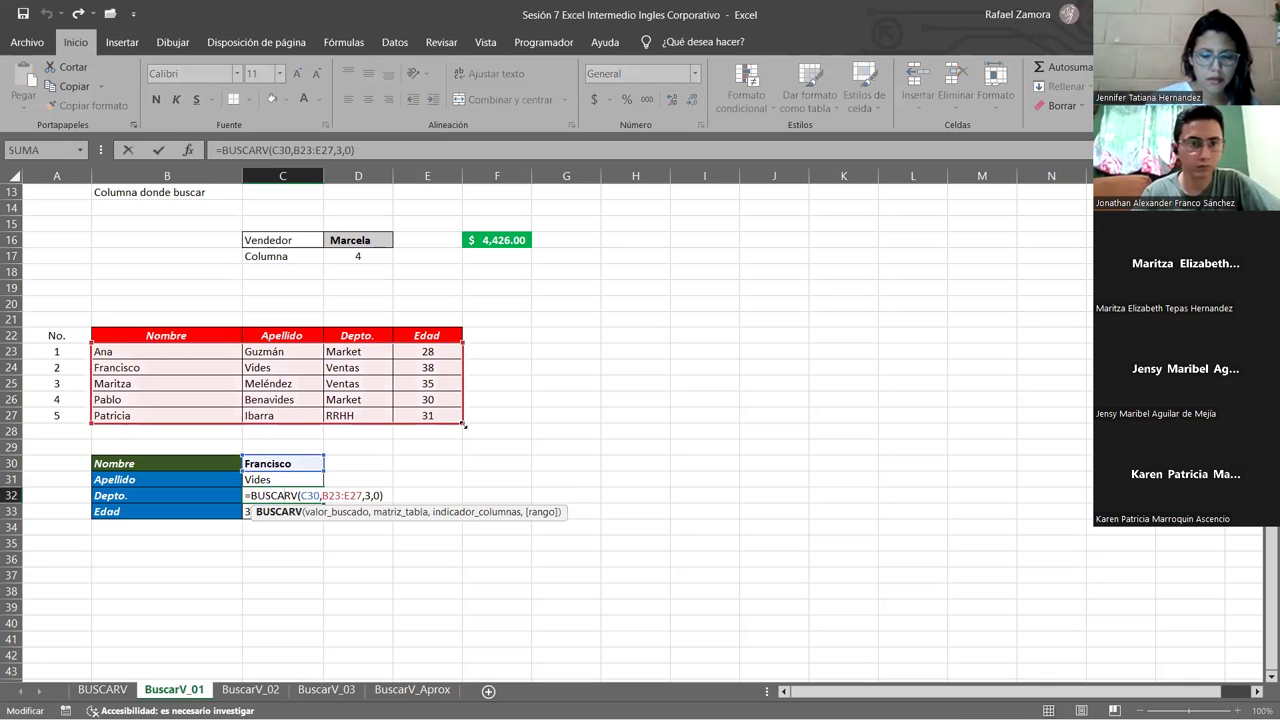
drag(462, 422, 378, 420)
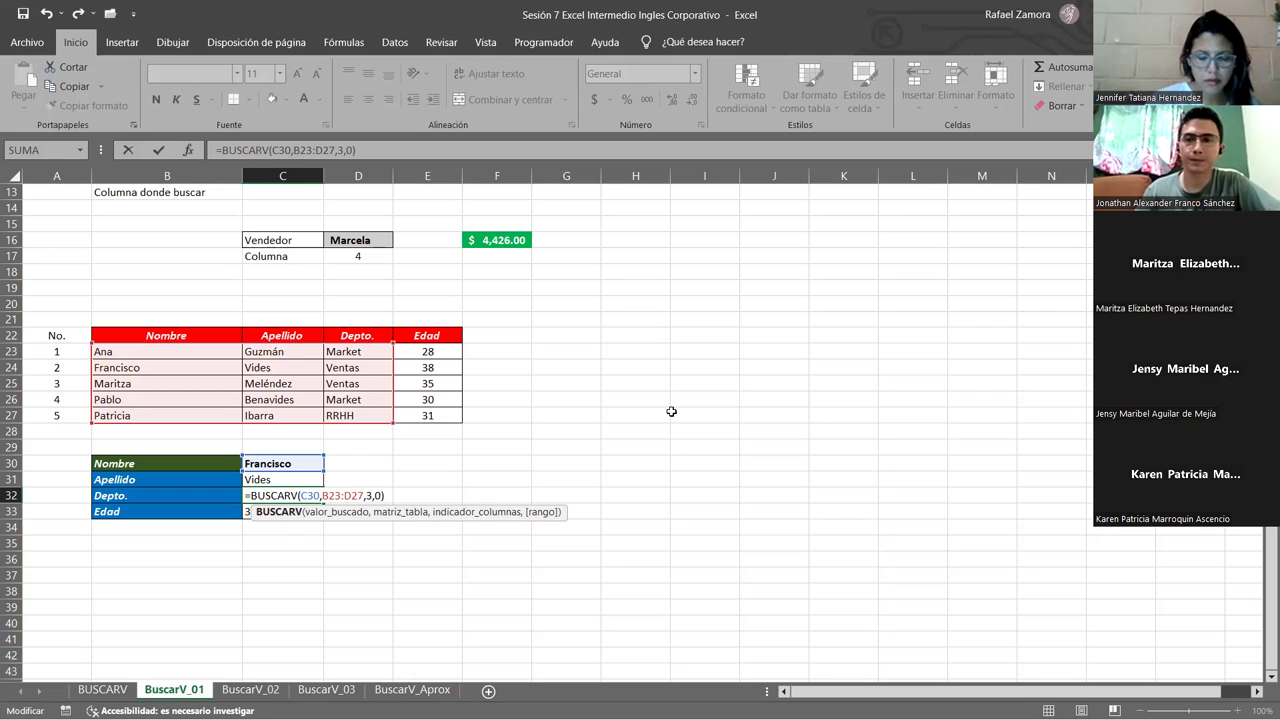
key(Return)
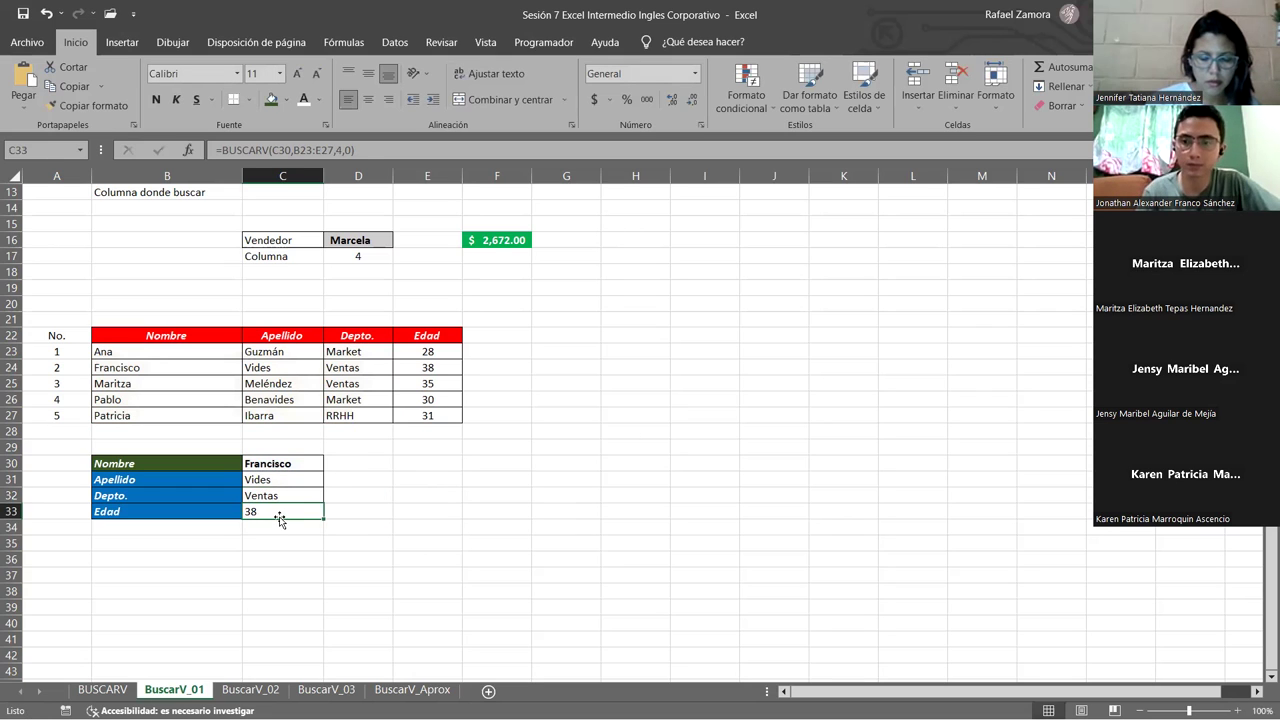
double_click(299, 511)
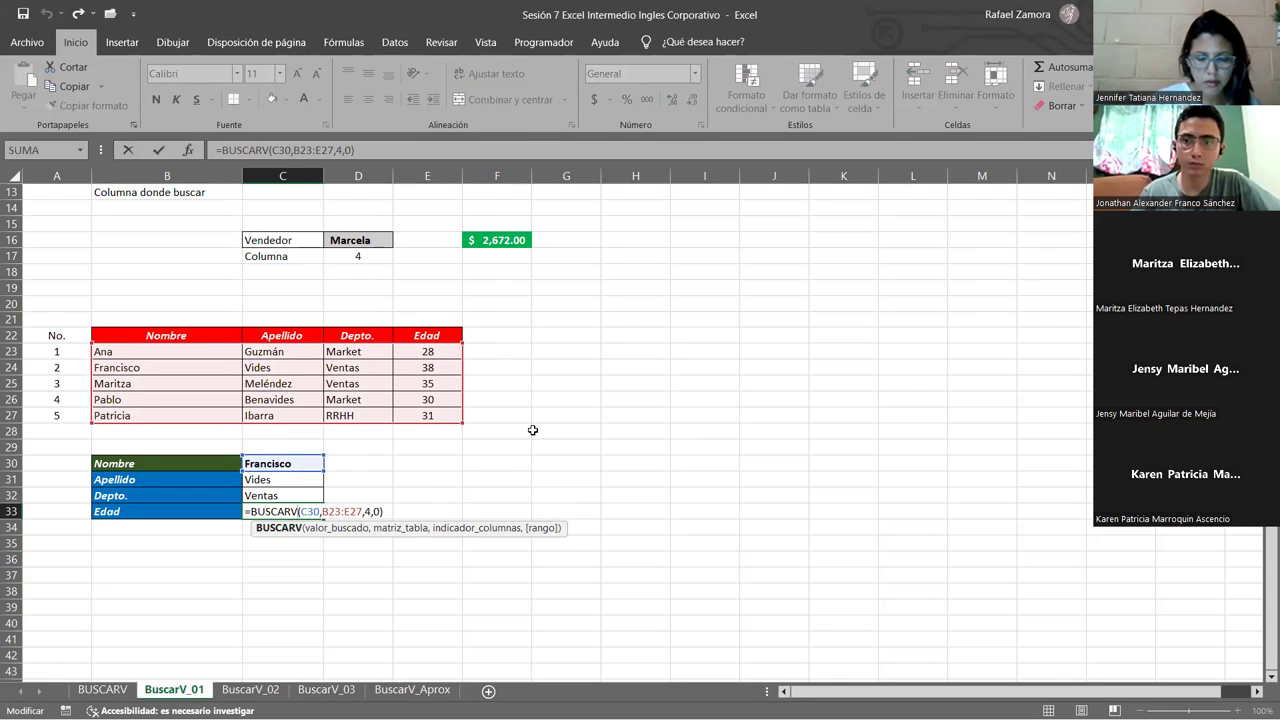
key(Return)
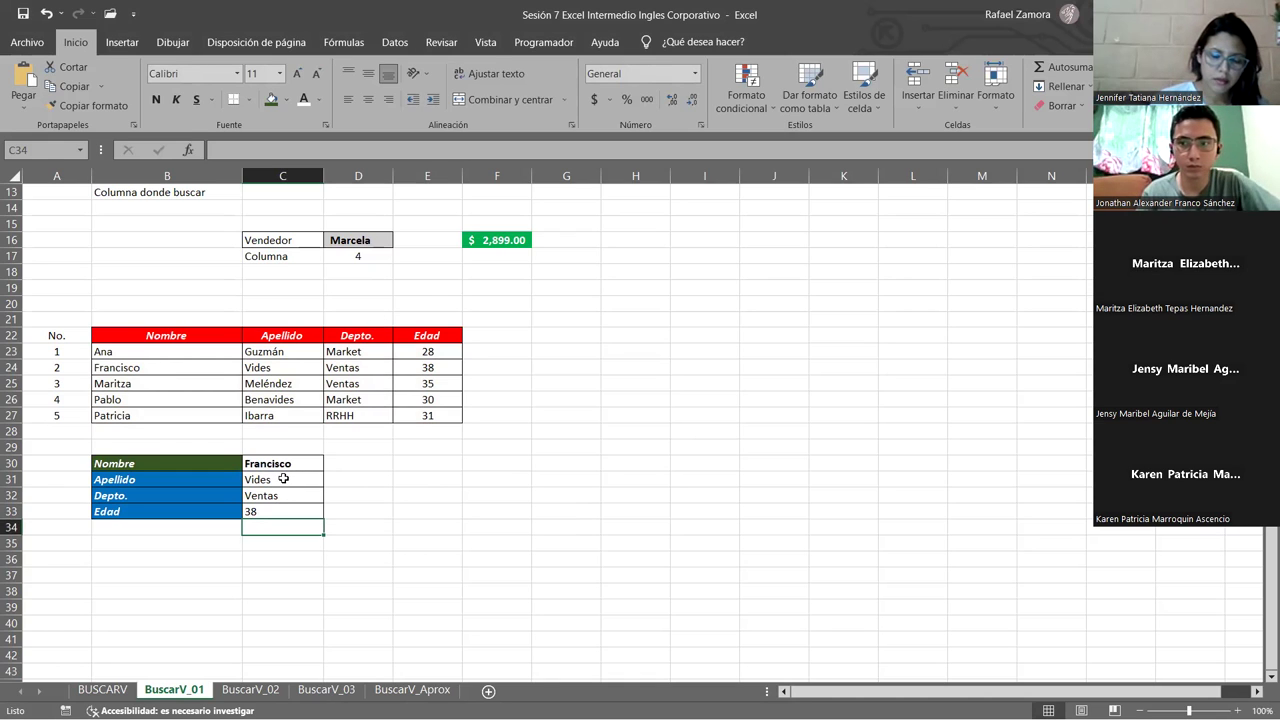
Make C31's lookup use absolute references $C$30 and $B$23:$E$27.
double_click(284, 479)
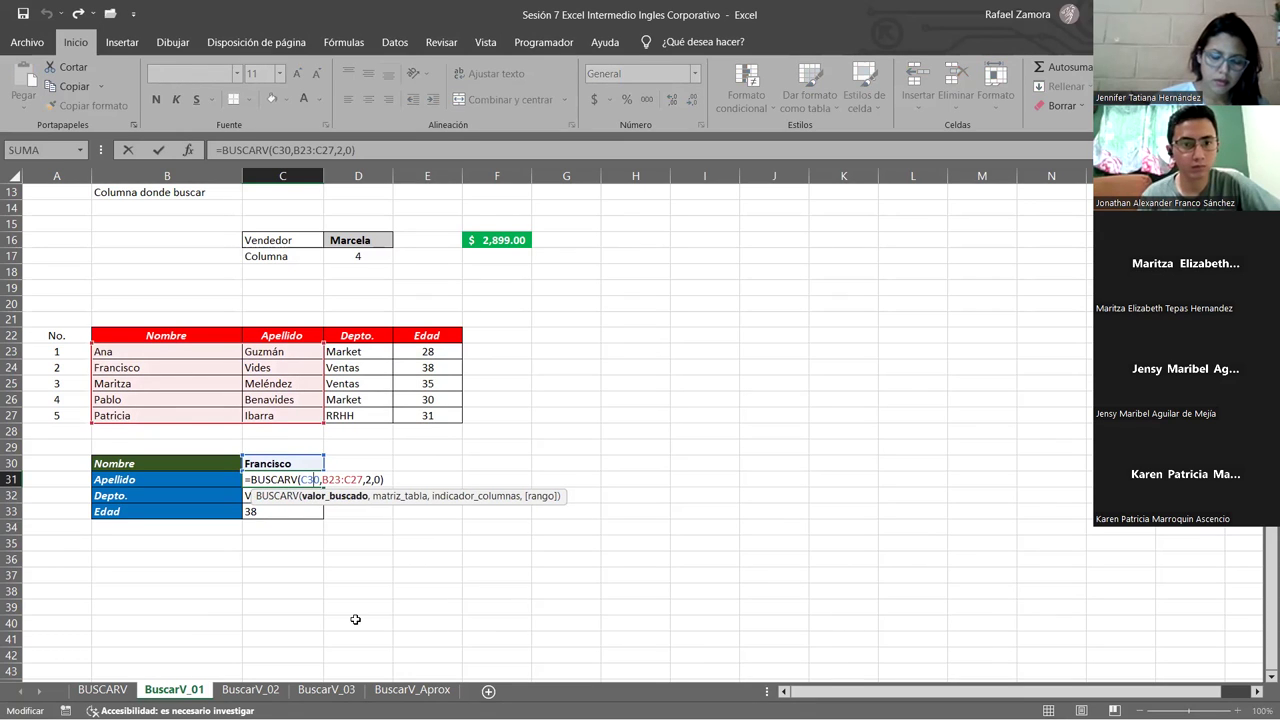
key(F4)
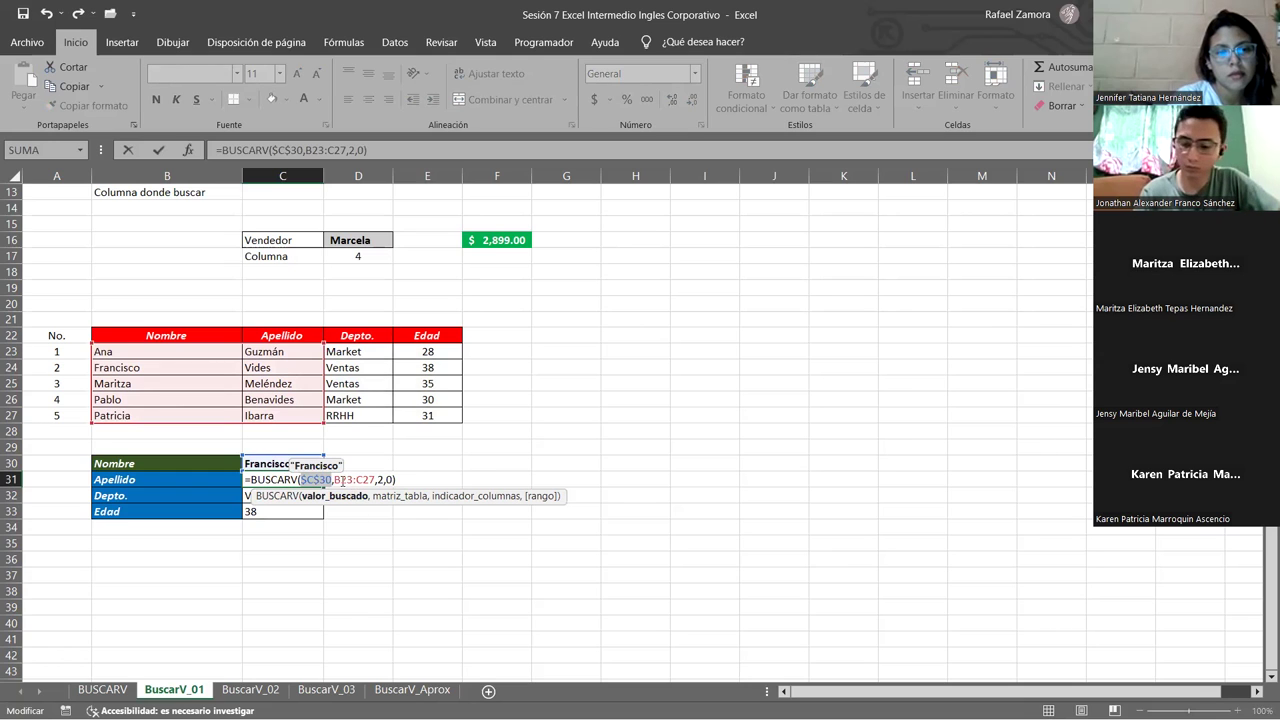
drag(323, 423, 460, 422)
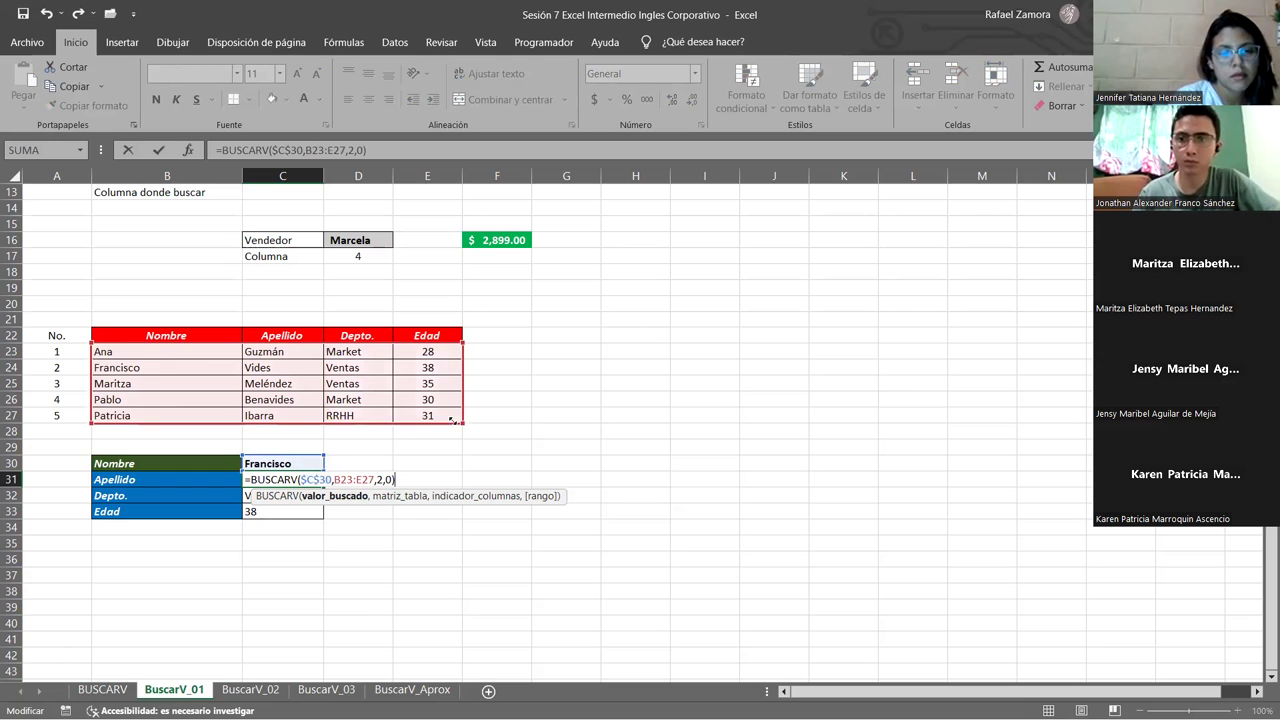
click(366, 479)
key(F4)
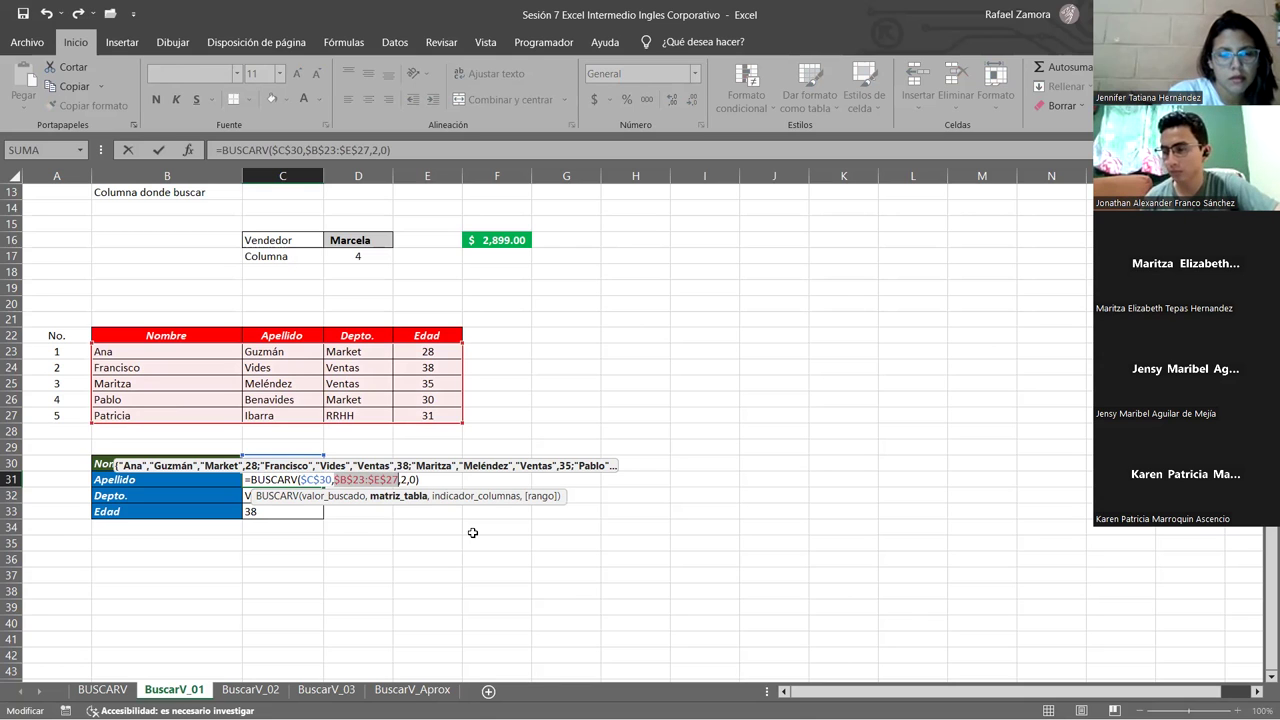
key(Return)
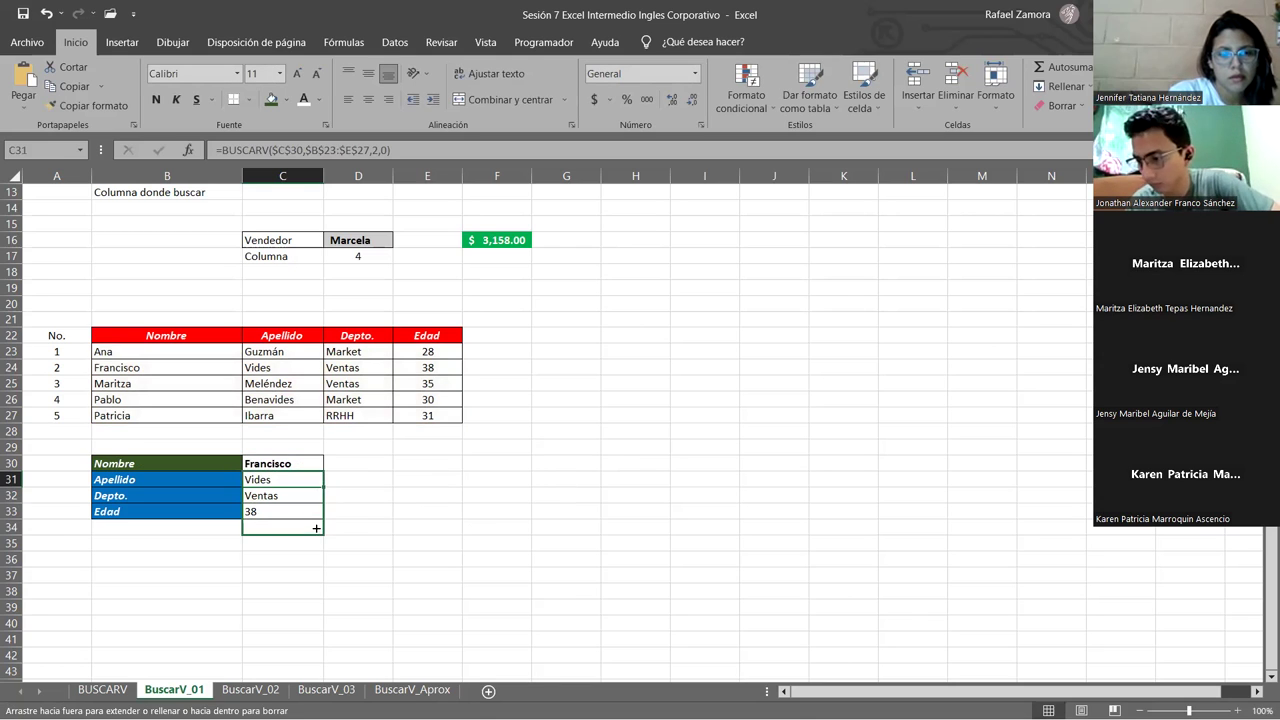
Copy the formula down to C33, with column index 3 for Depto. and 4 for Edad.
drag(316, 528, 316, 514)
double_click(300, 495)
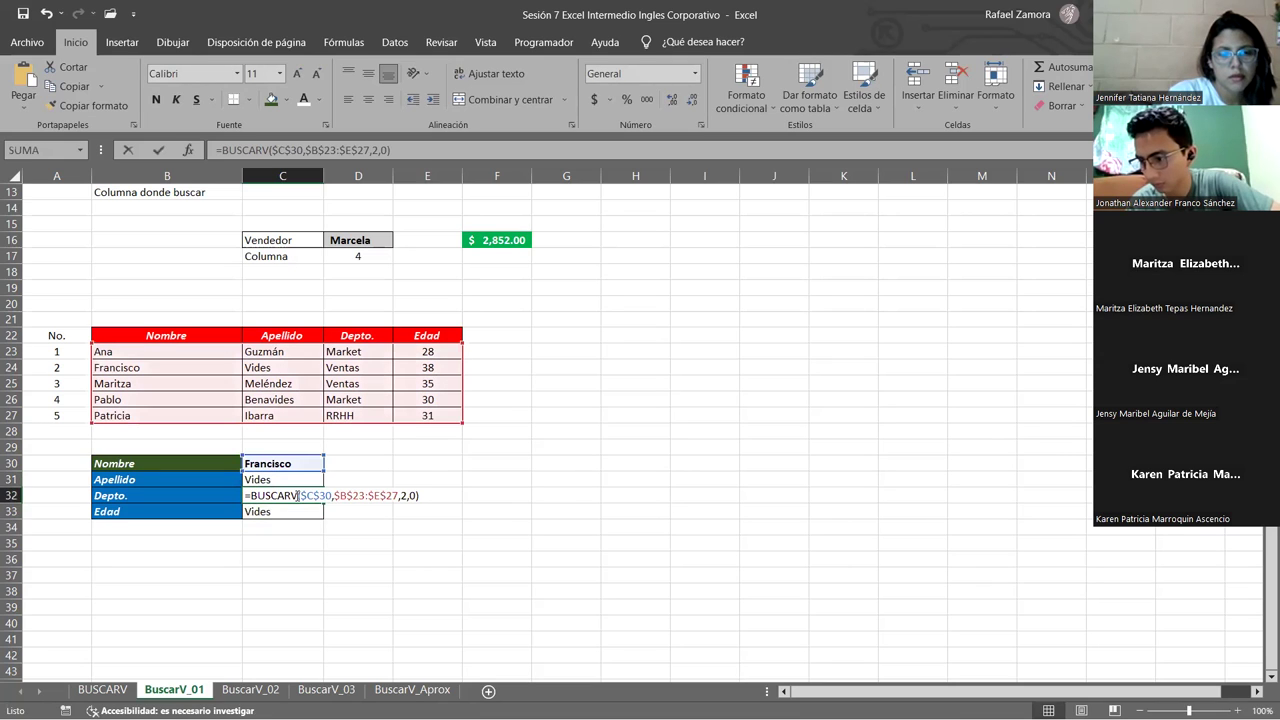
click(404, 495)
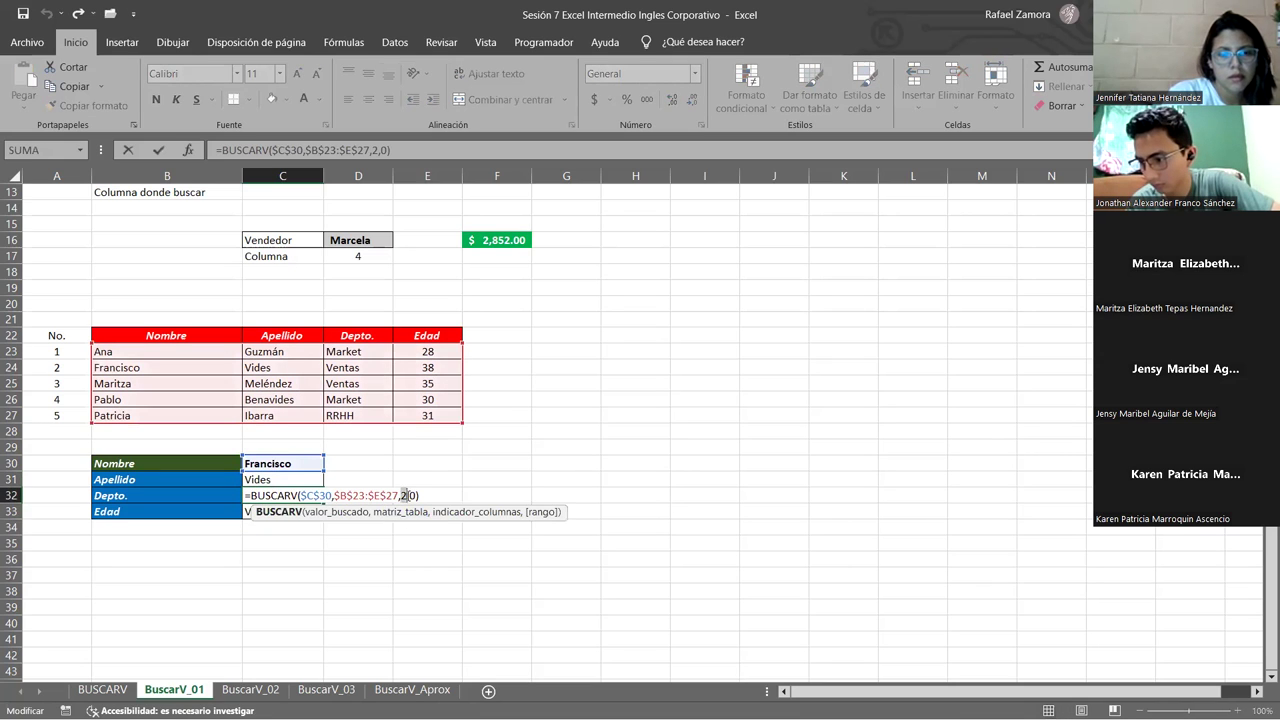
text(3)
key(Return)
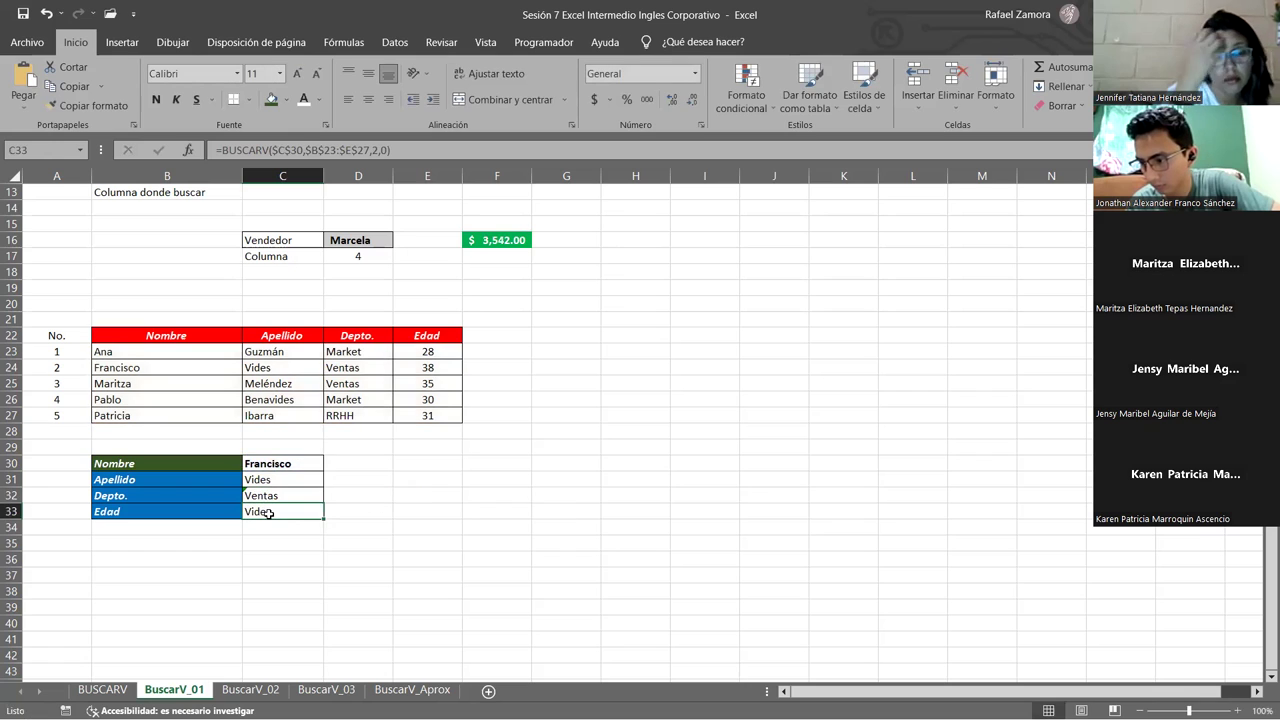
double_click(273, 512)
click(402, 511)
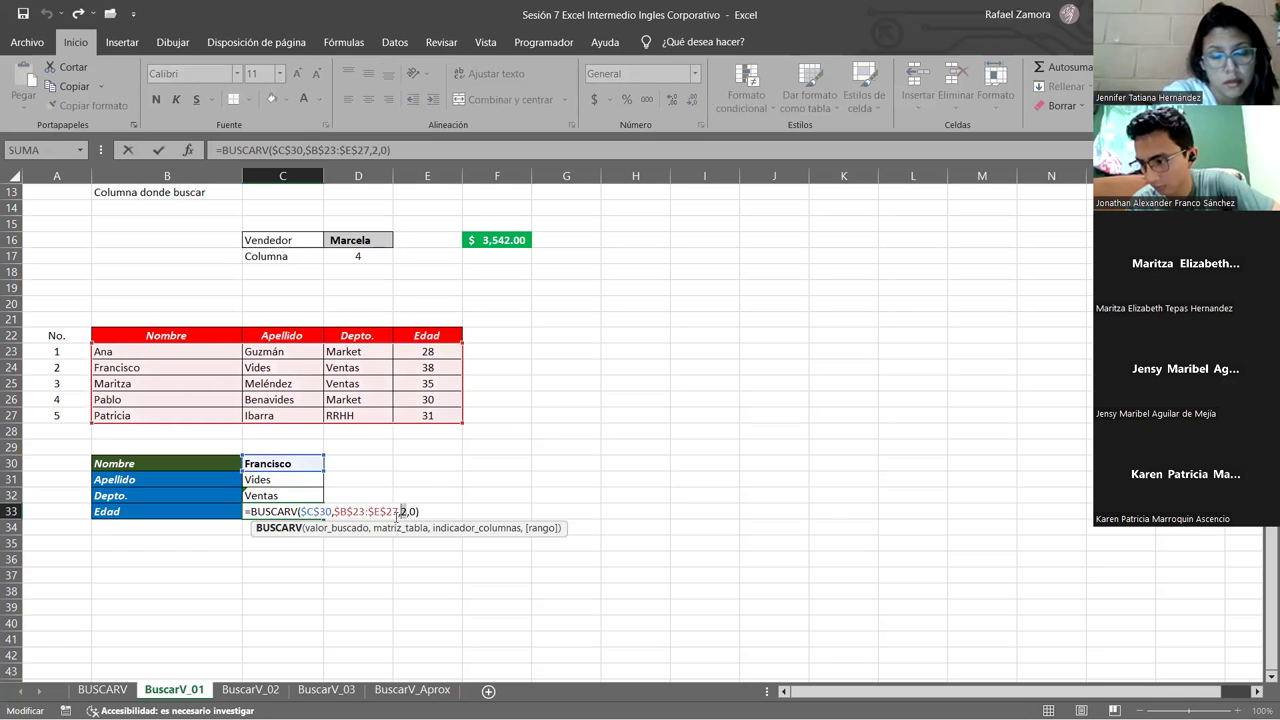
key(BackSpace)
text(4)
key(Return)
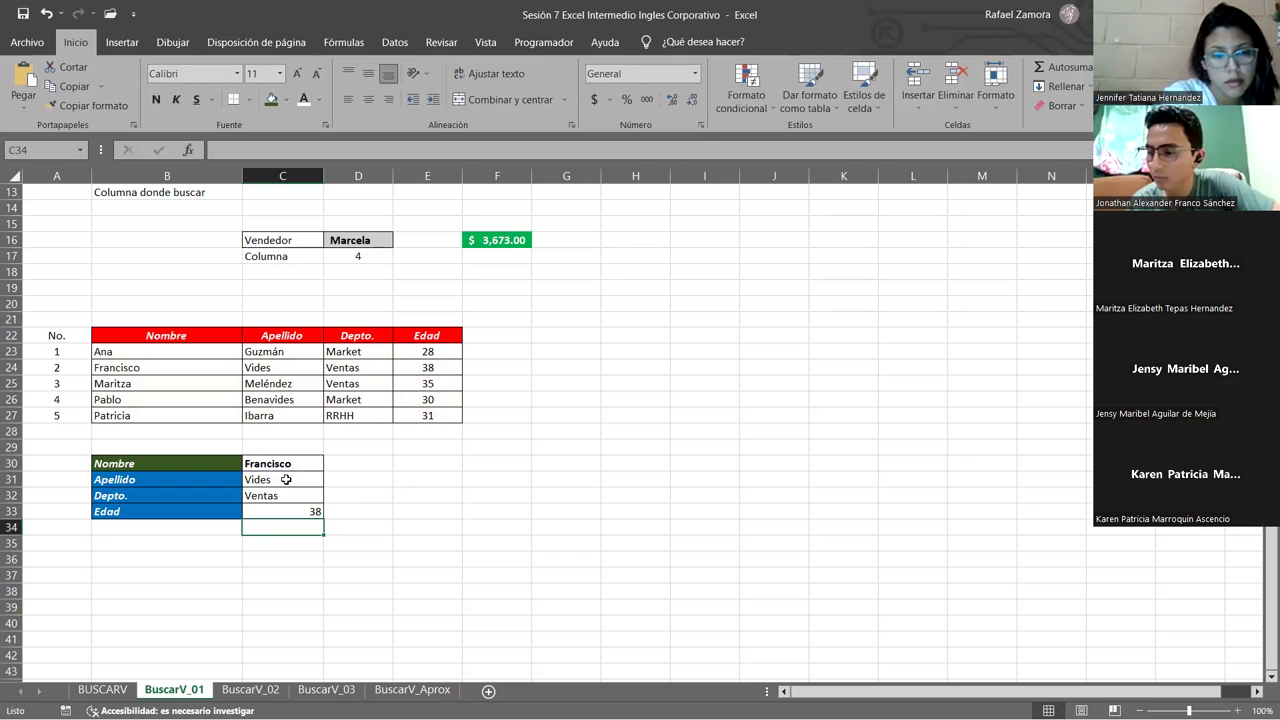
Centre the lookup results in C30:C33.
drag(289, 463, 300, 510)
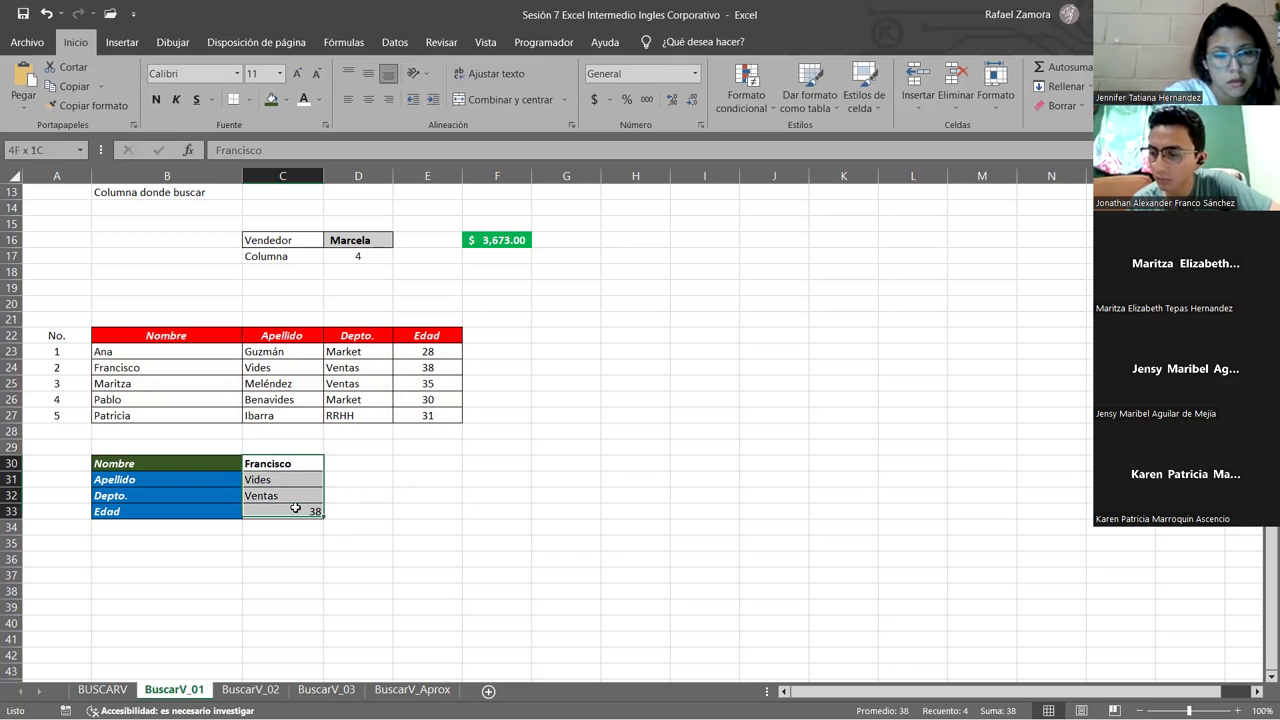
click(368, 99)
click(649, 476)
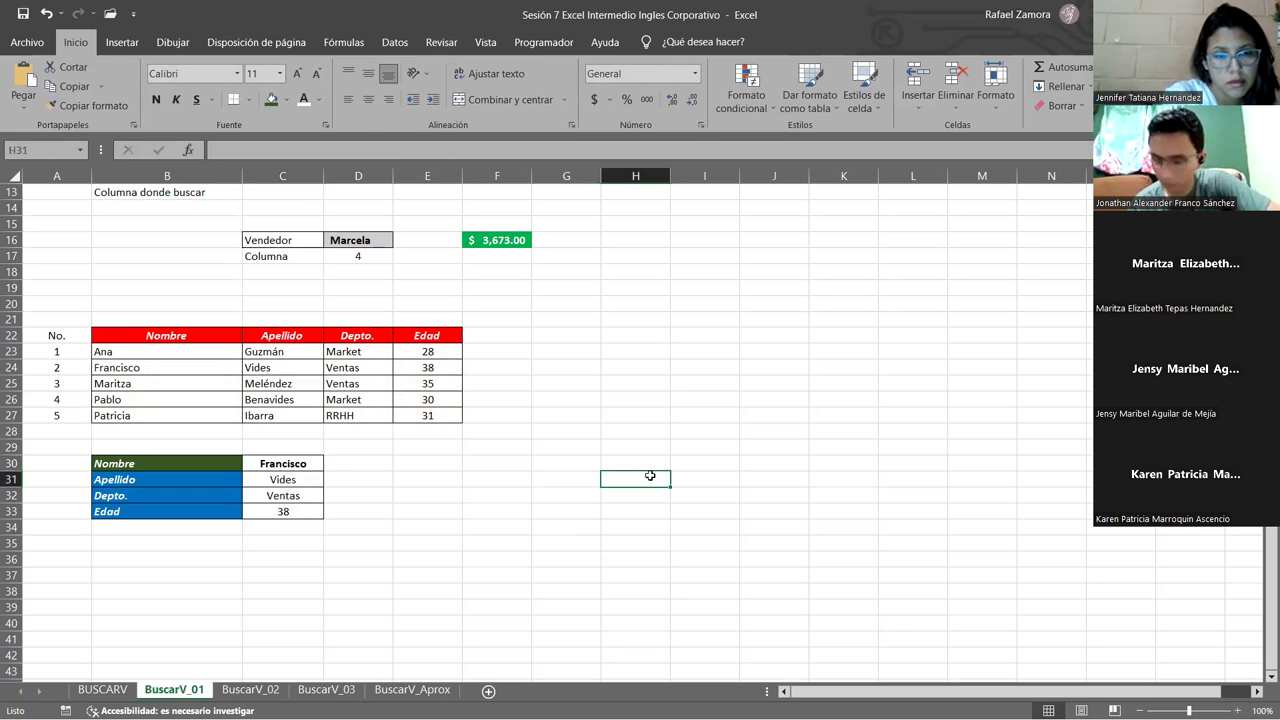
click(218, 175)
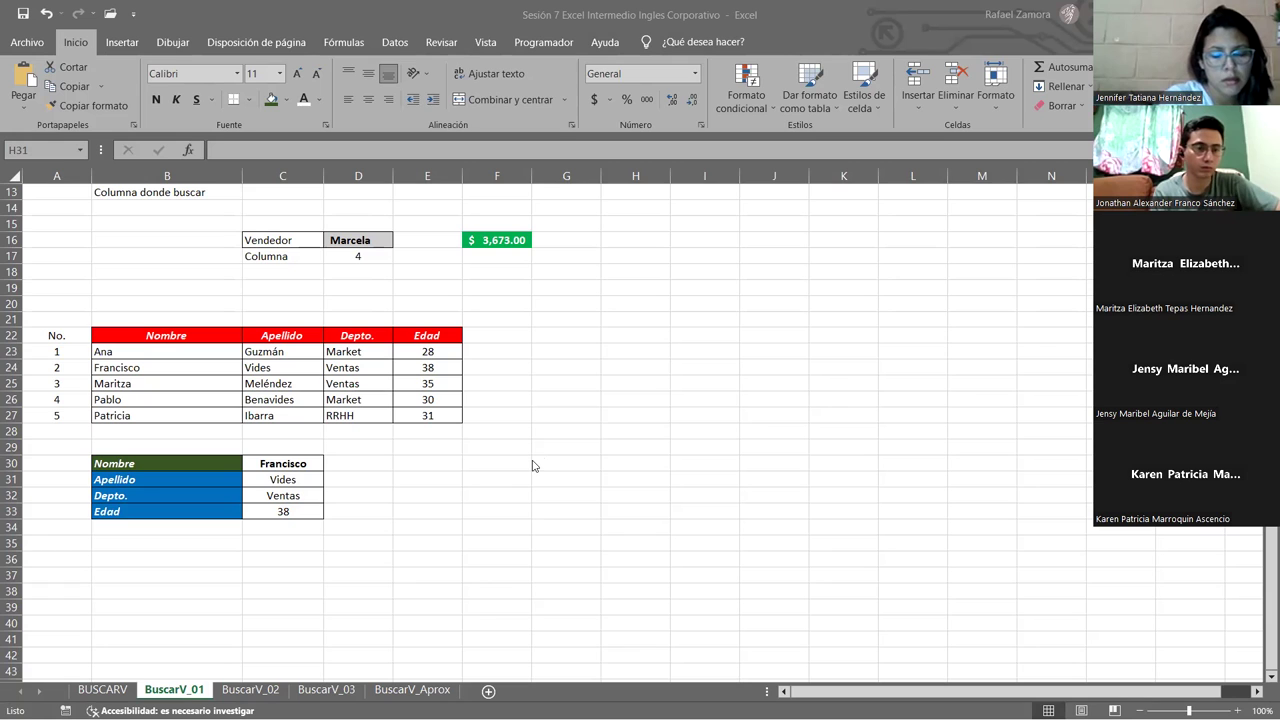
Review C31's formula without changing it, then move to empty cell F28.
double_click(288, 481)
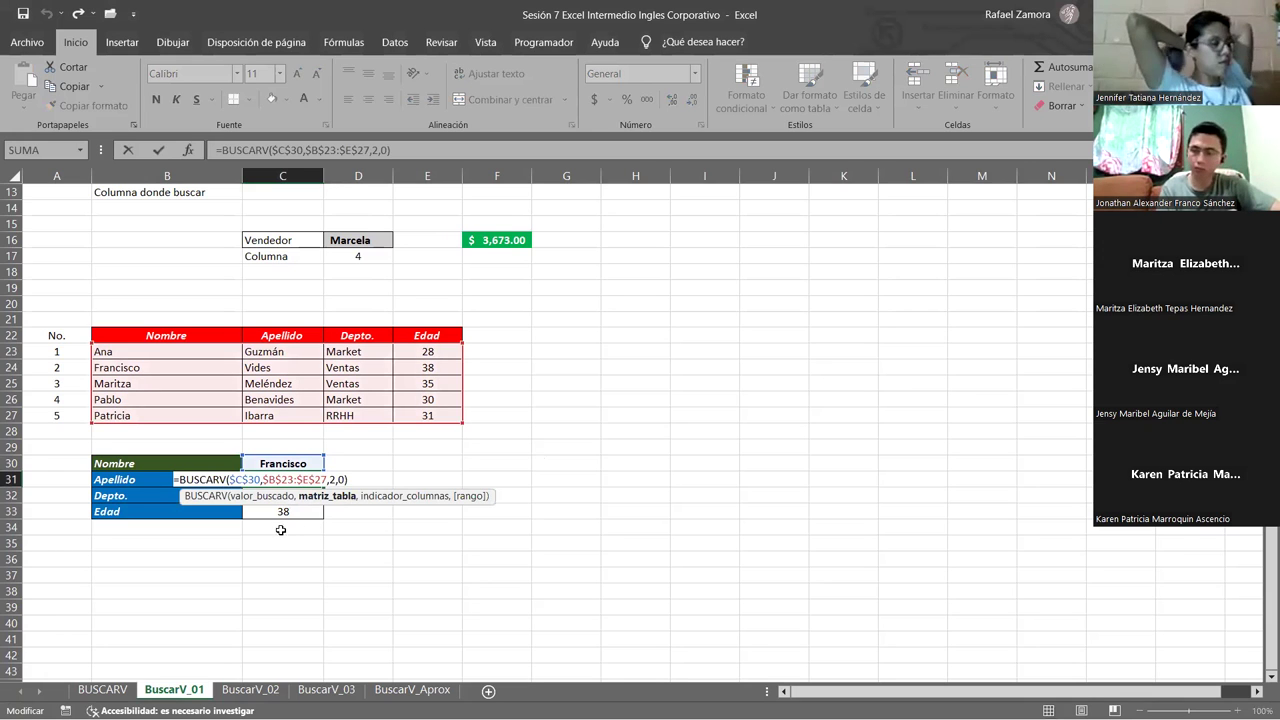
click(518, 484)
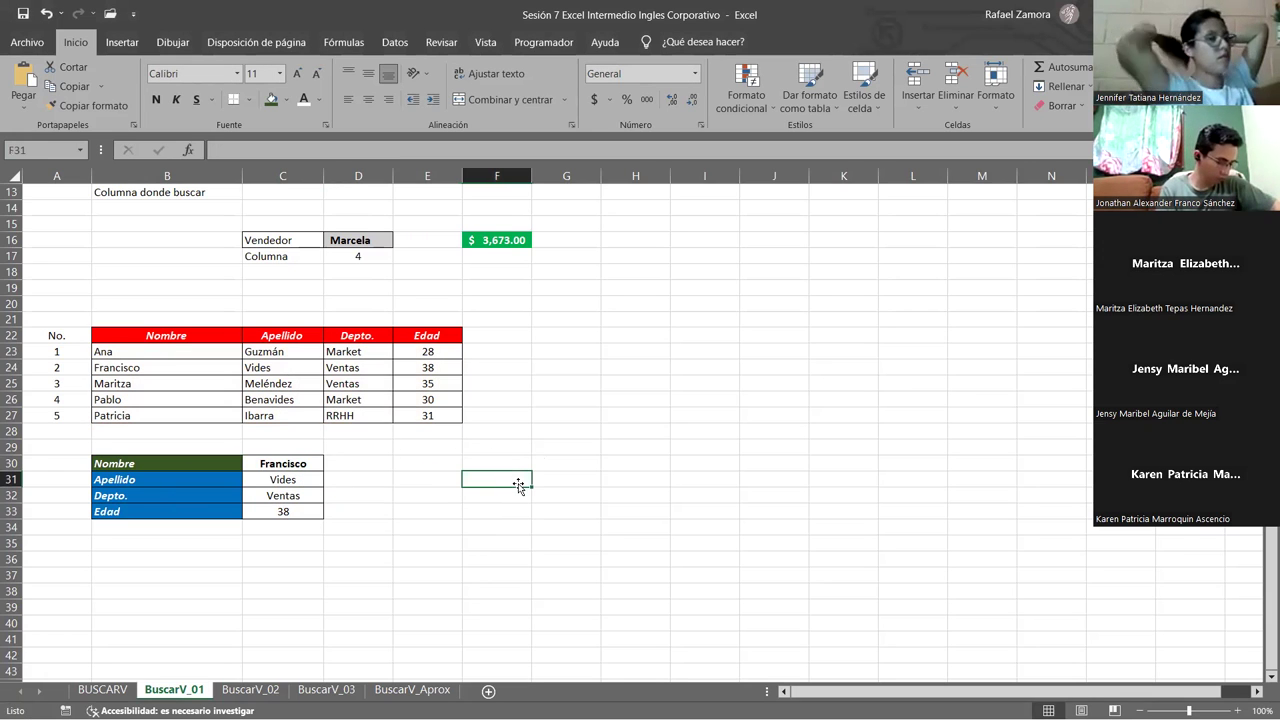
click(517, 429)
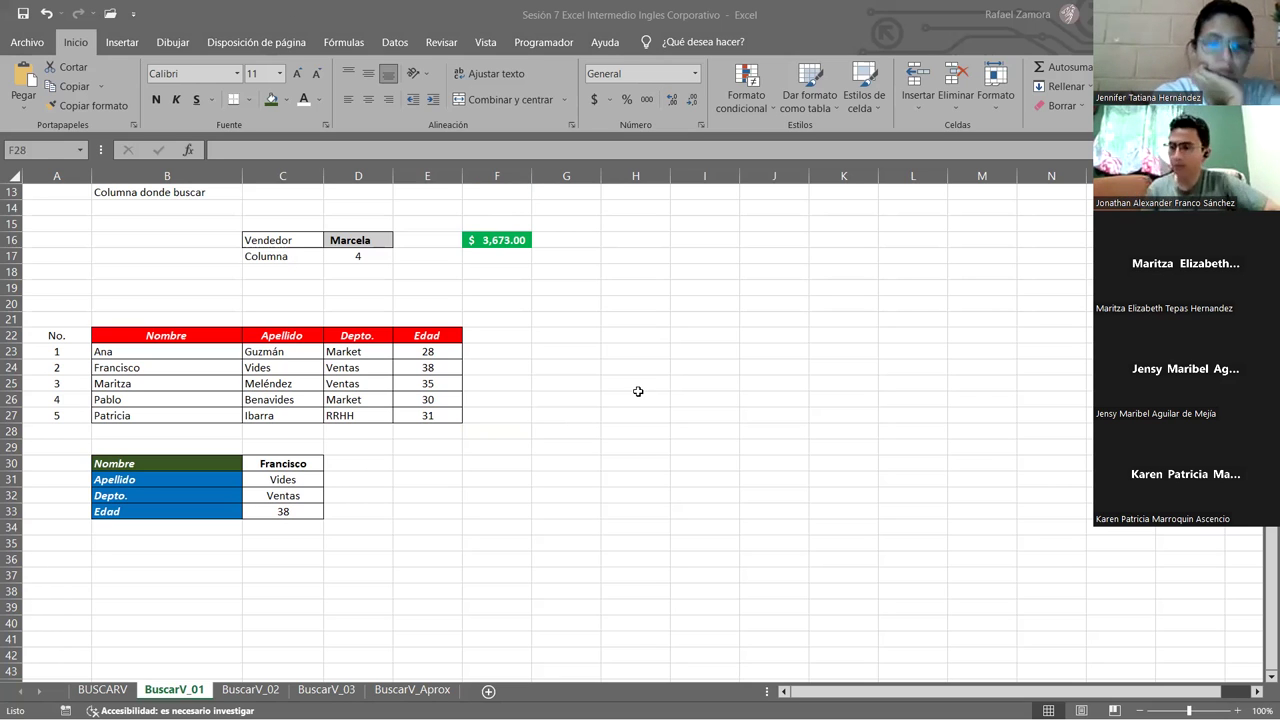
scroll(637, 391, up, 4)
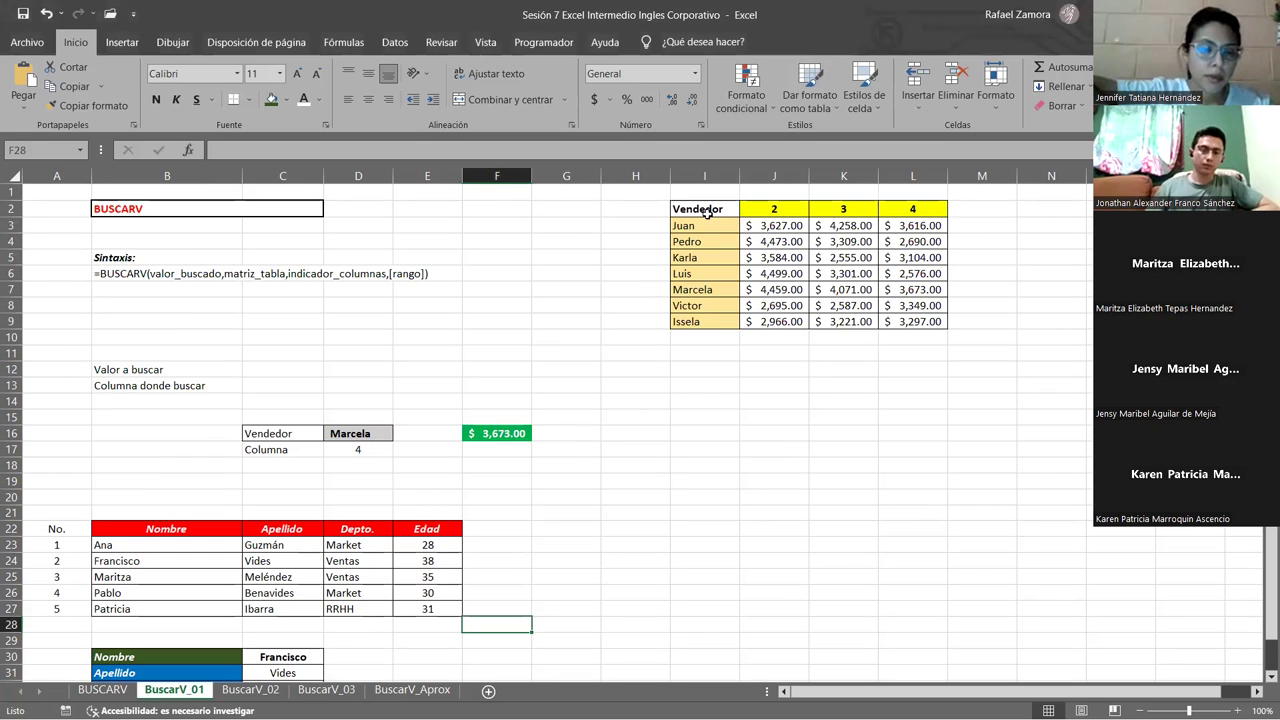
click(765, 211)
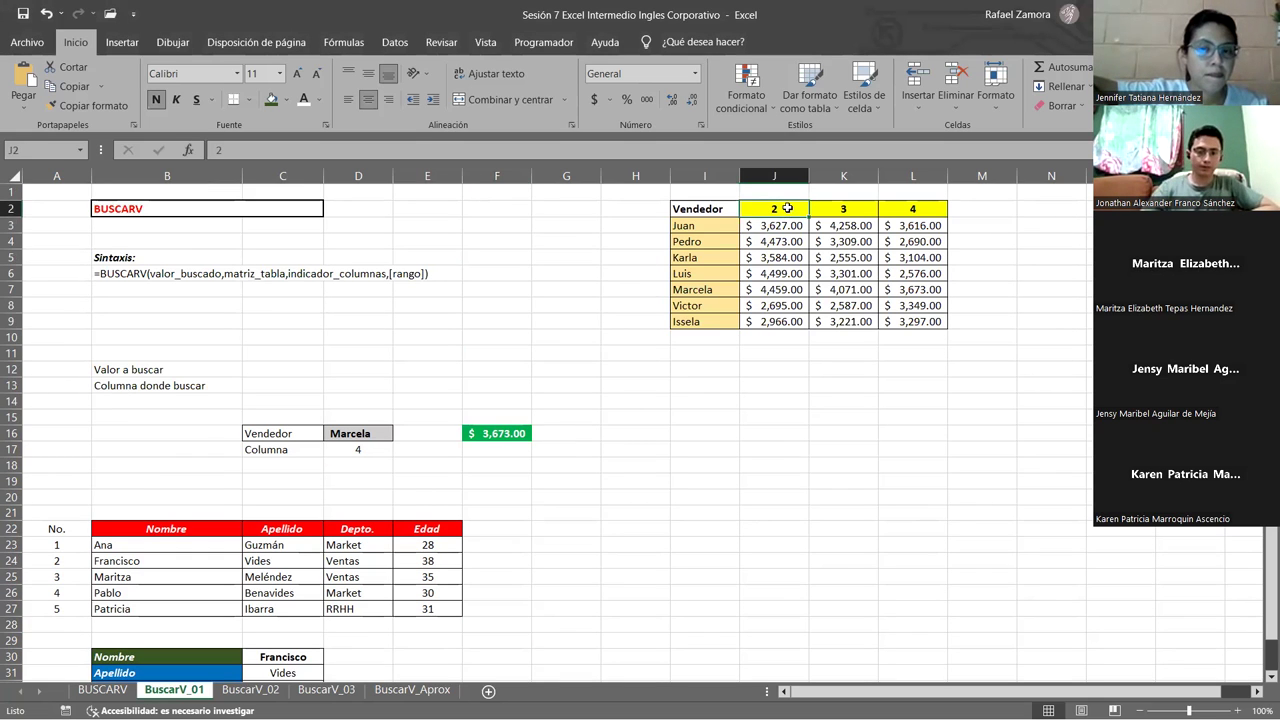
click(822, 208)
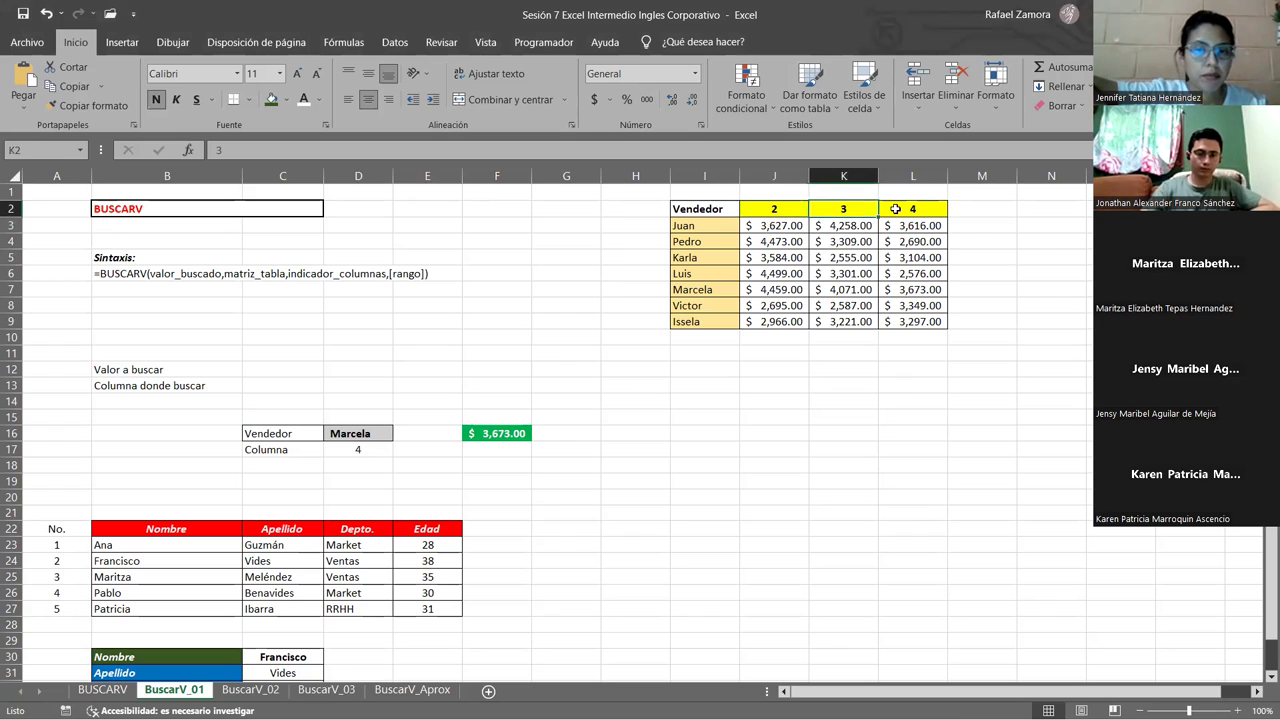
click(890, 208)
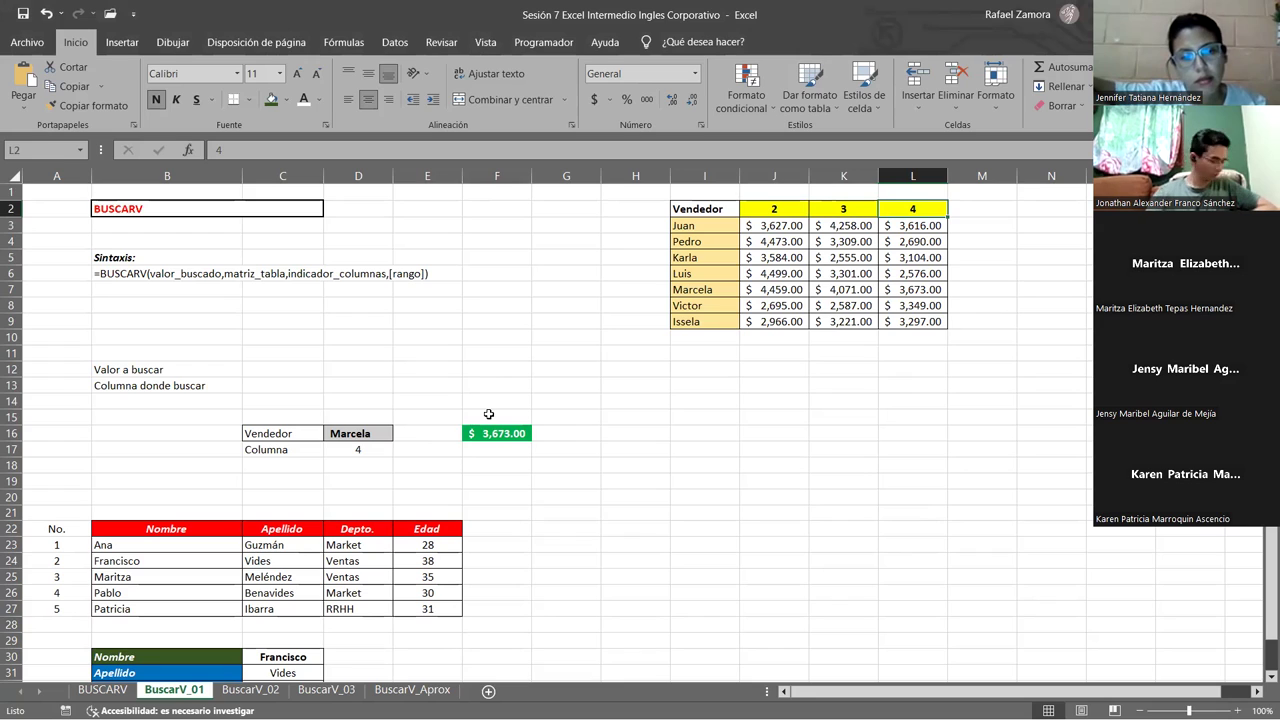
click(367, 449)
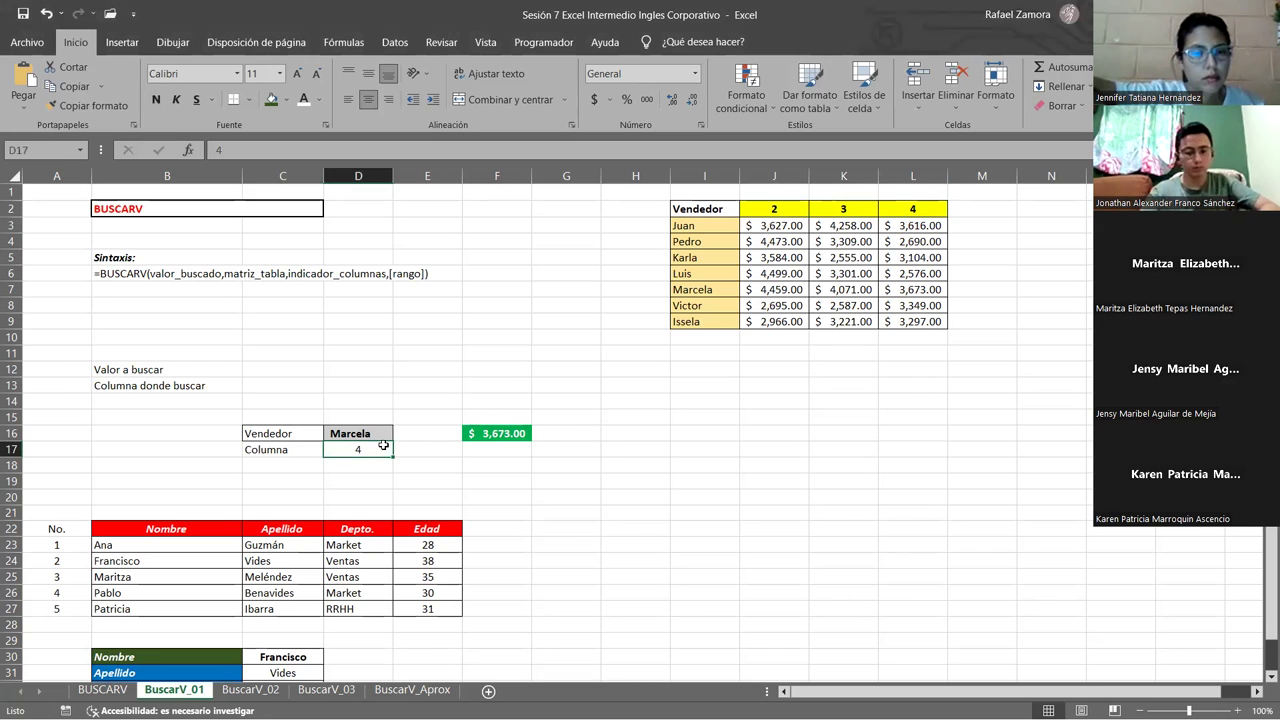
click(529, 436)
double_click(528, 433)
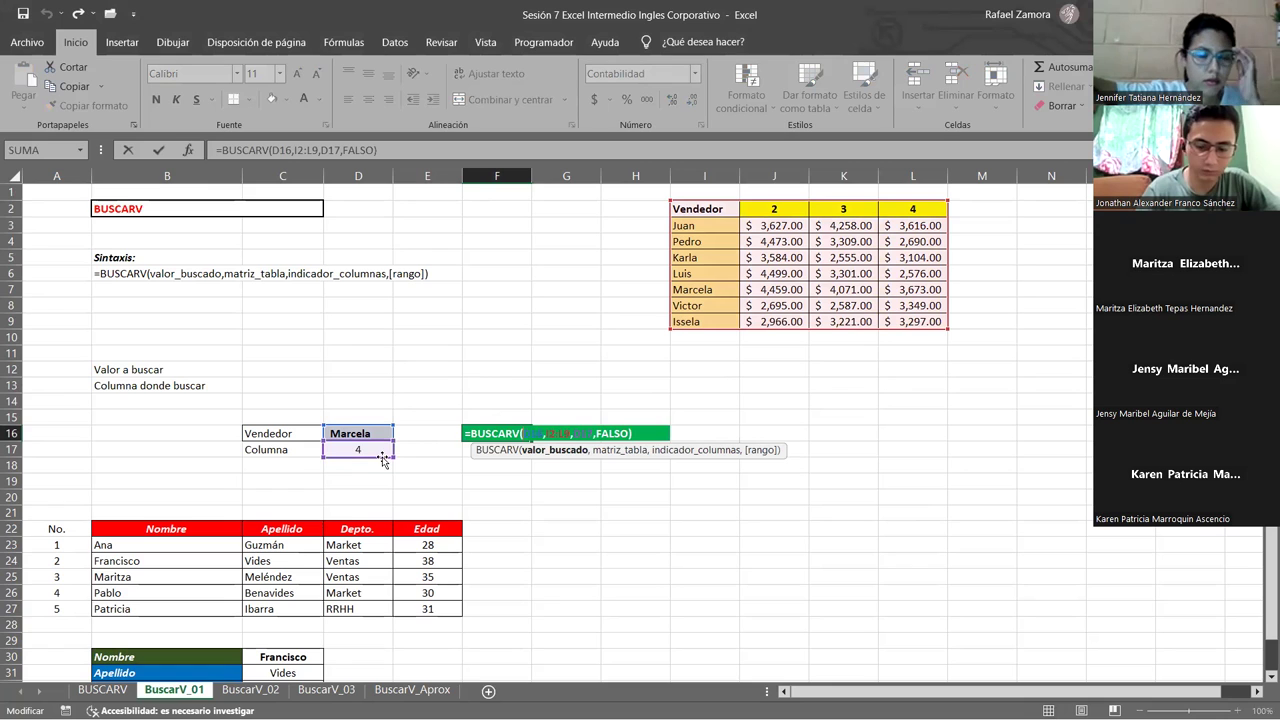
key(ctrl+Return)
scroll(298, 637, down, 1)
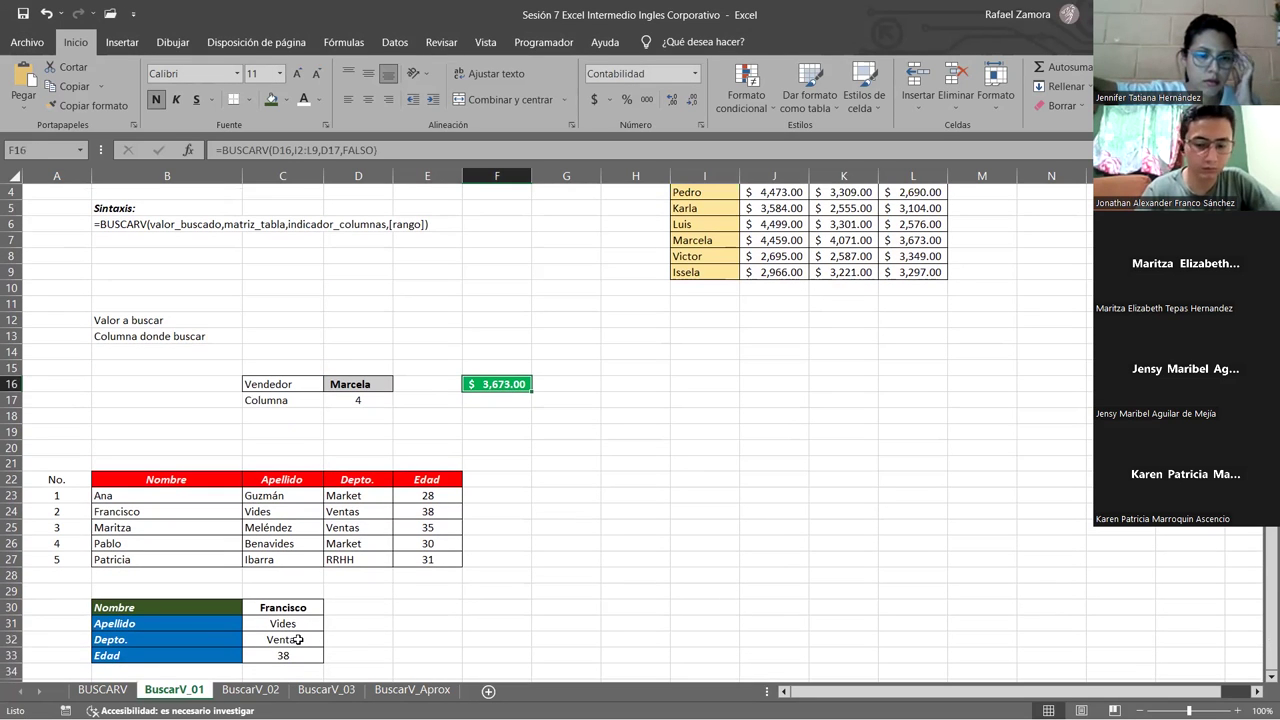
double_click(298, 637)
scroll(354, 621, down, 1)
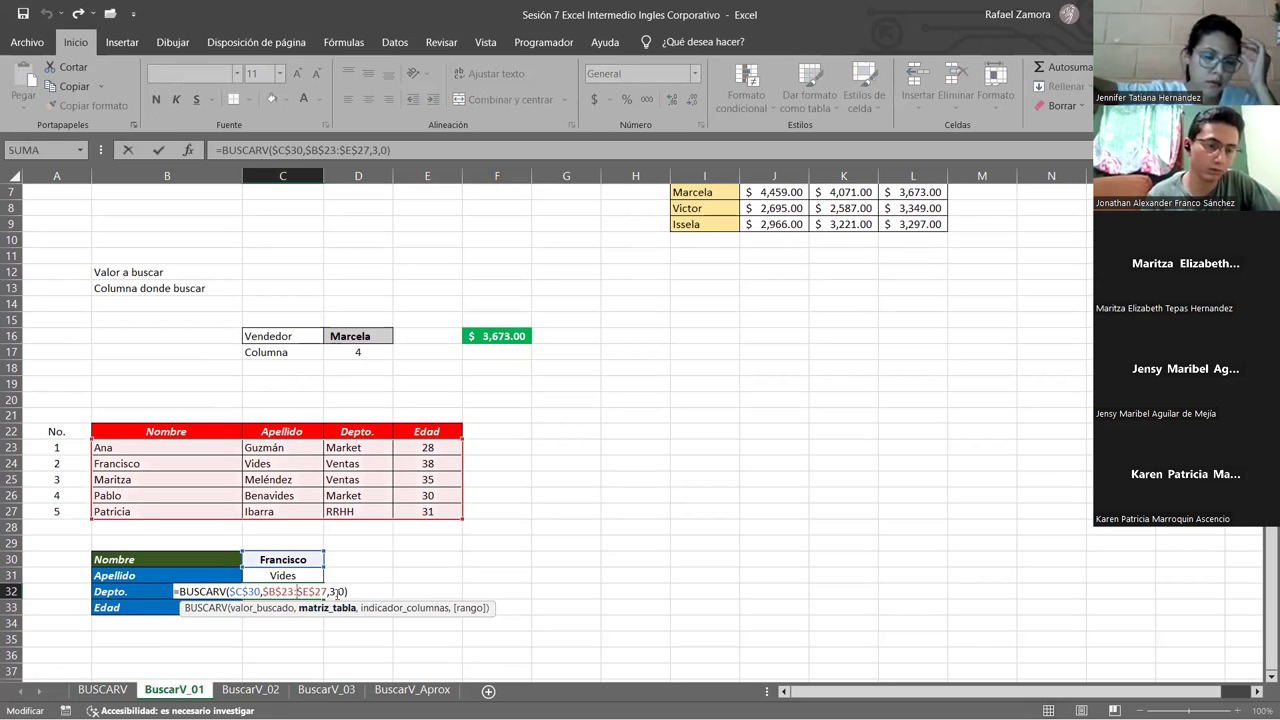
key(Escape)
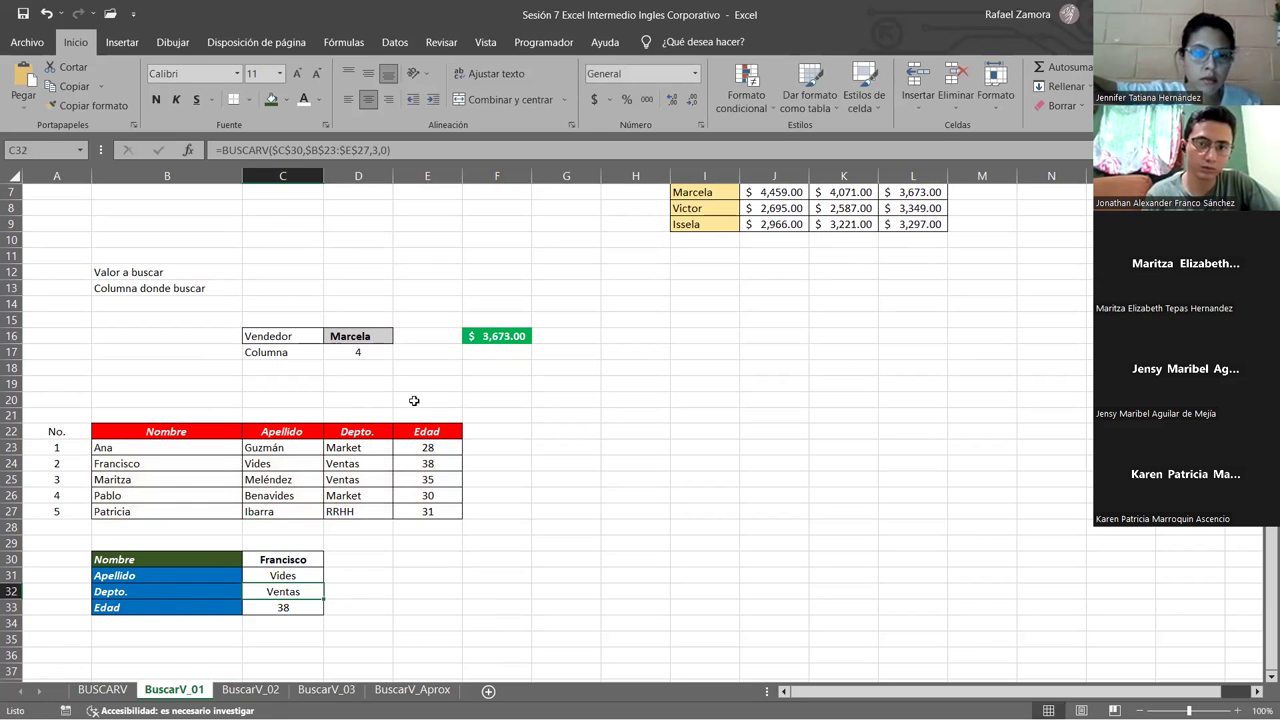
scroll(600, 397, up, 2)
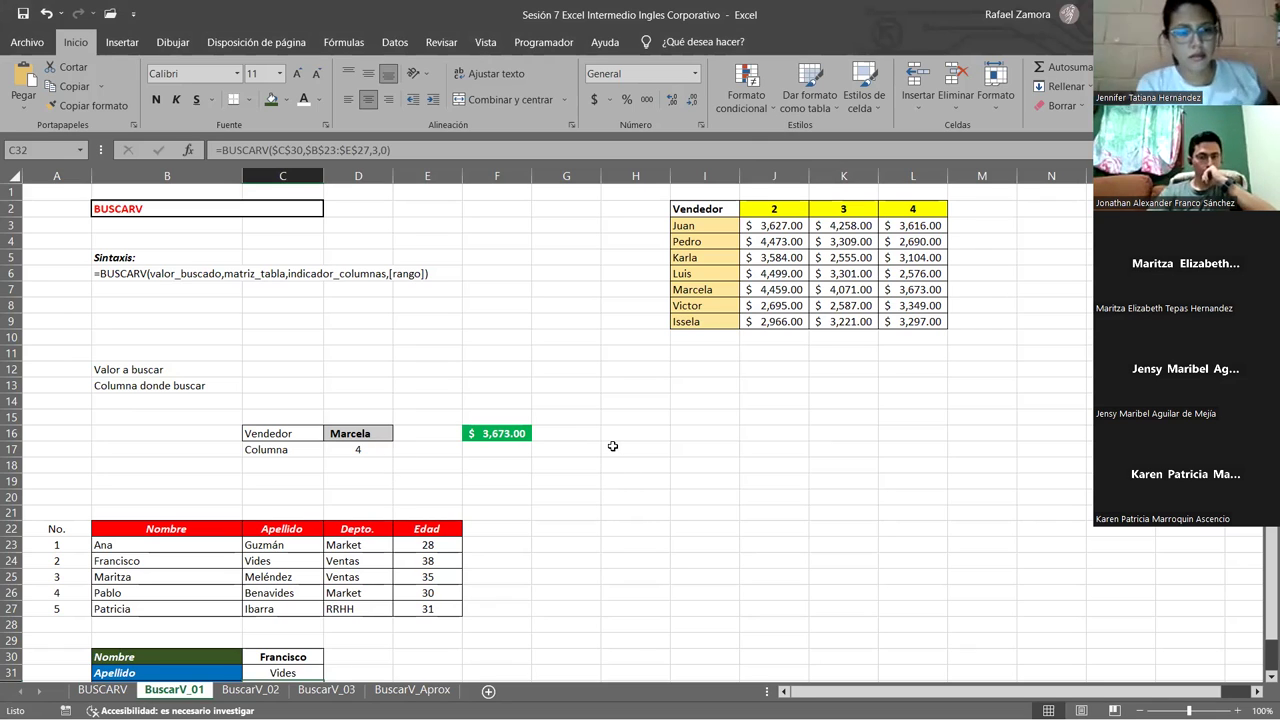
Scroll down and back up to review the BuscarV_01 sheet and its F16 lookup.
scroll(613, 446, down, 1)
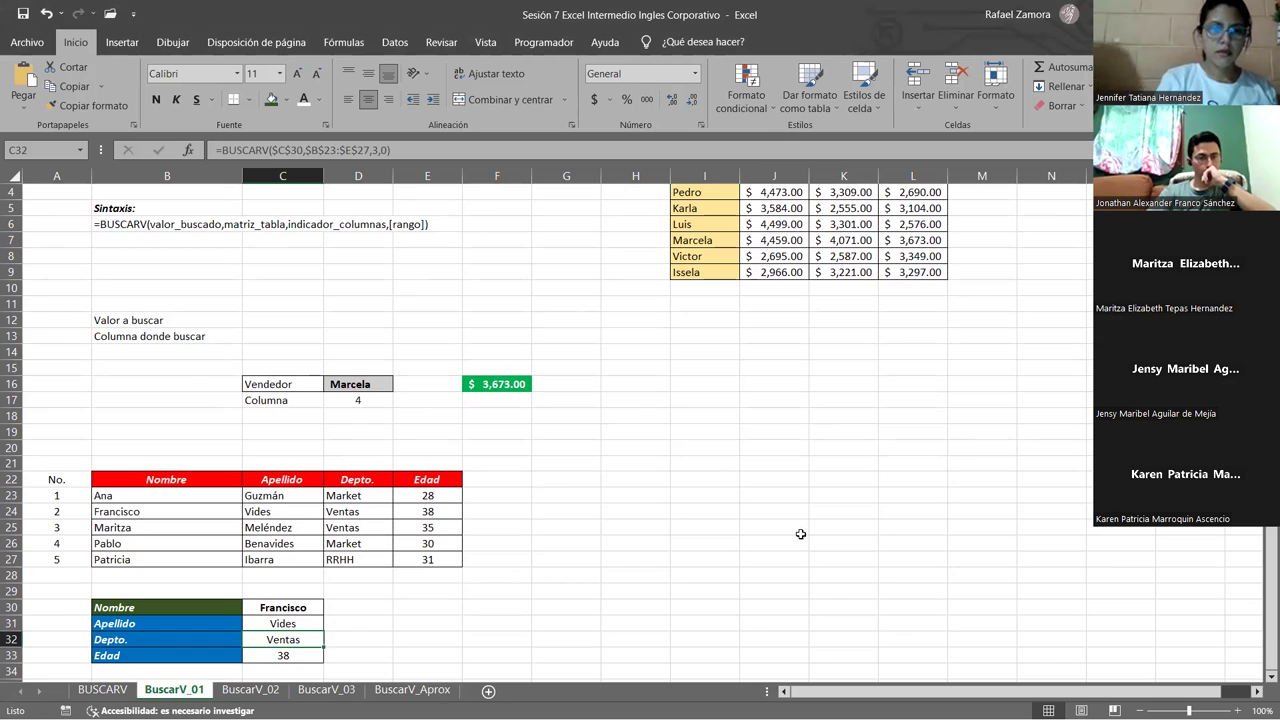
scroll(543, 424, up, 1)
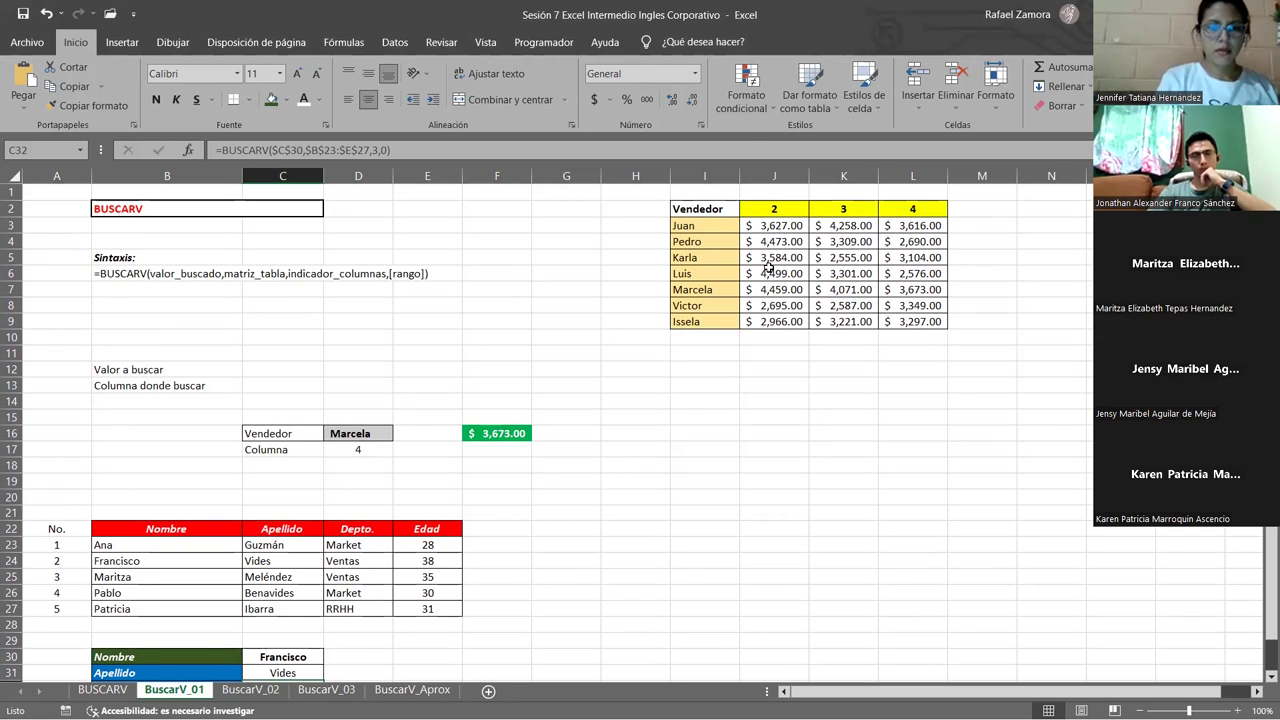
Title the month columns J2:L2 Enero, Febrero and Marzo using the fill series.
click(782, 192)
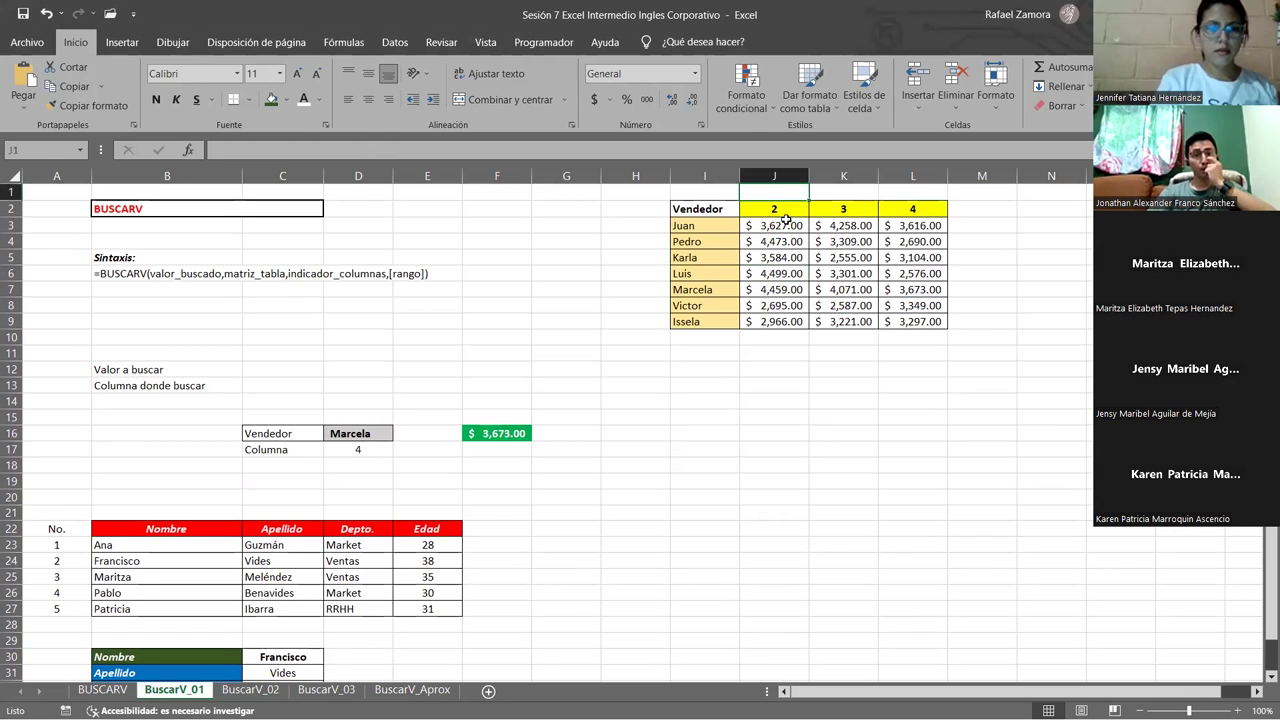
click(774, 208)
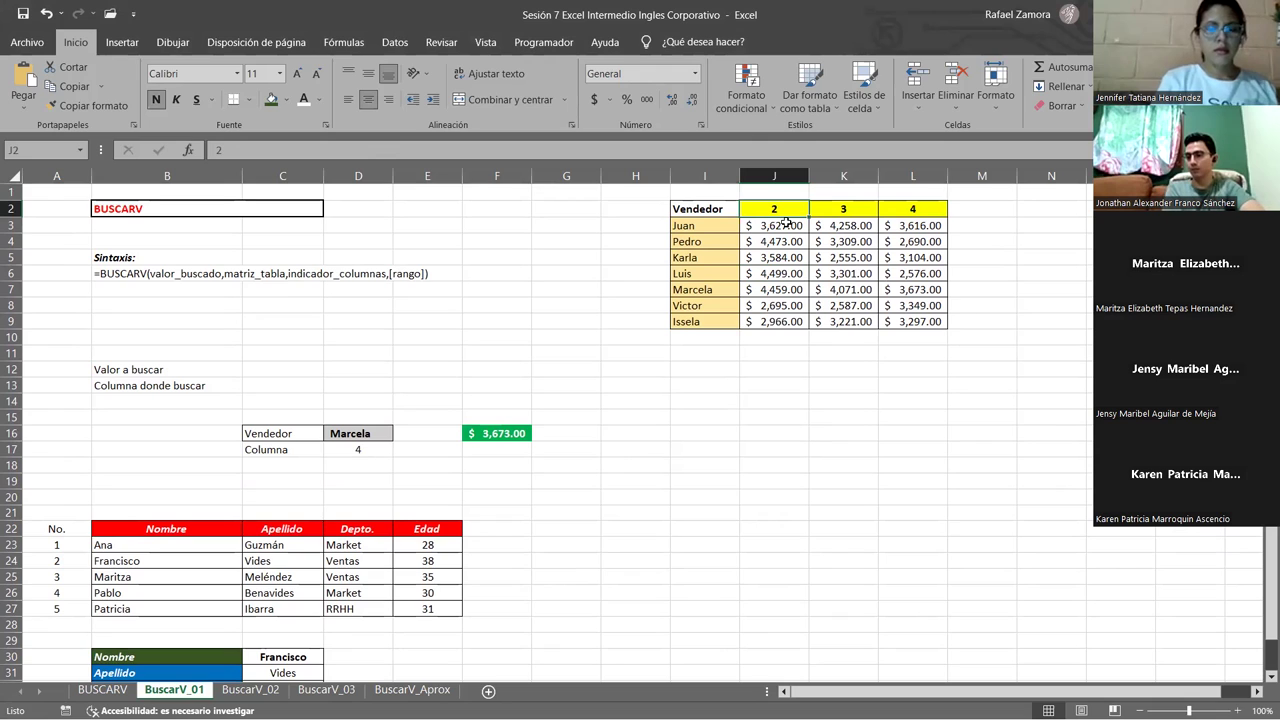
text(Enero)
key(Tab)
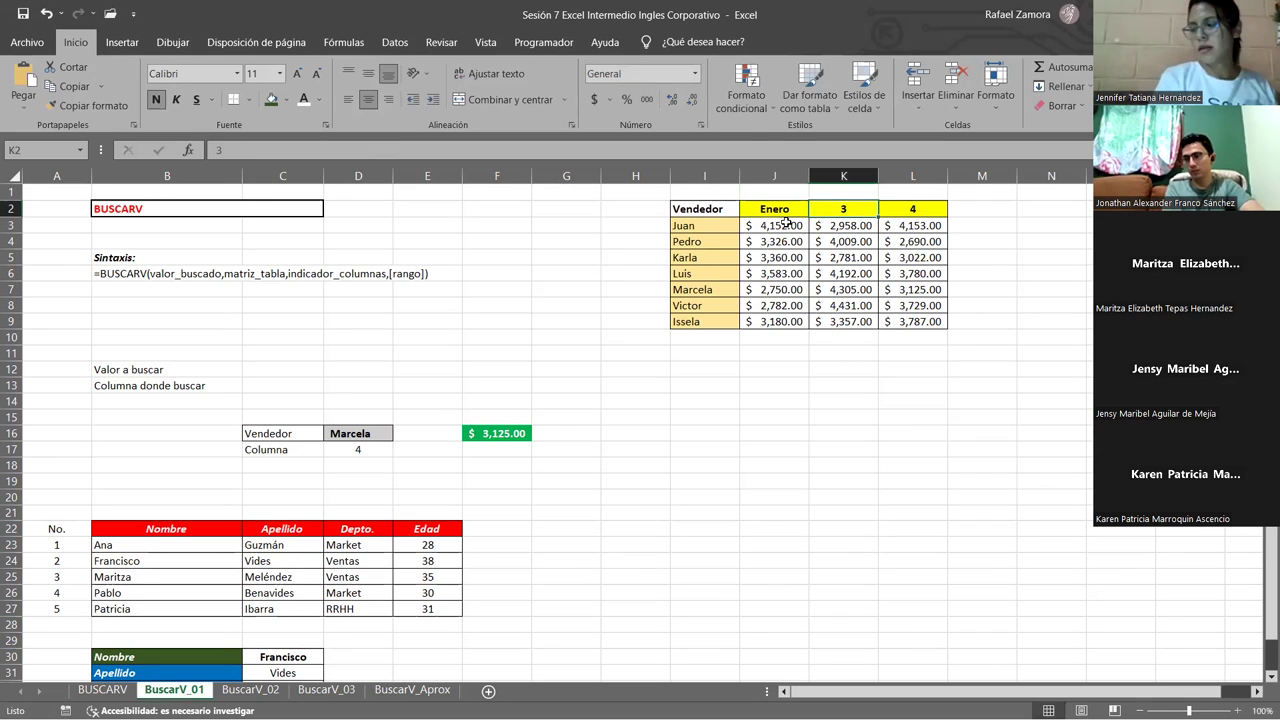
click(785, 210)
drag(808, 216, 895, 216)
click(805, 446)
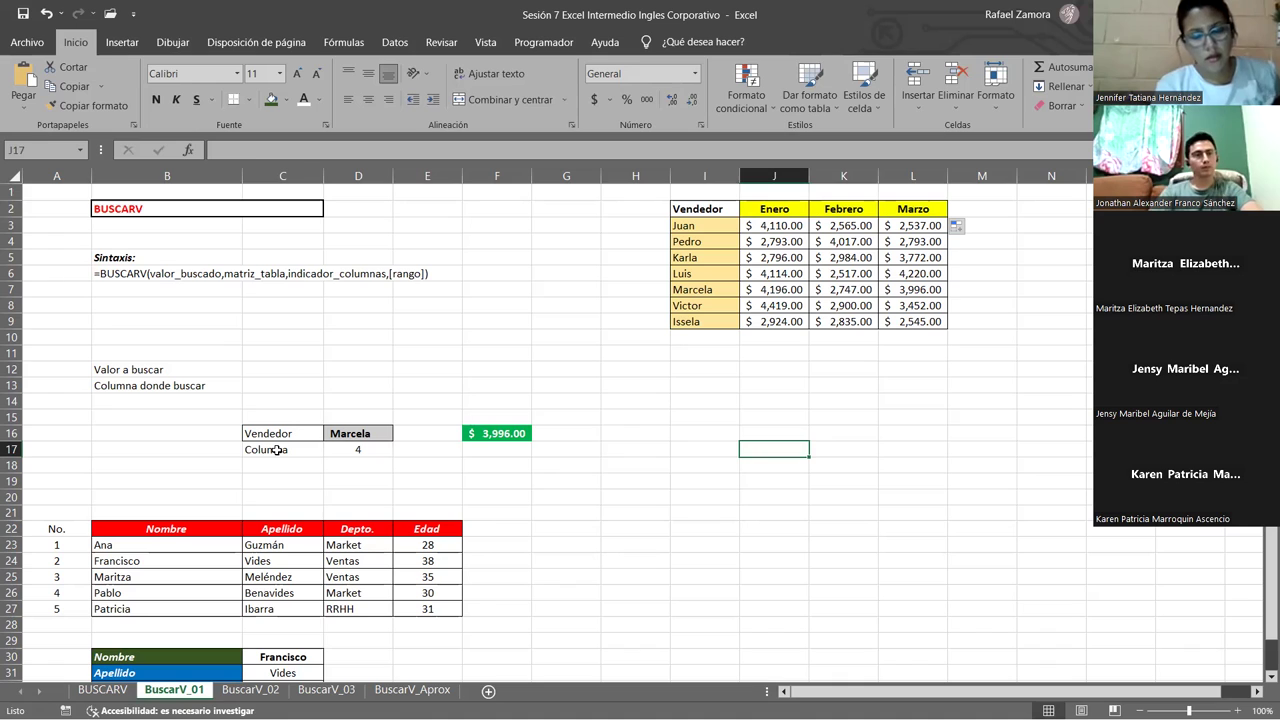
Relabel C17 as Mes with bold Febrero in D17, and start =buscarv( in F16.
click(277, 451)
text(Mes)
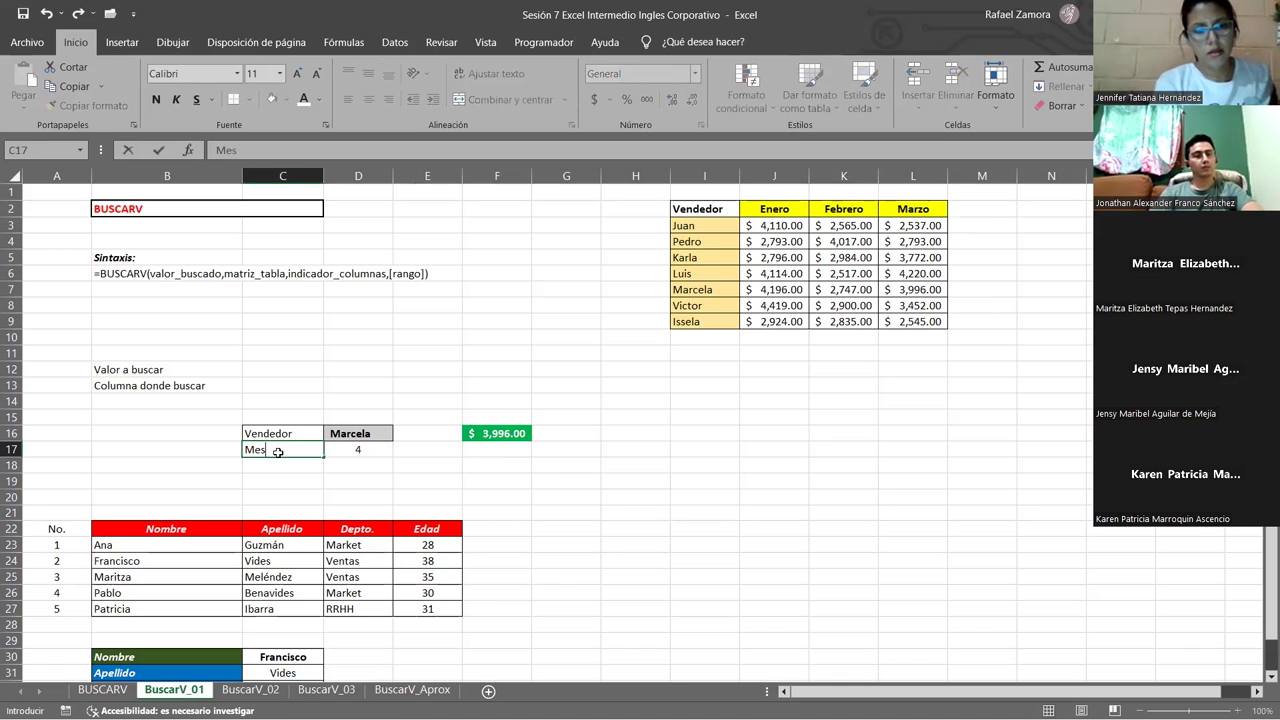
key(Return)
key(Up)
key(Right)
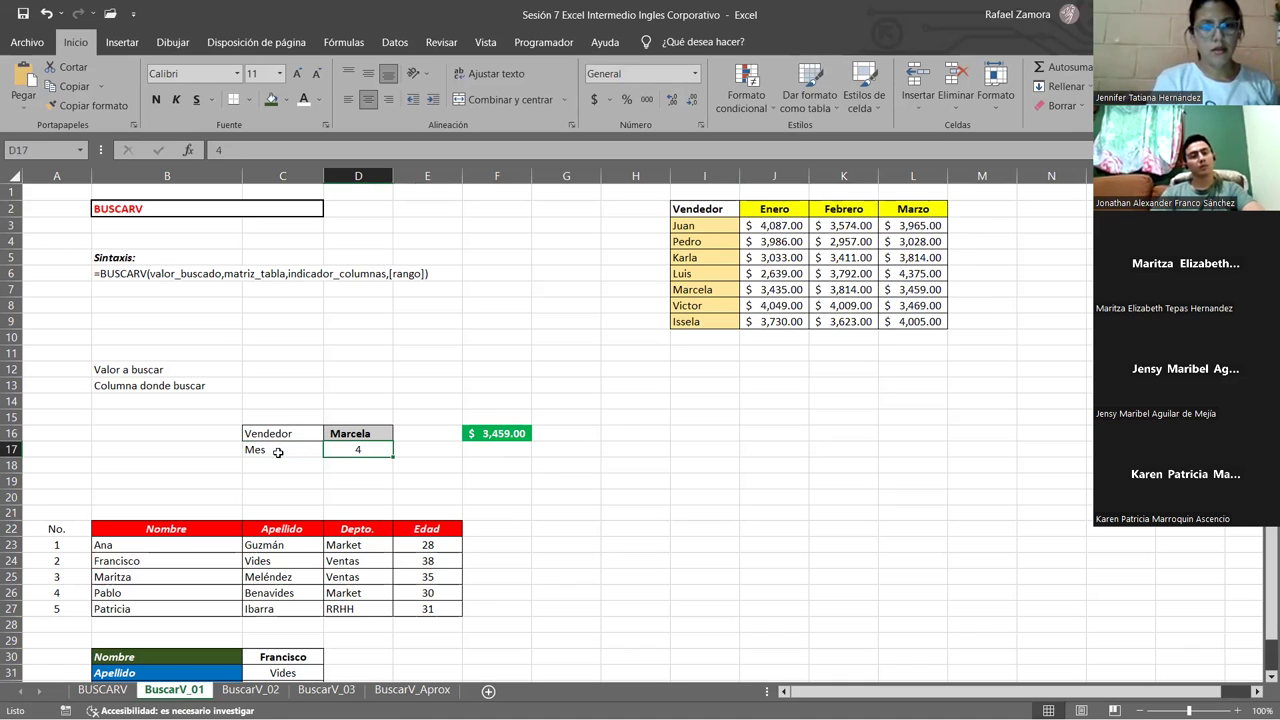
text(Febrero)
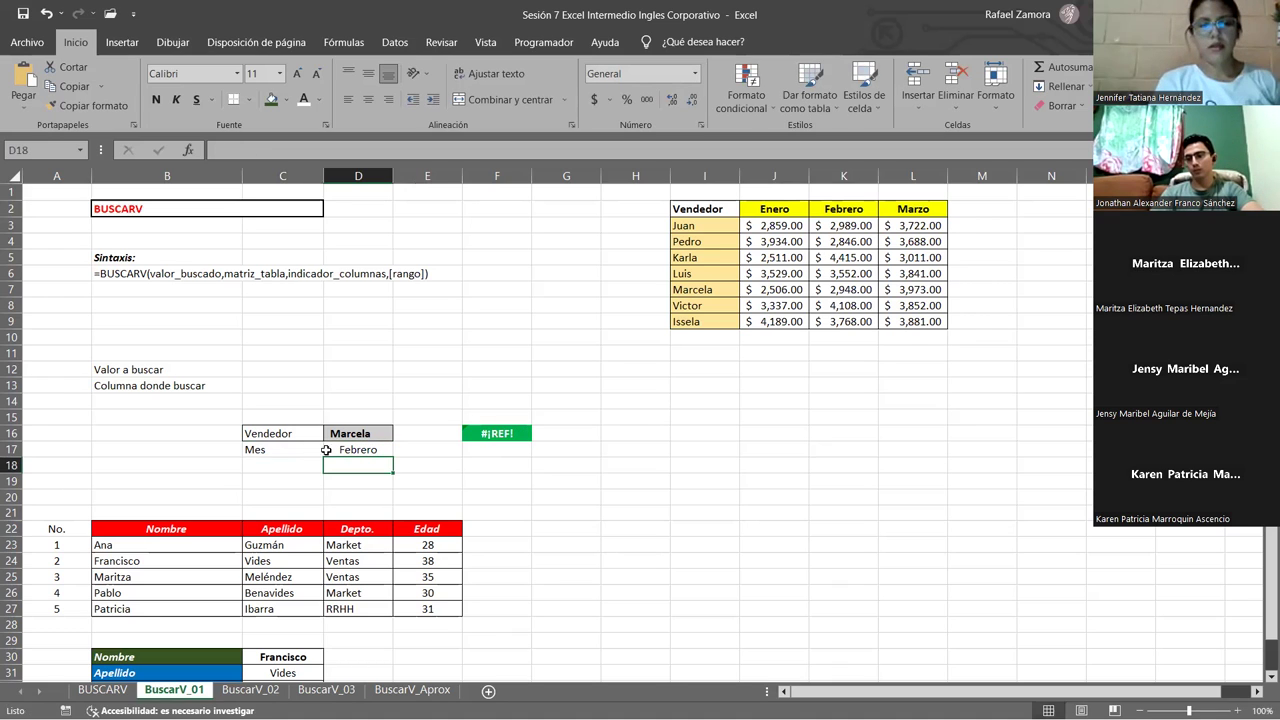
drag(290, 450, 332, 450)
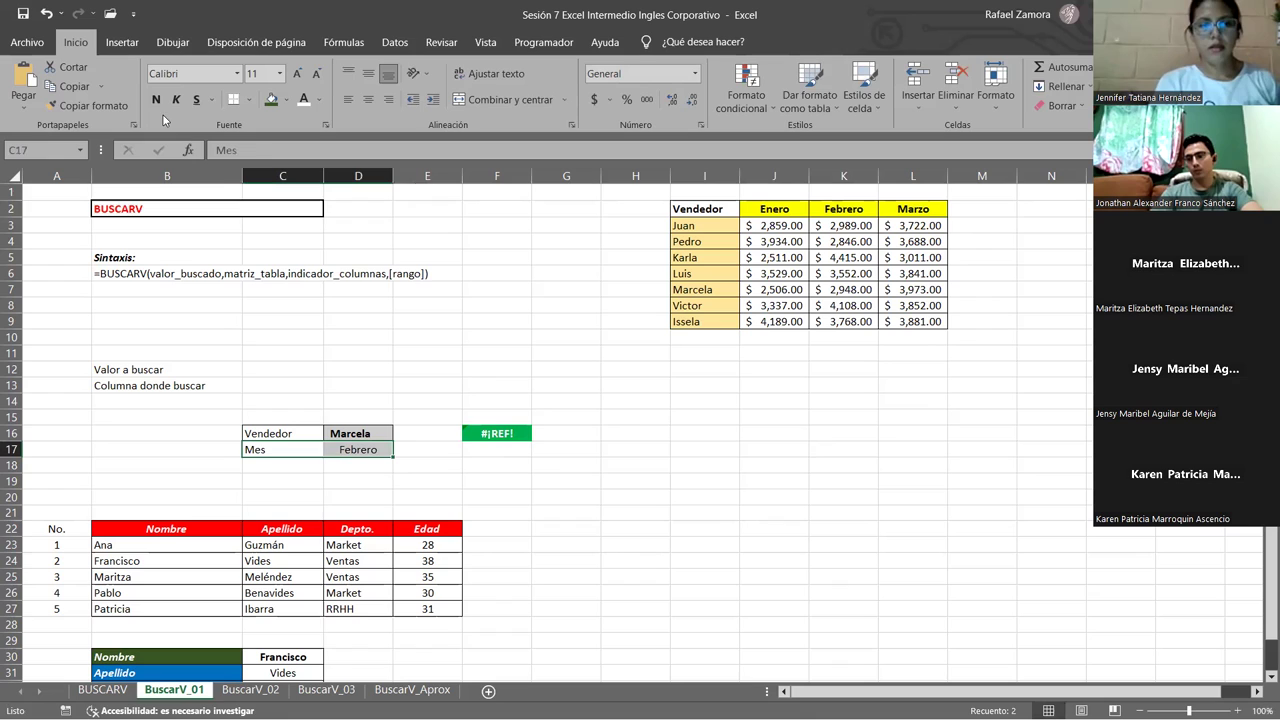
click(414, 438)
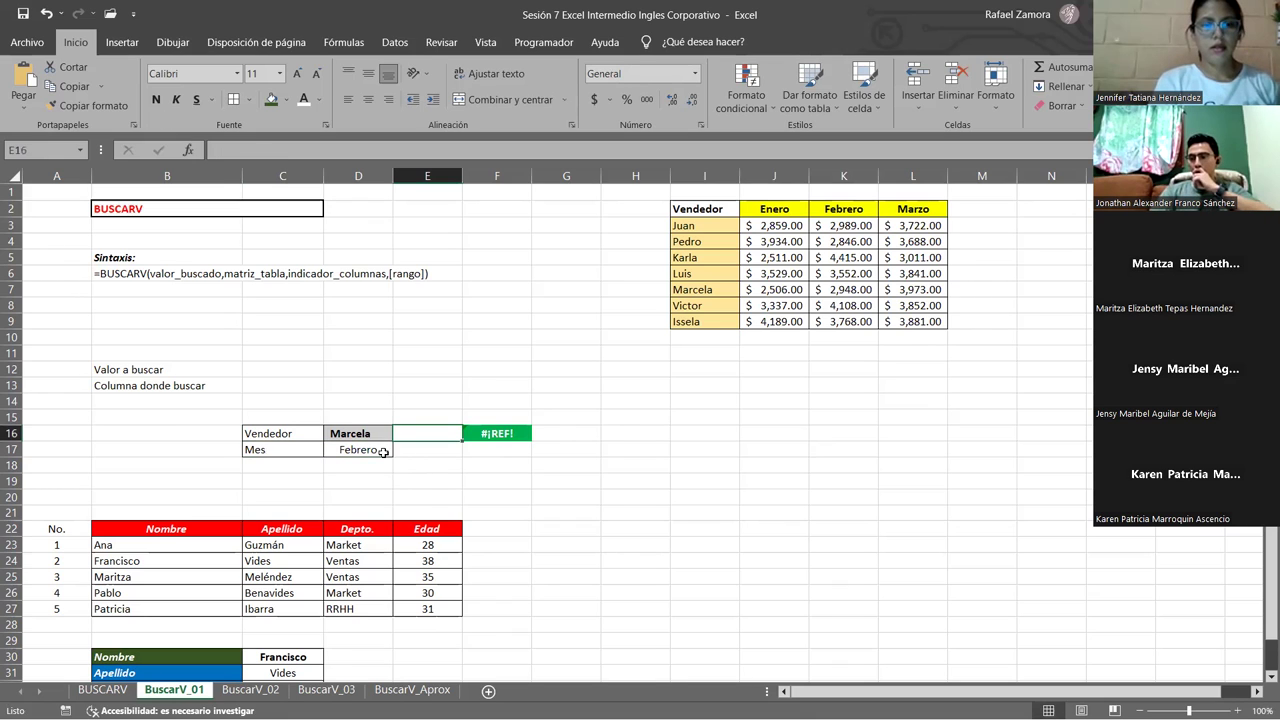
click(373, 451)
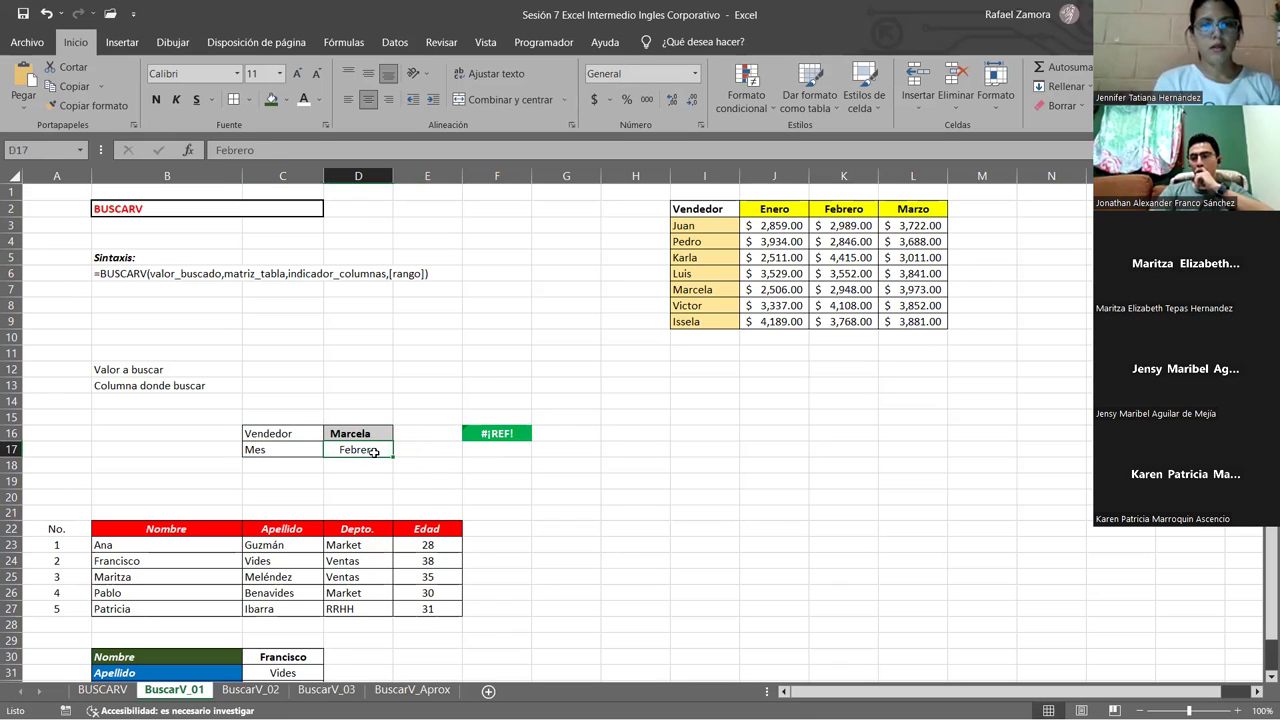
key(ctrl+n)
click(534, 478)
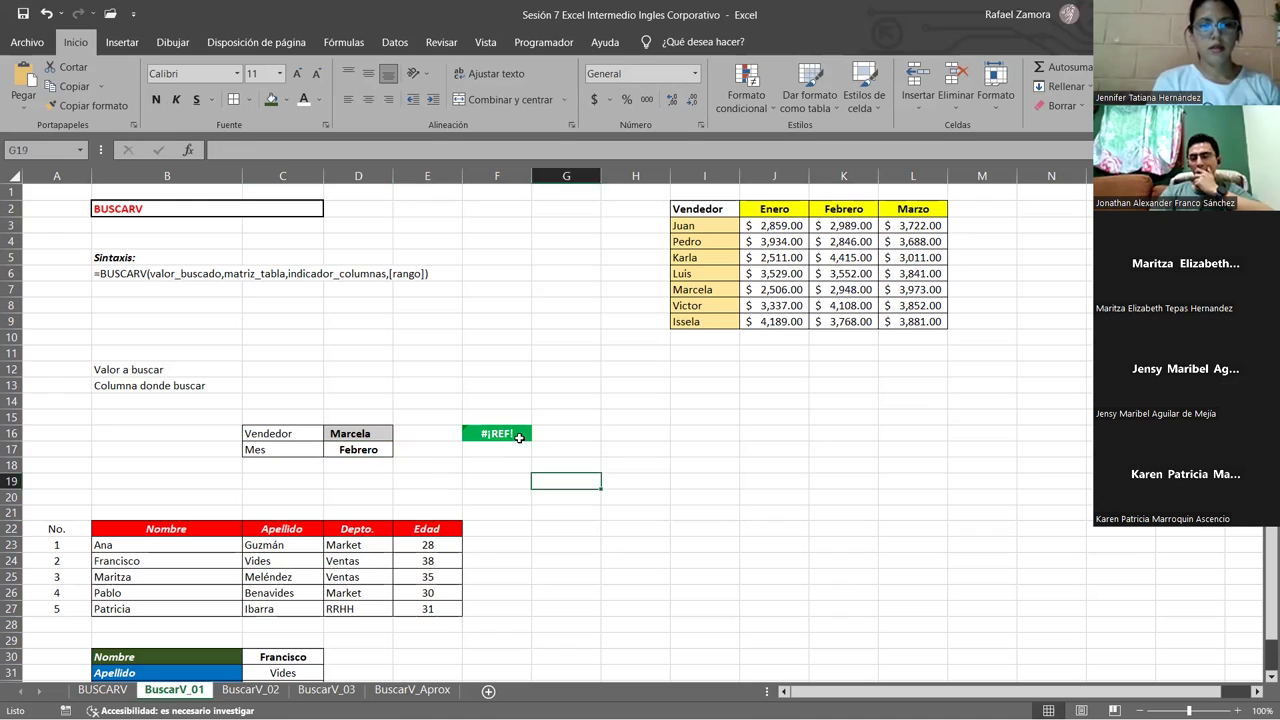
click(520, 438)
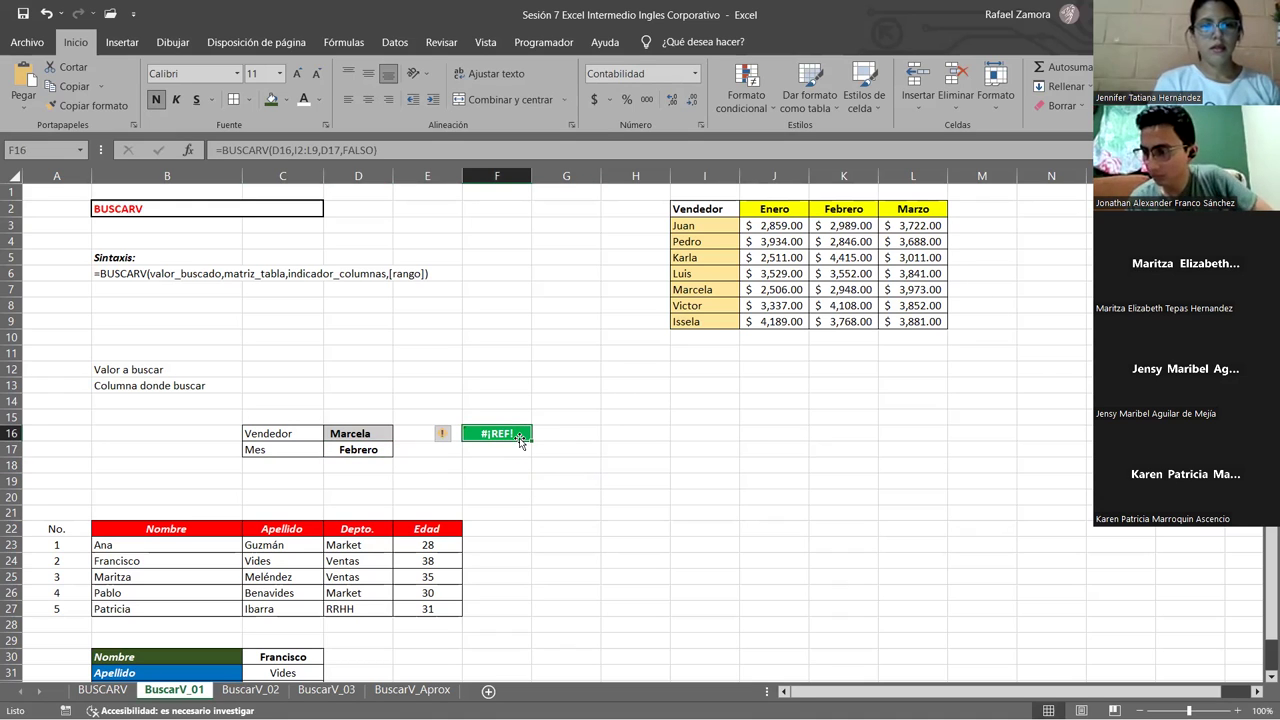
text(=)
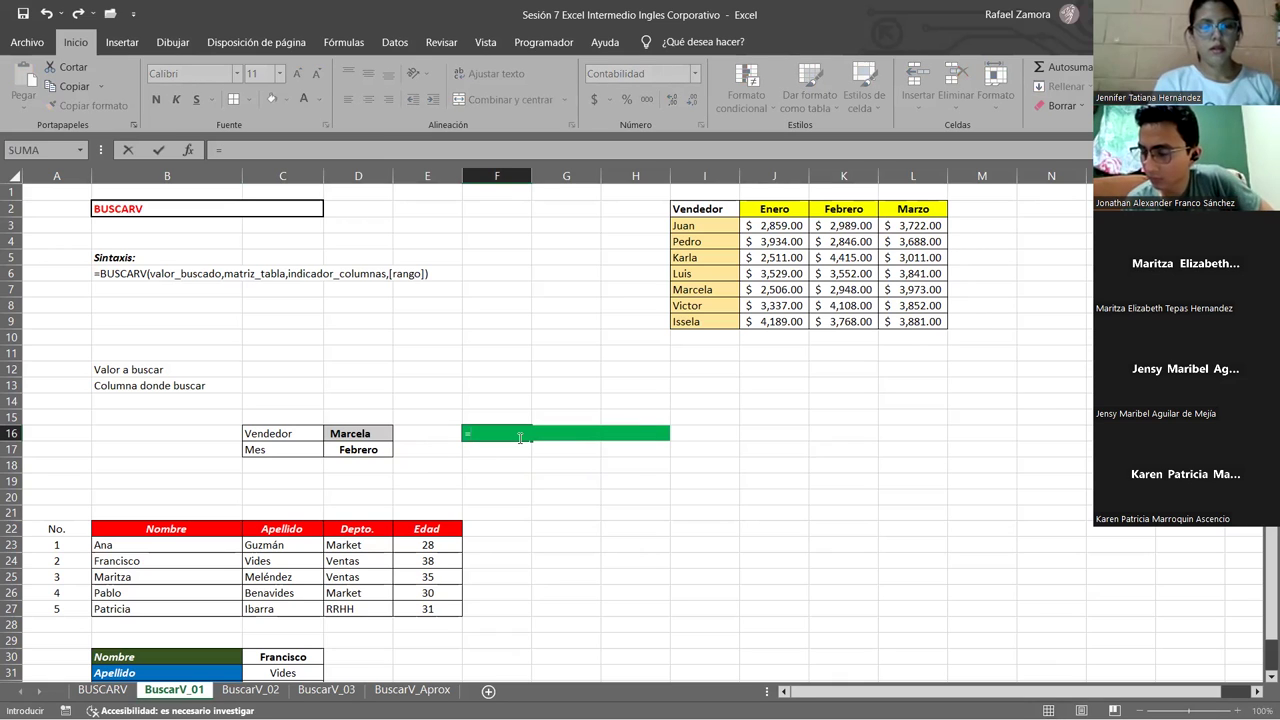
text(buscar)
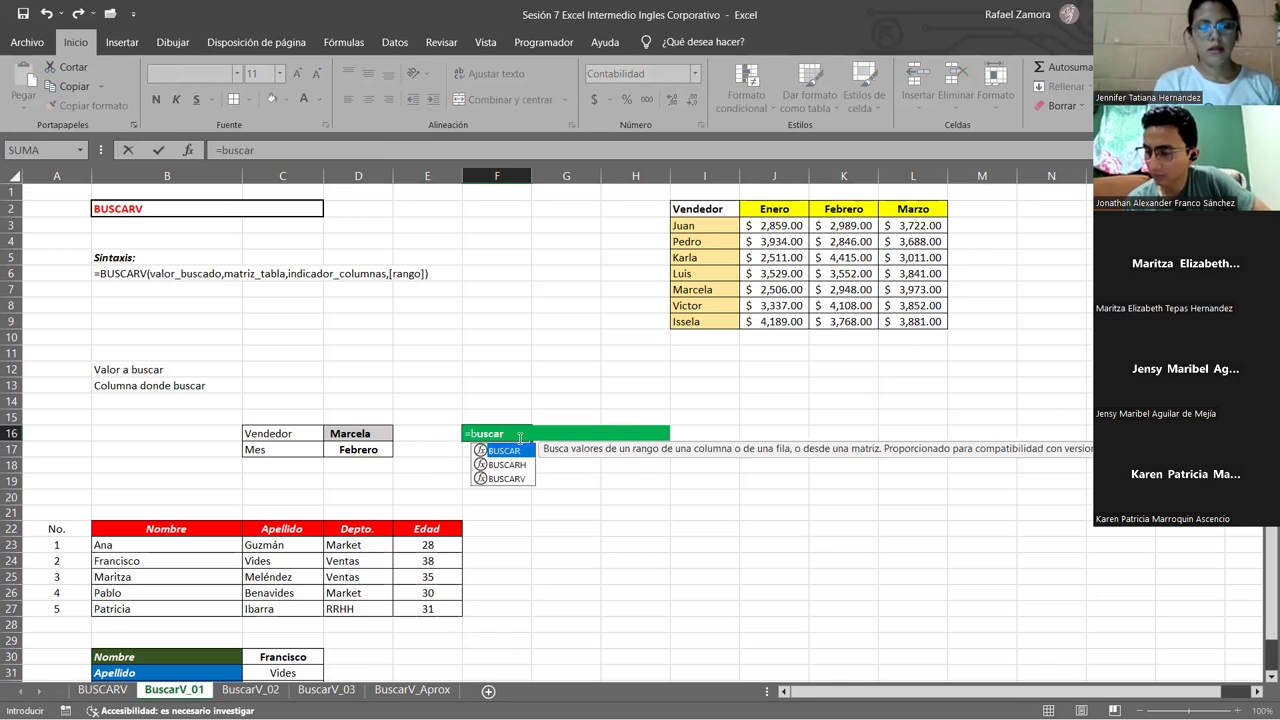
text(v()
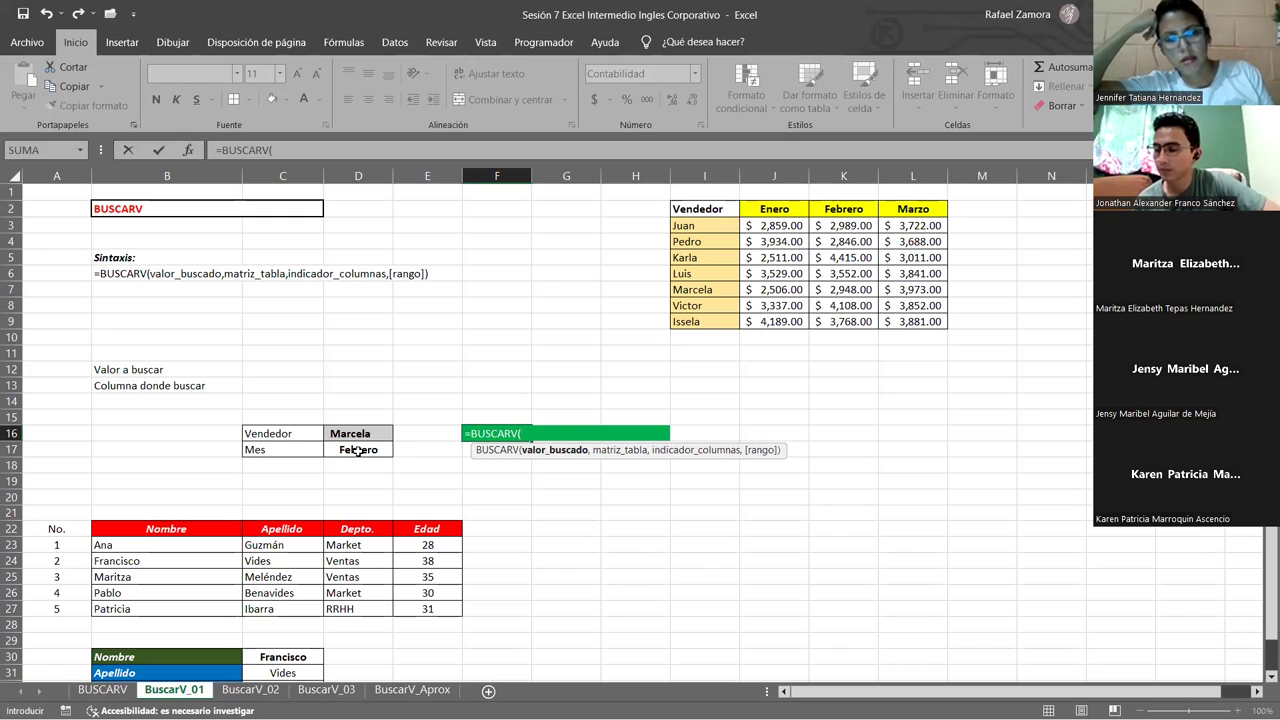
Use the vendor name in D16 as the lookup value, giving =BUSCARV(D16,.
click(372, 434)
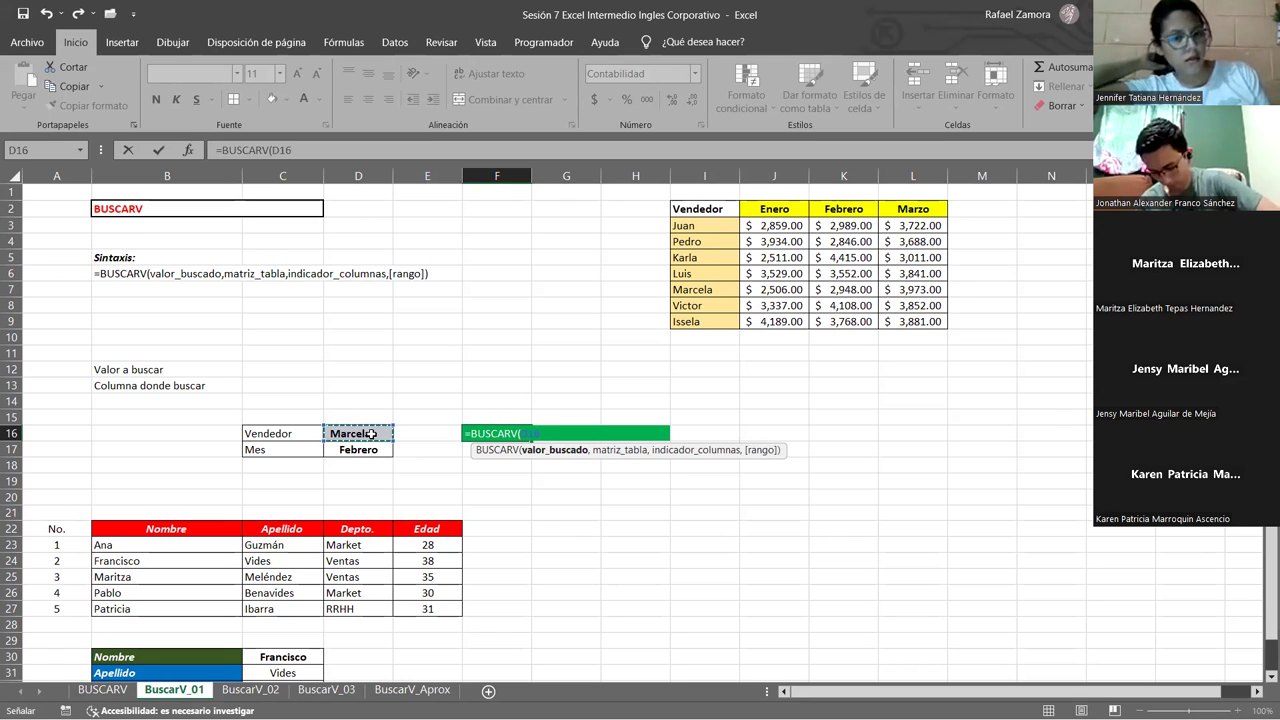
text(,)
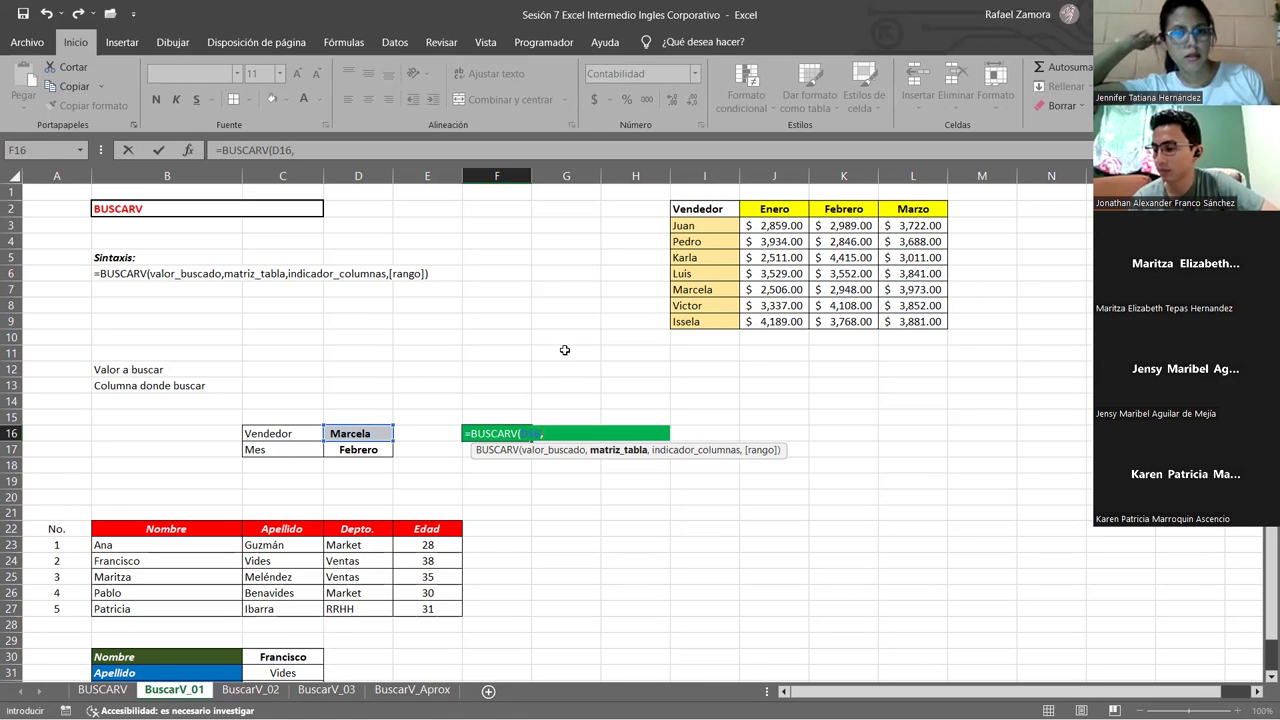
Set the lookup's table range to the sales data I3:L9, excluding the headers.
click(703, 205)
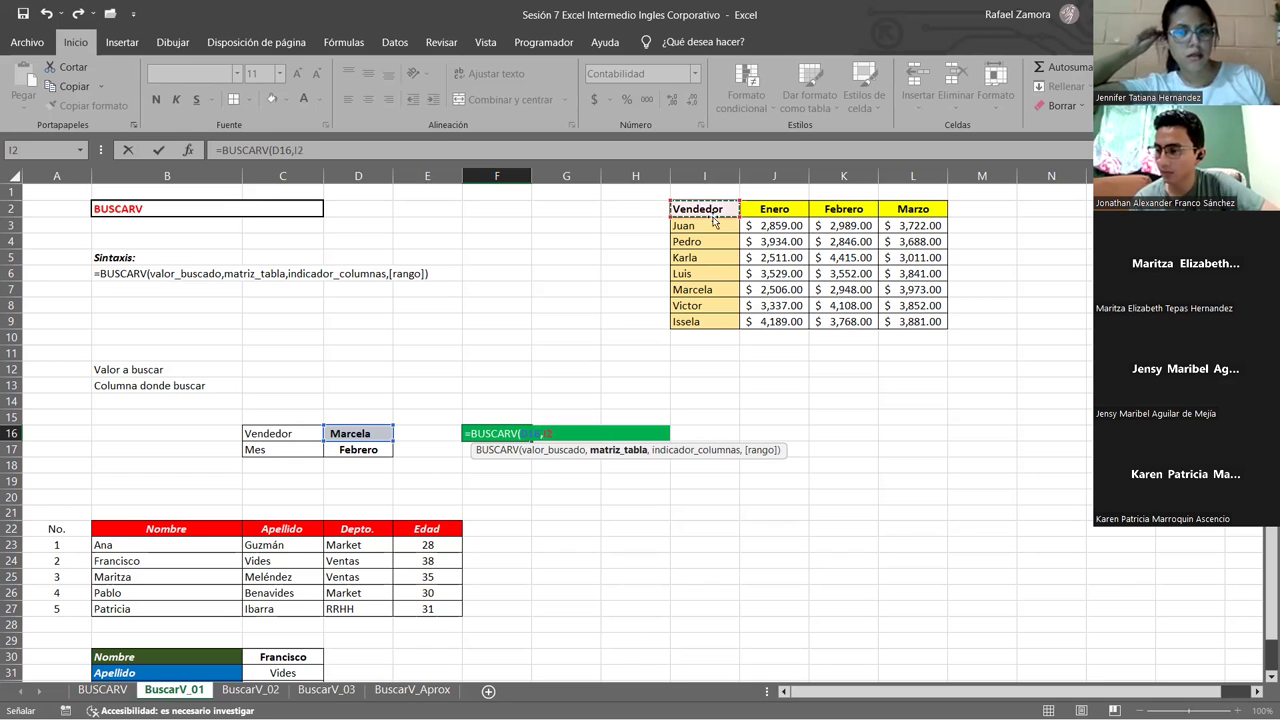
click(719, 227)
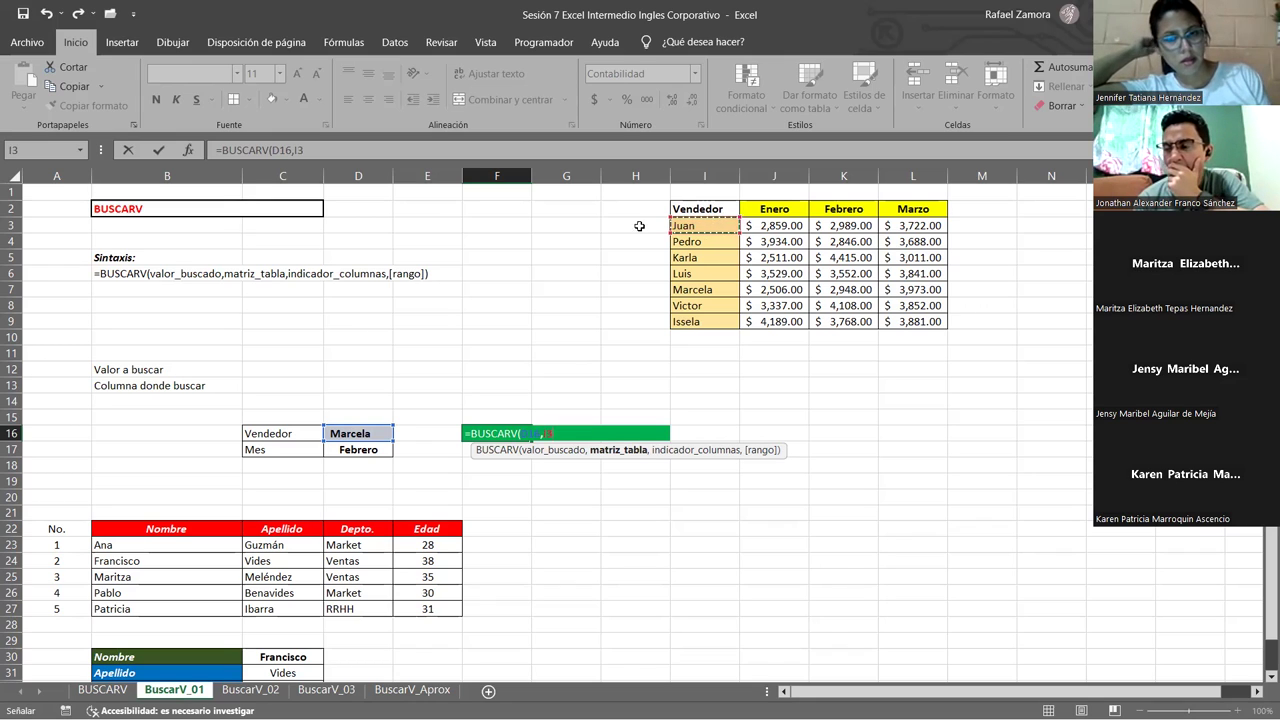
click(702, 210)
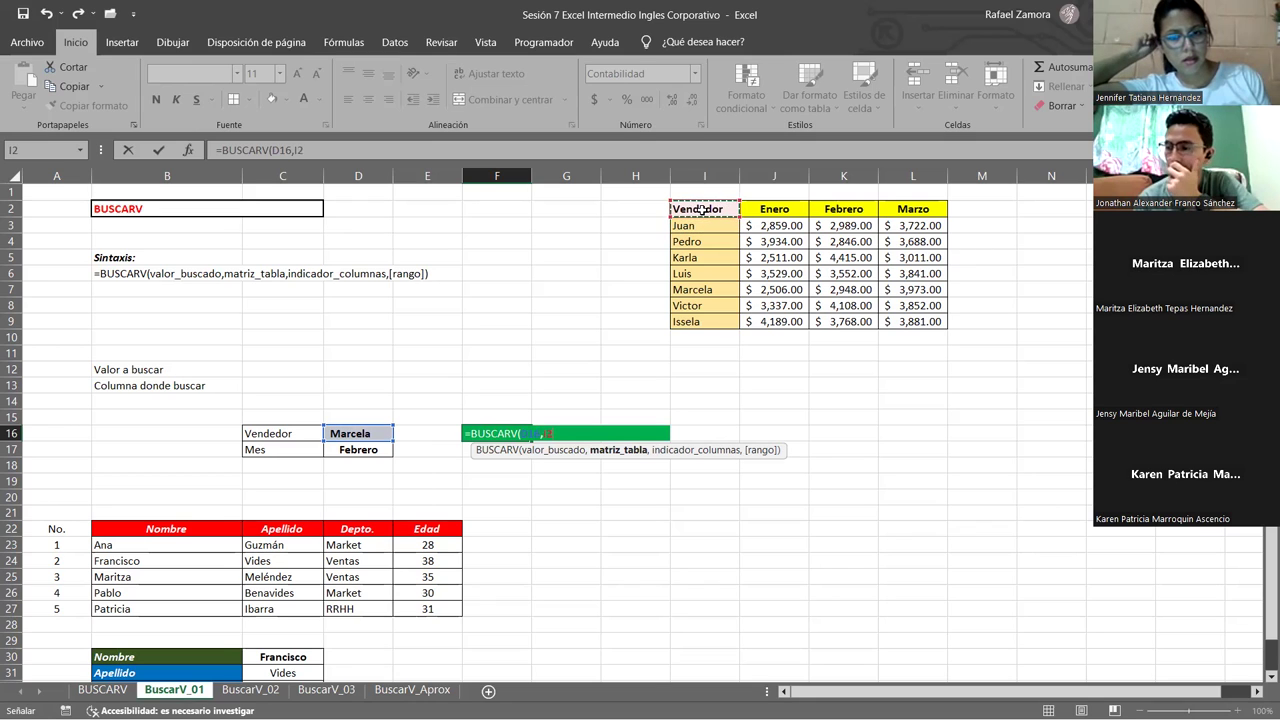
drag(710, 224, 738, 287)
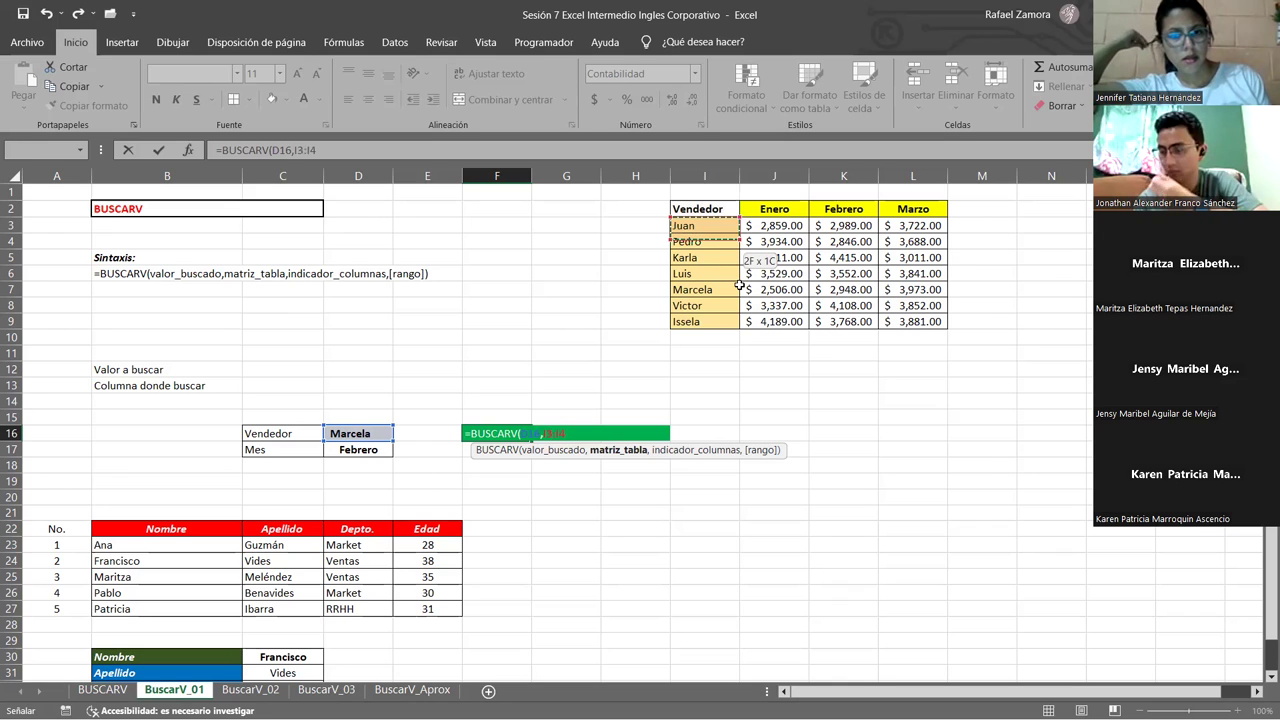
drag(738, 287, 740, 325)
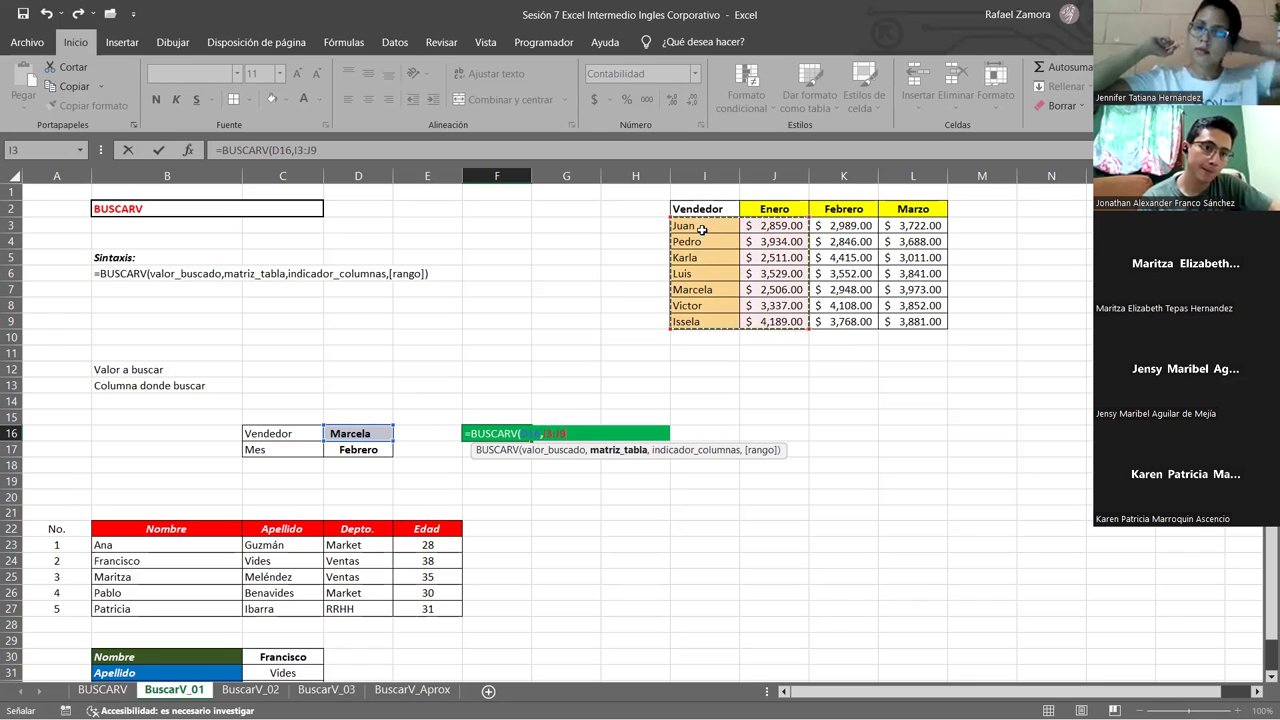
drag(702, 289, 693, 247)
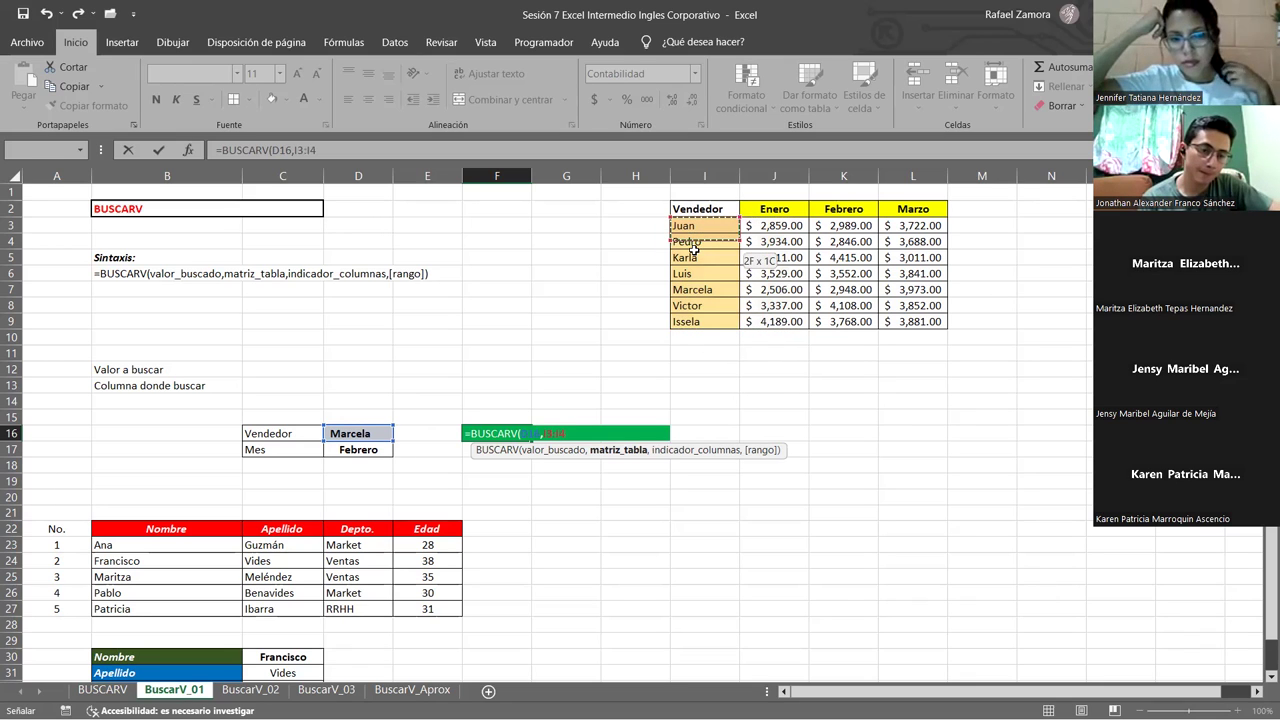
drag(903, 314, 905, 321)
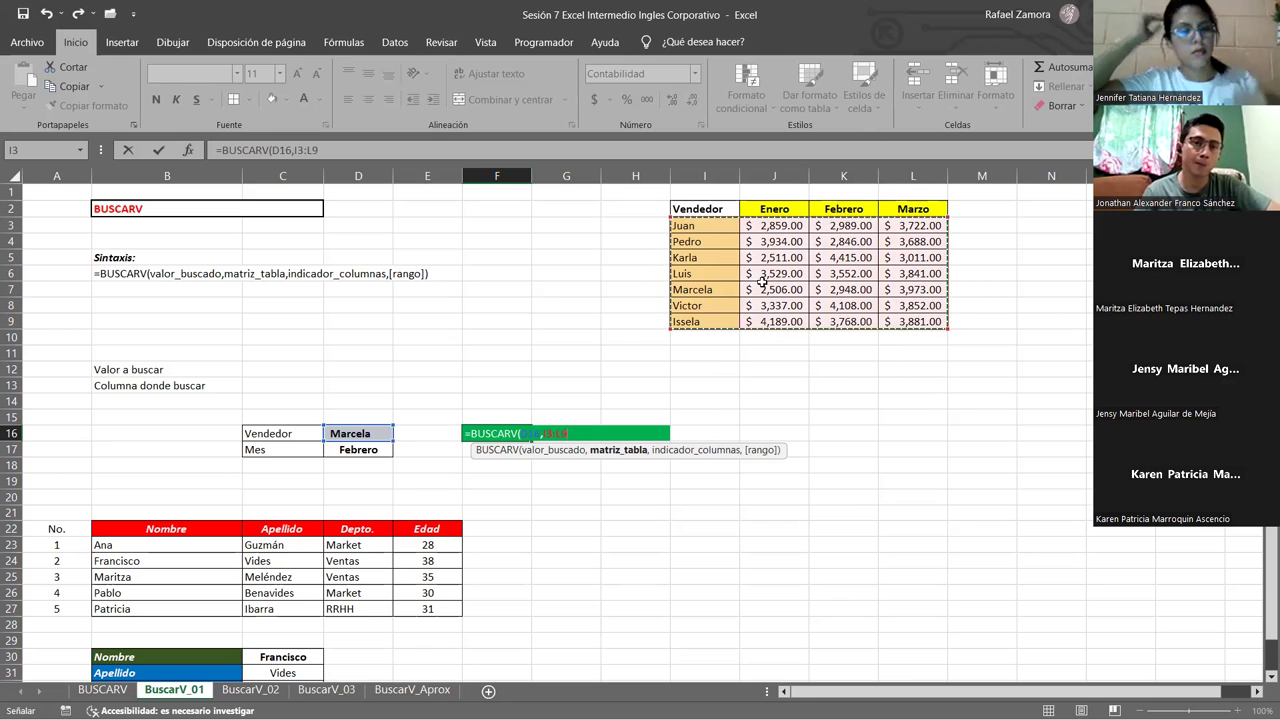
click(727, 224)
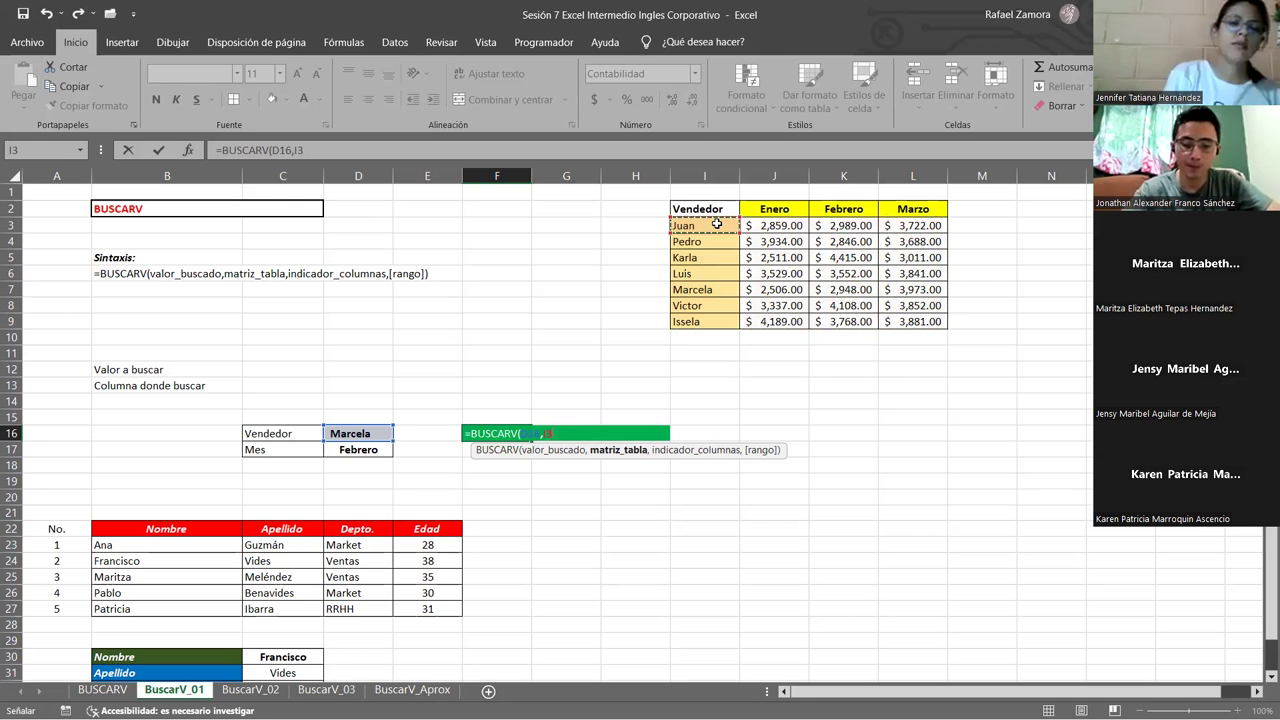
drag(727, 224, 763, 321)
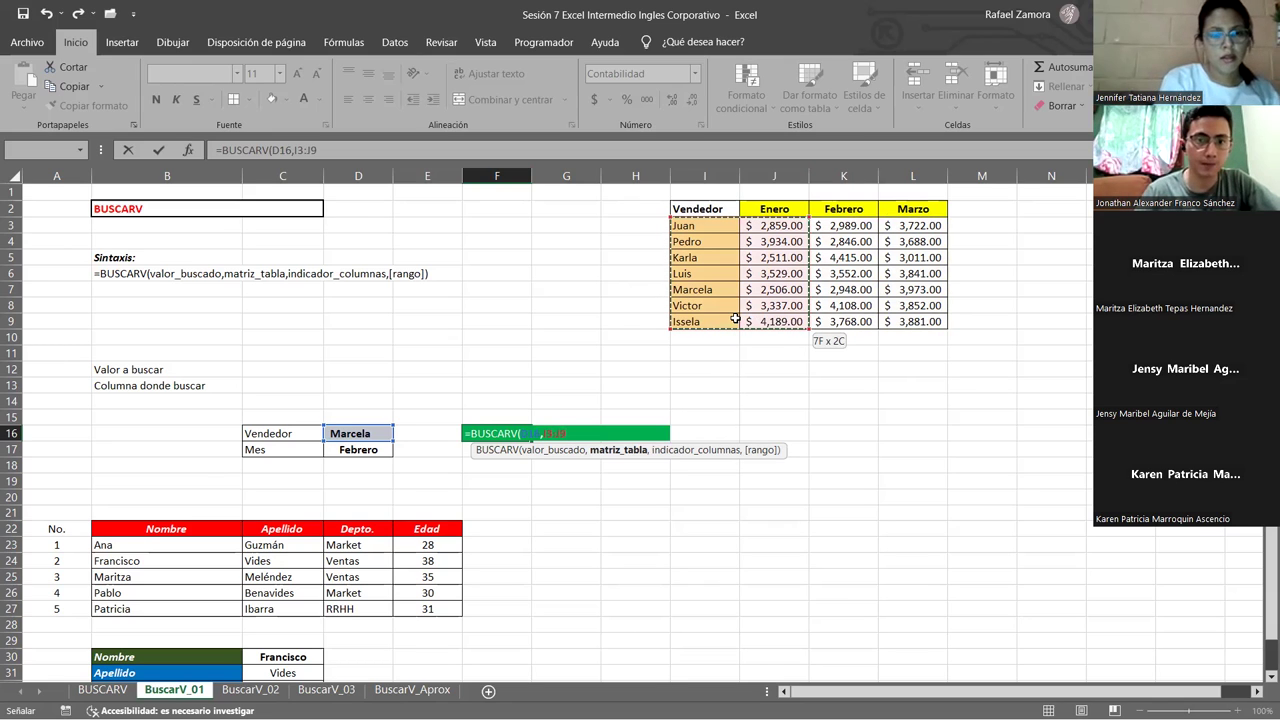
shift+click(928, 321)
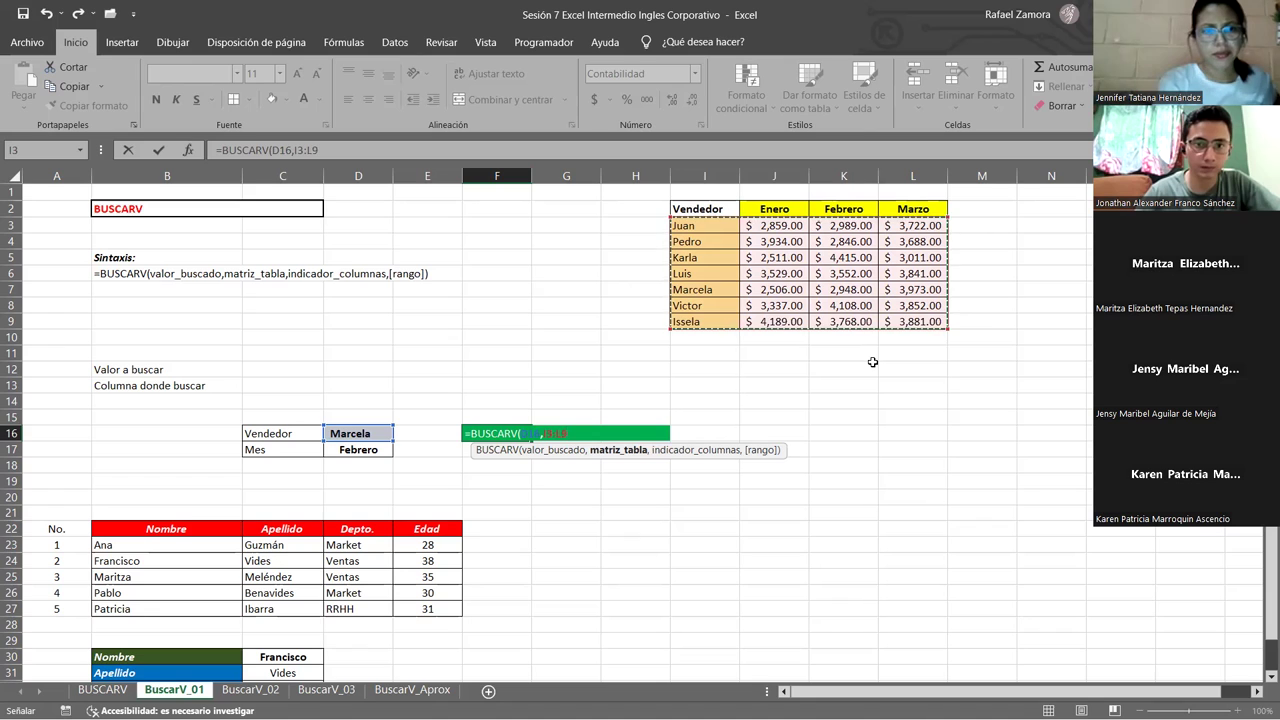
Finish the formula as =BUSCARV(D16,I3:L9,3,0) with exact match and commit it.
text(,3)
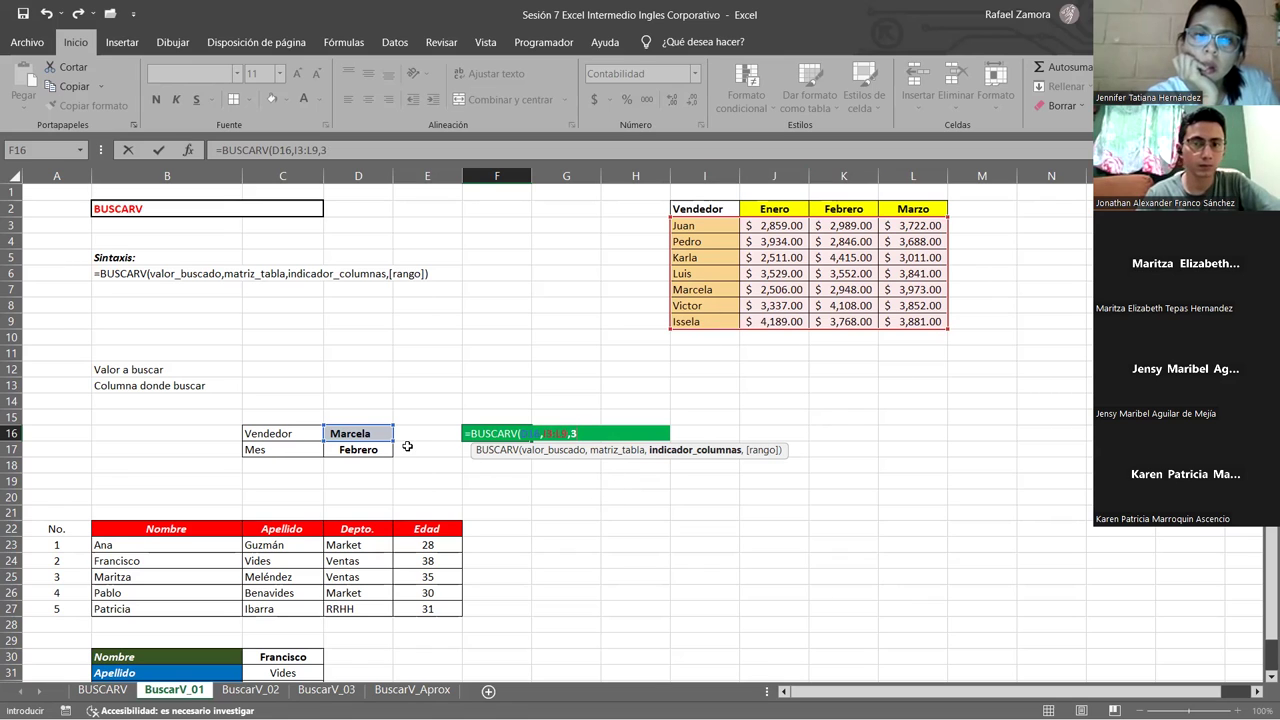
text(,0)
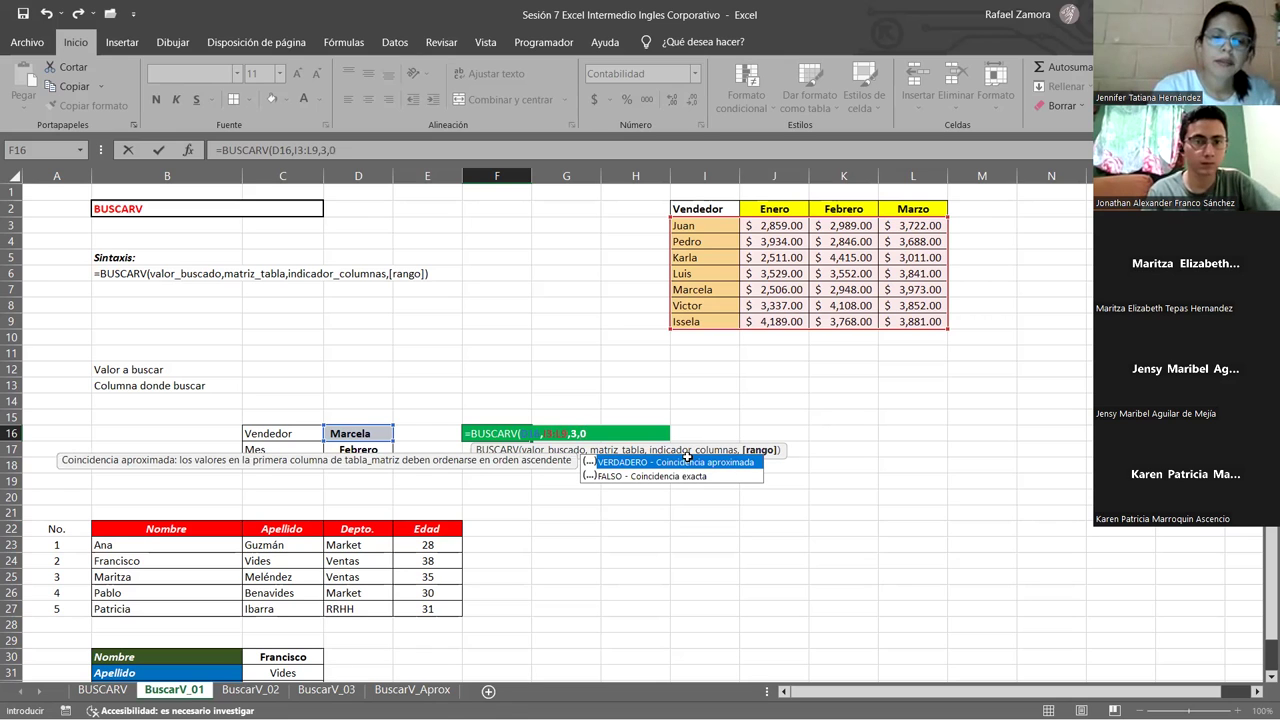
key(Return)
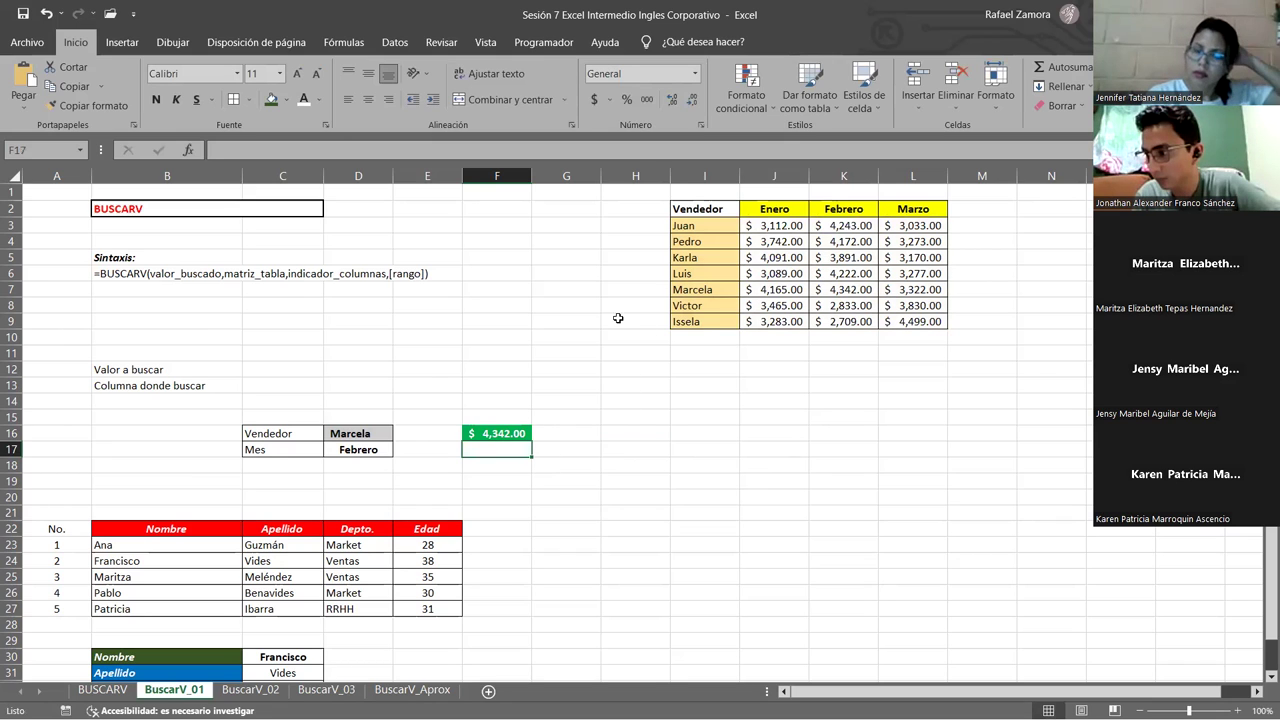
Try two different vendor names in D16, settling on the second.
click(828, 291)
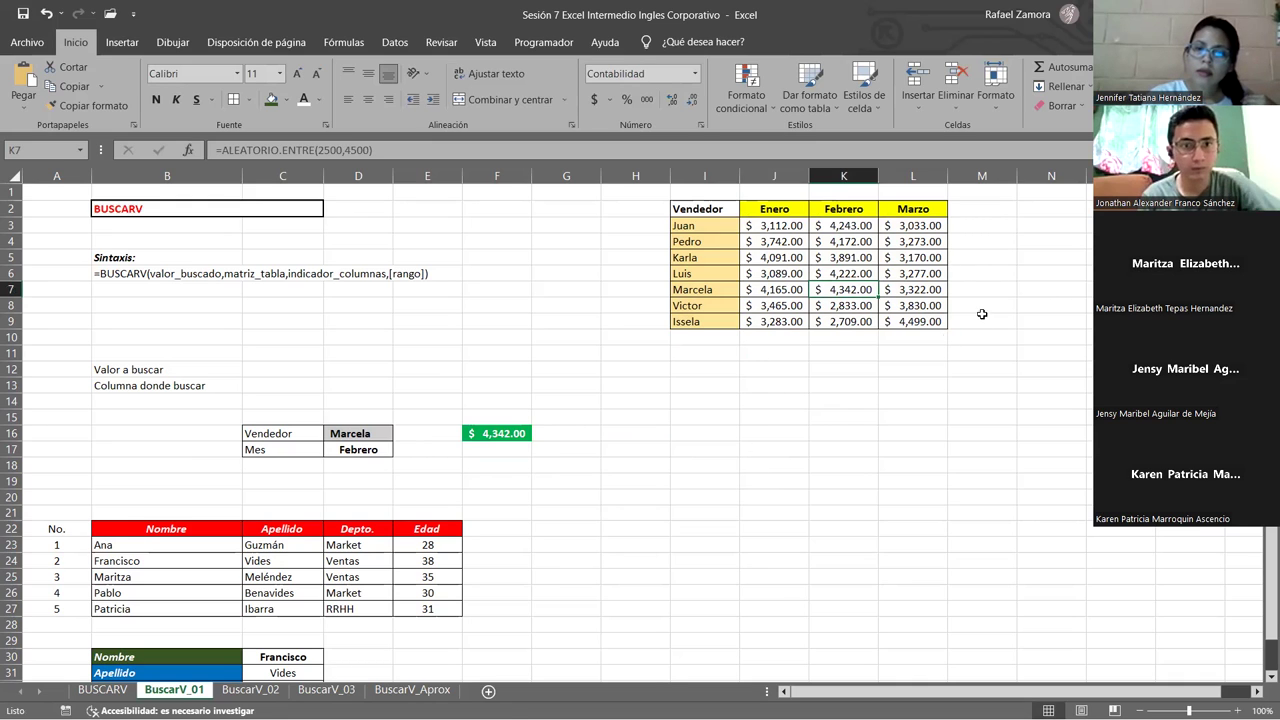
click(374, 436)
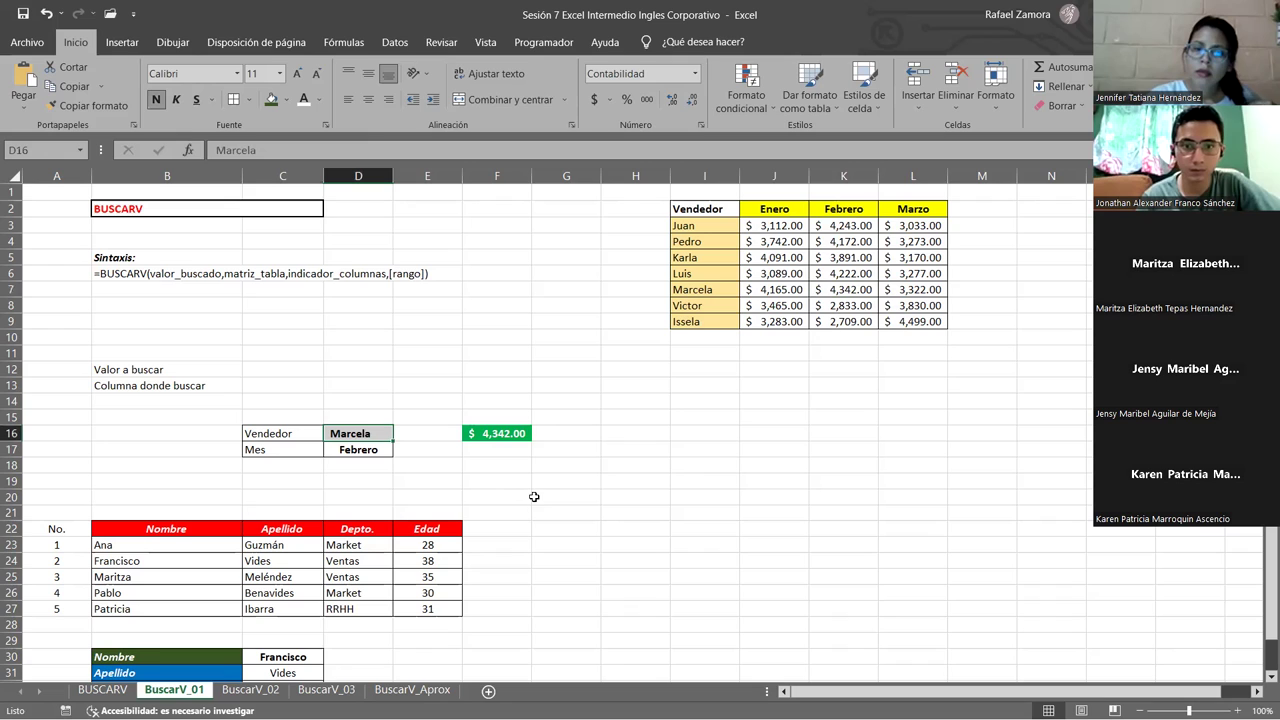
text(Pedro)
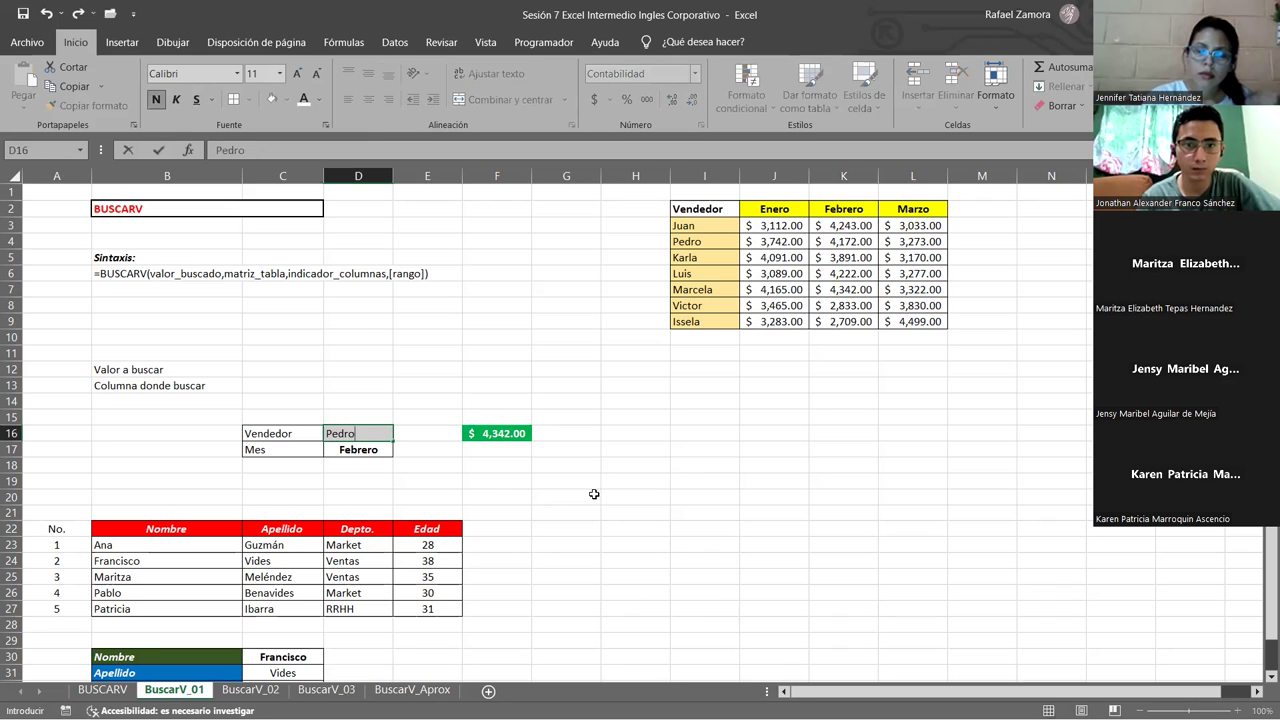
key(ctrl+Return)
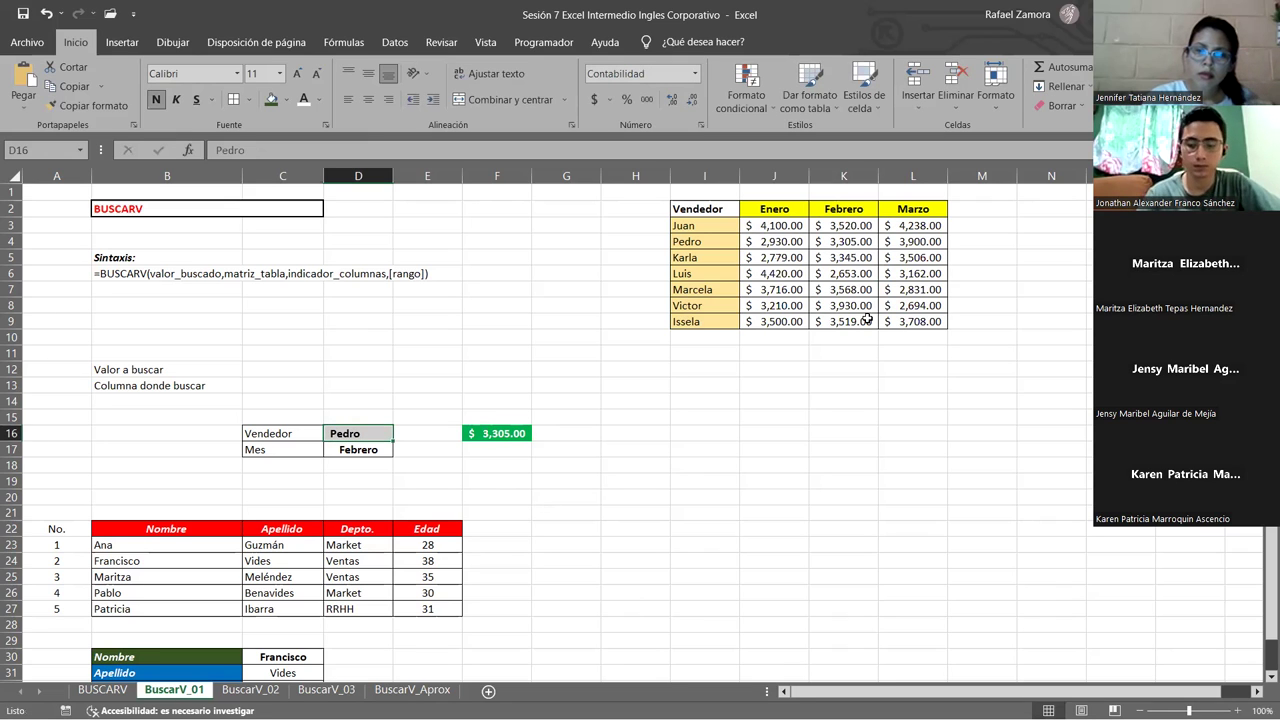
click(855, 244)
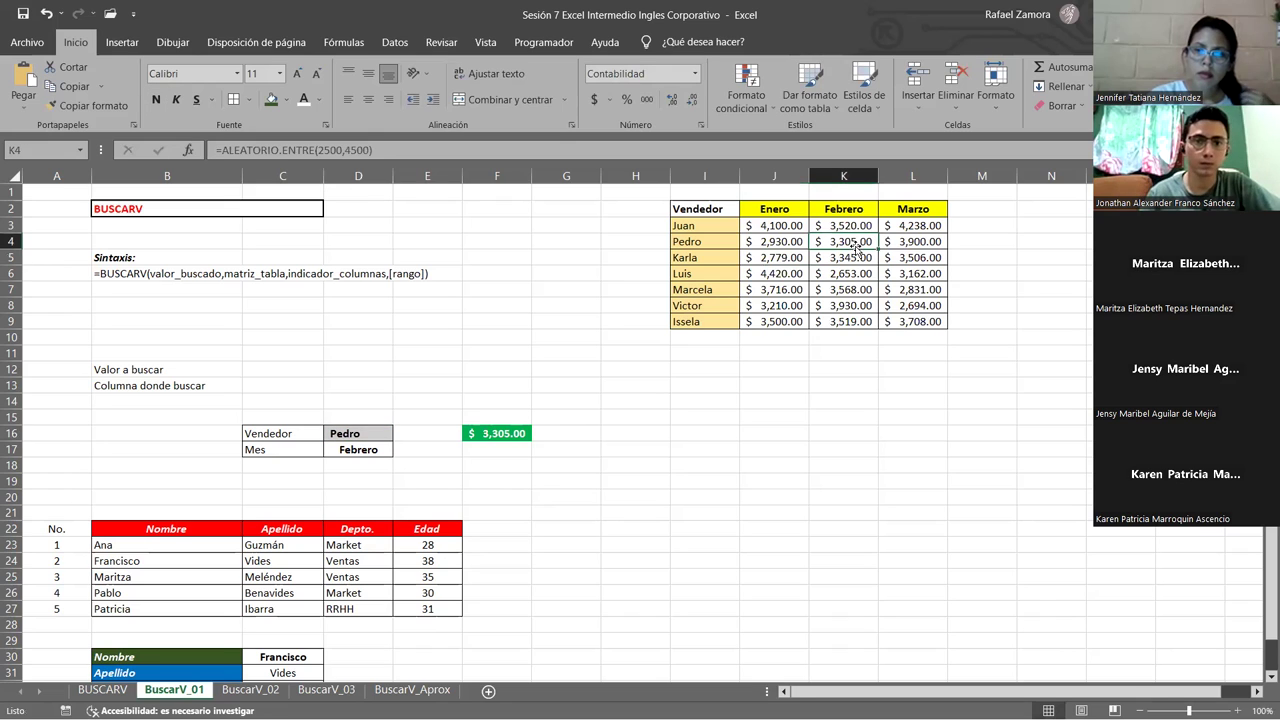
click(356, 433)
text(Ise)
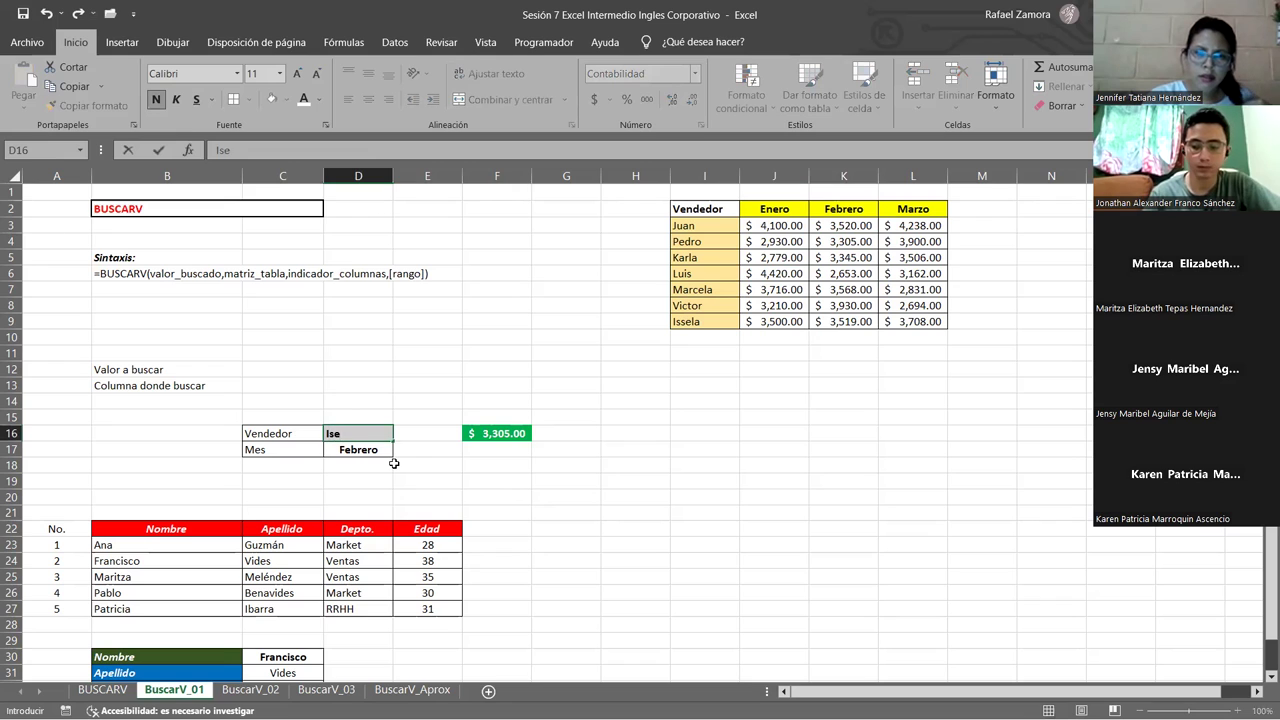
key(BackSpace)
text(sel)
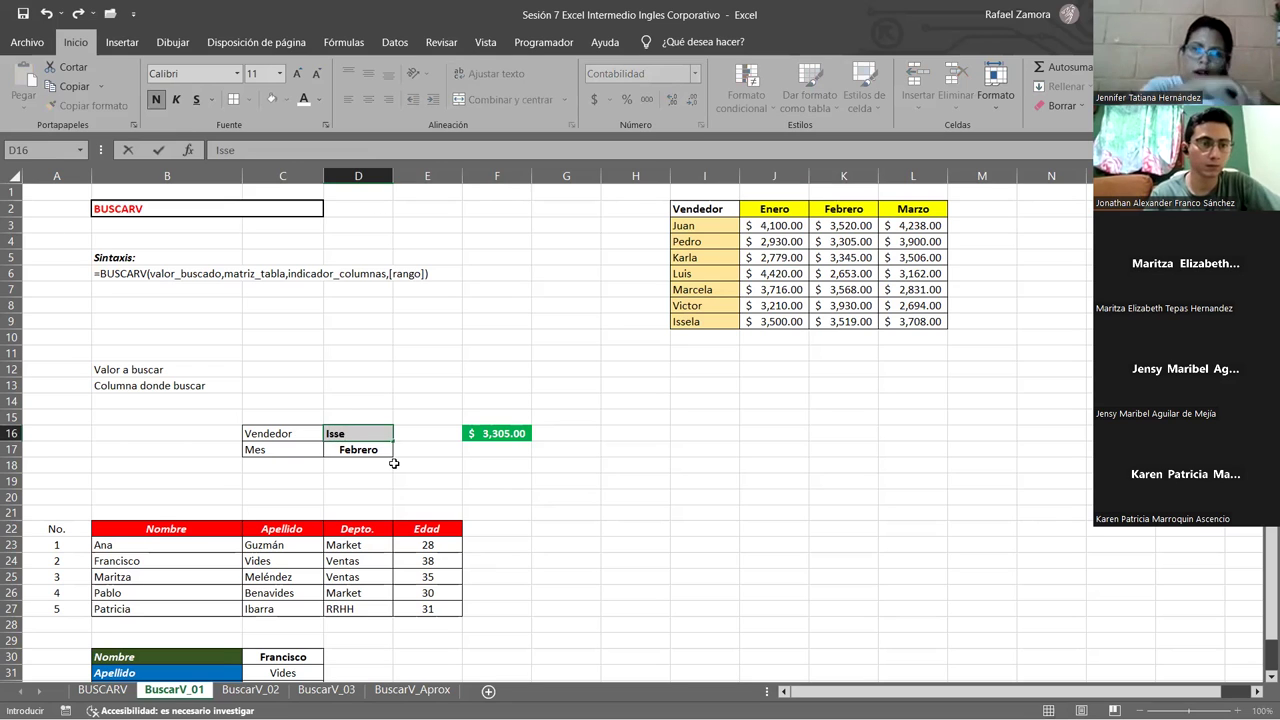
text(a)
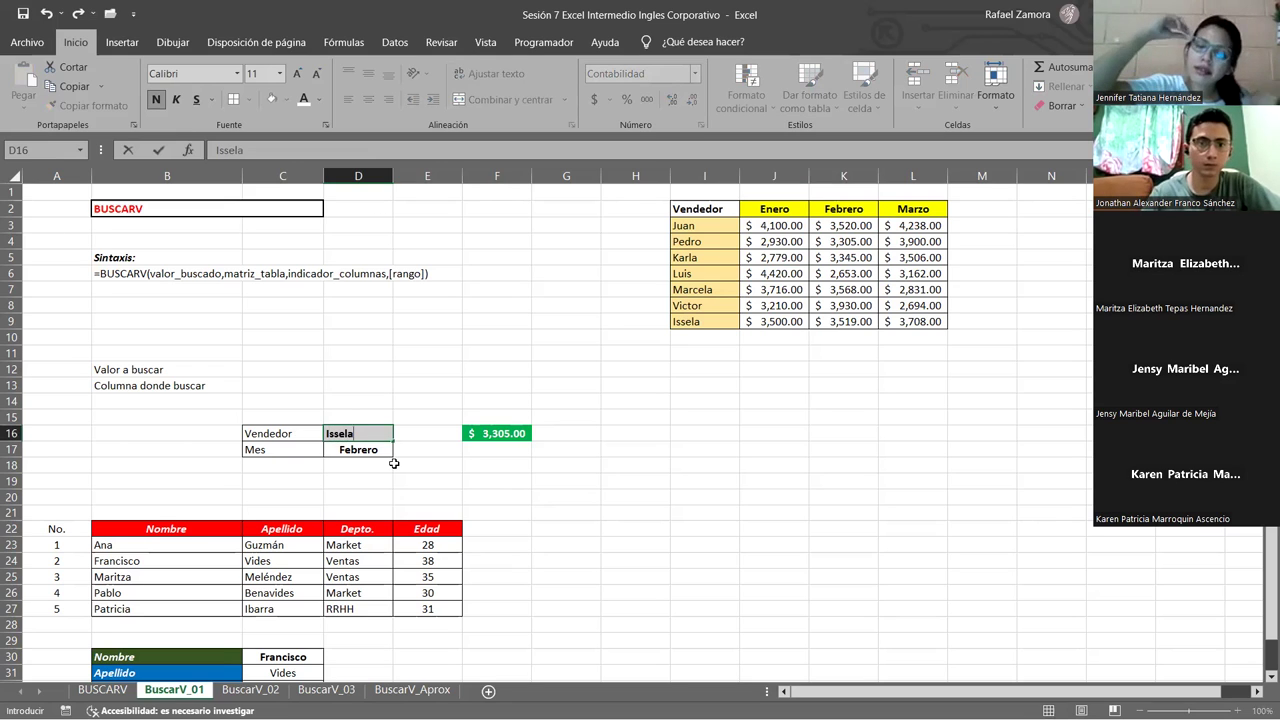
key(ctrl+Return)
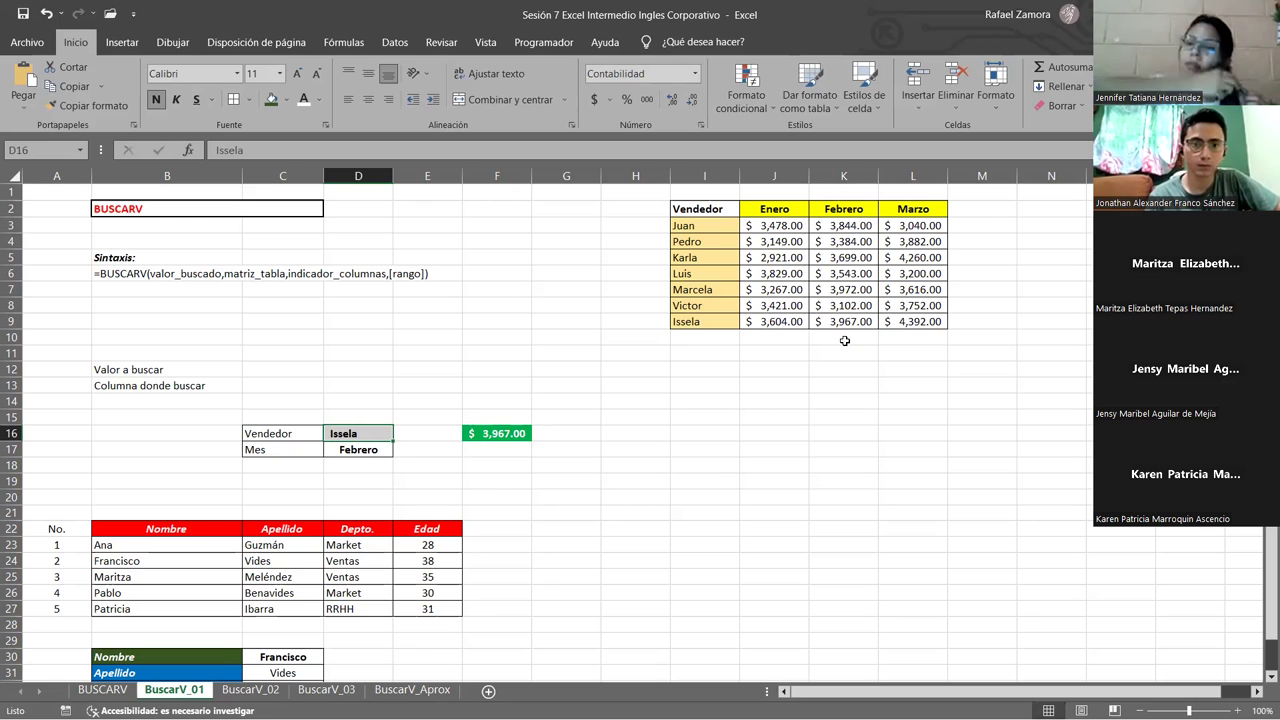
Set the month in D17 to Marzo and centre the vendor name in D16.
click(363, 447)
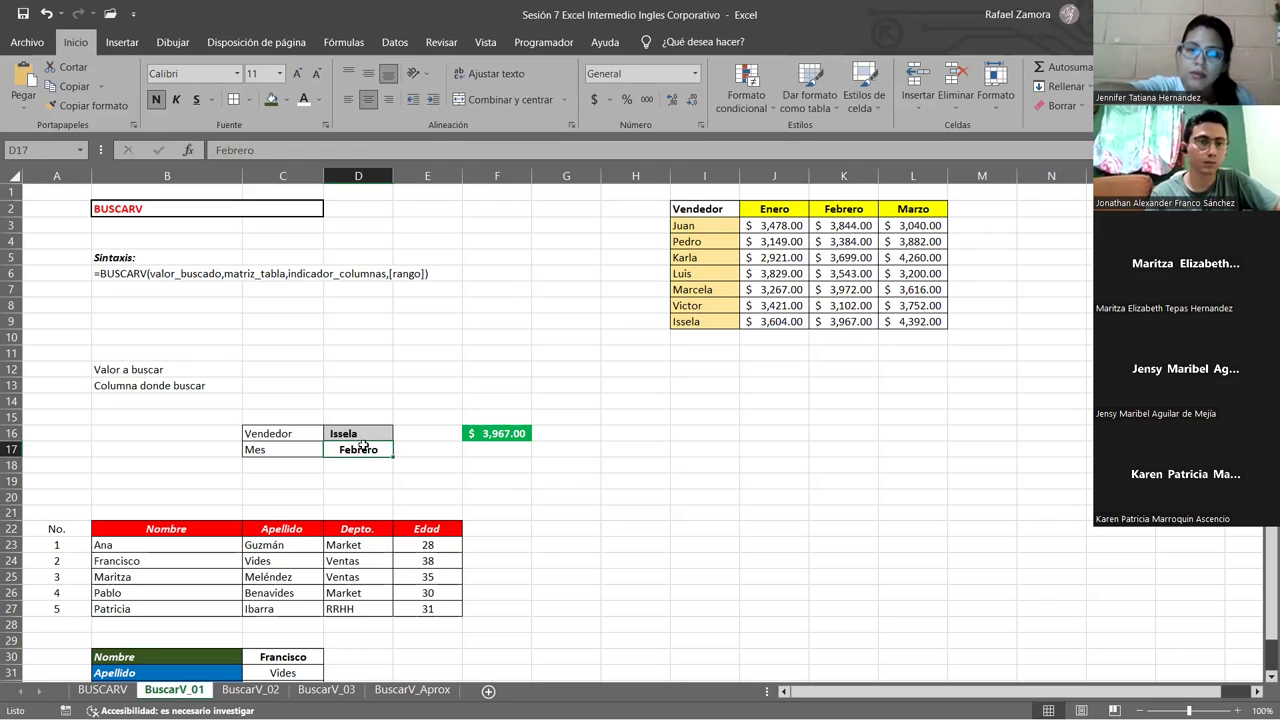
text(Marzo)
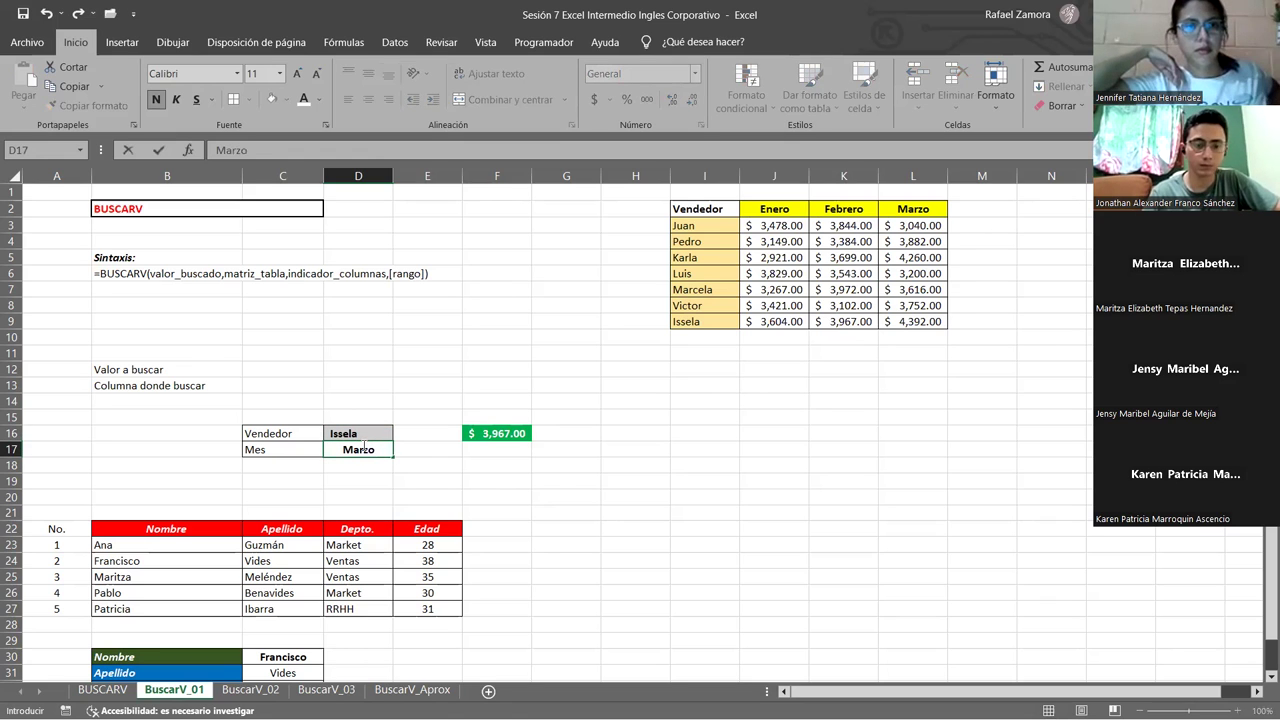
key(Return)
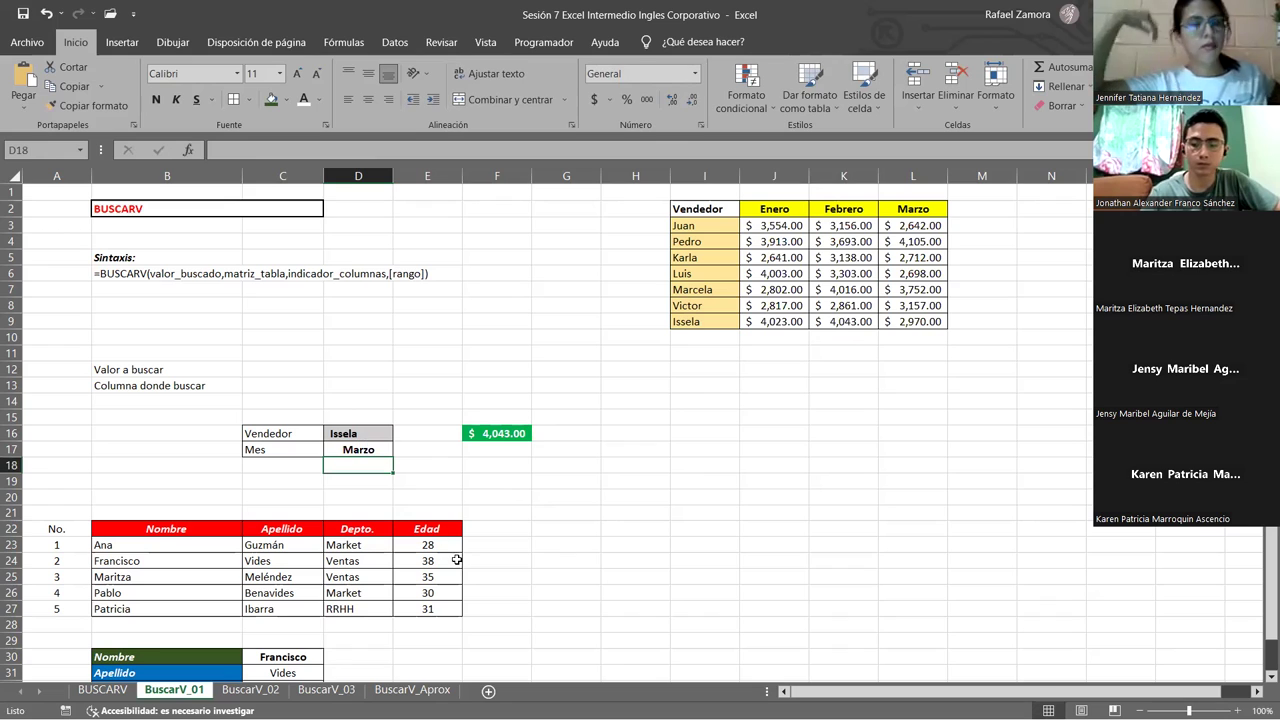
click(362, 436)
click(368, 99)
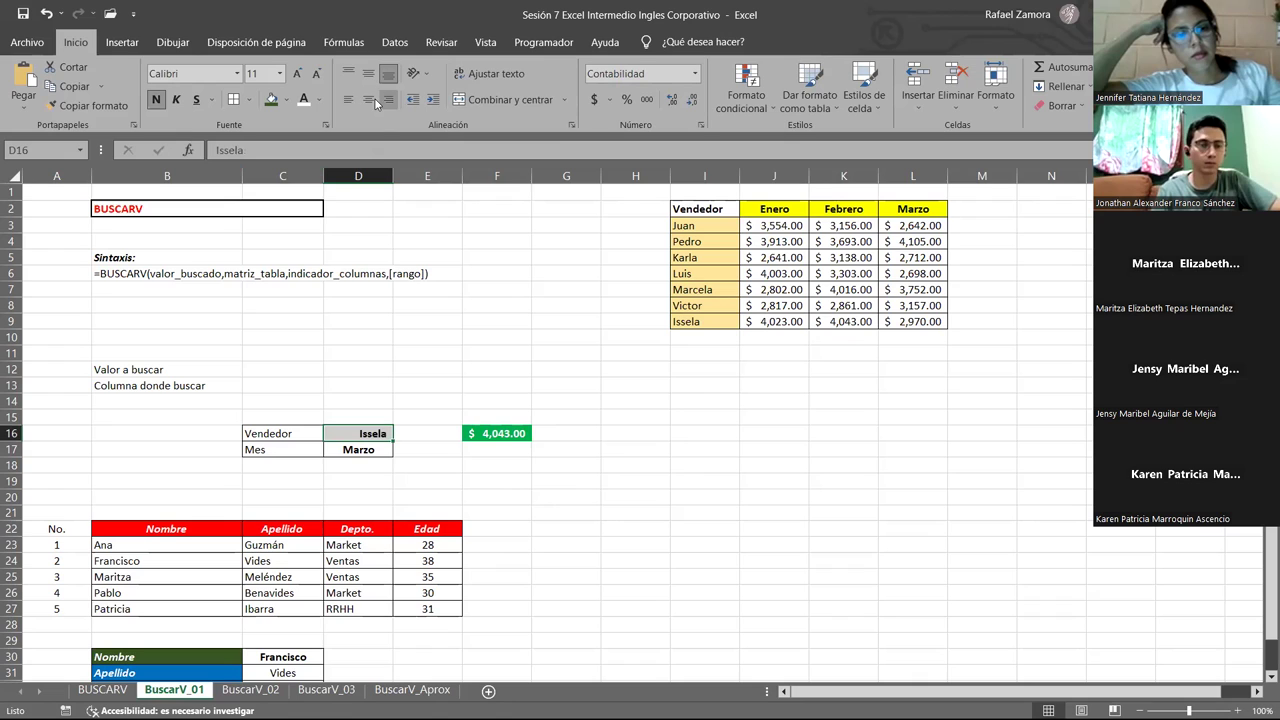
click(368, 452)
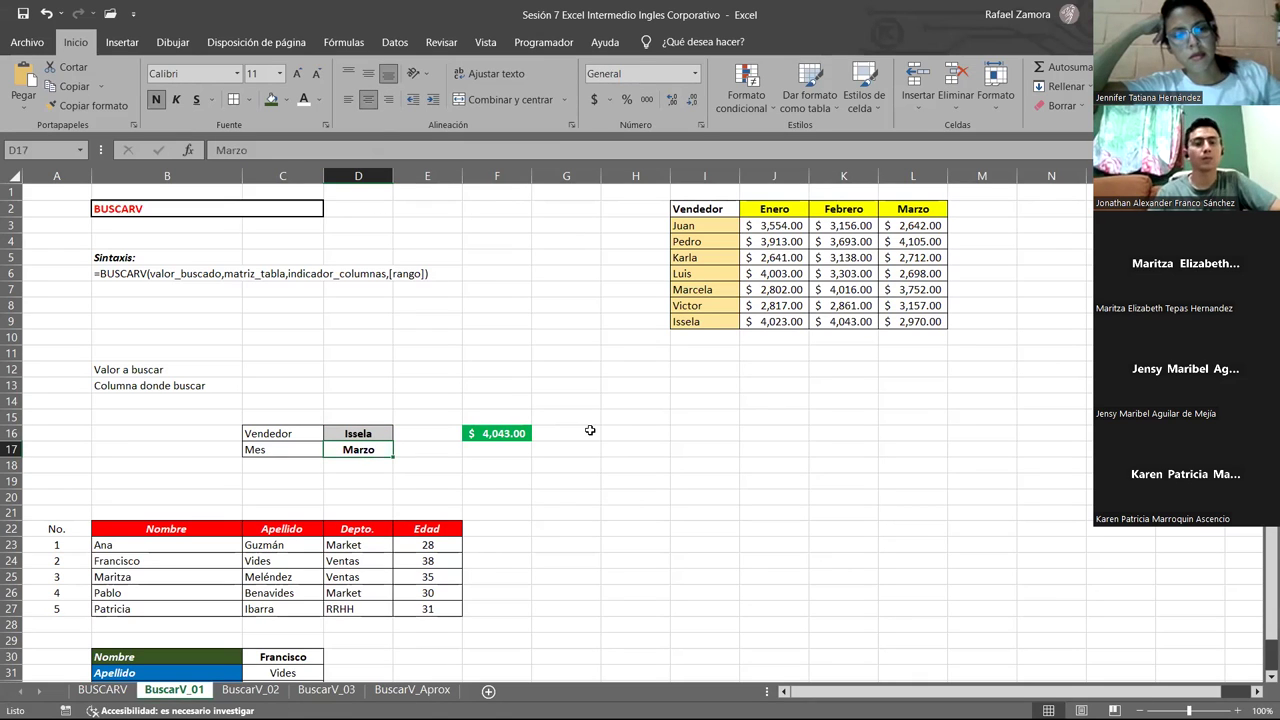
Change F16's column index from 3 to 4 so it returns the Marzo sales, $2,934.00.
double_click(497, 434)
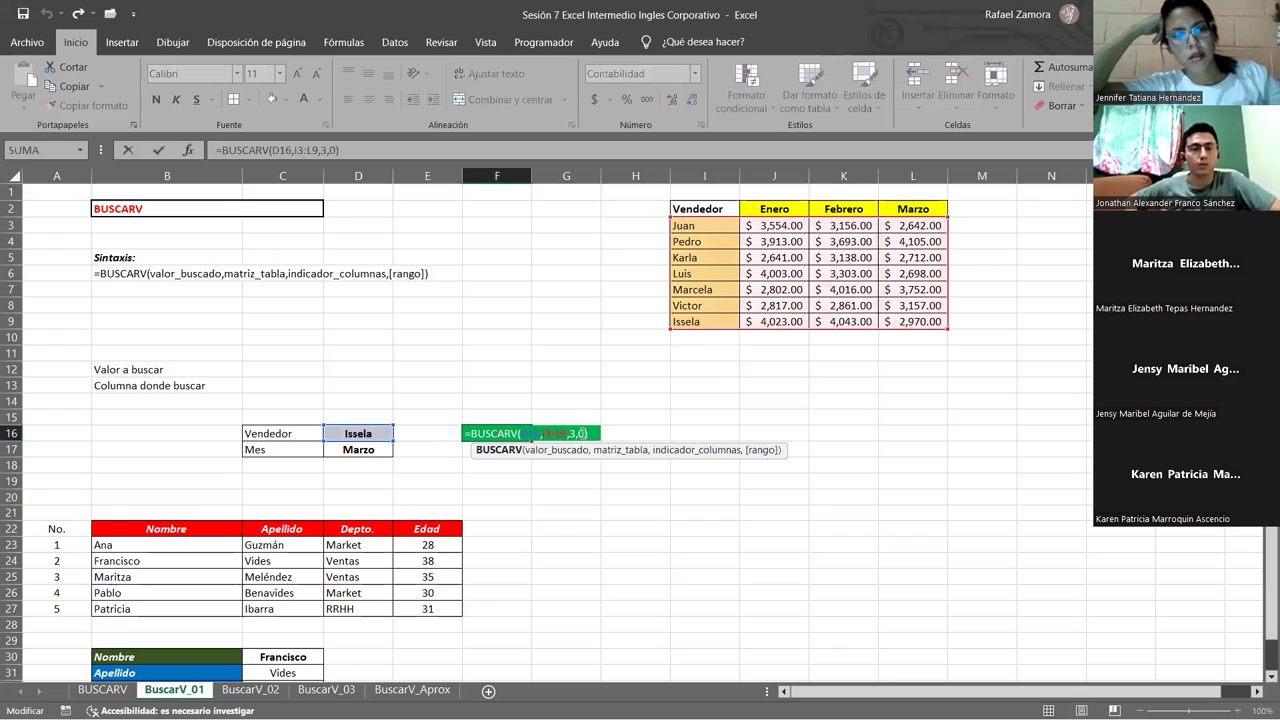
double_click(573, 433)
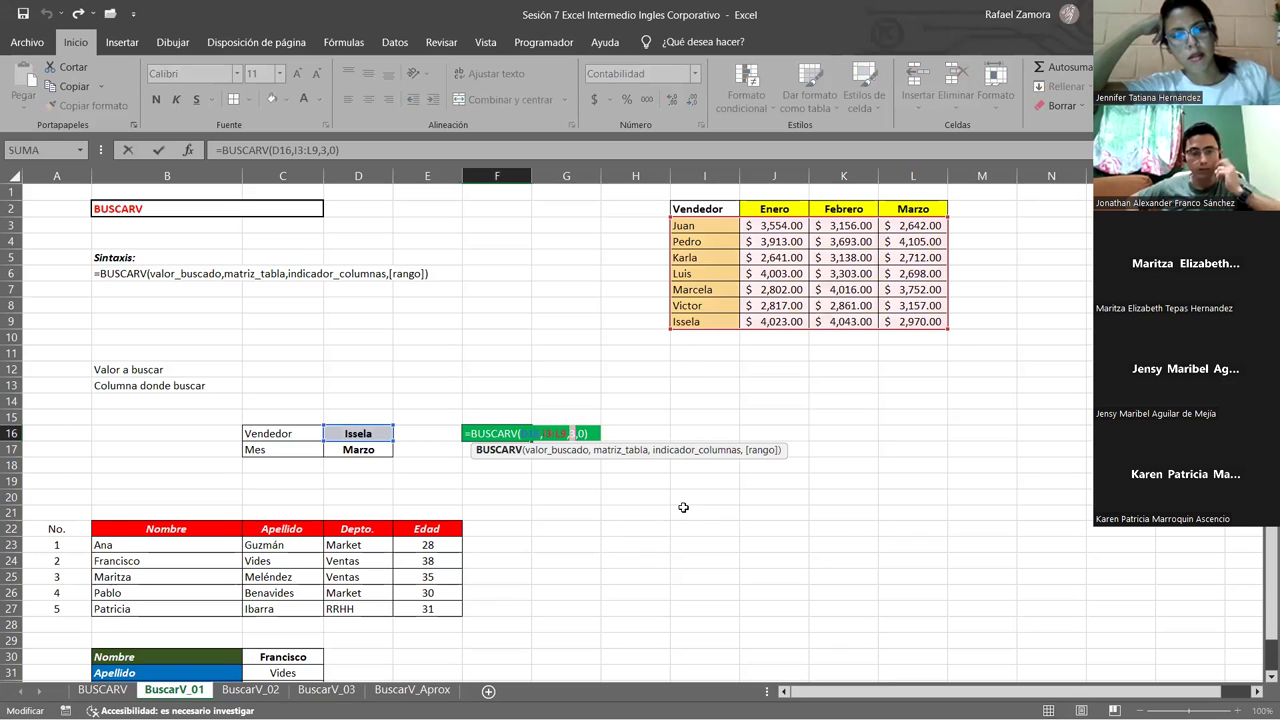
text(4)
key(Return)
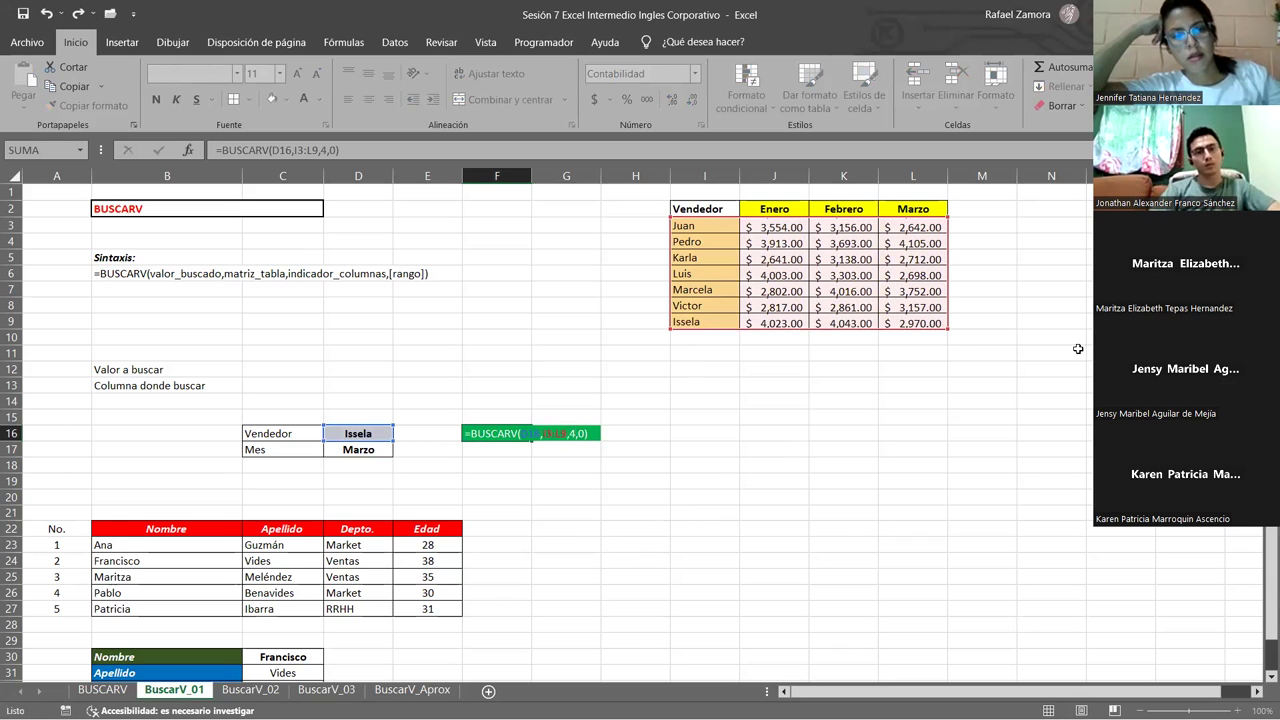
click(700, 318)
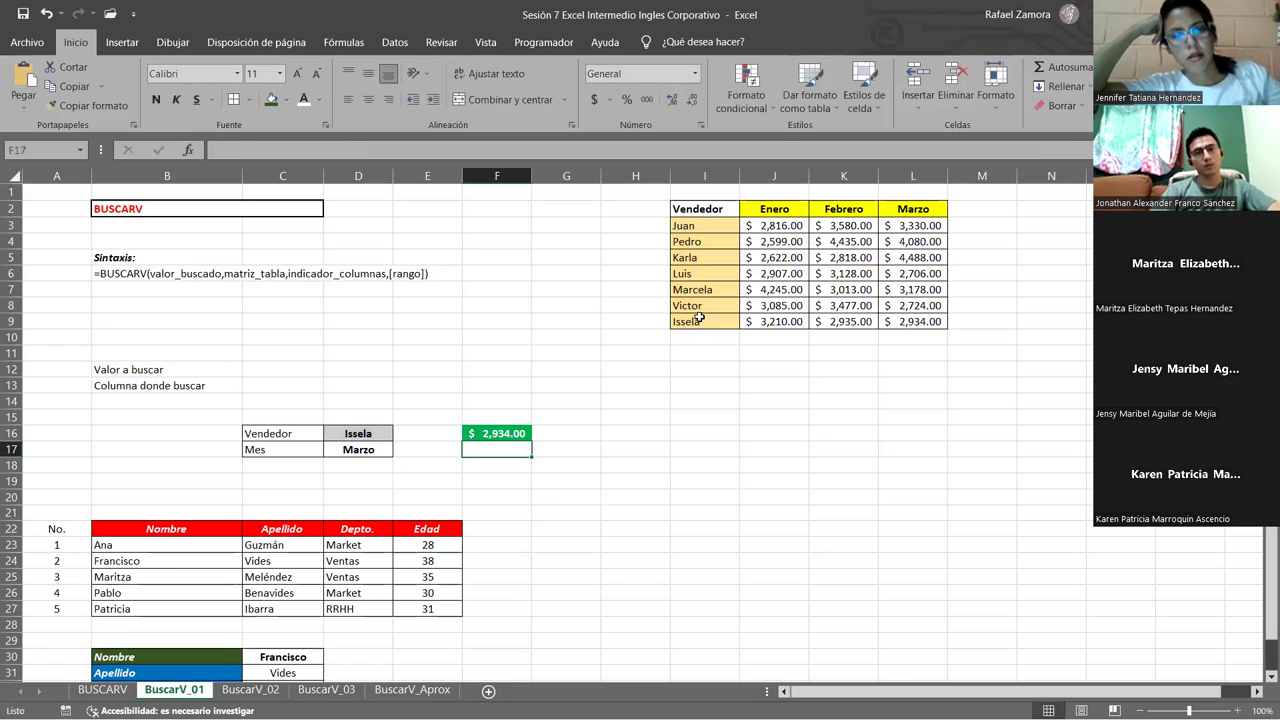
click(931, 322)
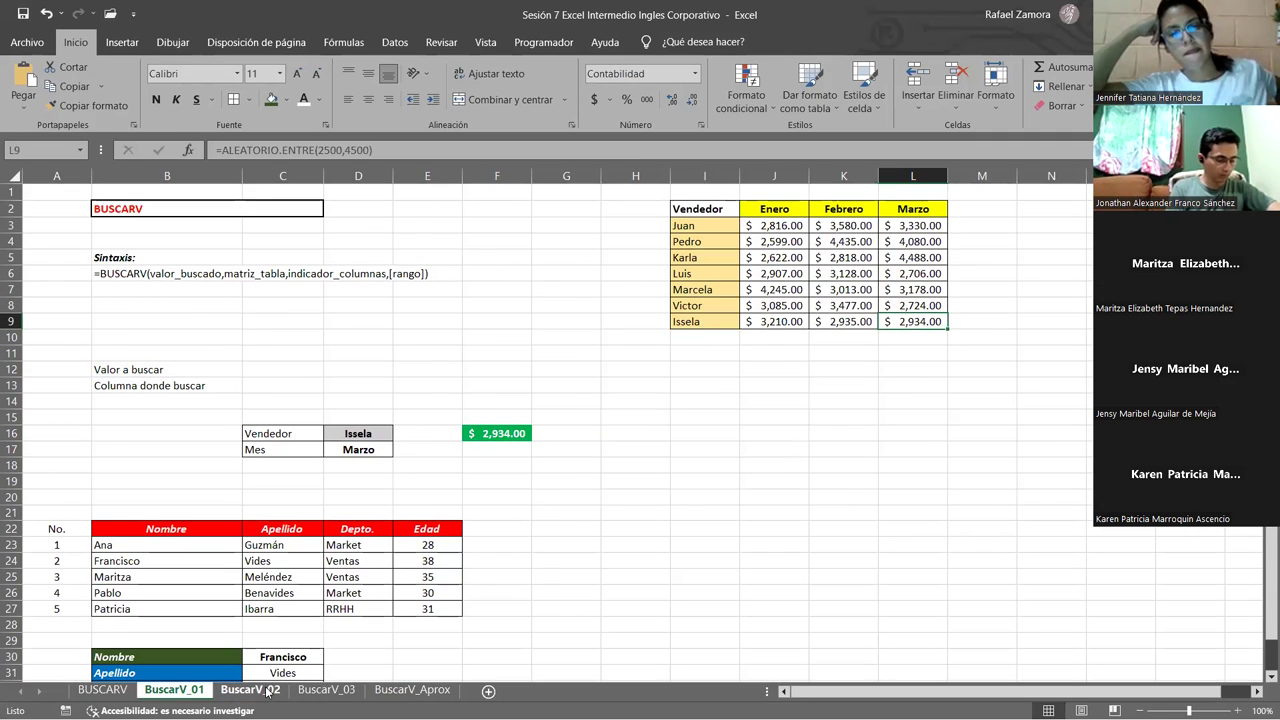
click(256, 690)
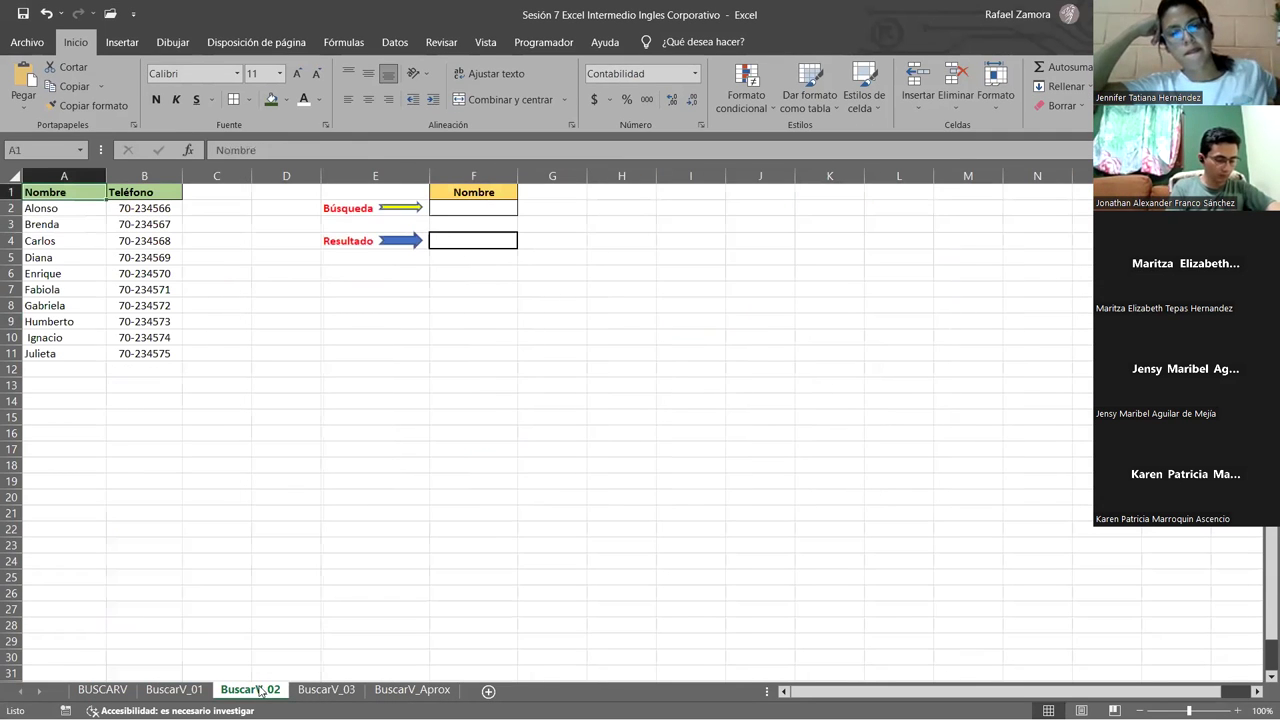
scroll(526, 415, up, 2)
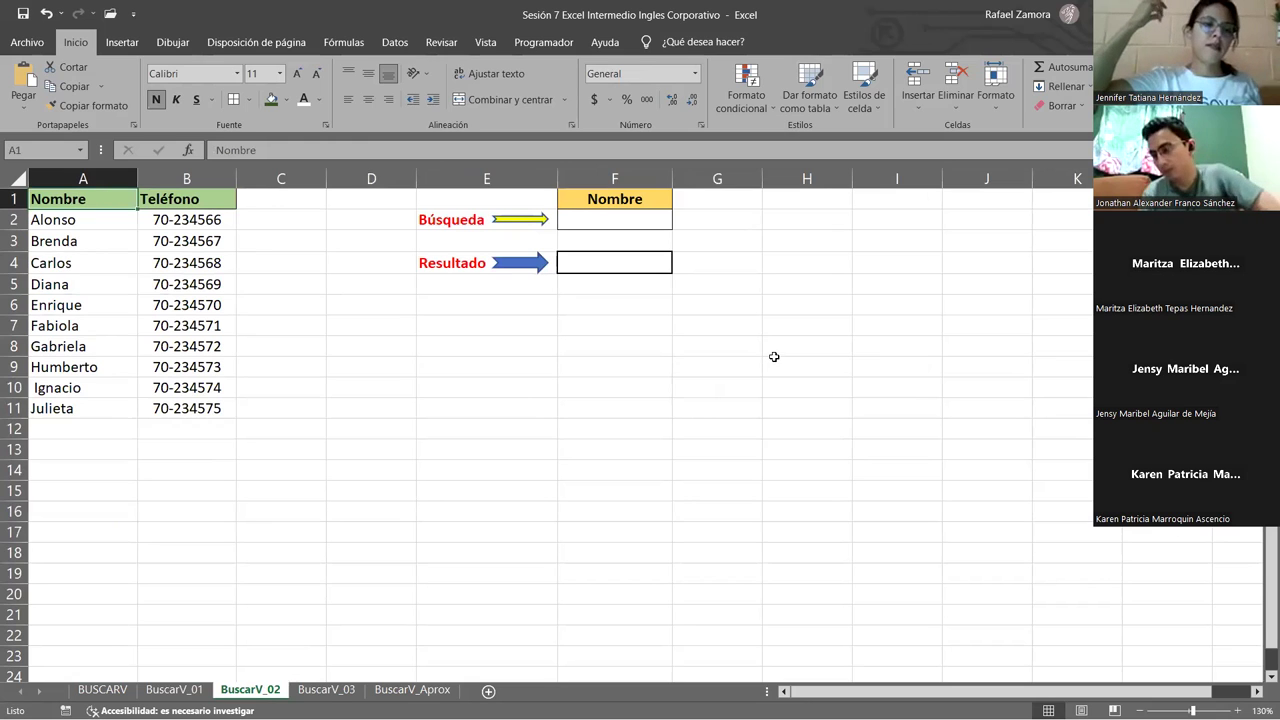
click(651, 221)
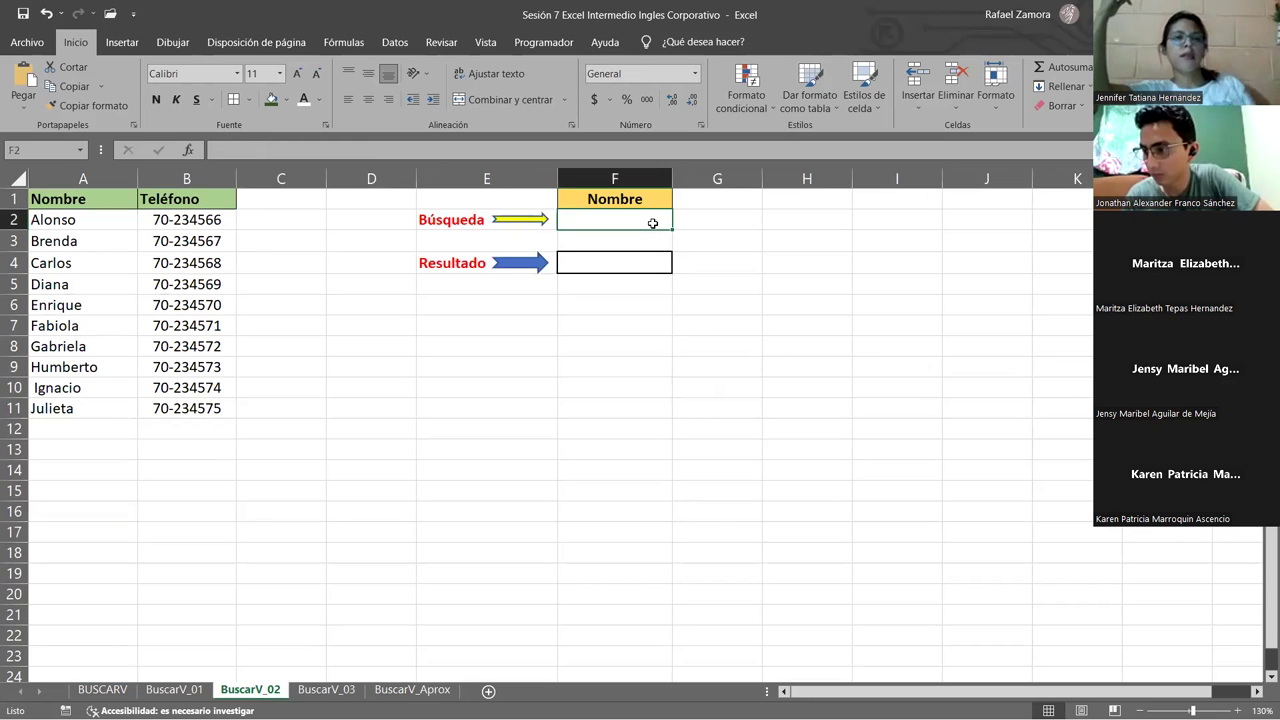
click(640, 263)
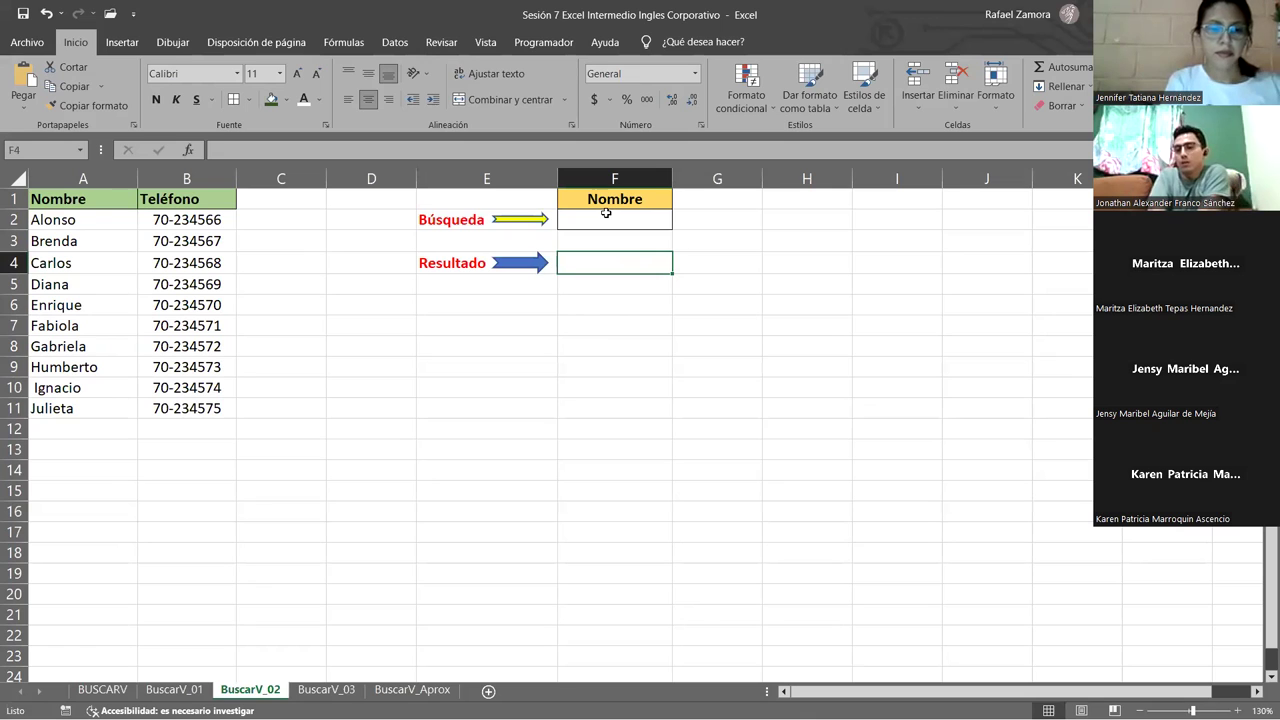
drag(57, 219, 115, 424)
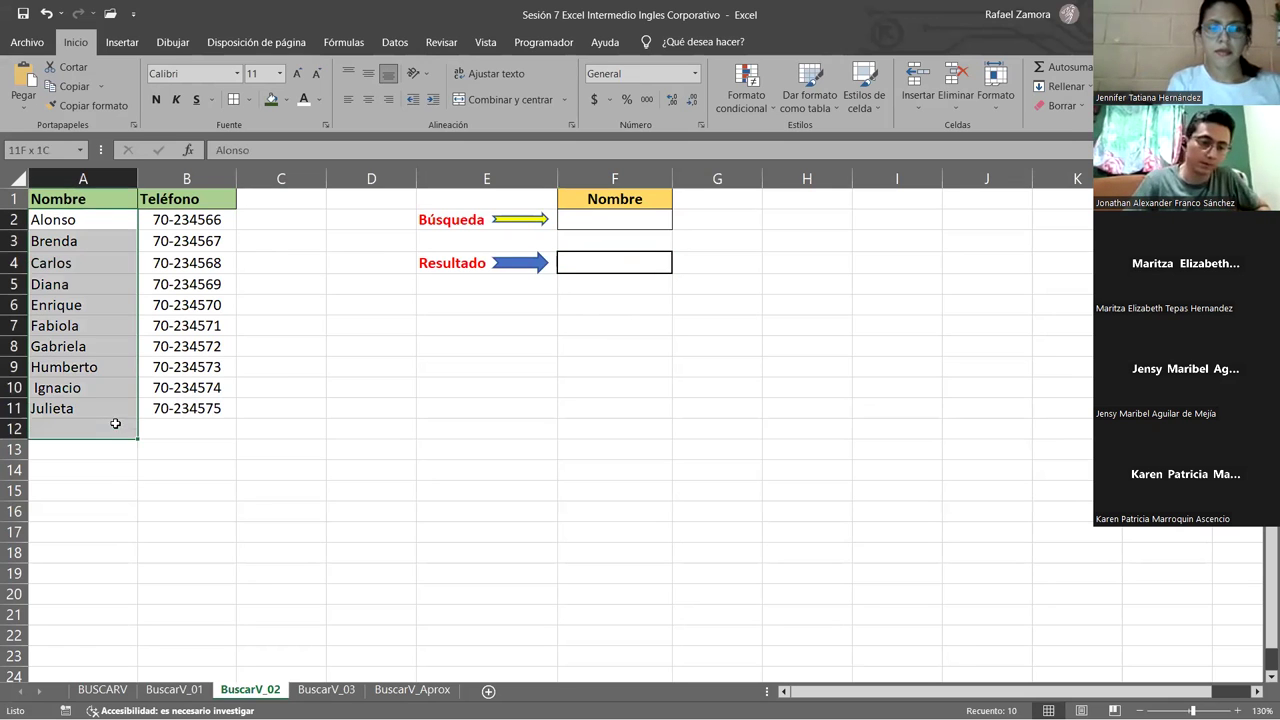
click(626, 260)
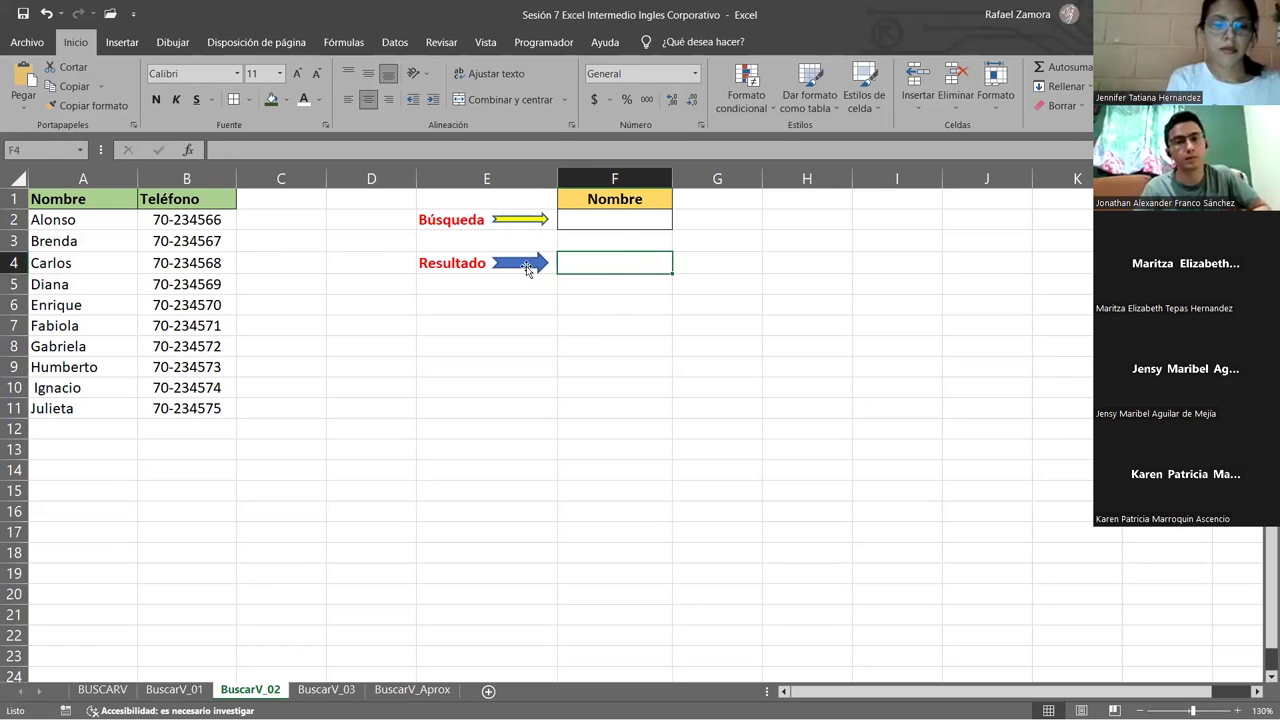
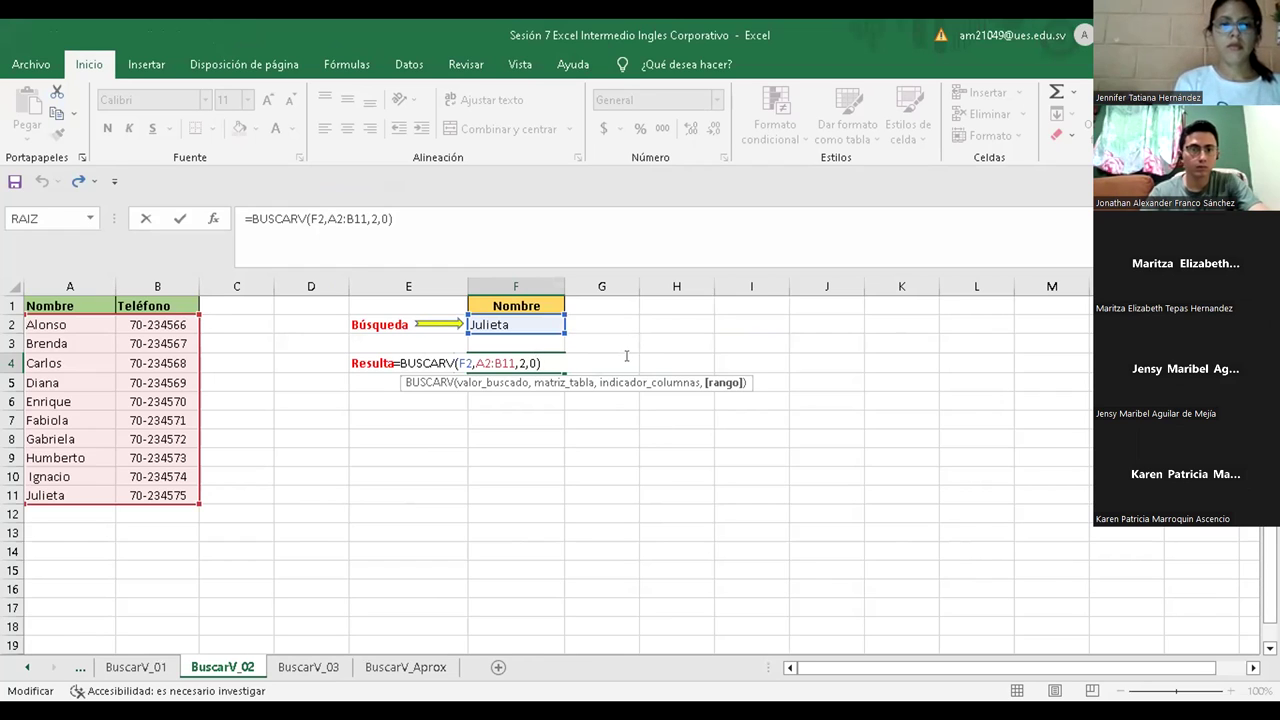
Confirm the F4 formula, then look up Brenda and then Fabiola in F2, returning 70-234571.
click(521, 326)
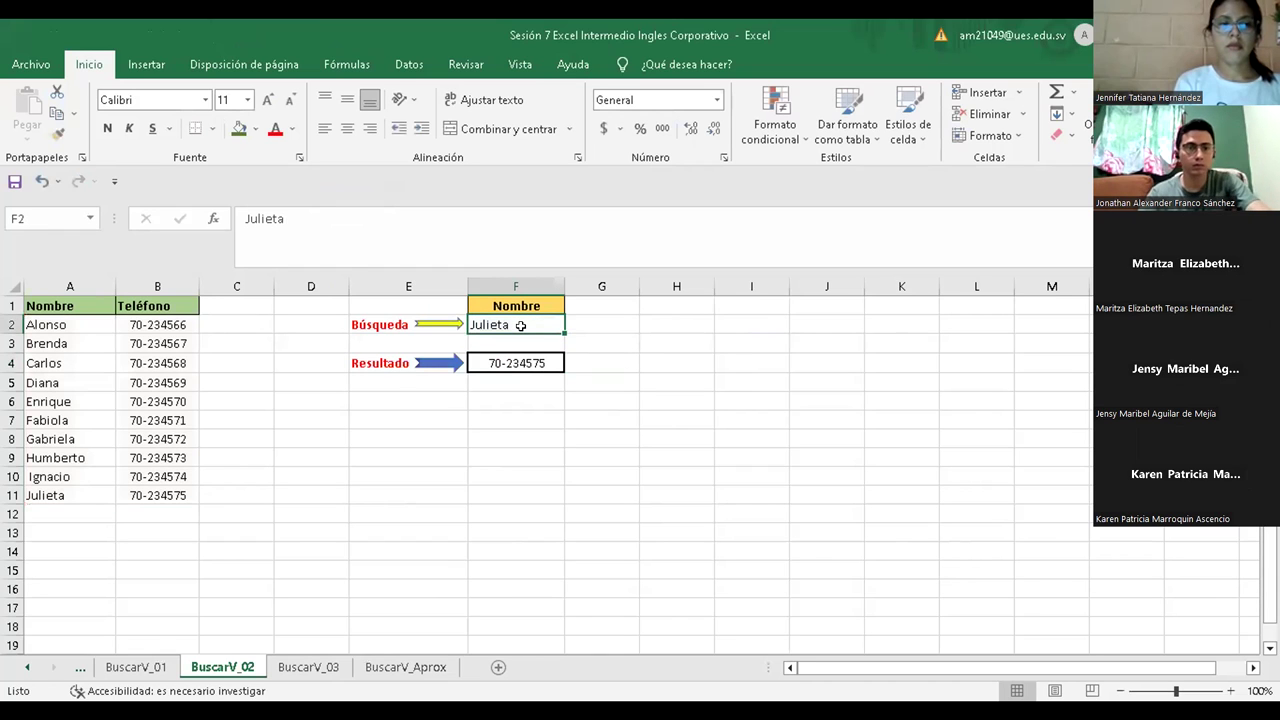
text(B)
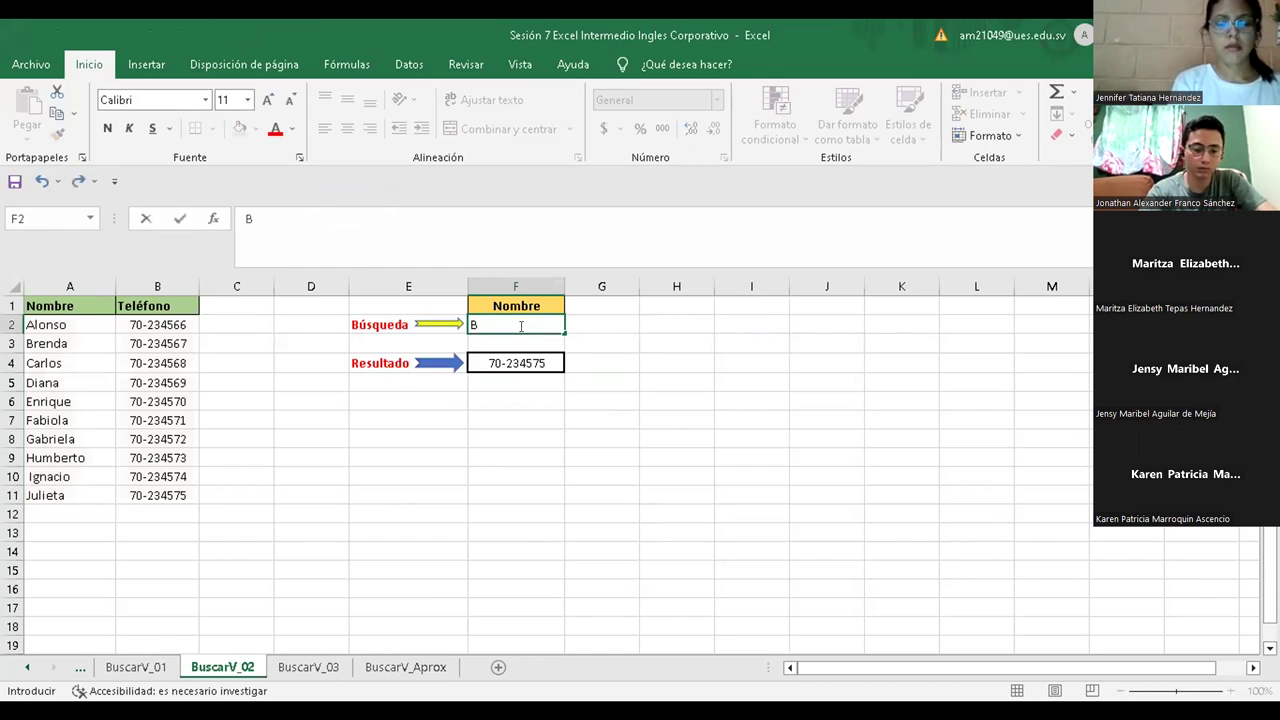
text(renda)
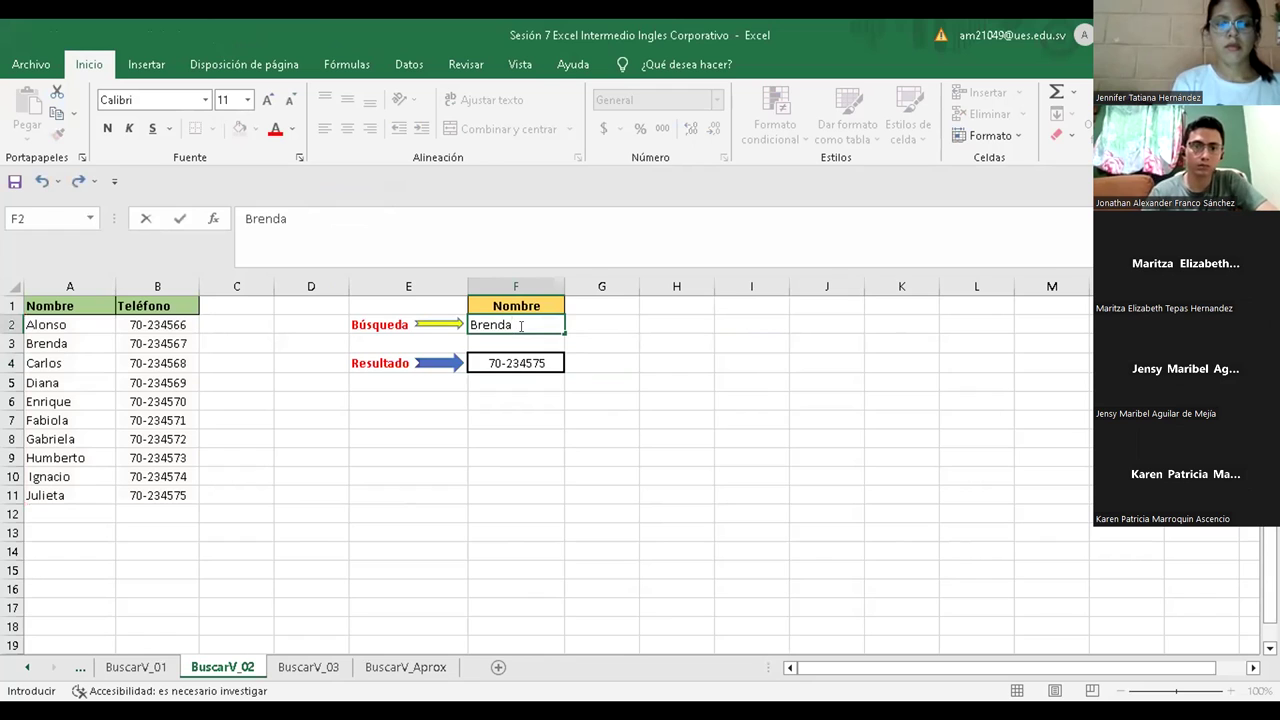
key(Return)
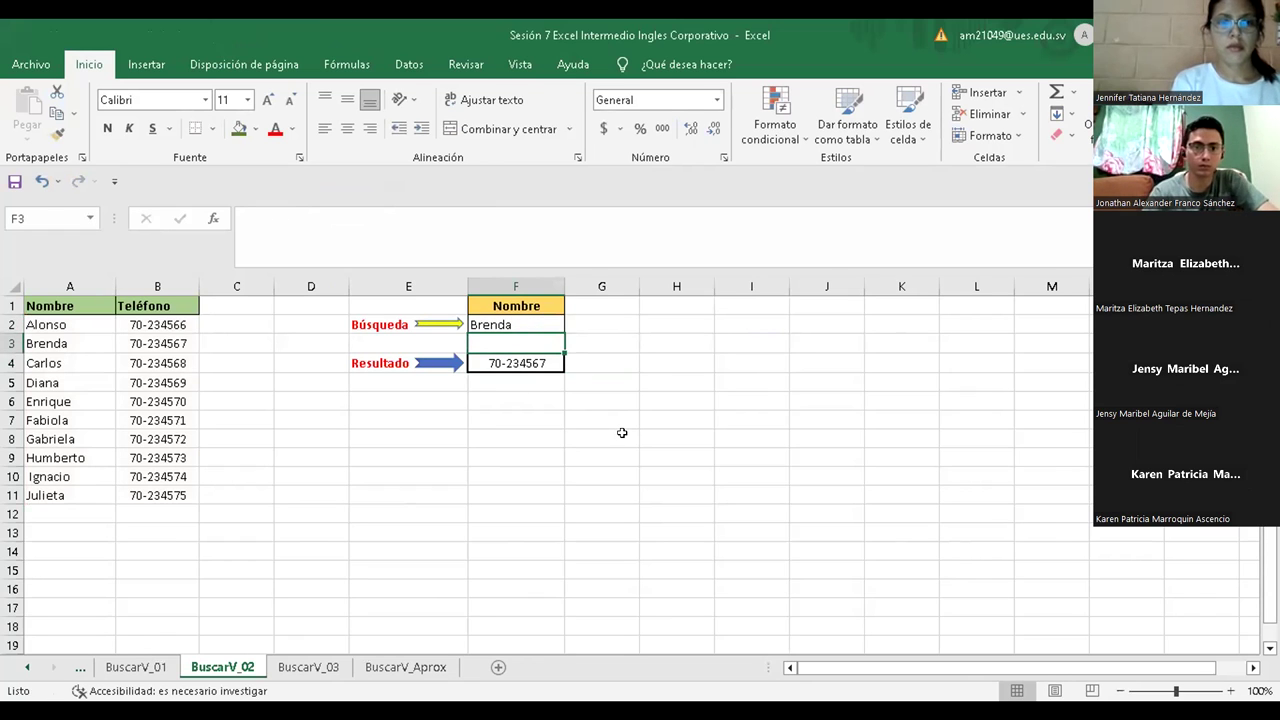
click(515, 325)
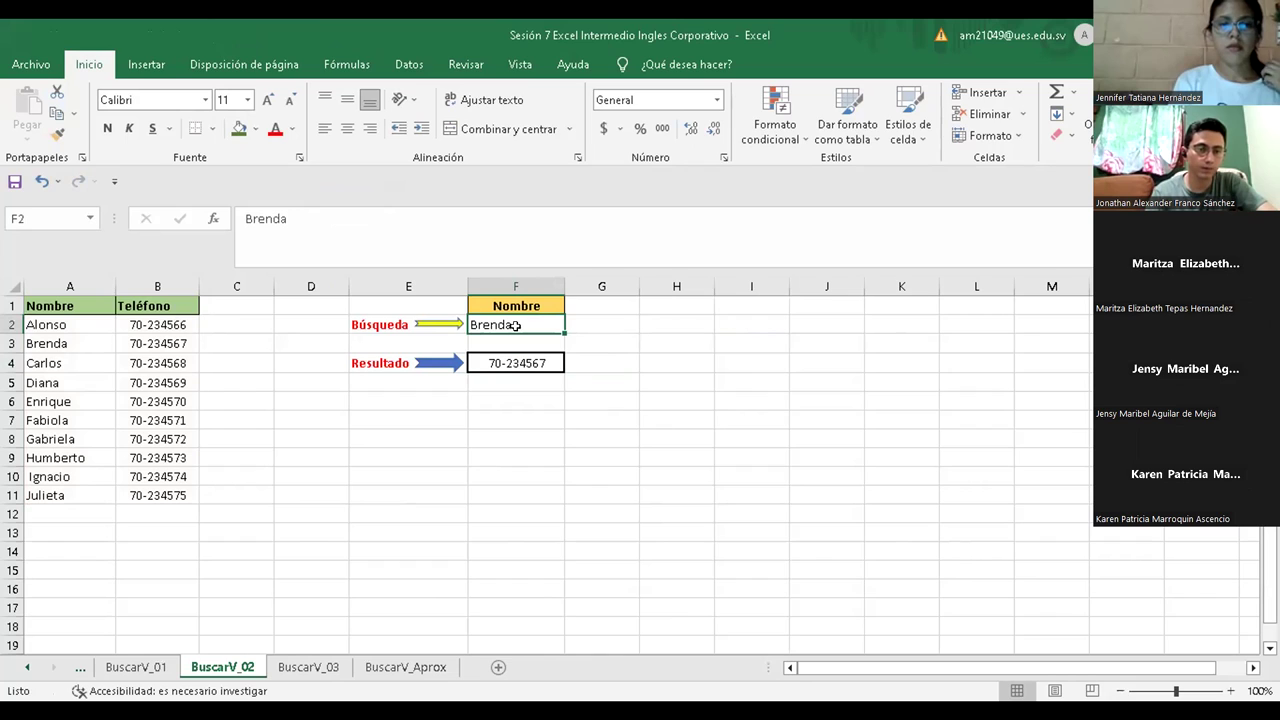
text(Fabiola)
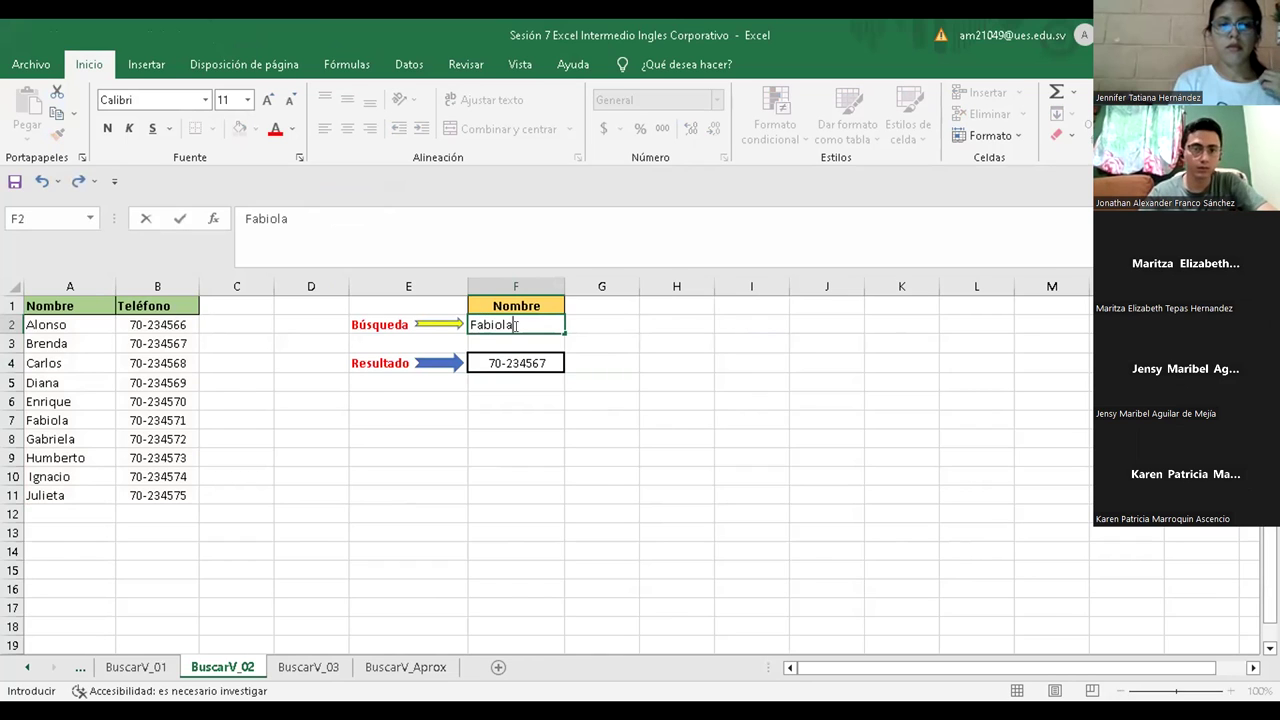
key(Return)
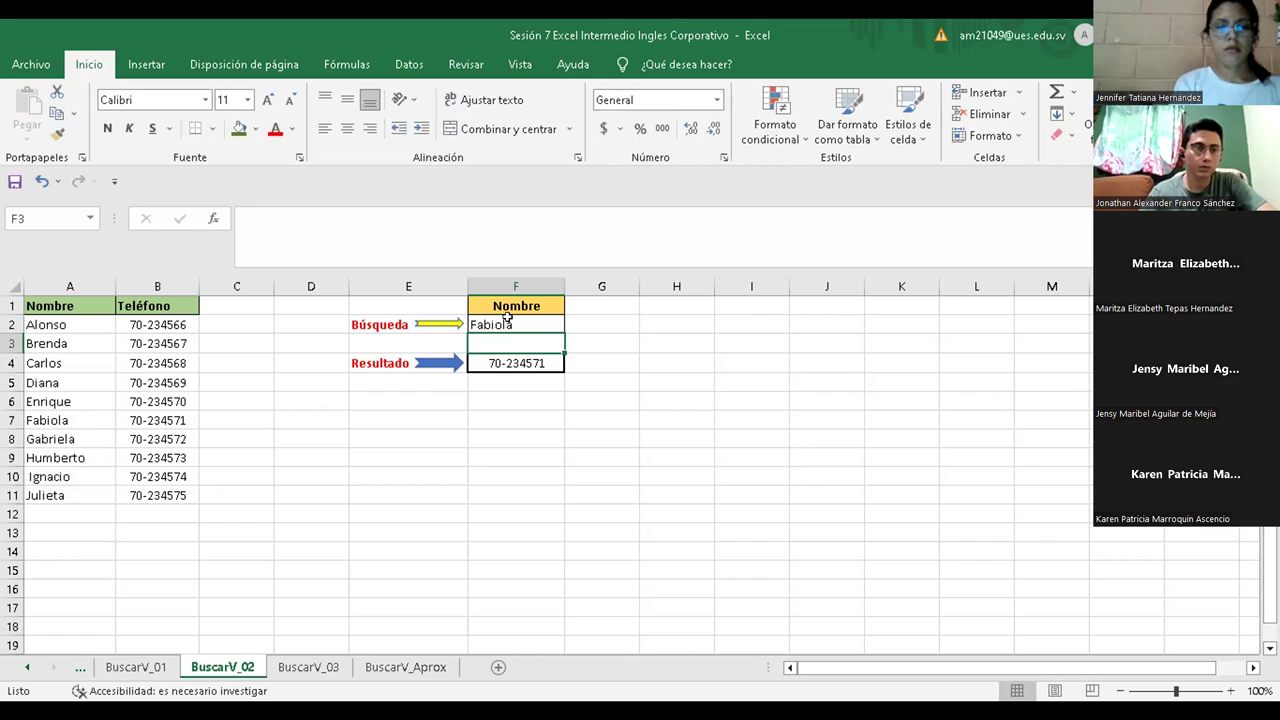
Enter Ignacio and then Diana as the search name in F2, both returning #N/D.
text(l)
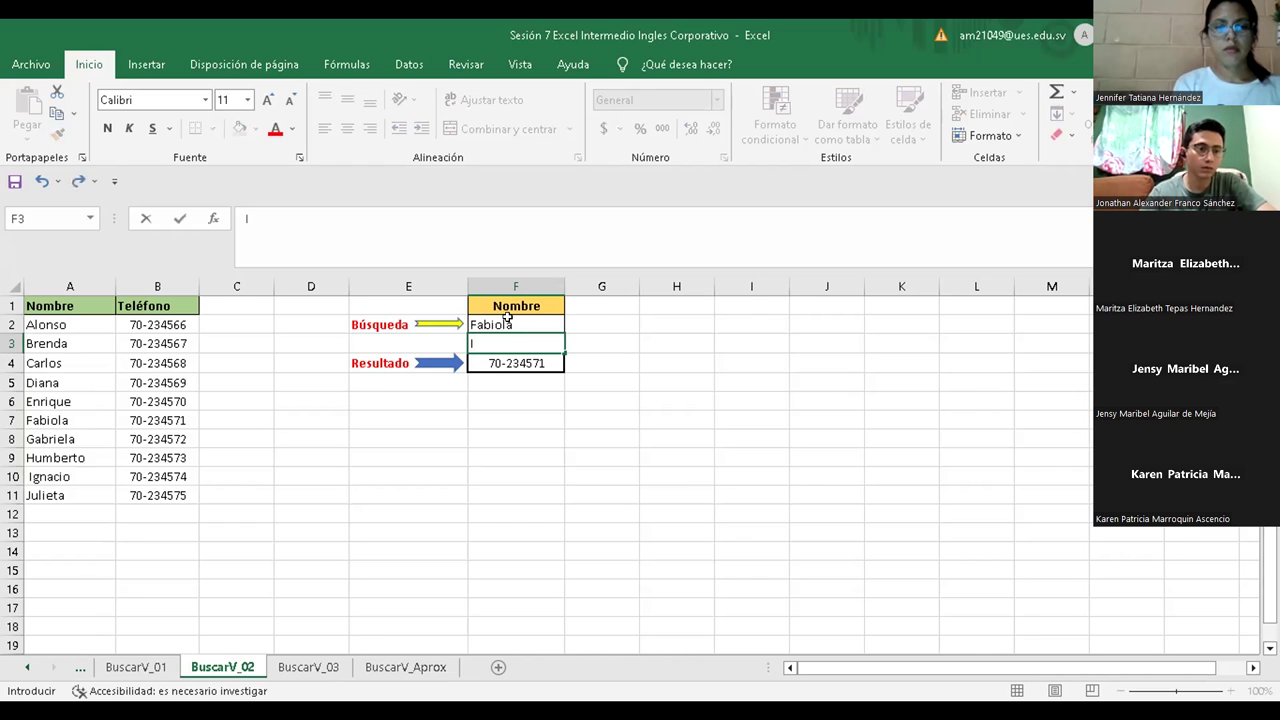
click(535, 316)
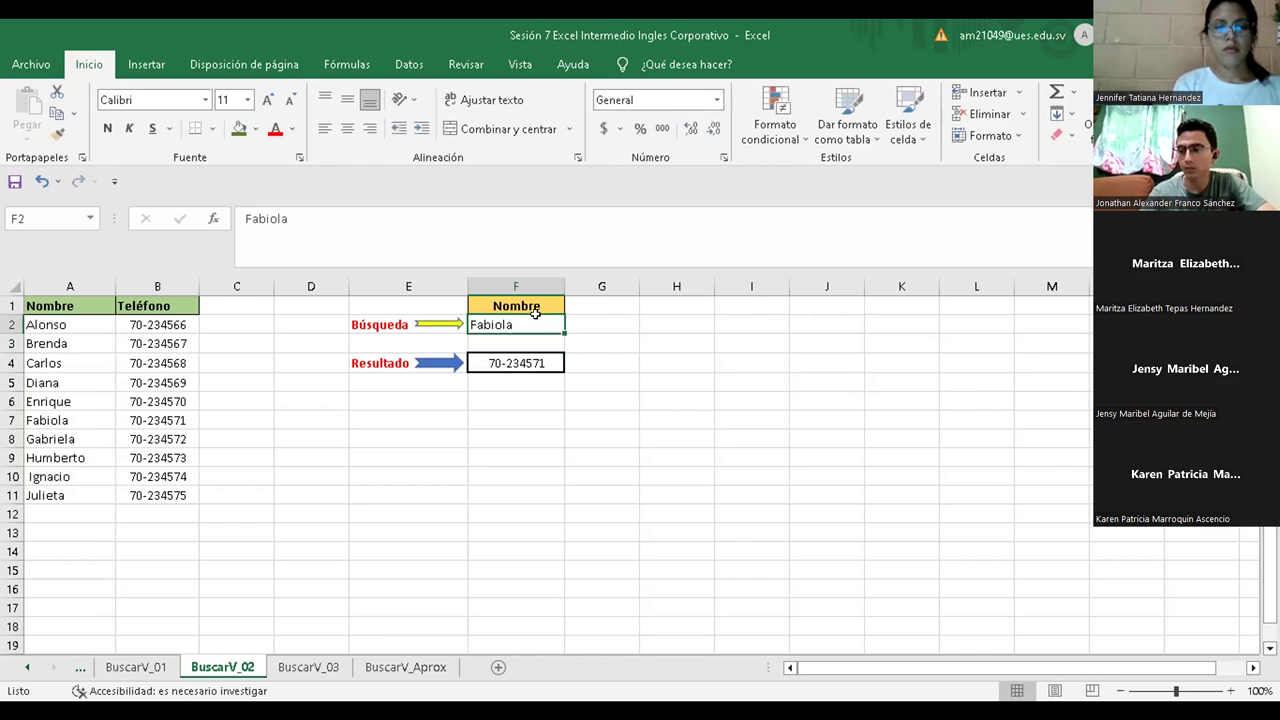
text(l)
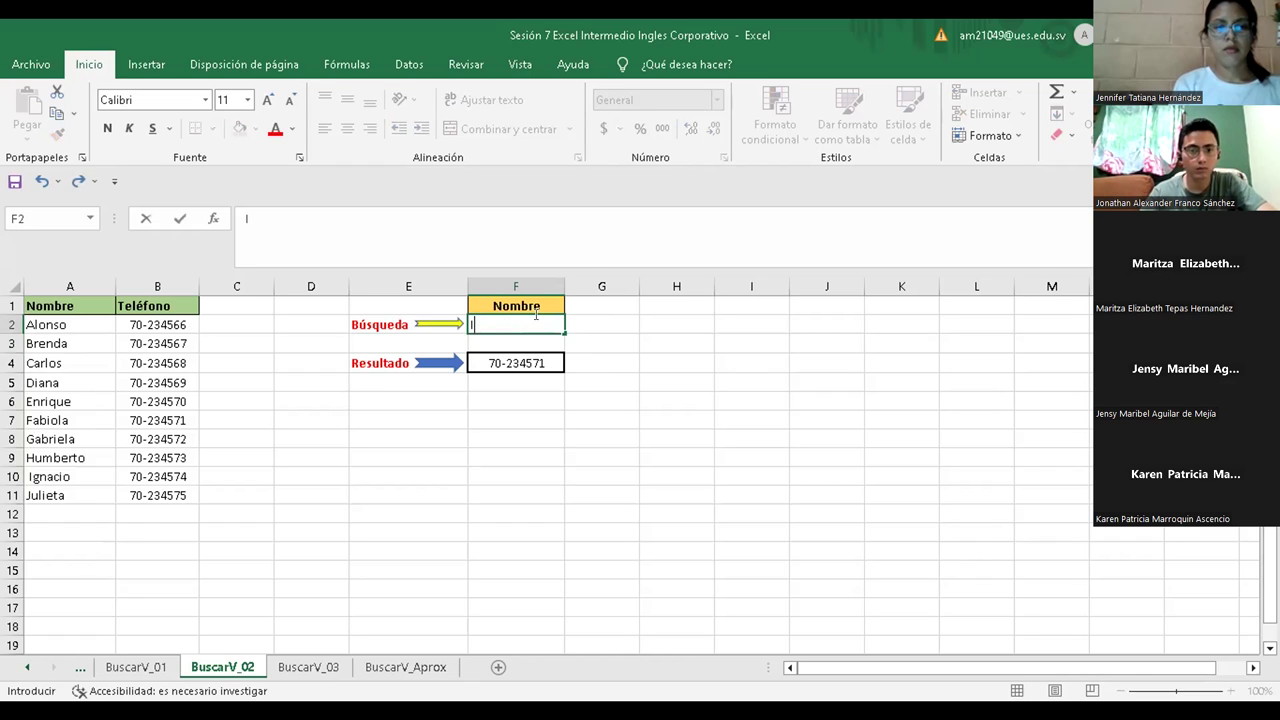
text(gn)
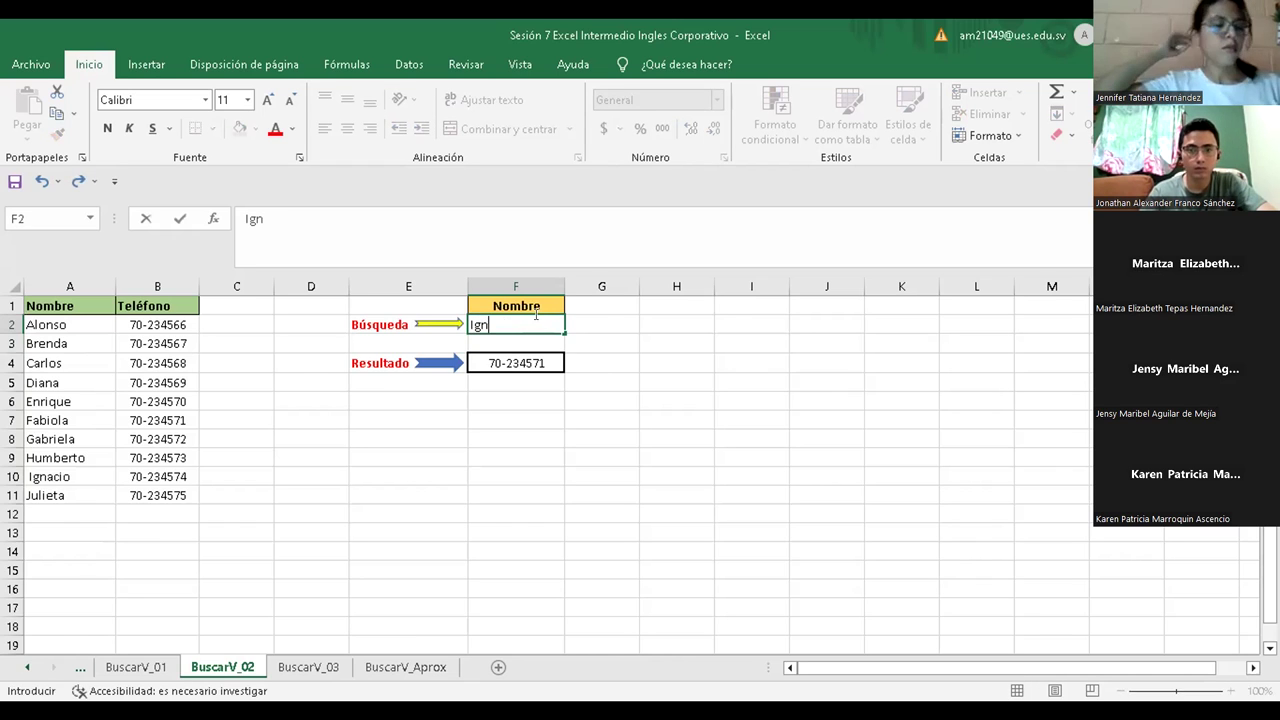
text(acio)
key(Return)
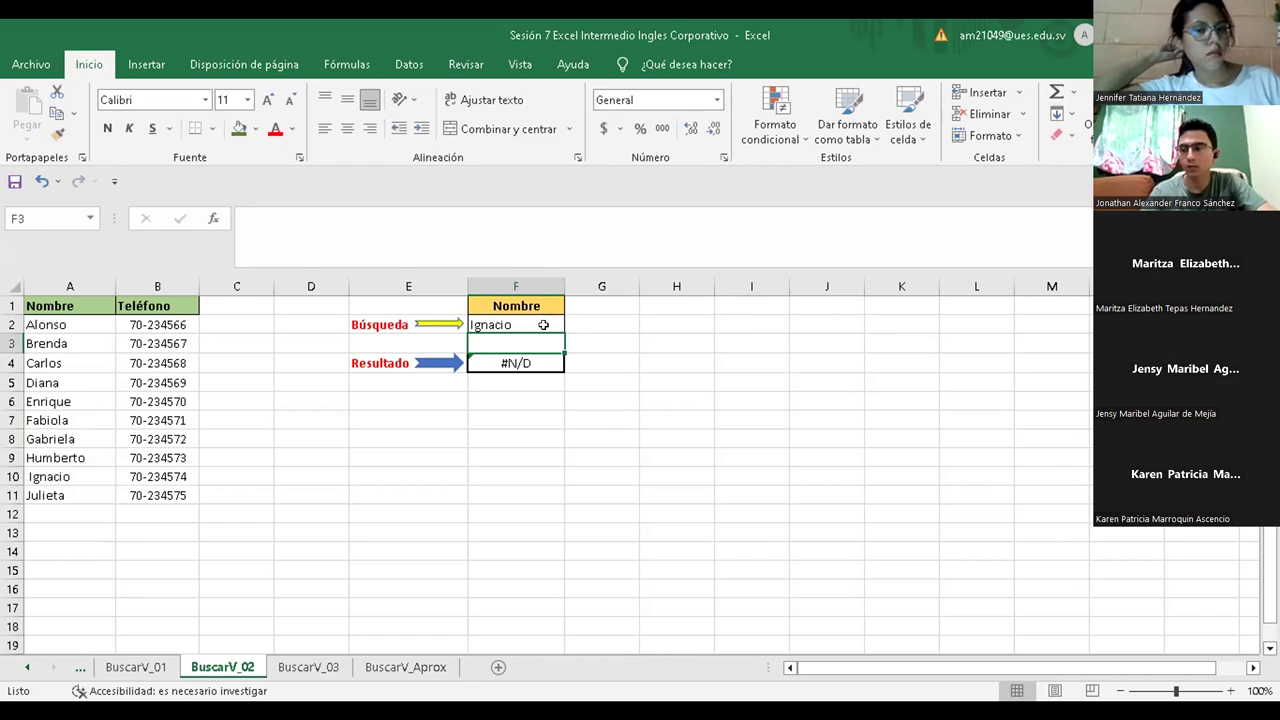
click(542, 320)
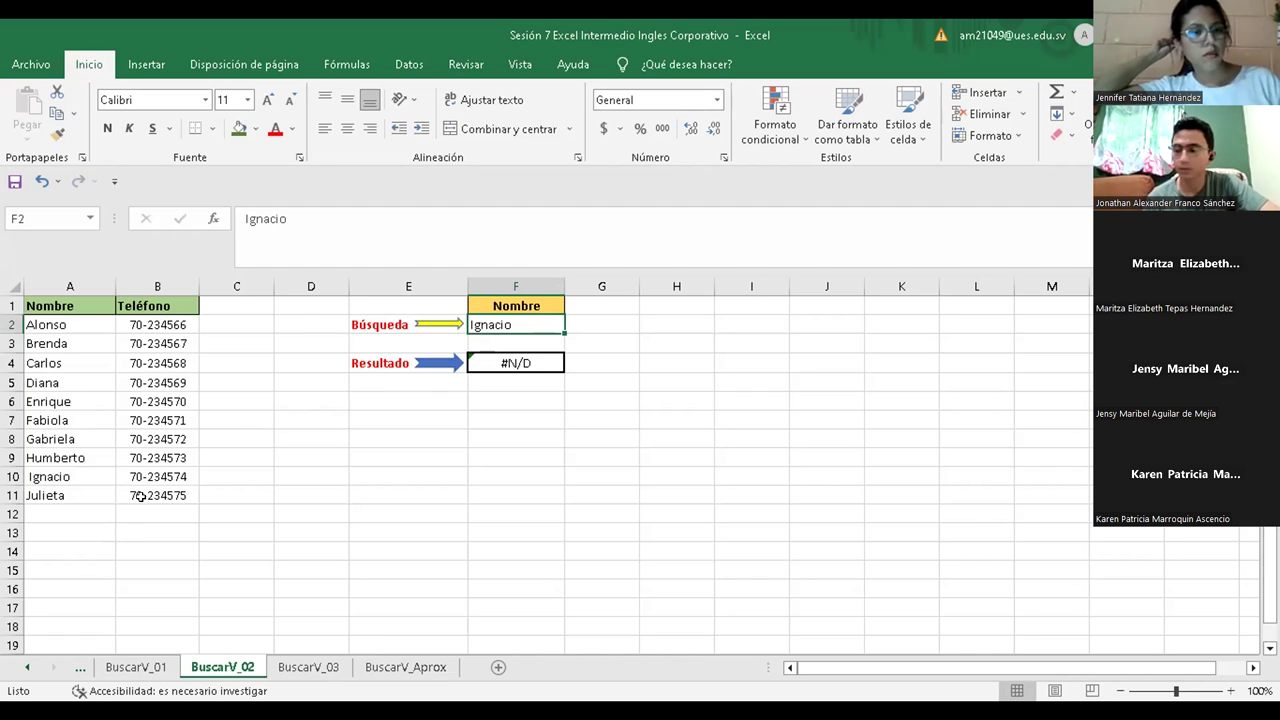
text(Diana)
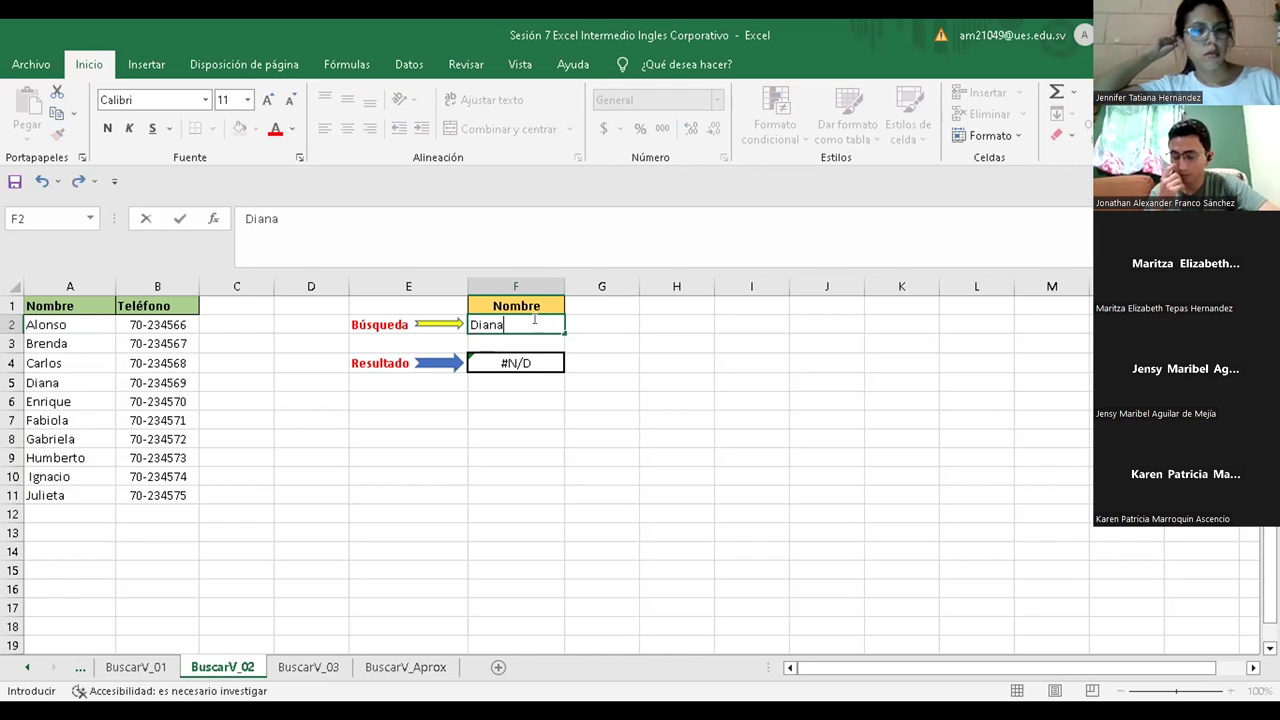
key(Return)
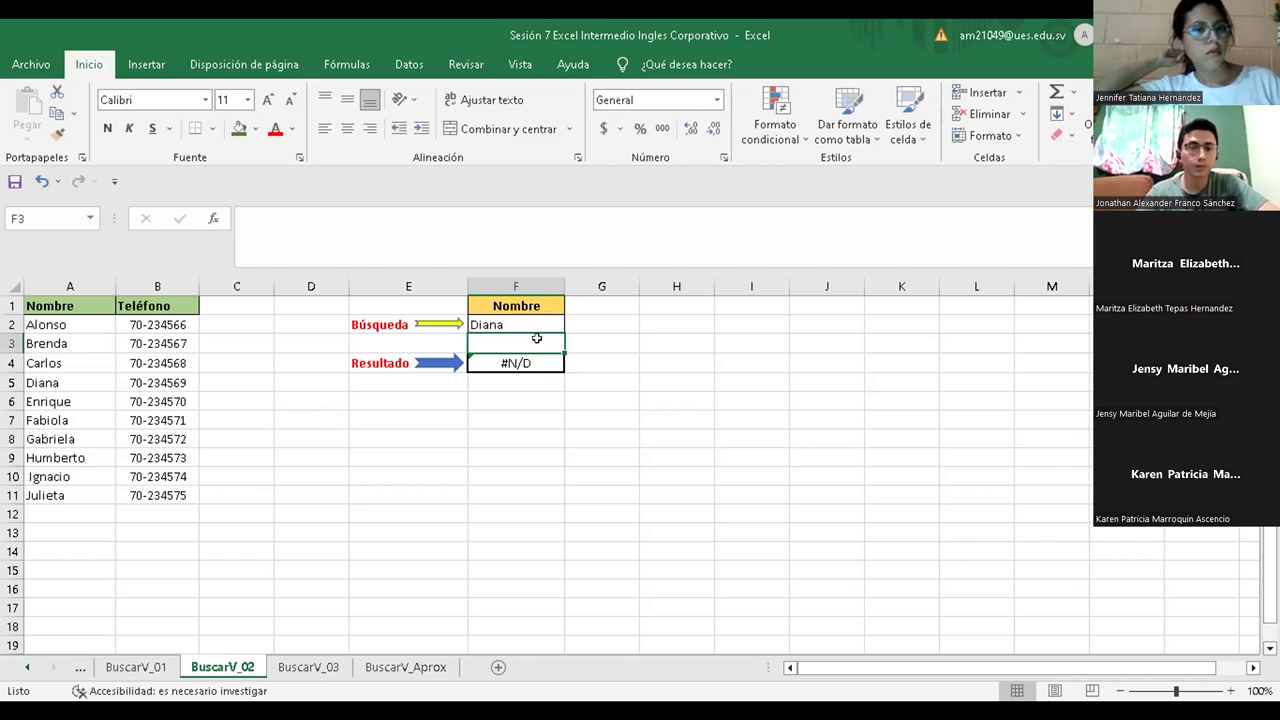
Reopen F4's =BUSCARV(F2,A2:B11,2,0) formula to inspect it.
click(537, 324)
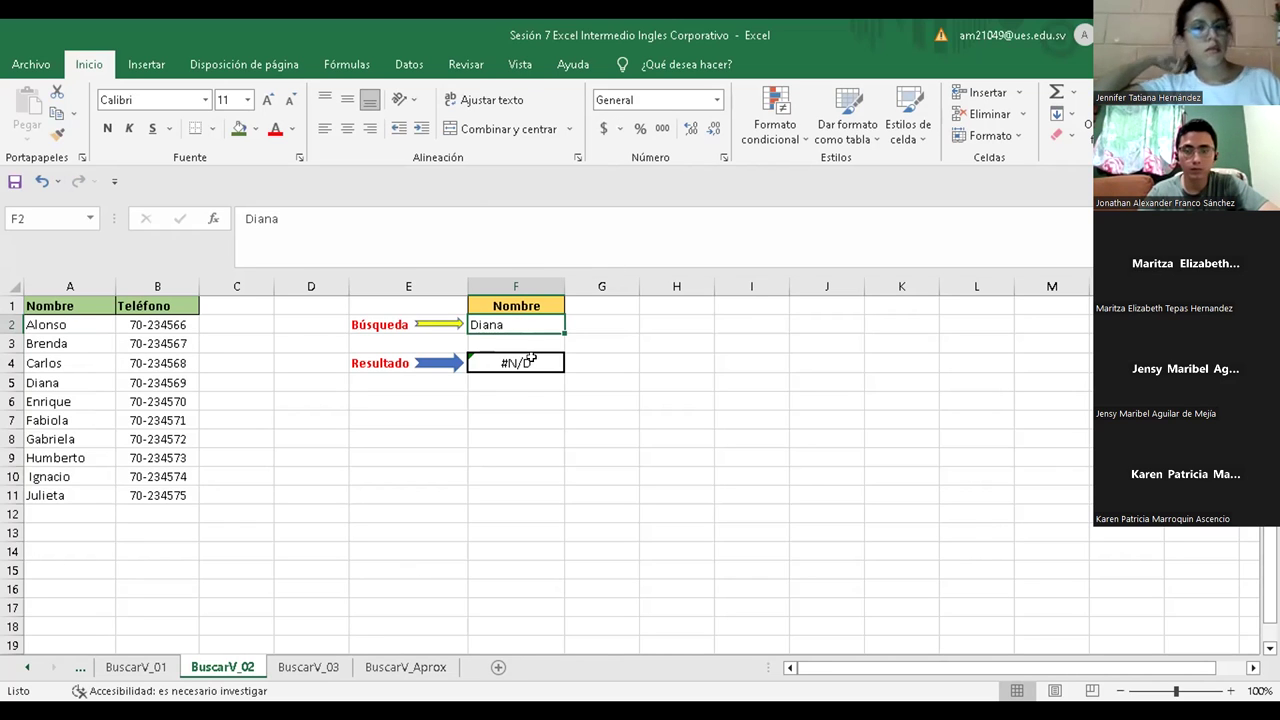
click(531, 358)
double_click(551, 362)
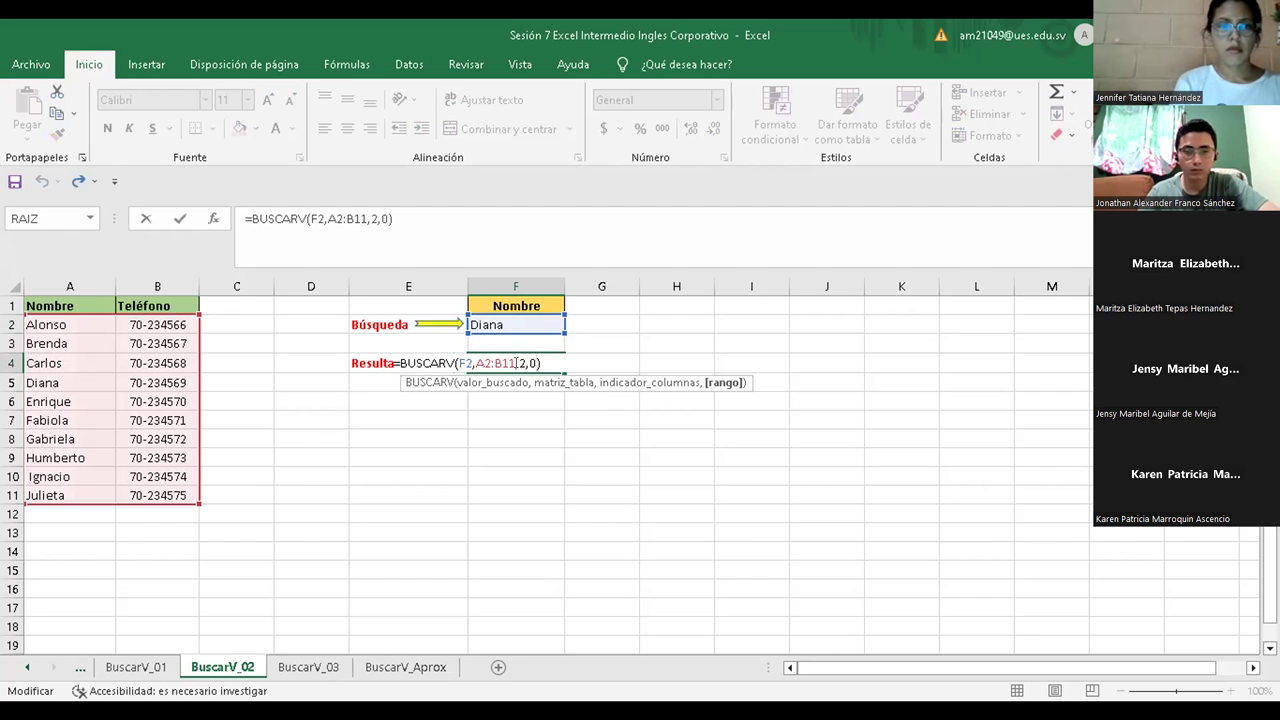
click(518, 326)
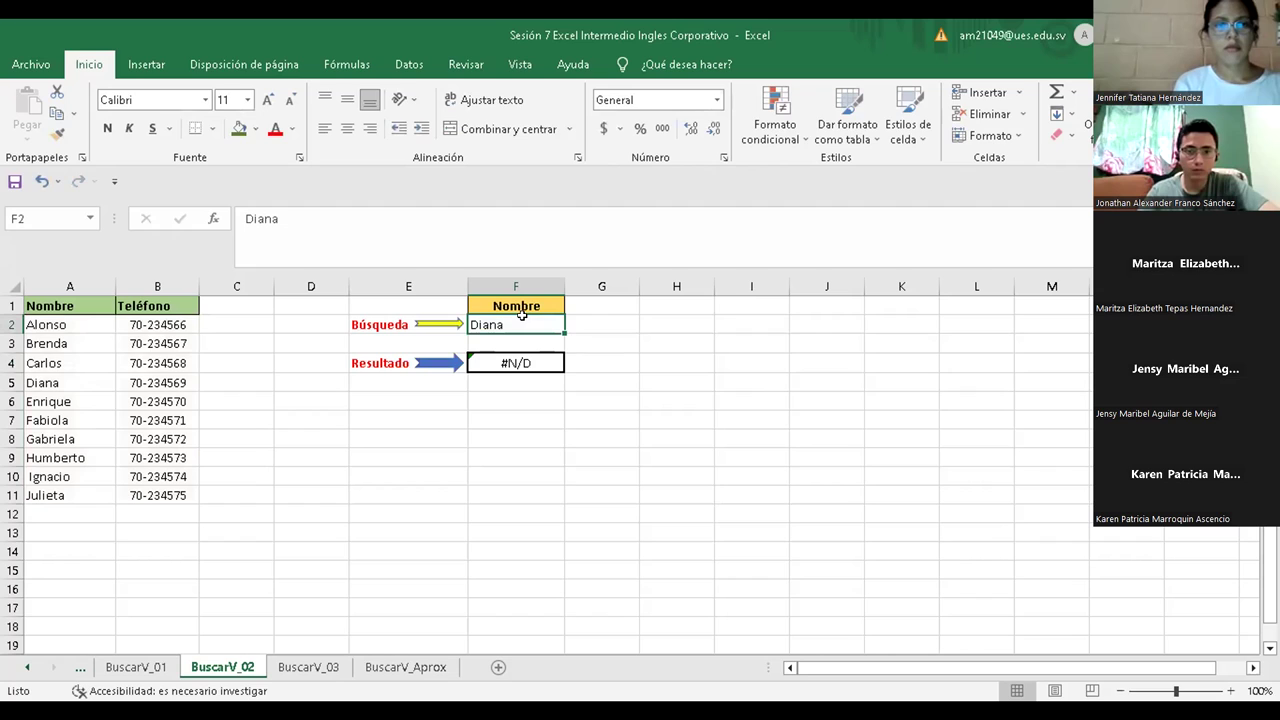
text(E)
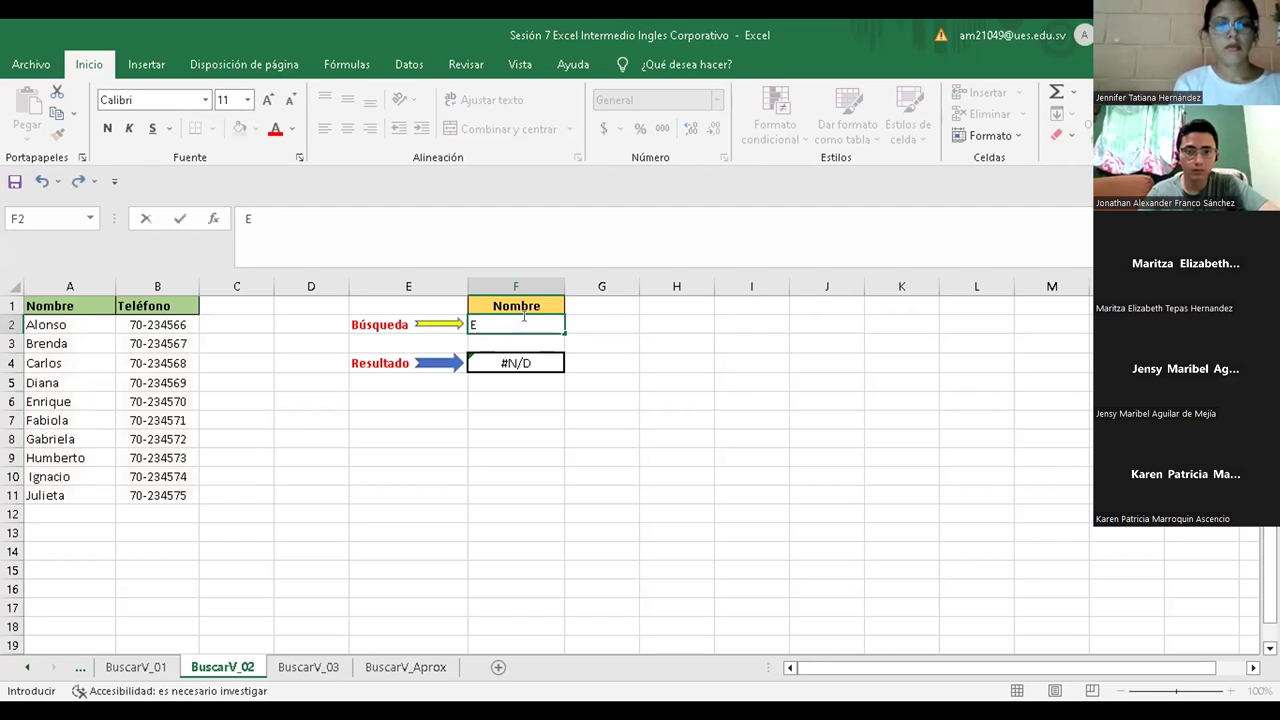
text(nrique)
key(Return)
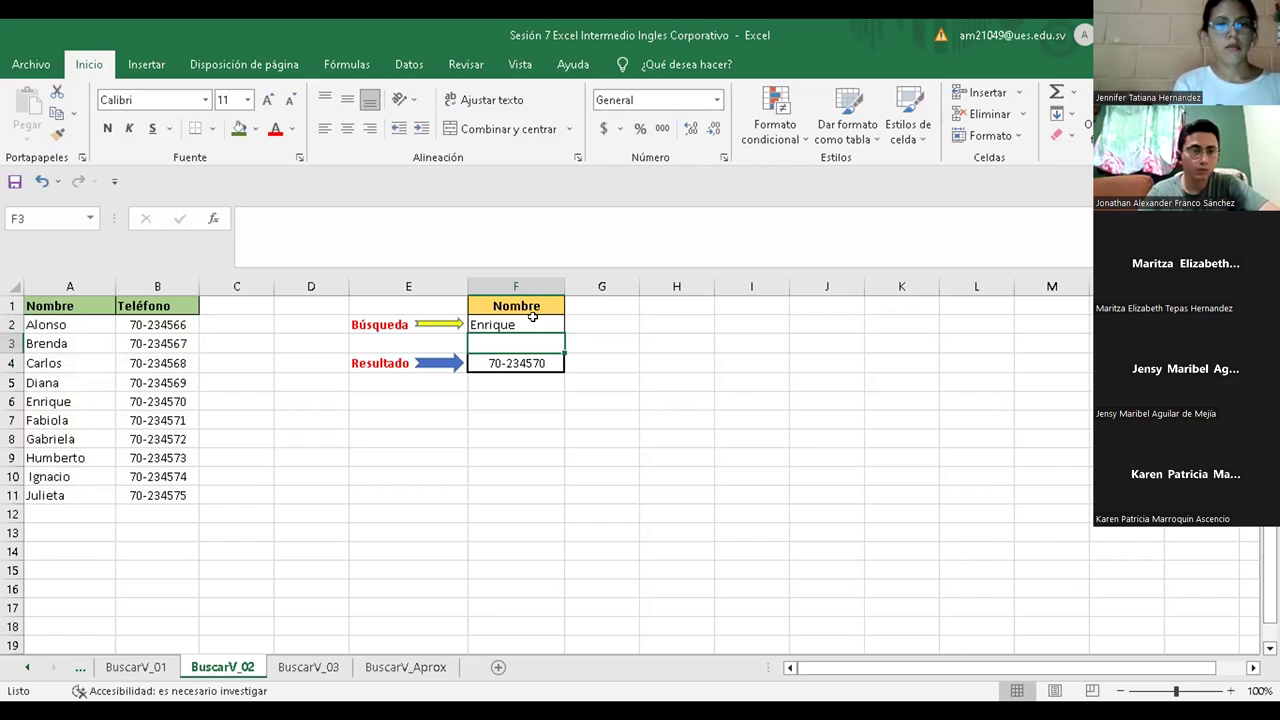
click(533, 316)
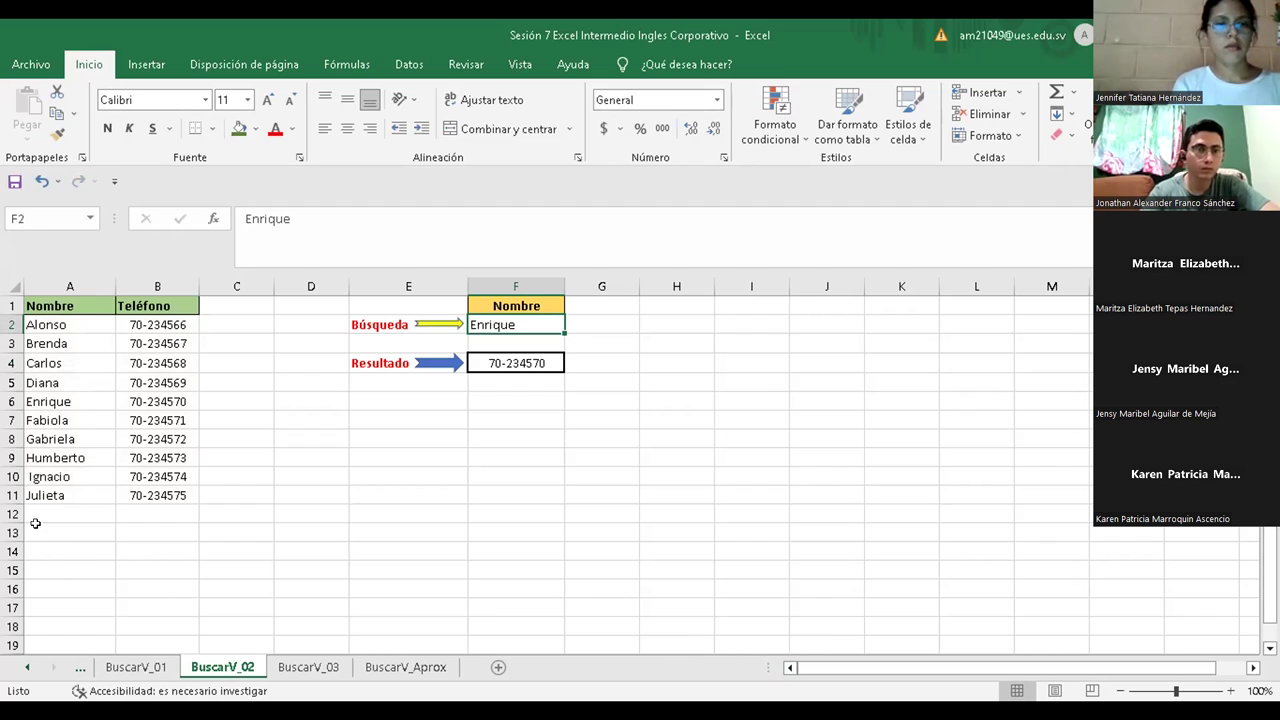
Remove the leading space before Ignacio in cell A10.
click(35, 477)
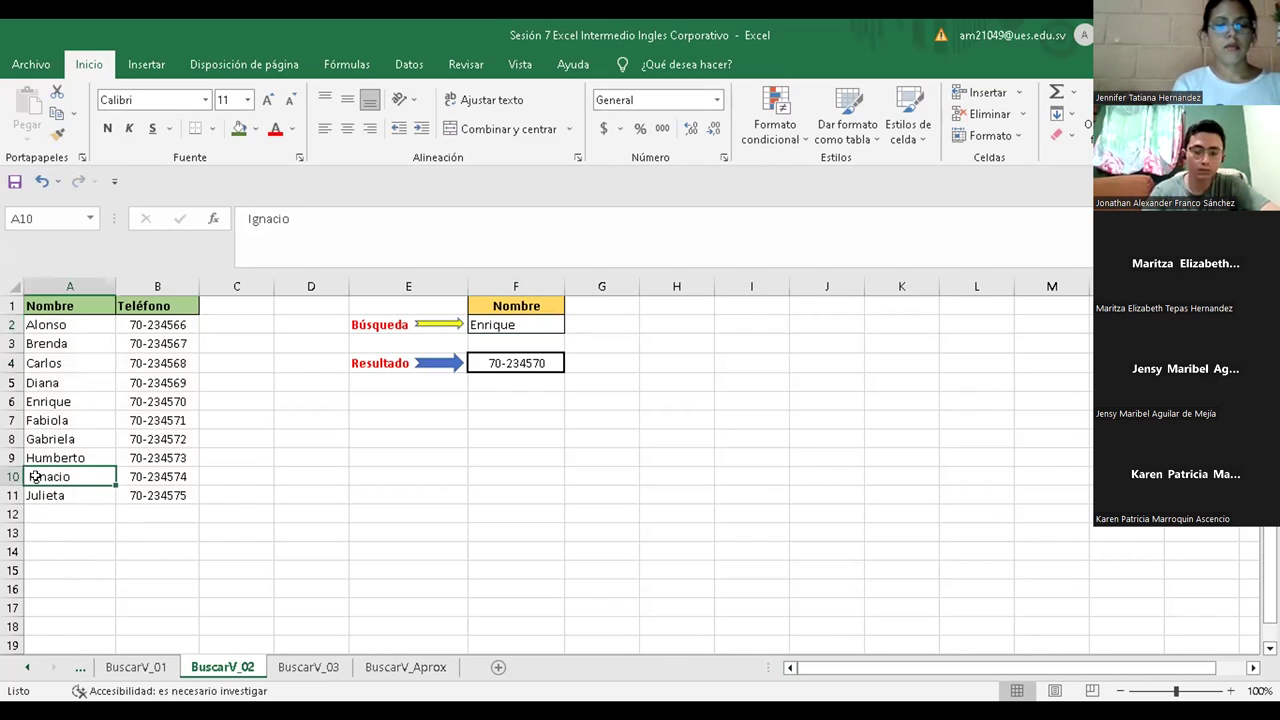
double_click(28, 477)
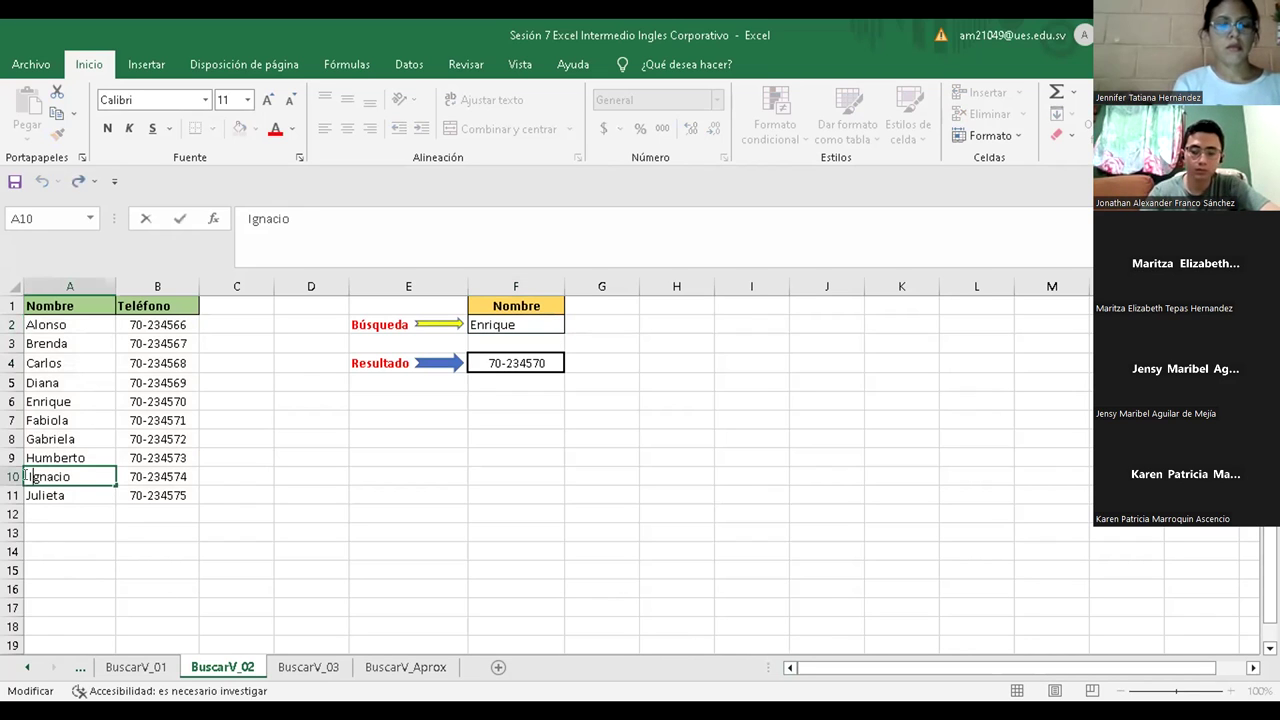
key(BackSpace)
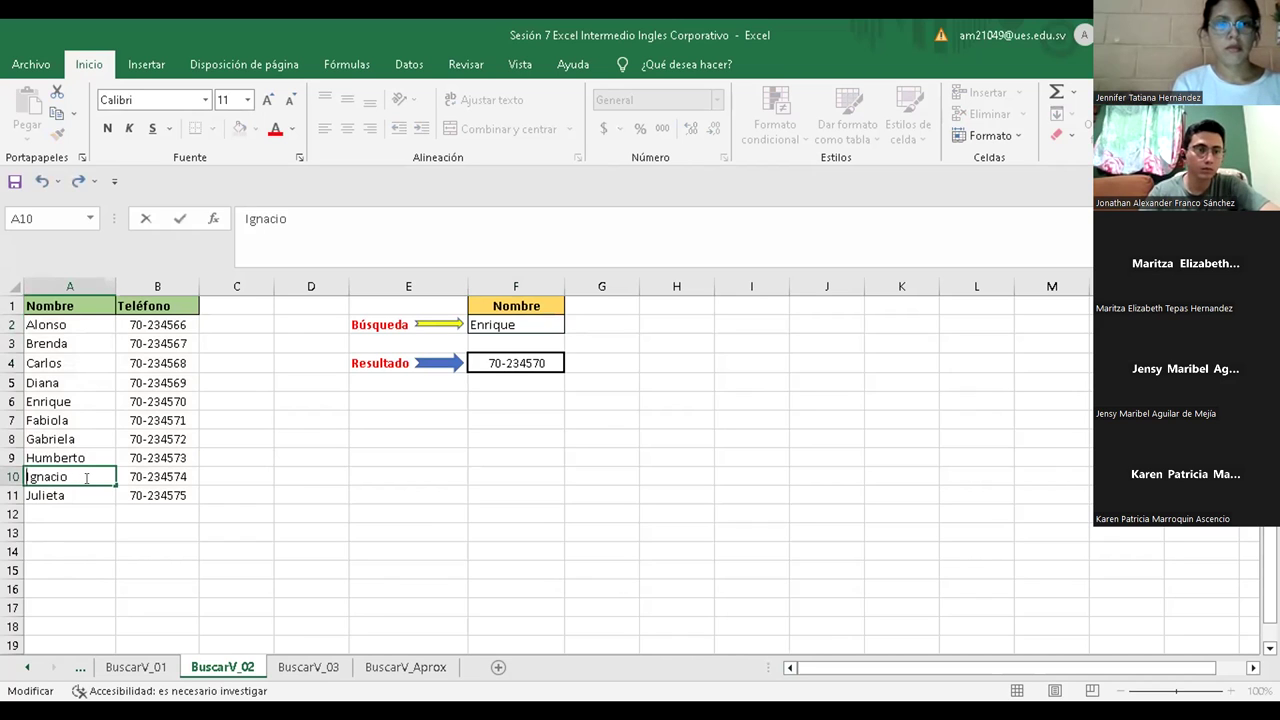
click(229, 476)
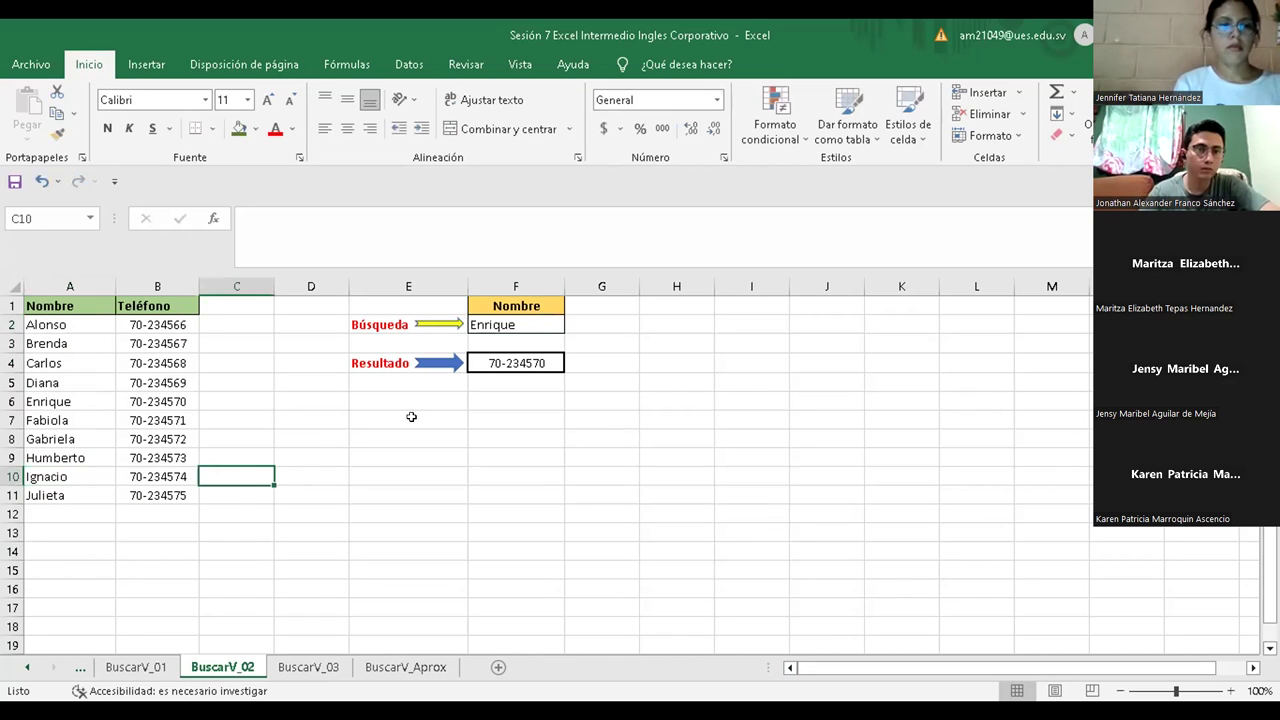
click(535, 324)
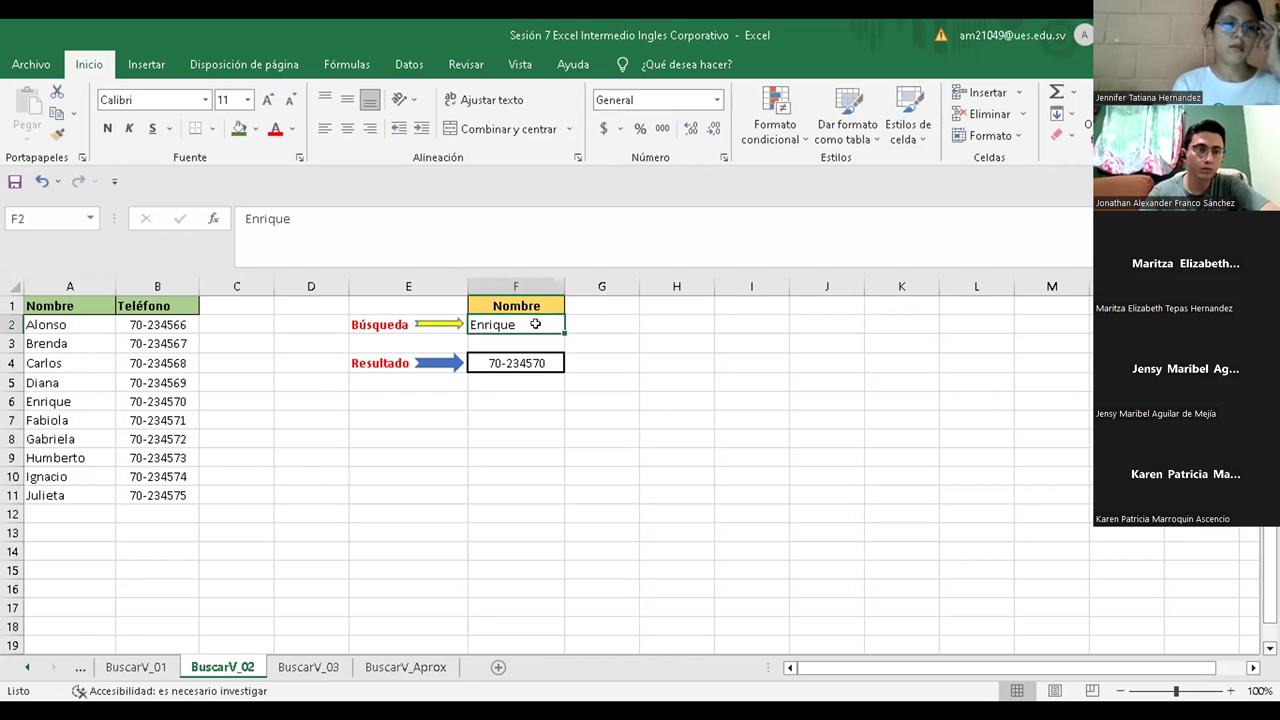
text(Ignacio)
key(Return)
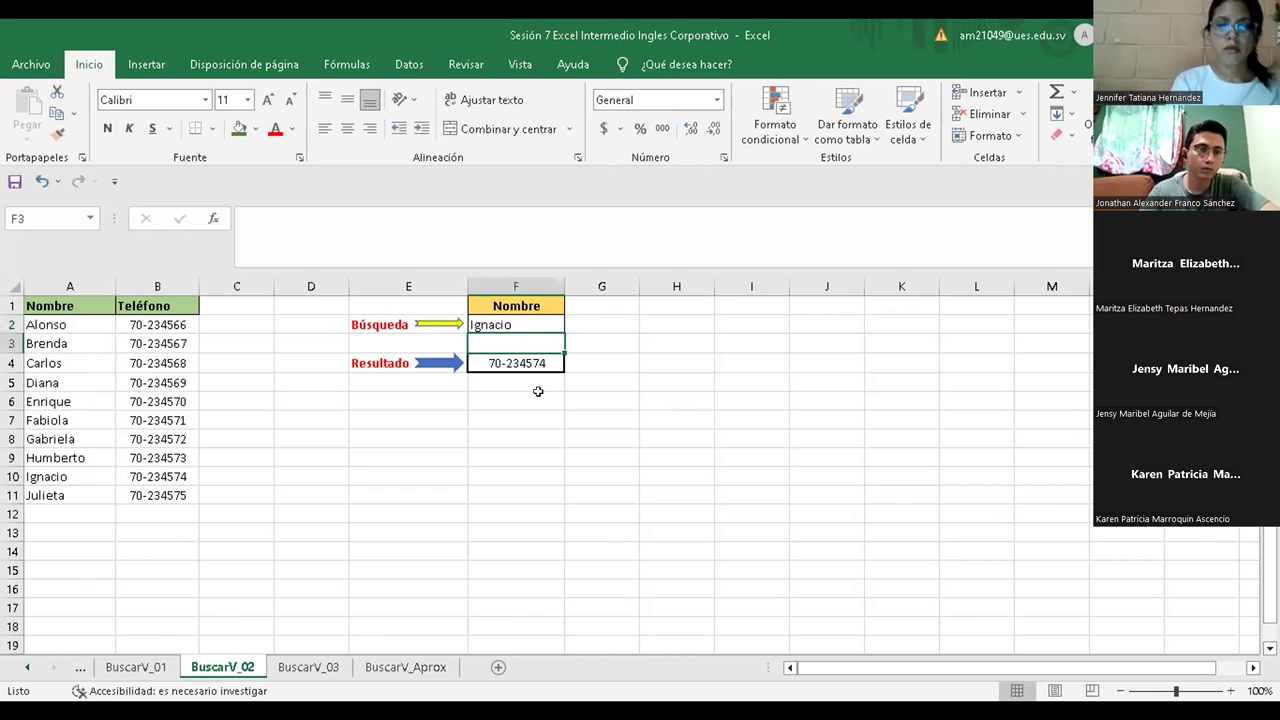
Check the source name Diana in A5, then enter Diana in F2, which gives #N/D.
click(84, 380)
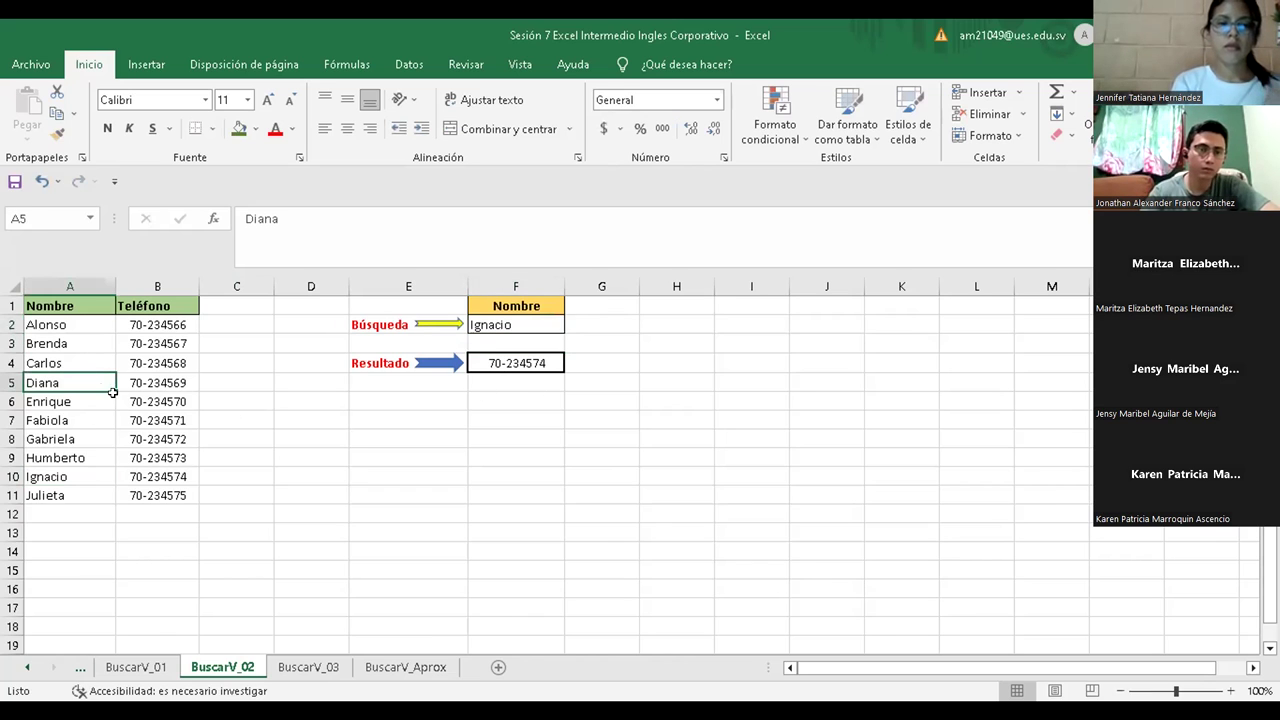
click(530, 320)
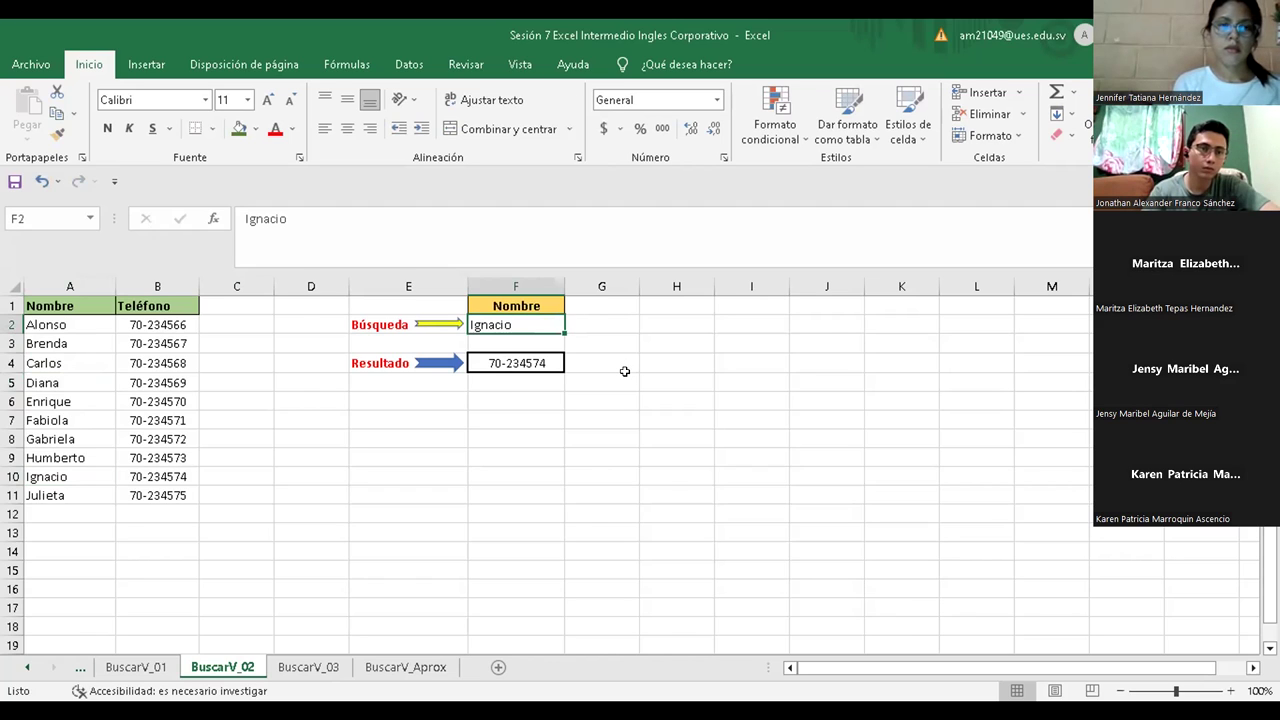
text(Diana)
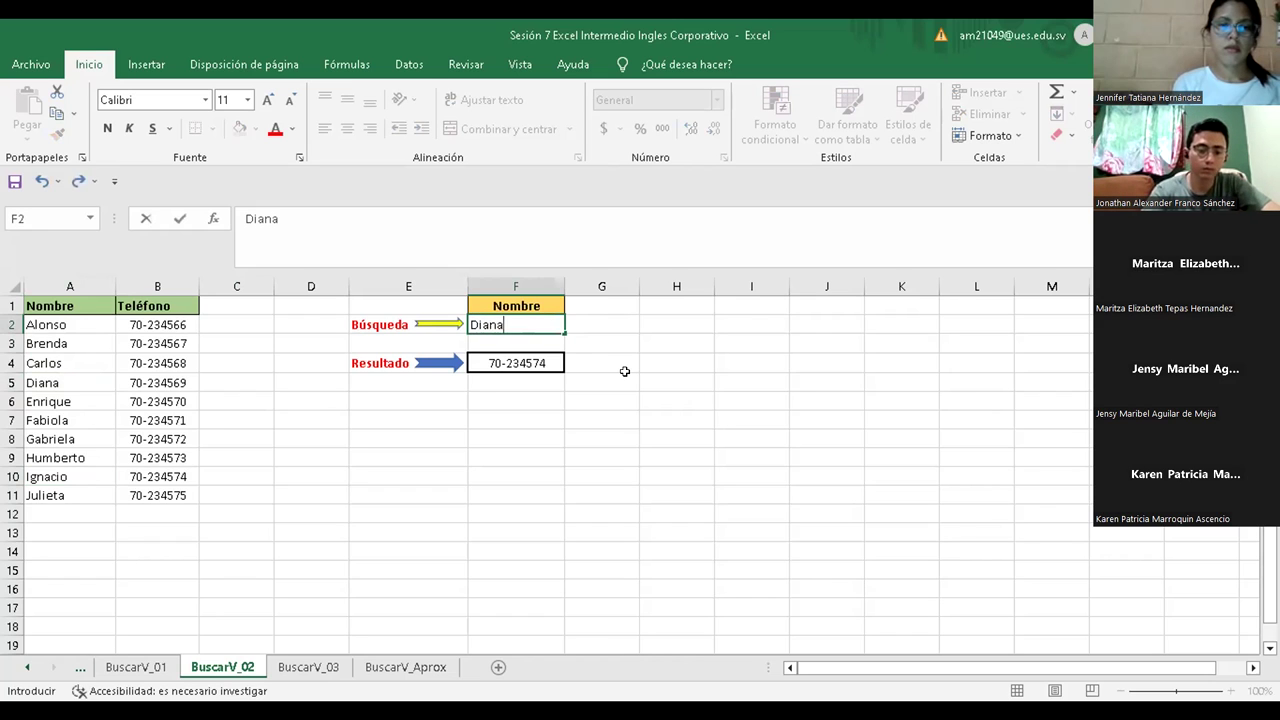
key(Return)
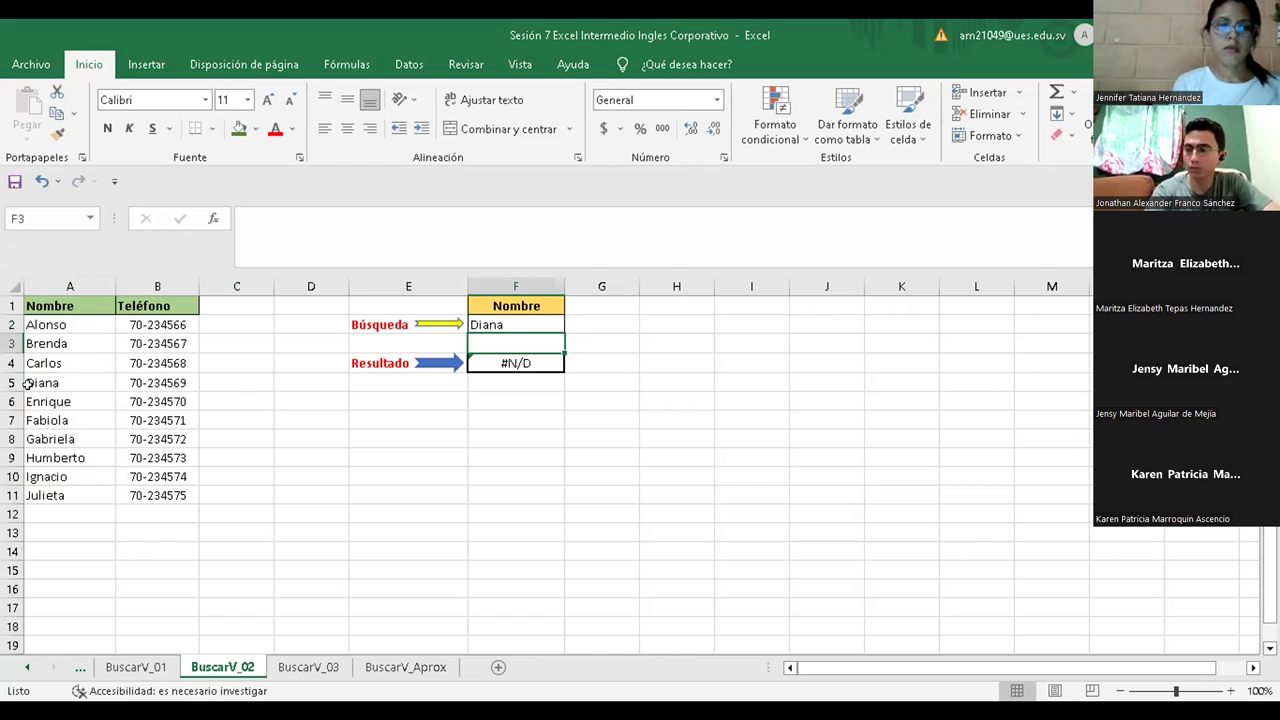
Remove the extra space from Diana in A5 so the F4 lookup returns 70-234569.
click(94, 385)
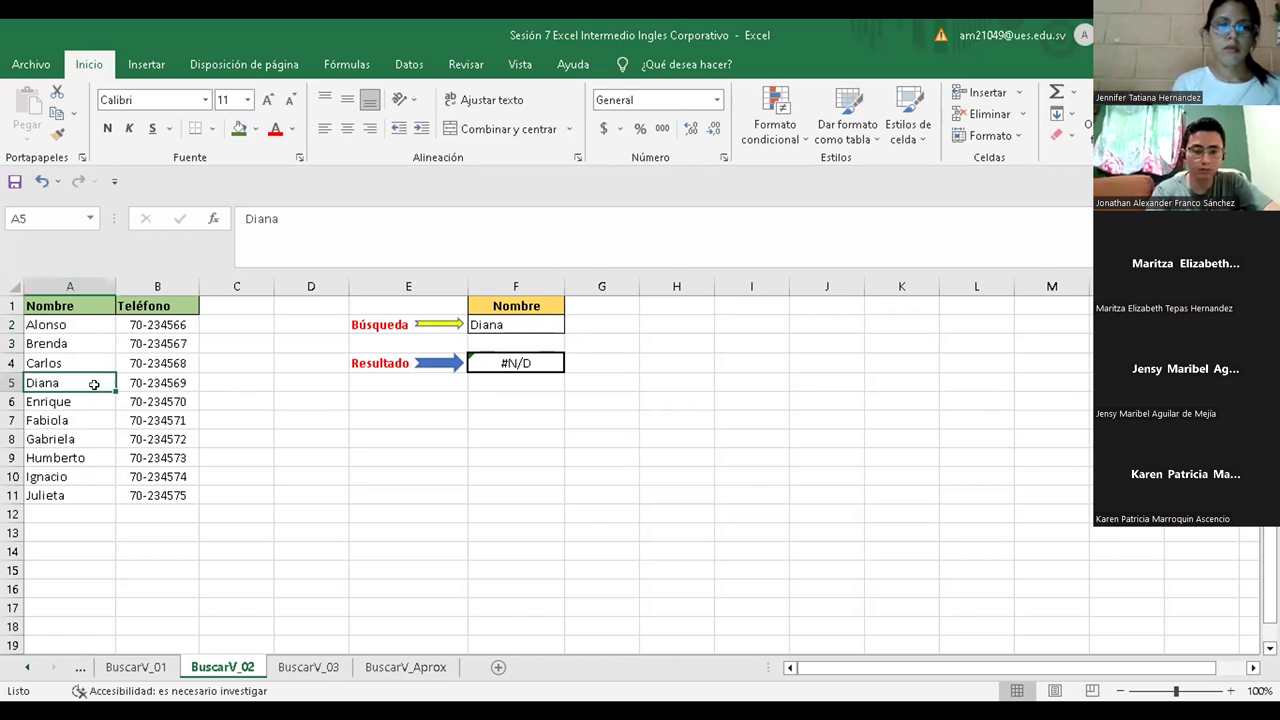
double_click(38, 383)
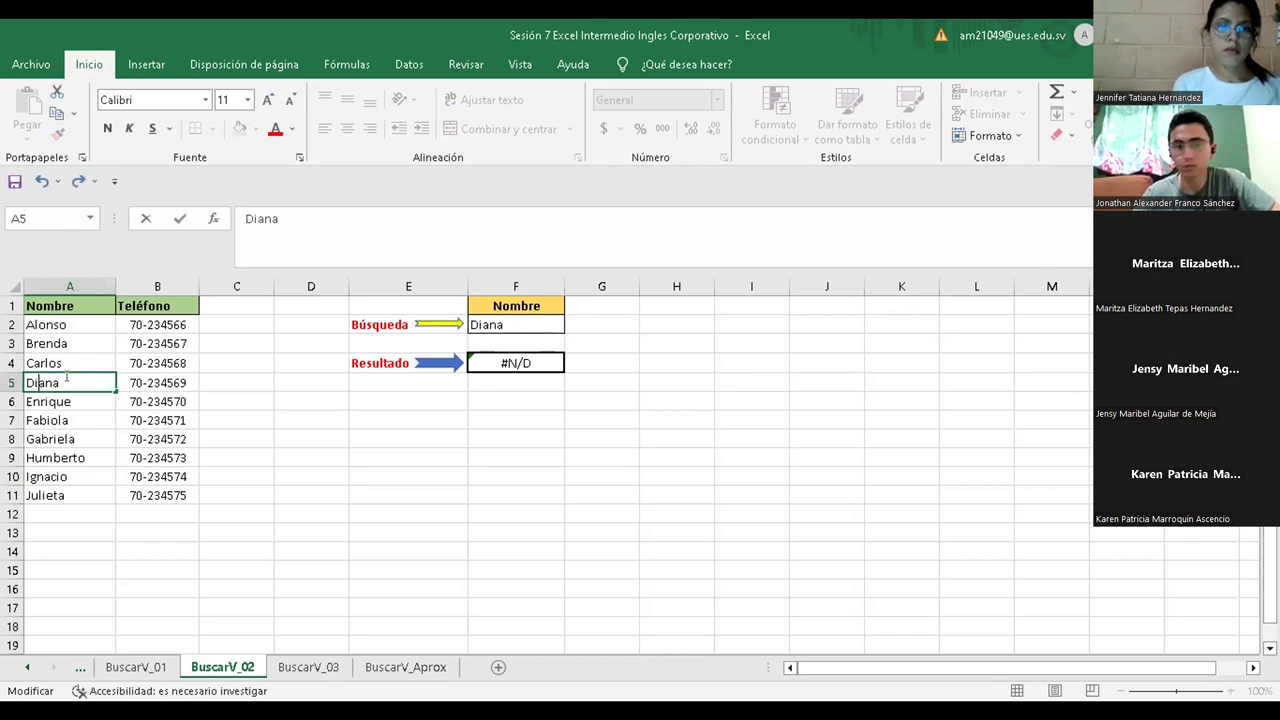
click(292, 440)
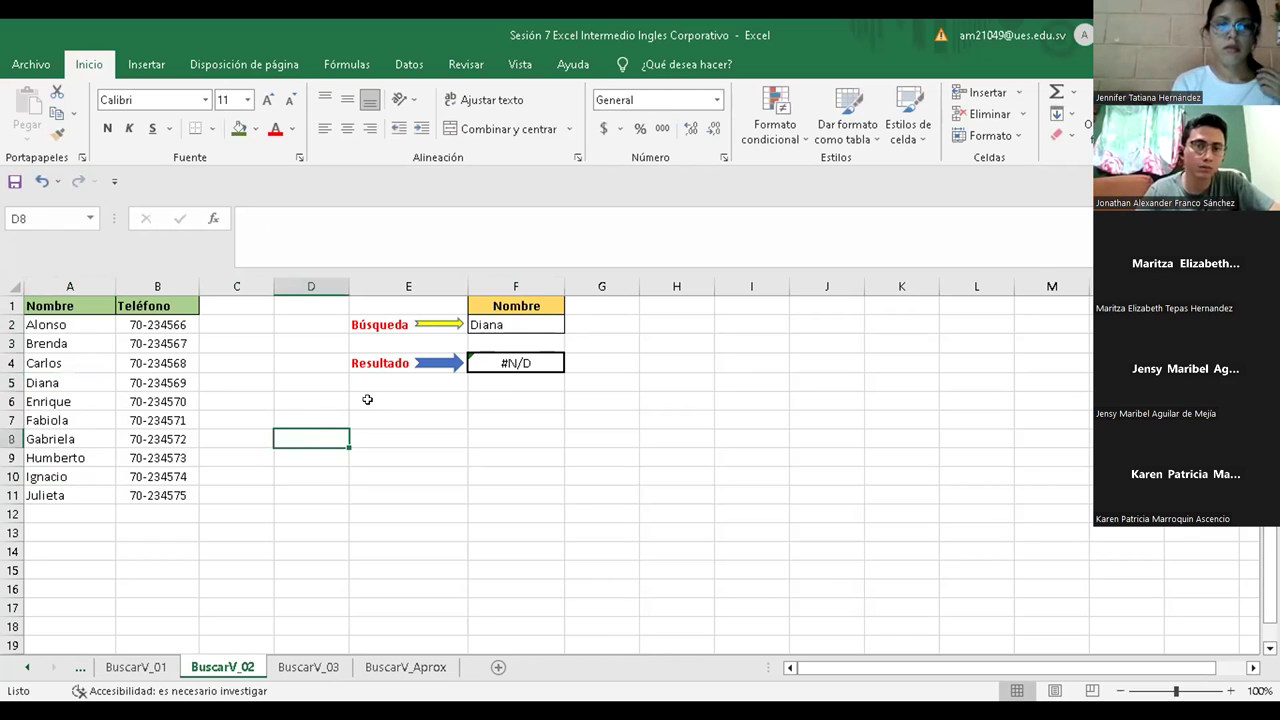
click(522, 362)
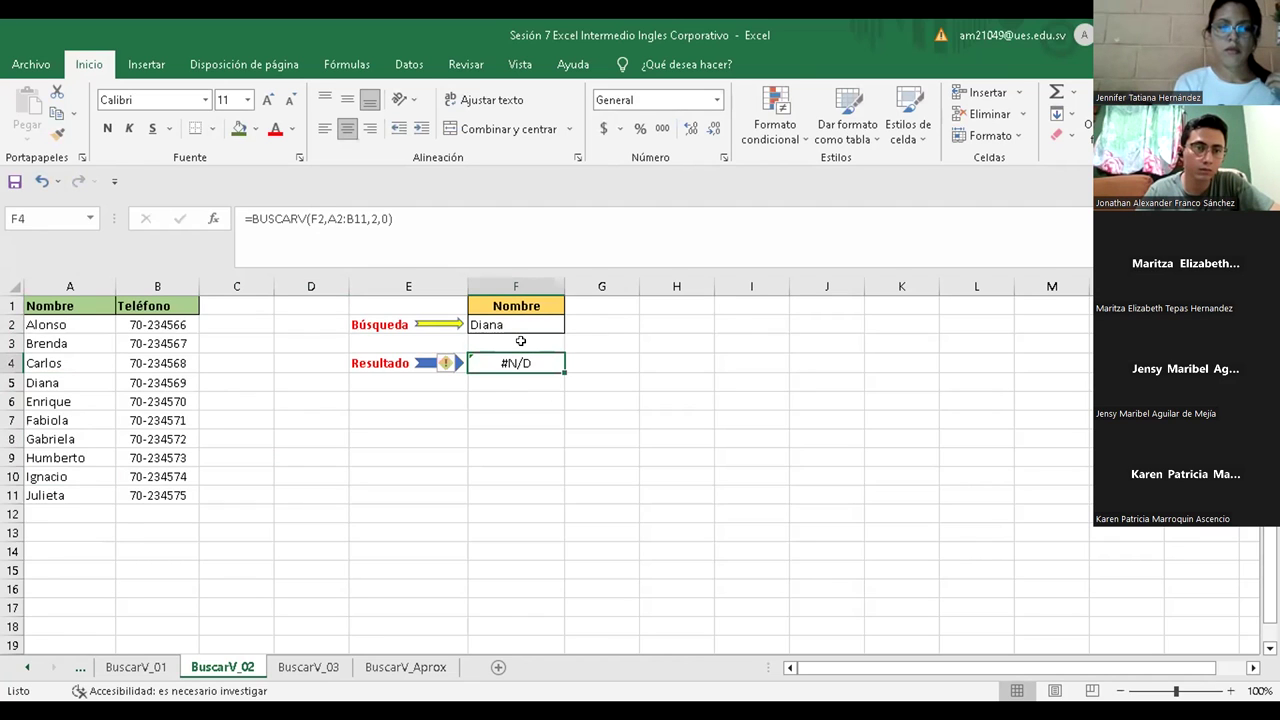
double_click(522, 326)
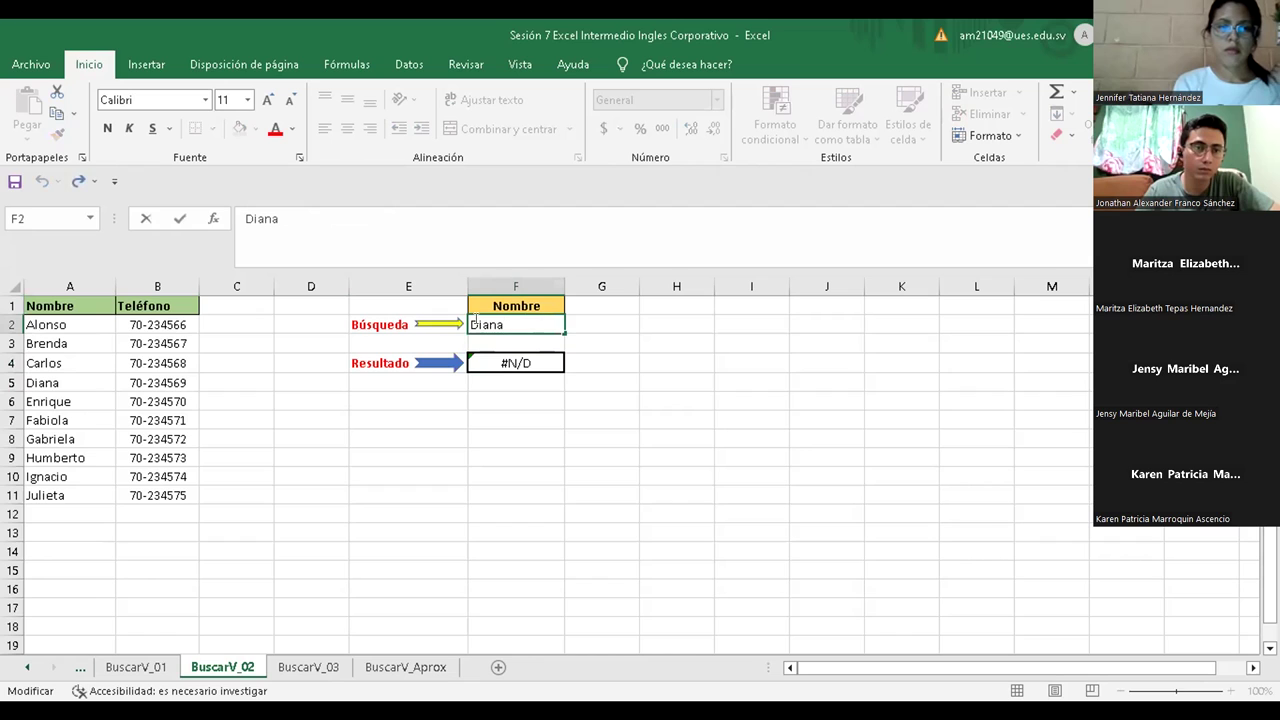
click(71, 380)
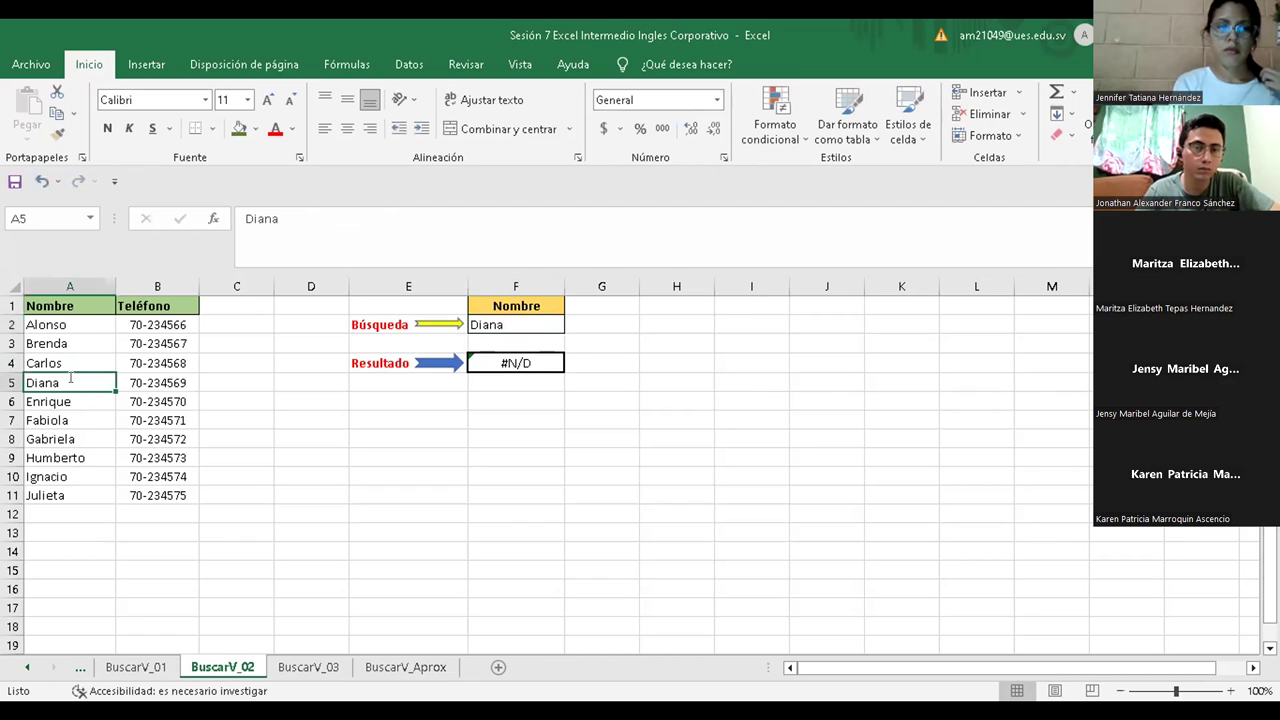
double_click(71, 380)
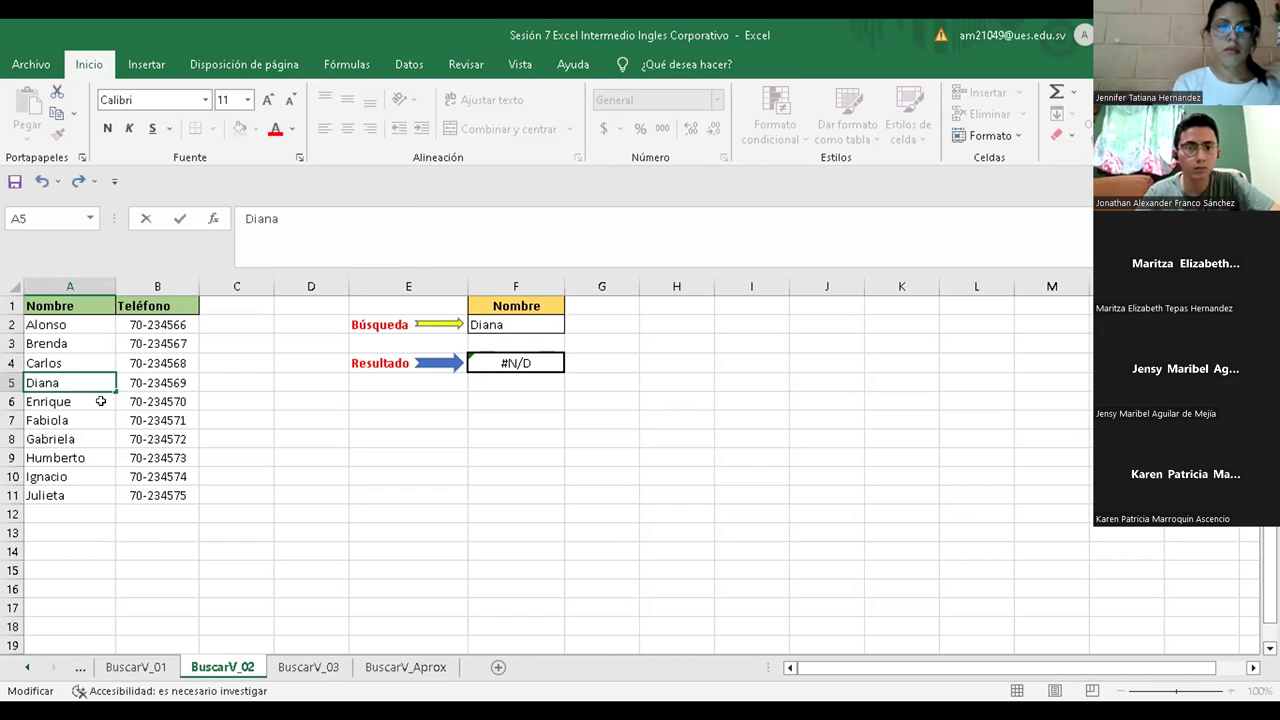
click(100, 401)
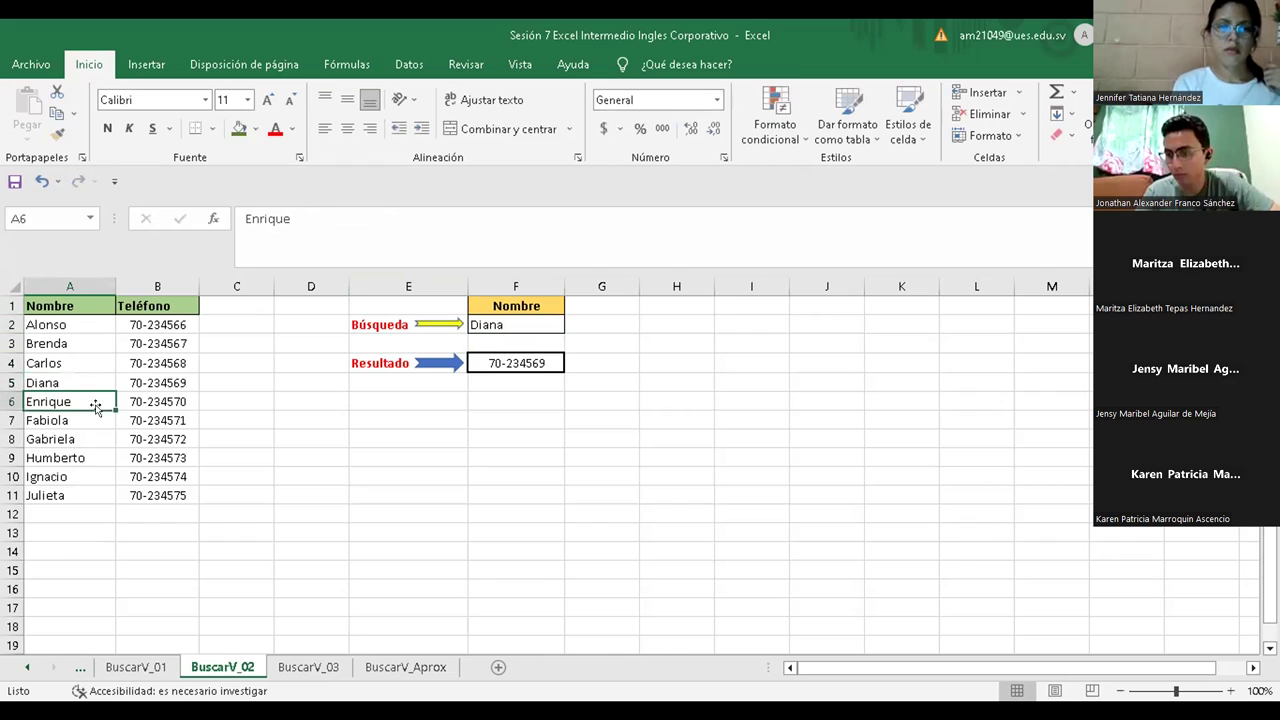
Select the empty Búsqueda cell F2 on the BuscarV_02 sheet.
click(528, 327)
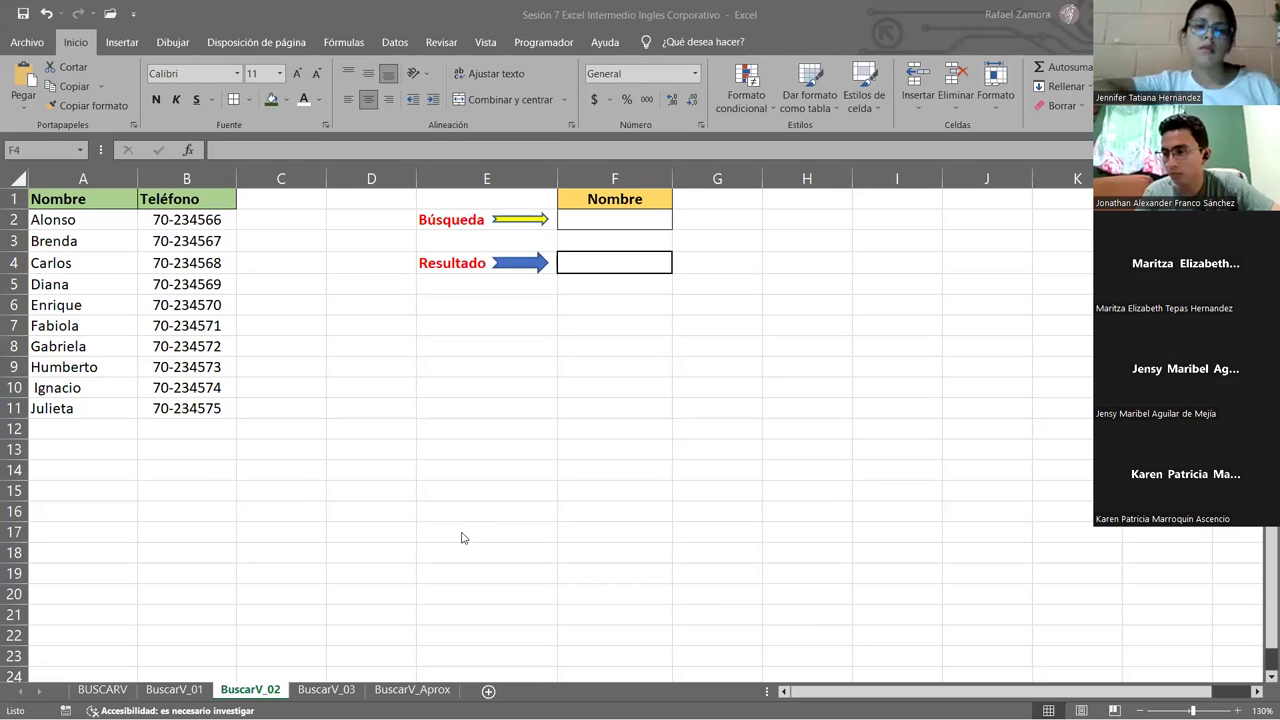
click(338, 690)
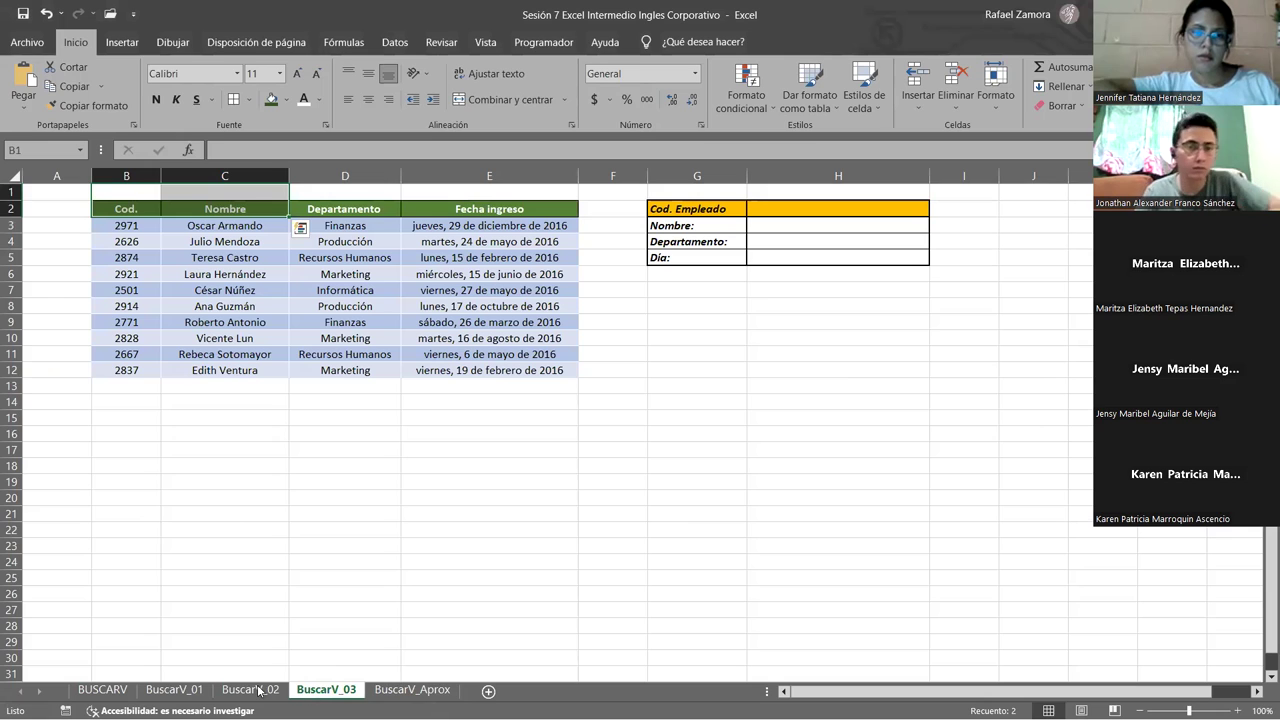
click(268, 692)
click(302, 691)
click(285, 693)
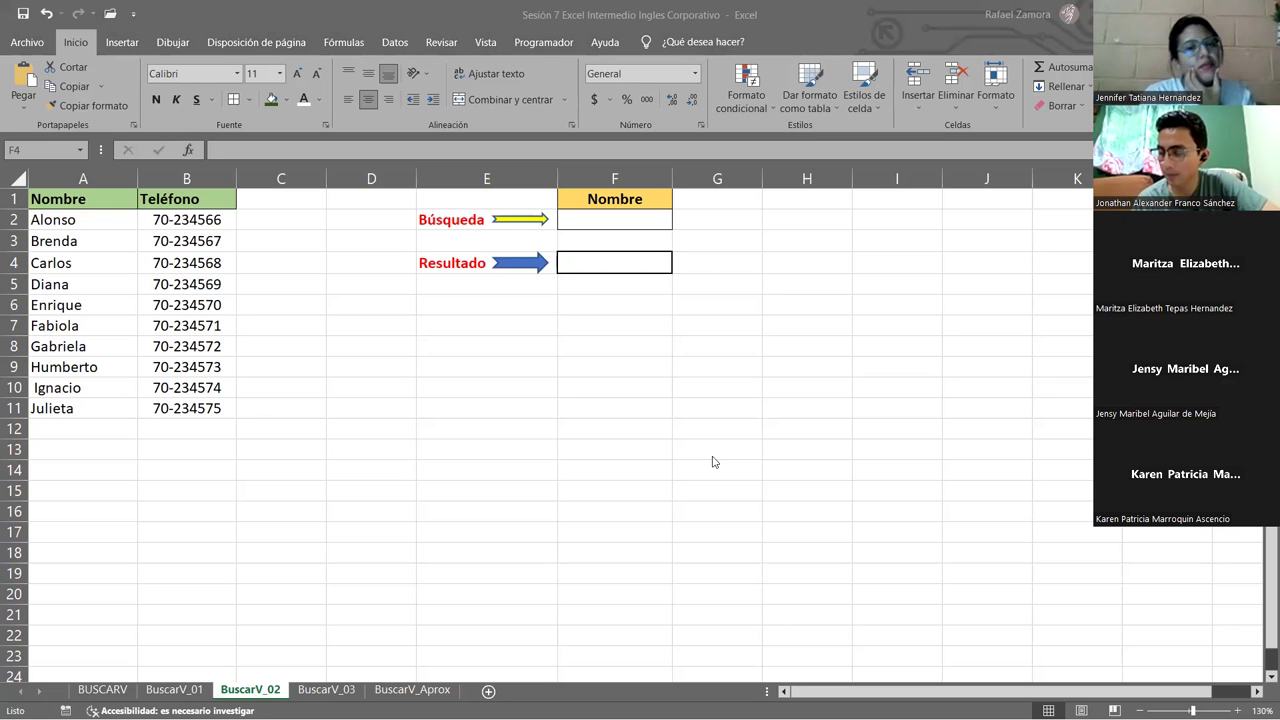
key(alt+Tab)
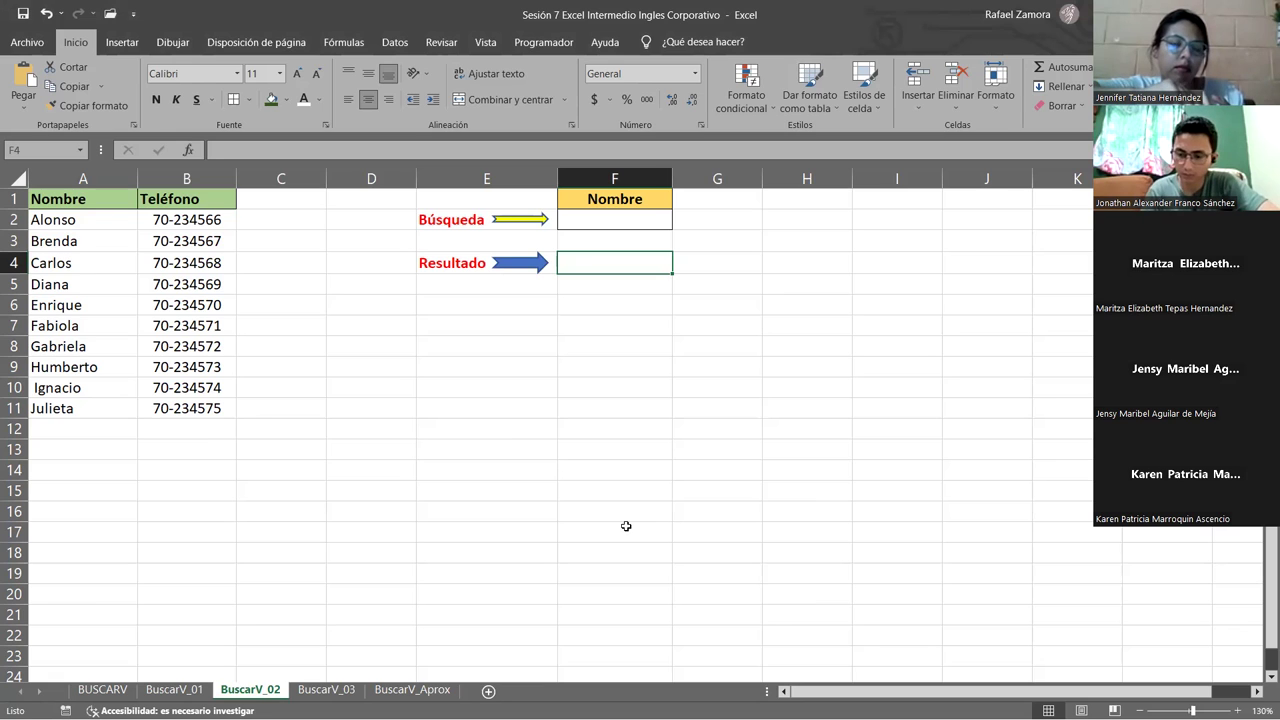
click(392, 470)
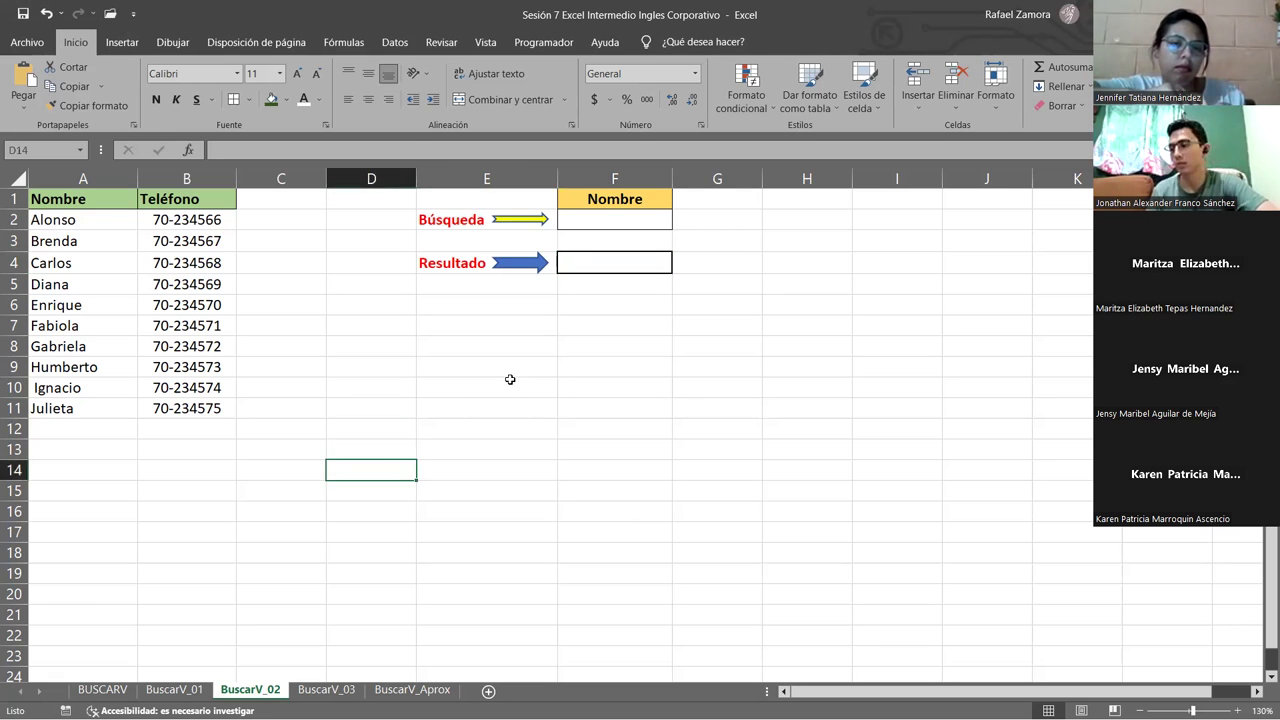
click(510, 382)
text(=)
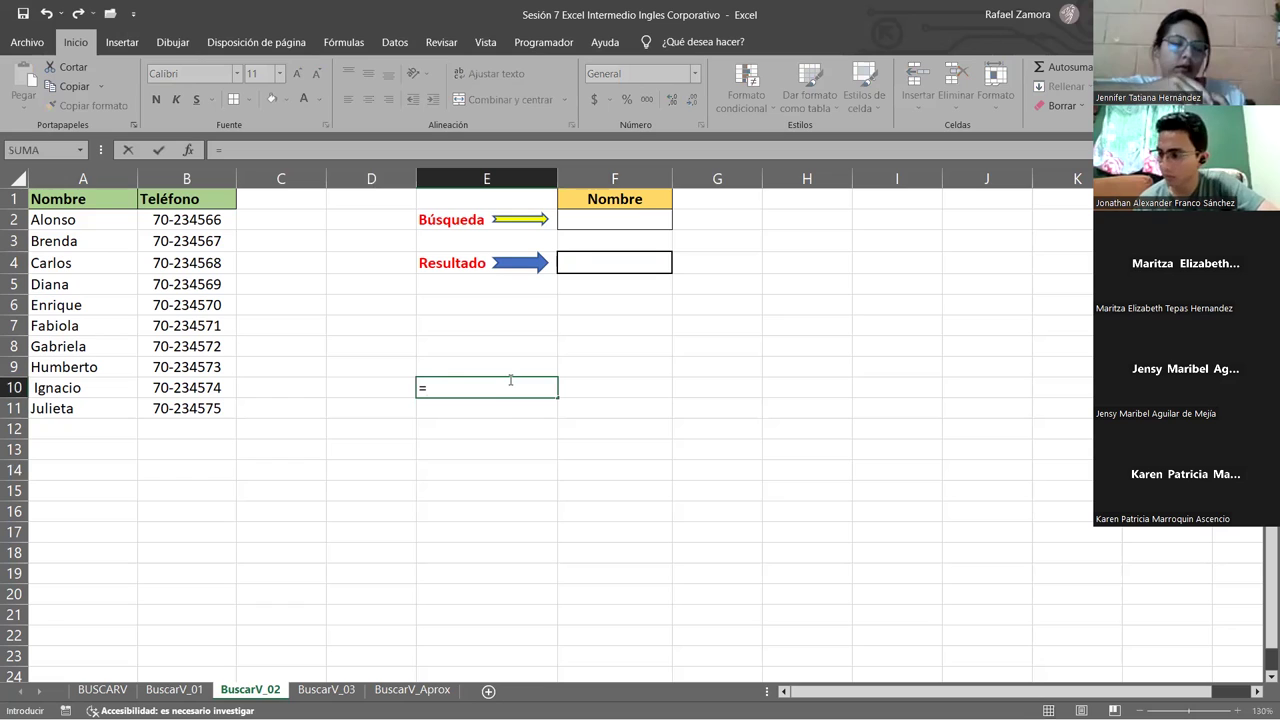
text(busca)
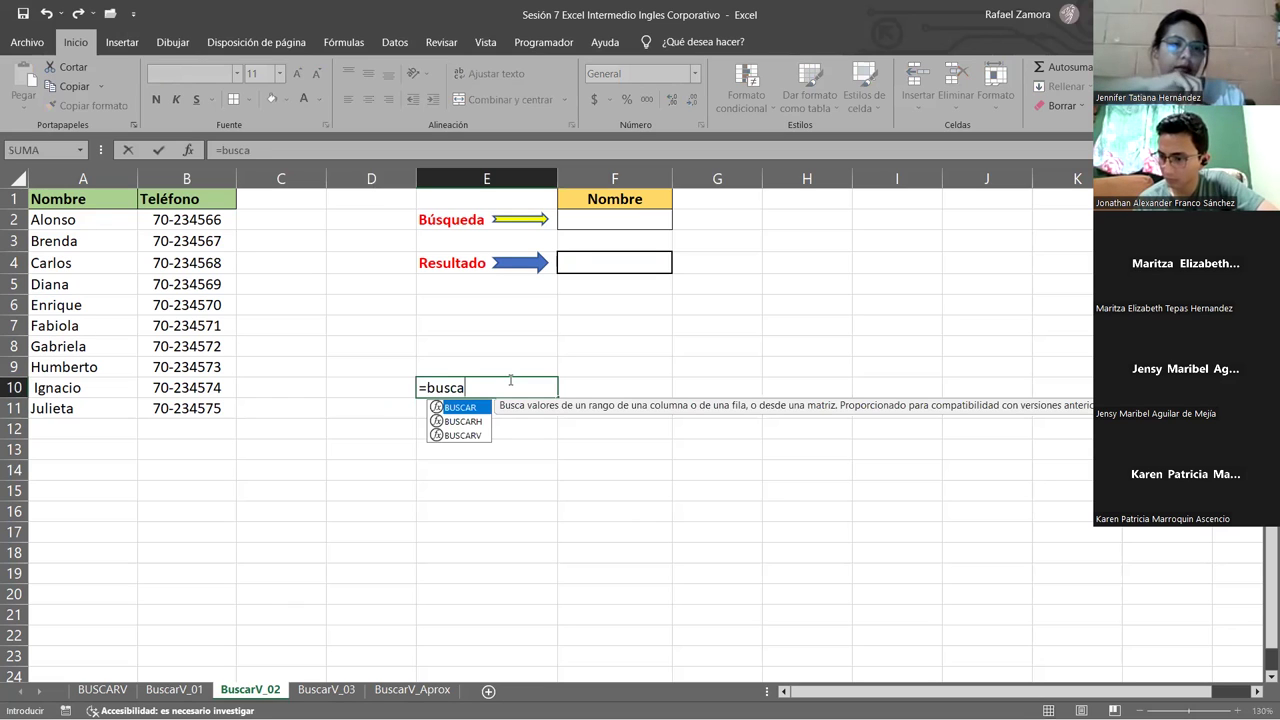
key(Tab)
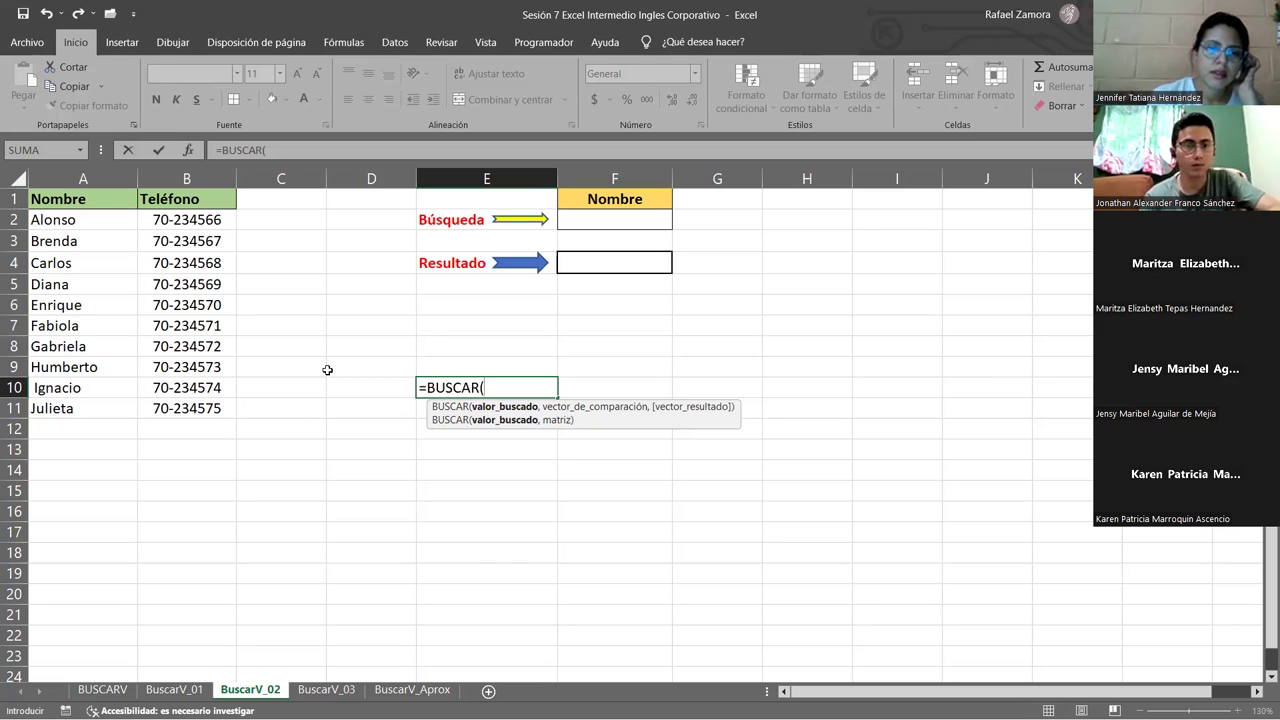
key(Escape)
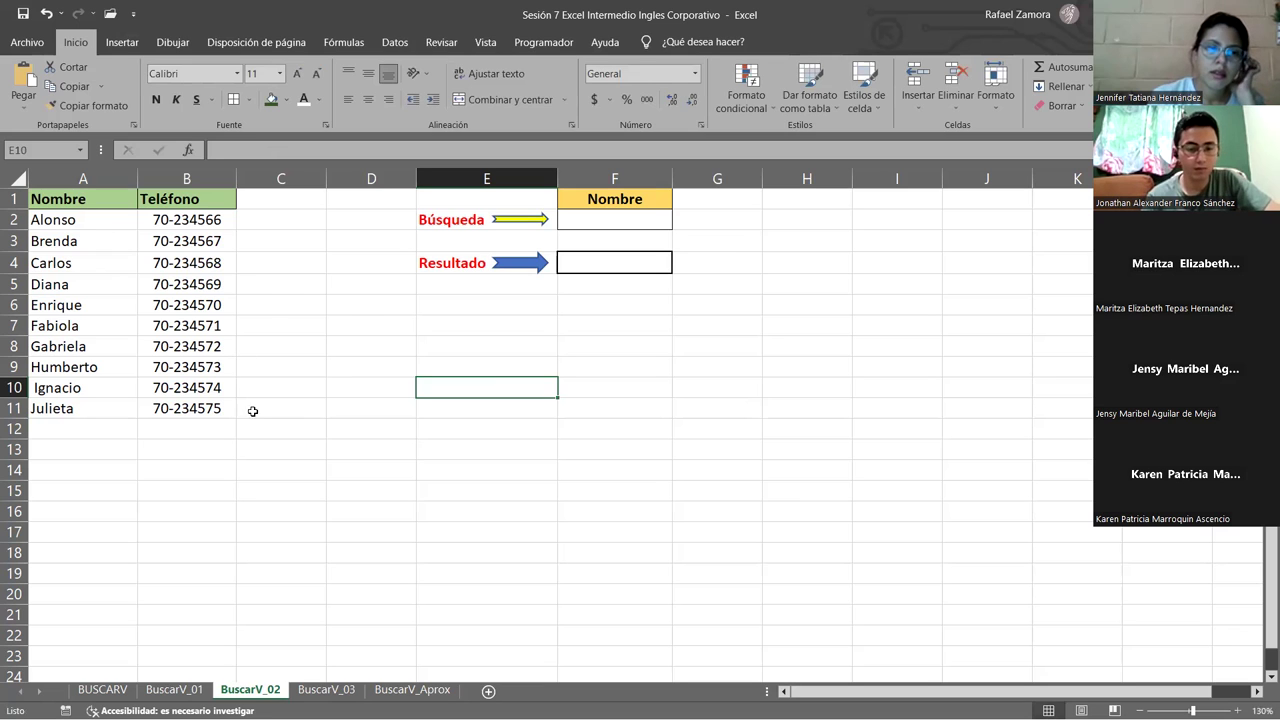